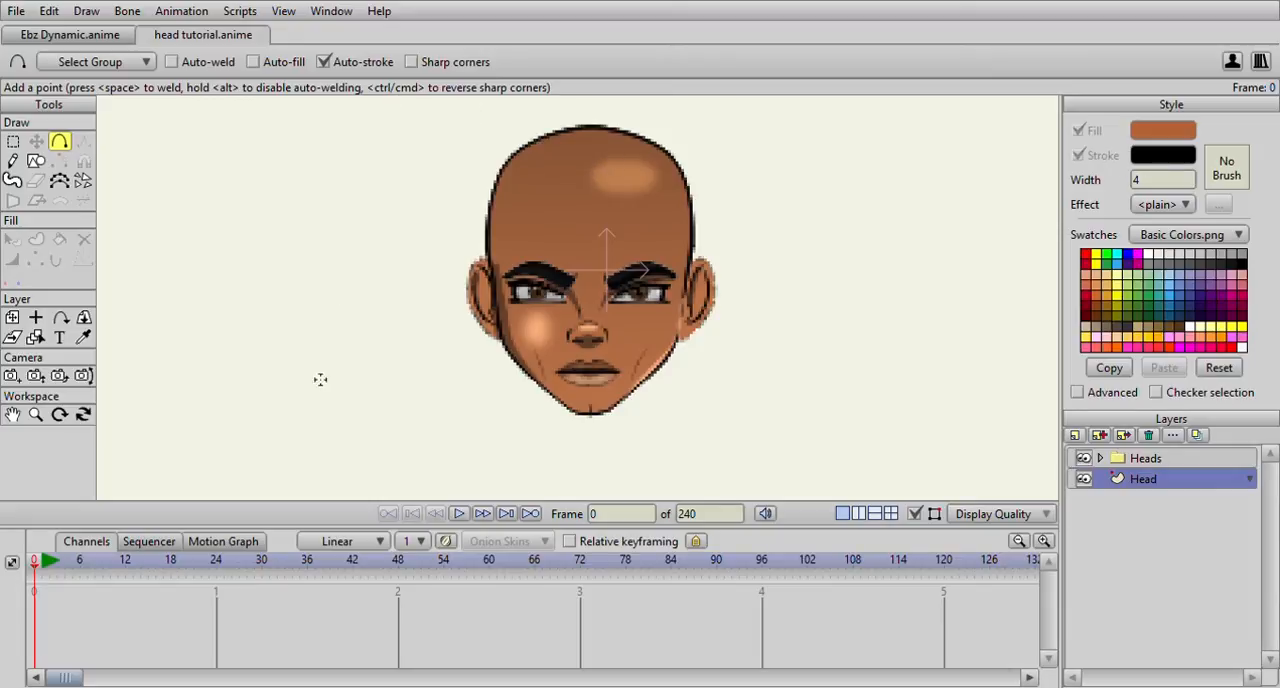
Set the line width to 1 and trace the left half of the head outline from the crown to the chin
click(1153, 182)
drag(594, 131, 575, 389)
scroll(510, 158, up, 3)
mouse_move(520, 274)
mouse_down()
mouse_move(545, 418)
mouse_move(520, 393)
mouse_move(594, 466)
mouse_up()
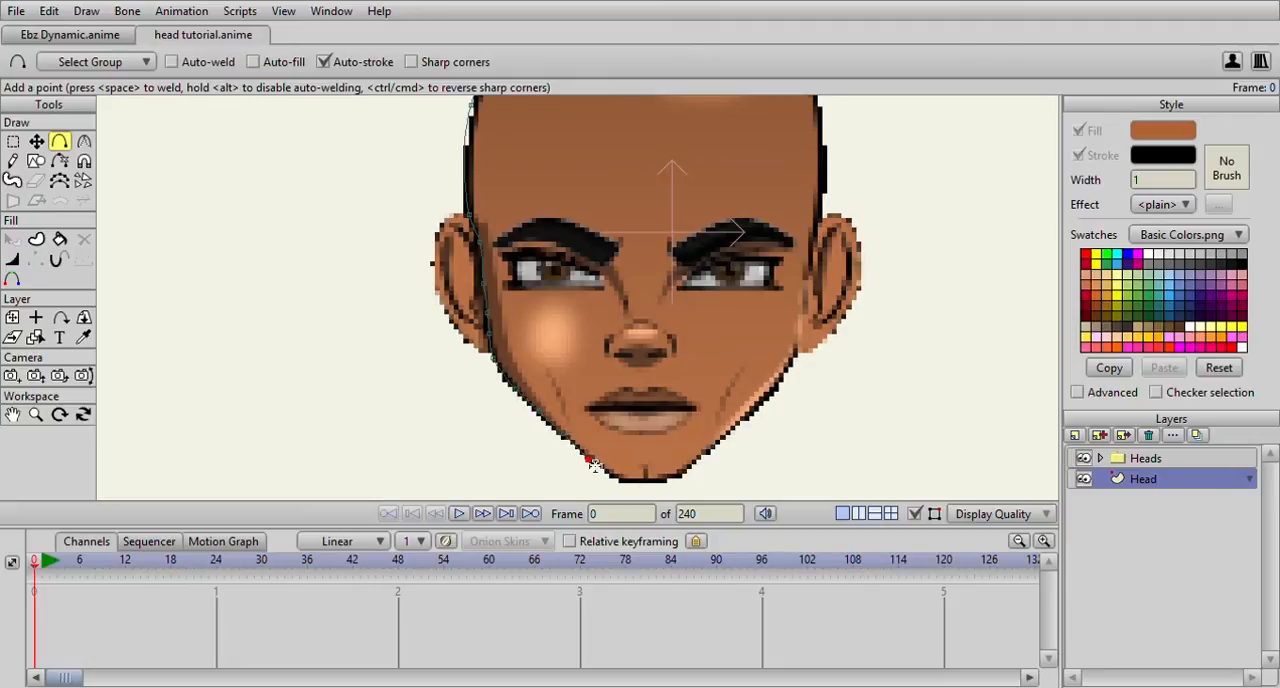
scroll(594, 466, up, 4)
drag(354, 397, 418, 429)
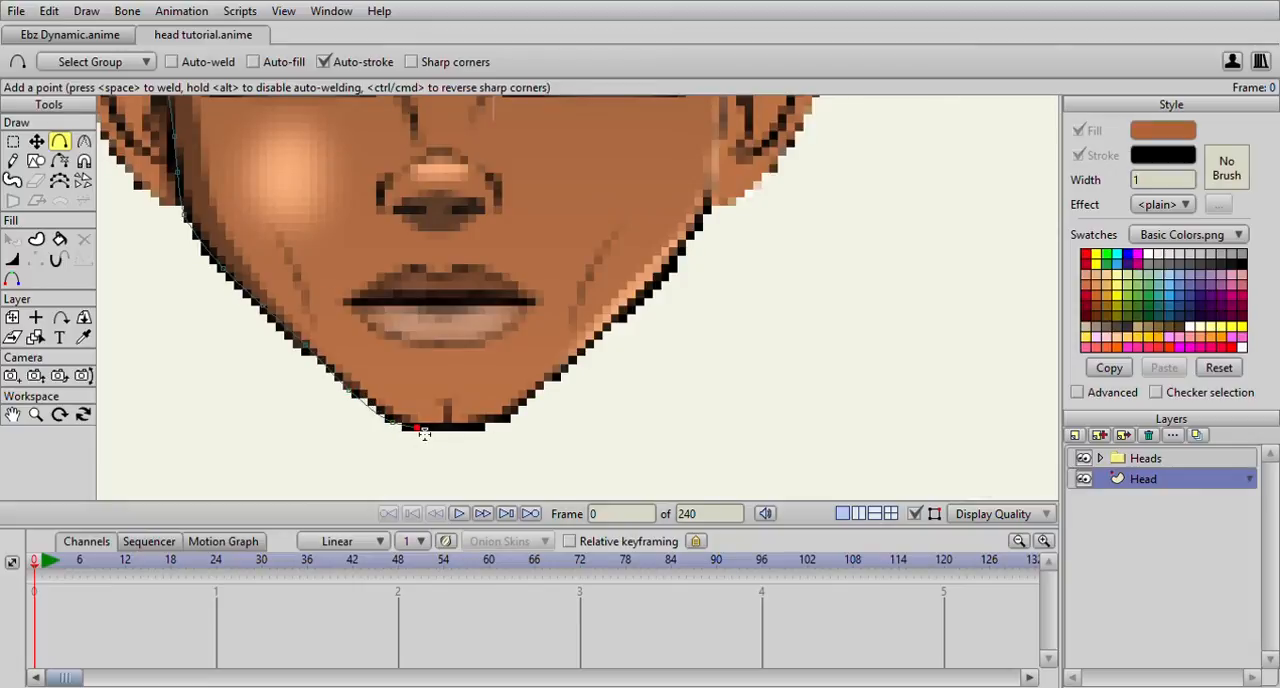
scroll(441, 434, down, 5)
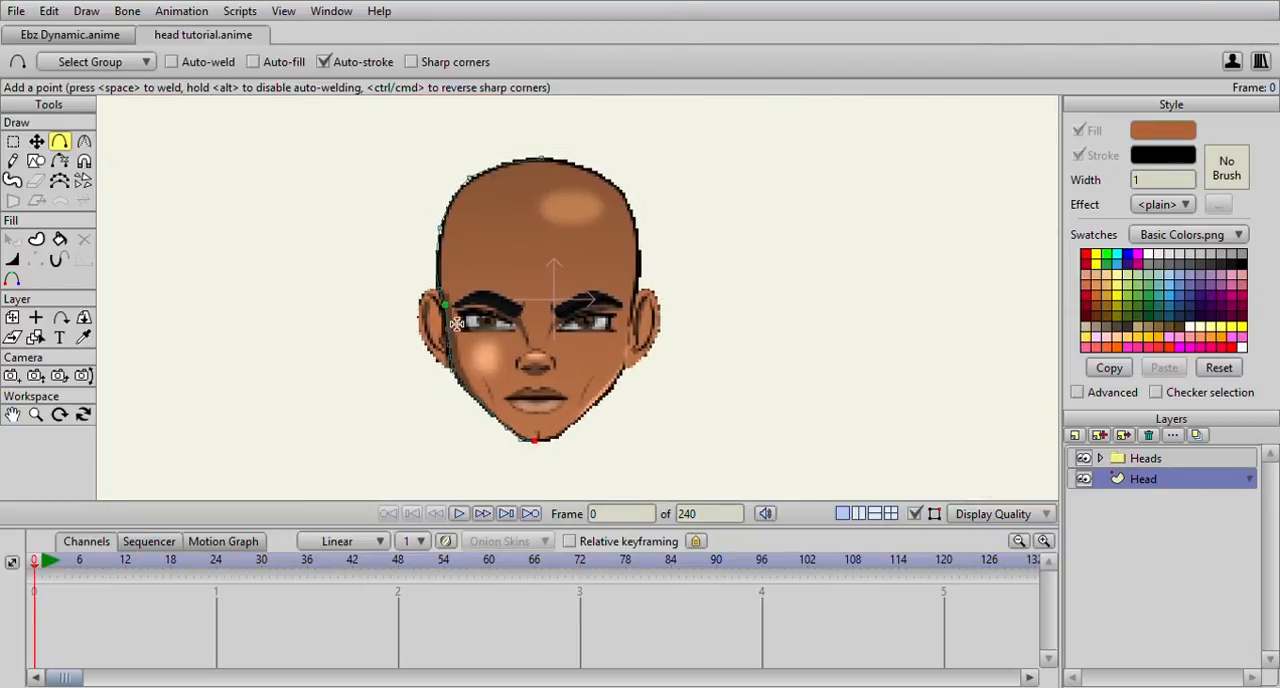
Reposition the points of the half outline above the ear so the curve follows the reference head
click(36, 141)
scroll(298, 287, up, 2)
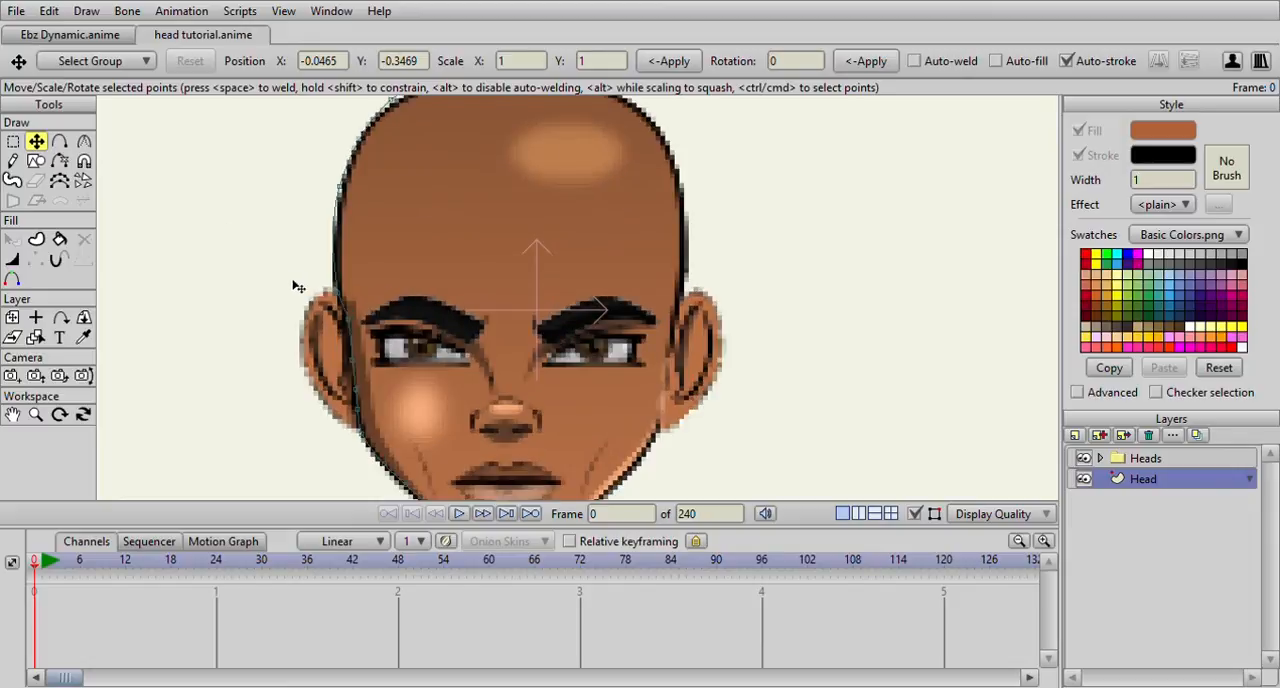
click(340, 187)
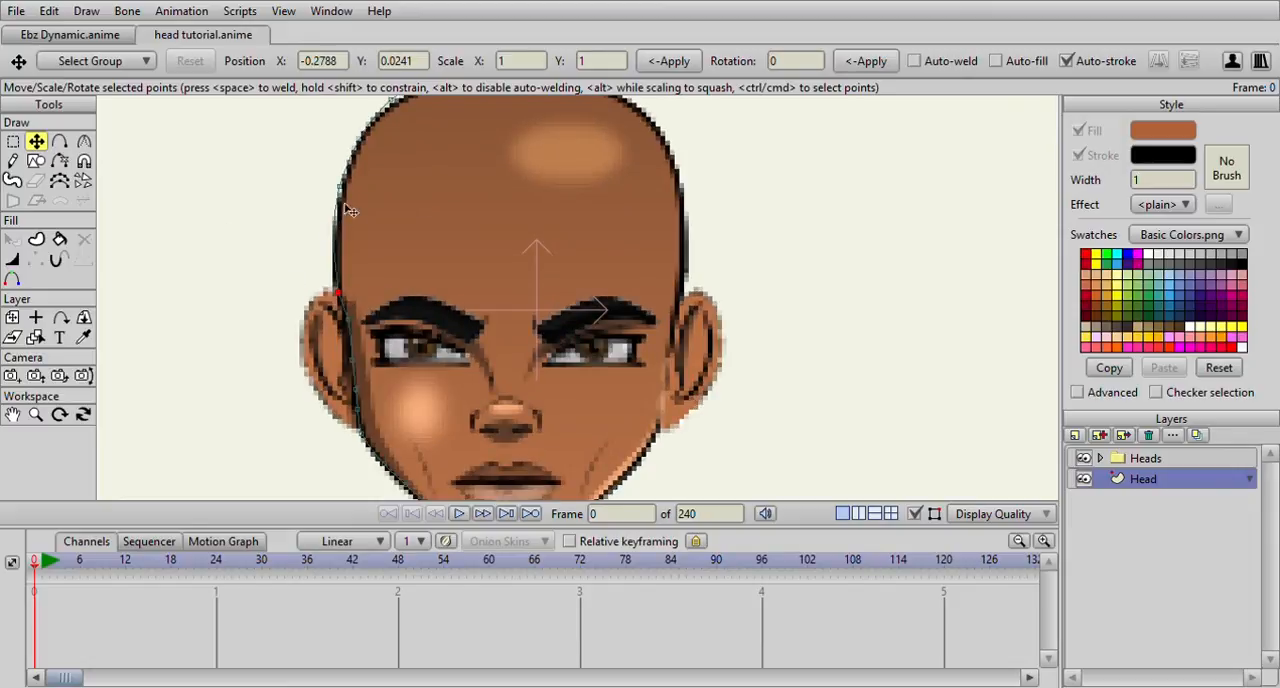
drag(340, 187, 390, 116)
scroll(406, 187, down, 2)
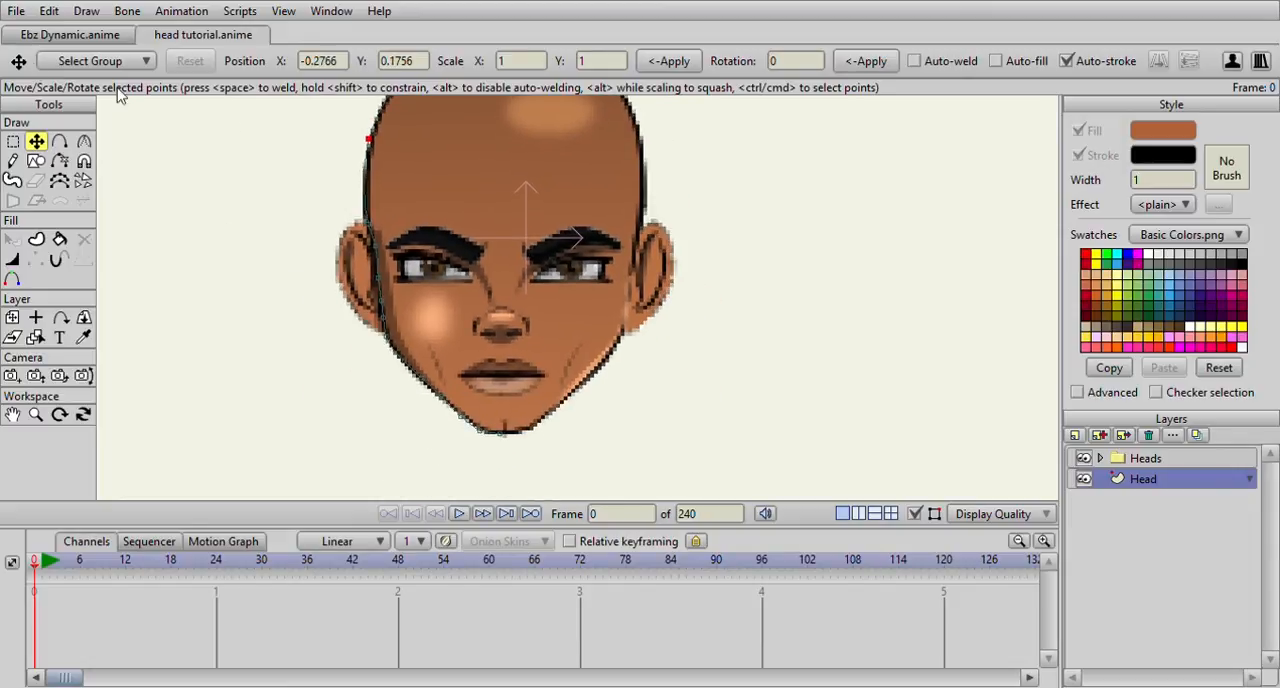
Duplicate the half outline, flip the copy horizontally and place it over the right side of the head
click(12, 141)
scroll(500, 250, down, 3)
mouse_move(556, 168)
mouse_down()
mouse_move(492, 152)
mouse_move(406, 293)
mouse_move(474, 422)
mouse_move(614, 376)
mouse_move(590, 195)
mouse_move(549, 172)
mouse_up()
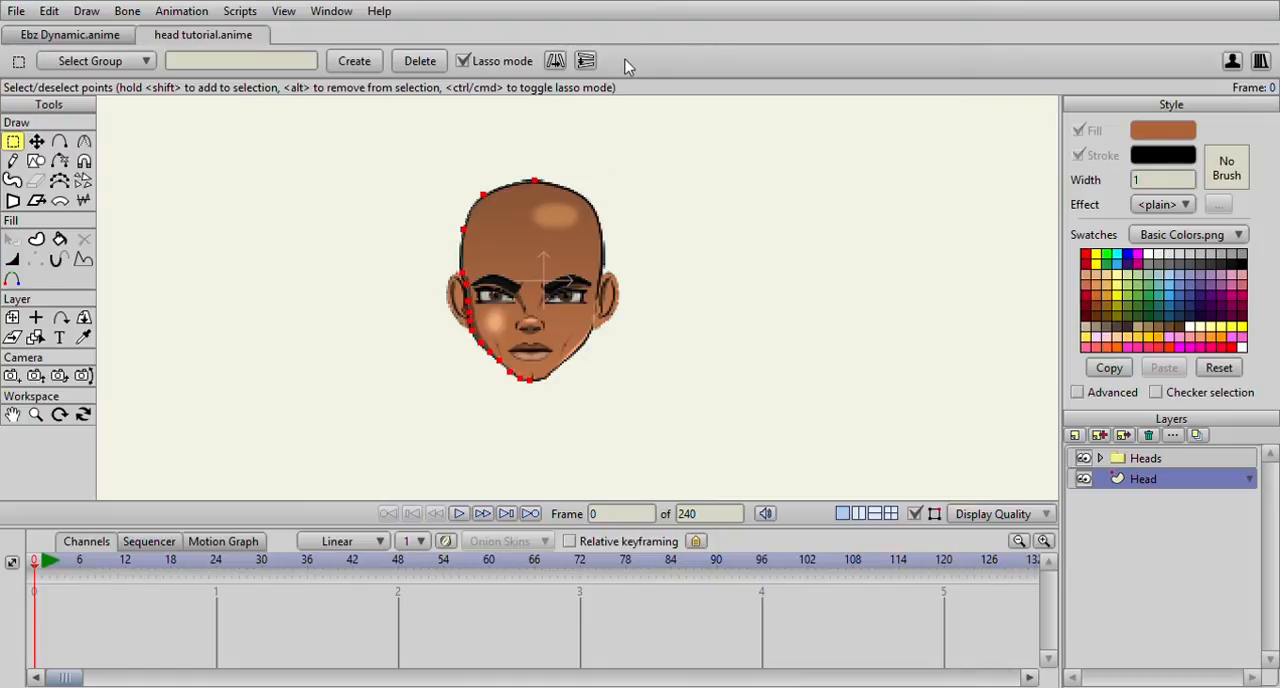
key(t)
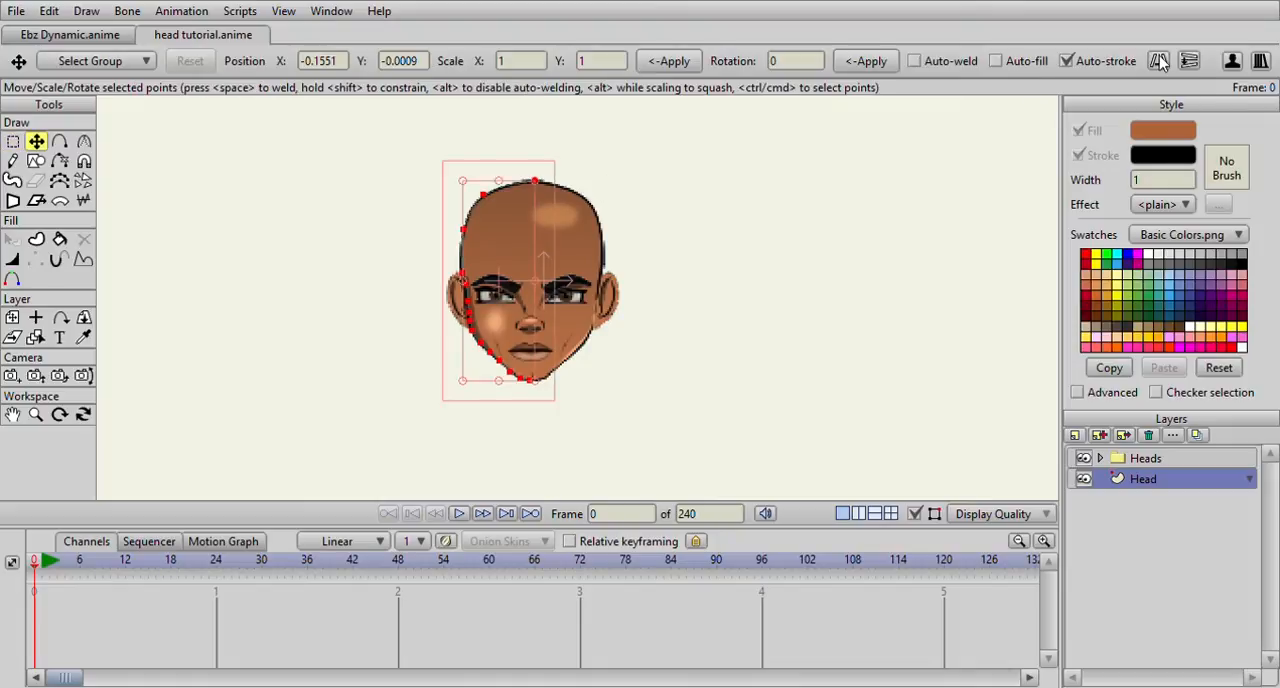
scroll(570, 250, up, 4)
scroll(514, 296, down, 3)
drag(494, 286, 539, 301)
drag(498, 238, 570, 318)
Join the two halves of the head outline at the crown and the chin
scroll(579, 190, up, 5)
click(597, 157)
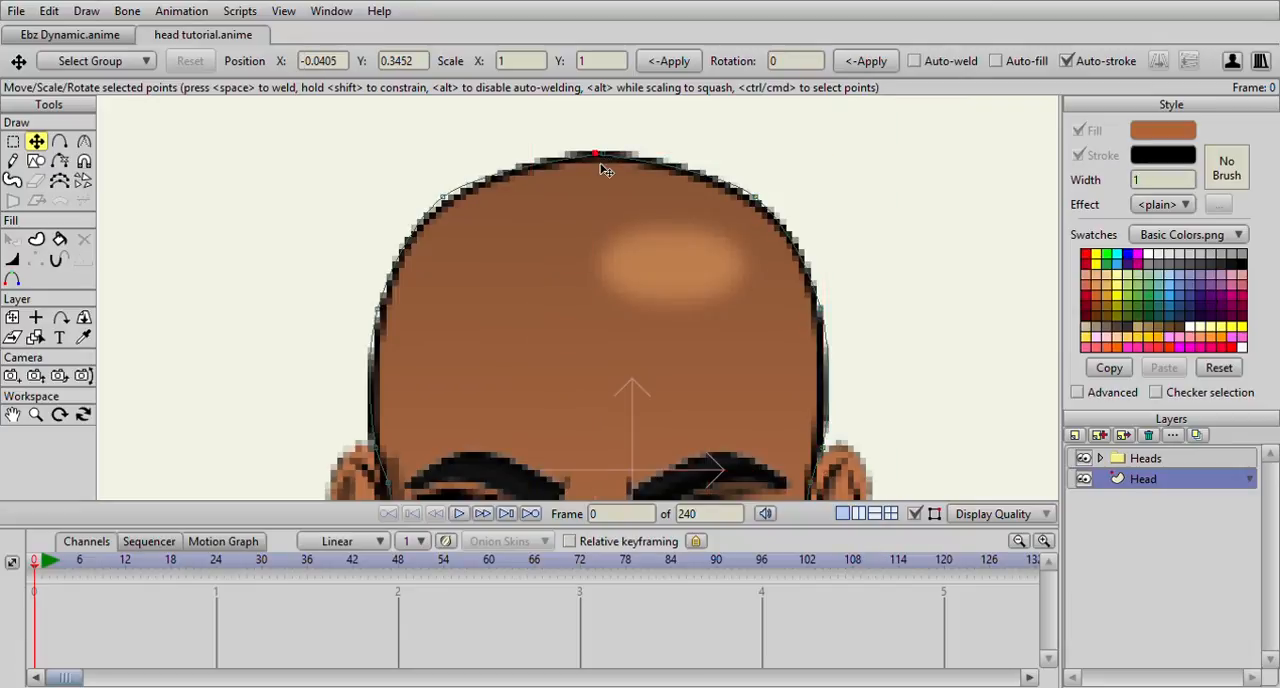
key(ctrl+a)
drag(611, 206, 576, 55)
drag(661, 467, 652, 242)
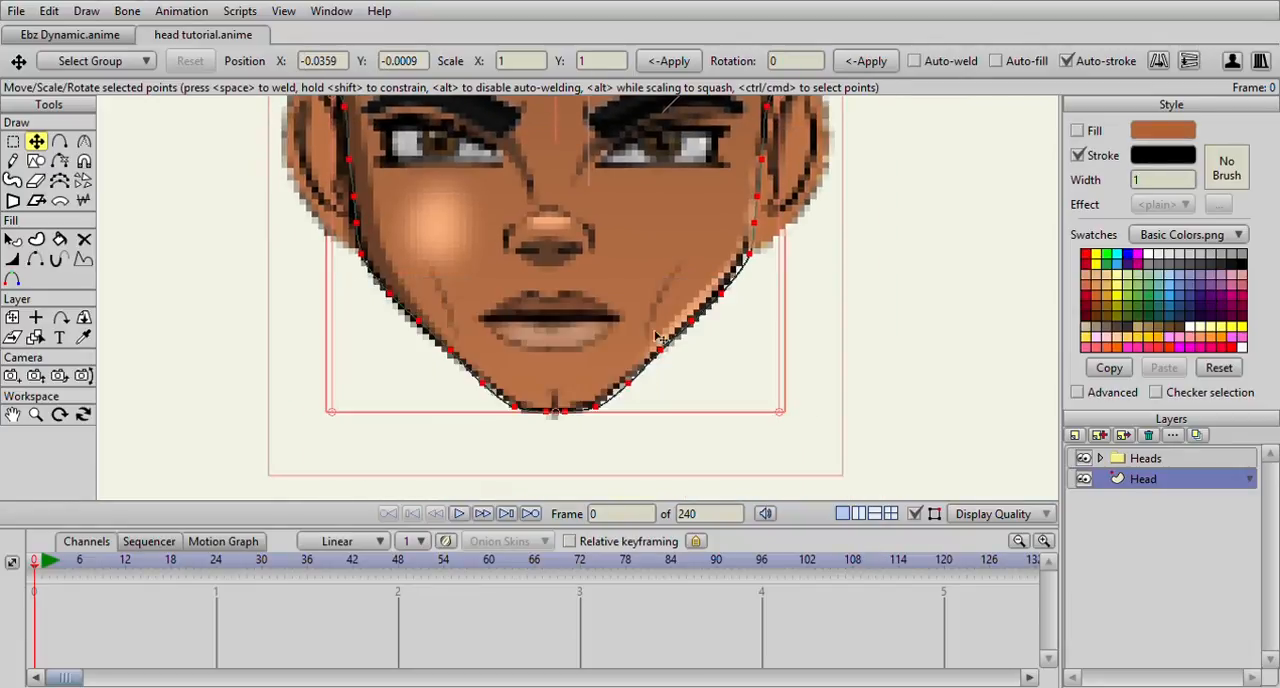
scroll(622, 366, up, 3)
click(560, 464)
drag(560, 464, 545, 463)
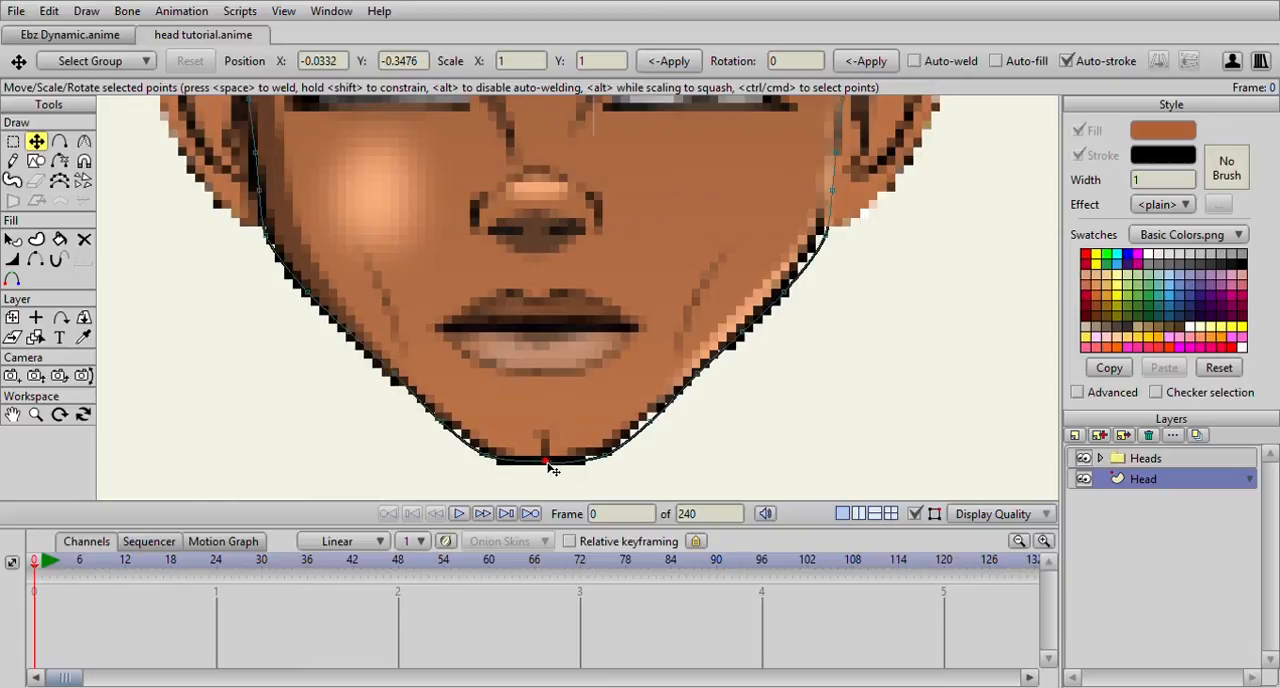
Adjust the jaw points near the chin on both sides, checking the outline with the Heads reference temporarily hidden
key(ctrl+a)
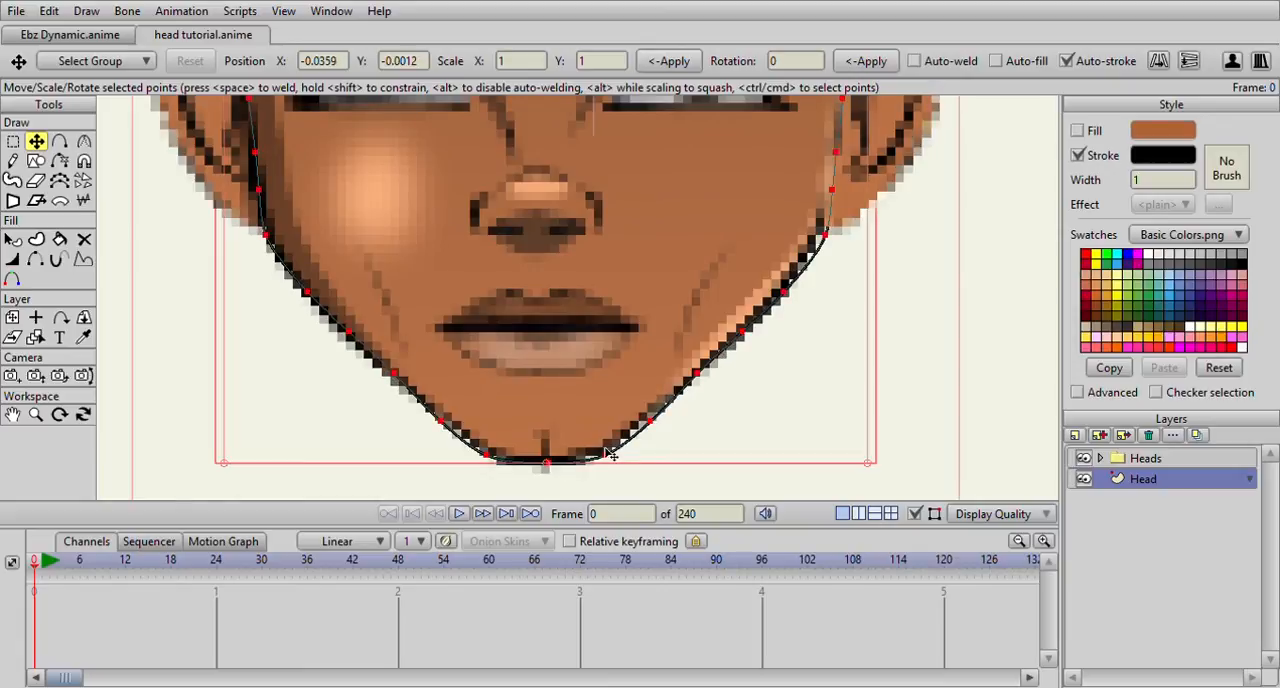
click(655, 427)
drag(441, 426, 447, 424)
drag(373, 296, 448, 368)
scroll(447, 334, down, 3)
scroll(578, 229, down, 2)
click(1083, 458)
scroll(617, 315, down, 2)
scroll(617, 315, up, 2)
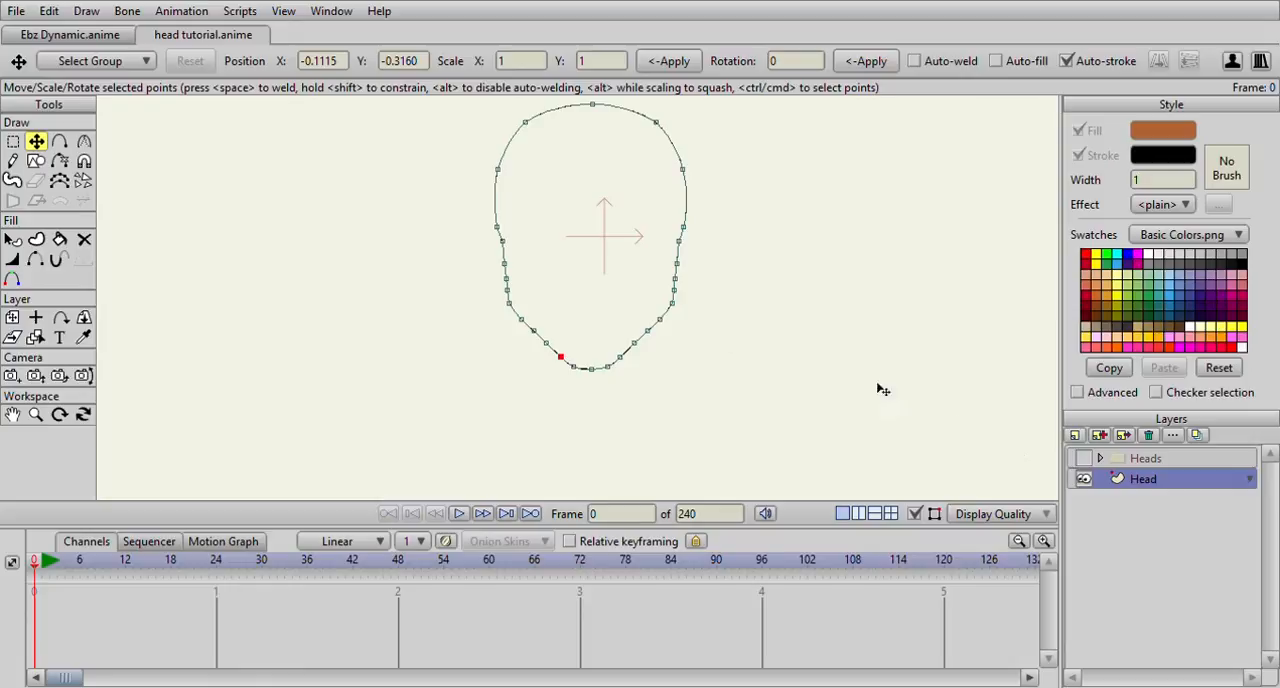
click(1083, 458)
Nudge the head outline points beside the right ear and temple to match the reference
scroll(314, 223, up, 5)
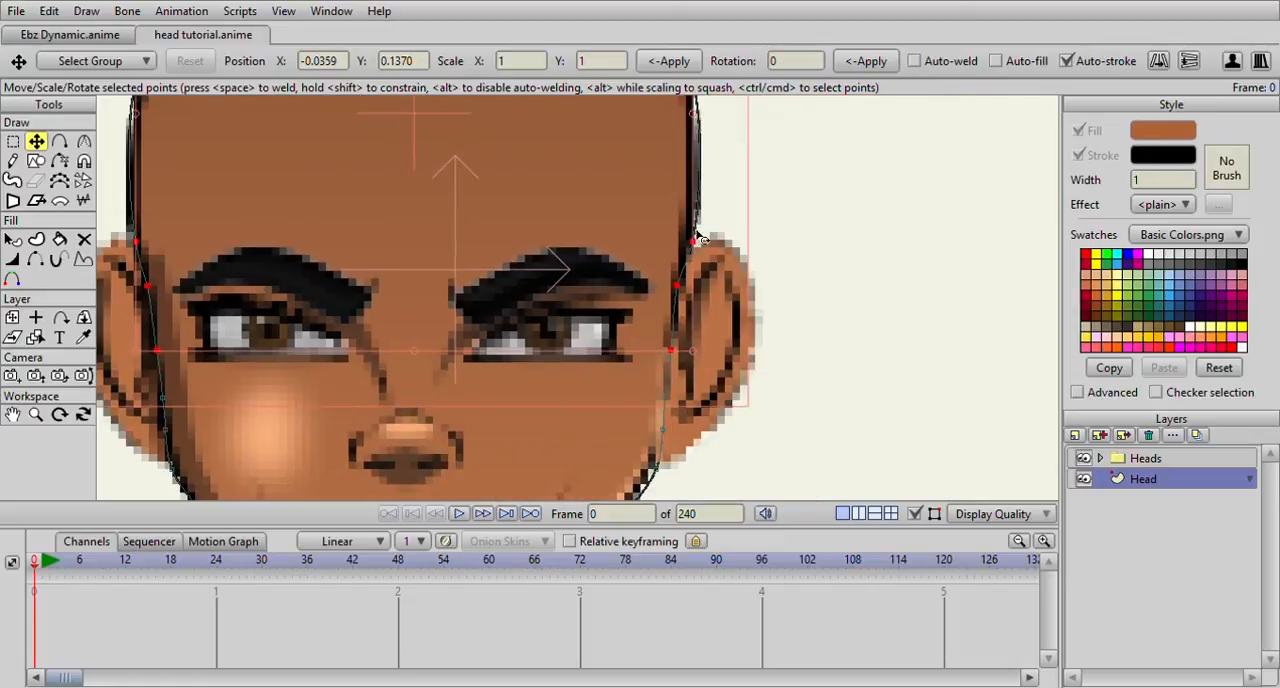
click(693, 241)
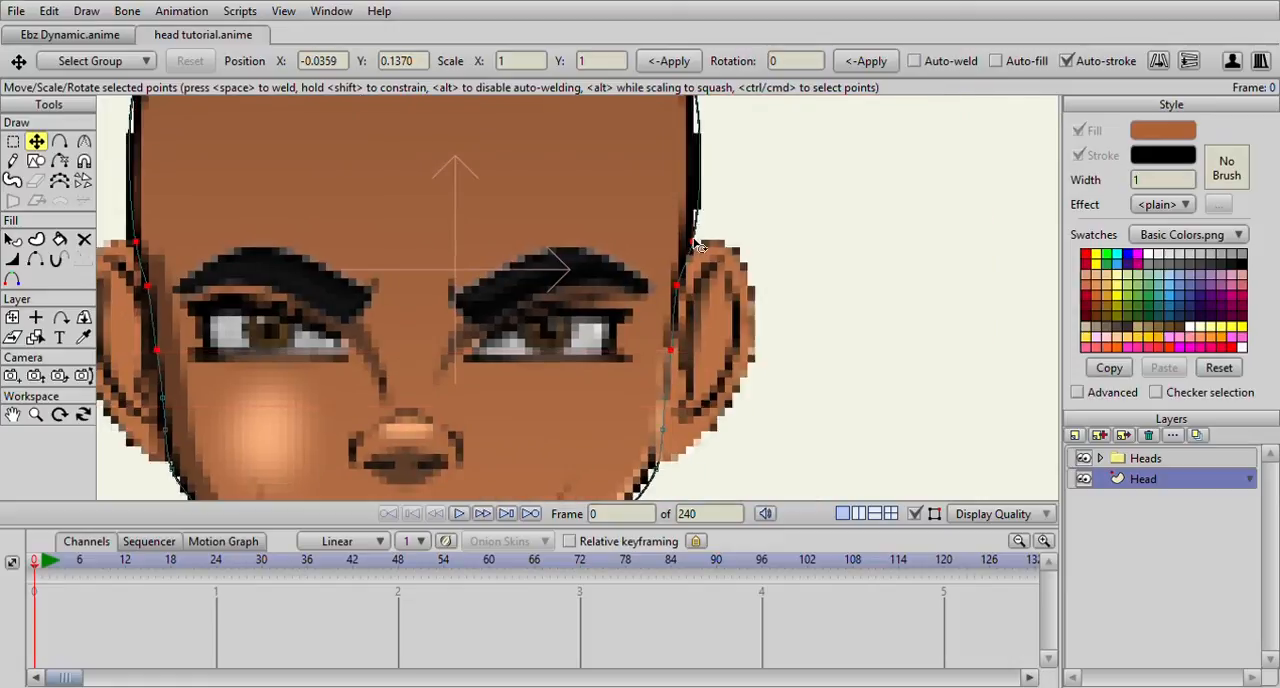
click(677, 285)
drag(677, 285, 682, 286)
drag(693, 241, 691, 241)
drag(633, 217, 630, 334)
drag(692, 185, 688, 184)
scroll(649, 226, down, 3)
drag(797, 425, 789, 298)
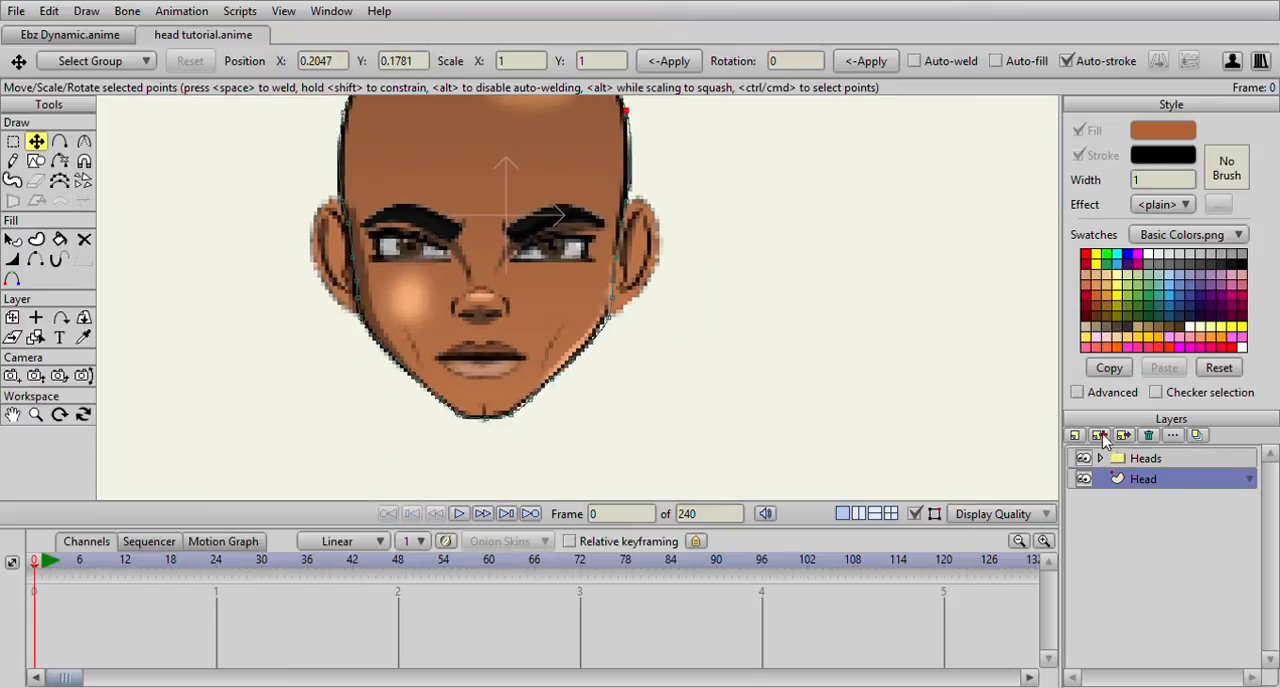
Hide the Heads reference and even out the jaw and cheek points on both sides of the head outline
click(1083, 458)
scroll(743, 380, down, 2)
scroll(657, 354, up, 4)
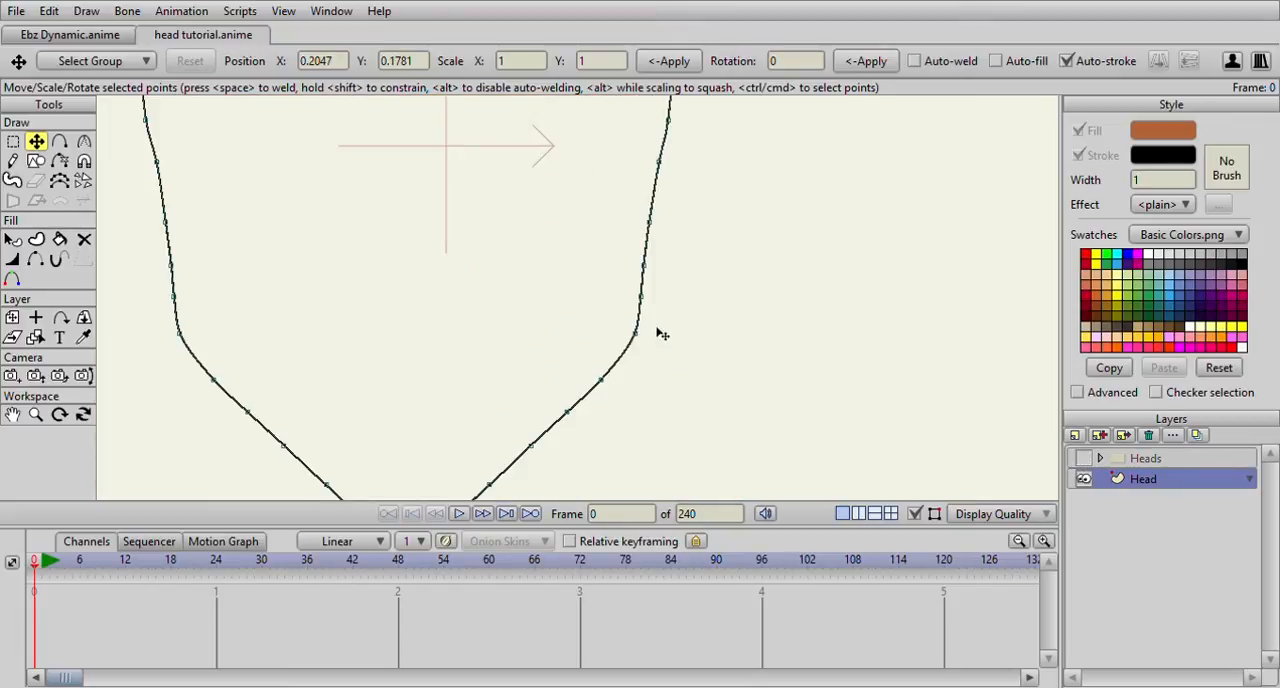
click(218, 381)
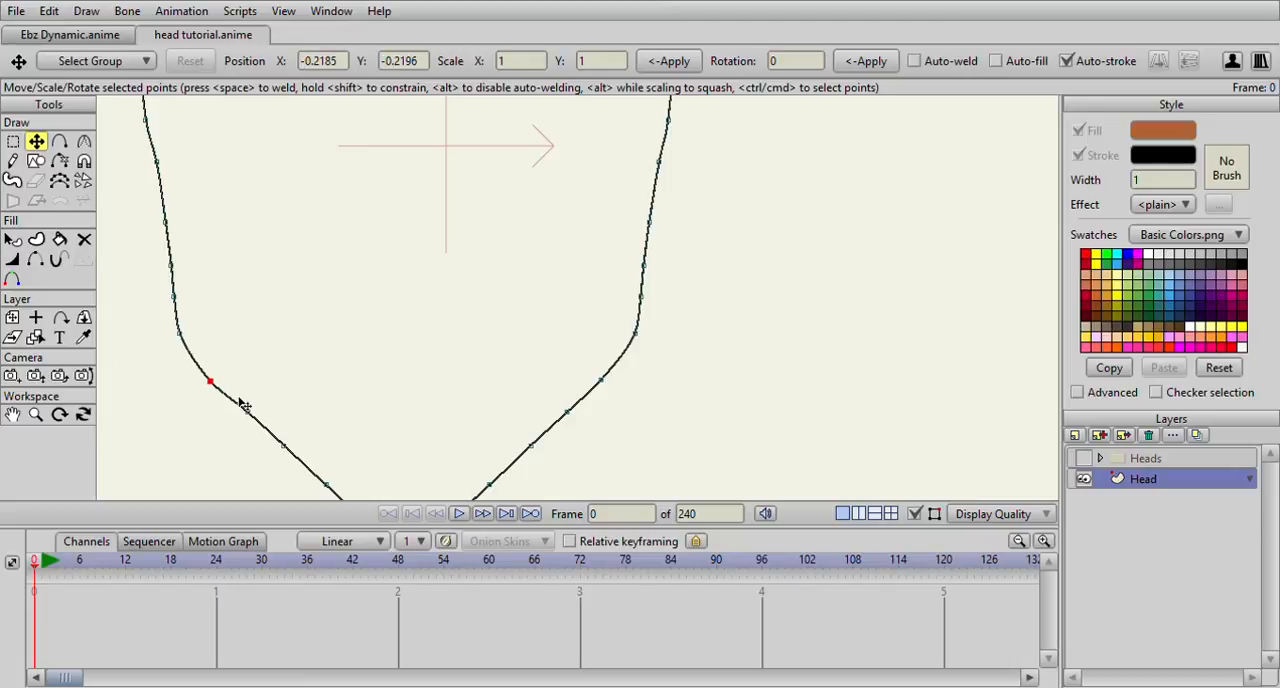
click(246, 414)
click(567, 413)
drag(650, 304, 652, 273)
Smooth the lower jaw points on both sides of the chin, then show the Heads reference again
scroll(635, 292, down, 7)
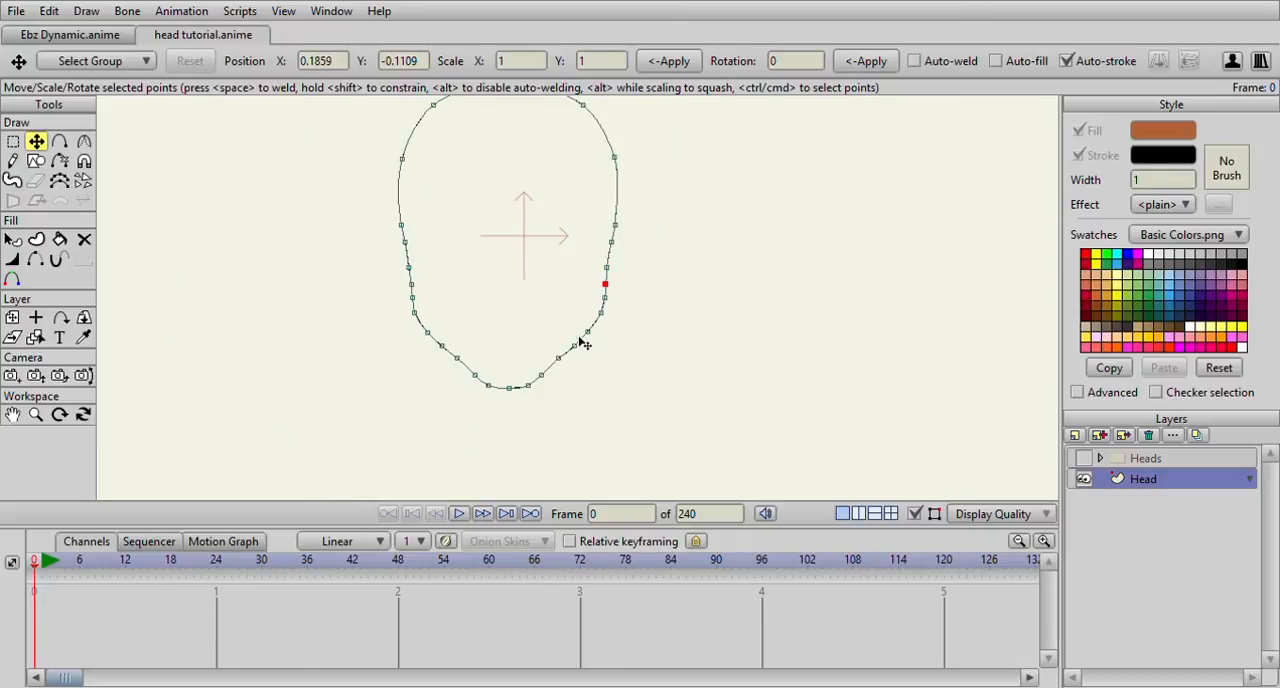
scroll(577, 342, up, 3)
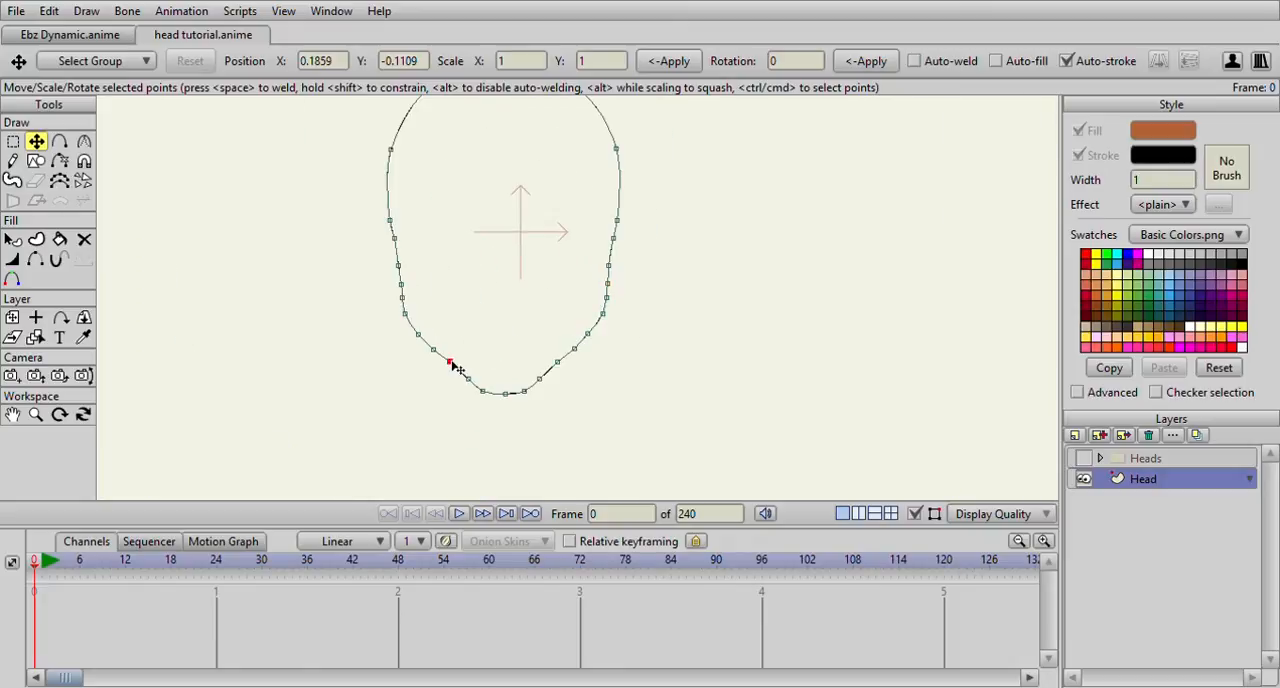
click(556, 362)
scroll(560, 368, down, 3)
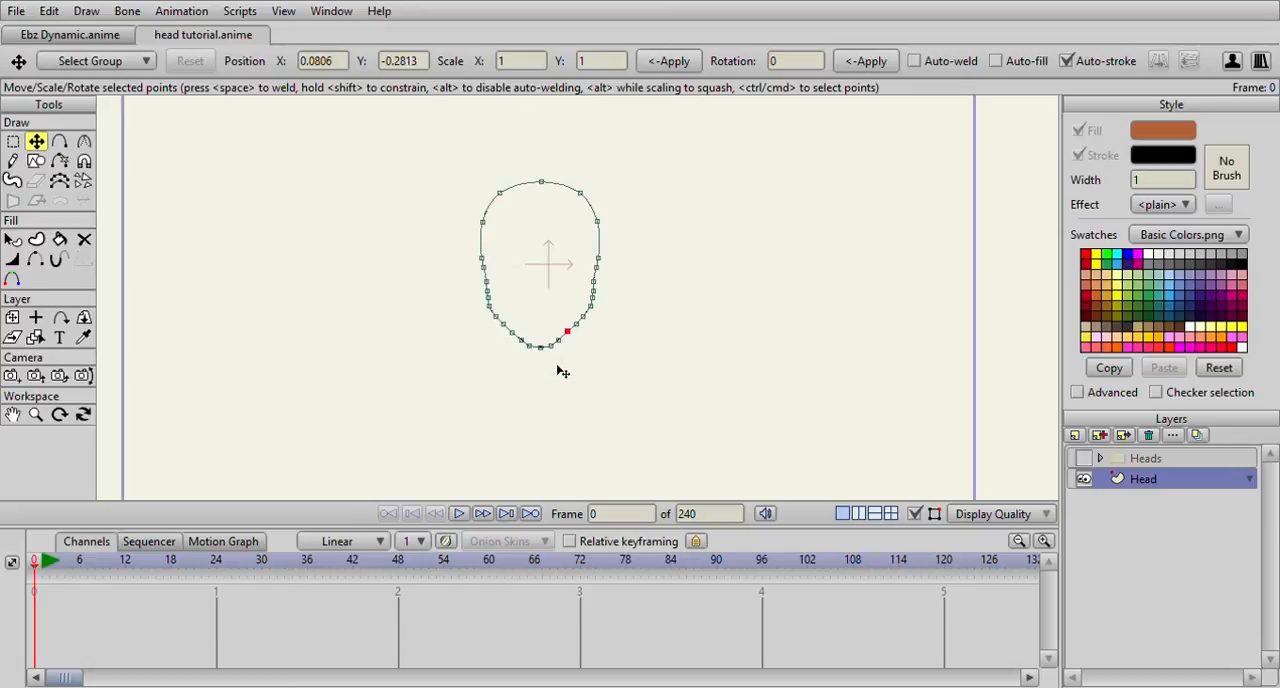
scroll(550, 311, down, 2)
scroll(545, 311, up, 3)
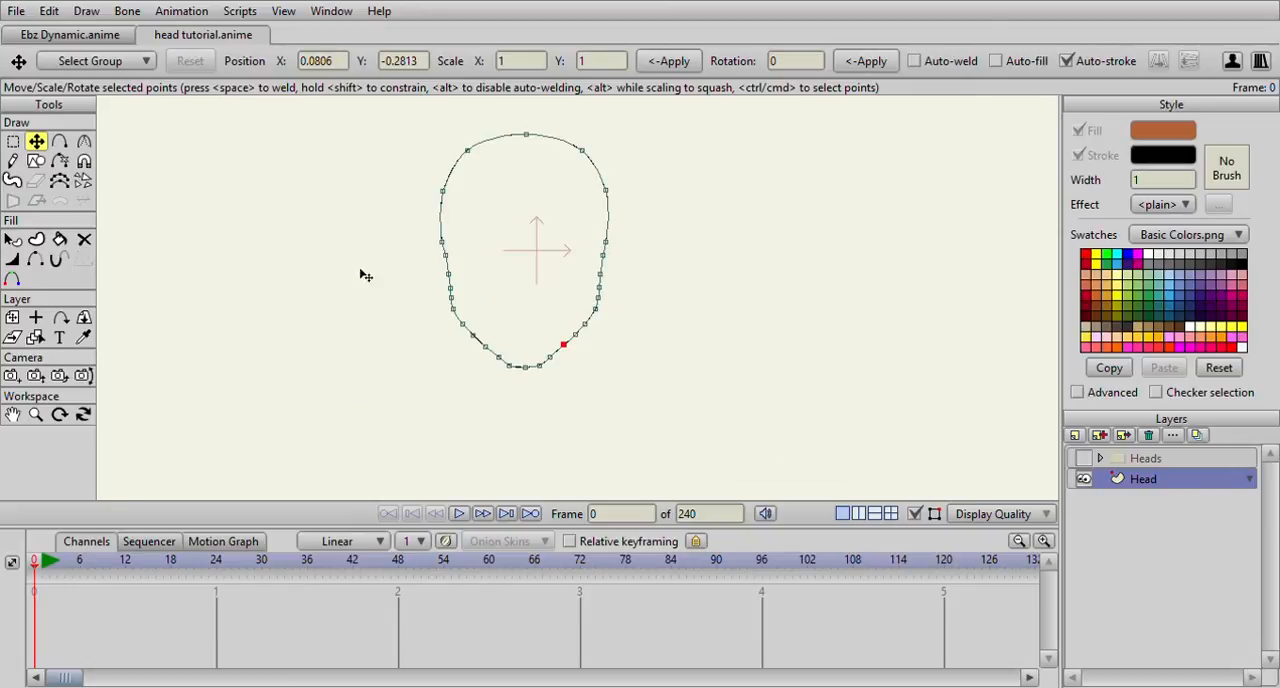
click(1084, 458)
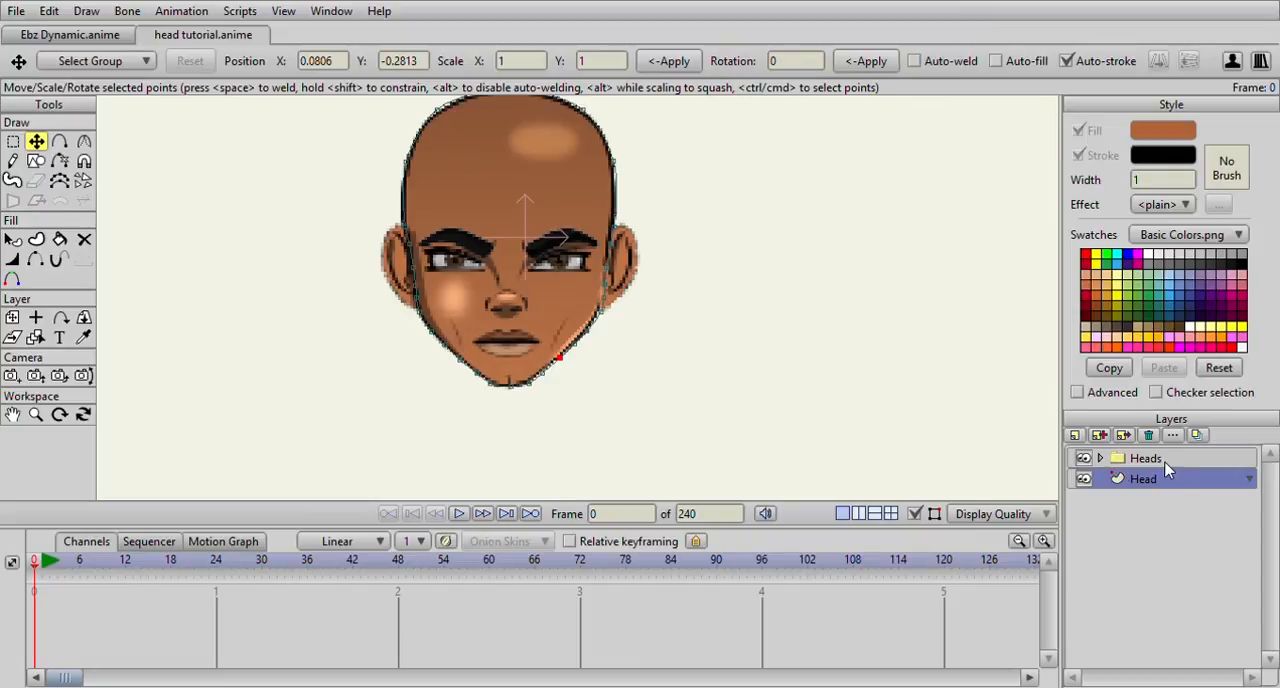
Add a new vector layer above Head and name it "L Ear"
click(1090, 452)
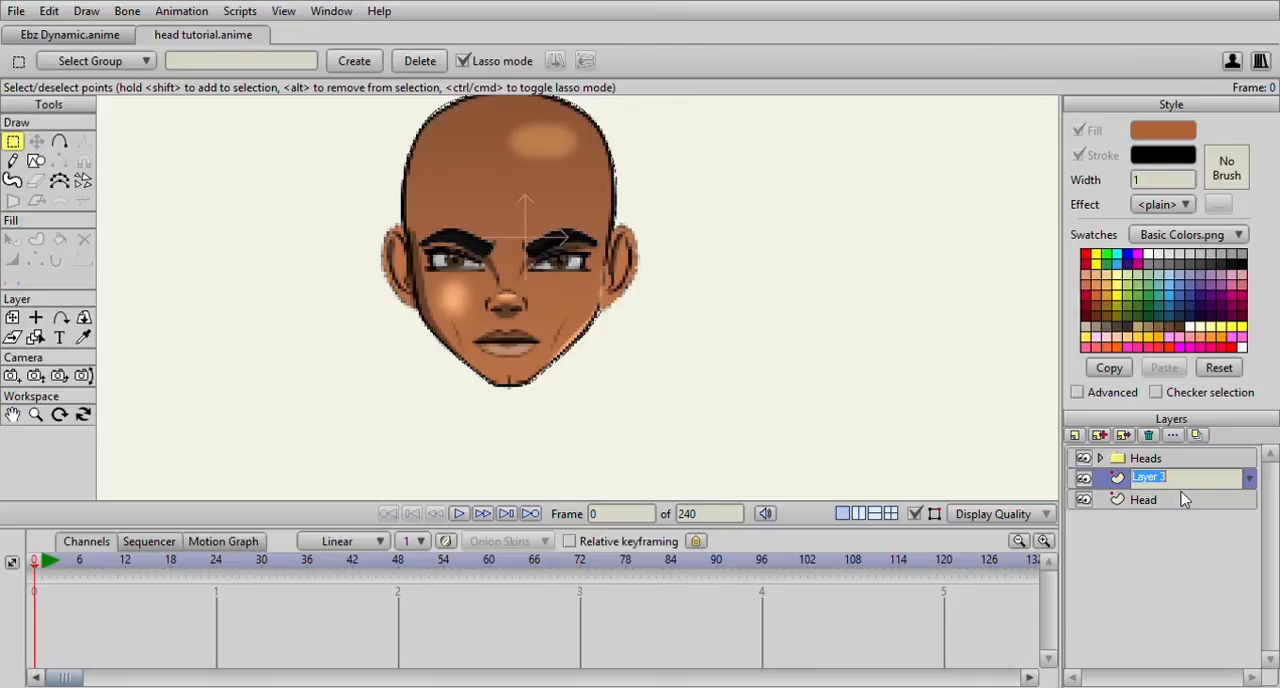
text(L)
click(1175, 499)
click(1172, 483)
Trace a closed outline around the ear on the right side of the picture, overlapping its inner edge onto the face
click(58, 142)
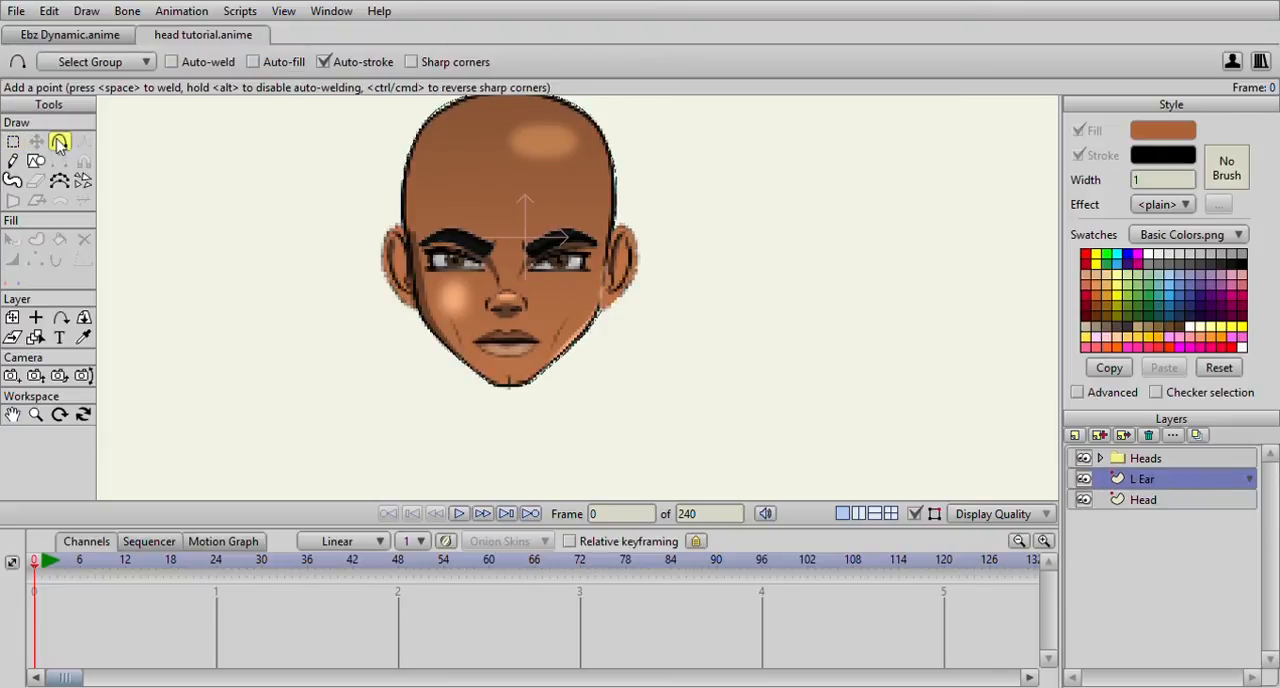
scroll(452, 192, up, 8)
drag(374, 262, 420, 190)
drag(420, 190, 373, 167)
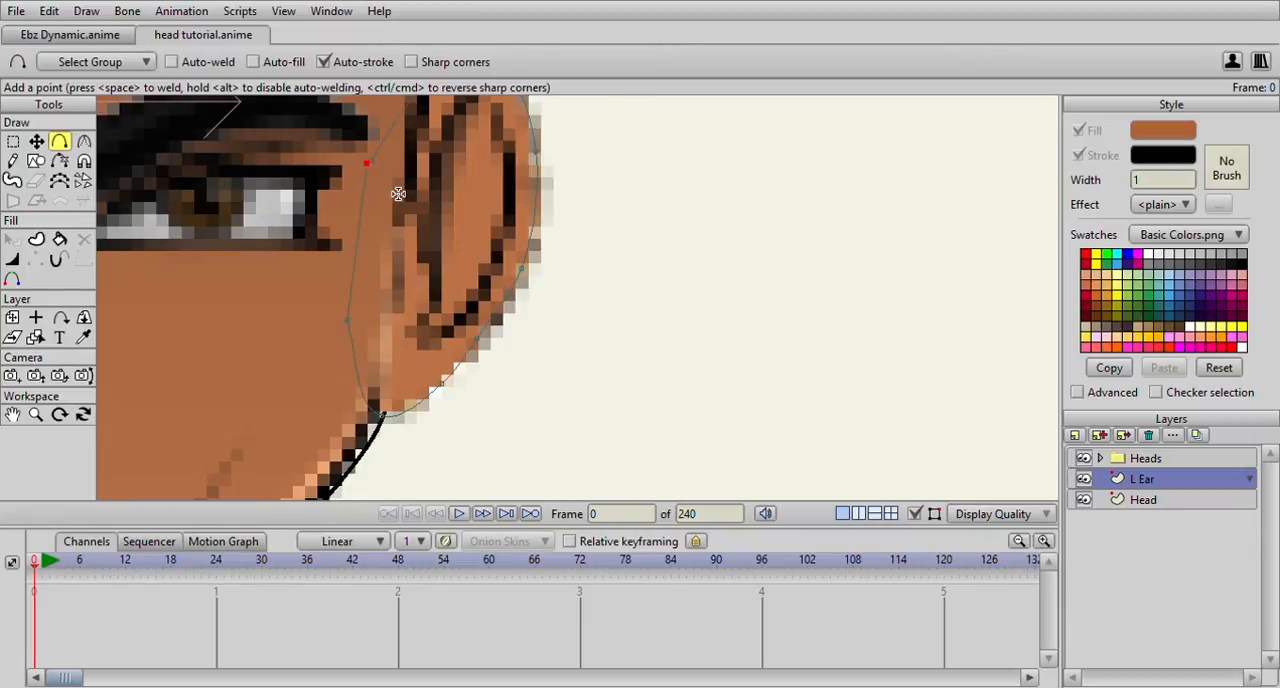
Refine the ear outline by adjusting its points along the lobe and the edge overlapping the face
key(ctrl+a)
scroll(420, 207, down, 4)
click(36, 141)
scroll(466, 286, up, 1)
scroll(470, 290, up, 2)
click(485, 362)
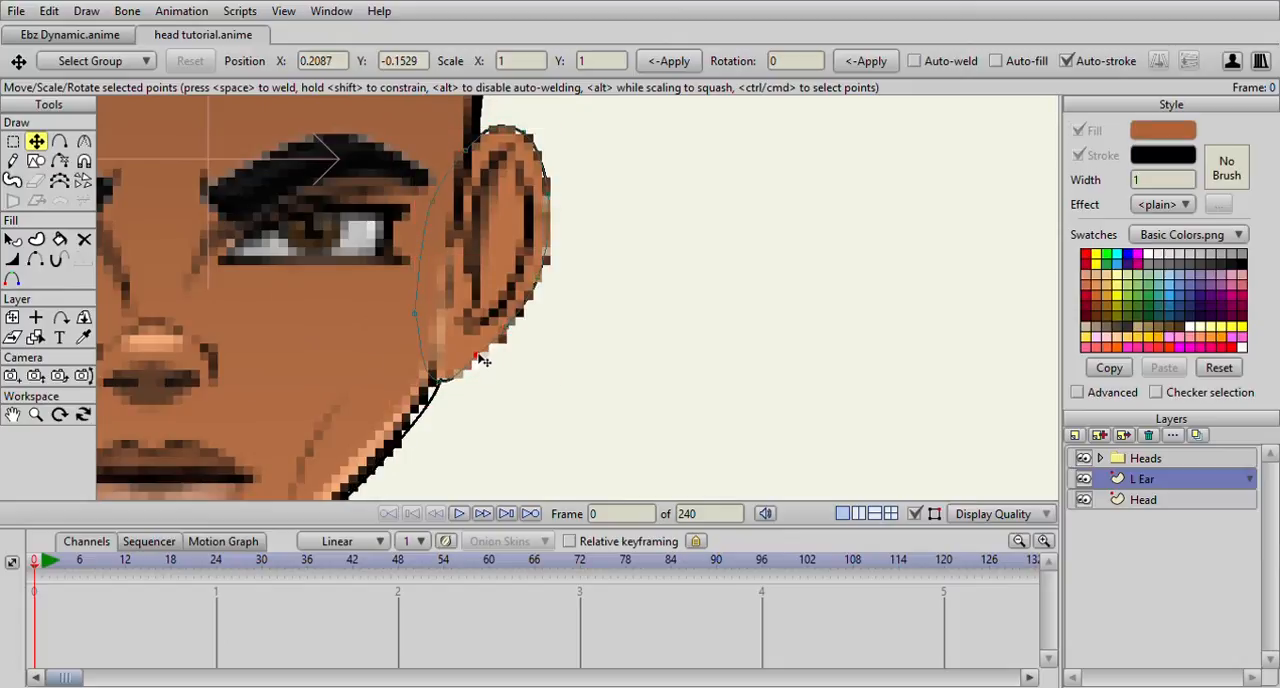
drag(479, 355, 480, 356)
drag(416, 314, 445, 308)
key(Return)
click(418, 314)
key(Delete)
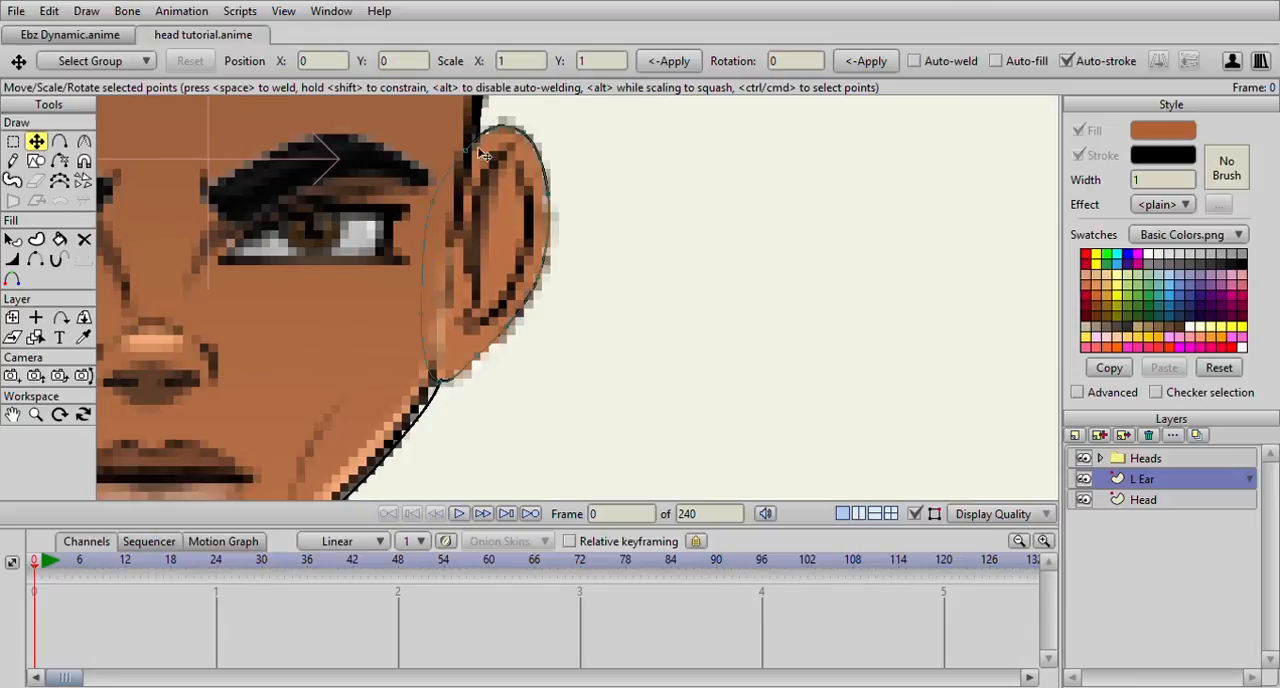
Trace the inner ear fold from the upper rim down along the side nearest the face
click(59, 141)
scroll(583, 300, down, 3)
scroll(583, 300, up, 3)
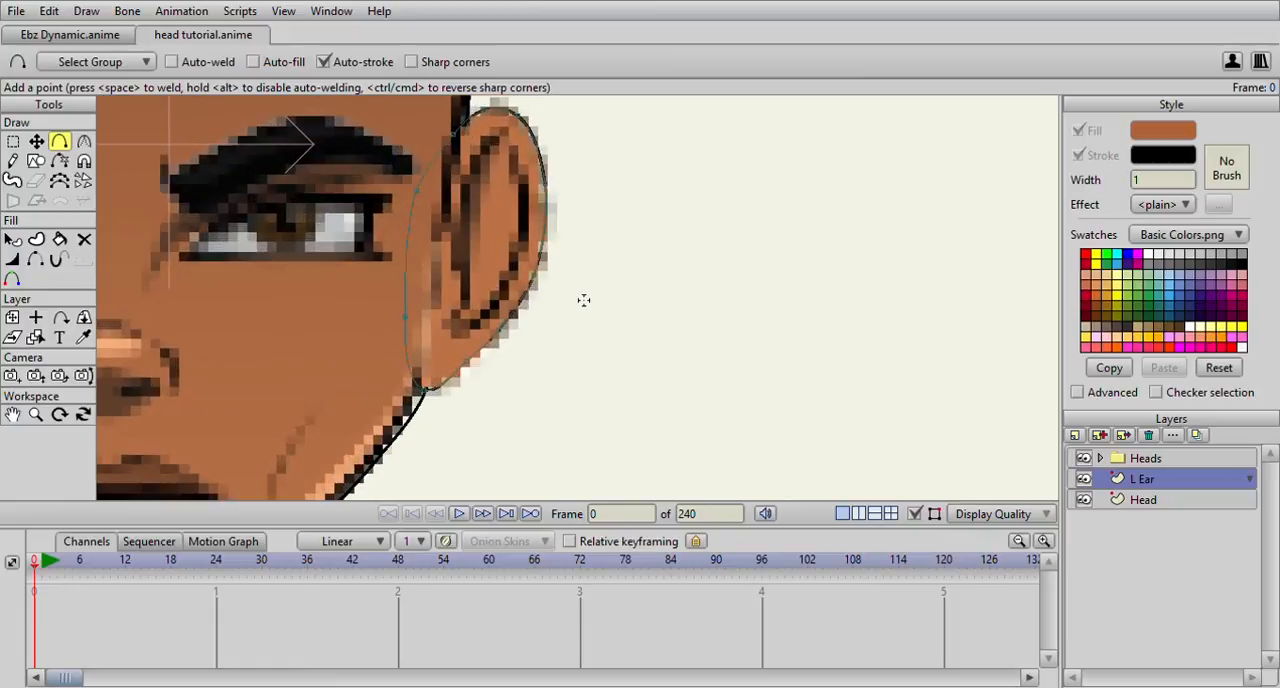
click(519, 146)
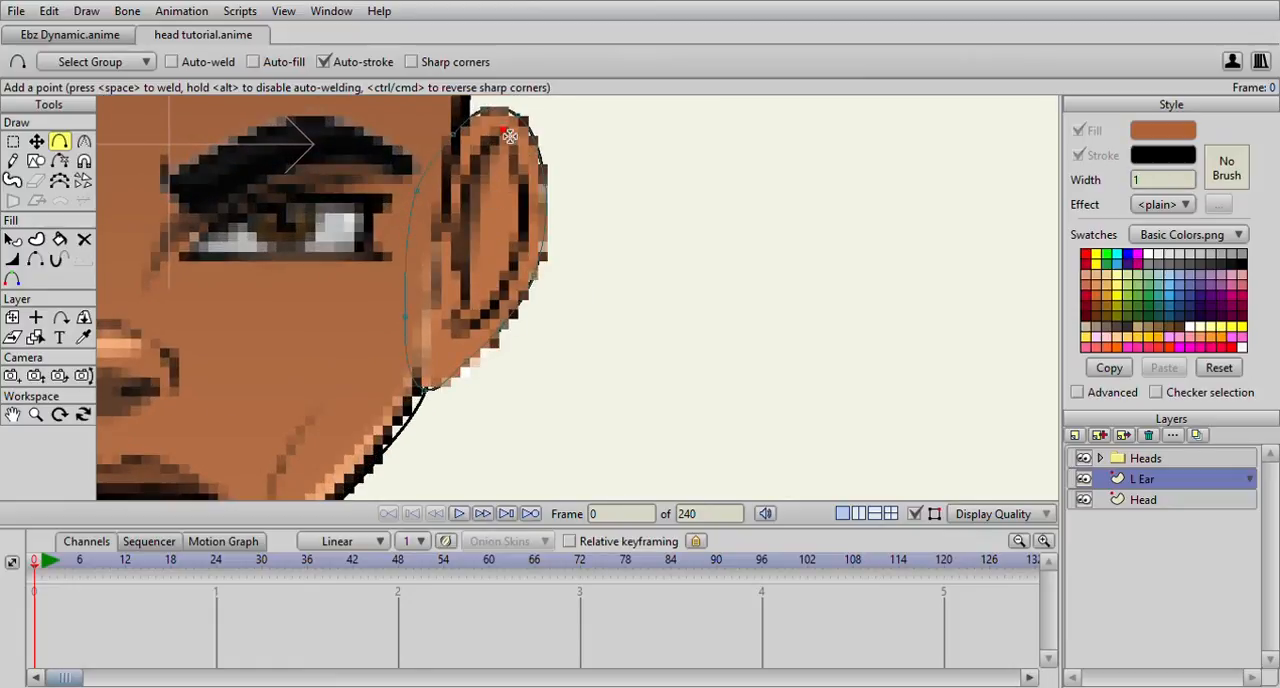
click(443, 216)
click(444, 275)
click(445, 320)
click(449, 342)
Trace the outer curve of the inner ear fold down to its lower end above the lobe
drag(508, 152, 525, 187)
click(527, 232)
drag(521, 271, 472, 327)
scroll(491, 320, down, 4)
scroll(491, 320, up, 4)
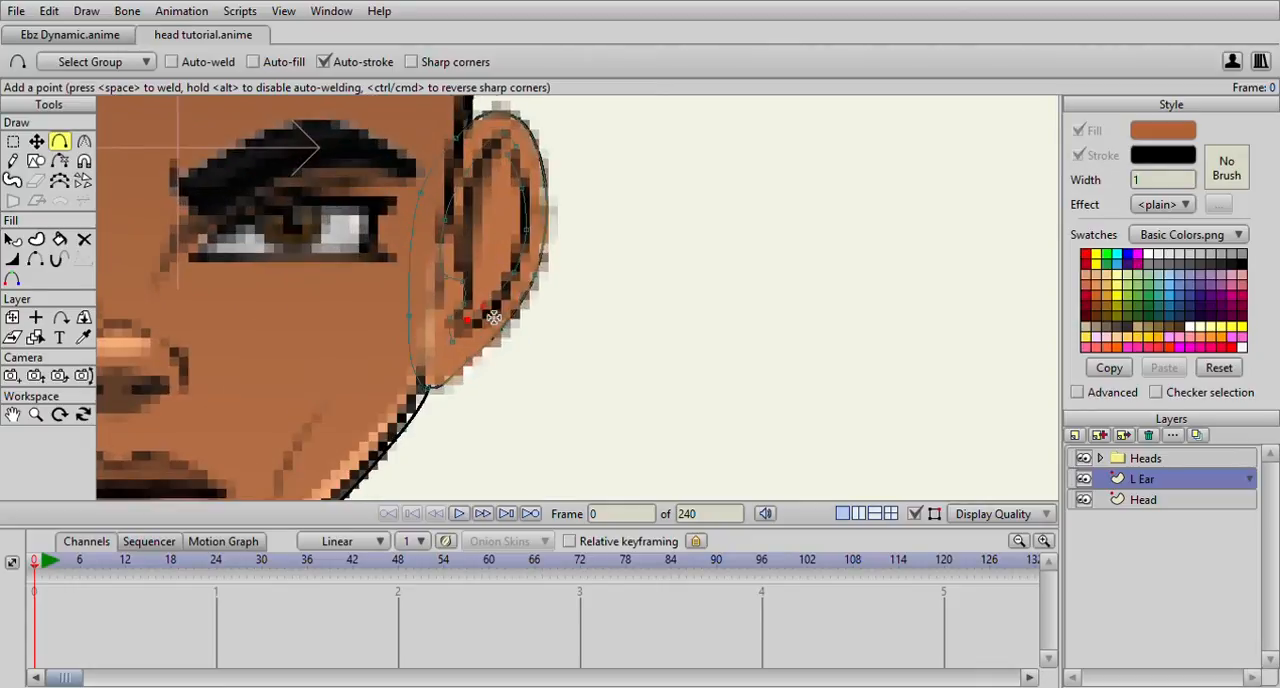
scroll(494, 314, down, 3)
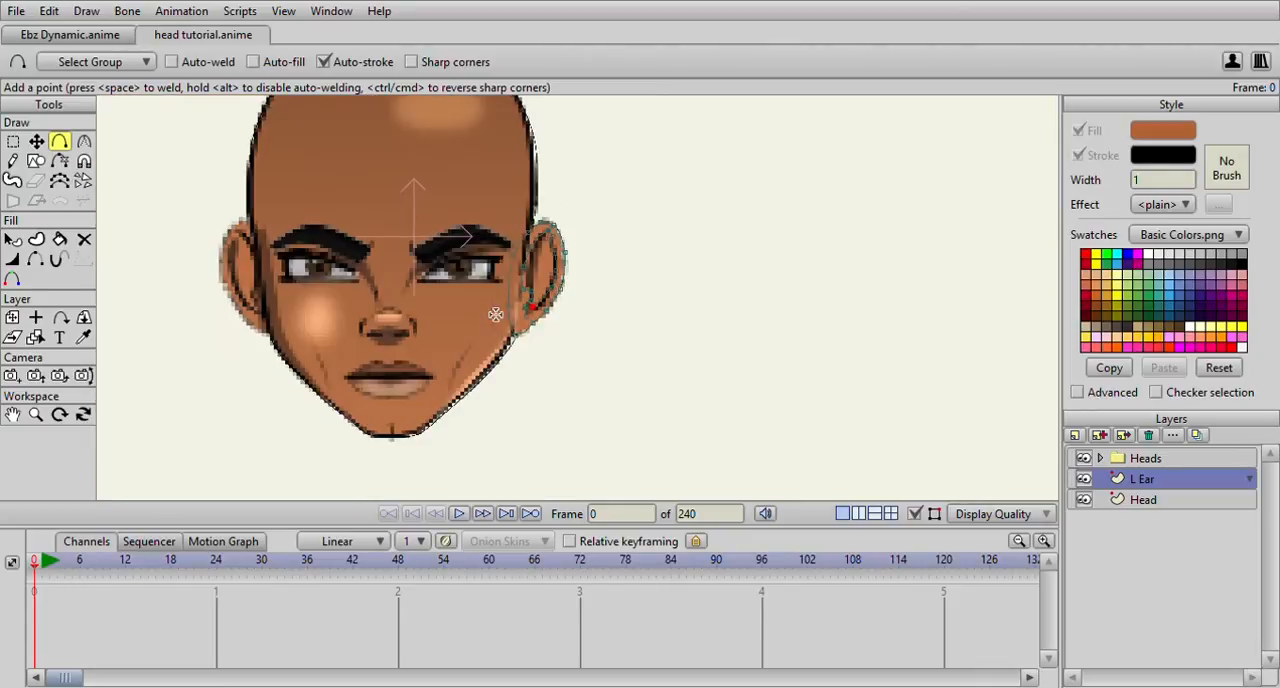
Apply a stroke to the inner ear fold lines on the L Ear layer
click(60, 239)
scroll(575, 334, up, 3)
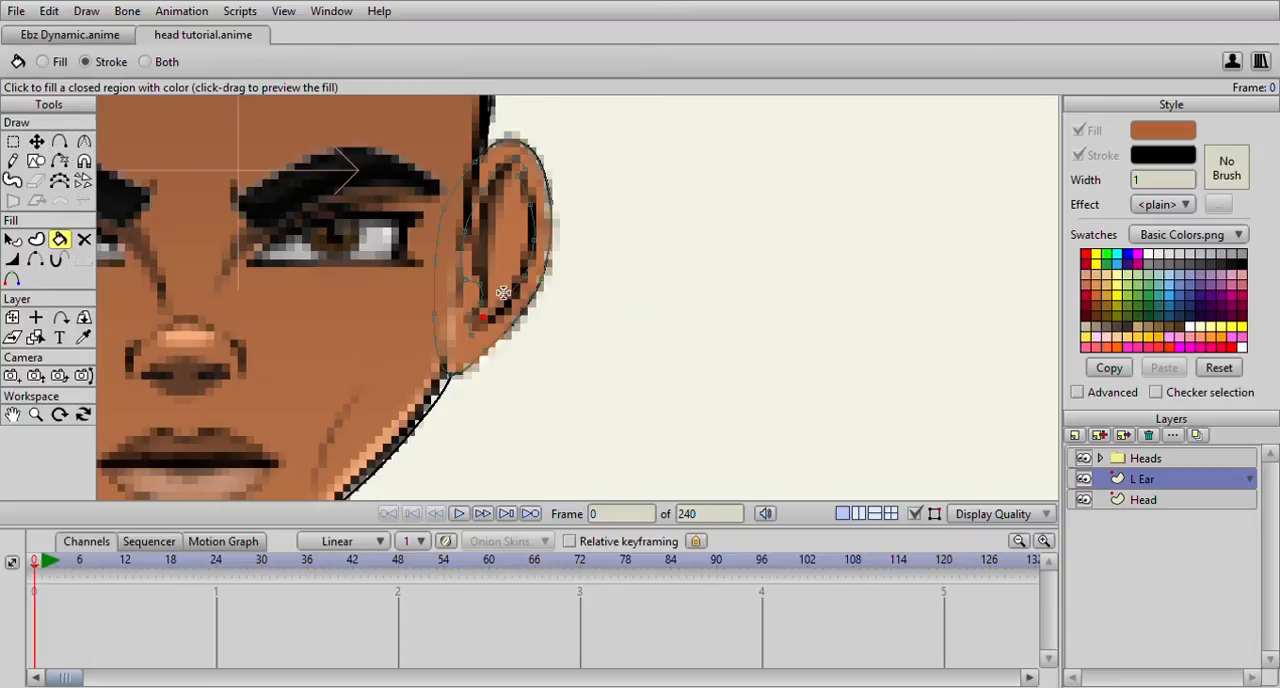
scroll(503, 293, up, 3)
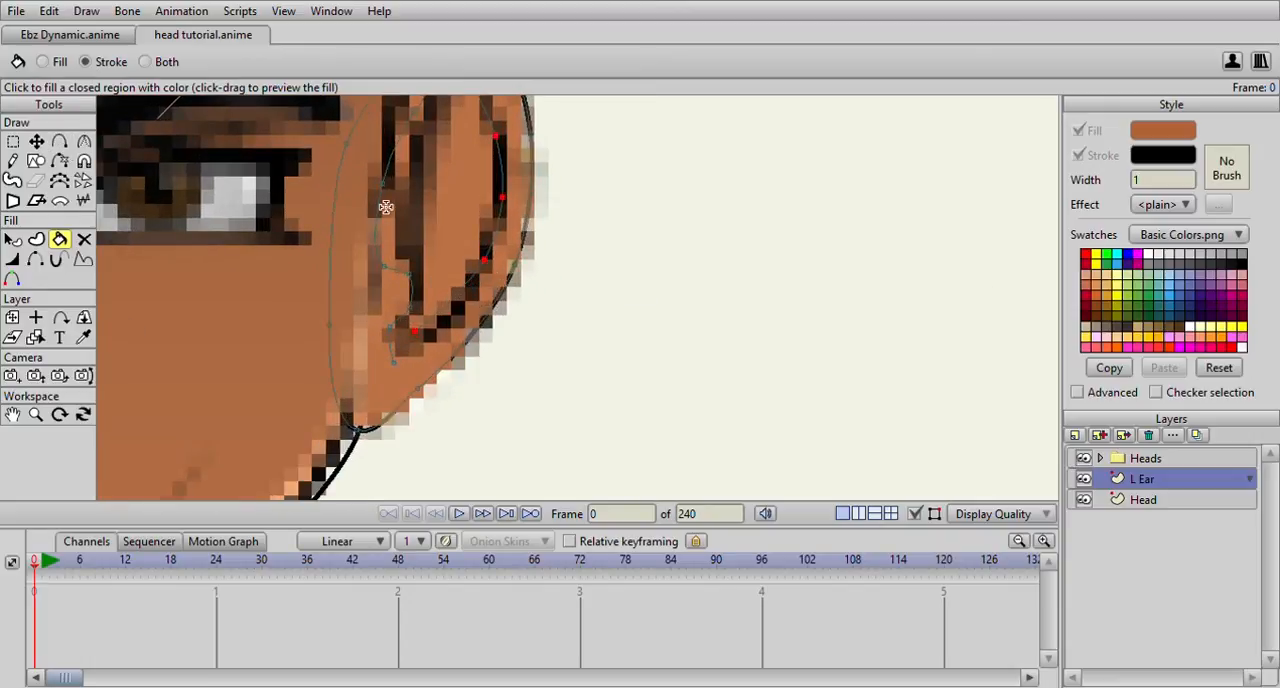
scroll(320, 198, down, 5)
click(12, 143)
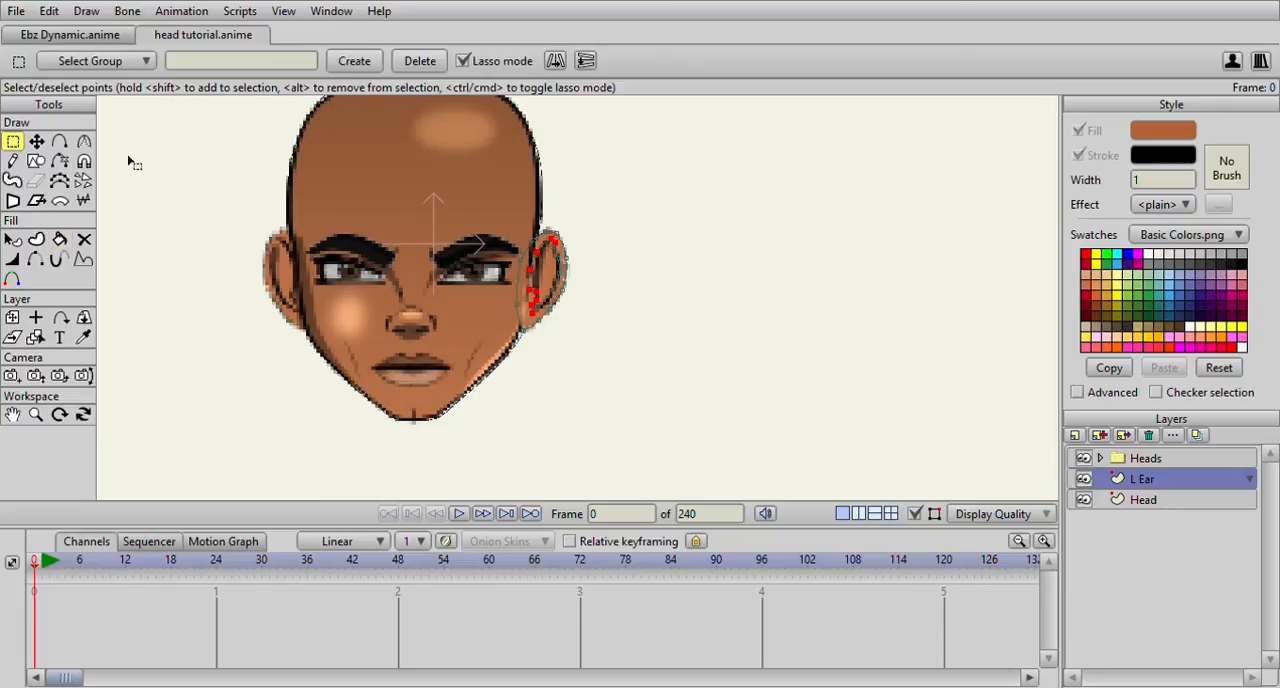
Copy all of the ear's points and add a vector layer named R Ear above L Ear
mouse_move(484, 352)
mouse_down()
mouse_move(586, 363)
mouse_move(537, 234)
mouse_move(566, 245)
mouse_up()
click(1105, 452)
text(Ear)
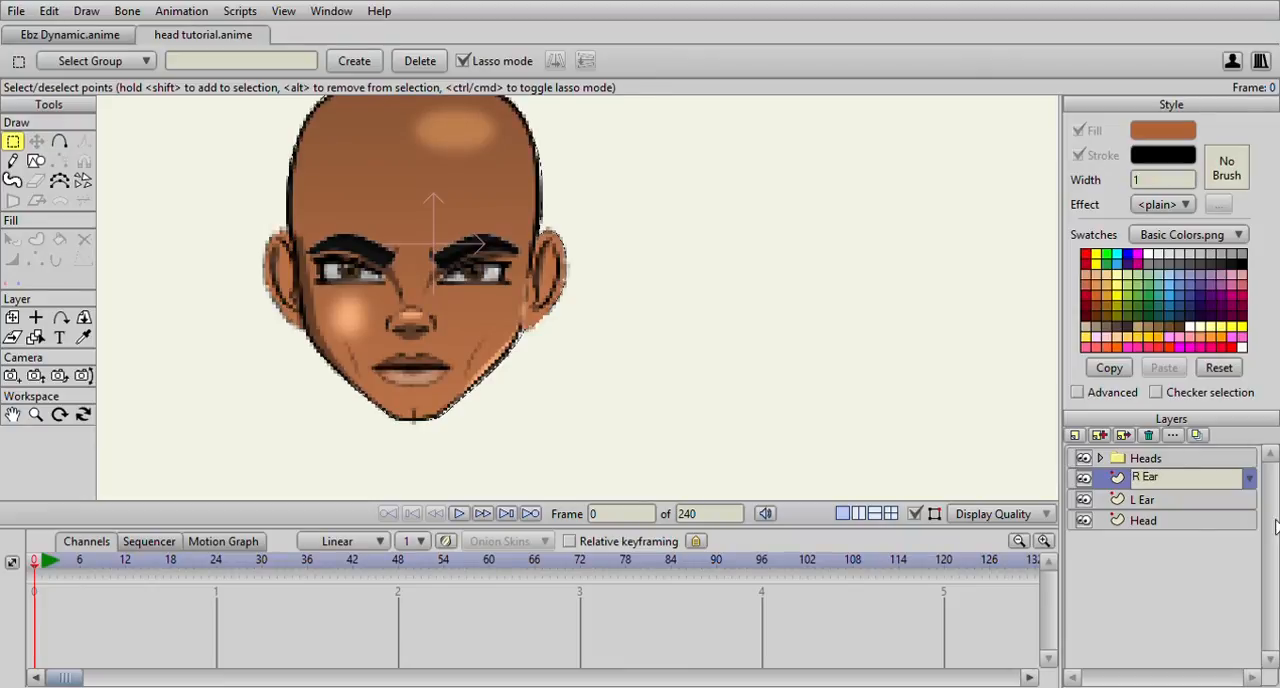
text( Ear)
click(1140, 510)
click(1148, 487)
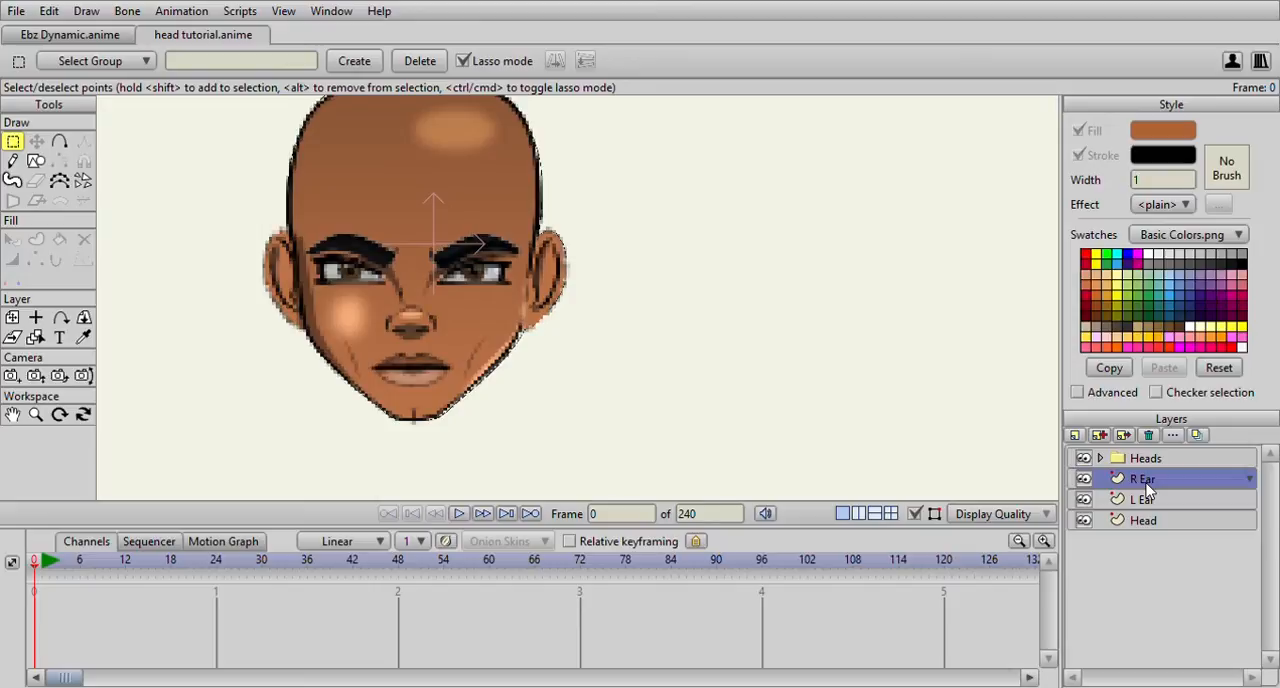
Paste the copied ear into R Ear, flip it horizontally and place it over the ear on the opposite side of the head
key(t)
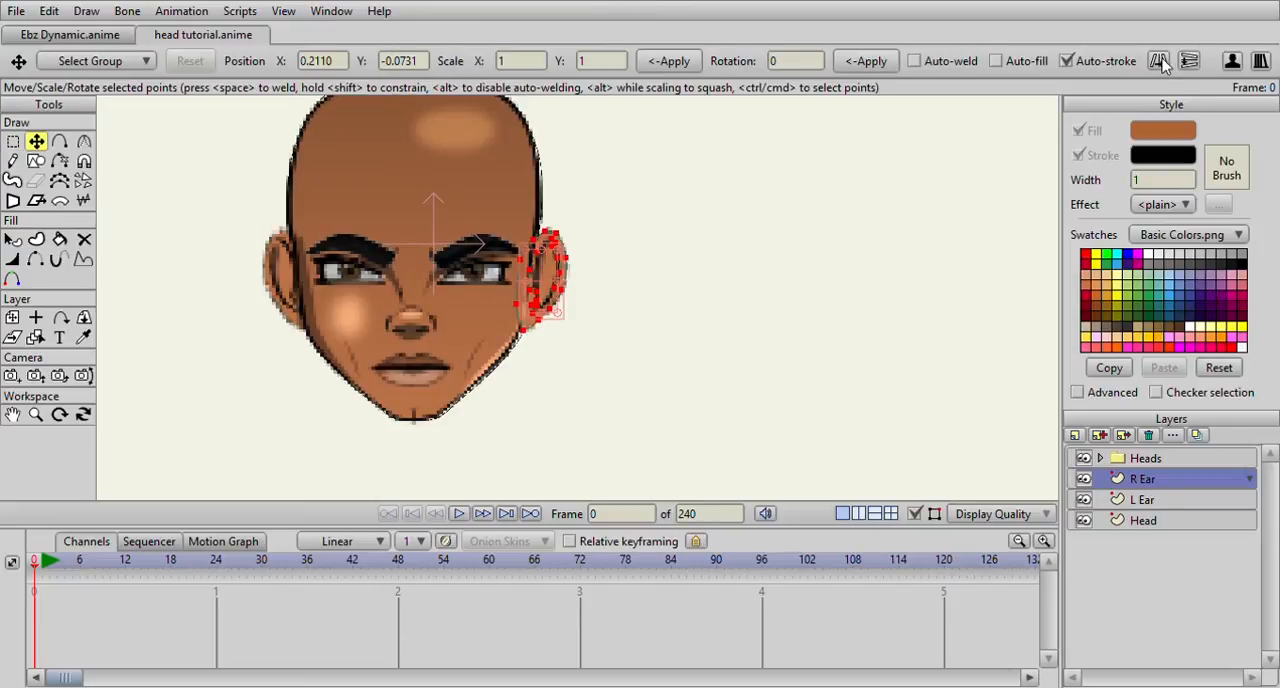
drag(537, 289, 280, 290)
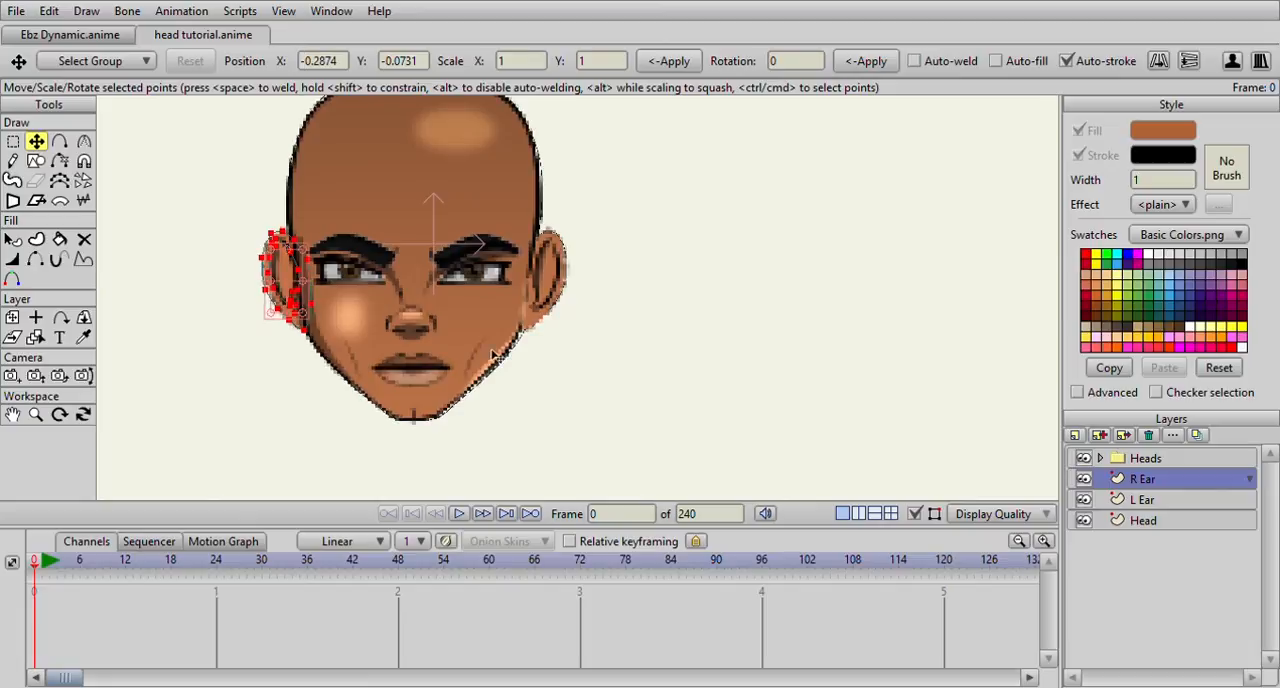
scroll(492, 355, down, 2)
scroll(742, 380, up, 1)
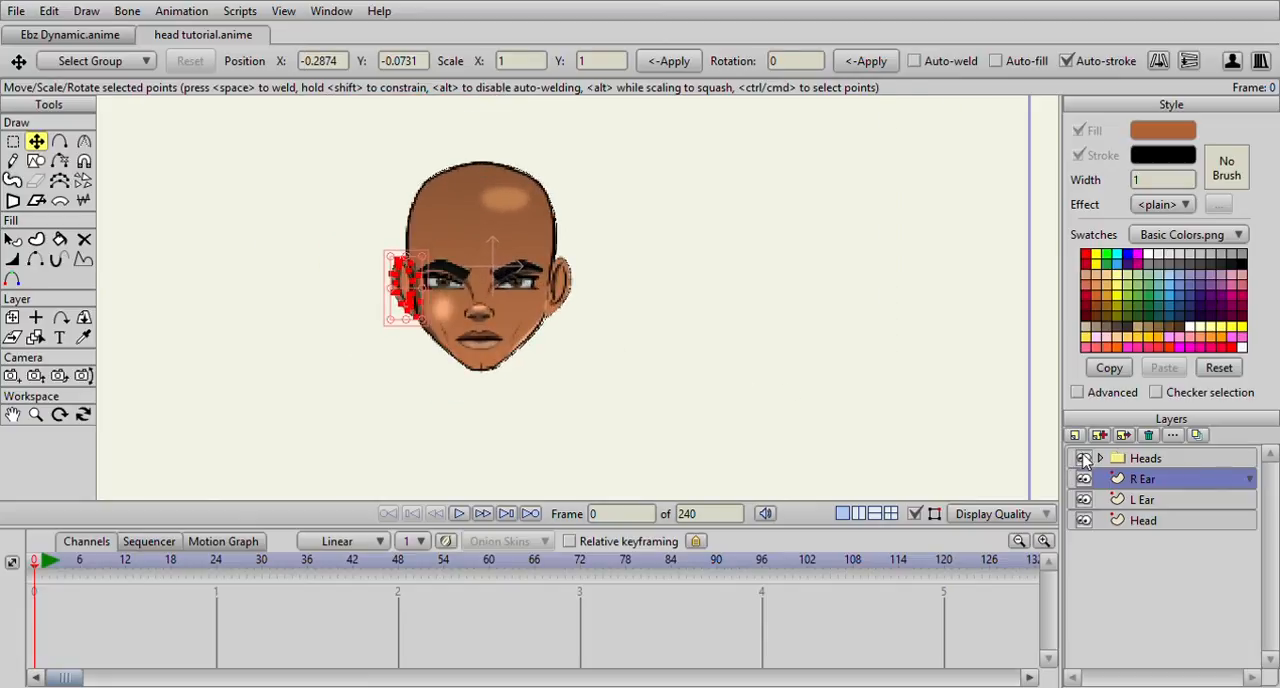
Hide the Heads reference group to check the traced head and ears on their own, and show it again
click(1084, 458)
scroll(586, 306, up, 1)
scroll(588, 308, down, 2)
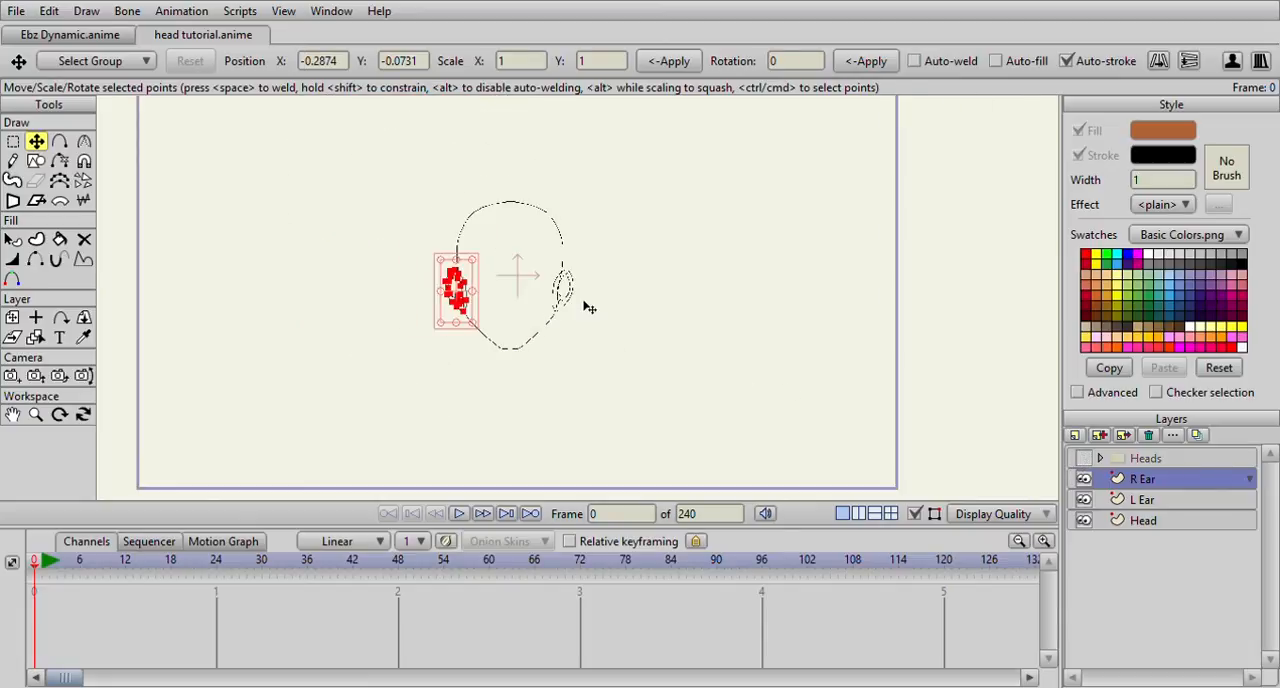
scroll(589, 308, up, 2)
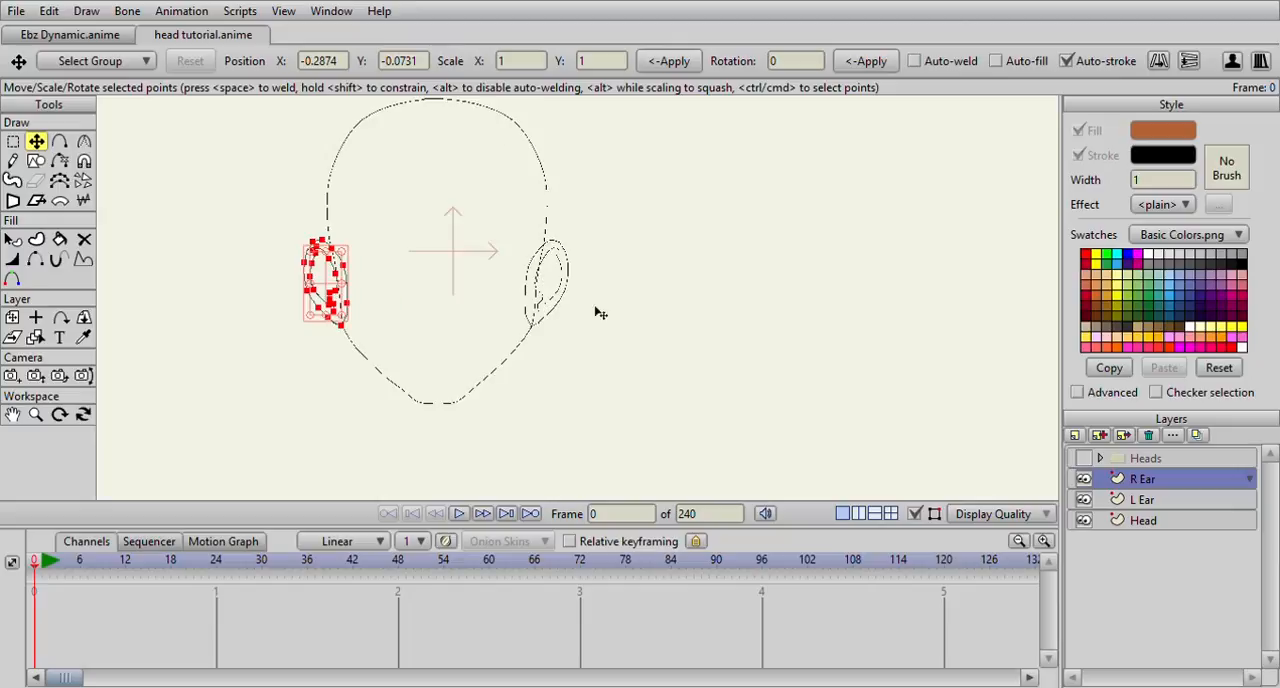
click(1084, 458)
scroll(662, 338, down, 1)
scroll(662, 338, up, 2)
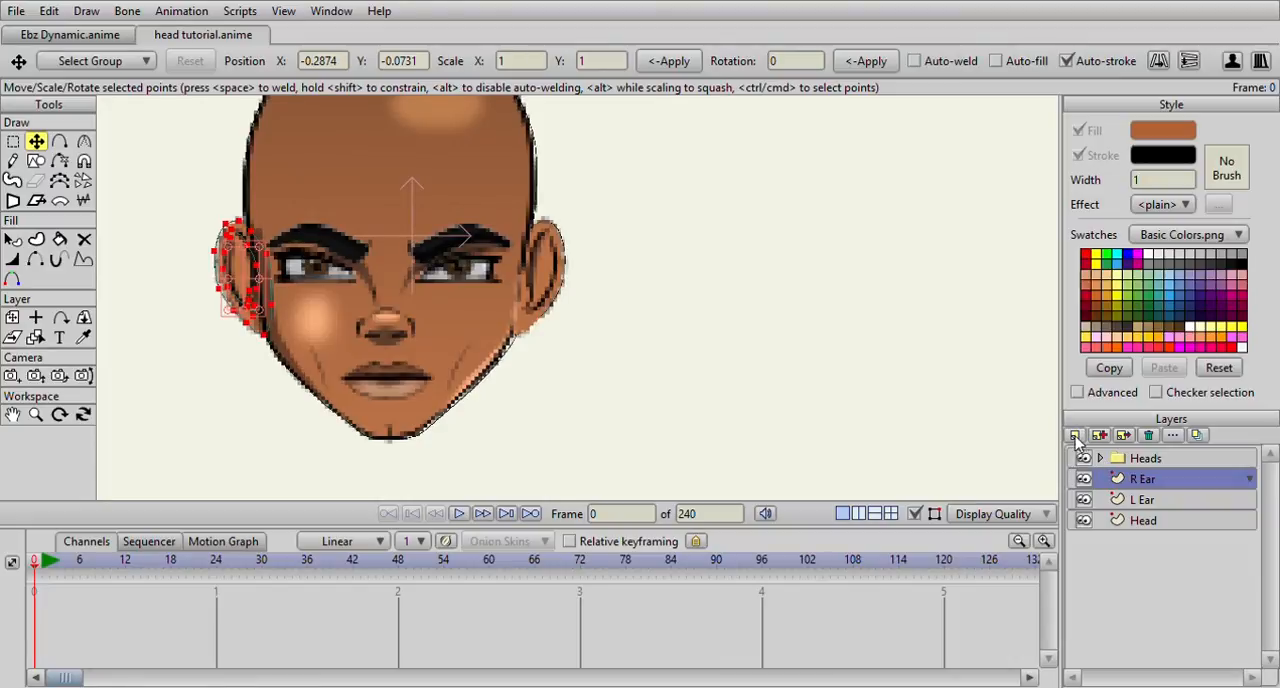
Create a group layer named Head and move the R Ear, L Ear and Head layers into it
click(1098, 490)
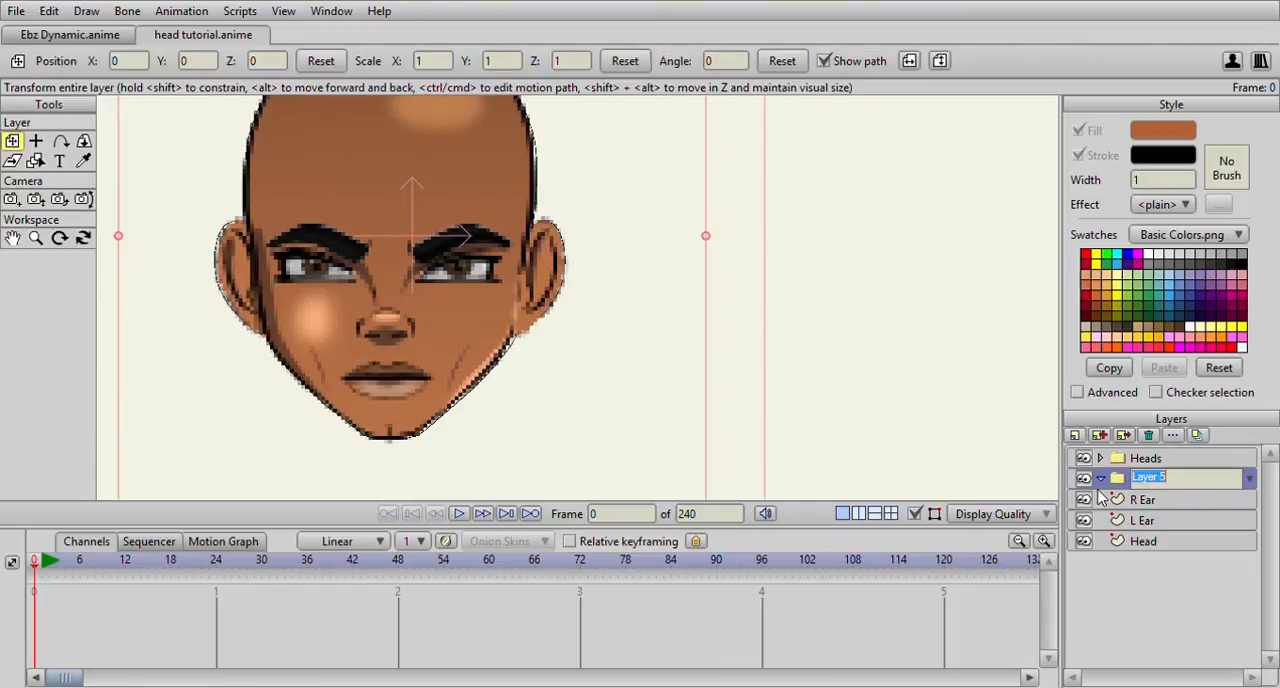
text(Head)
click(1152, 502)
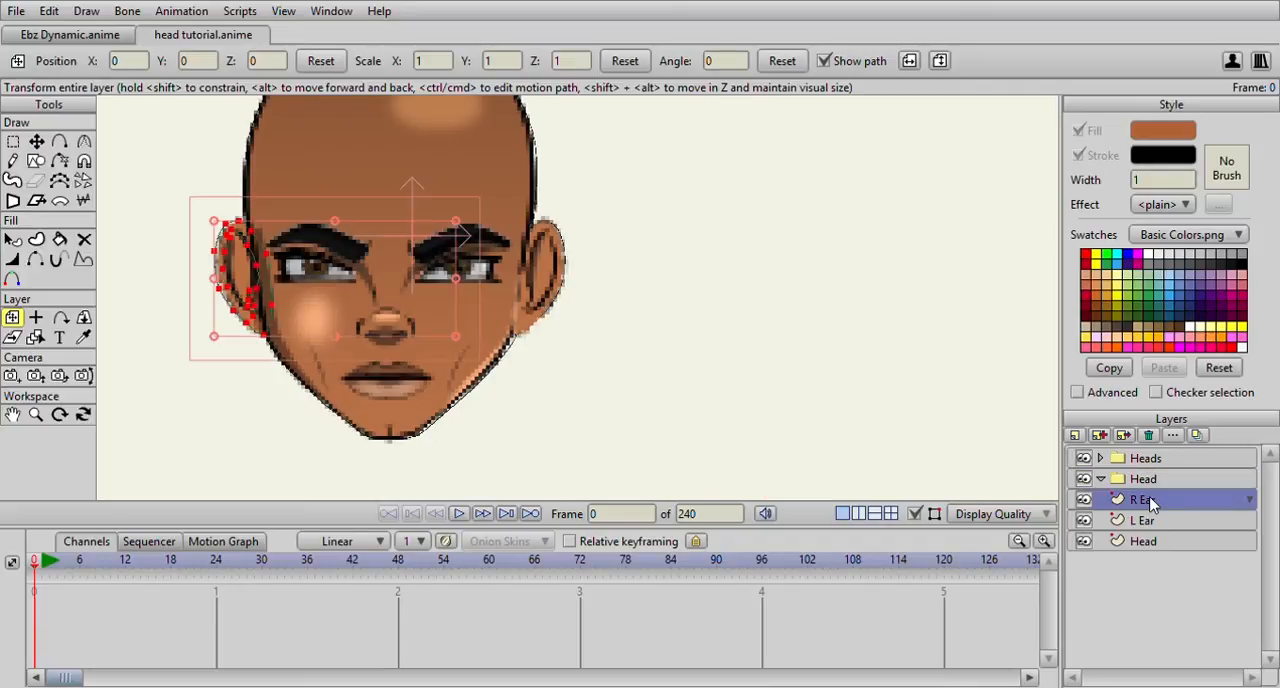
shift+click(1148, 540)
drag(1150, 536, 1147, 488)
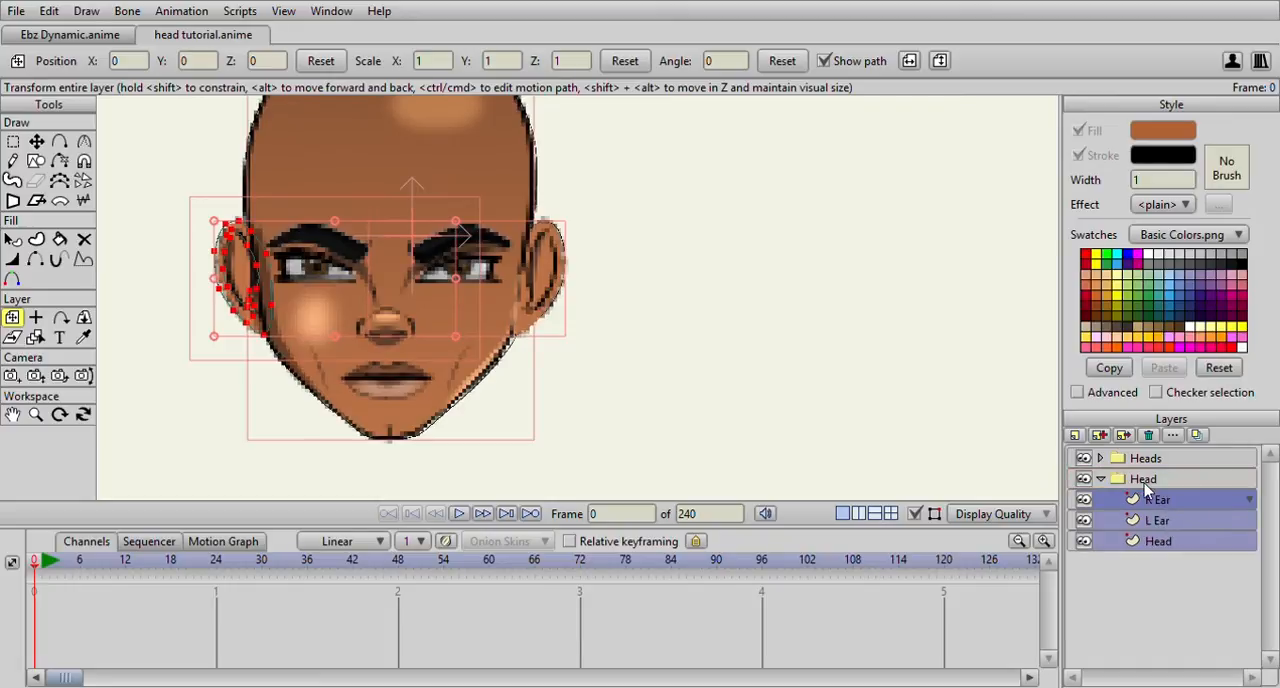
click(1150, 545)
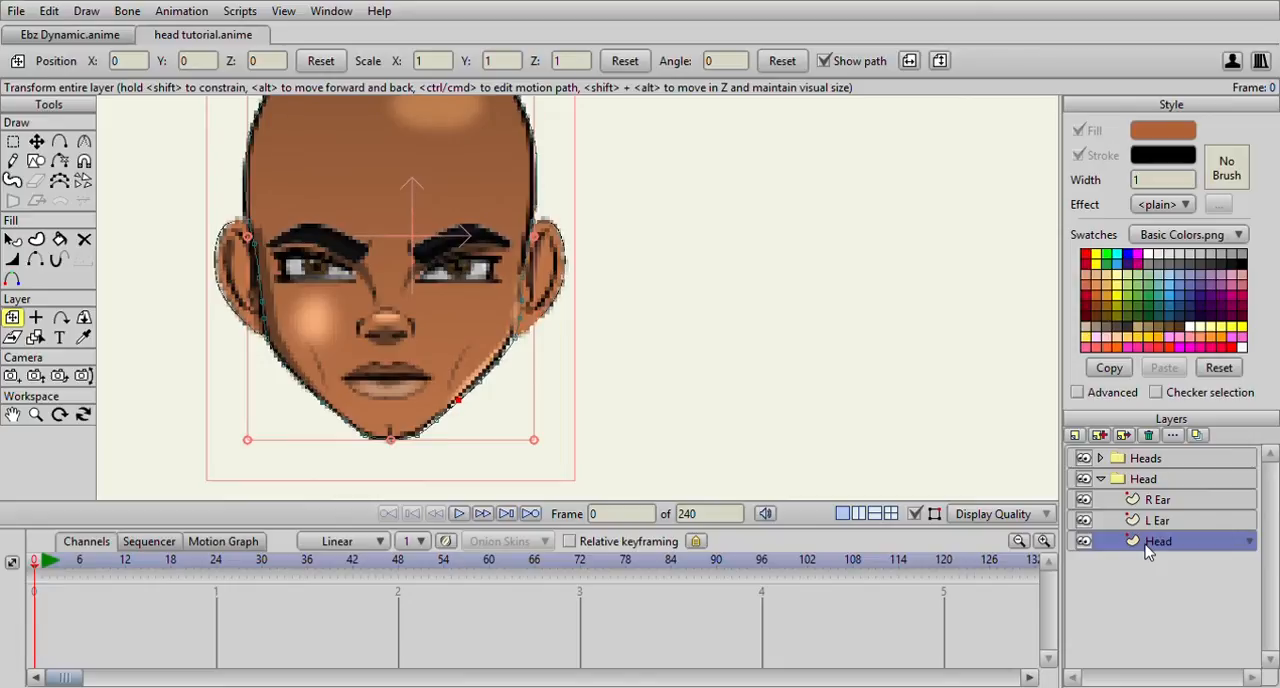
click(1155, 522)
click(1152, 502)
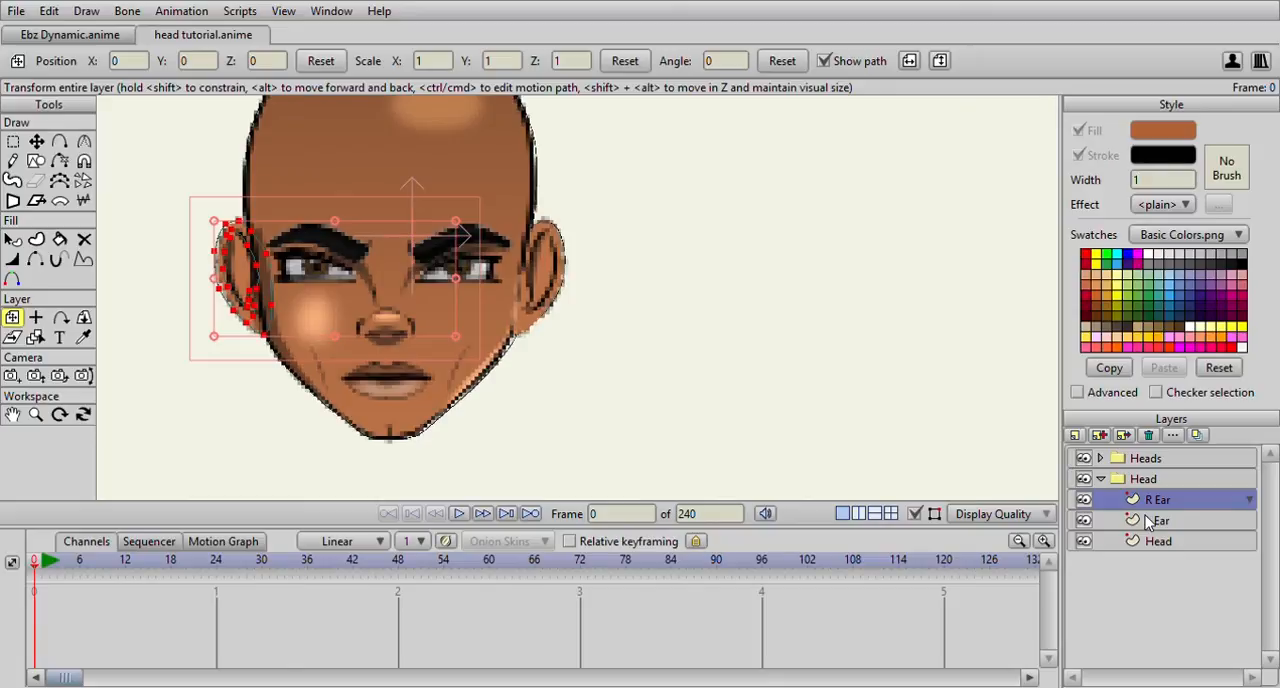
Add a vector layer named Details above R Ear inside the Head group
scroll(740, 343, down, 3)
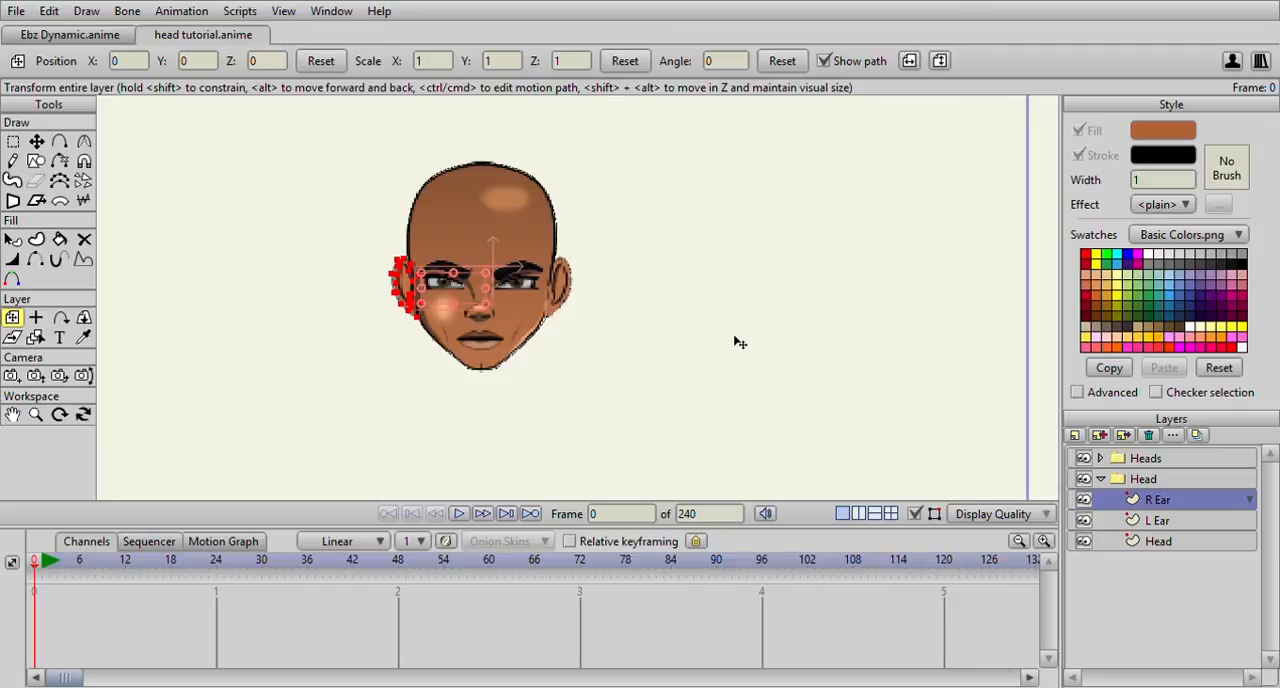
click(1093, 459)
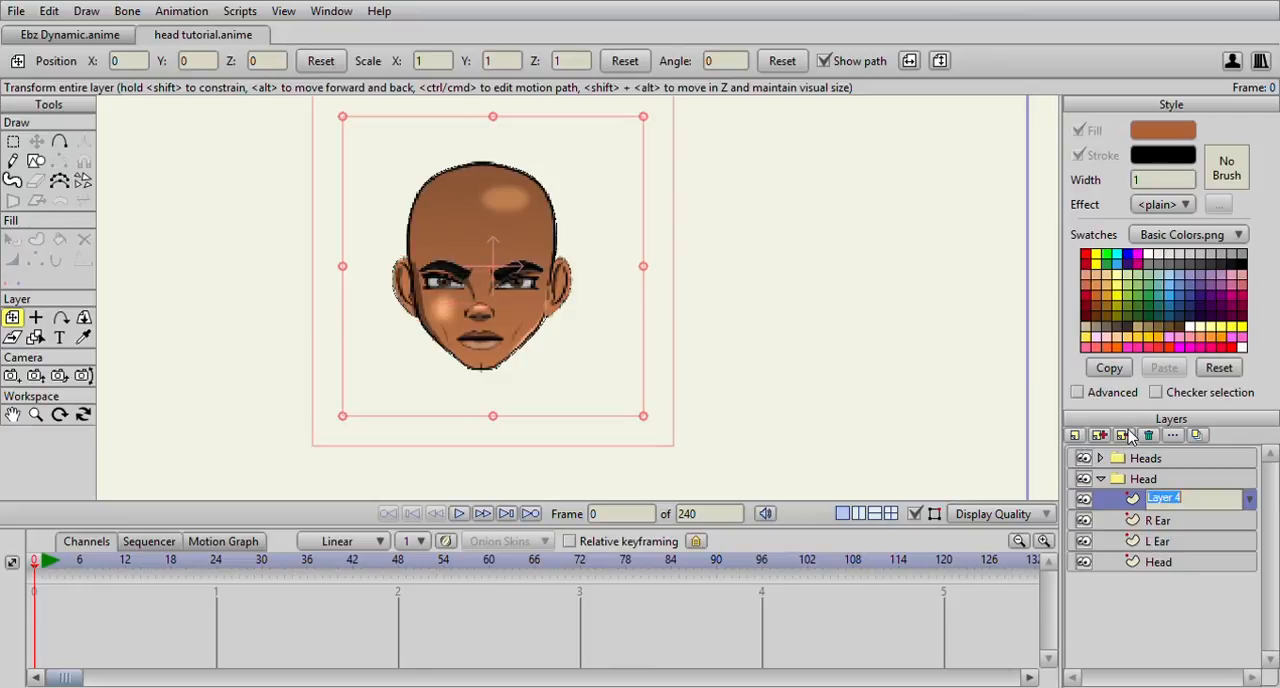
text(De)
click(1156, 518)
click(1160, 499)
Examine the reference face's brows, eyes, nose and mouth for the features to trace
scroll(465, 236, up, 5)
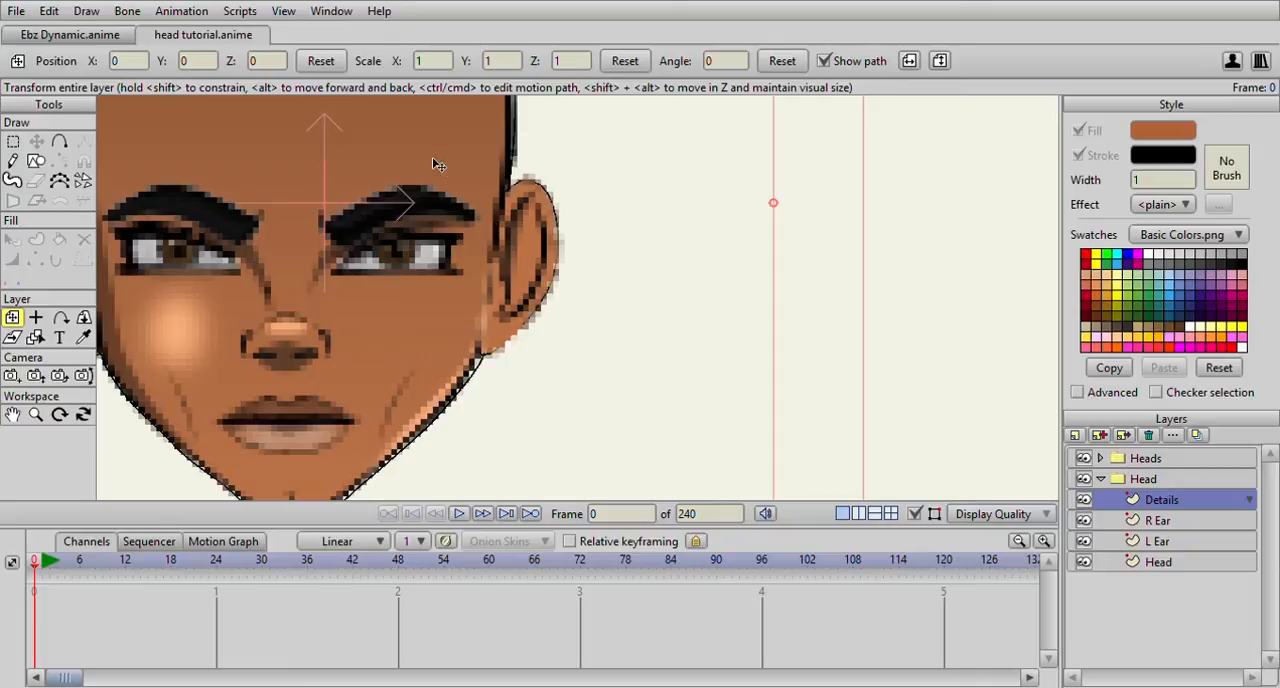
scroll(452, 222, down, 2)
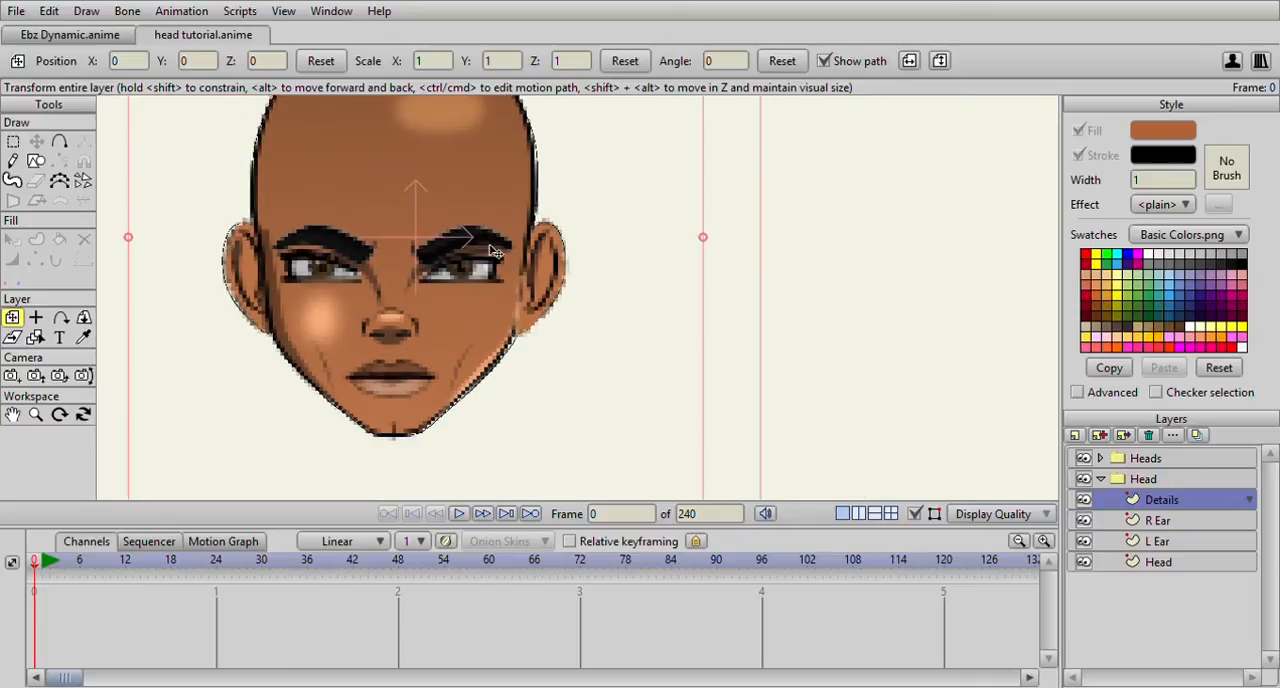
scroll(490, 250, down, 3)
scroll(300, 220, up, 4)
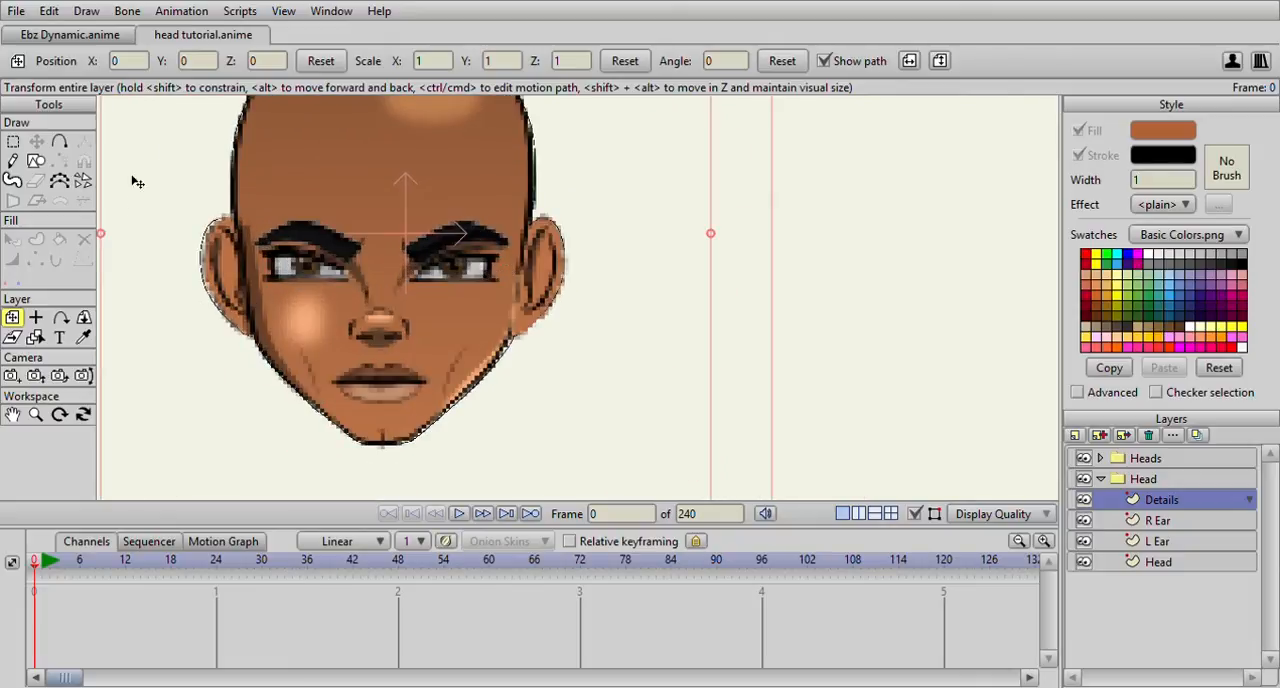
click(58, 143)
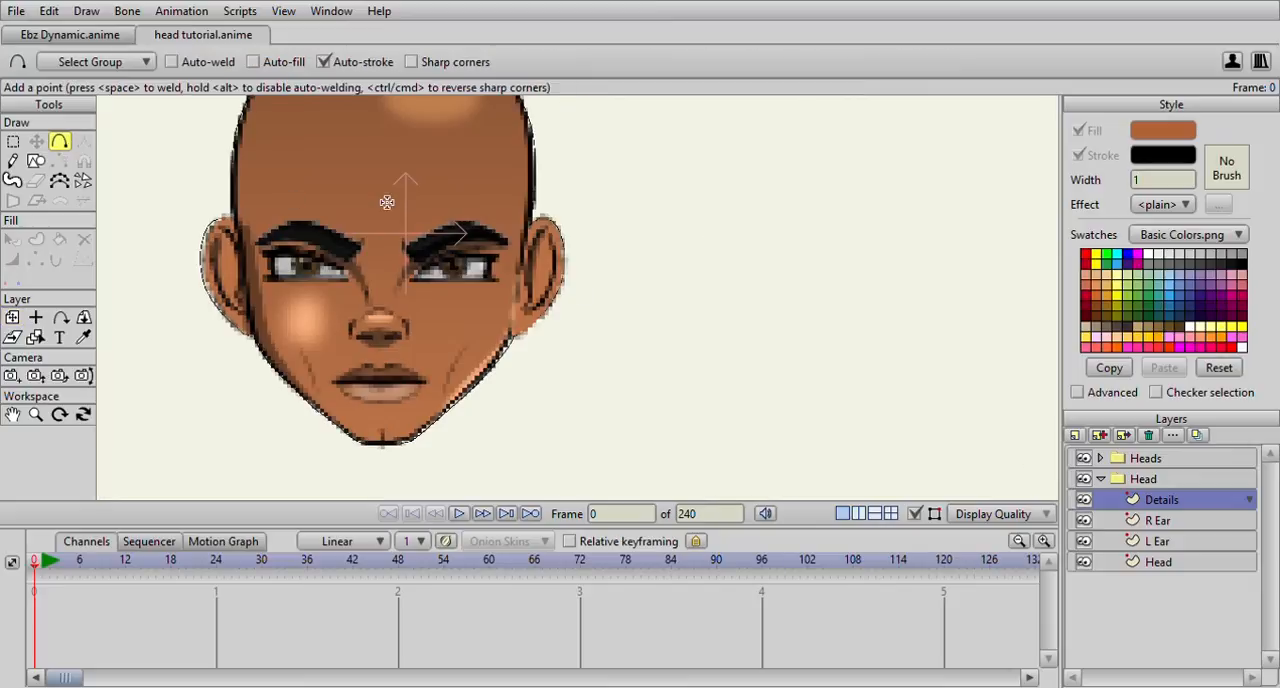
scroll(440, 277, up, 3)
scroll(607, 251, down, 3)
scroll(657, 231, up, 2)
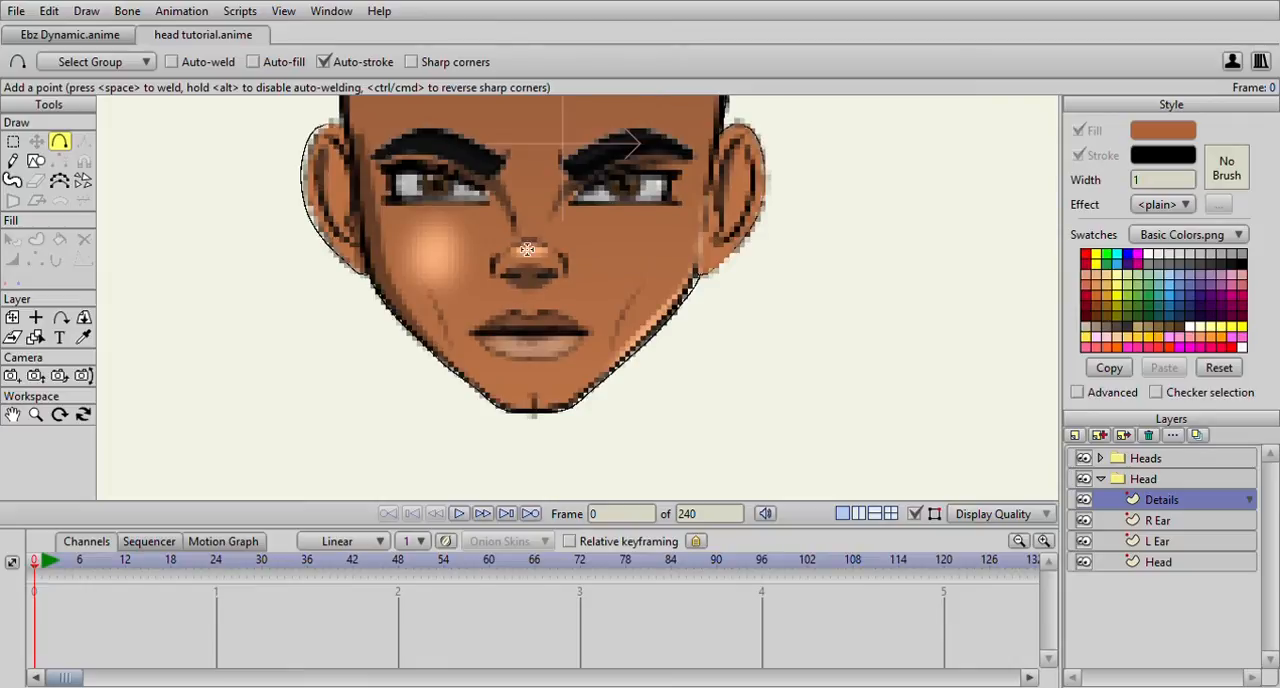
scroll(496, 232, down, 1)
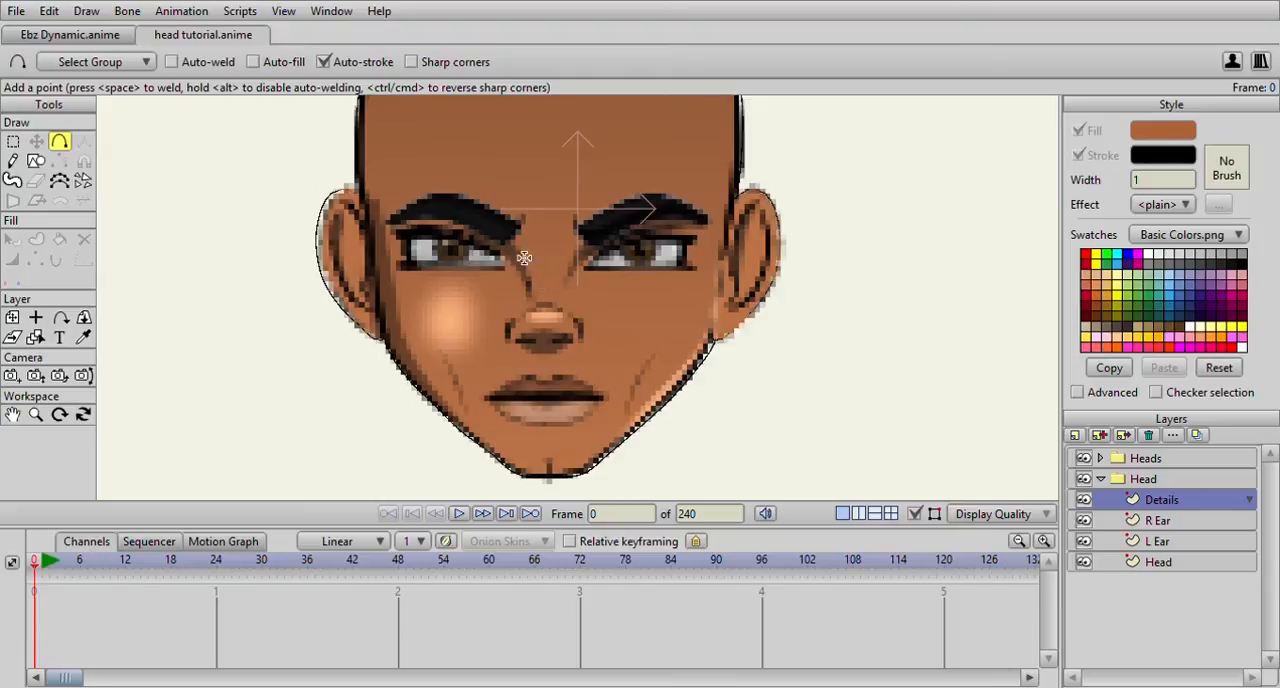
scroll(677, 318, up, 1)
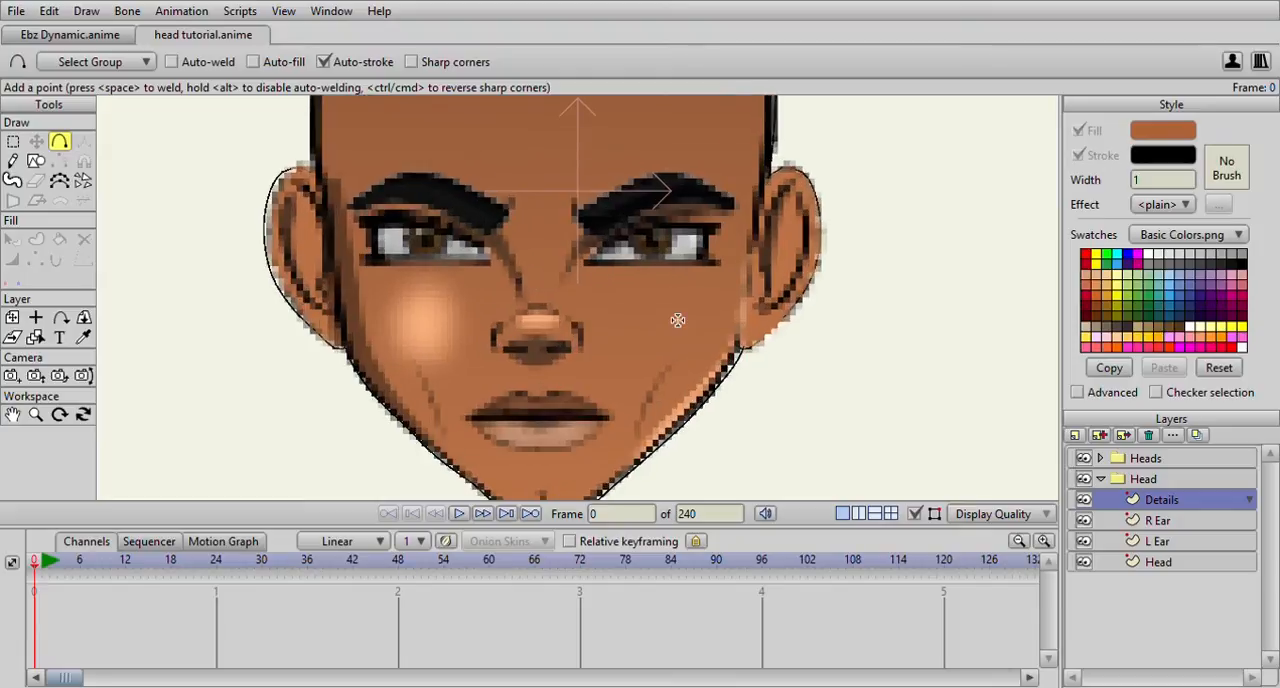
scroll(520, 268, up, 1)
drag(520, 269, 556, 313)
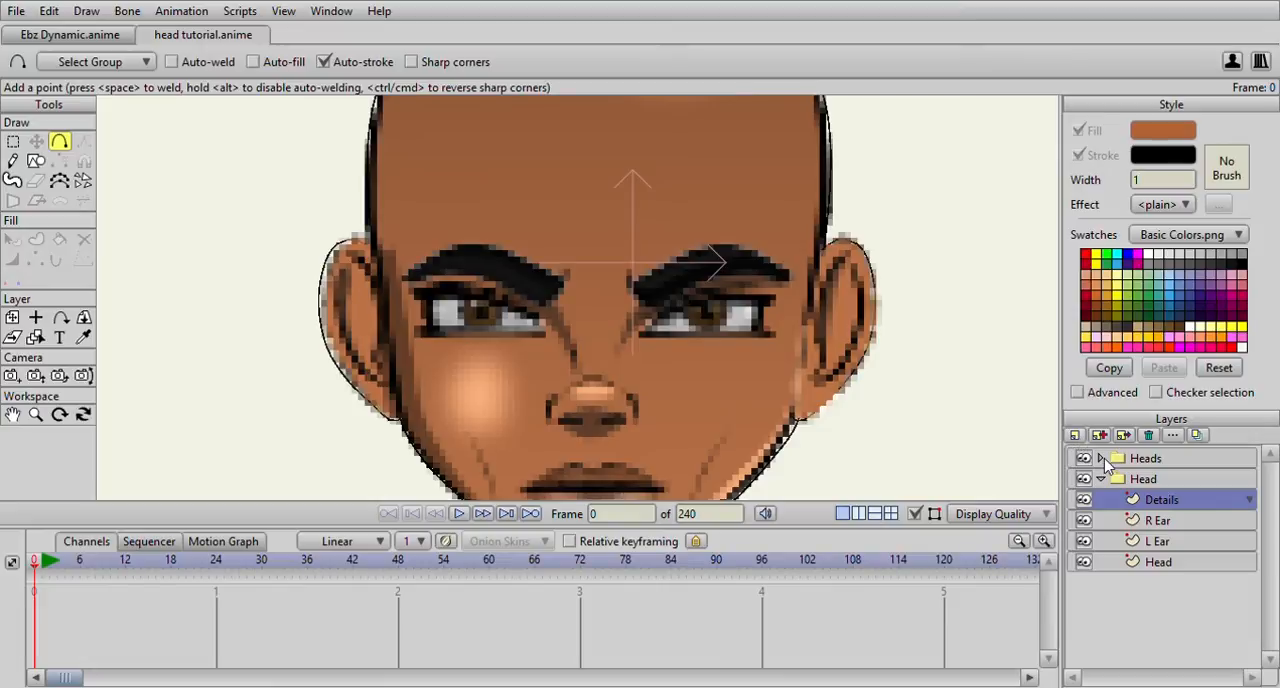
Add a vector layer named Nose above Details in the Head group
click(1106, 461)
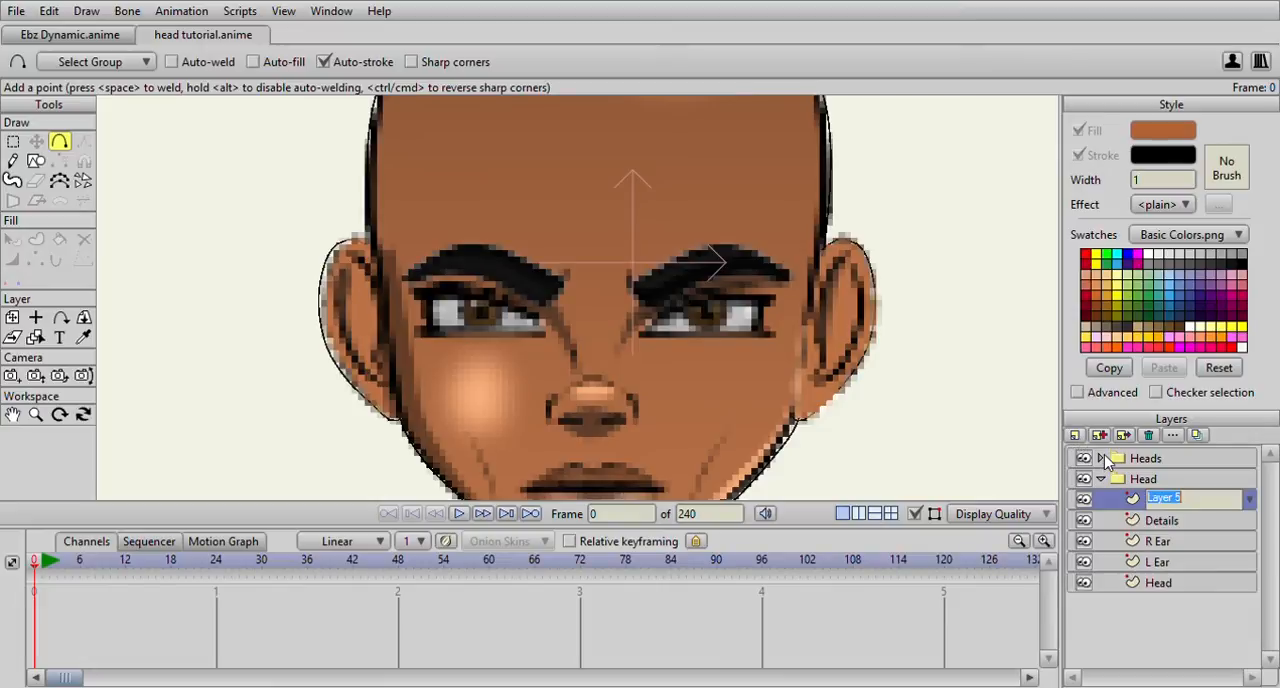
text(Nose)
key(Return)
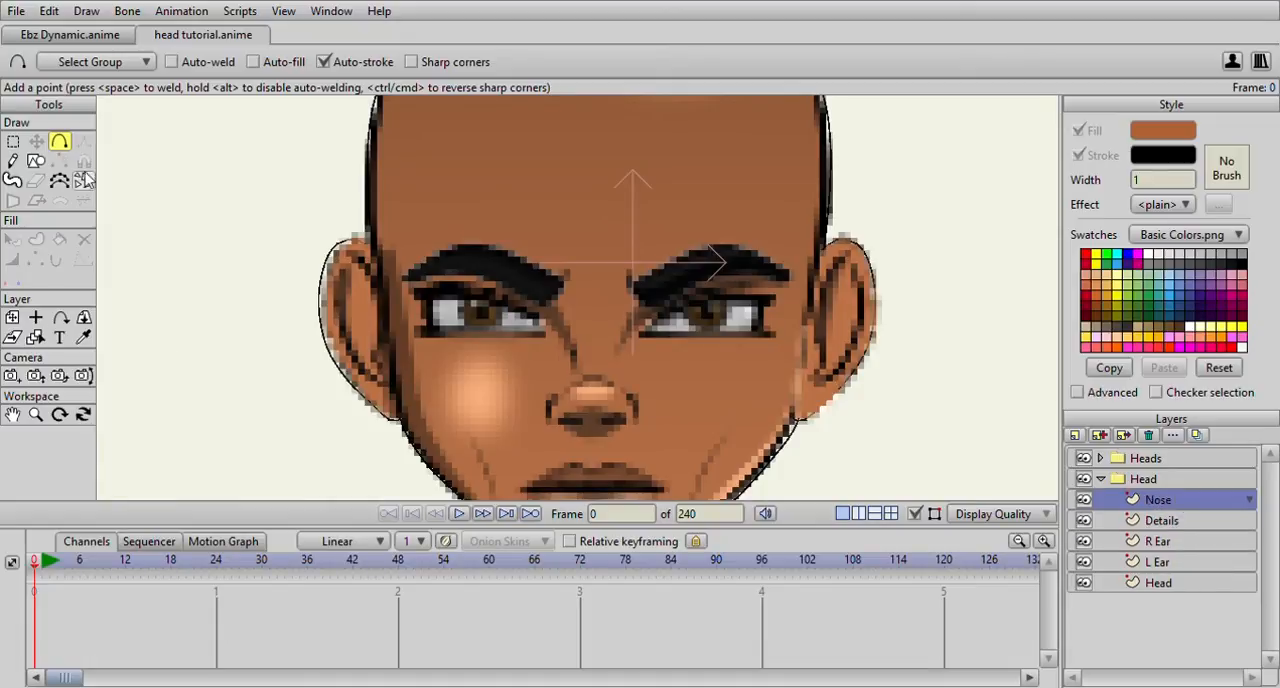
Trace the outer curve of the nostril on the picture's left side and apply a stroke to it
scroll(437, 214, up, 5)
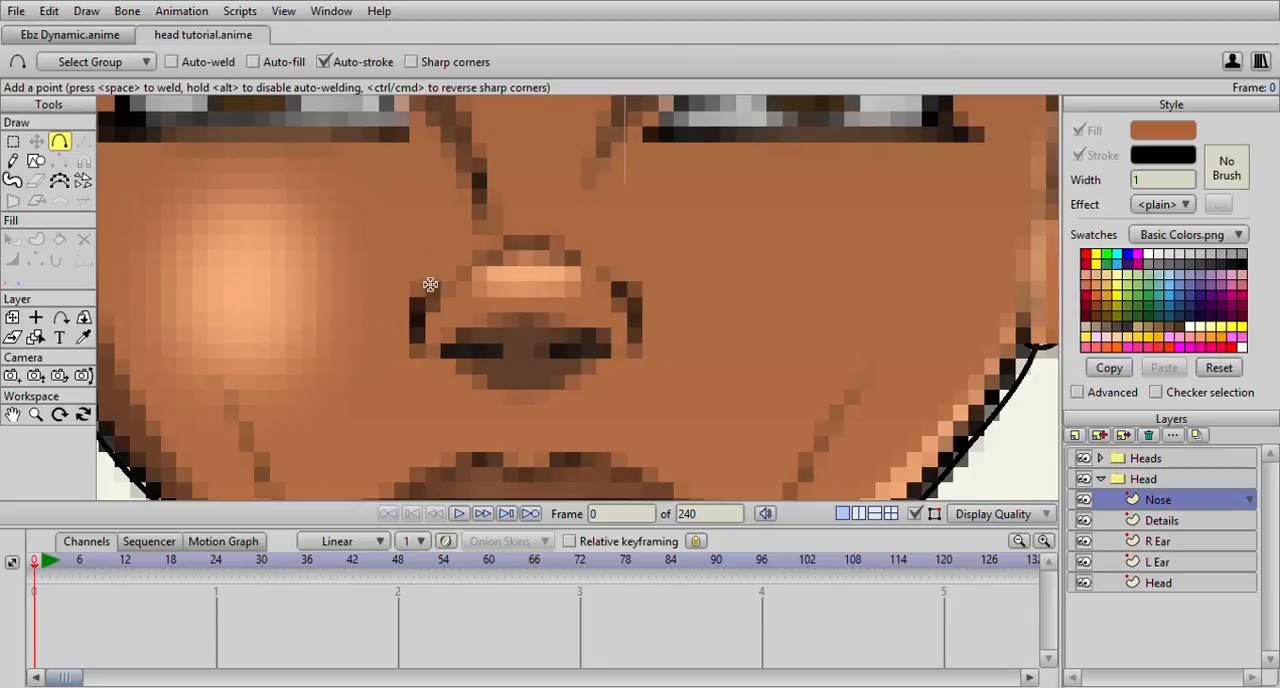
drag(421, 300, 438, 373)
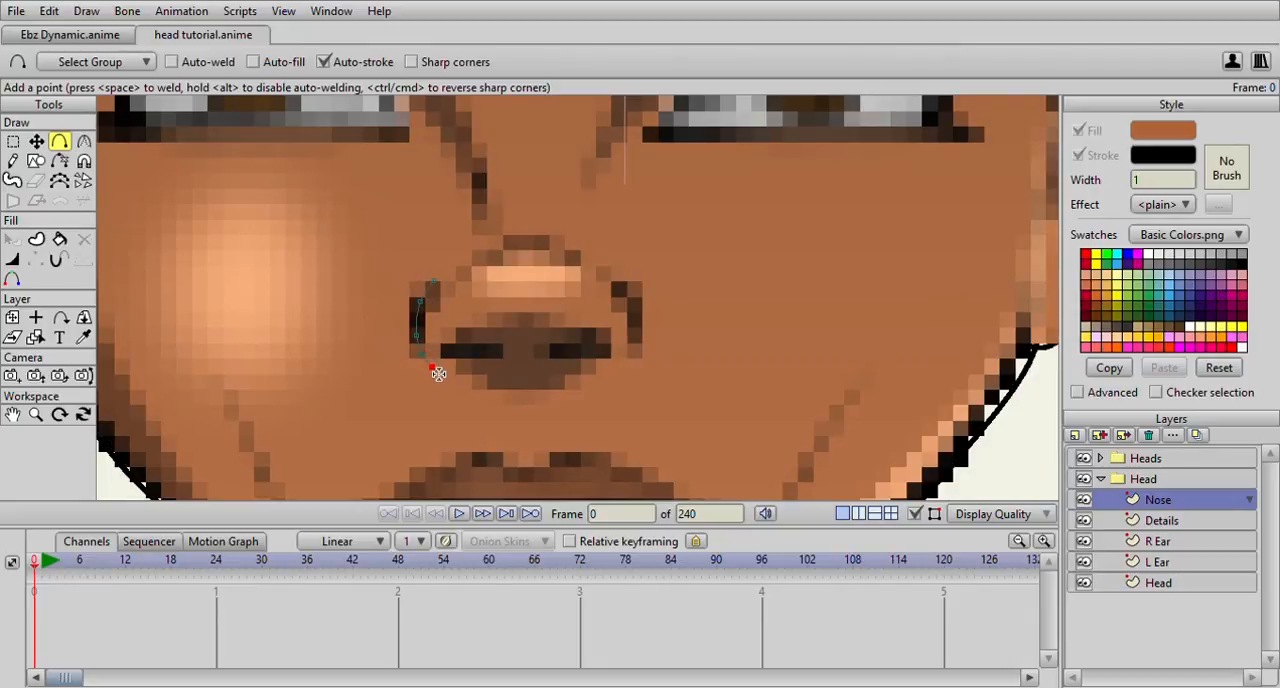
click(59, 239)
scroll(380, 295, up, 1)
scroll(380, 295, up, 1)
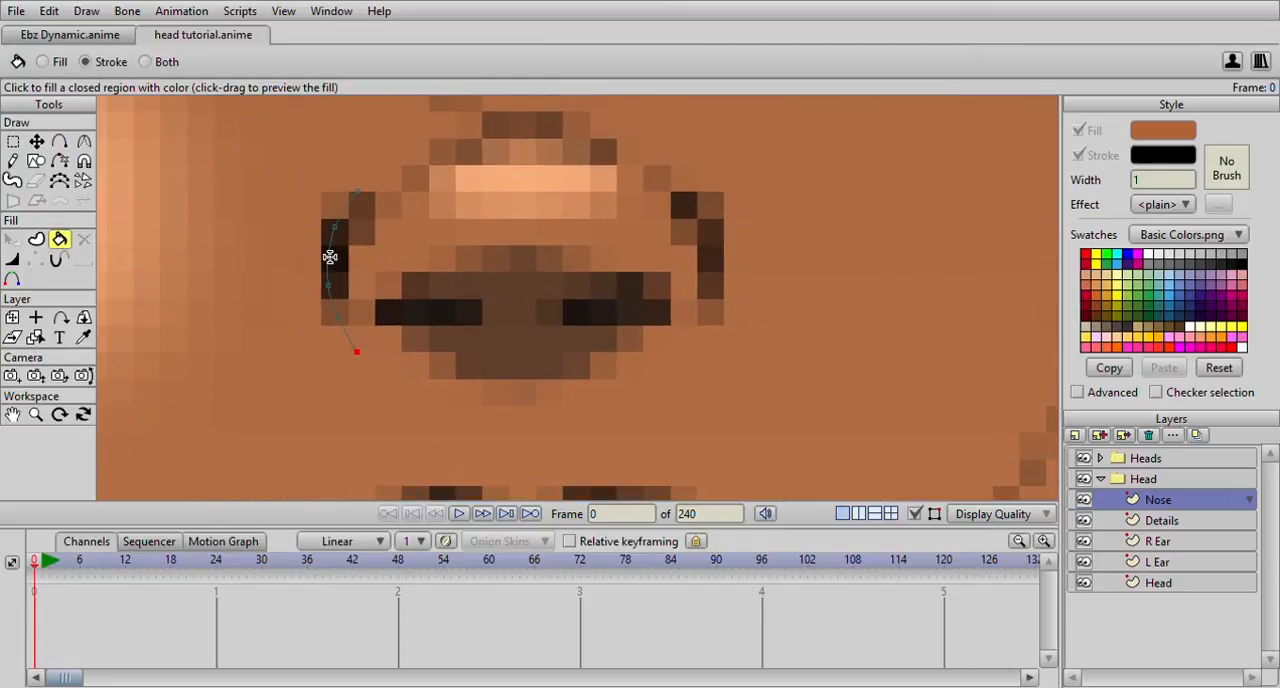
scroll(280, 243, down, 2)
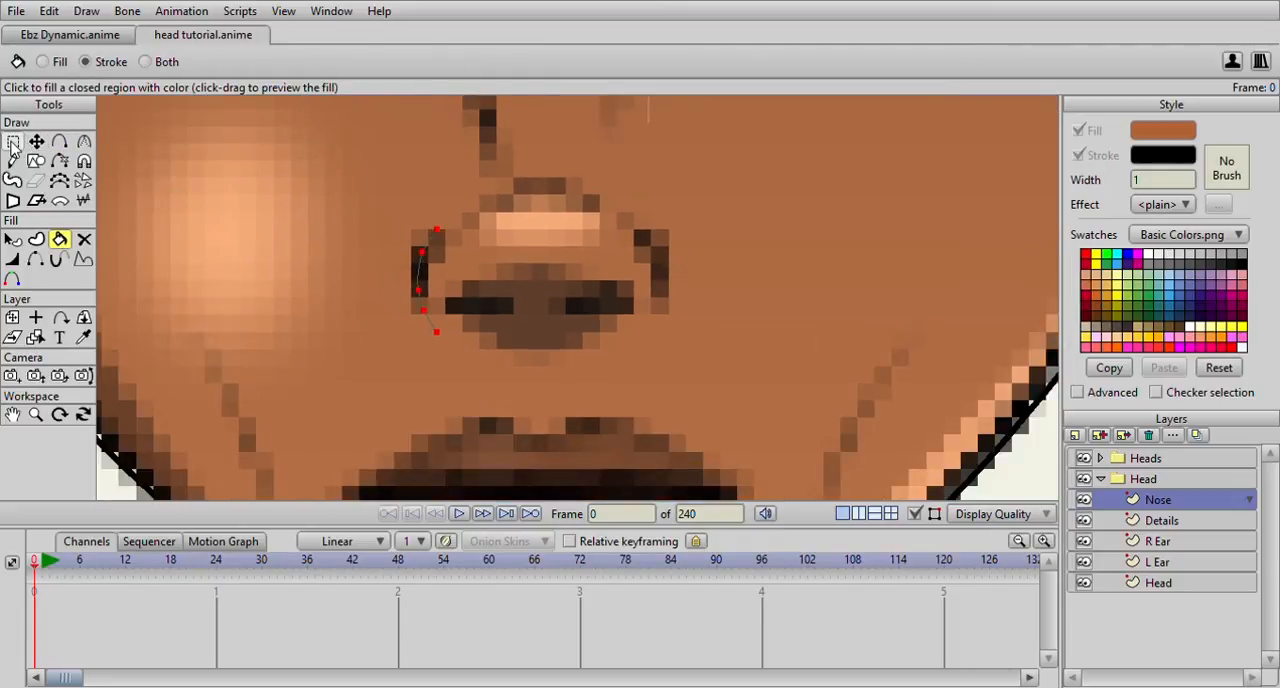
Duplicate the nostril curve, flip it horizontally and place it over the opposite nostril
key(g)
mouse_move(380, 217)
mouse_down()
mouse_move(391, 324)
mouse_move(446, 362)
mouse_move(477, 273)
mouse_move(442, 207)
mouse_move(365, 217)
mouse_up()
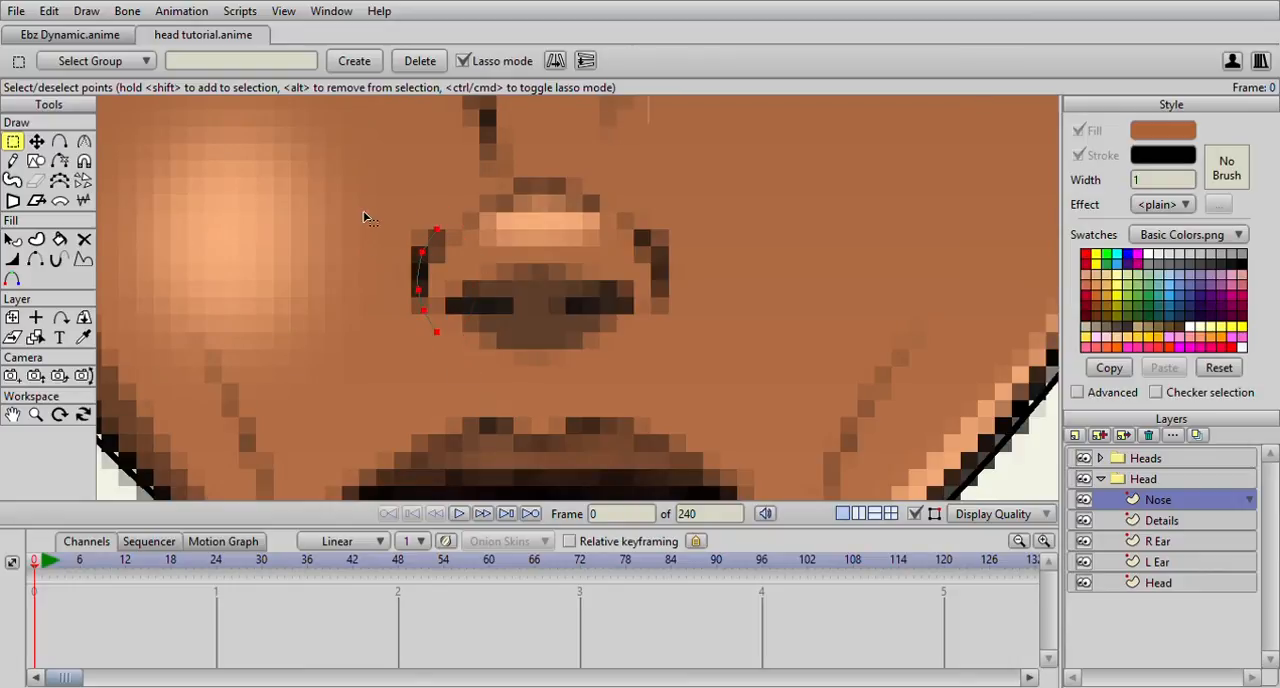
key(t)
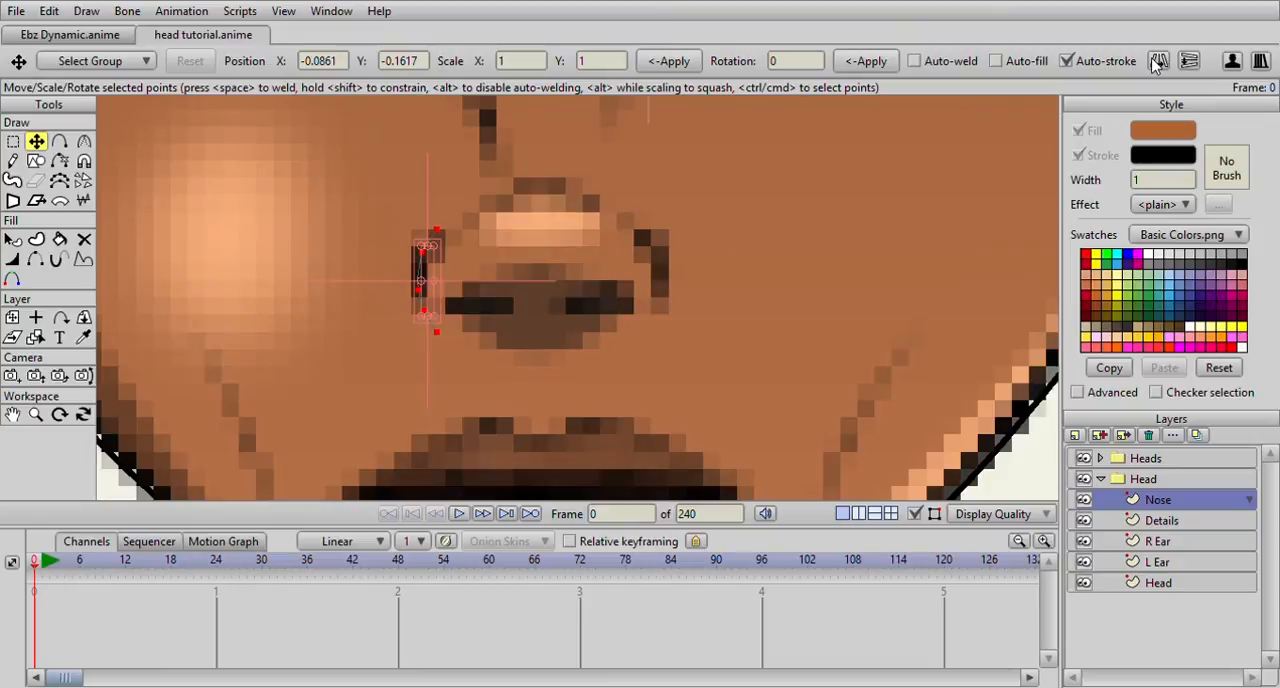
drag(420, 282, 660, 281)
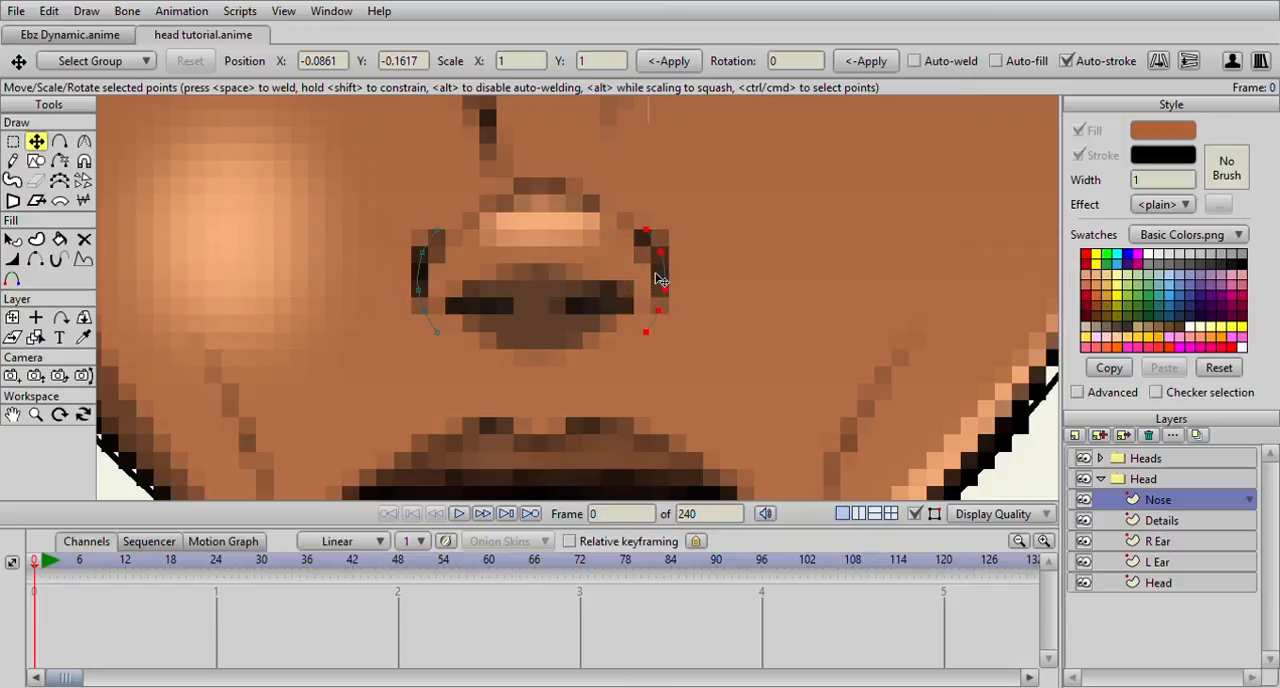
Trace the dark nostril opening on the picture's left side as a closed, welded shape with the Add Point tool
click(59, 141)
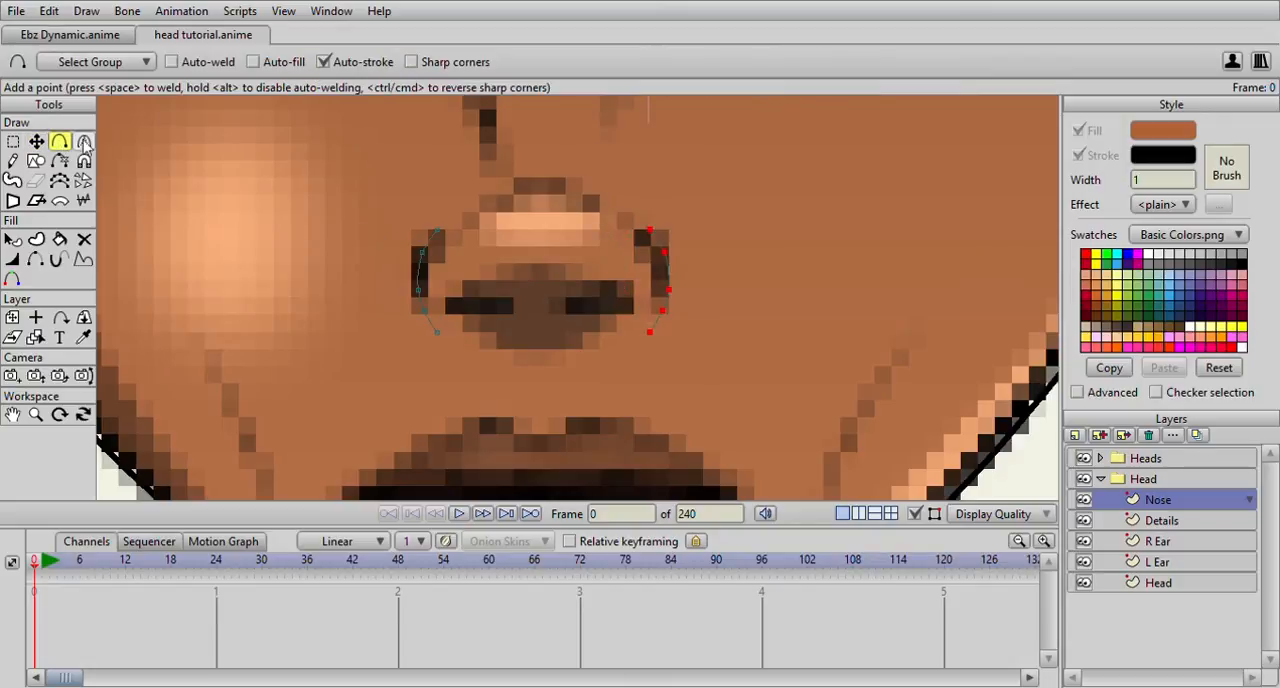
scroll(563, 275, up, 3)
scroll(563, 275, up, 1)
scroll(574, 265, up, 1)
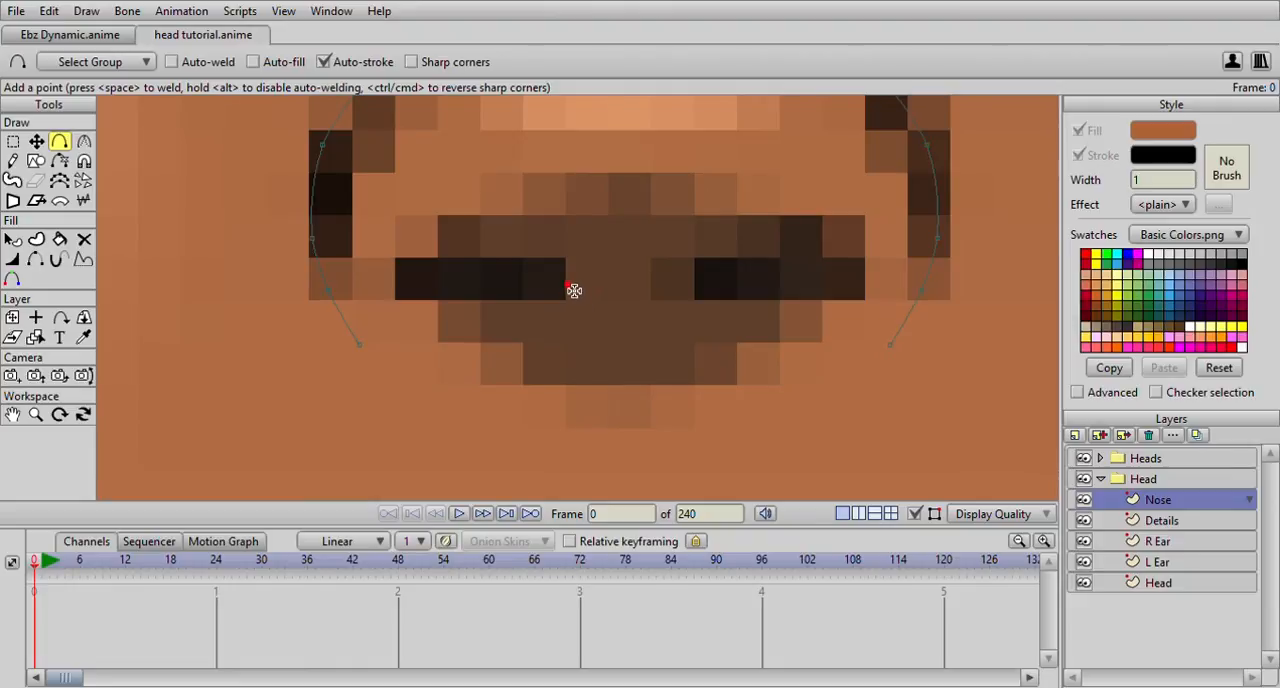
click(562, 278)
drag(562, 278, 395, 312)
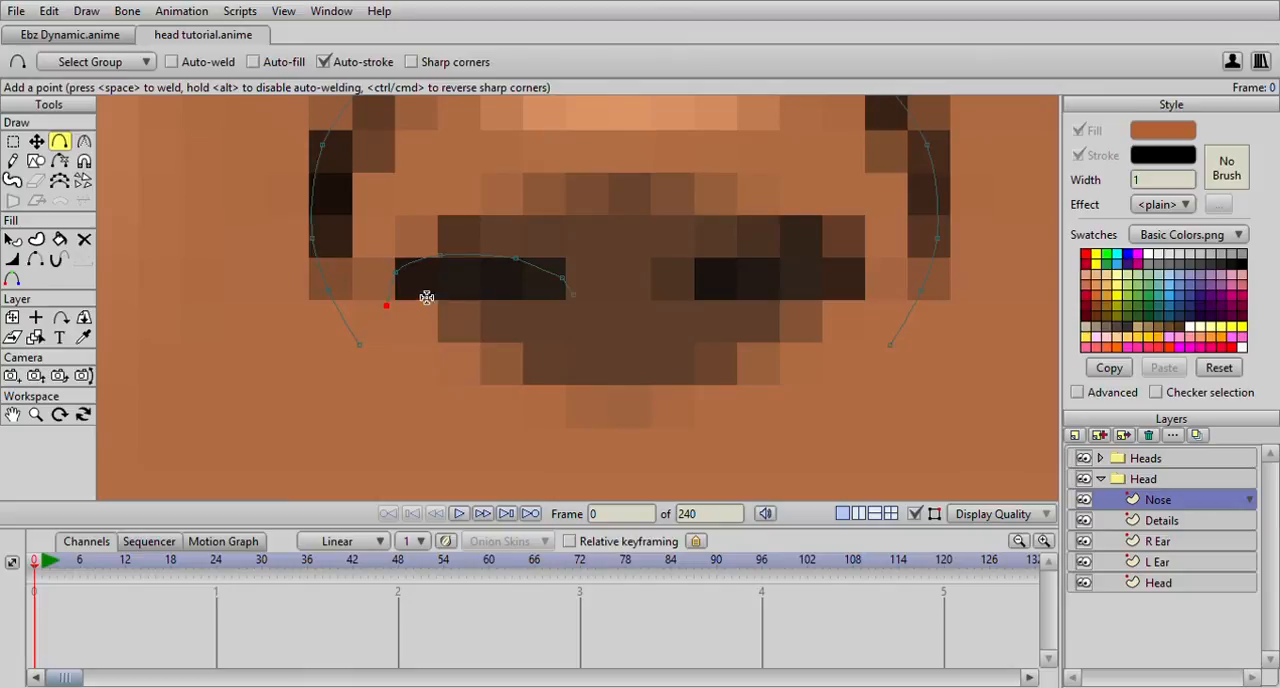
mouse_move(445, 316)
mouse_down()
mouse_move(399, 302)
mouse_move(525, 303)
mouse_move(509, 309)
mouse_move(573, 295)
mouse_up()
key(space)
scroll(588, 311, up, 5)
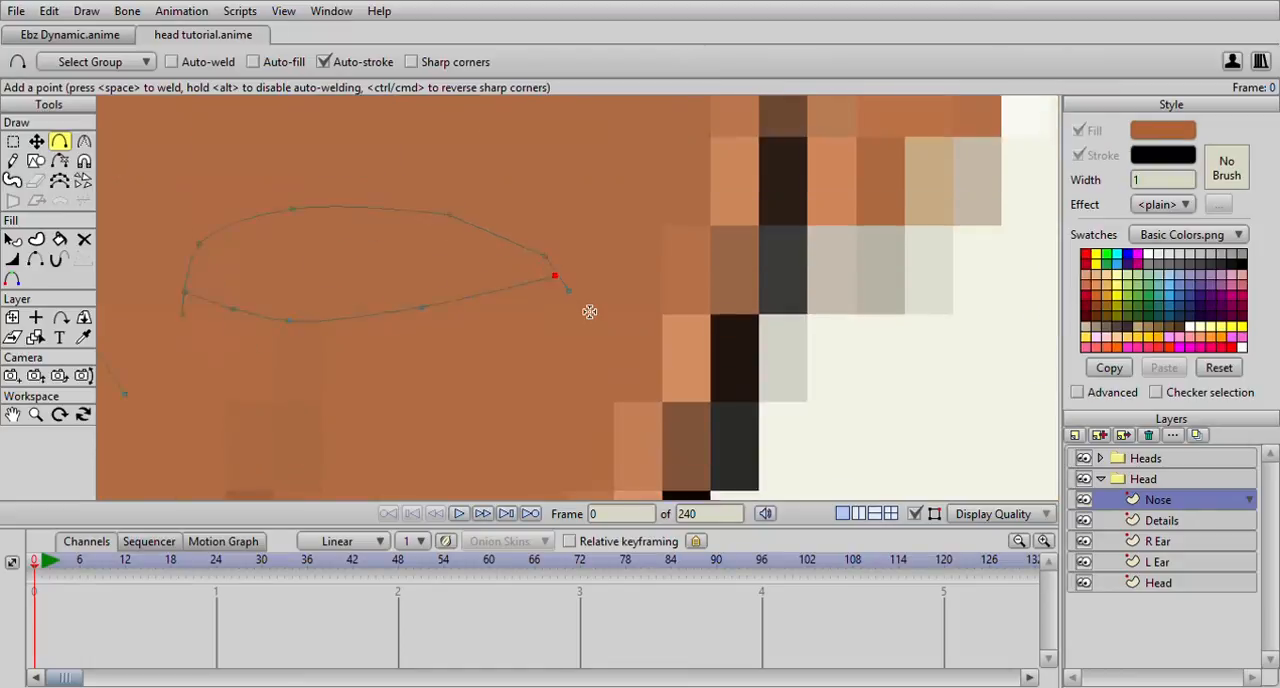
key(space)
scroll(586, 320, down, 4)
scroll(586, 320, down, 2)
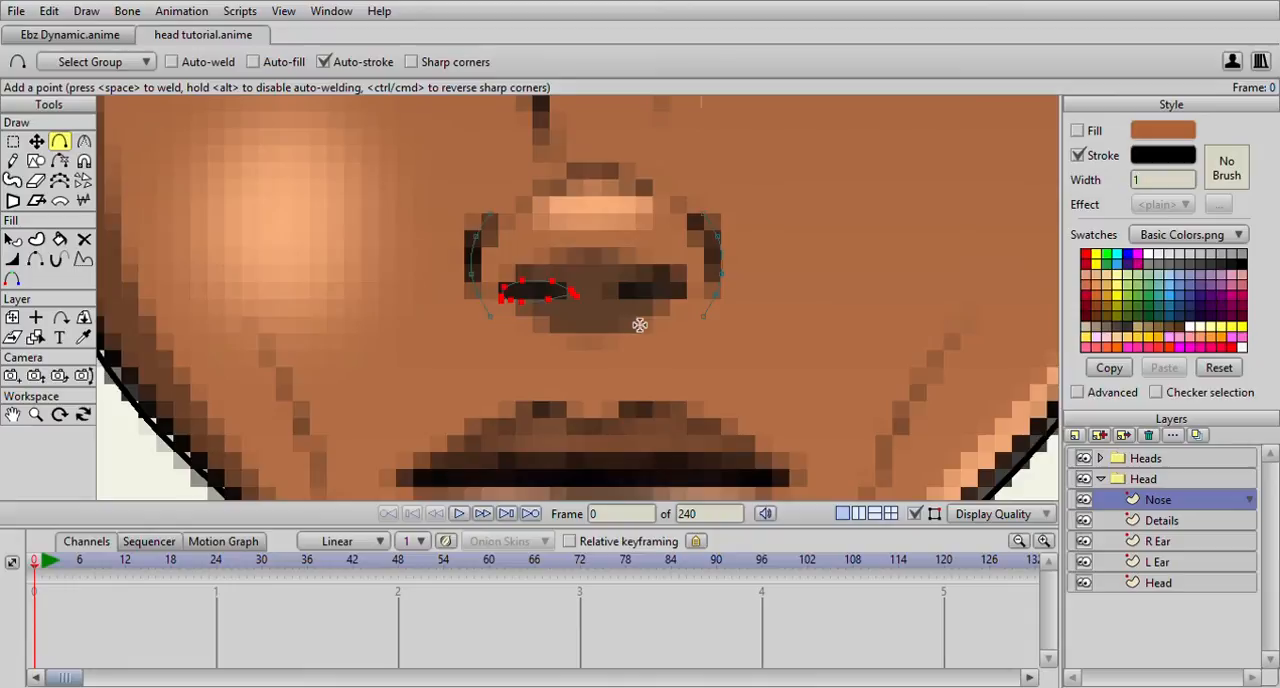
Adjust the upper edge of the traced nostril opening and delete the surplus point on it
key(g)
scroll(530, 259, up, 2)
mouse_move(530, 259)
mouse_down()
mouse_move(452, 245)
mouse_move(431, 279)
mouse_move(488, 341)
mouse_move(622, 278)
mouse_move(503, 245)
mouse_up()
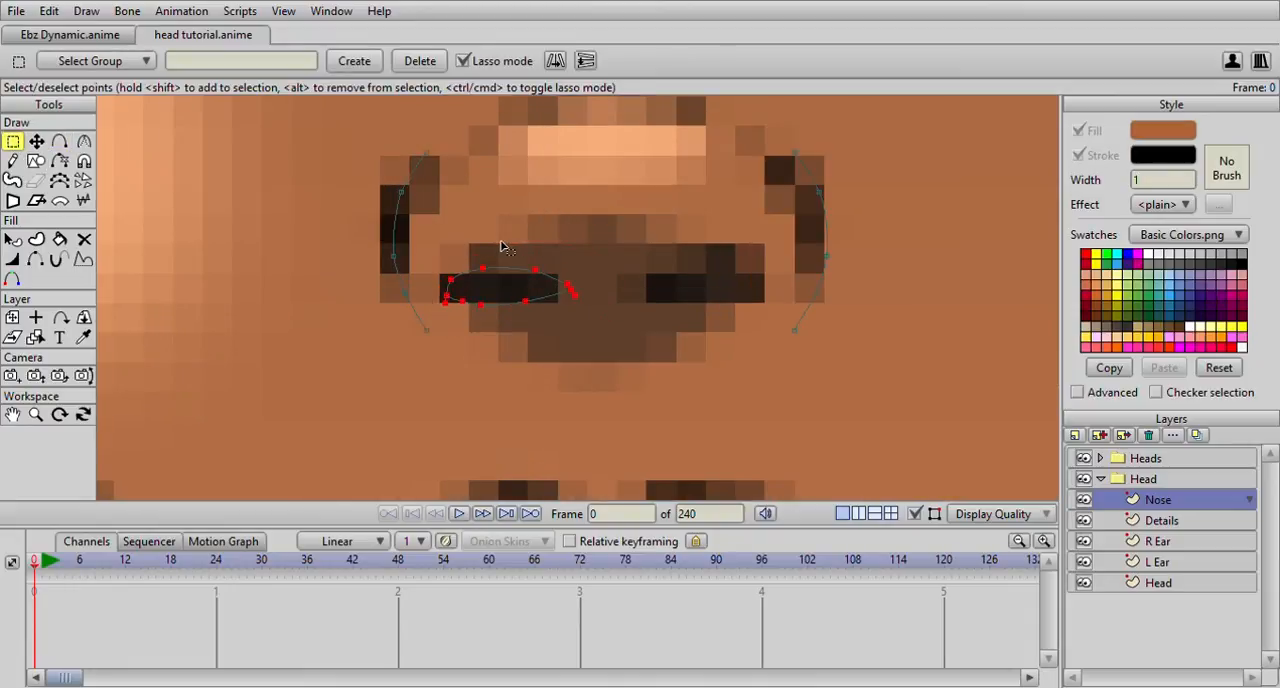
click(36, 141)
scroll(470, 266, up, 2)
mouse_move(442, 258)
mouse_down()
mouse_move(415, 258)
mouse_move(445, 258)
mouse_up()
key(Return)
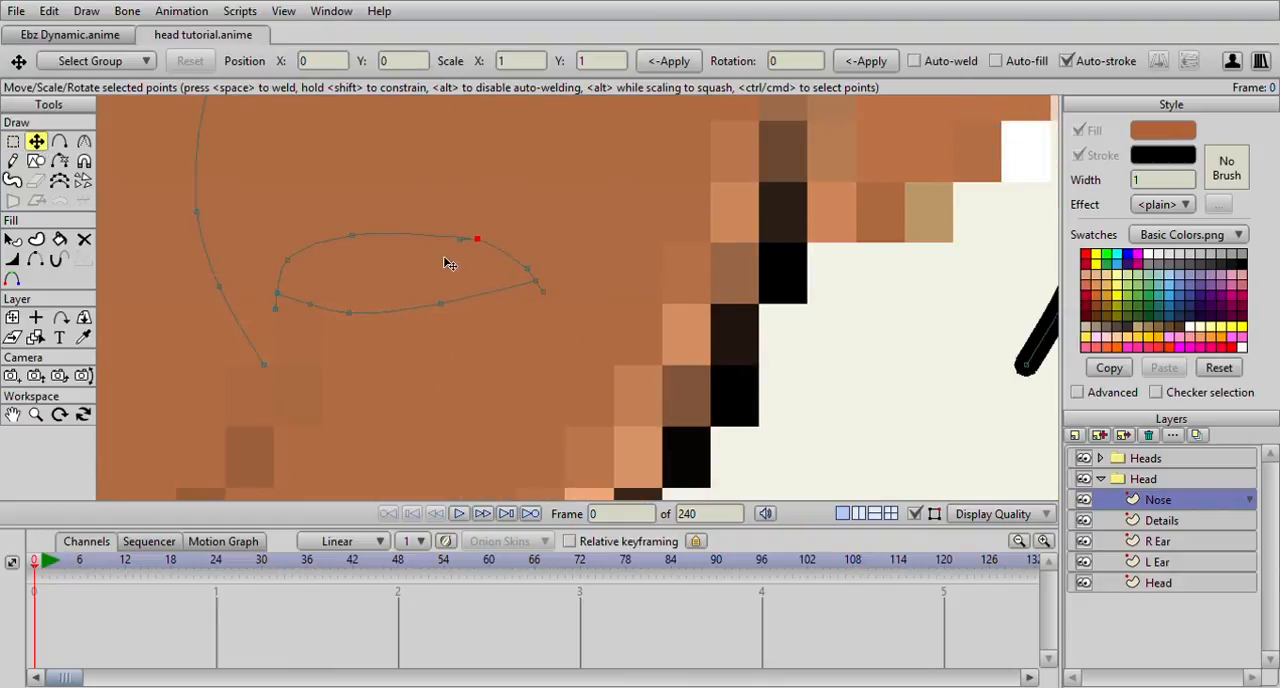
click(460, 240)
key(Delete)
scroll(506, 244, up, 3)
drag(506, 244, 648, 251)
scroll(645, 254, down, 6)
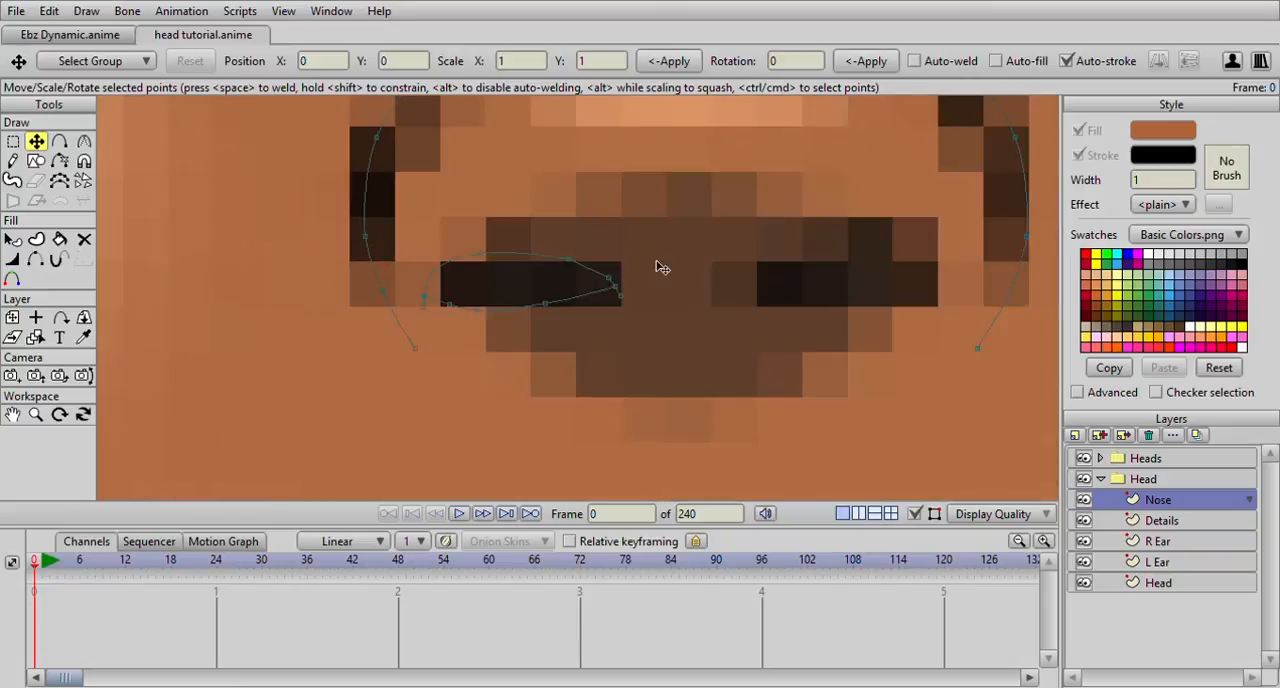
scroll(662, 267, down, 3)
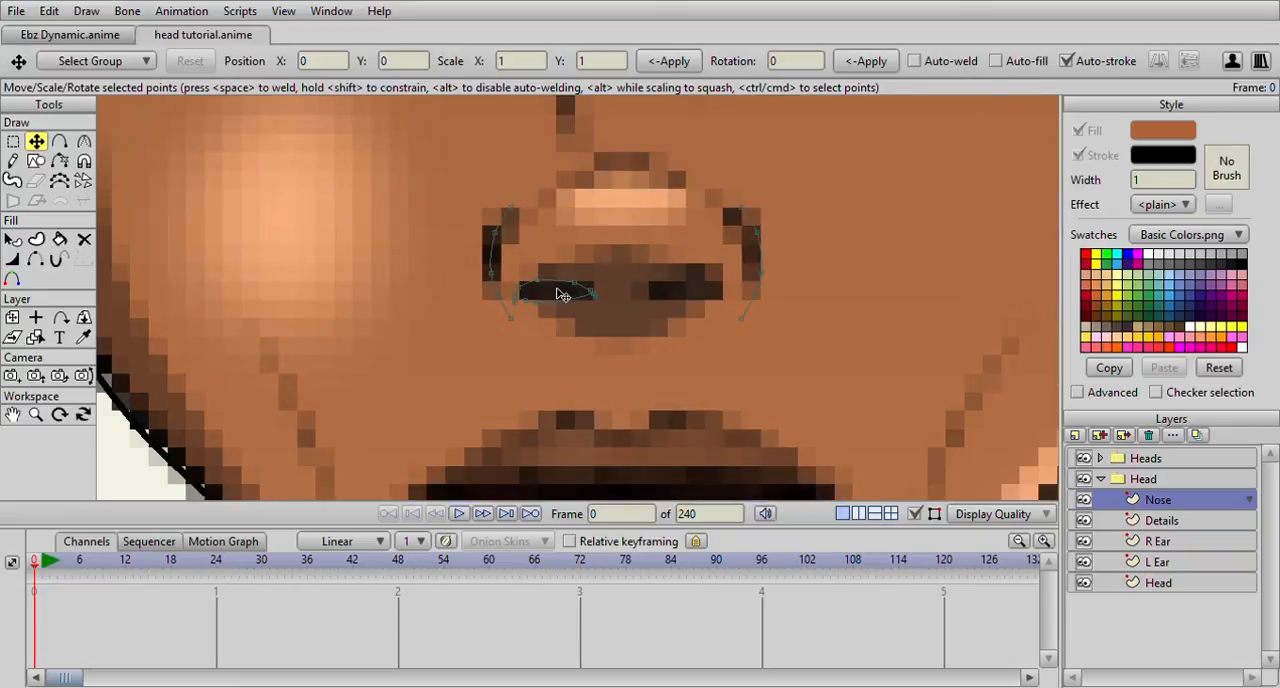
Lower the upper-edge points of the nostril opening to flatten it into a narrow shape
click(13, 141)
scroll(437, 249, up, 2)
drag(478, 309, 604, 264)
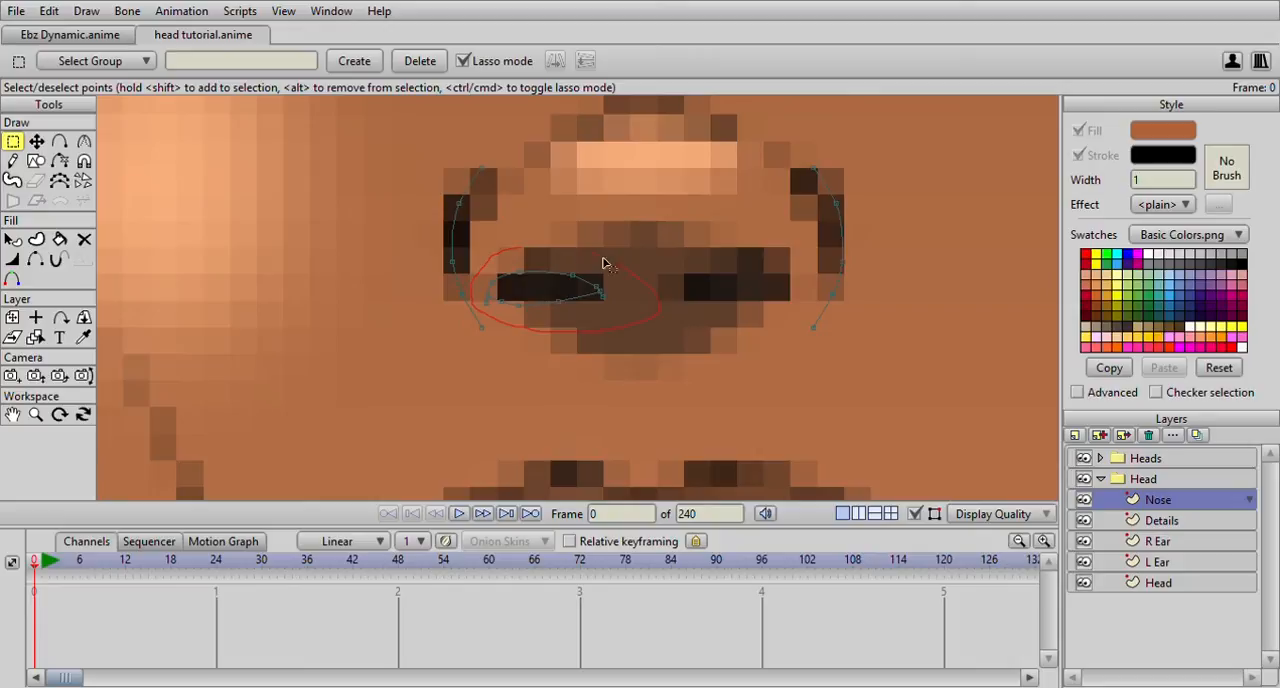
drag(505, 258, 549, 291)
click(36, 141)
scroll(515, 278, up, 3)
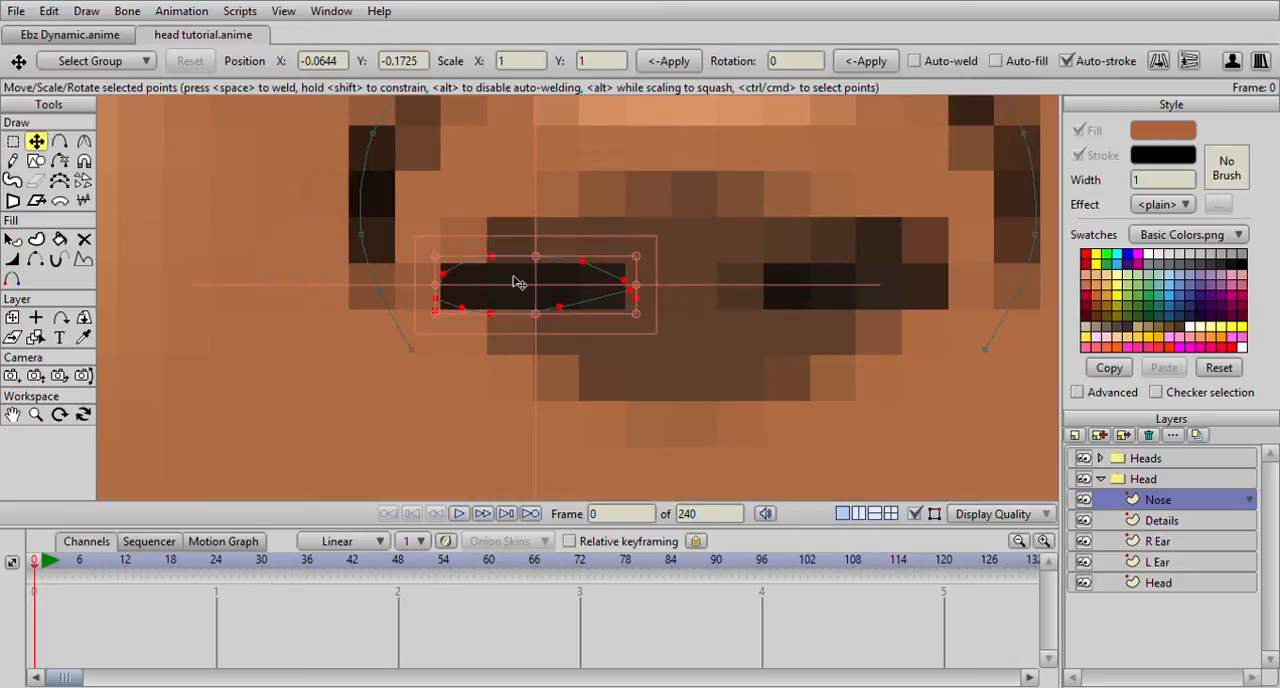
scroll(458, 213, up, 2)
drag(429, 226, 429, 280)
drag(348, 258, 362, 286)
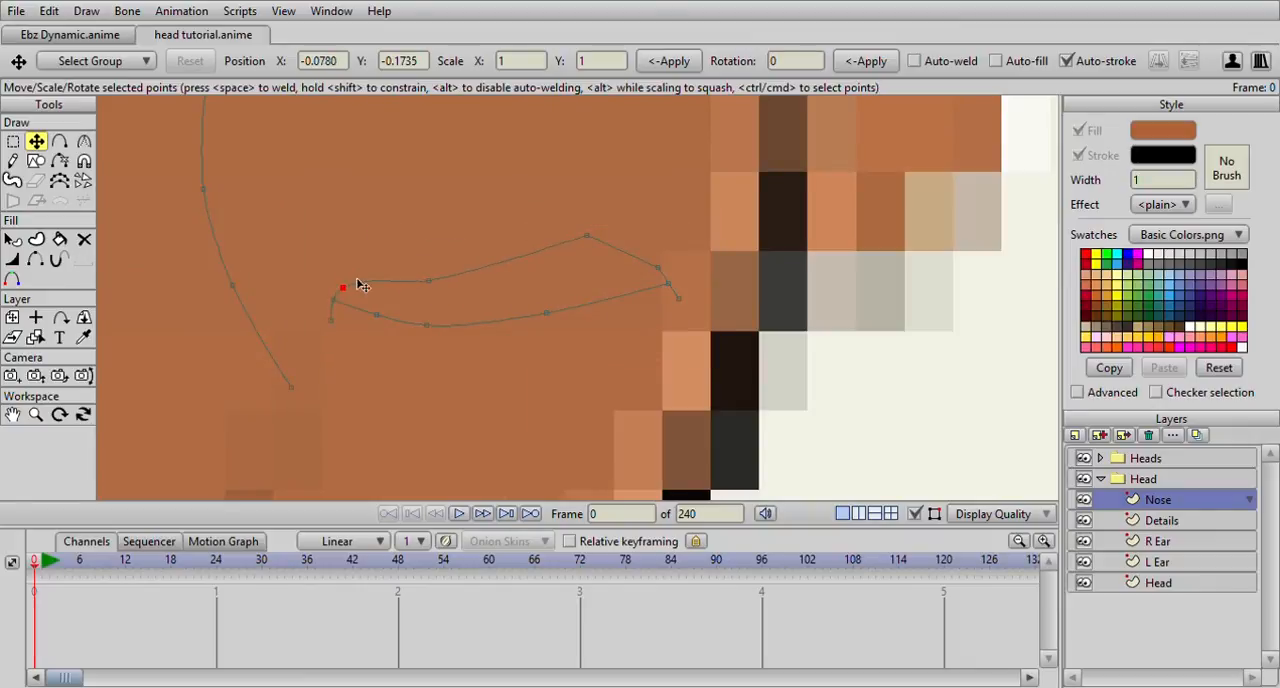
drag(589, 241, 657, 280)
click(670, 254)
scroll(690, 303, up, 2)
scroll(687, 303, down, 6)
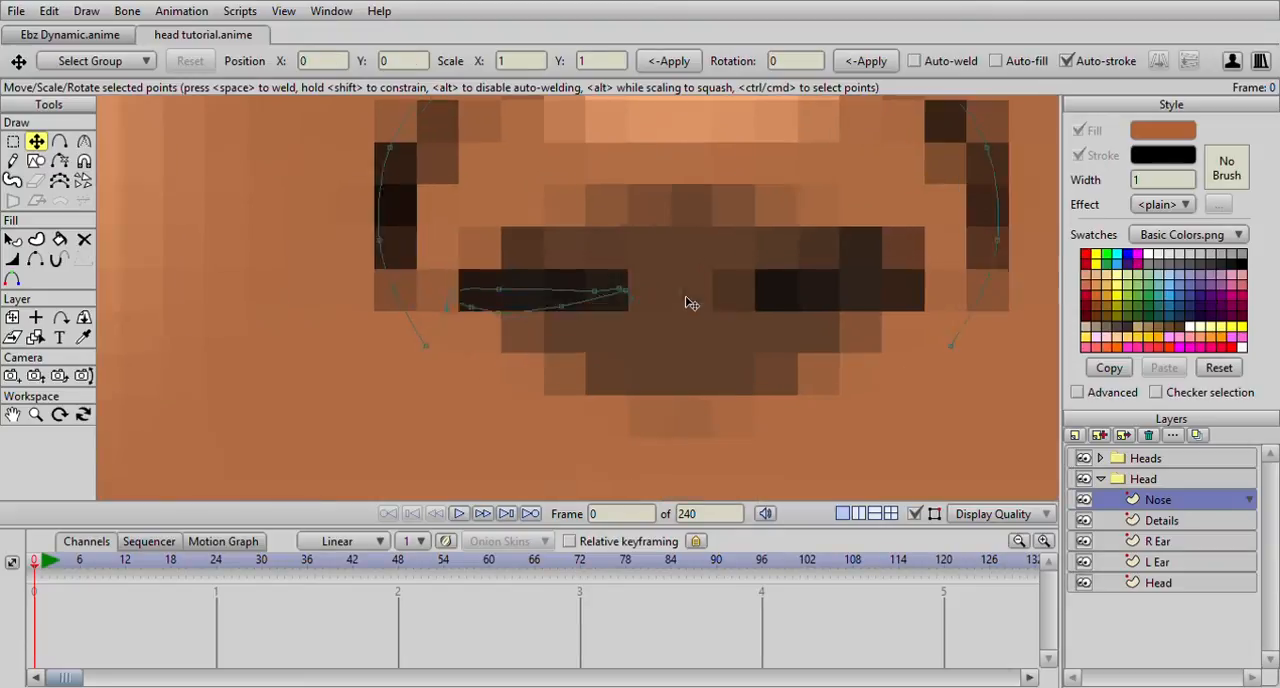
Refine the nostril opening's inner tip, lower edge and upper curve by repositioning individual points
scroll(688, 301, up, 2)
click(638, 292)
drag(638, 293, 624, 296)
drag(644, 299, 646, 306)
click(487, 319)
drag(490, 325, 593, 314)
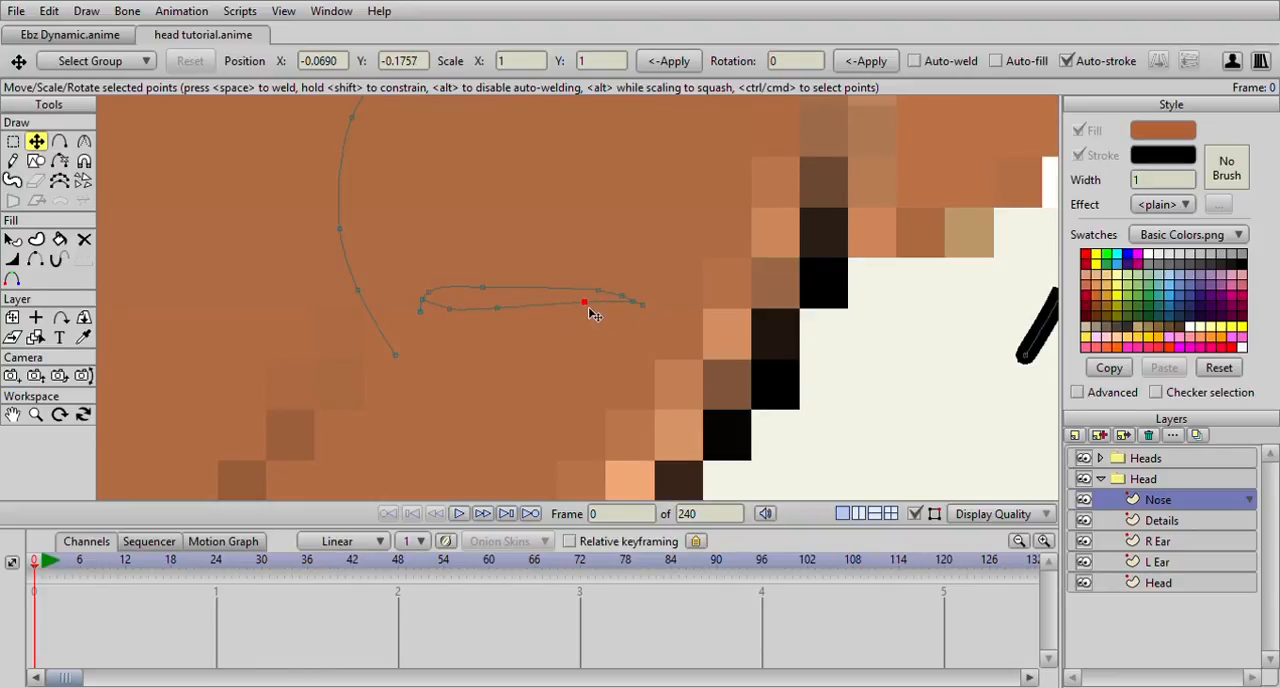
scroll(600, 318, down, 3)
scroll(632, 329, up, 3)
drag(591, 305, 597, 298)
drag(512, 291, 491, 287)
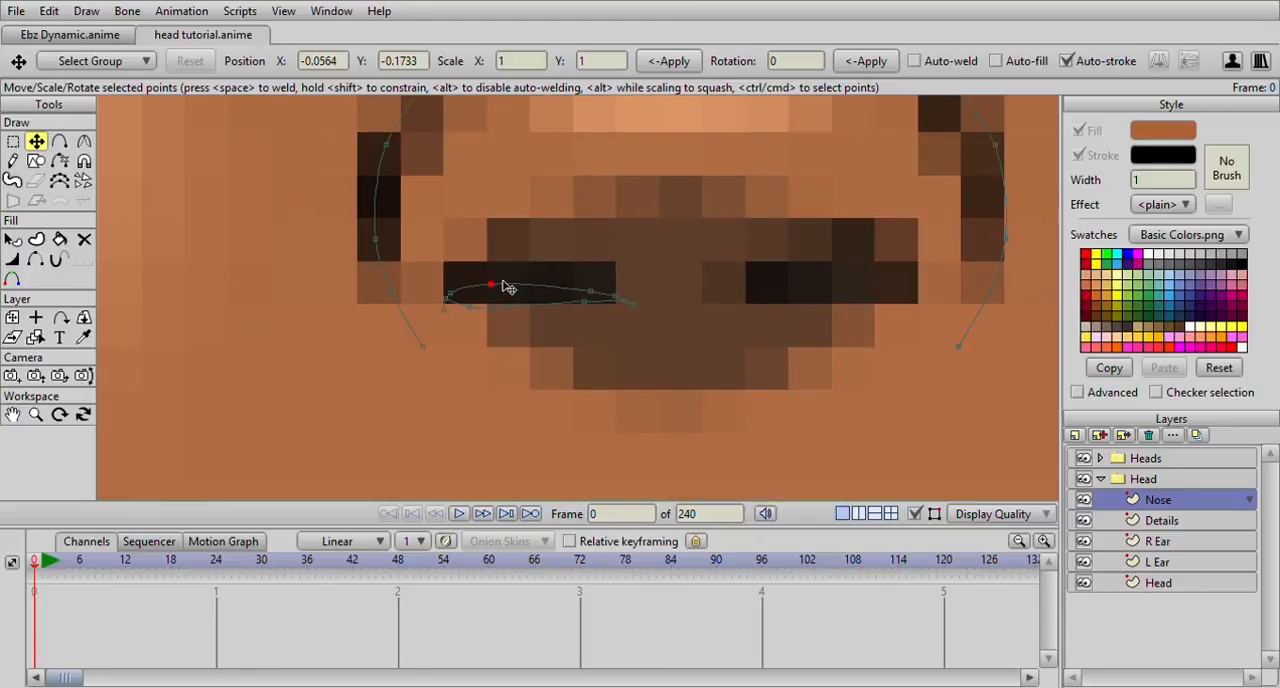
scroll(555, 299, down, 3)
Duplicate the nostril opening, flip it horizontally over the opposite nostril, and adjust the inner end points of both shapes
key(g)
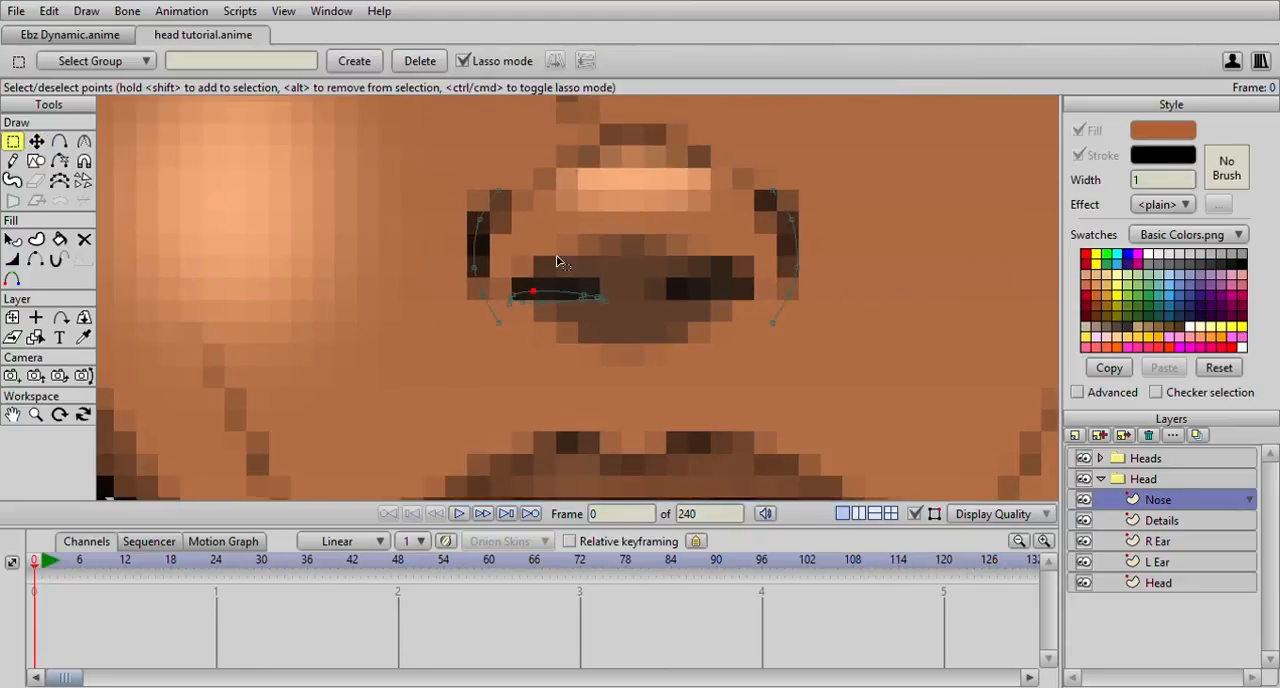
drag(530, 276, 600, 283)
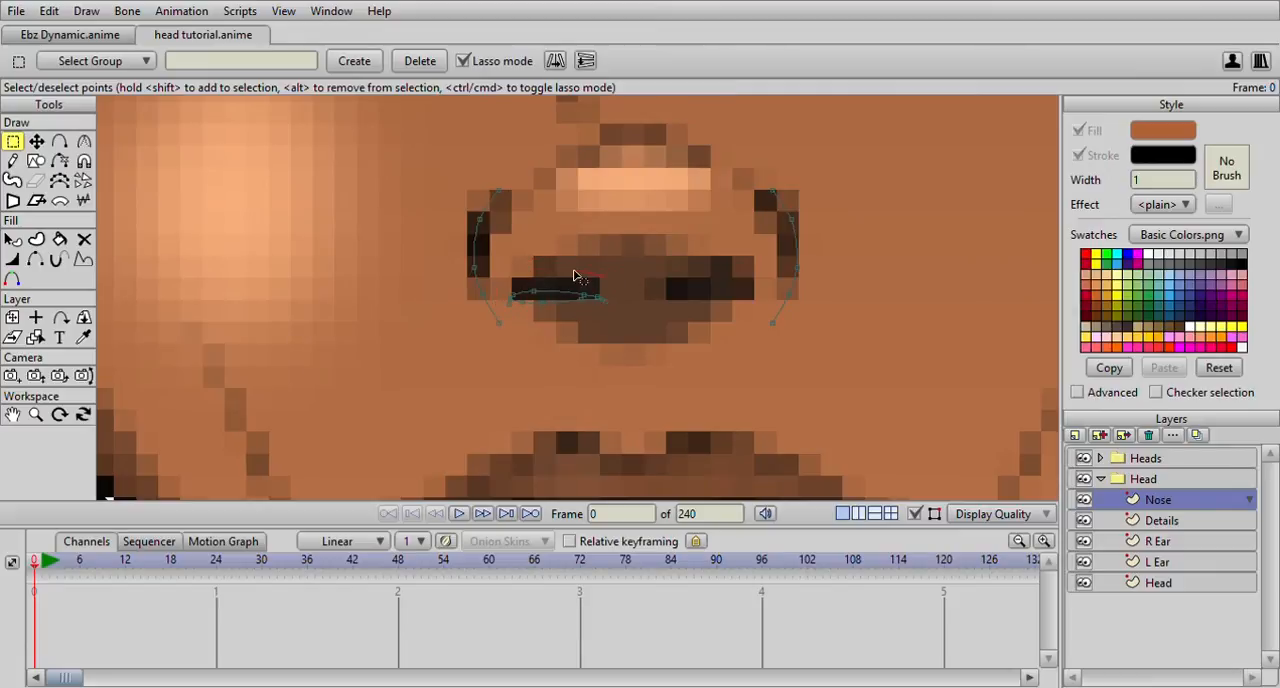
mouse_move(515, 300)
mouse_down()
mouse_move(535, 280)
mouse_move(512, 314)
mouse_move(572, 270)
mouse_move(530, 275)
mouse_up()
key(t)
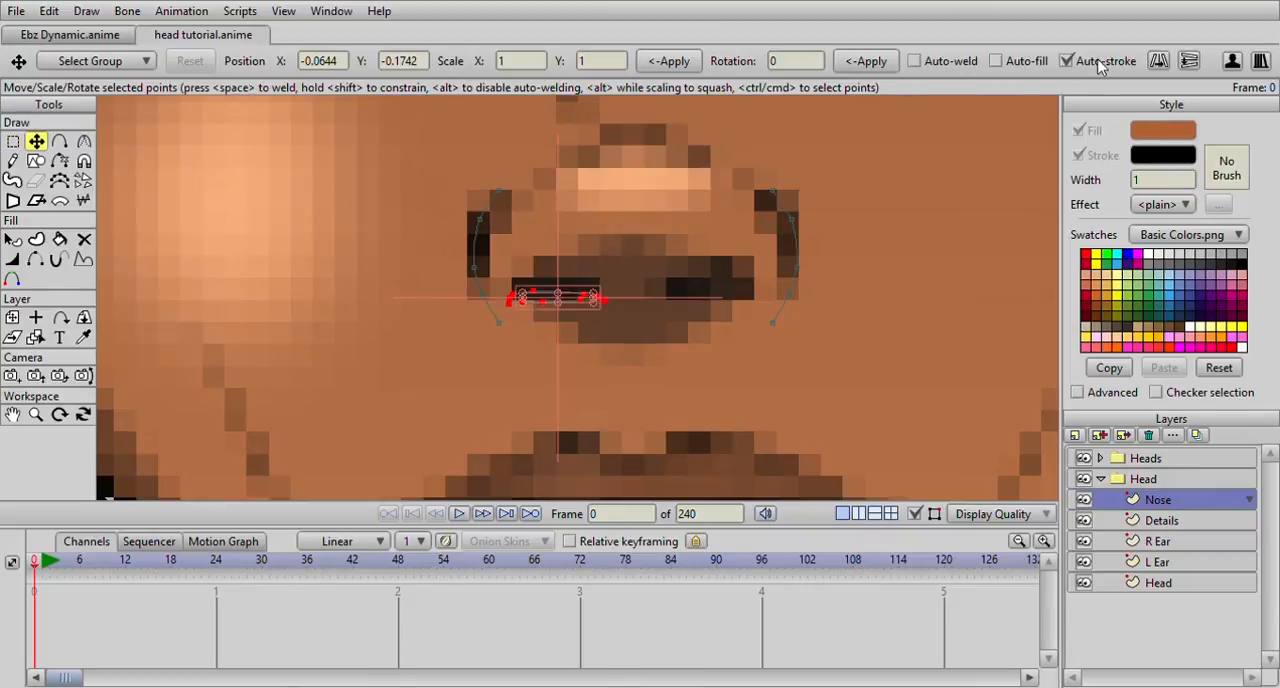
drag(557, 298, 707, 293)
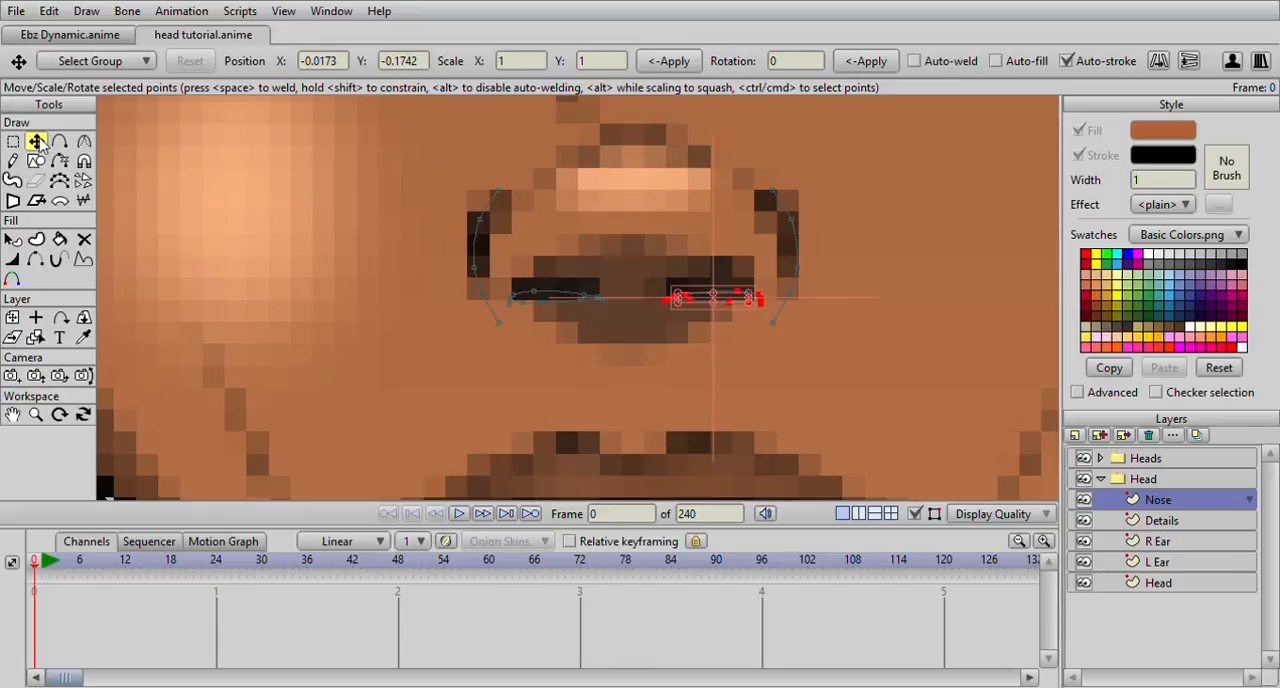
scroll(438, 276, up, 7)
click(678, 309)
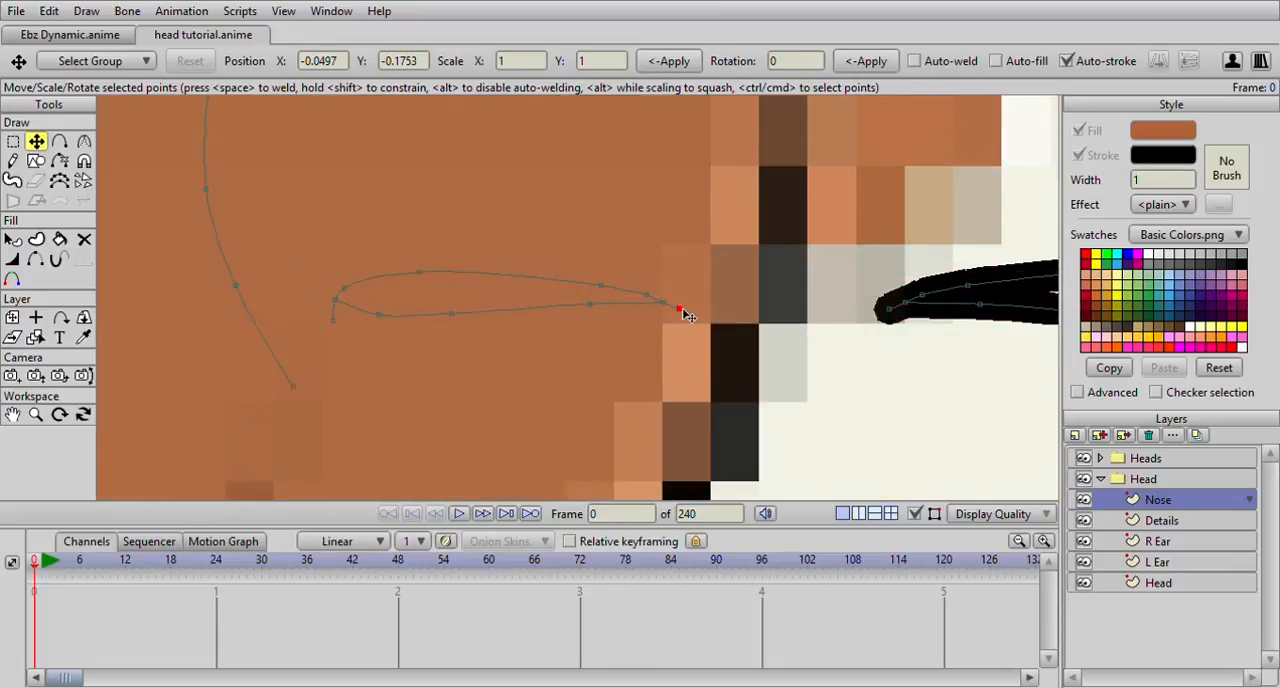
scroll(750, 328, down, 1)
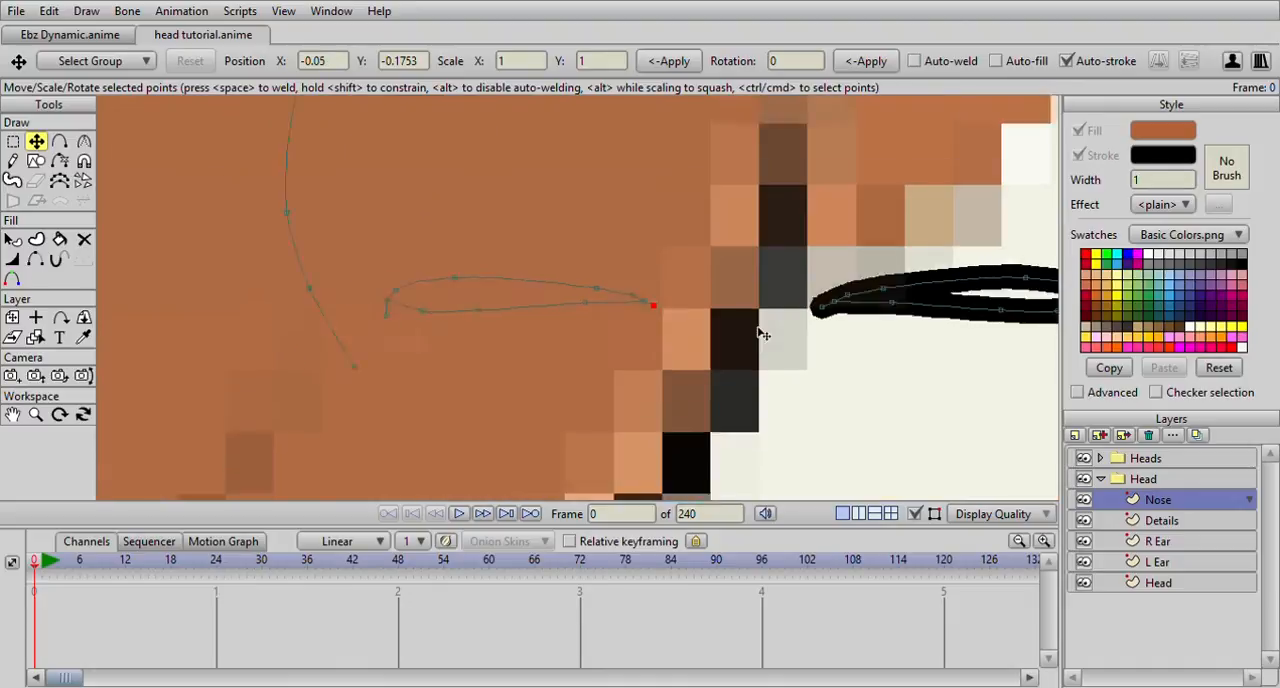
click(870, 310)
scroll(871, 320, down, 6)
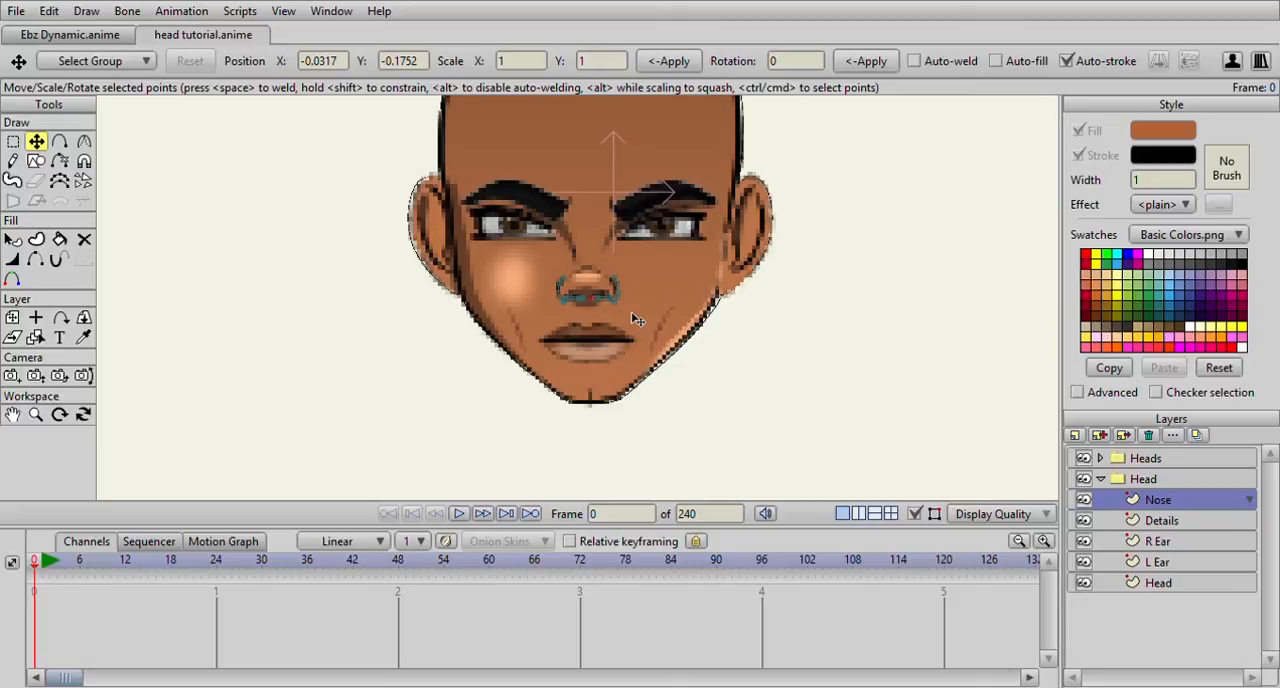
Trace a curved line over the top of the nose tip, between the two nostril curves
click(59, 141)
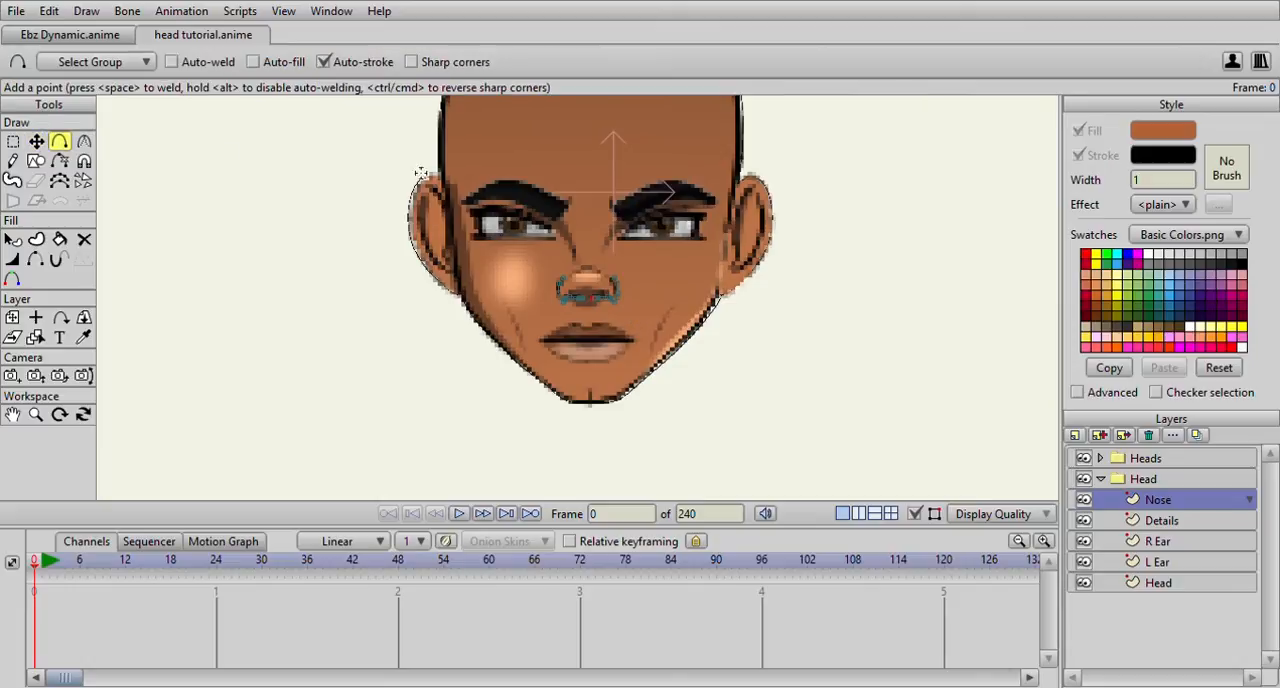
scroll(580, 177, up, 4)
drag(554, 220, 580, 278)
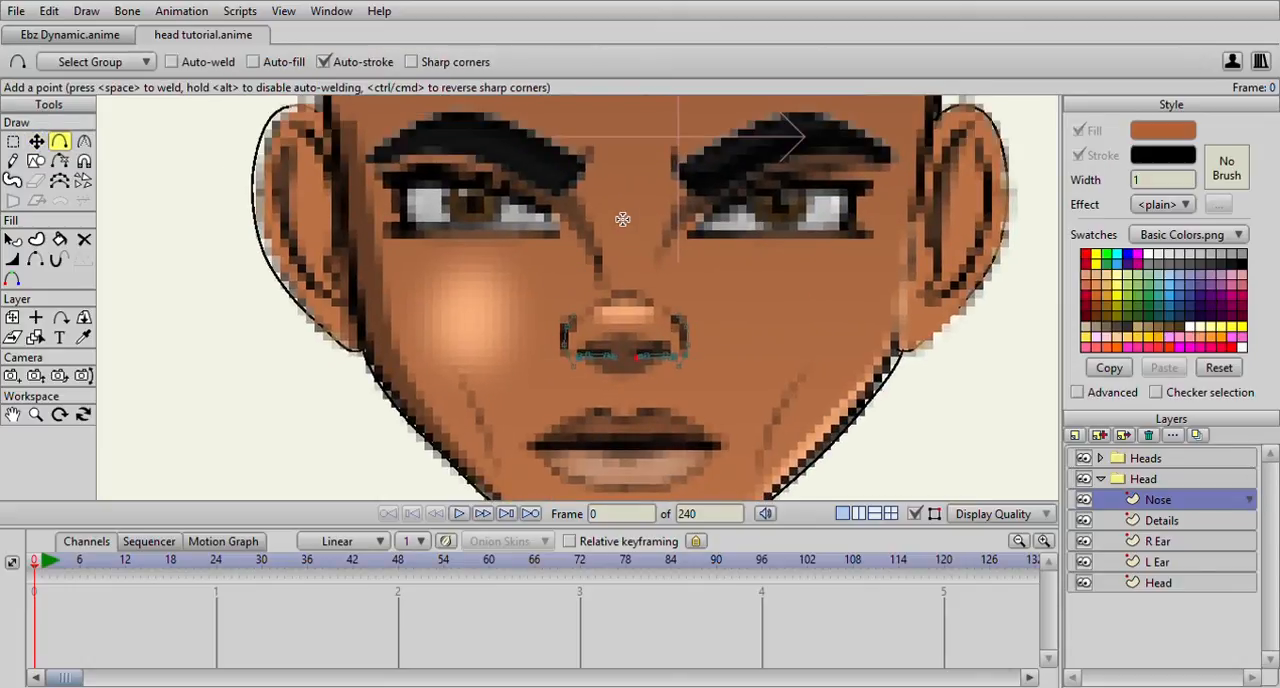
scroll(590, 224, down, 2)
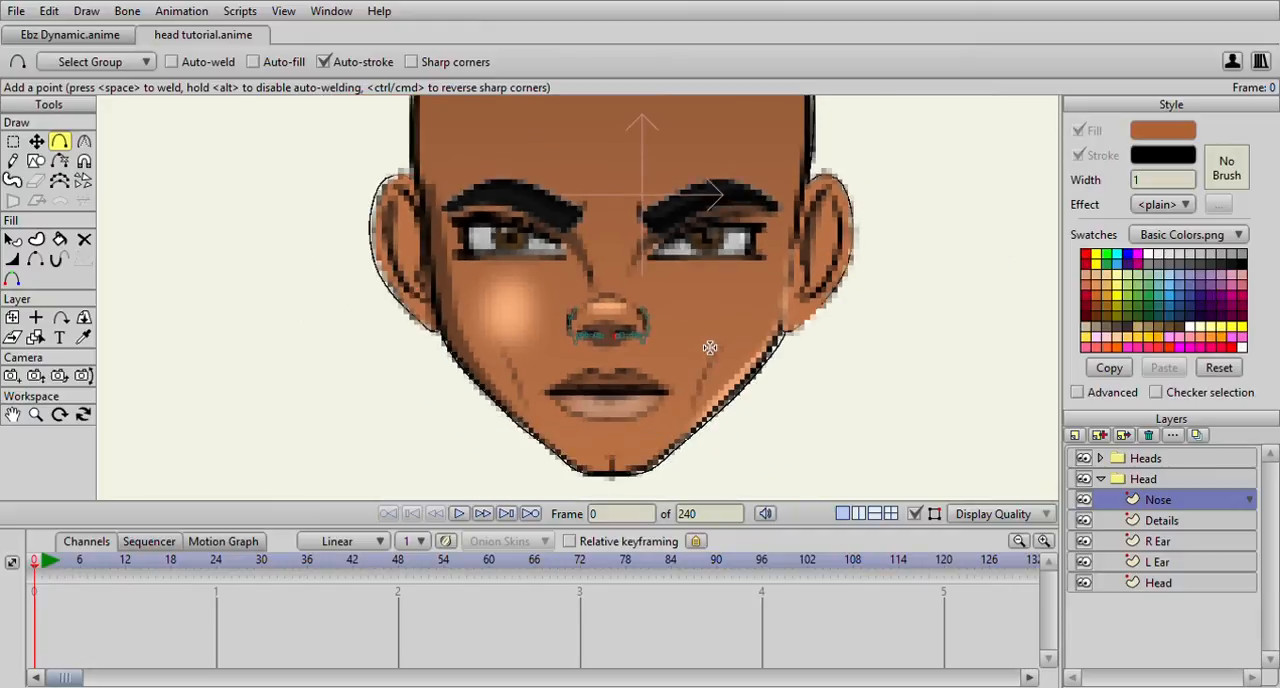
scroll(637, 321, up, 1)
scroll(637, 321, up, 1)
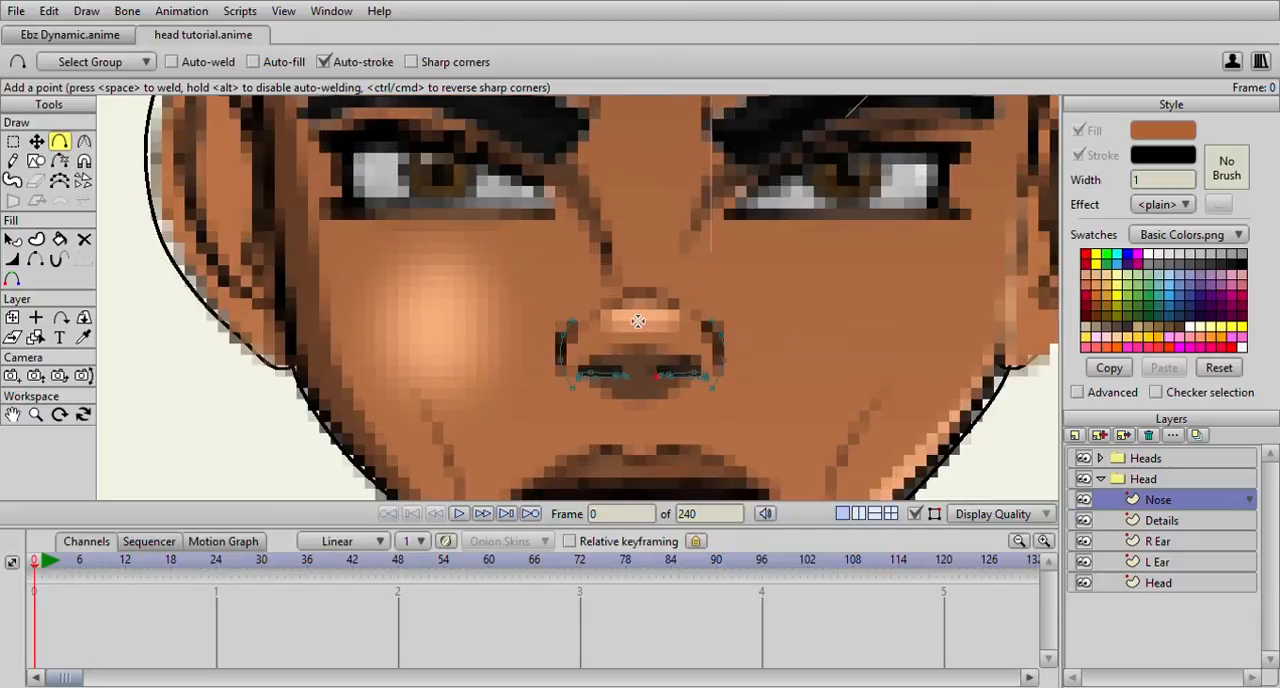
scroll(620, 298, up, 1)
drag(605, 288, 510, 295)
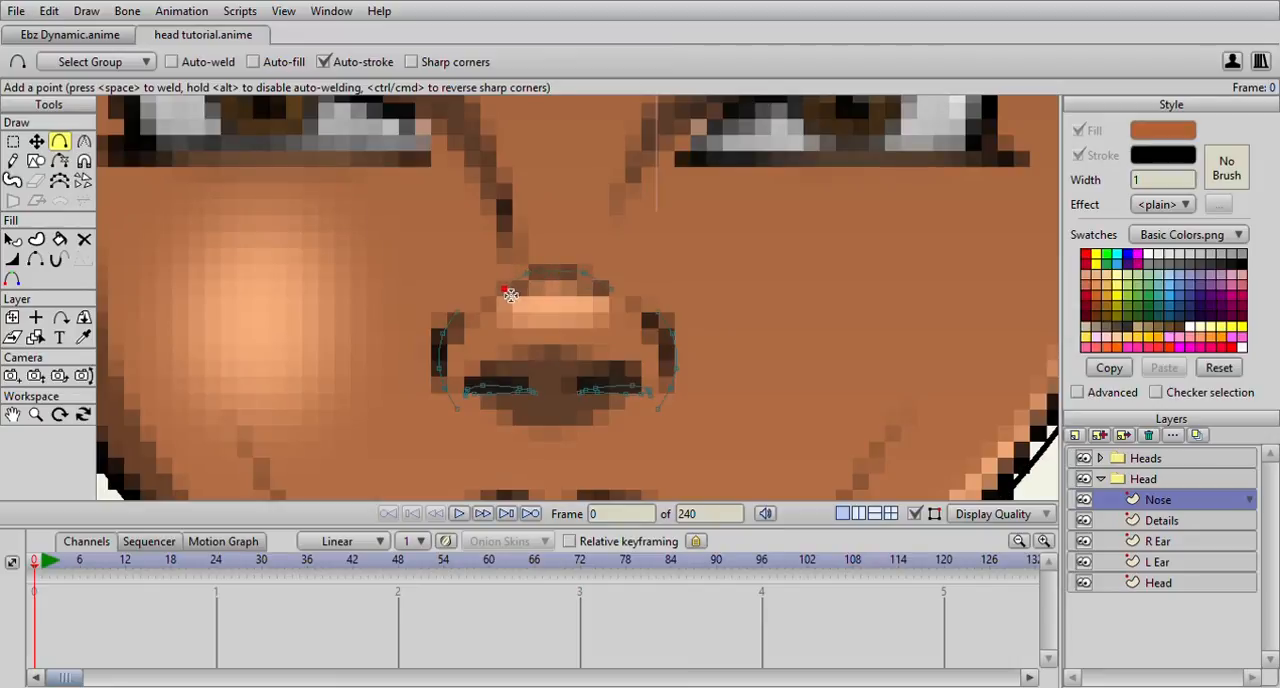
Even out the points of the nose tip curve and apply a stroke to it
click(36, 141)
scroll(590, 265, up, 2)
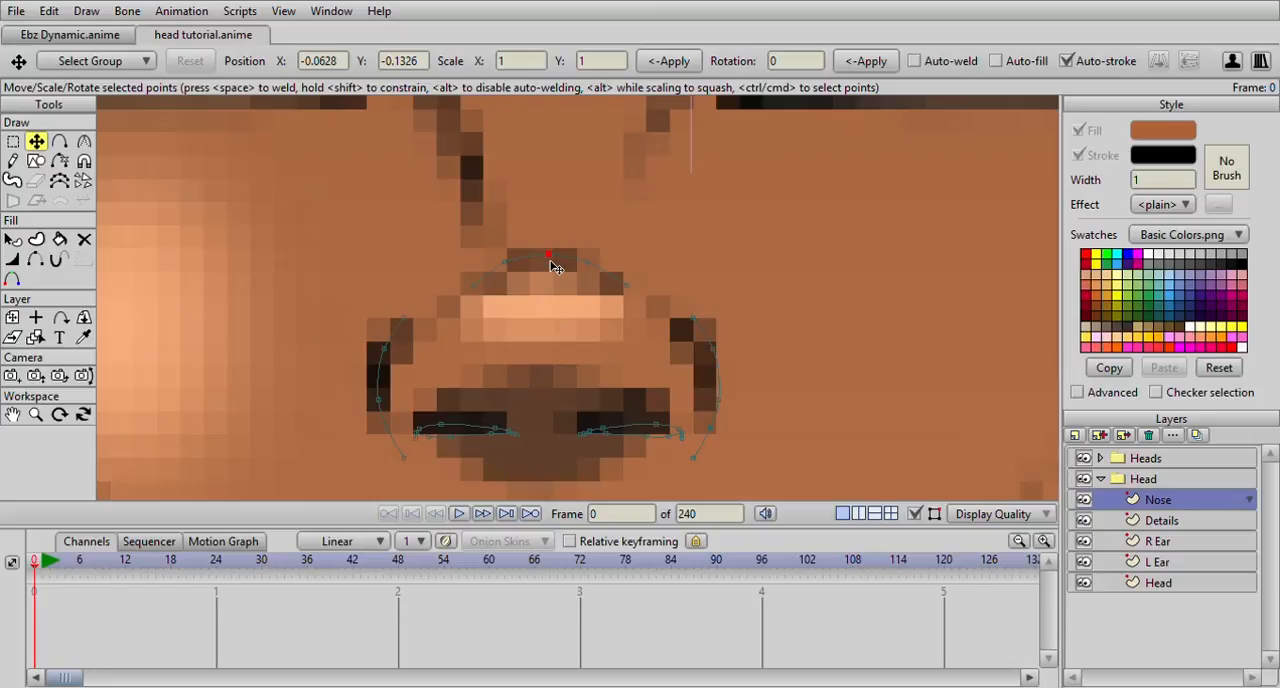
drag(588, 264, 625, 290)
click(61, 240)
scroll(450, 240, up, 3)
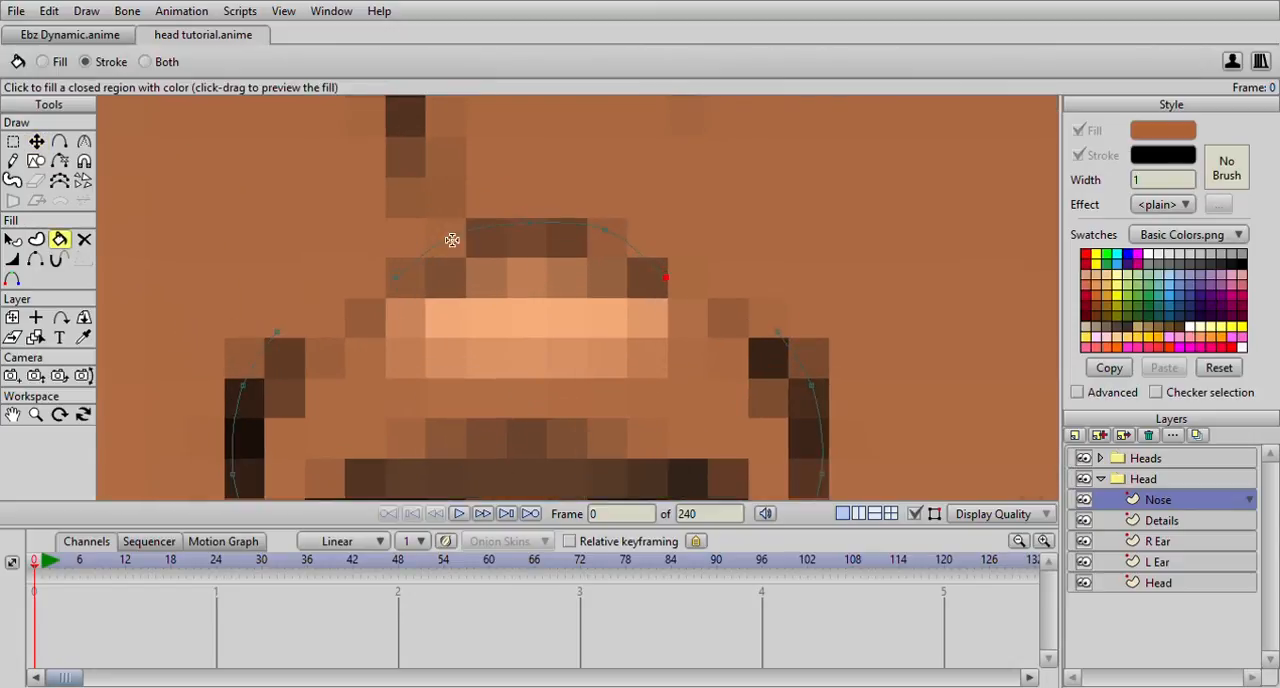
click(499, 234)
click(36, 142)
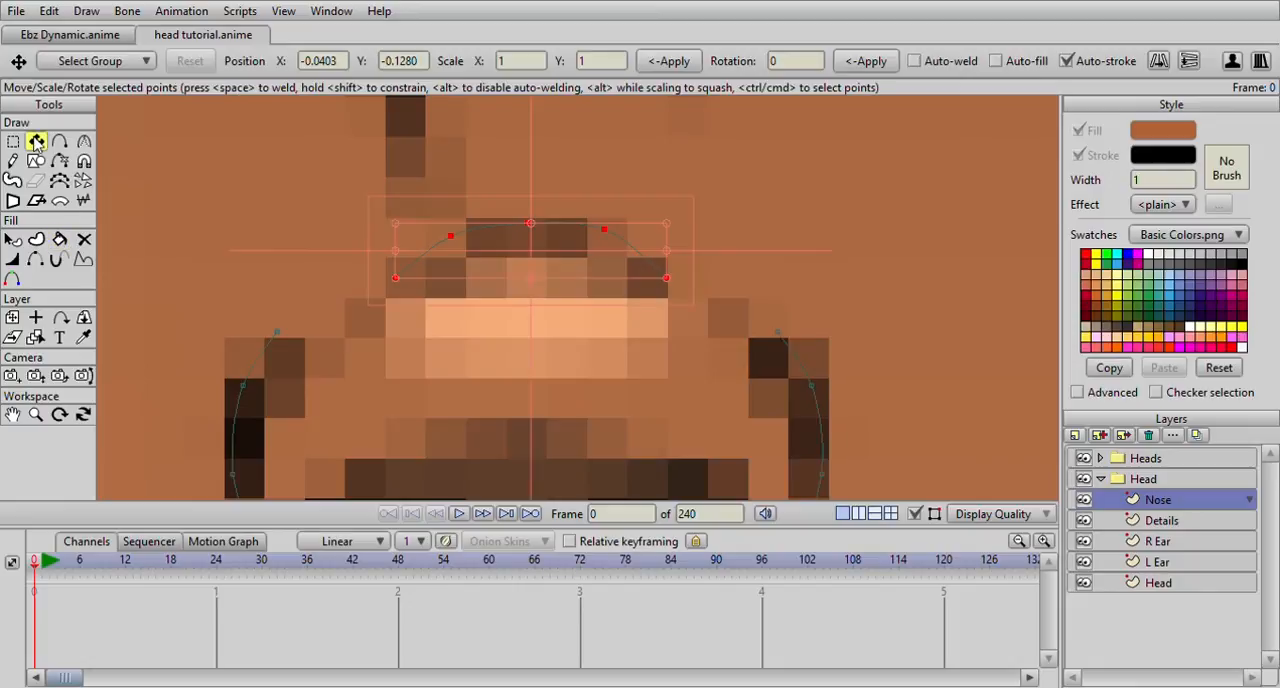
click(452, 239)
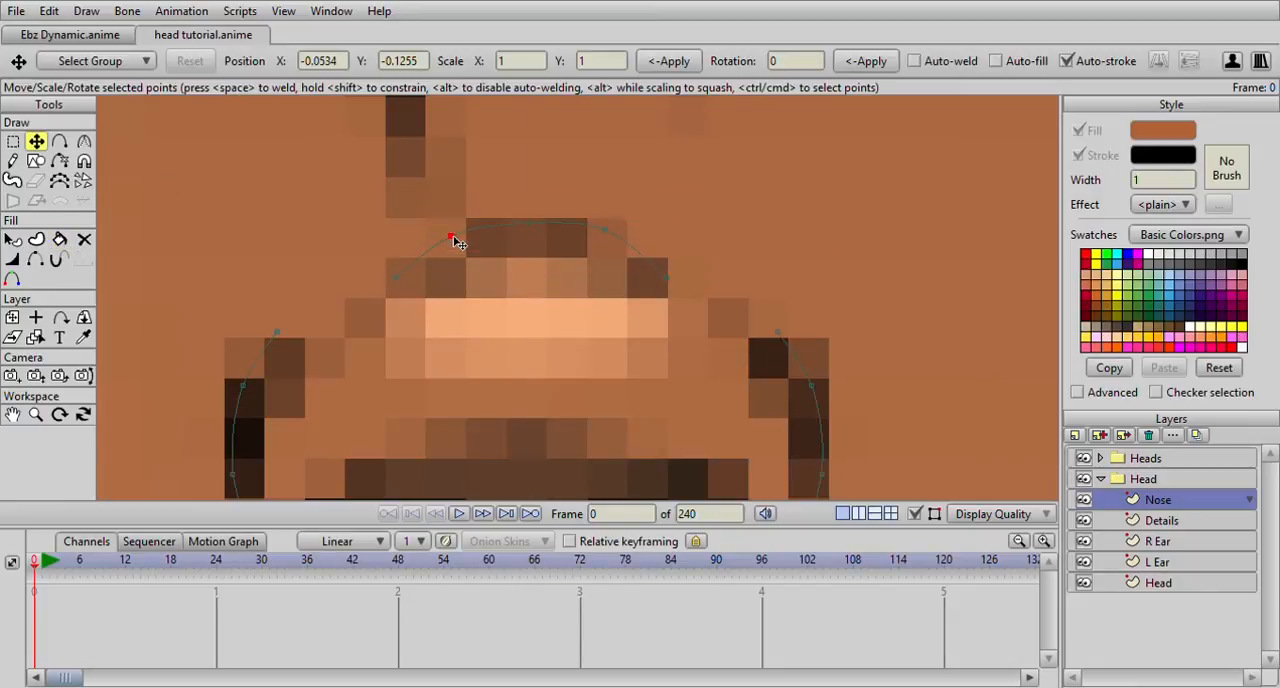
drag(463, 244, 608, 233)
scroll(650, 250, down, 4)
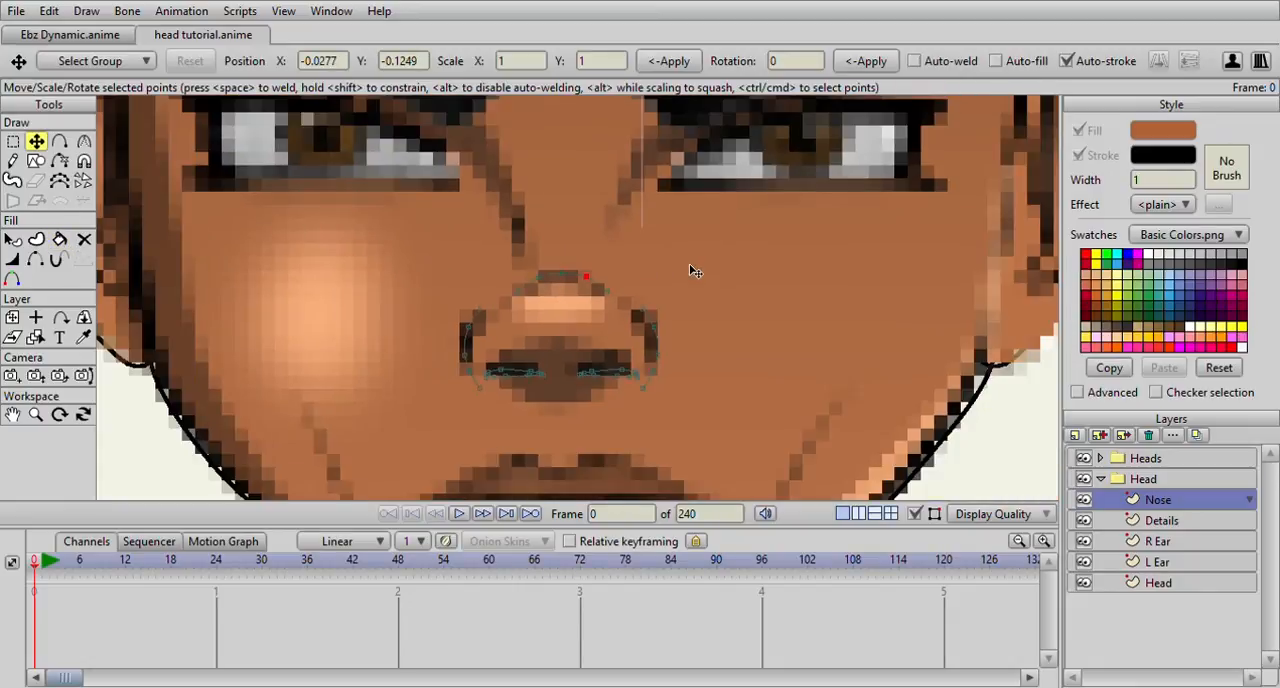
Hide the Heads reference group and examine the traced nose lines against the head outline
scroll(690, 278, down, 4)
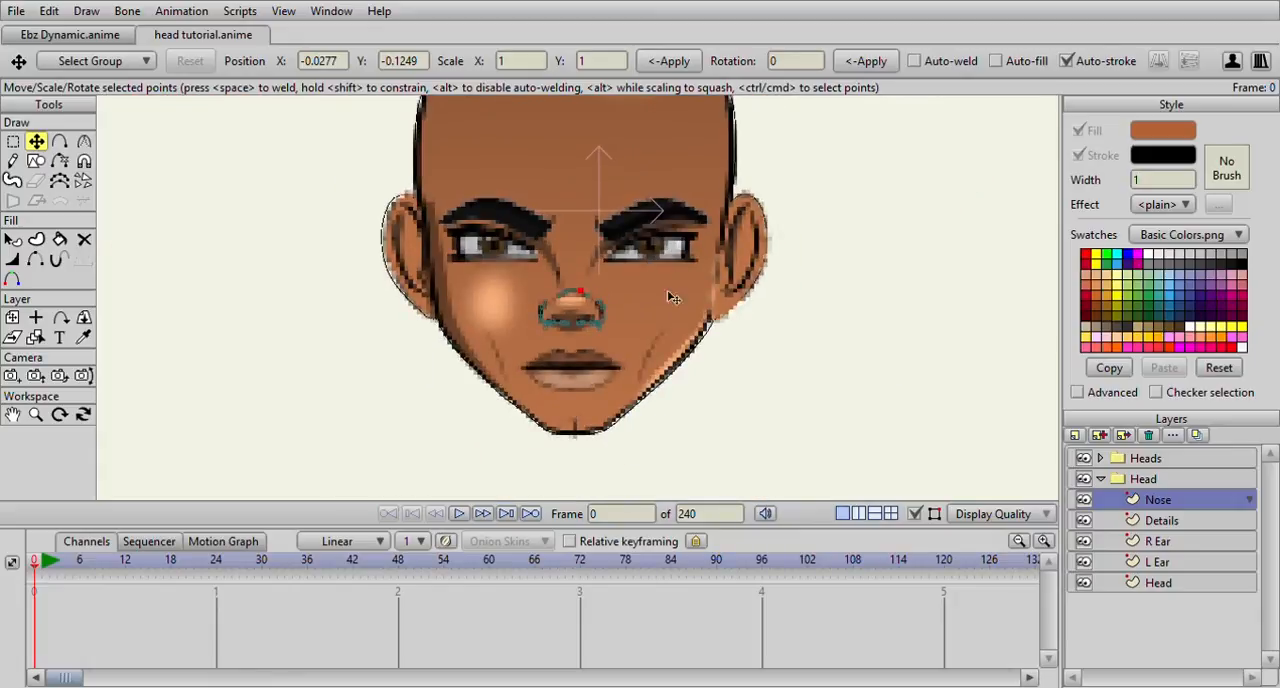
click(1083, 458)
scroll(618, 316, down, 2)
scroll(618, 316, up, 6)
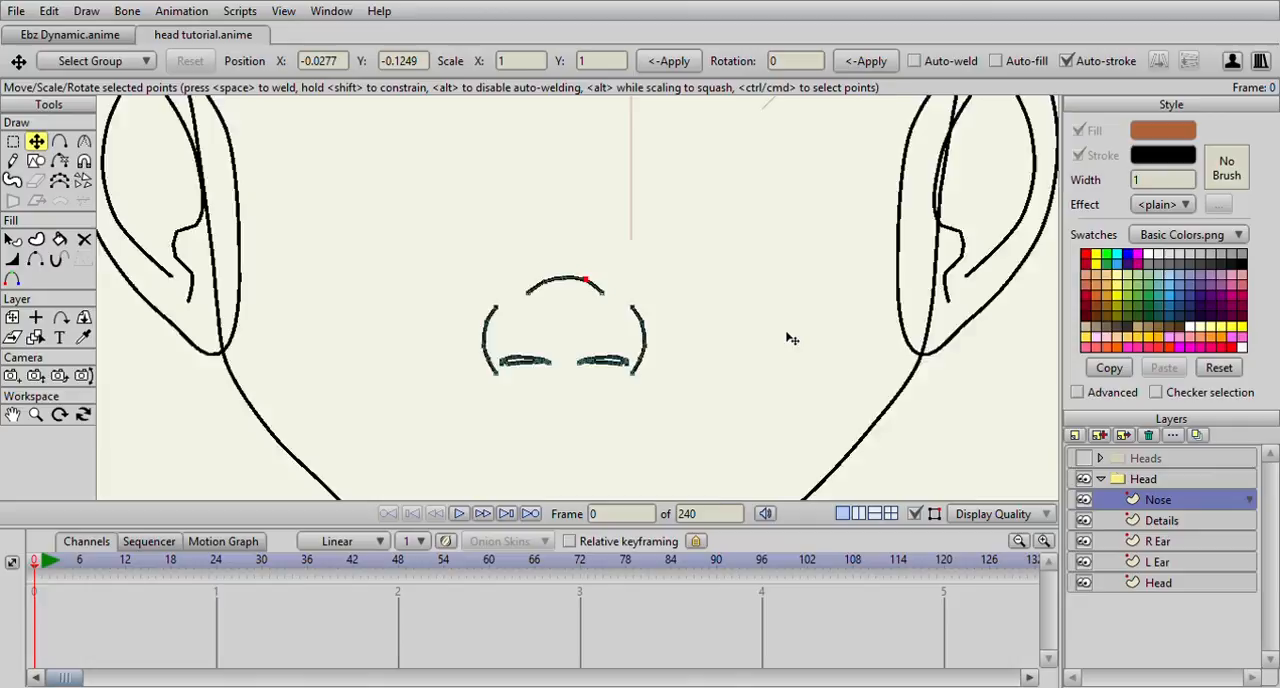
scroll(791, 339, down, 6)
scroll(791, 339, up, 2)
scroll(791, 339, down, 4)
scroll(791, 339, up, 3)
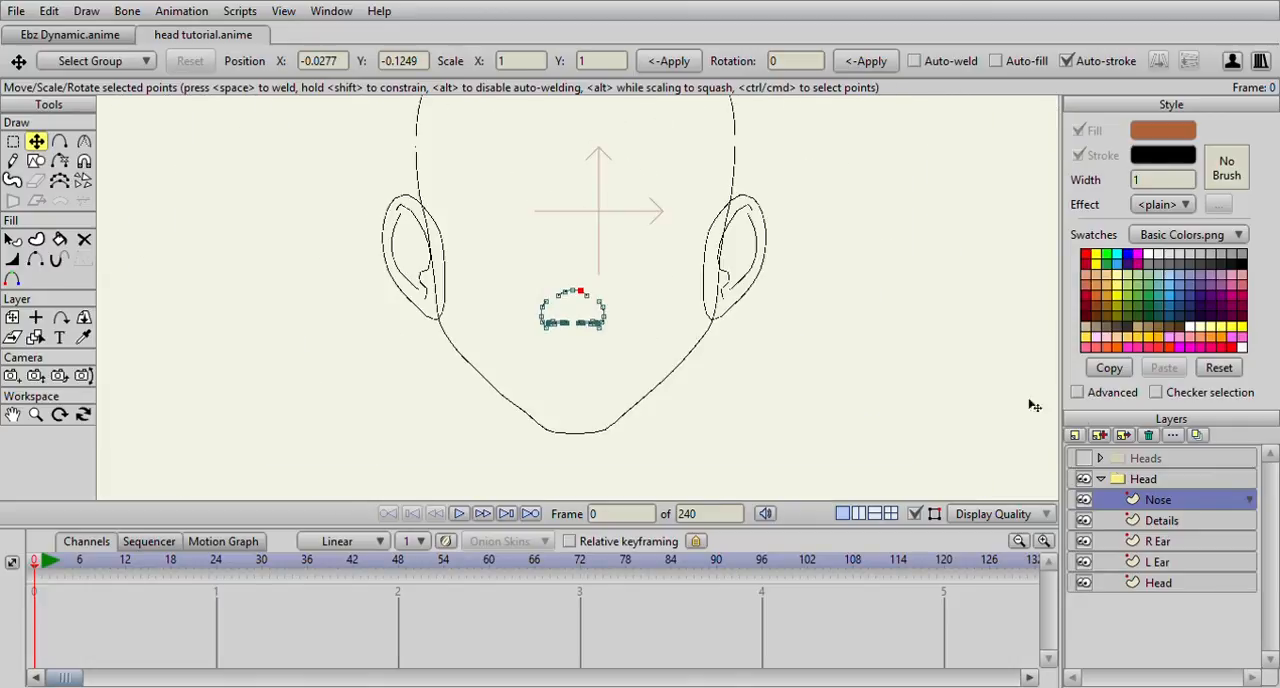
Show the Heads reference group and, on the Details layer, trace the creases running from both nostrils toward the mouth corners
click(1084, 460)
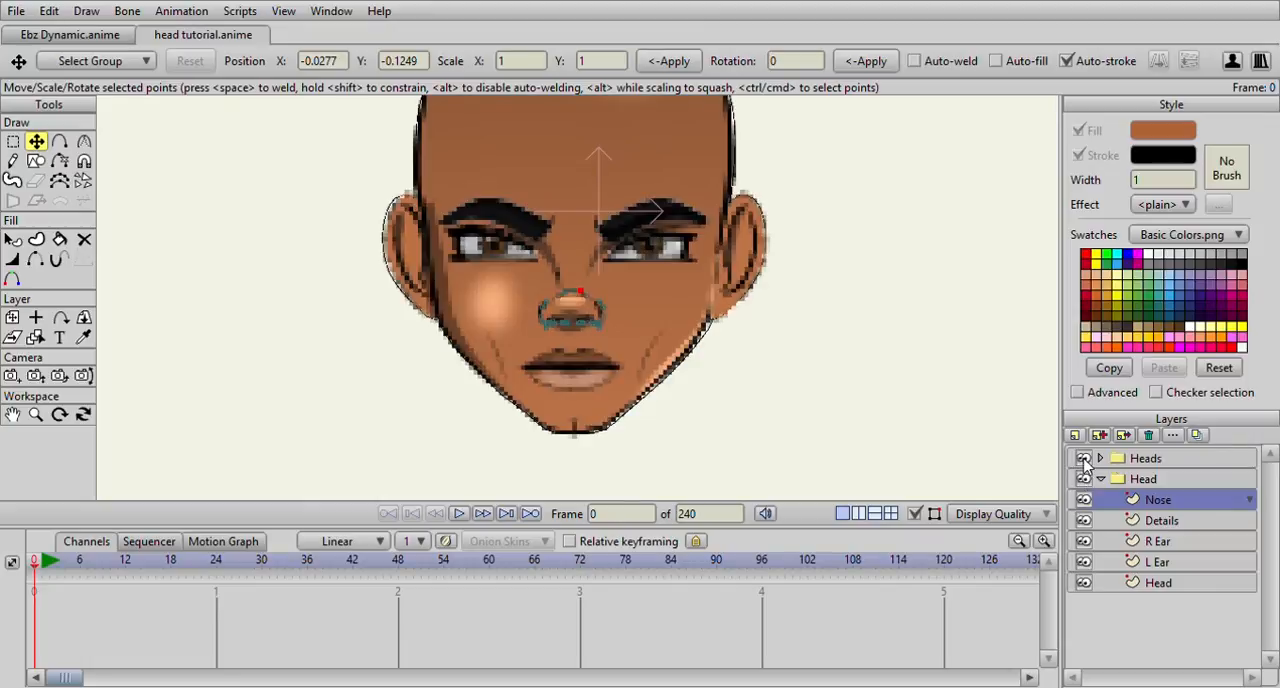
scroll(437, 300, down, 1)
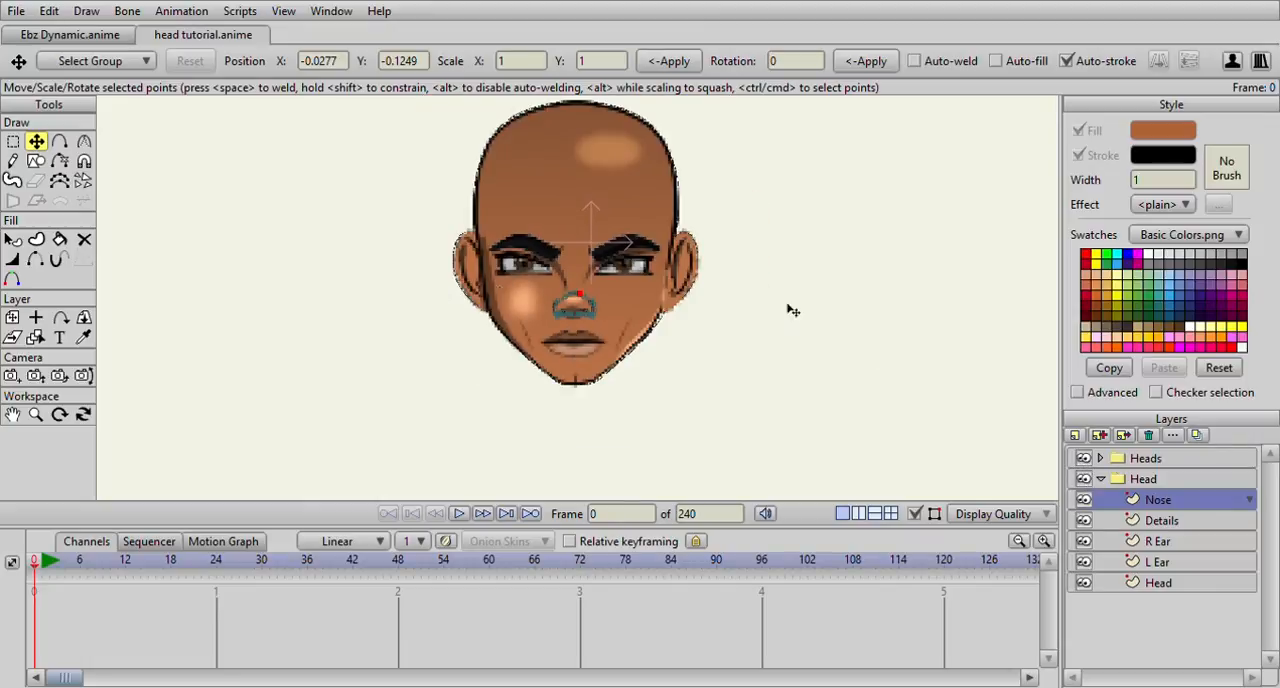
scroll(647, 288, up, 2)
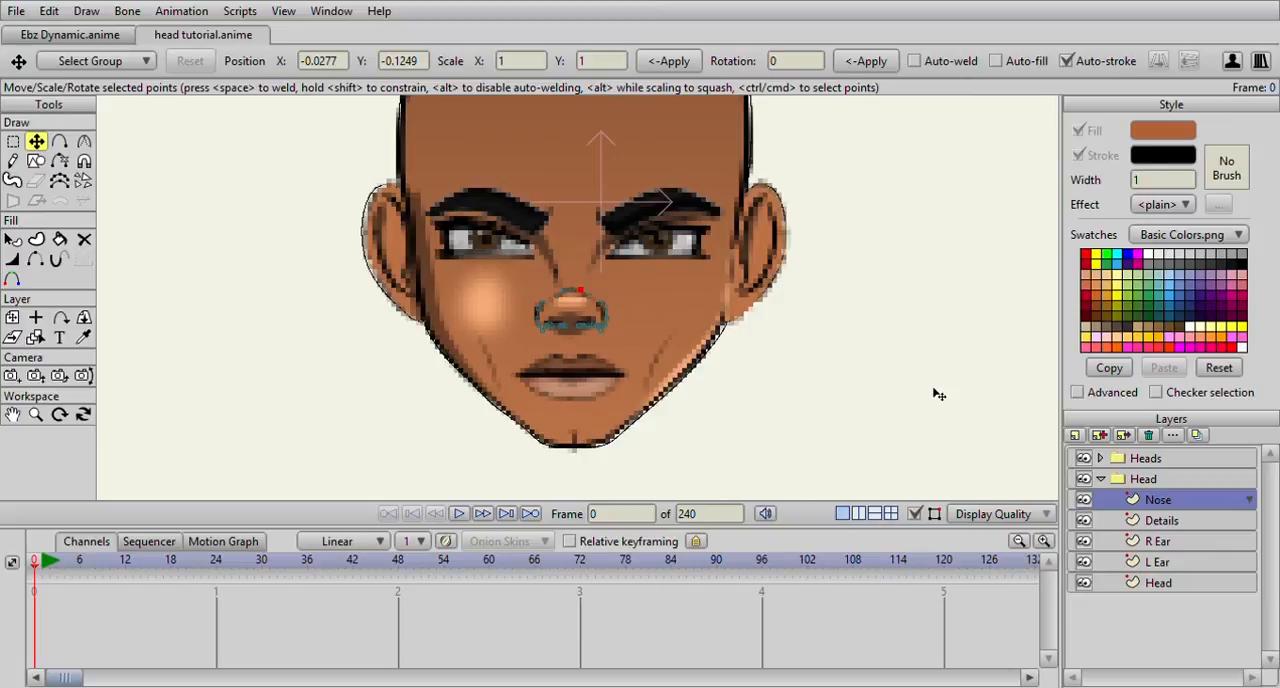
click(1161, 521)
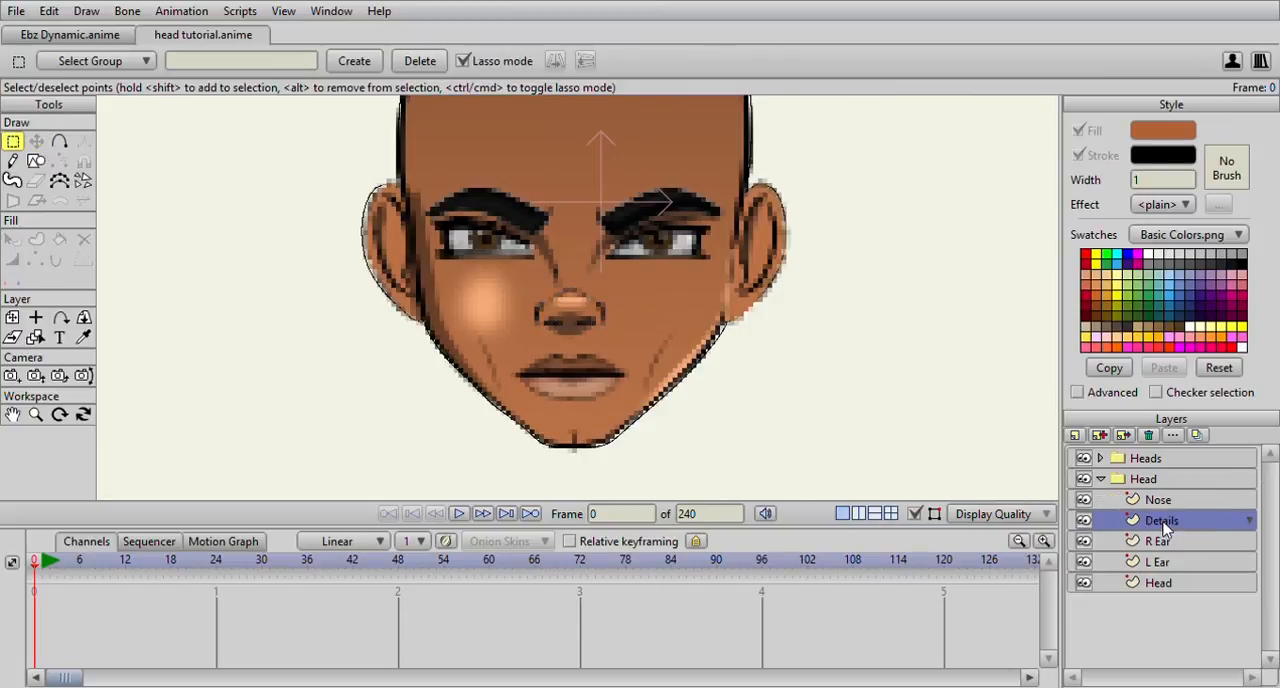
click(59, 141)
scroll(571, 235, up, 2)
mouse_move(560, 298)
mouse_down()
mouse_move(499, 182)
mouse_move(554, 195)
mouse_move(483, 304)
mouse_up()
scroll(497, 189, up, 3)
scroll(497, 189, down, 3)
scroll(554, 195, up, 3)
scroll(557, 145, down, 1)
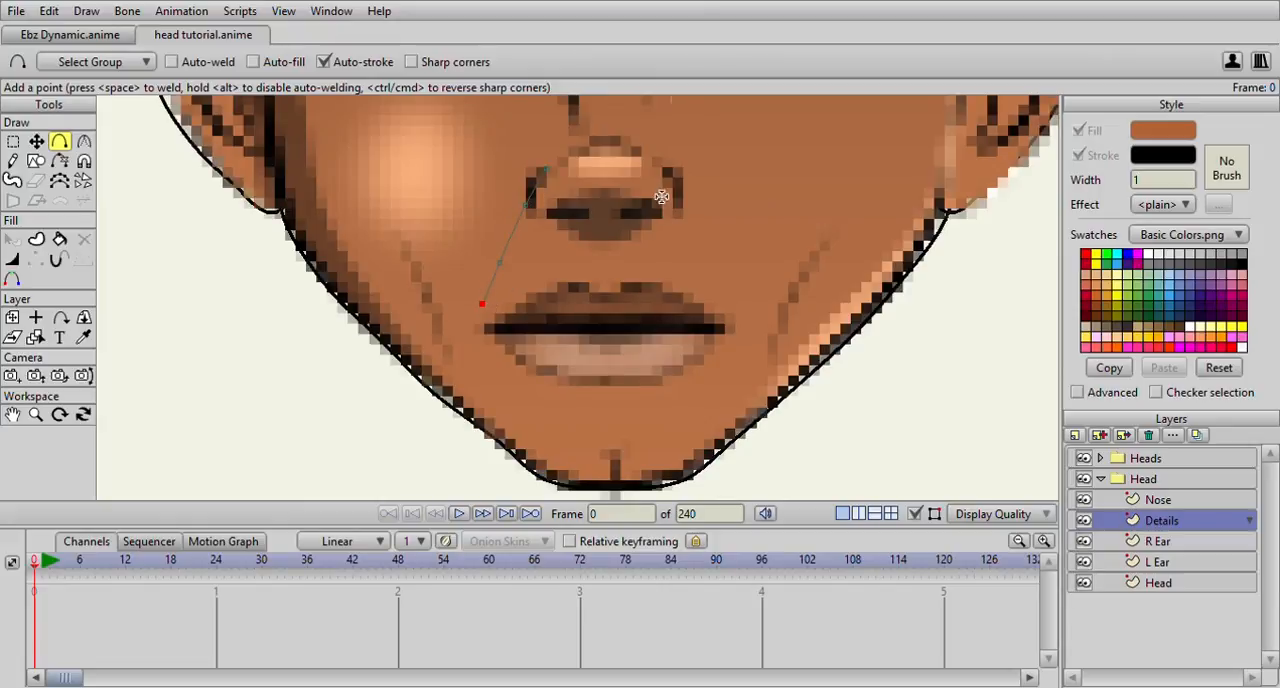
drag(668, 172, 743, 305)
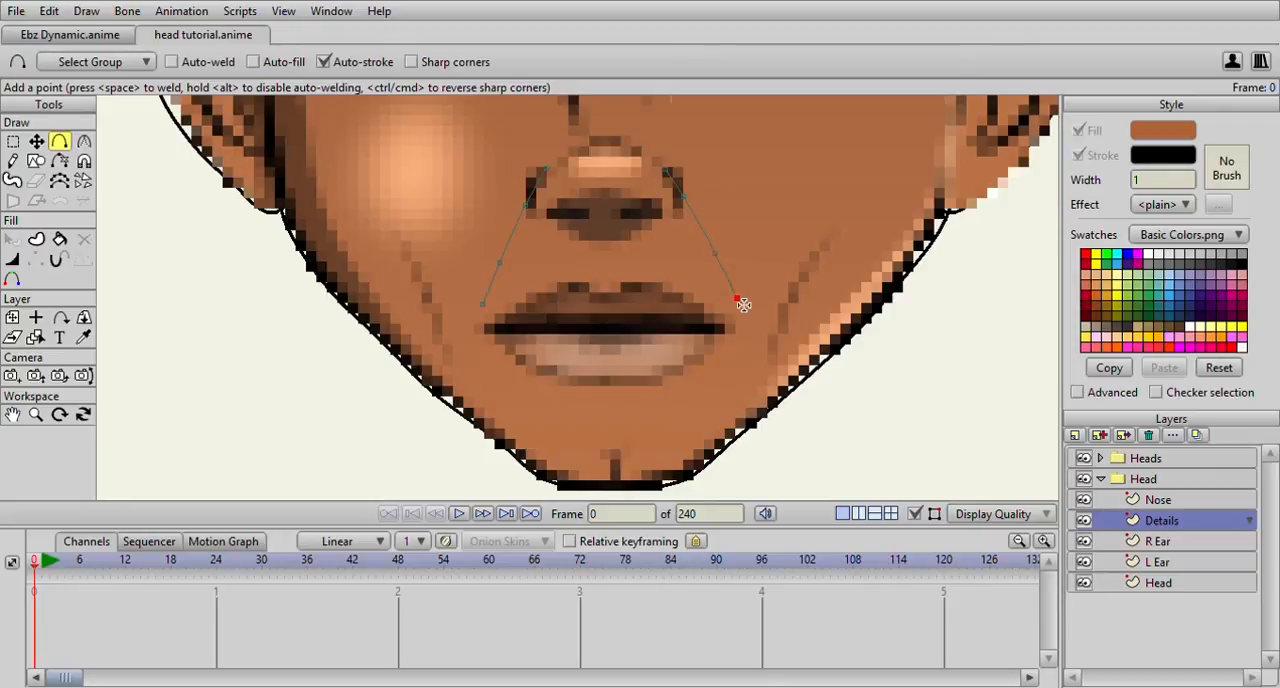
Trace a crease on each side of the chin, from just below the mouth corner down toward the jawline
scroll(745, 311, down, 3)
drag(642, 258, 648, 180)
scroll(640, 186, up, 1)
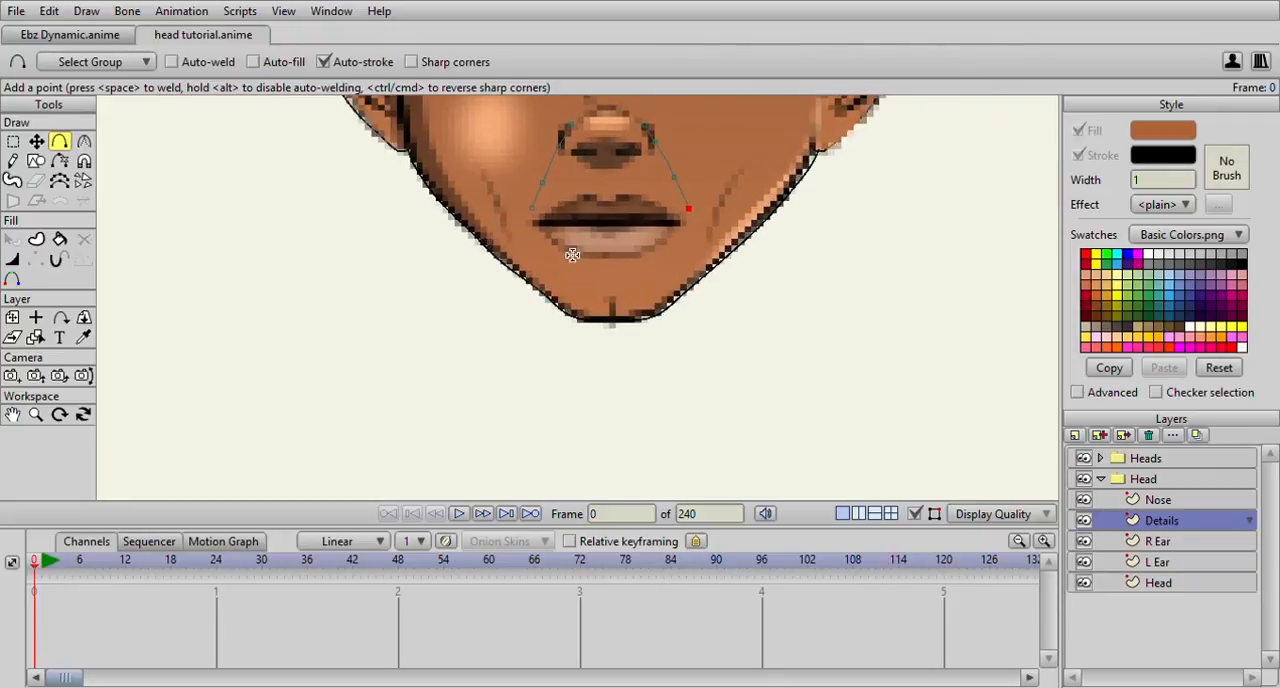
drag(542, 245, 563, 301)
drag(700, 236, 694, 277)
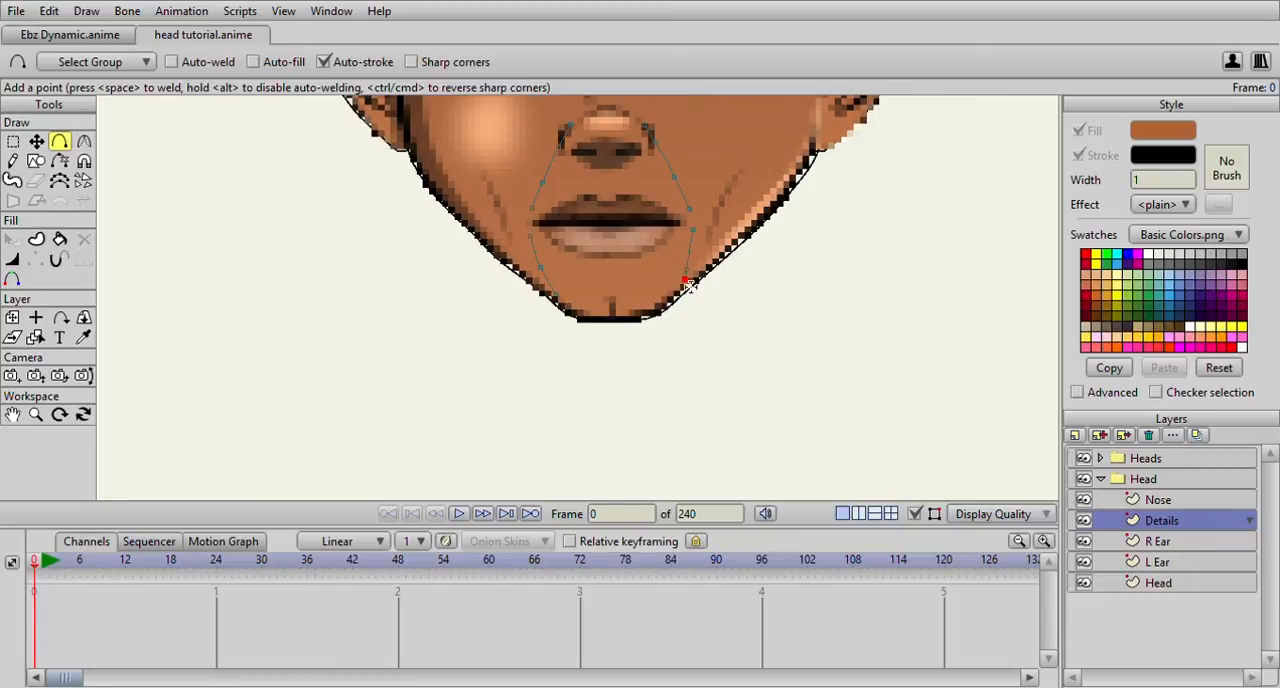
scroll(650, 260, down, 3)
Trace two curved wrinkle lines under each eye, starting at the inner corner and running outward
scroll(600, 220, up, 5)
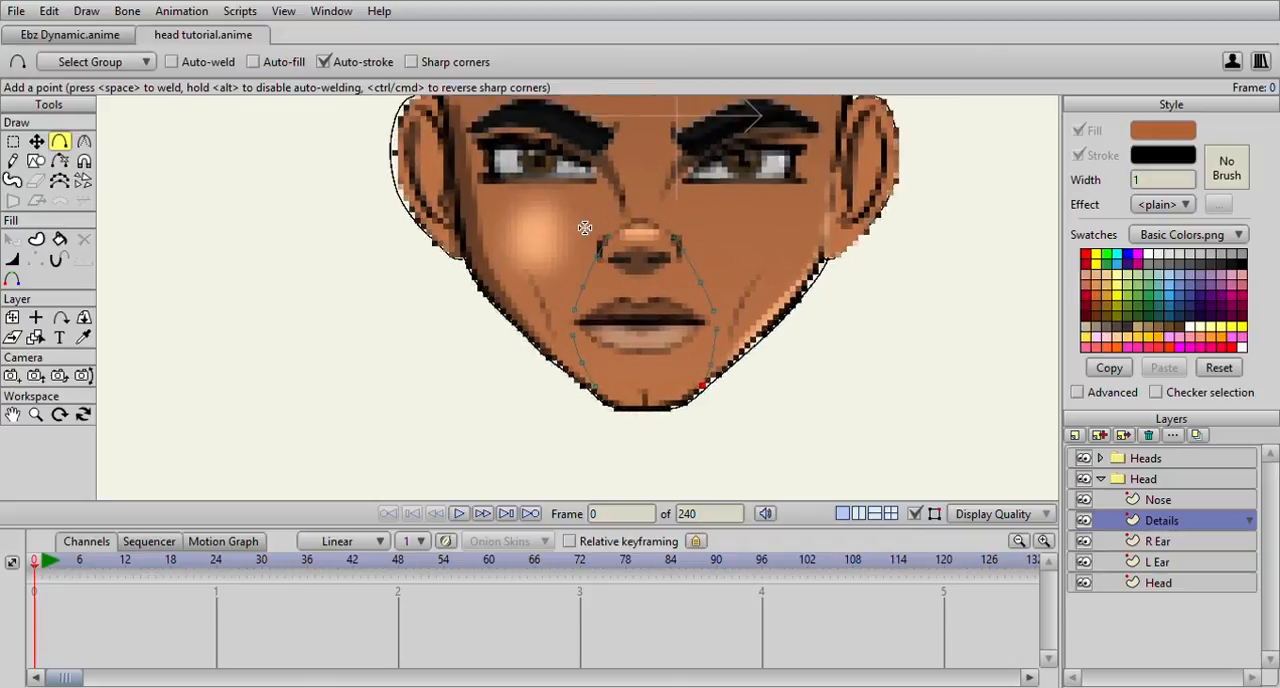
drag(594, 244, 566, 293)
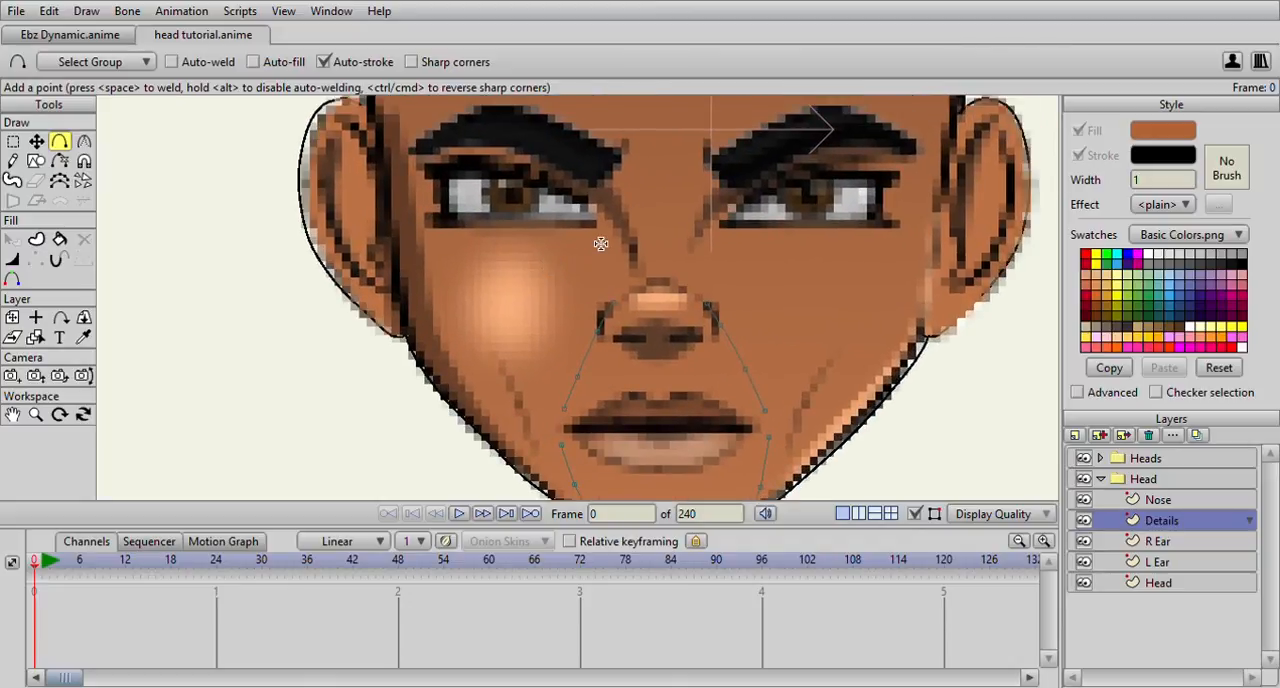
mouse_move(598, 234)
mouse_down()
mouse_move(538, 266)
mouse_move(476, 270)
mouse_up()
scroll(500, 251, up, 5)
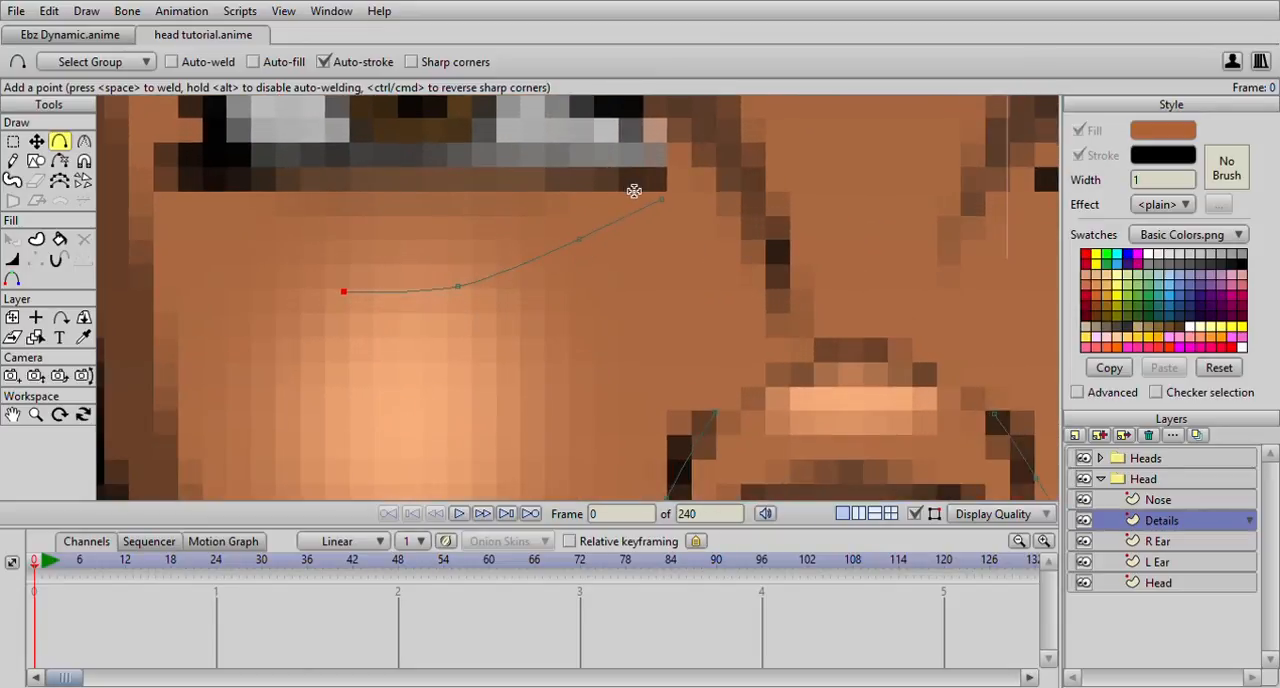
mouse_move(634, 190)
mouse_down()
mouse_move(586, 217)
mouse_move(479, 233)
mouse_up()
scroll(479, 233, down, 5)
scroll(472, 250, up, 2)
mouse_move(706, 240)
mouse_down()
mouse_move(472, 250)
mouse_move(540, 286)
mouse_move(671, 306)
mouse_up()
drag(508, 251, 635, 278)
scroll(638, 277, down, 2)
drag(450, 233, 621, 228)
Trace three short wrinkle lines beside the outer corner of the eye on the highlighted-cheek side
scroll(583, 215, down, 2)
scroll(540, 205, up, 6)
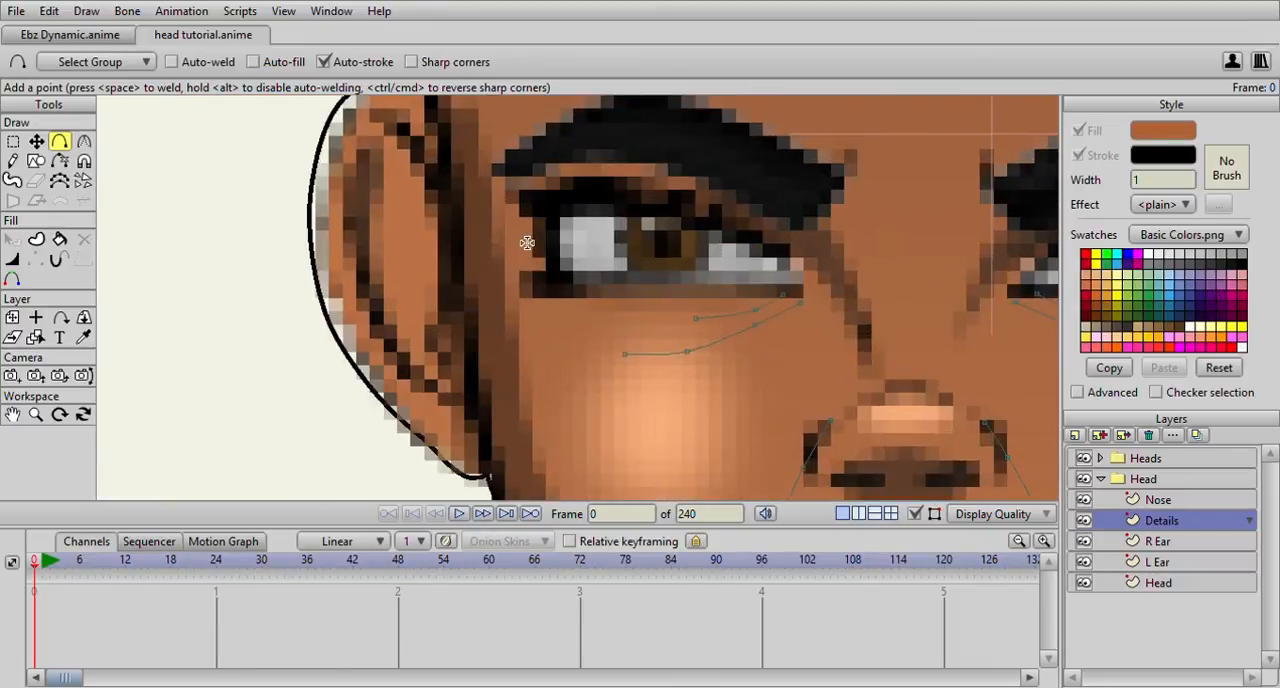
click(501, 215)
mouse_move(500, 220)
mouse_down()
mouse_move(534, 248)
mouse_move(494, 243)
mouse_up()
click(507, 262)
drag(513, 269, 484, 272)
Duplicate the three outer-corner eye wrinkles, flip them horizontally, and place them beside the opposite eye's outer corner
click(12, 141)
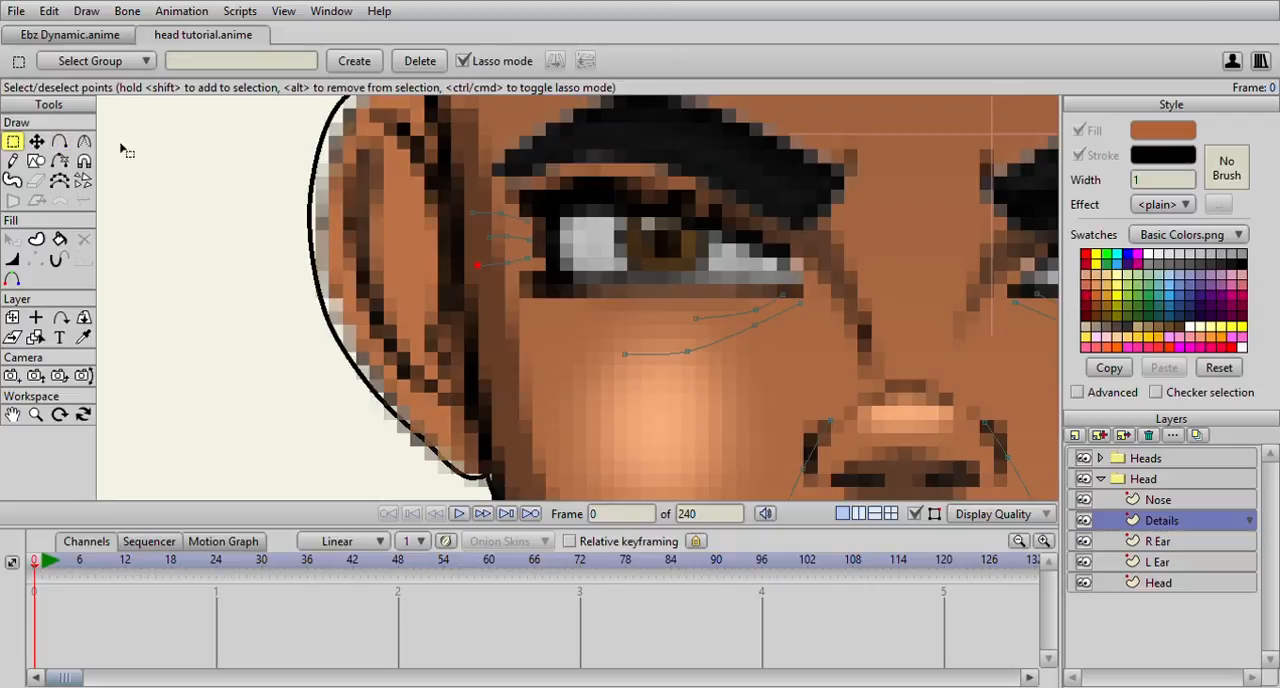
mouse_move(385, 157)
mouse_down()
mouse_move(398, 259)
mouse_move(536, 289)
mouse_move(530, 189)
mouse_move(372, 197)
mouse_up()
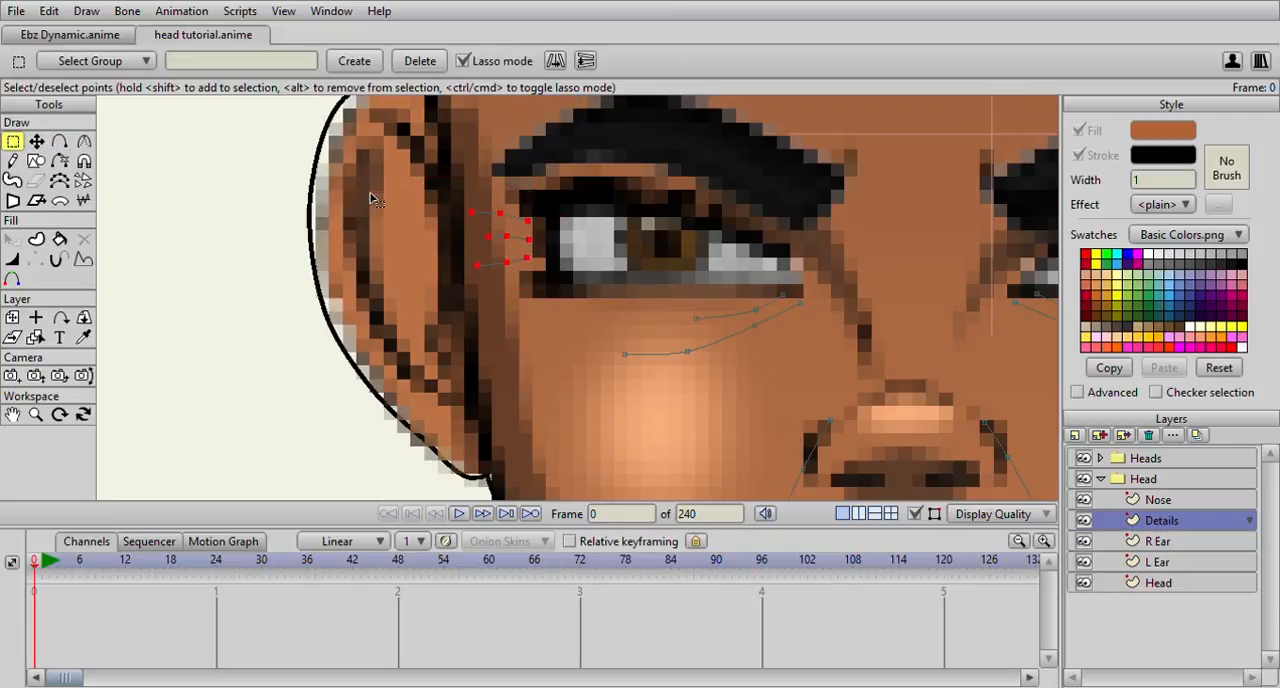
key(t)
scroll(560, 252, down, 5)
drag(582, 258, 771, 268)
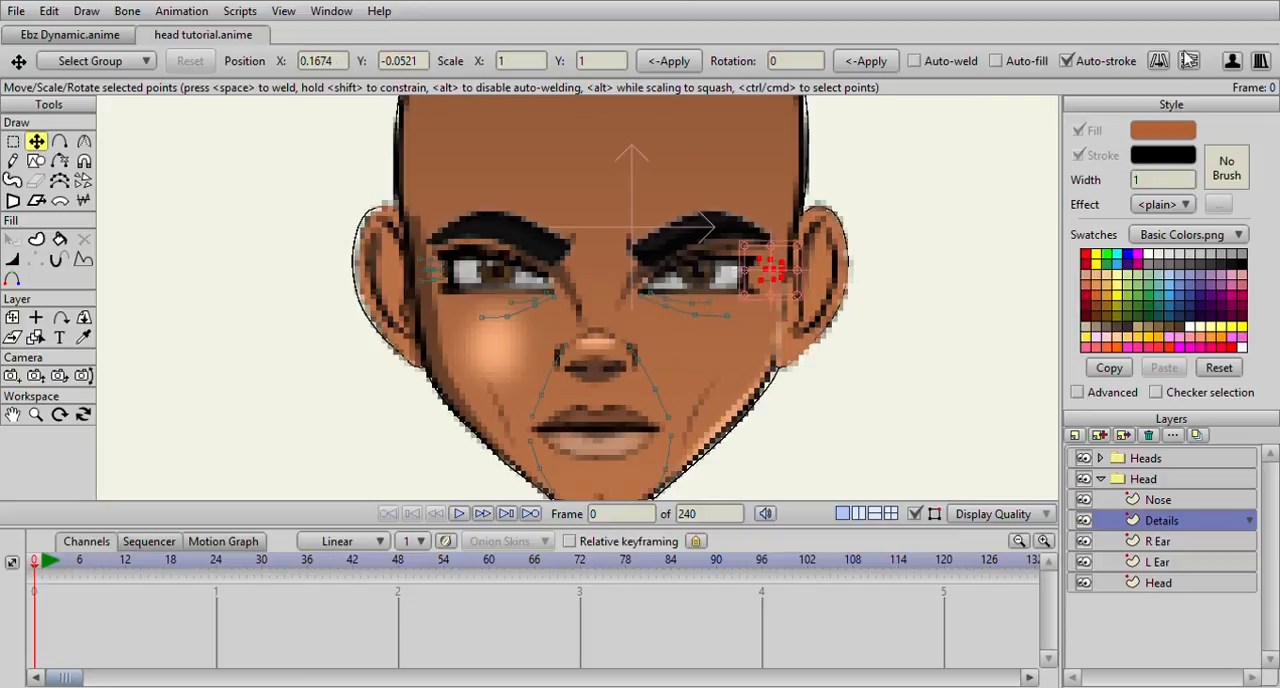
scroll(928, 246, up, 3)
drag(986, 241, 984, 244)
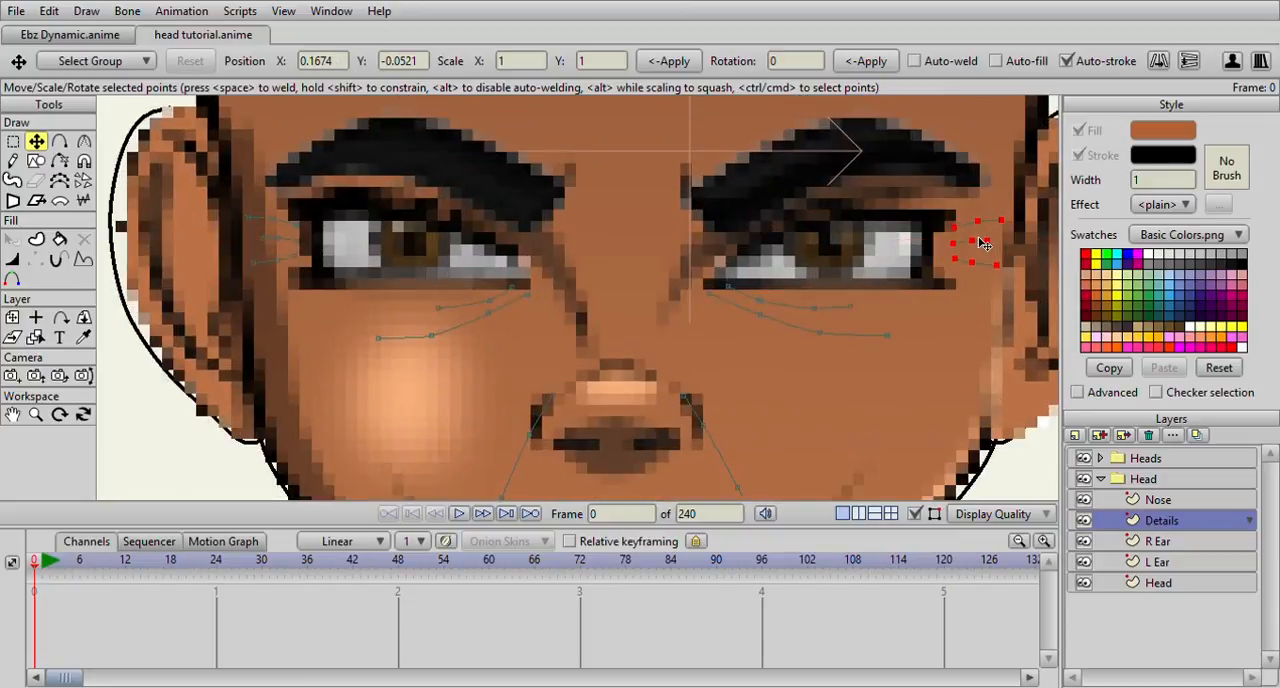
scroll(845, 248, down, 3)
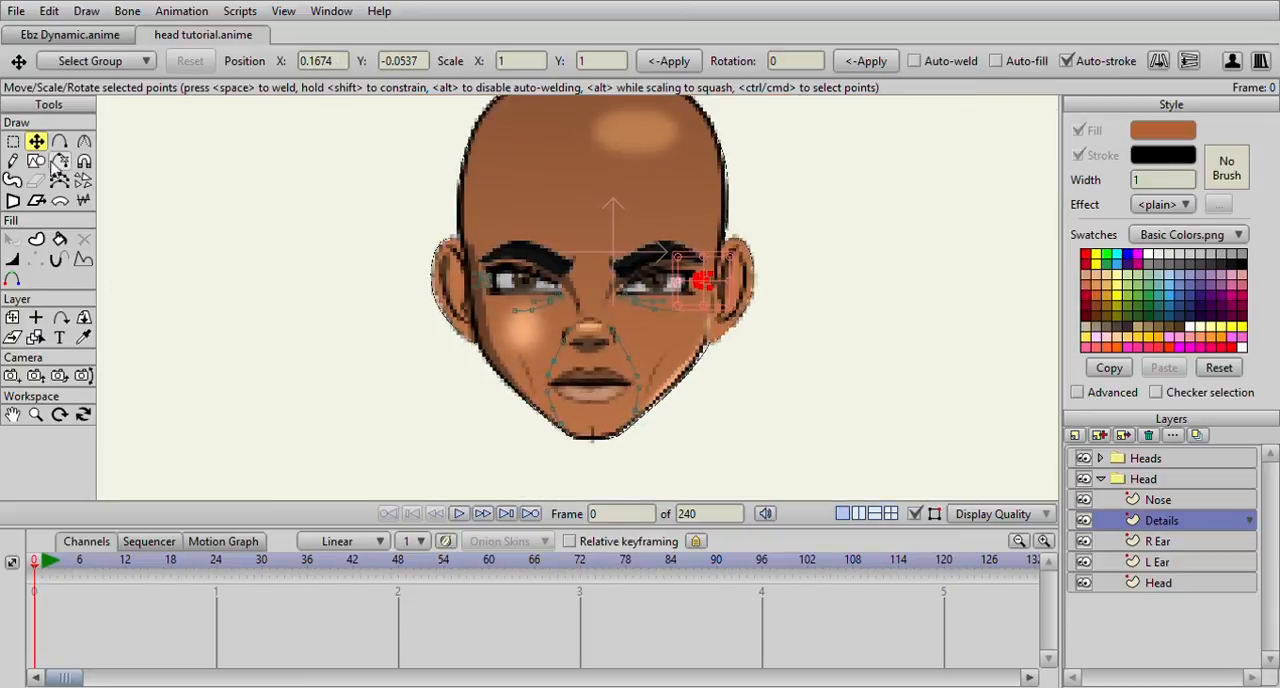
Trace a long, slightly sagging wrinkle line across the forehead just above the eyebrows
click(59, 141)
scroll(431, 188, down, 1)
scroll(433, 189, up, 2)
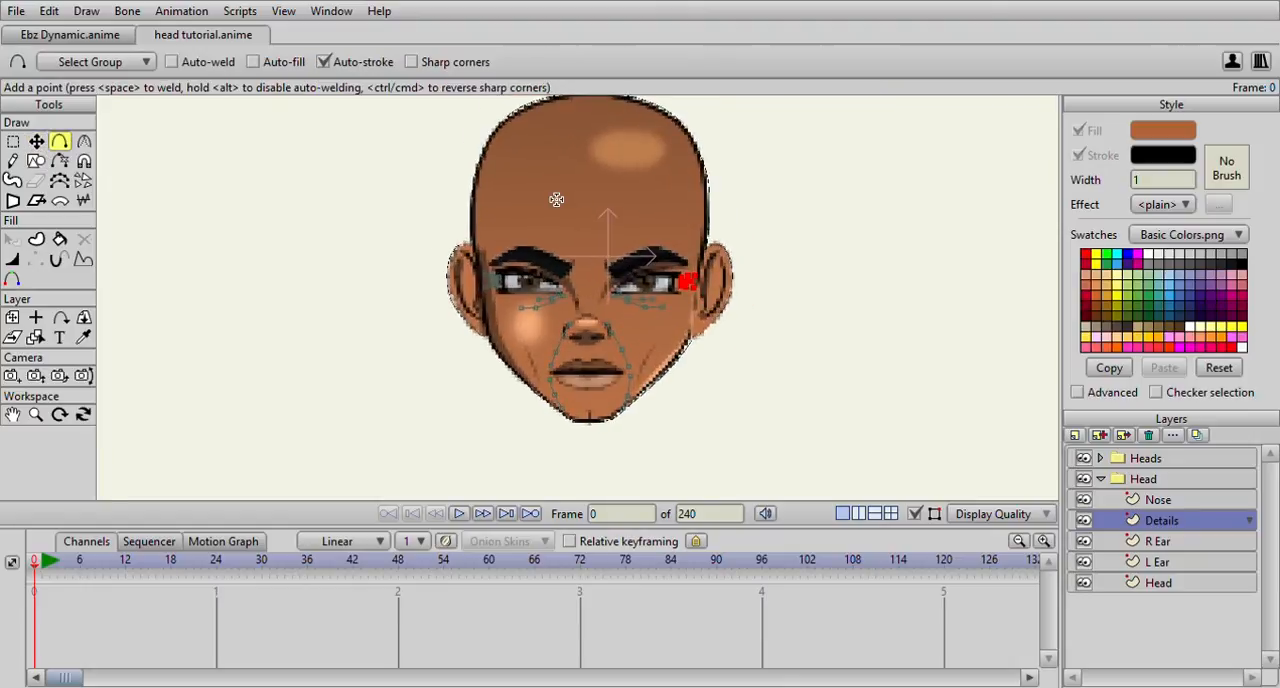
scroll(628, 208, down, 1)
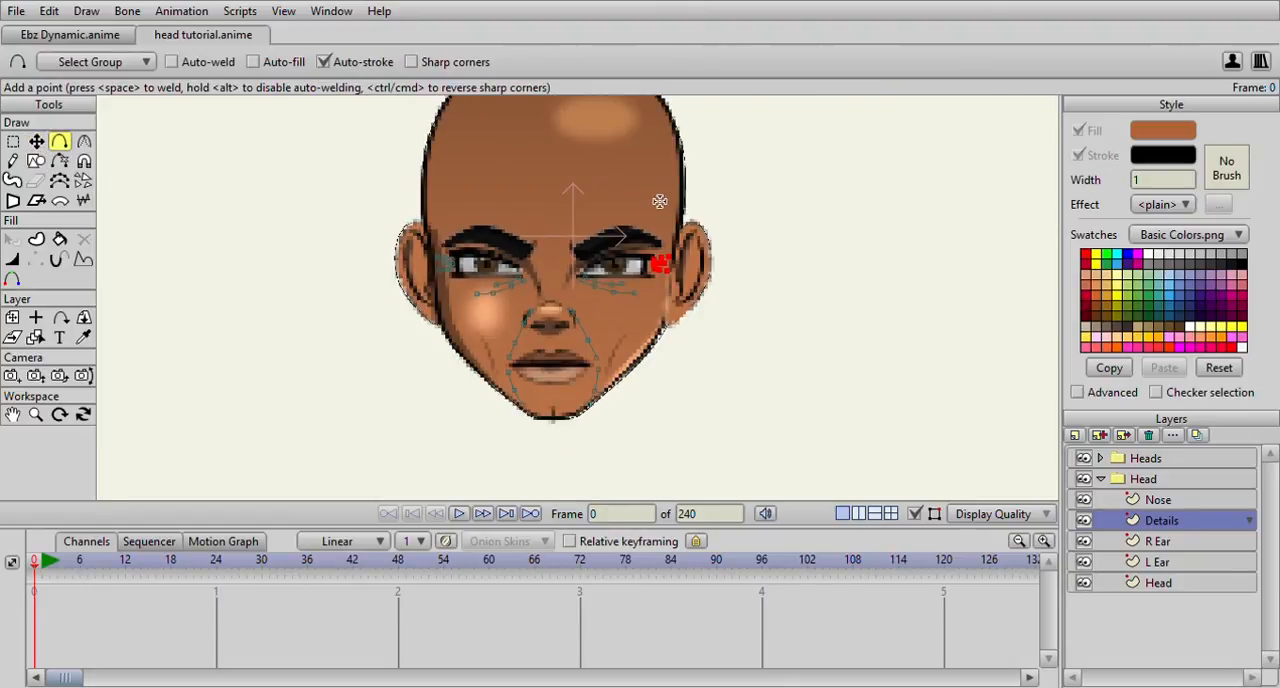
drag(658, 202, 484, 210)
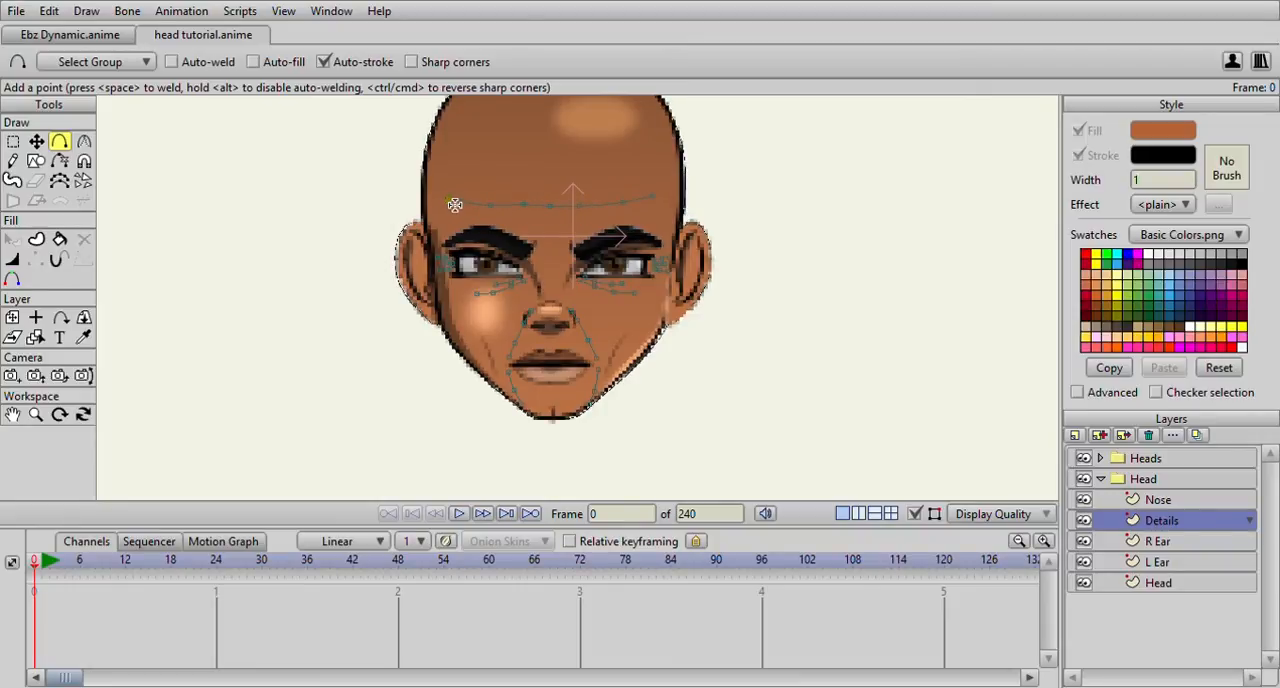
Add a full-width upper forehead wrinkle and a middle one split into two segments with a gap between them
scroll(560, 152, up, 2)
drag(660, 170, 564, 183)
click(461, 164)
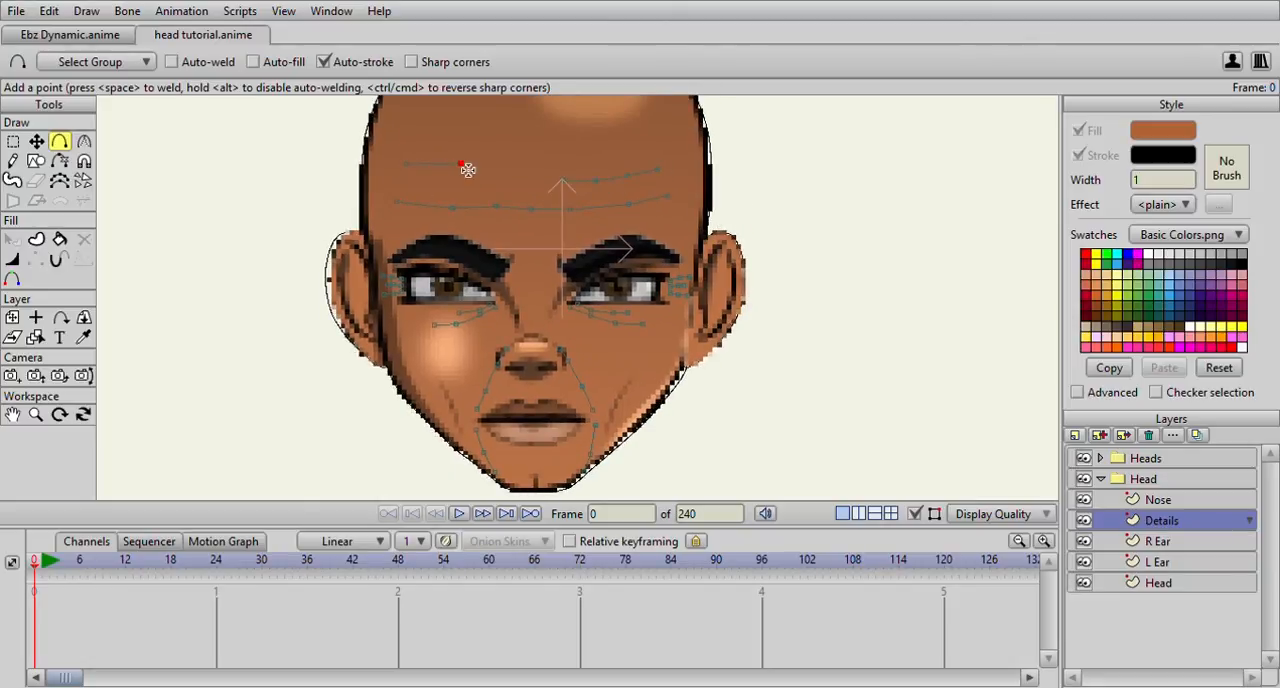
drag(470, 172, 632, 161)
drag(420, 185, 452, 187)
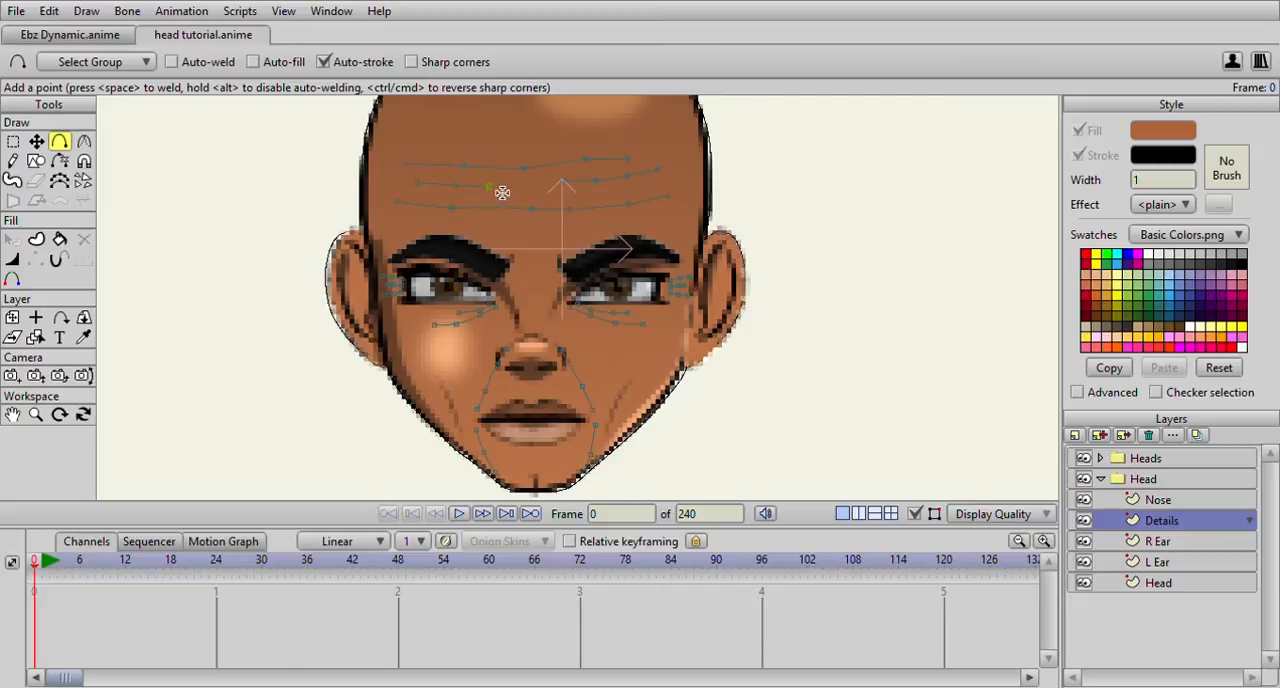
Adjust the points at the end of the uppermost forehead wrinkle
scroll(560, 196, down, 3)
scroll(632, 205, down, 2)
scroll(632, 205, up, 5)
key(t)
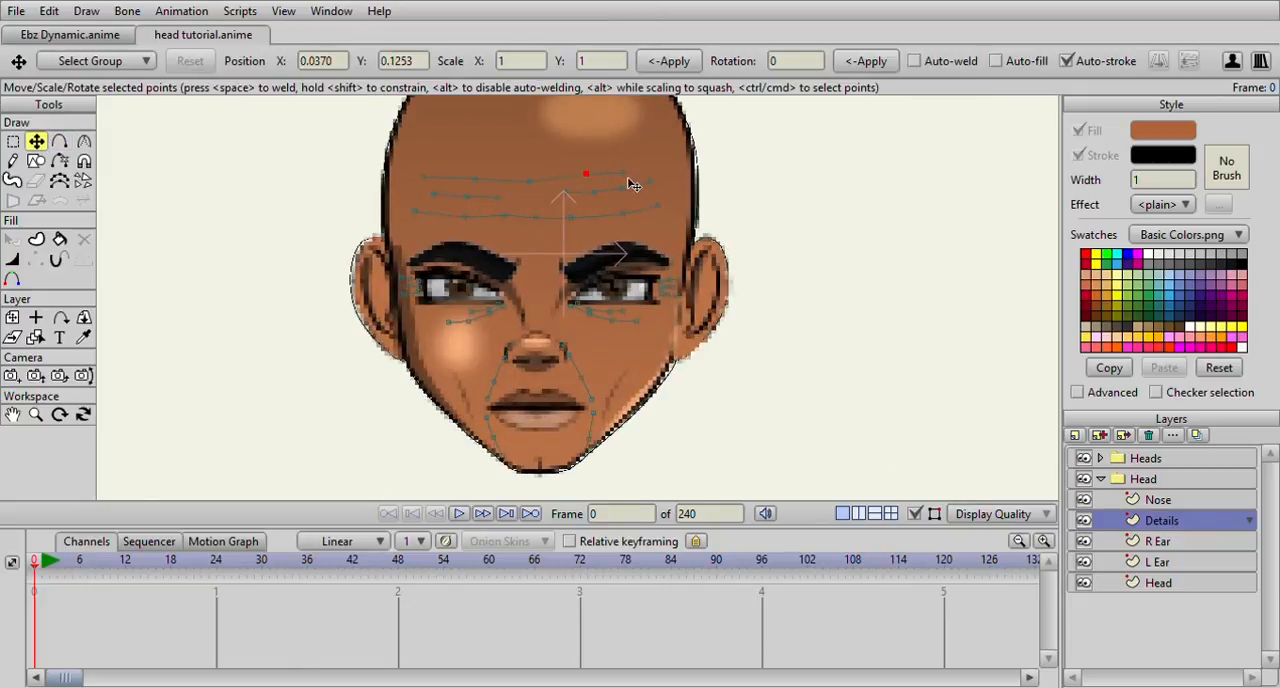
scroll(630, 195, down, 2)
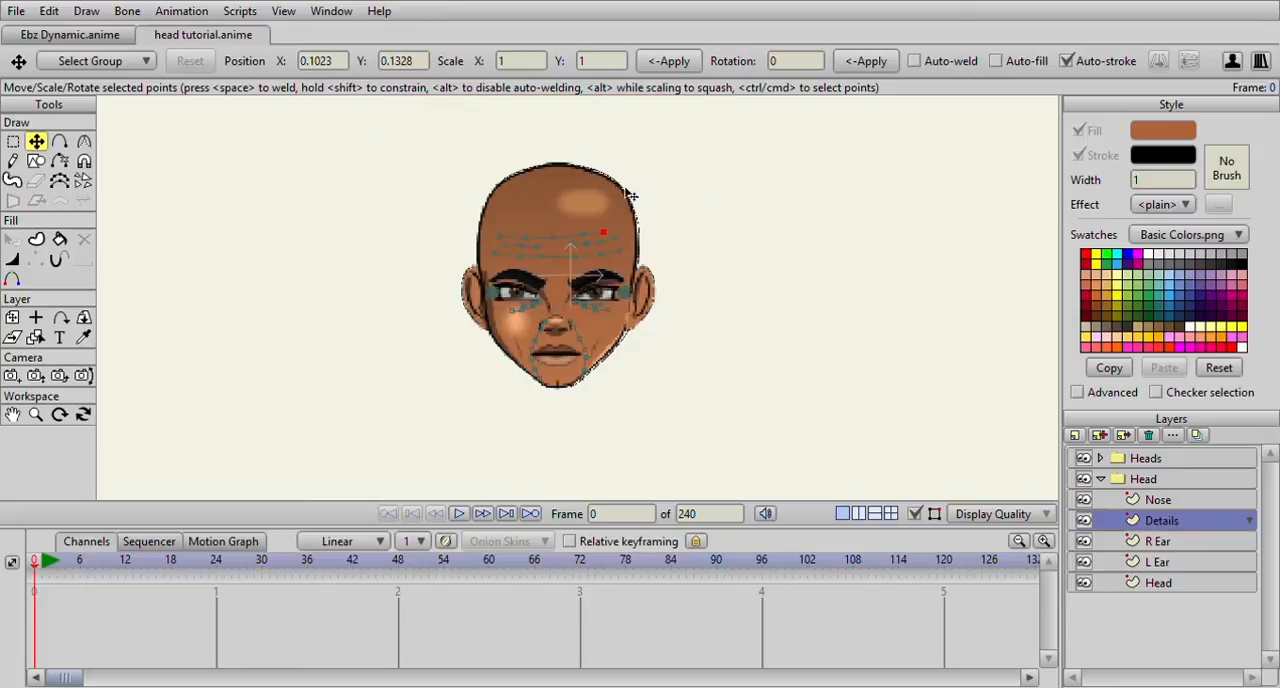
Trace two short curved frown lines between the eyebrows, mirroring each other
click(59, 141)
scroll(388, 200, up, 3)
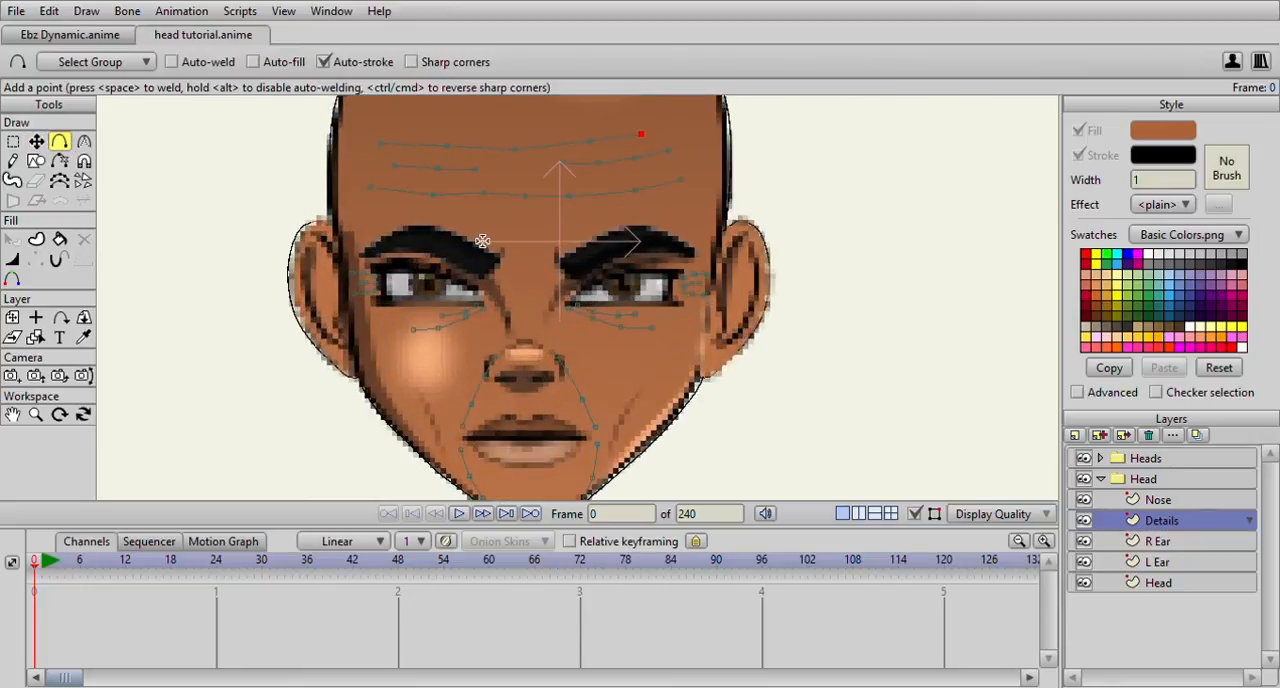
scroll(482, 240, up, 5)
drag(445, 169, 488, 194)
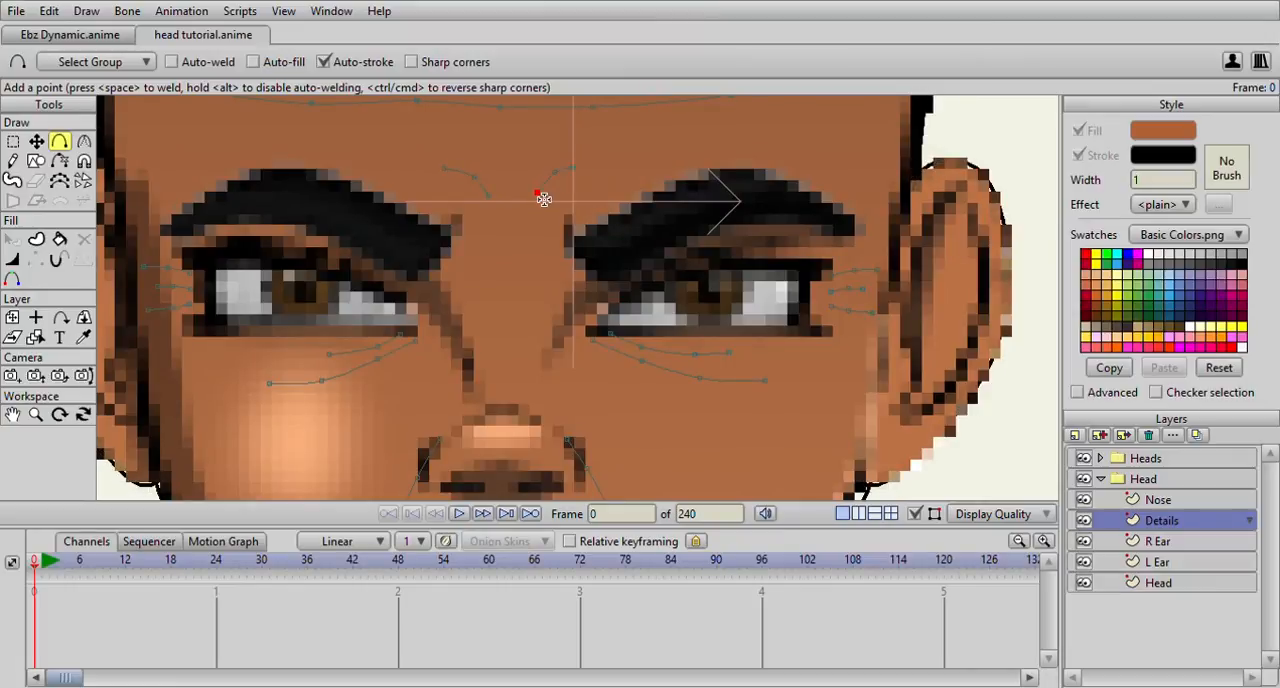
Trace a slanted crease on each lower cheek, following the reference lines outside the mouth
scroll(545, 201, down, 5)
scroll(574, 214, up, 2)
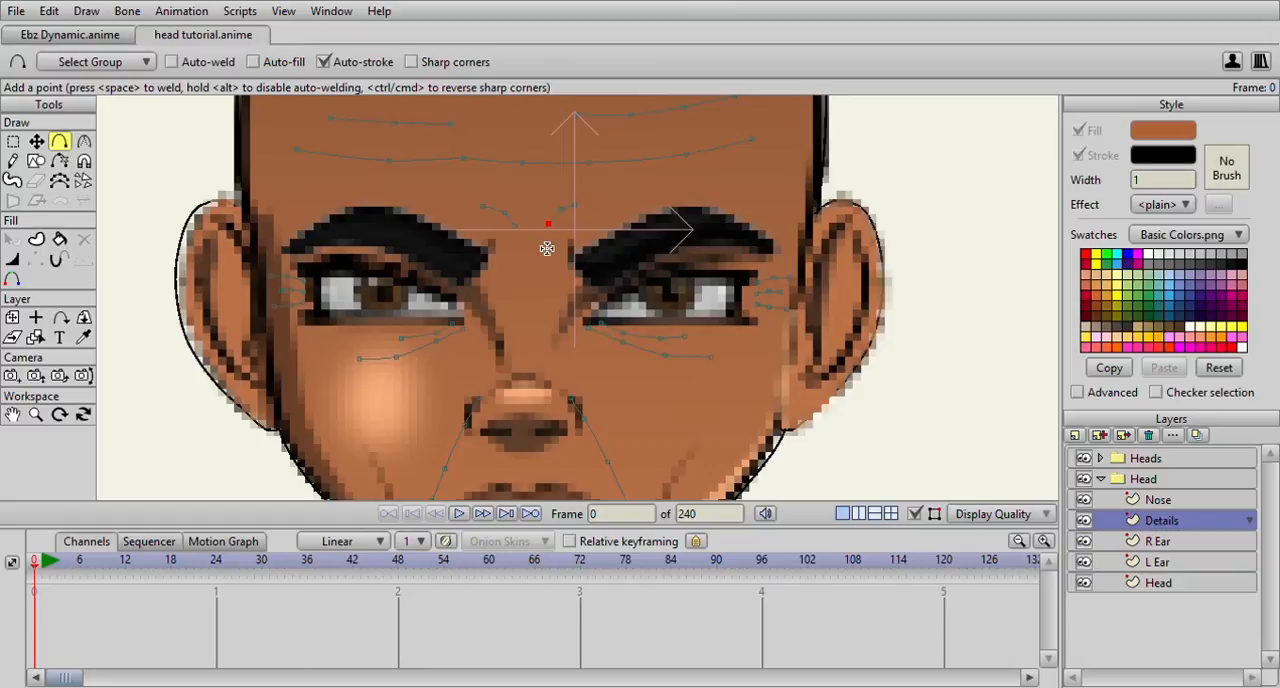
scroll(547, 248, up, 3)
scroll(547, 248, down, 2)
scroll(504, 179, down, 4)
scroll(506, 180, up, 4)
drag(574, 232, 477, 163)
scroll(477, 164, up, 1)
scroll(521, 200, down, 2)
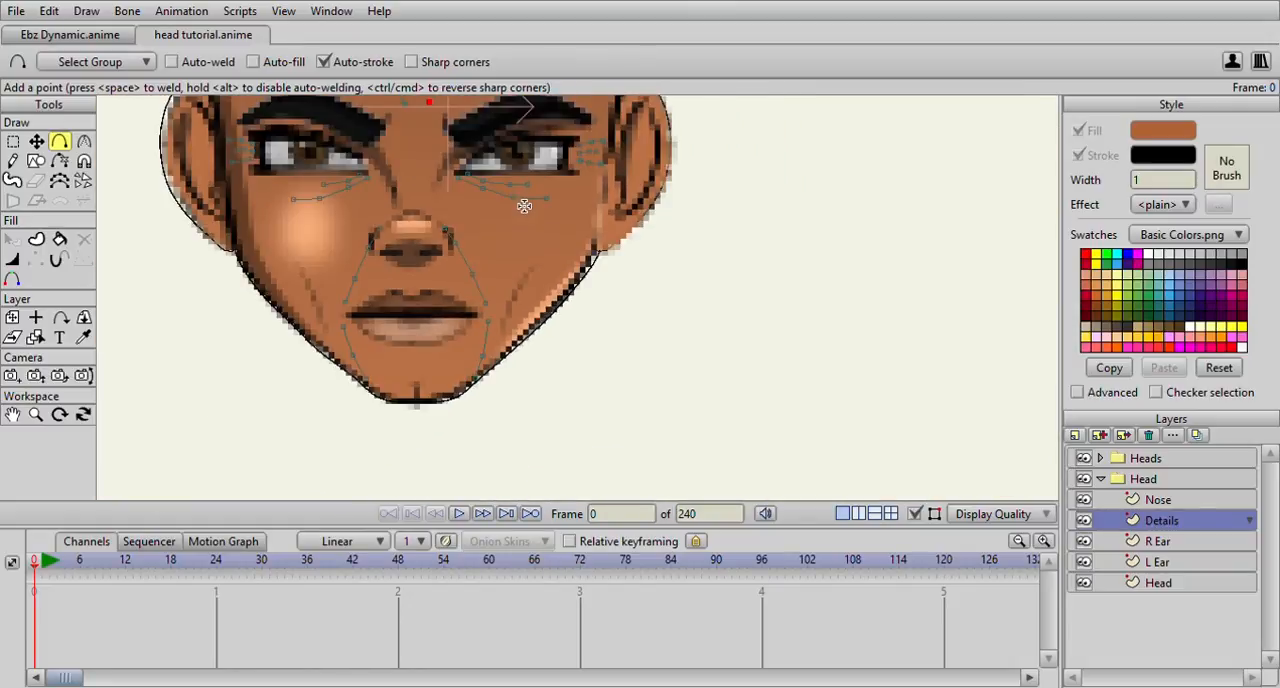
scroll(524, 205, down, 1)
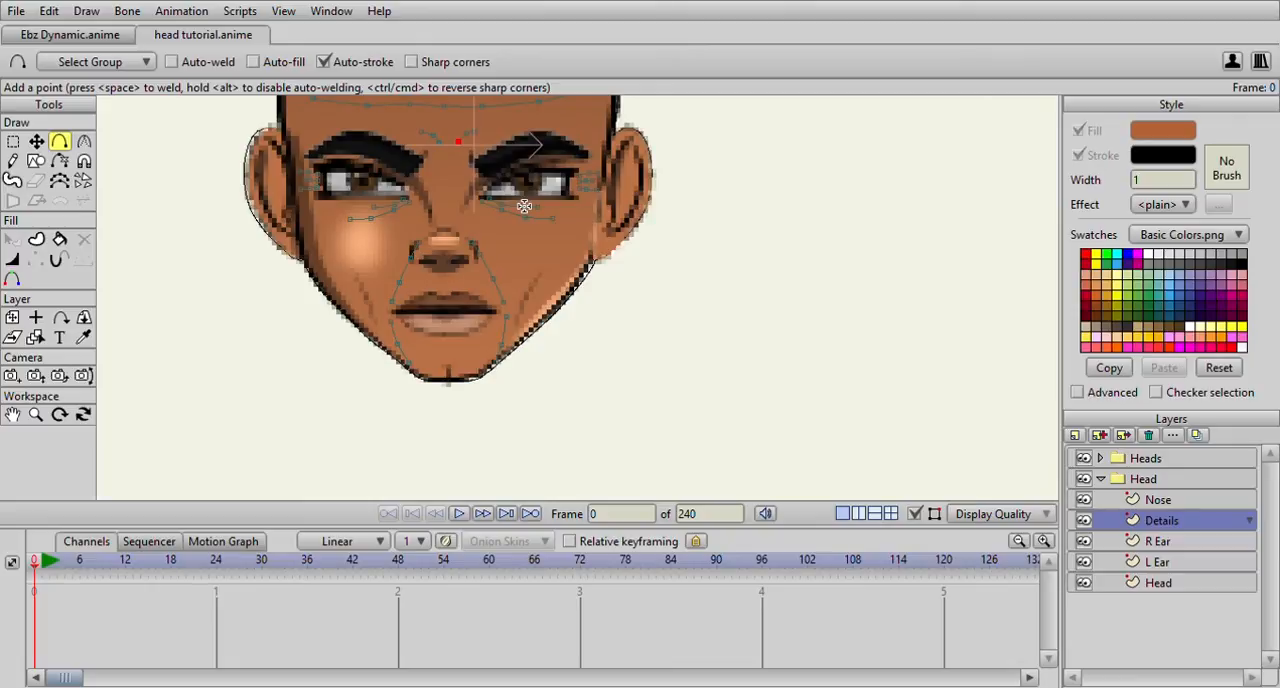
drag(550, 268, 521, 314)
drag(345, 272, 383, 312)
Check the traced lines against the reference face, and hide the Heads group to examine the detail lines on their own
scroll(384, 311, down, 1)
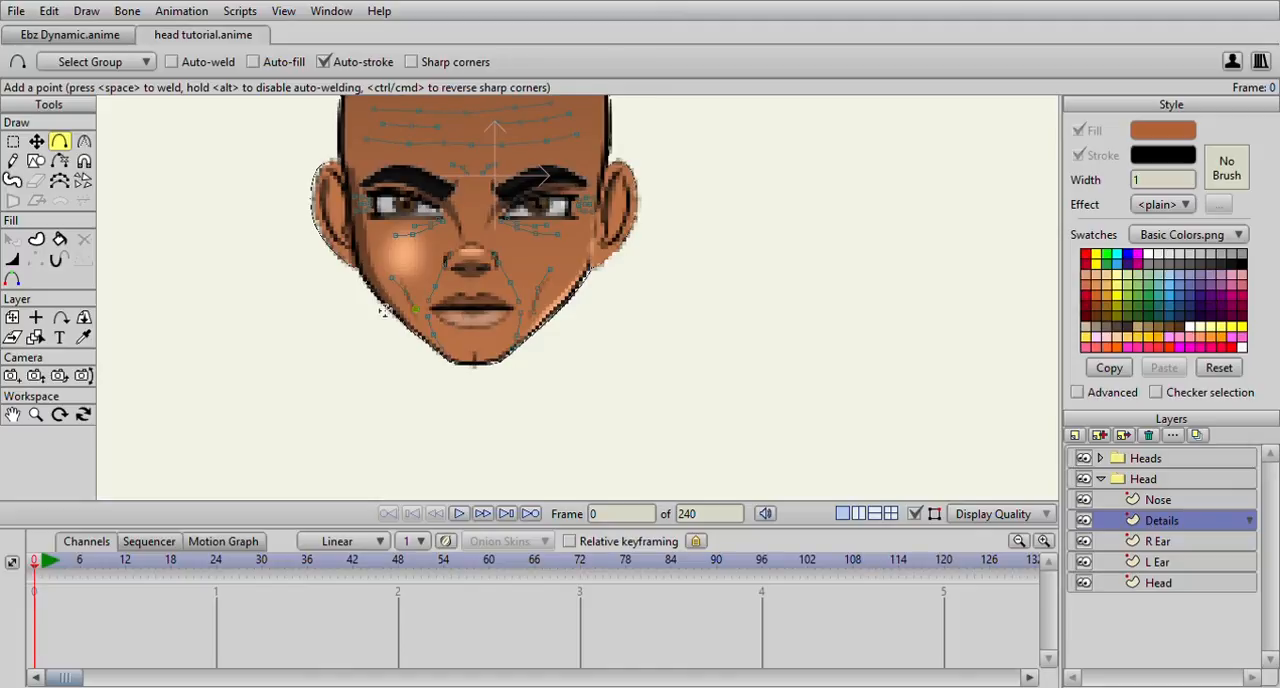
scroll(384, 311, down, 1)
scroll(384, 311, down, 1)
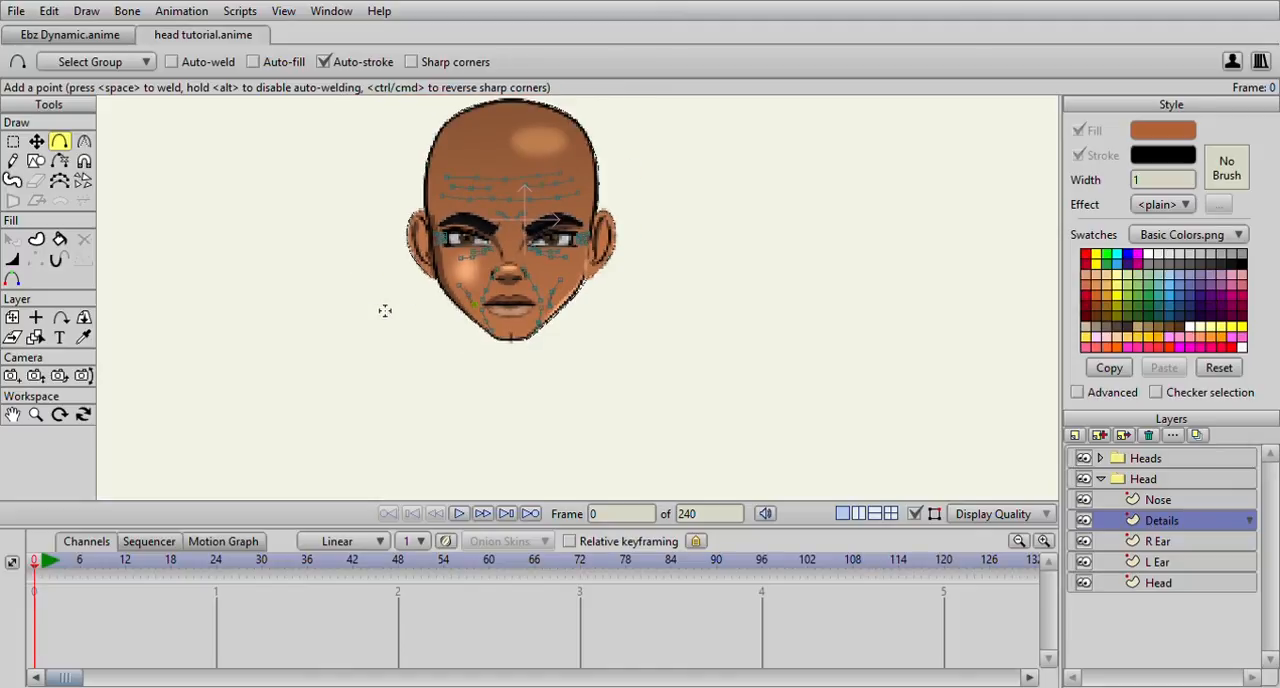
scroll(384, 311, up, 3)
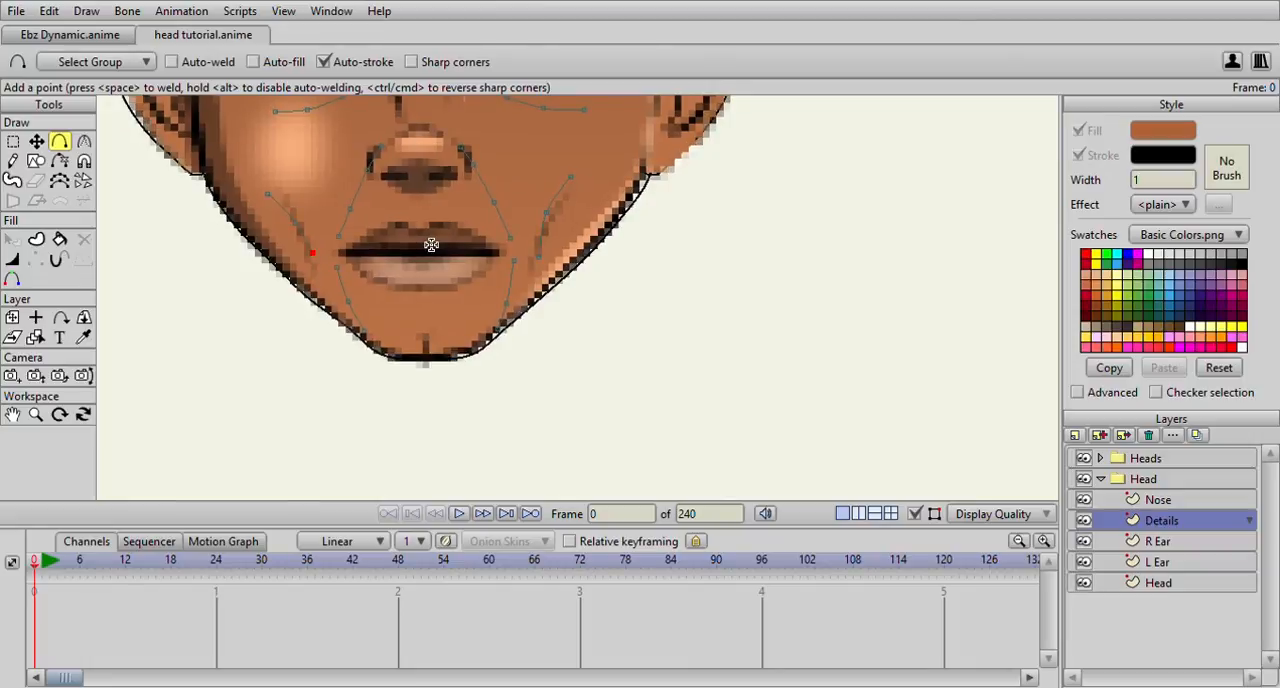
scroll(431, 245, down, 1)
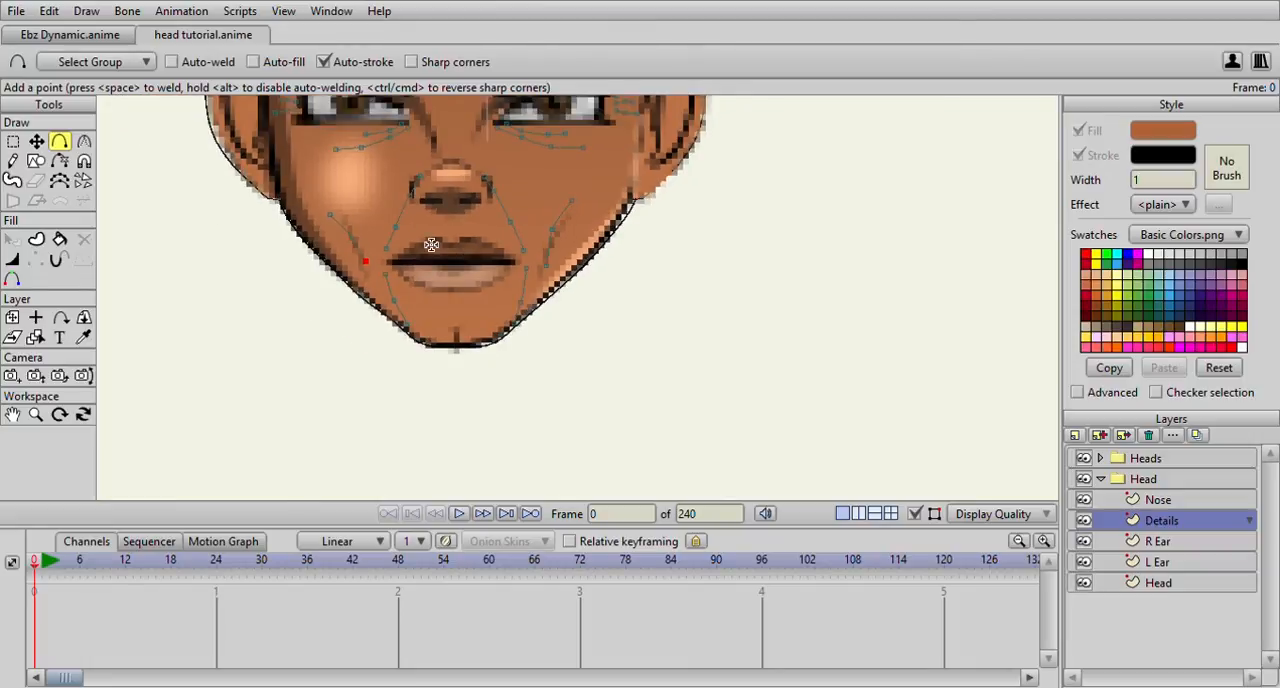
drag(443, 208, 482, 376)
scroll(482, 376, down, 4)
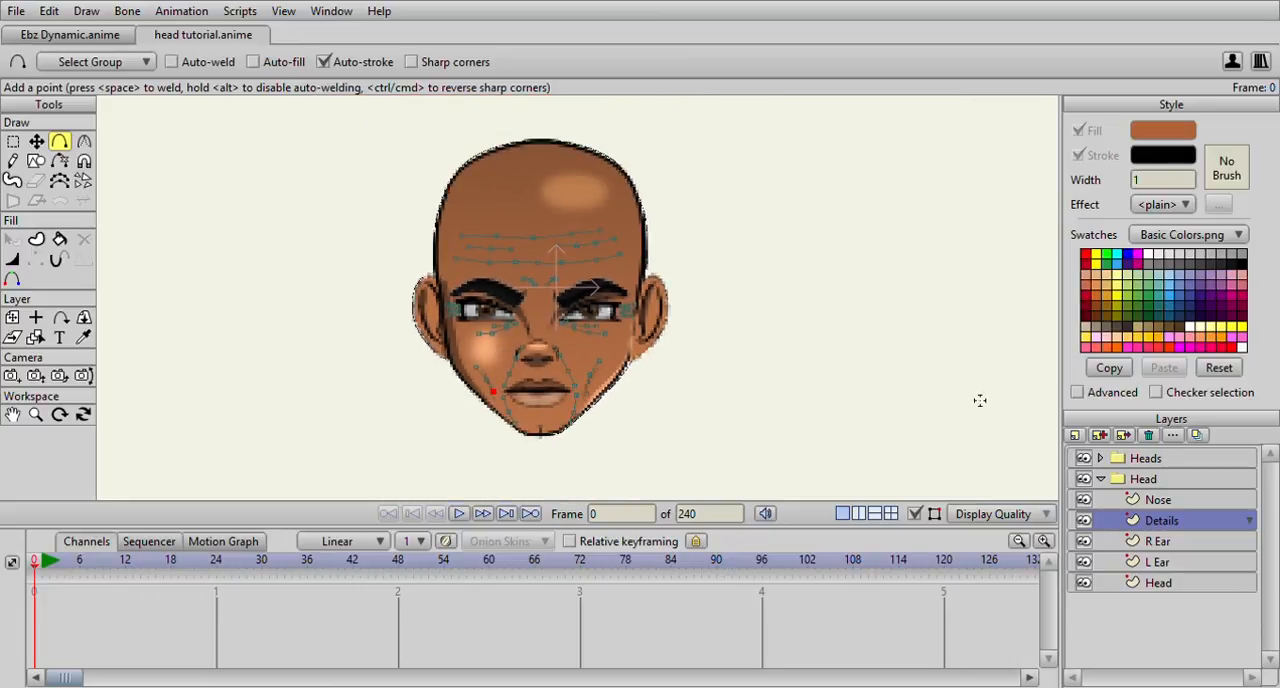
click(1084, 458)
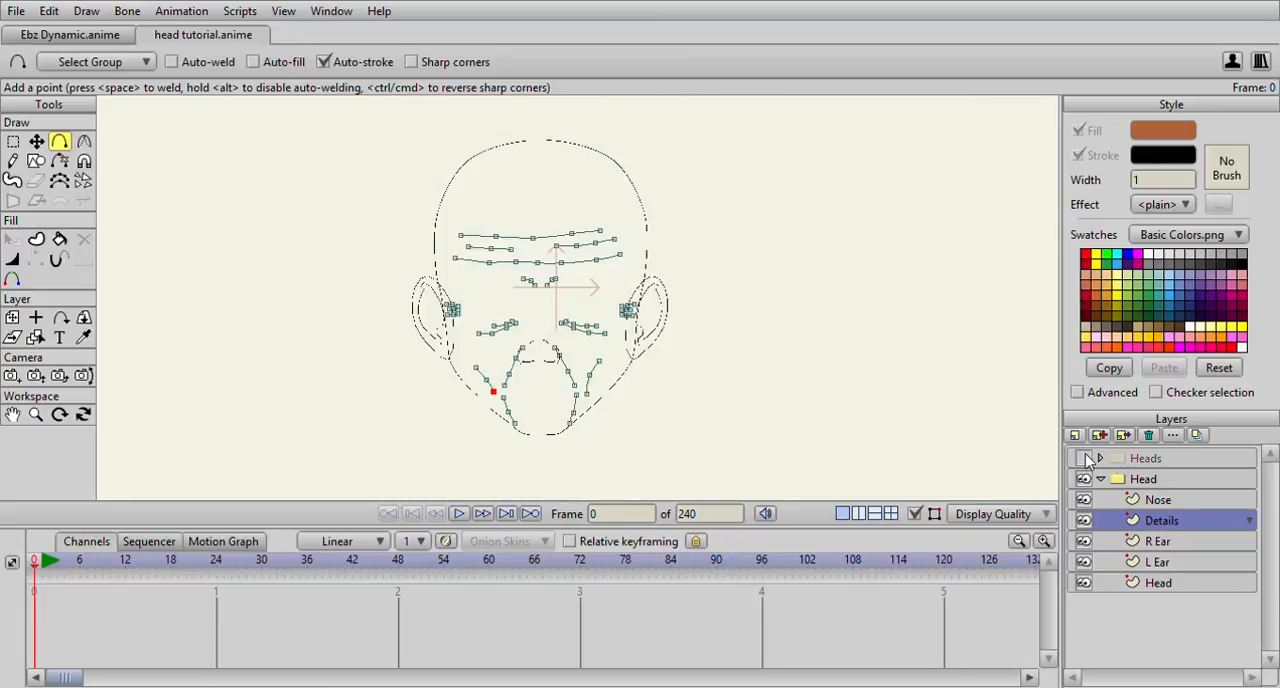
Examine the traced detail lines on their own, and show the Heads reference group again
scroll(692, 310, down, 2)
scroll(692, 310, up, 4)
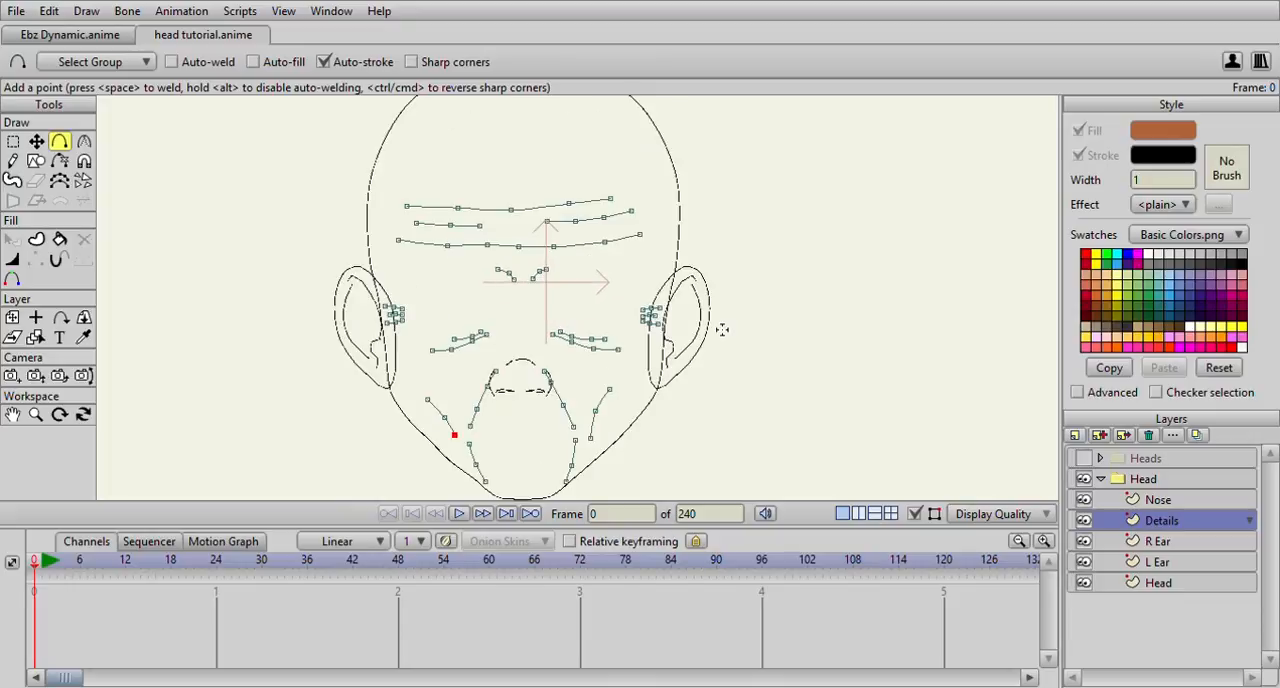
scroll(760, 325, down, 3)
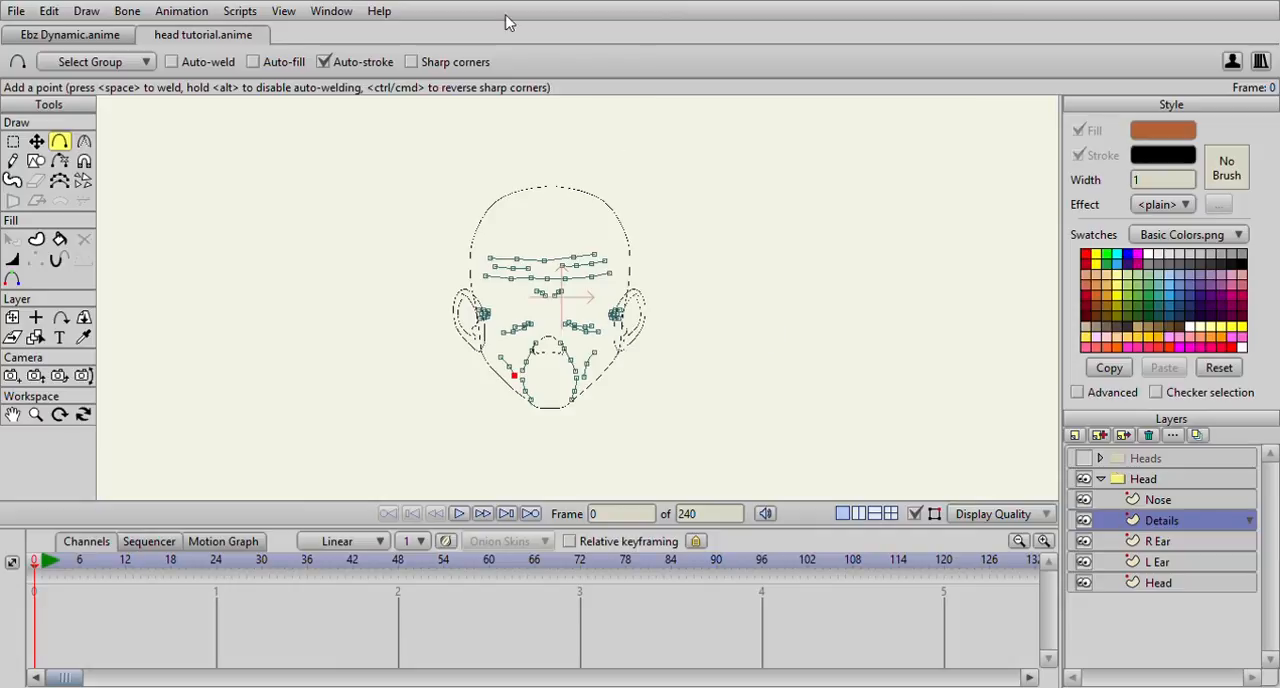
scroll(693, 287, down, 1)
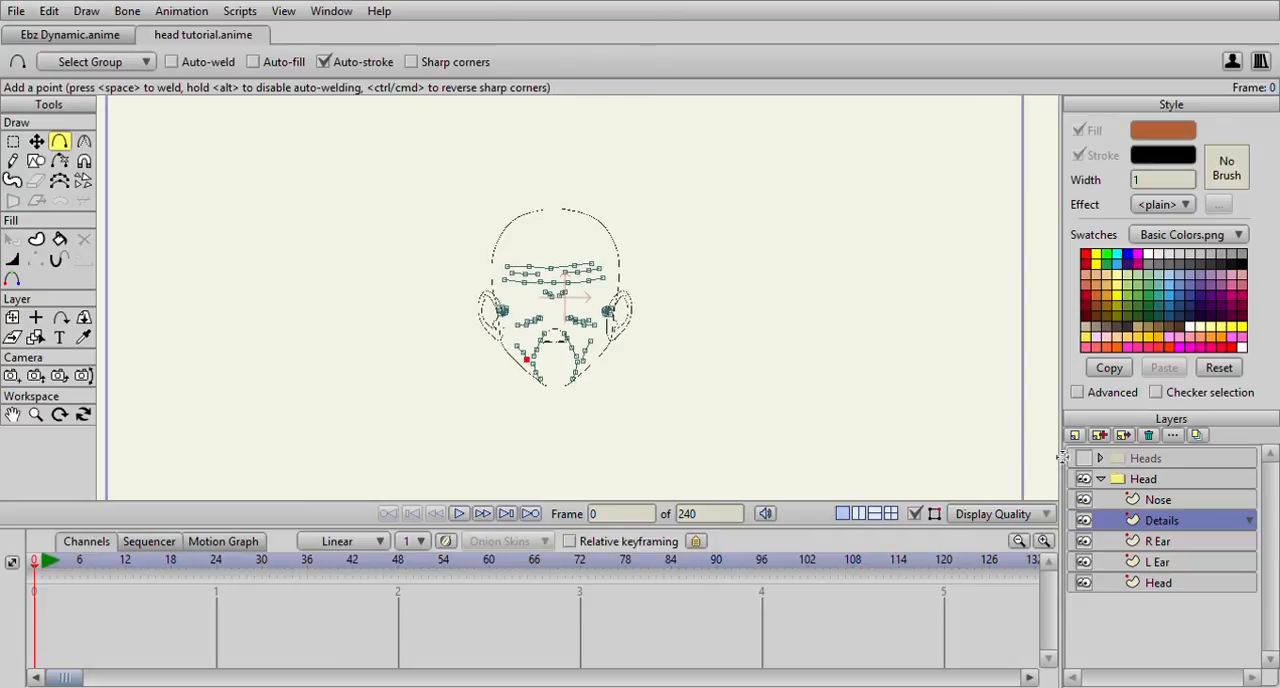
click(1084, 458)
scroll(614, 331, up, 2)
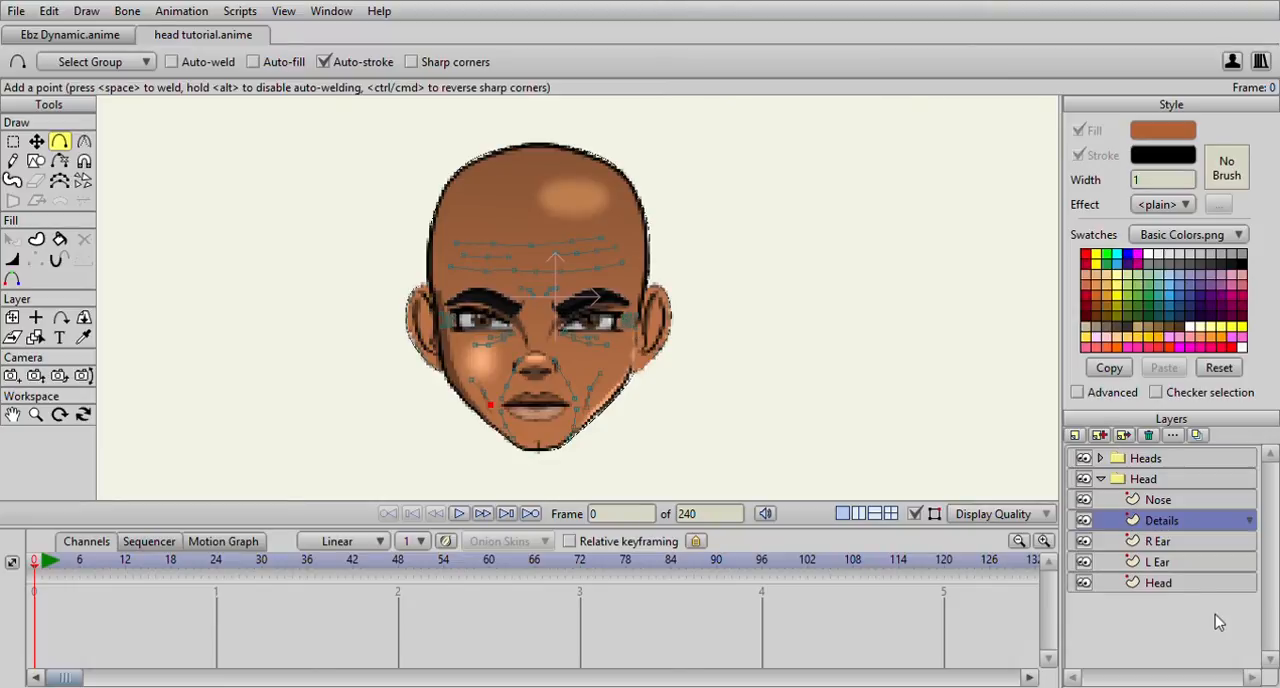
Create a shape with both fill and stroke from all the head outline's points on the Head layer, in brown with a black line
click(1174, 591)
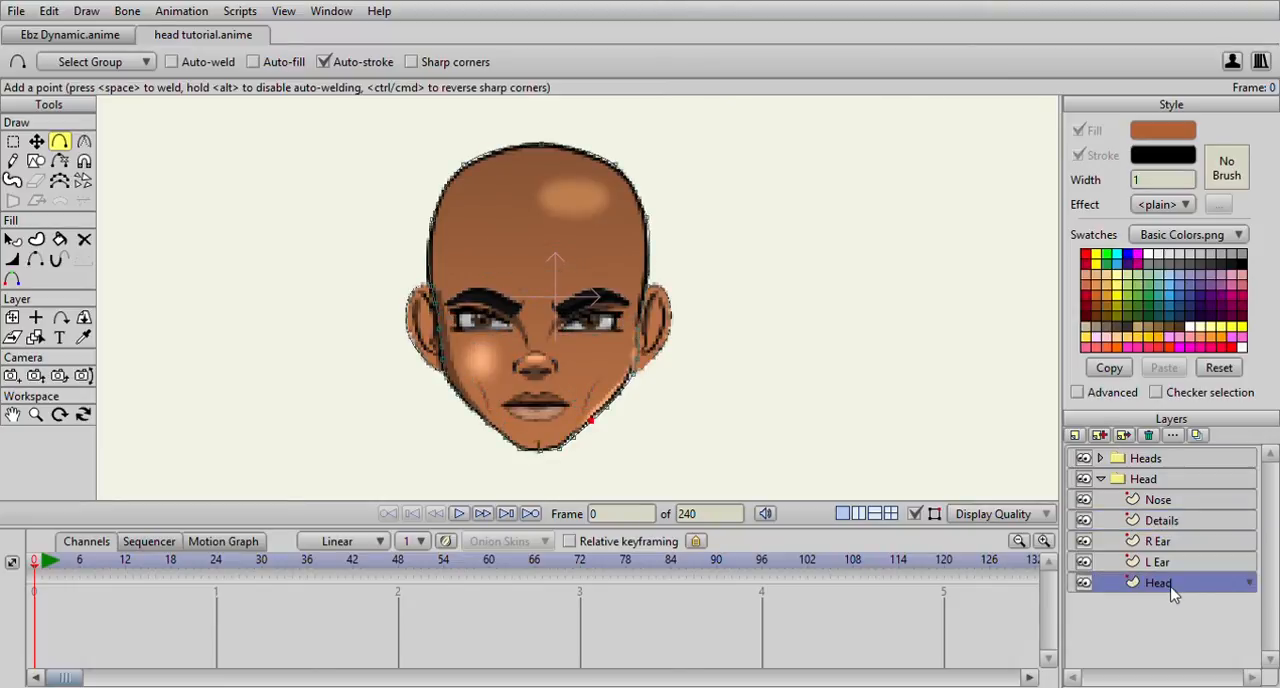
click(12, 141)
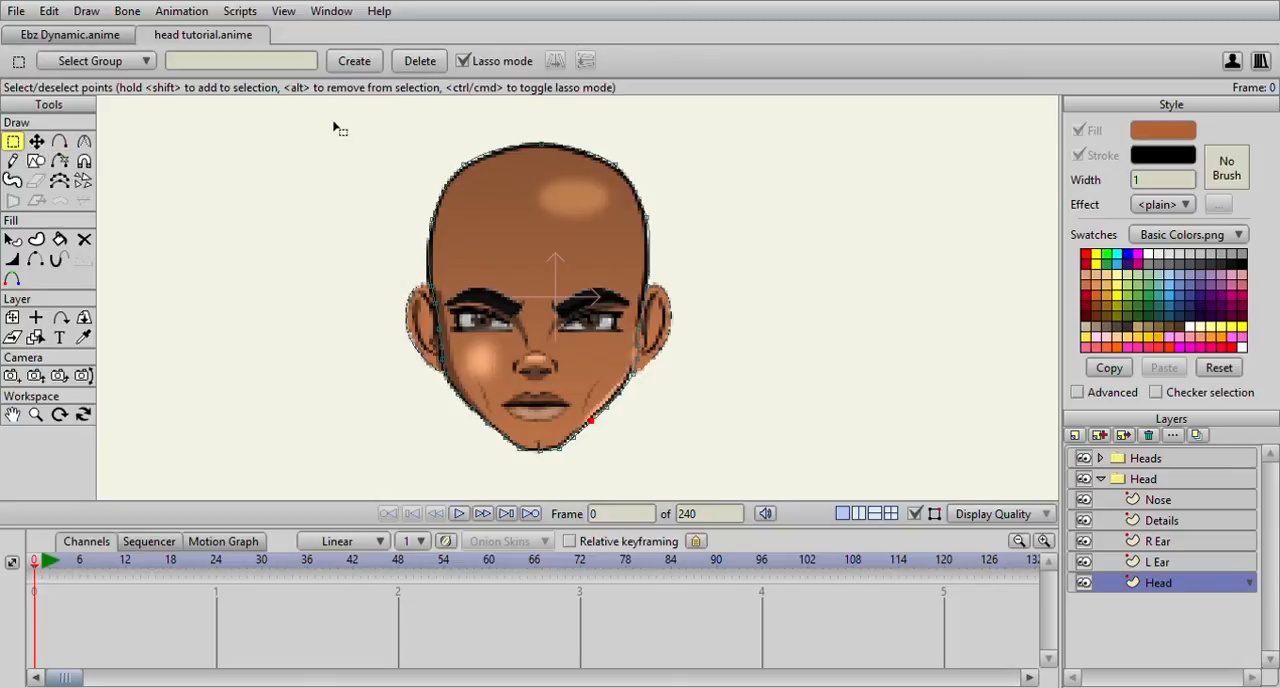
mouse_move(369, 131)
mouse_down()
mouse_move(342, 227)
mouse_move(356, 310)
mouse_move(448, 437)
mouse_move(608, 470)
mouse_move(712, 423)
mouse_move(742, 289)
mouse_move(672, 167)
mouse_move(544, 101)
mouse_move(418, 121)
mouse_move(348, 172)
mouse_up()
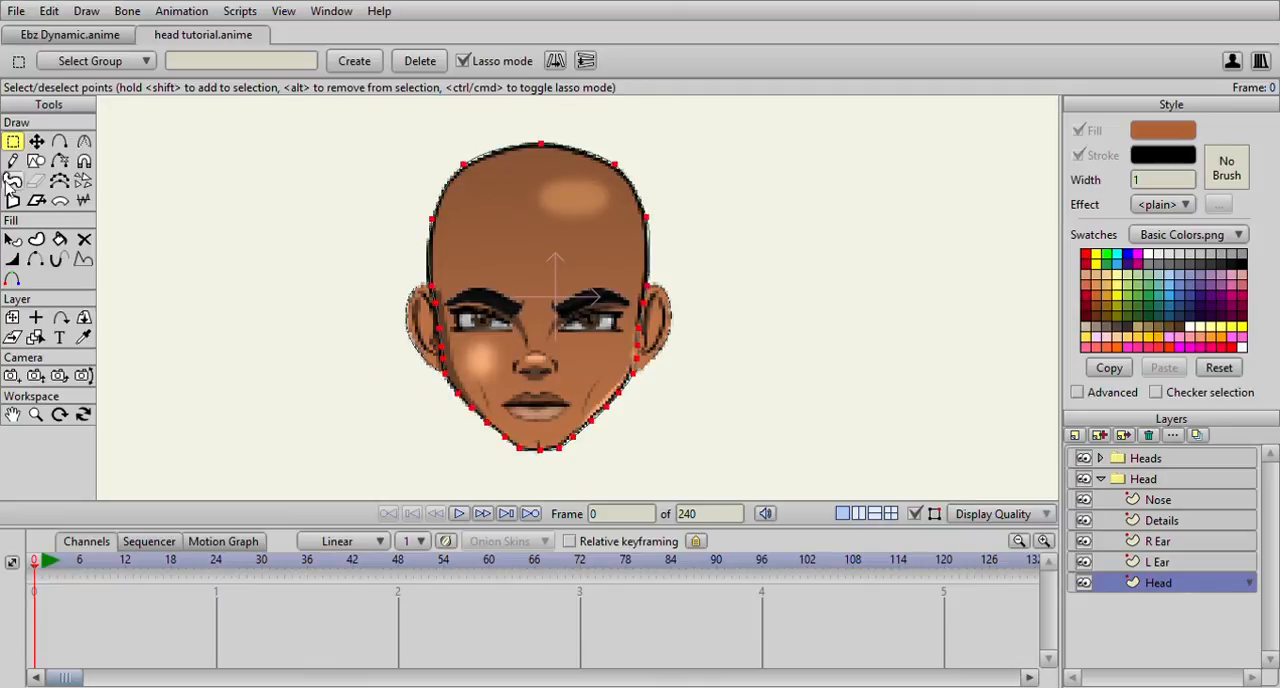
click(37, 241)
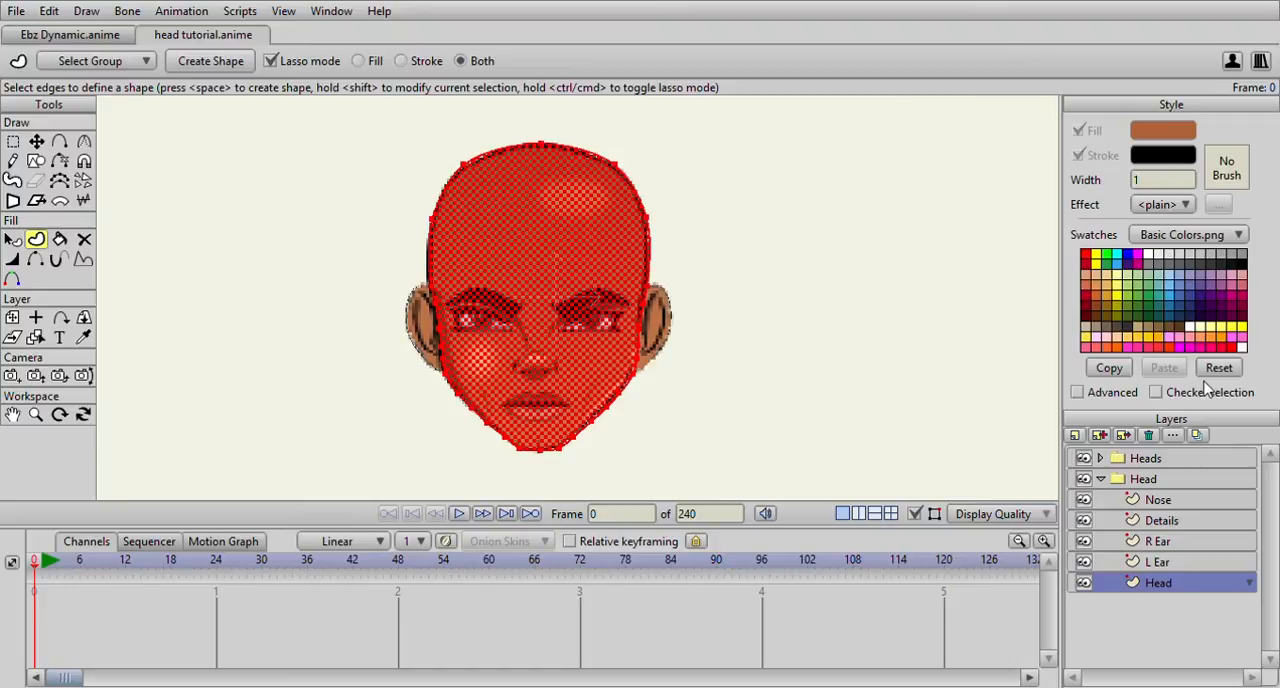
click(218, 60)
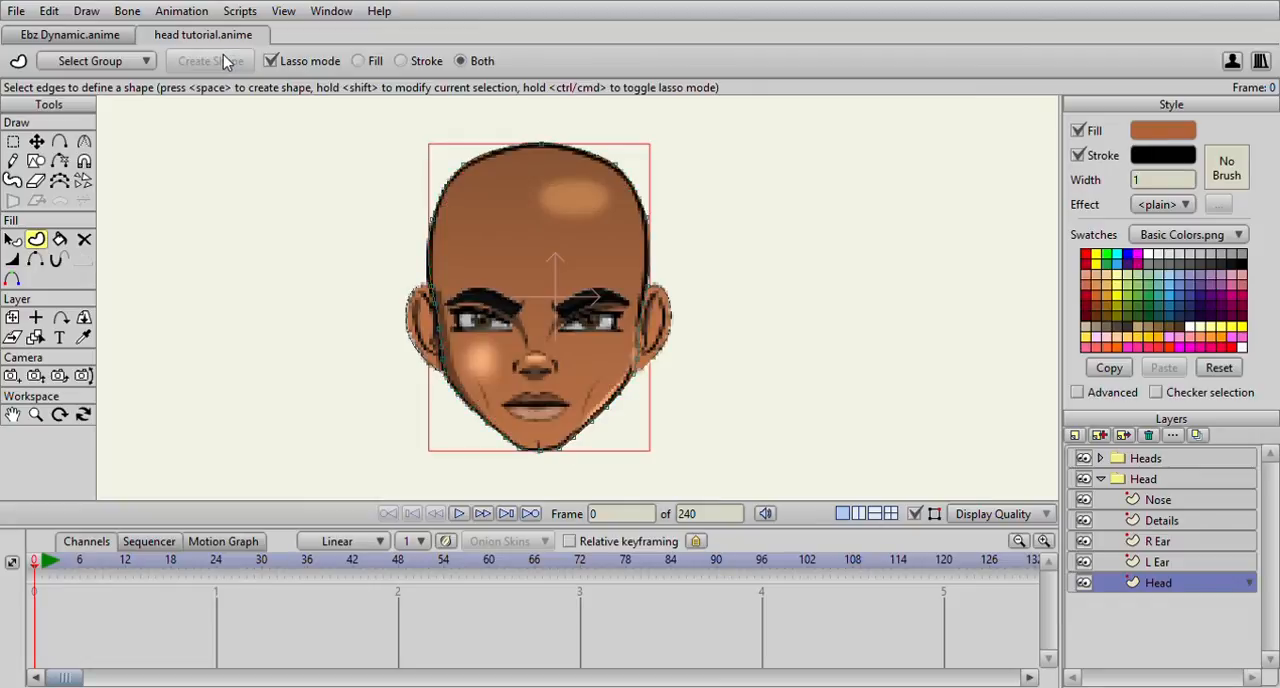
Hide the Heads reference group to inspect the filled head shape and its outline
click(1084, 458)
scroll(545, 277, up, 4)
scroll(550, 277, down, 2)
scroll(547, 280, up, 4)
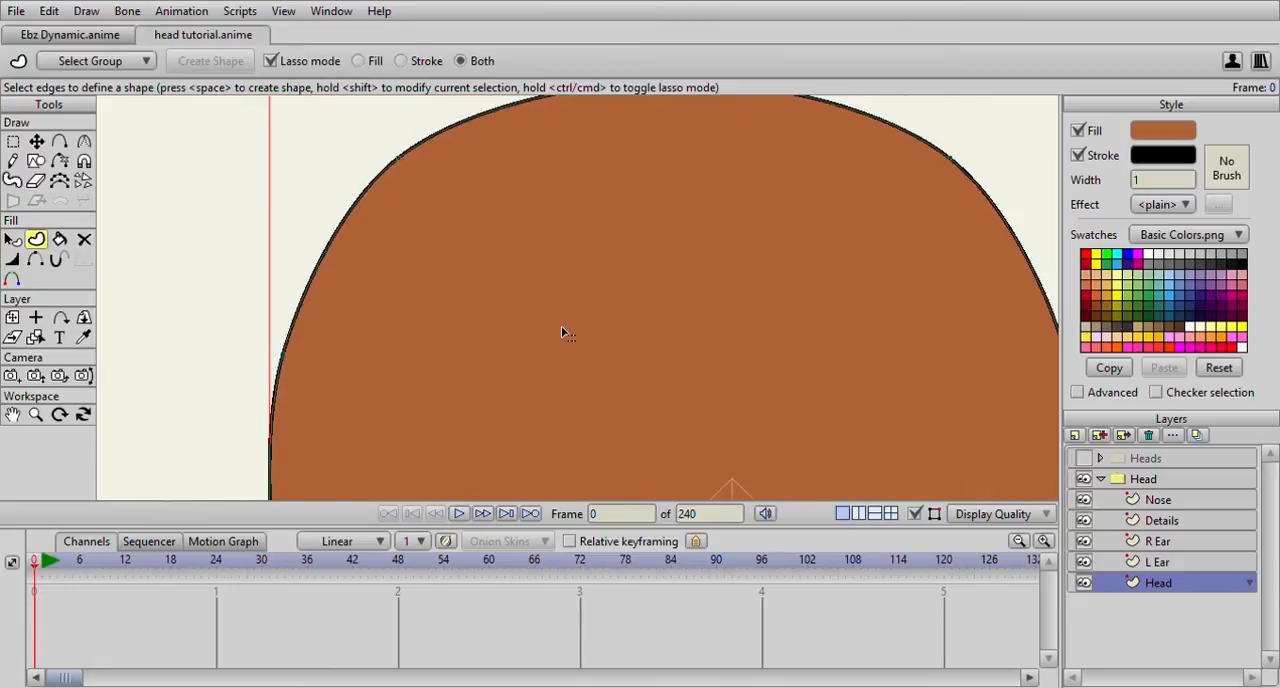
scroll(545, 300, down, 2)
Use the Line Width tool to set the outline's width to 222 percent at the skull's upper-left curve
click(12, 259)
scroll(523, 309, down, 3)
scroll(720, 236, down, 1)
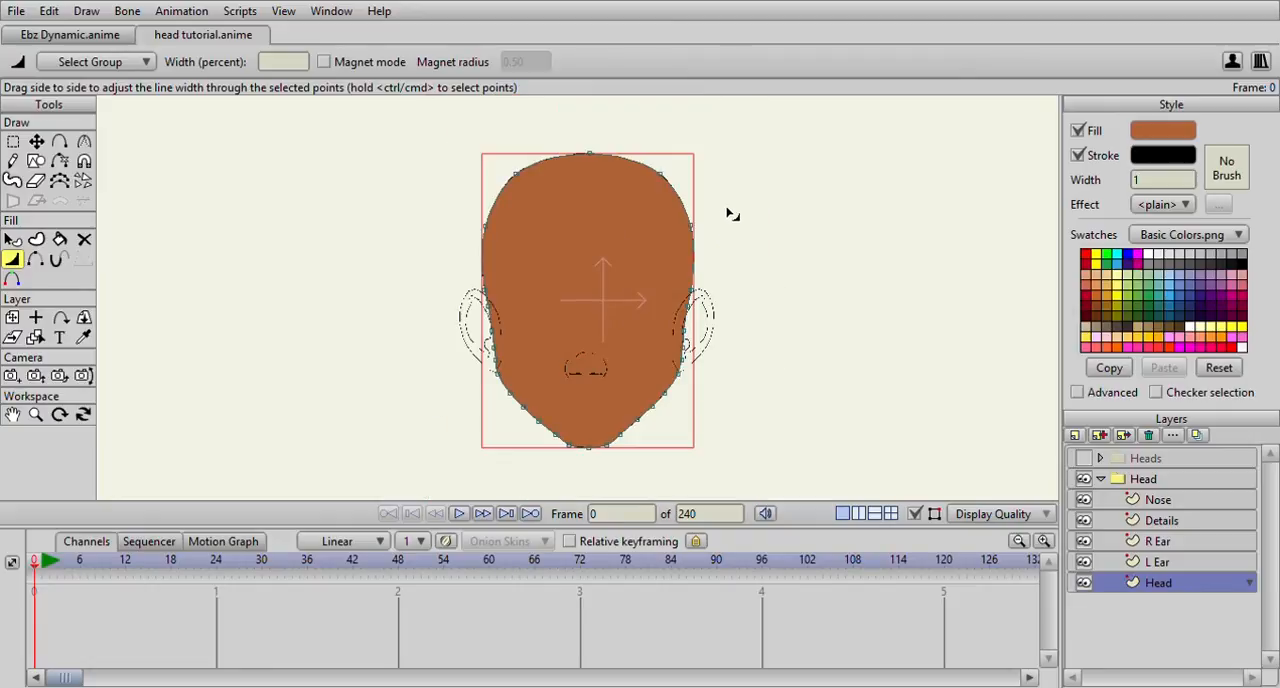
scroll(722, 218, up, 2)
scroll(654, 290, down, 2)
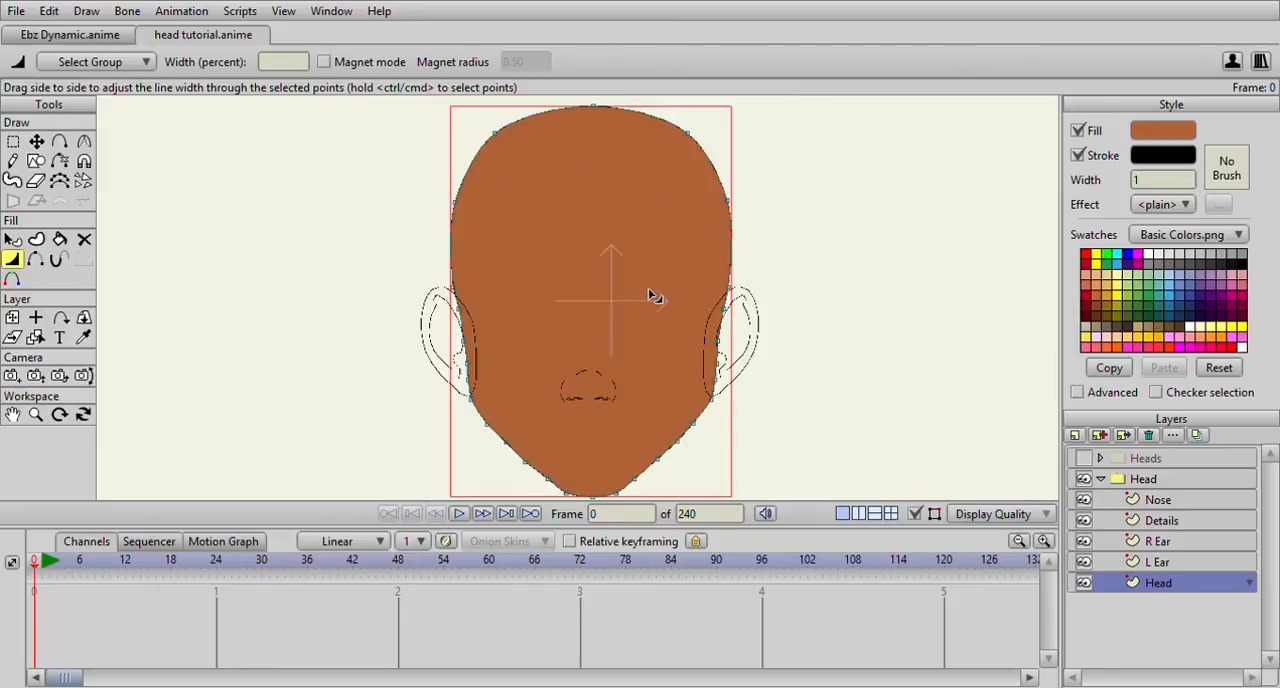
scroll(533, 270, up, 3)
drag(478, 169, 512, 223)
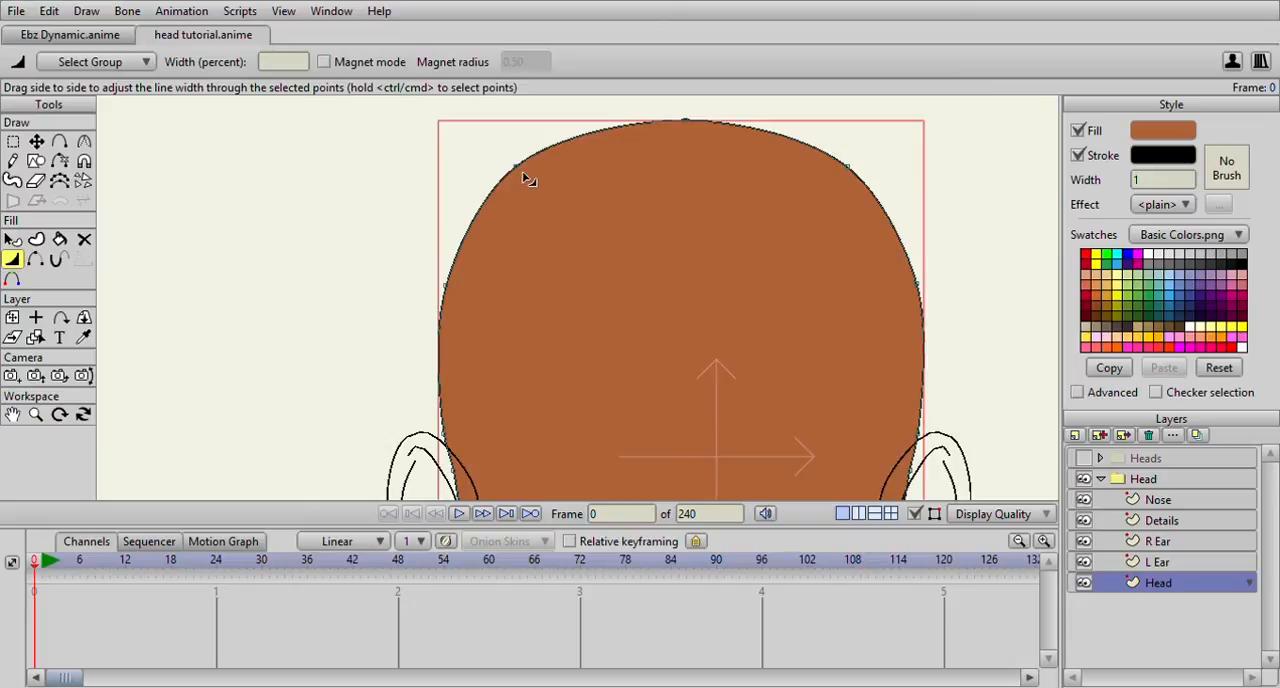
drag(517, 173, 578, 199)
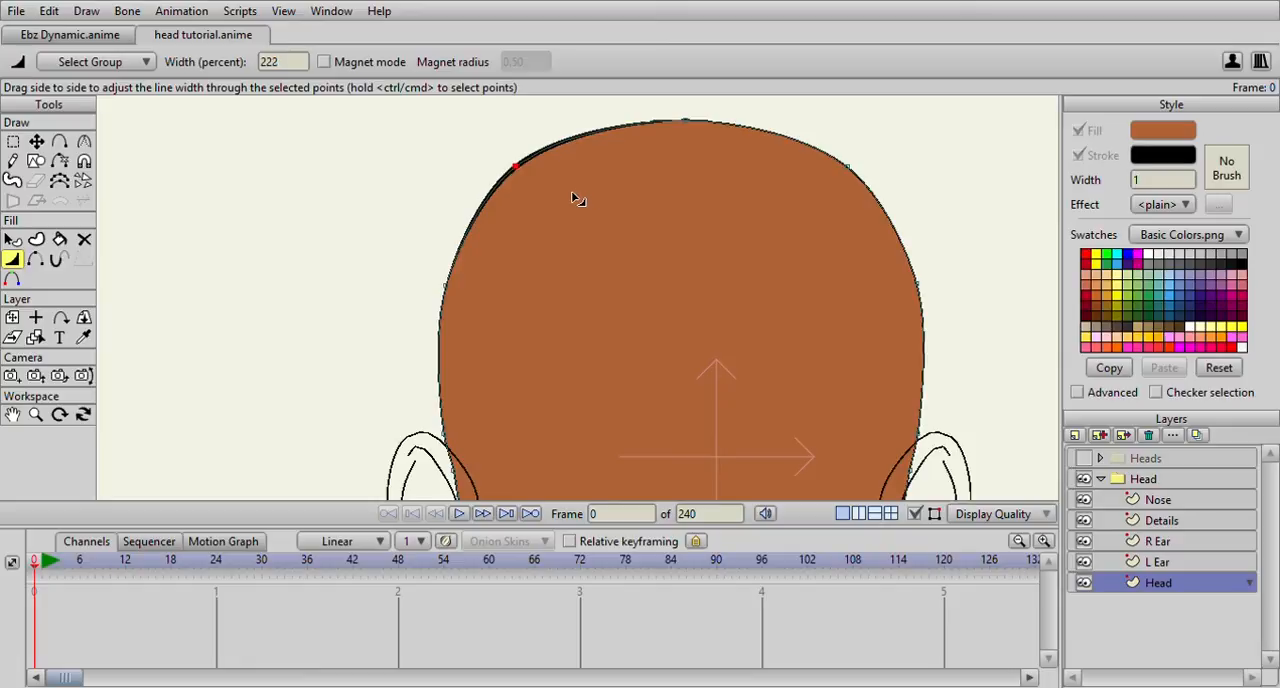
Vary the outline's width from the crown down the skull's right side, setting 128 percent at the top of the right ear
click(684, 121)
drag(919, 292, 913, 238)
drag(787, 142, 812, 227)
drag(938, 317, 977, 322)
drag(953, 315, 879, 138)
click(874, 293)
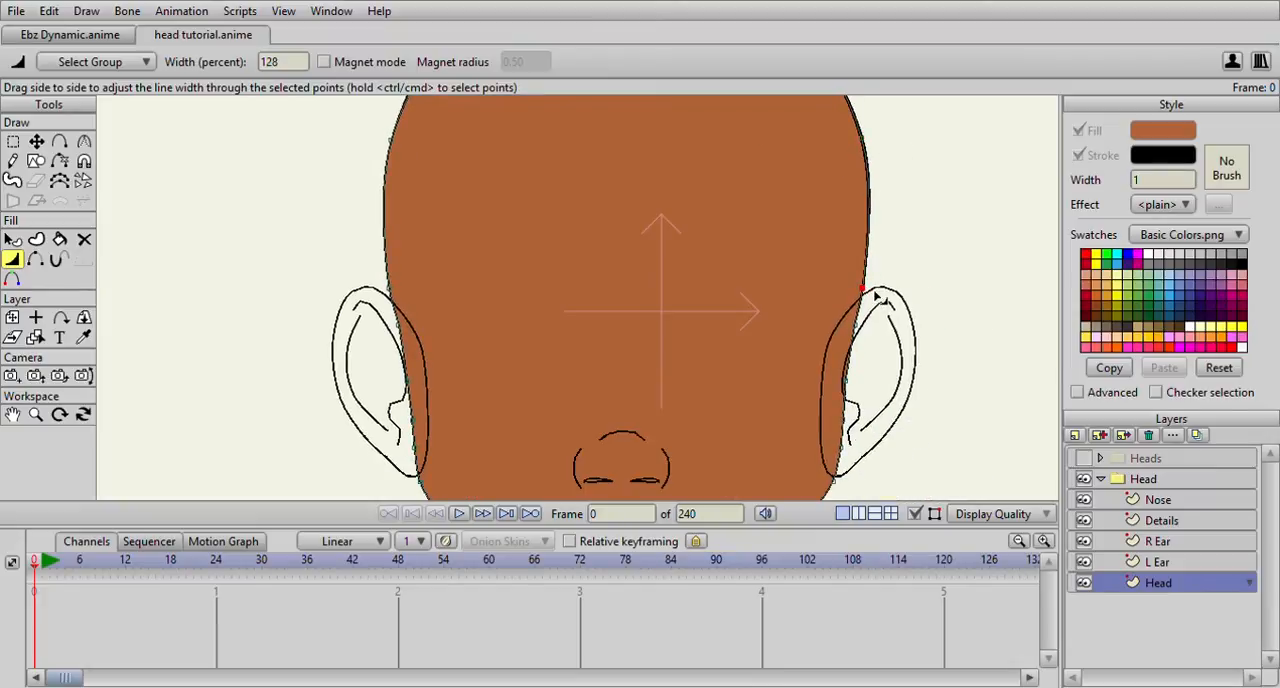
Adjust the outline's width beside the right ear and along the upper right jaw, with 168 percent on the jaw and 200 percent below the ear
drag(853, 328, 866, 335)
drag(875, 332, 884, 245)
click(862, 295)
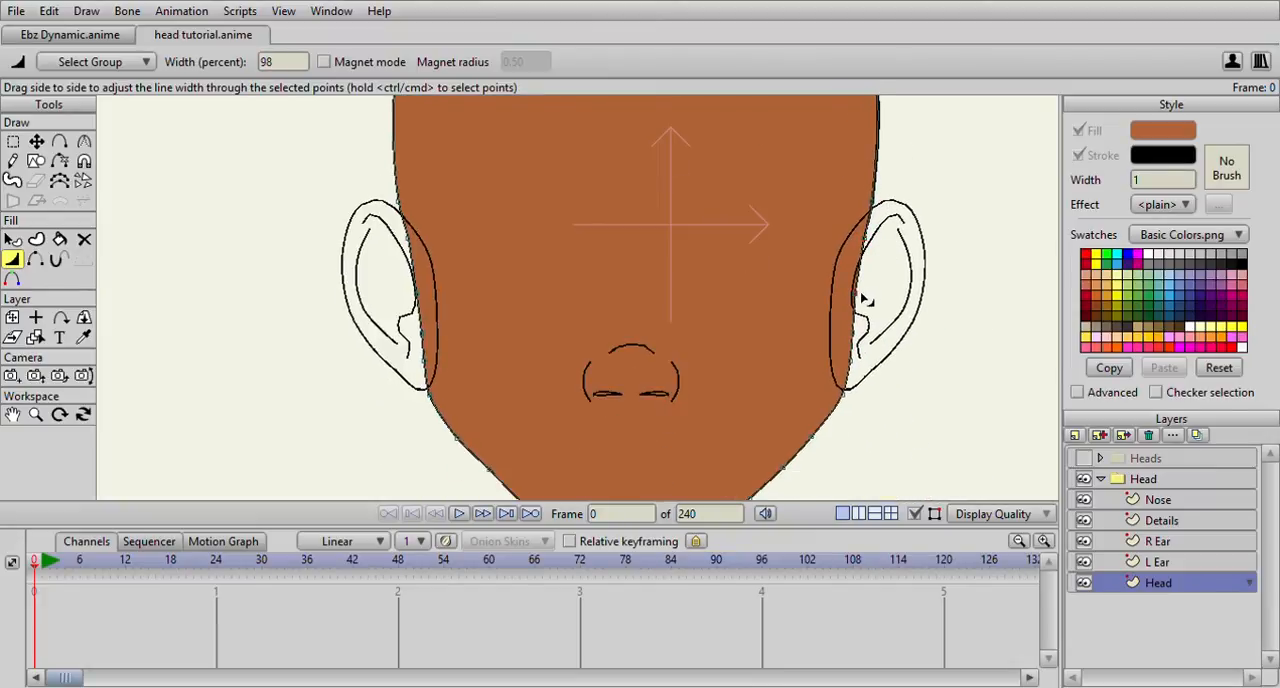
drag(866, 332, 885, 339)
drag(858, 380, 907, 330)
drag(839, 362, 869, 369)
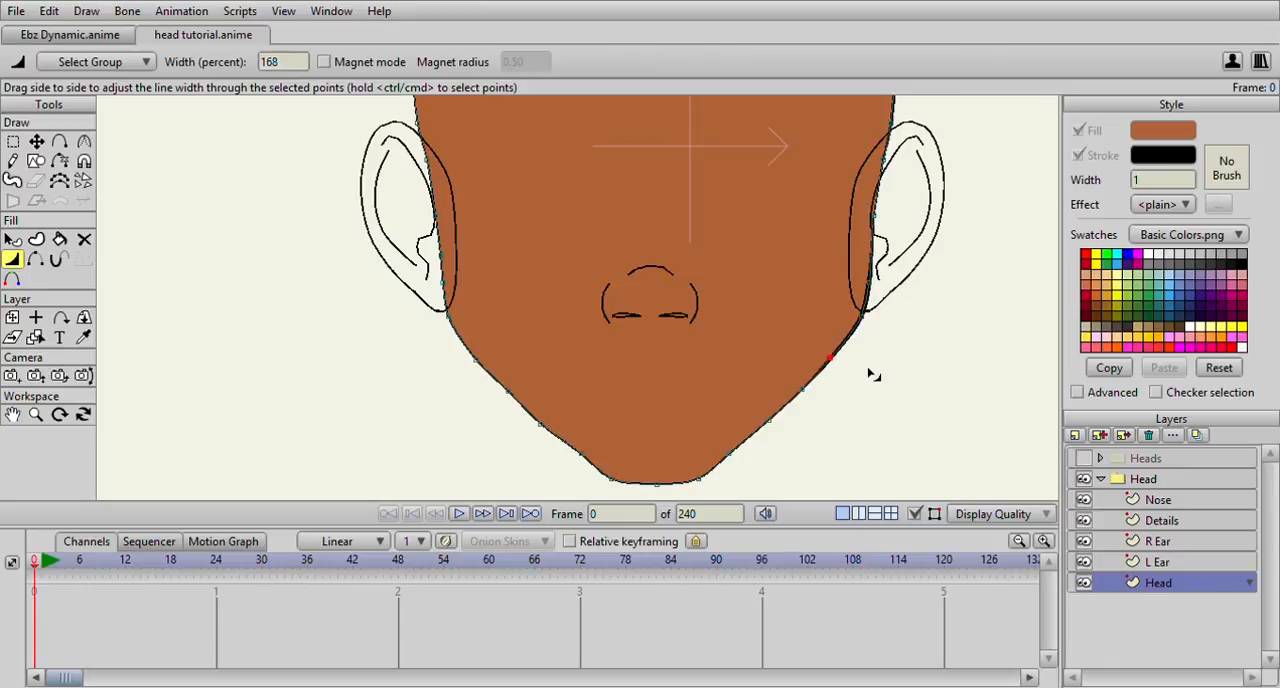
drag(808, 398, 876, 253)
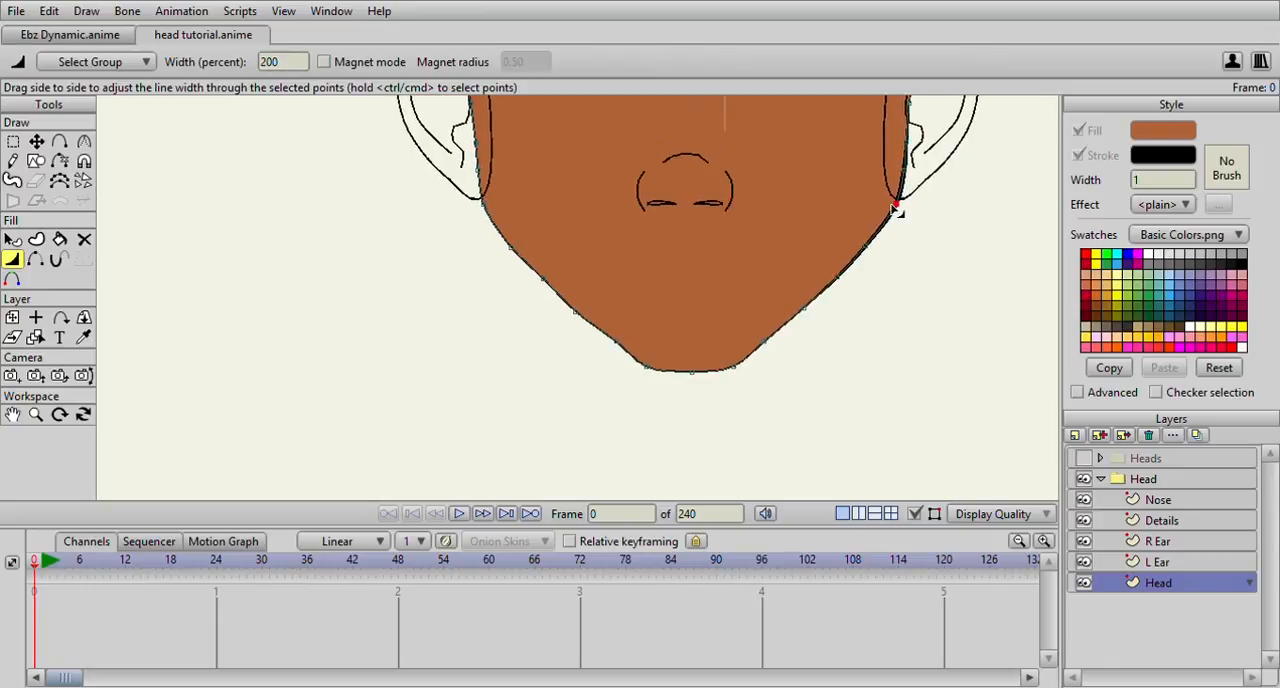
drag(892, 205, 893, 136)
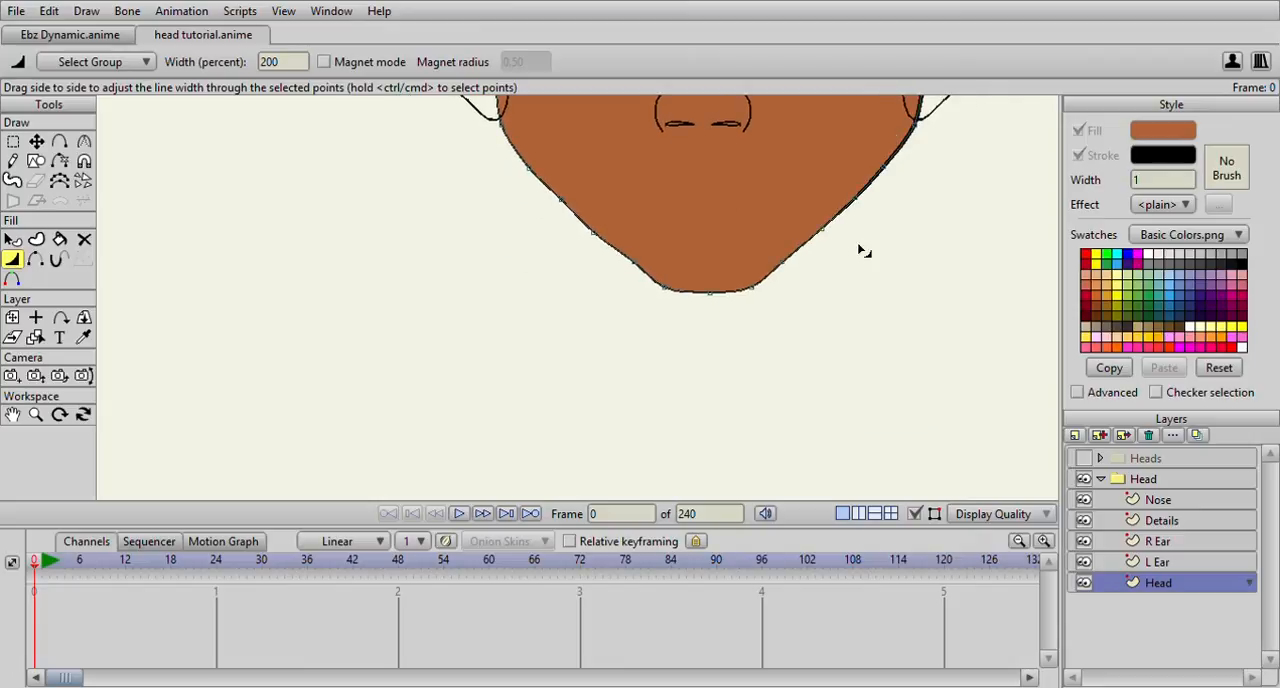
Adjust the outline's width along the chin, setting 128 percent at its middle point
drag(777, 267, 791, 274)
drag(640, 272, 722, 295)
scroll(722, 295, down, 3)
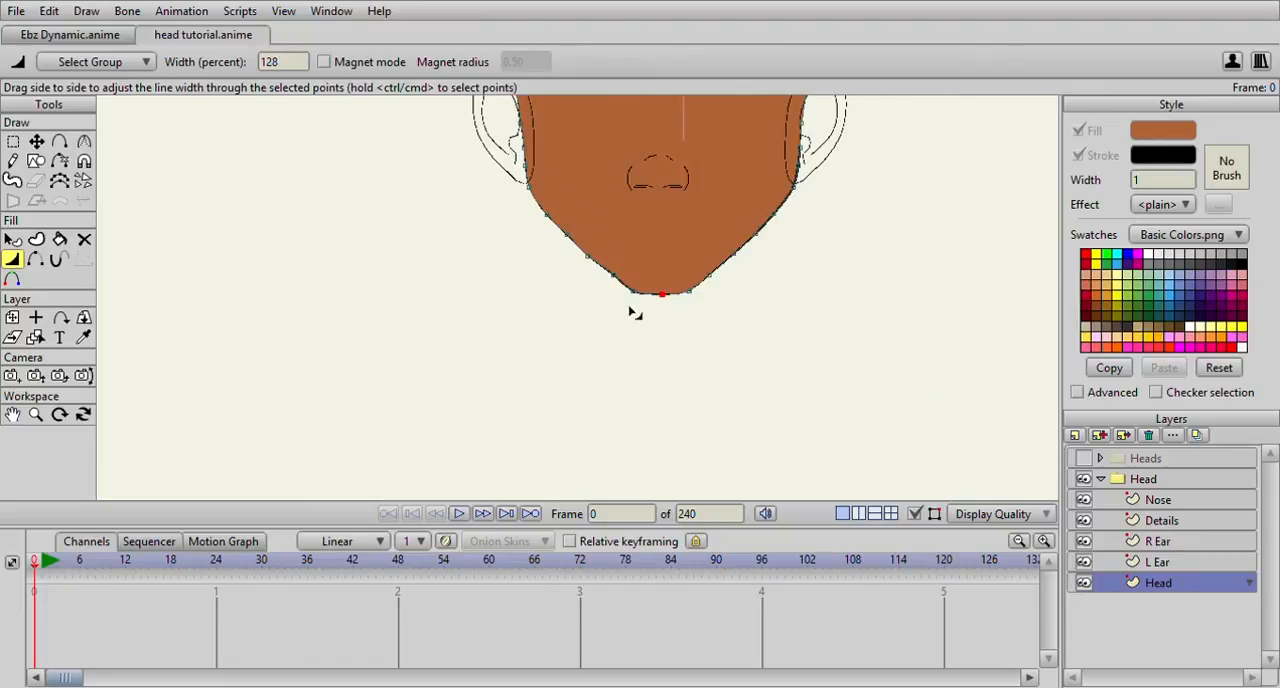
Set the outline's width to 150 percent at the skull's upper-right curve
drag(600, 255, 632, 331)
drag(567, 236, 602, 335)
drag(617, 222, 620, 284)
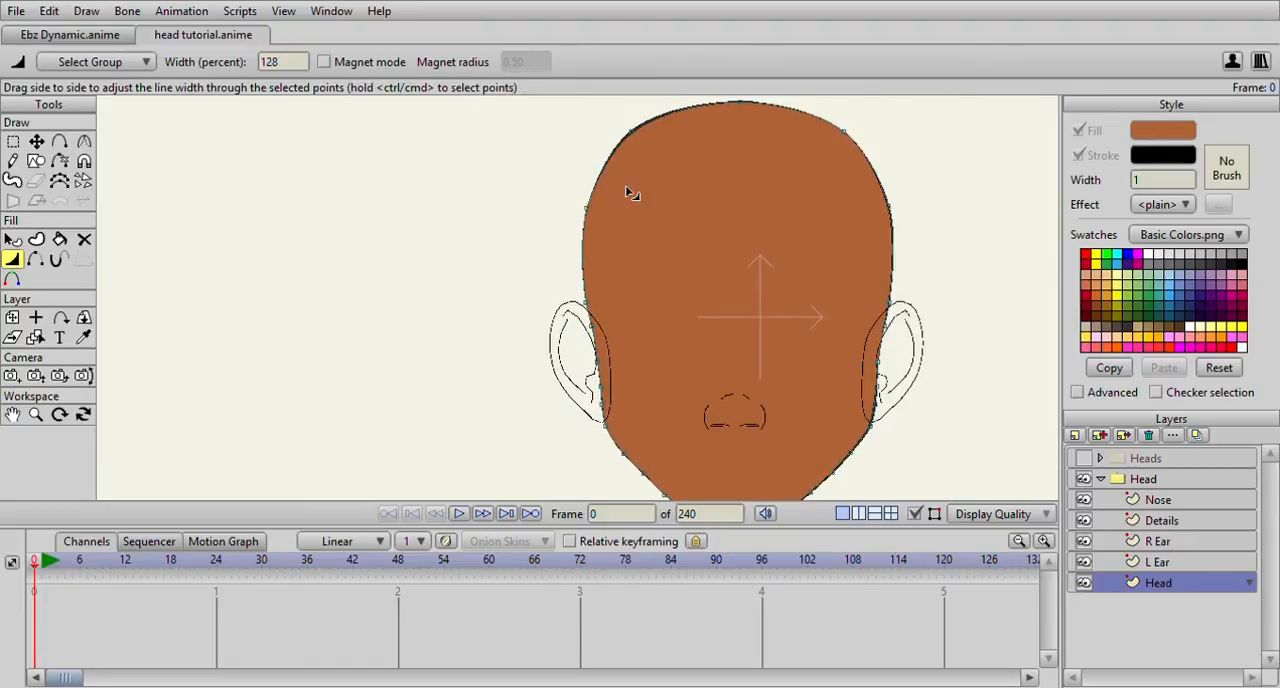
scroll(777, 183, down, 3)
scroll(777, 183, up, 5)
drag(766, 188, 749, 271)
scroll(753, 272, down, 2)
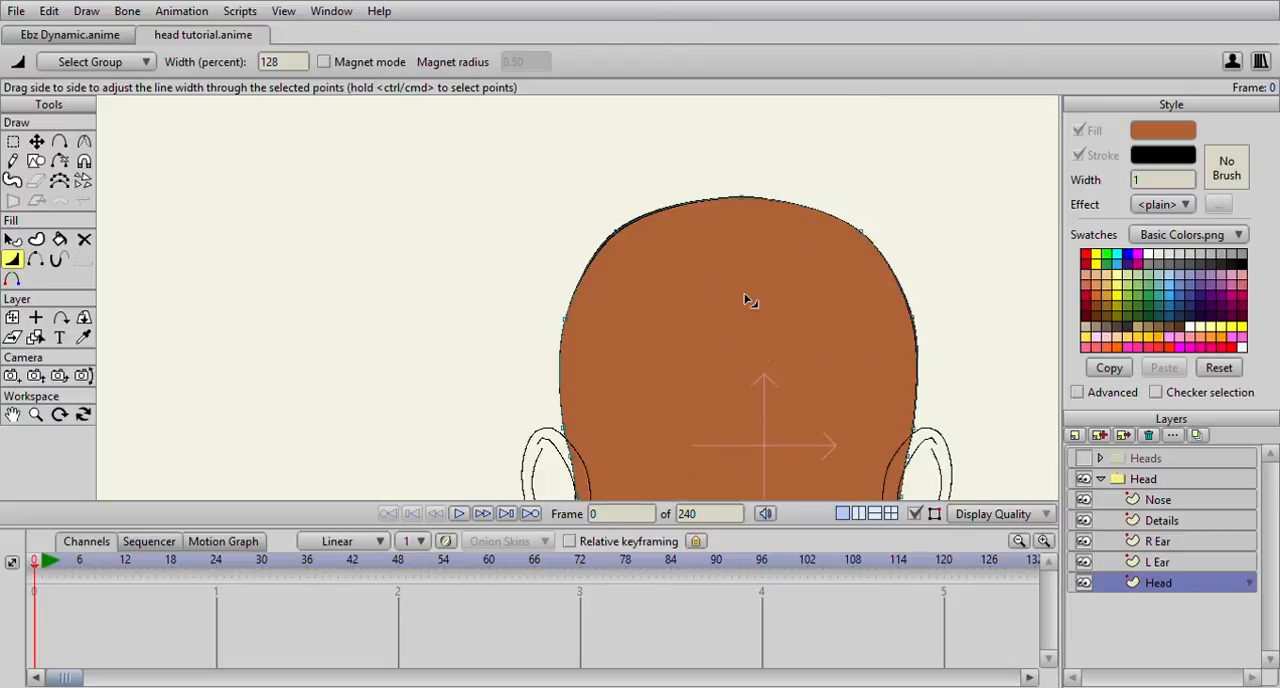
drag(857, 240, 898, 240)
scroll(847, 253, down, 2)
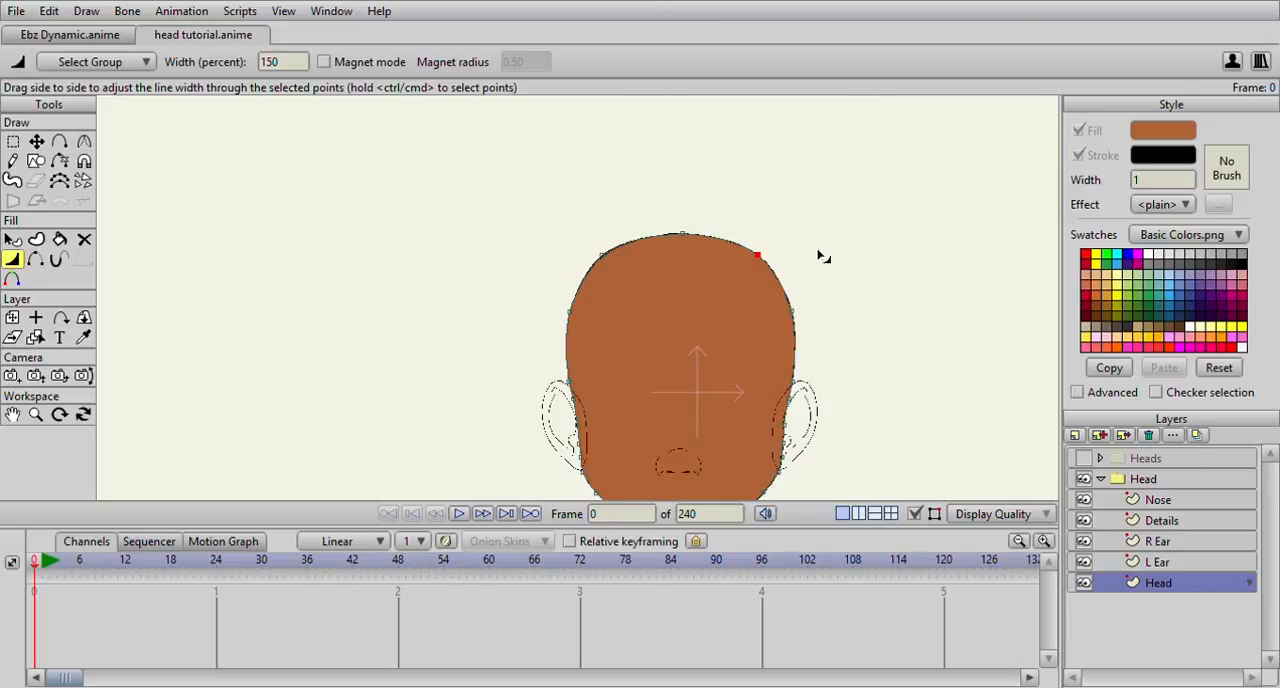
Thicken the outline at the points along the left side of the head
drag(676, 303, 684, 243)
scroll(583, 267, up, 2)
drag(585, 252, 631, 306)
drag(667, 212, 662, 212)
drag(633, 291, 666, 296)
drag(649, 377, 690, 254)
drag(668, 296, 726, 338)
drag(732, 333, 734, 391)
scroll(726, 318, down, 4)
scroll(612, 293, up, 5)
drag(680, 286, 566, 310)
scroll(713, 288, down, 2)
click(652, 220)
scroll(560, 346, up, 4)
Set the outline's width to 126 percent at the top of the right ear, and adjust the point just below it
click(801, 332)
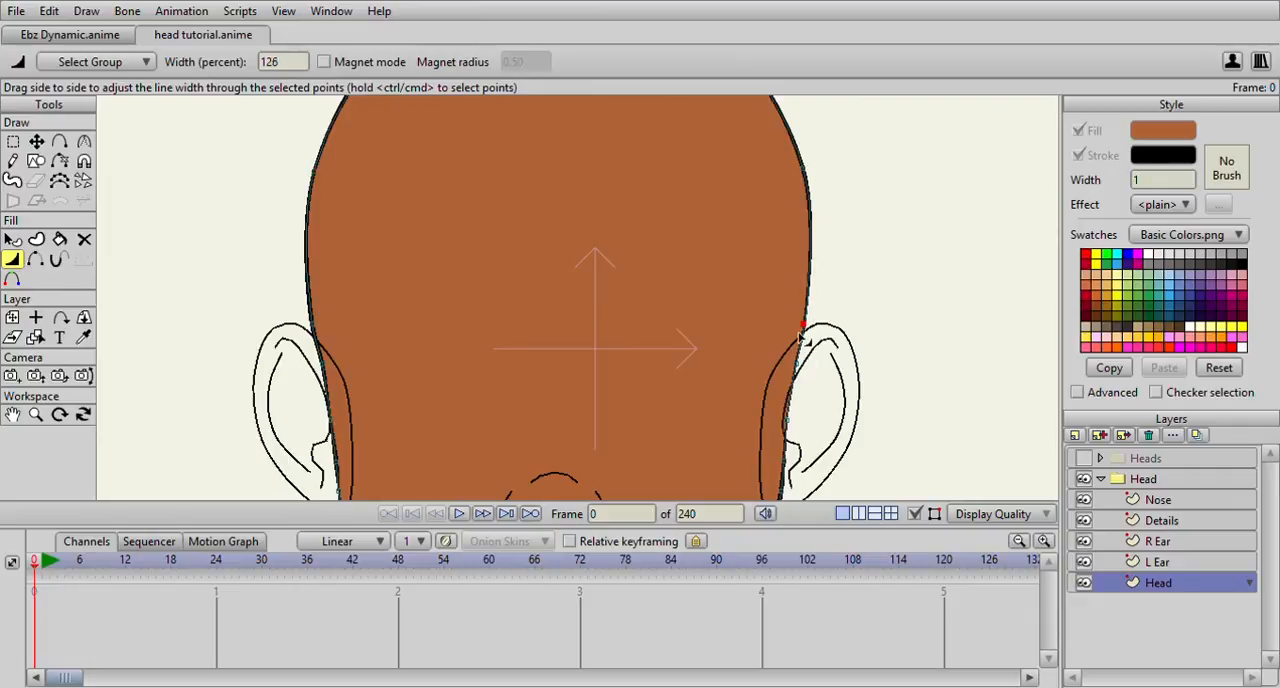
click(797, 366)
drag(799, 369, 815, 376)
Refine the outline's width around the crown, and set it to 214 percent at the right temple
drag(719, 296, 701, 470)
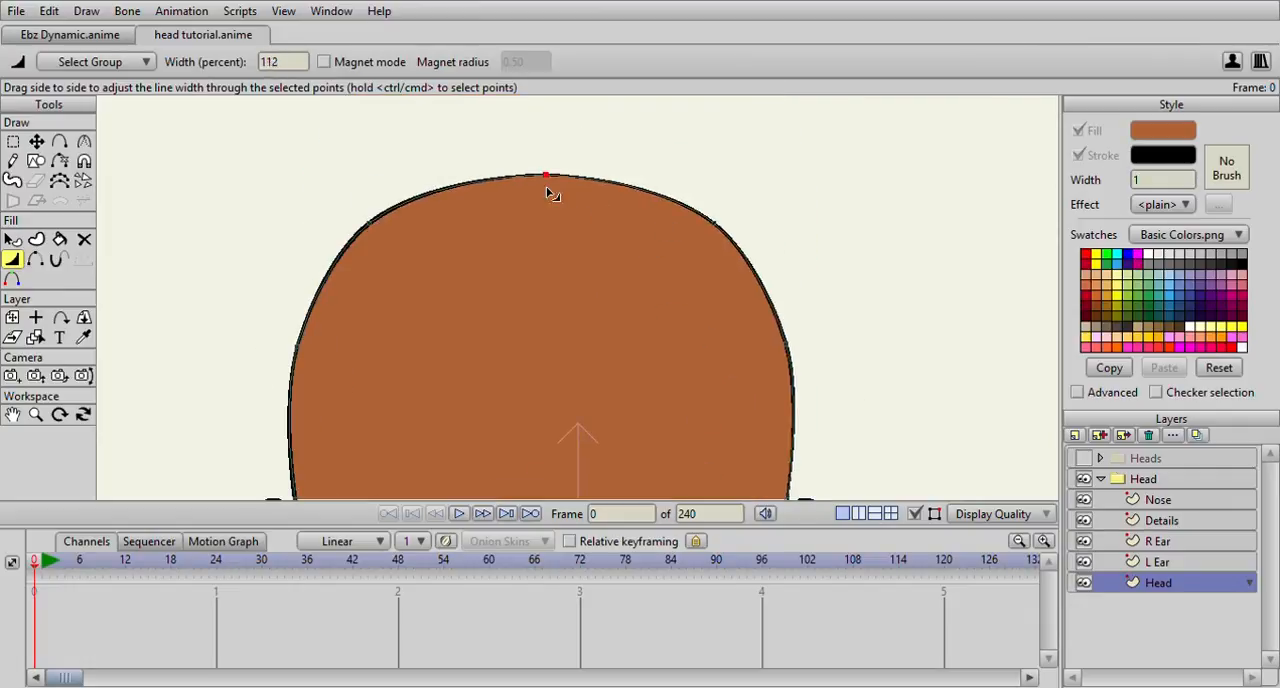
drag(559, 188, 571, 184)
click(707, 236)
drag(808, 349, 825, 350)
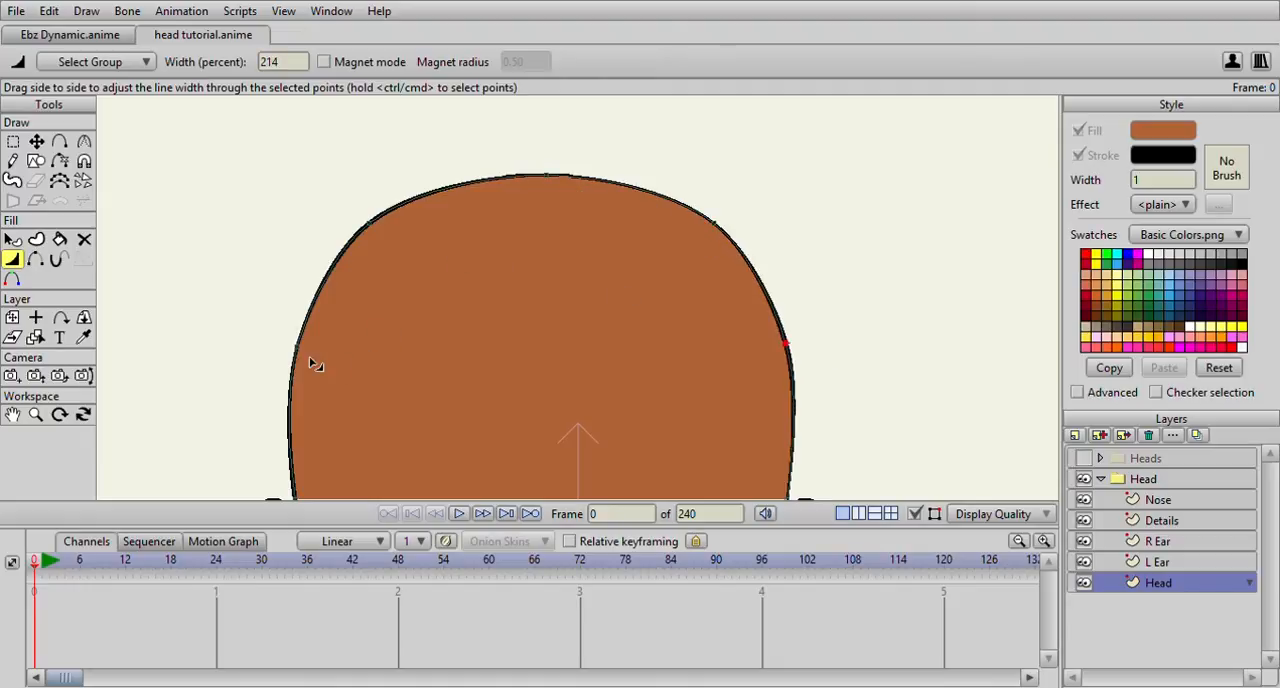
Set the outline's width to 144 percent at the left temple
scroll(394, 373, down, 1)
drag(396, 372, 439, 209)
scroll(463, 333, down, 2)
drag(457, 338, 453, 260)
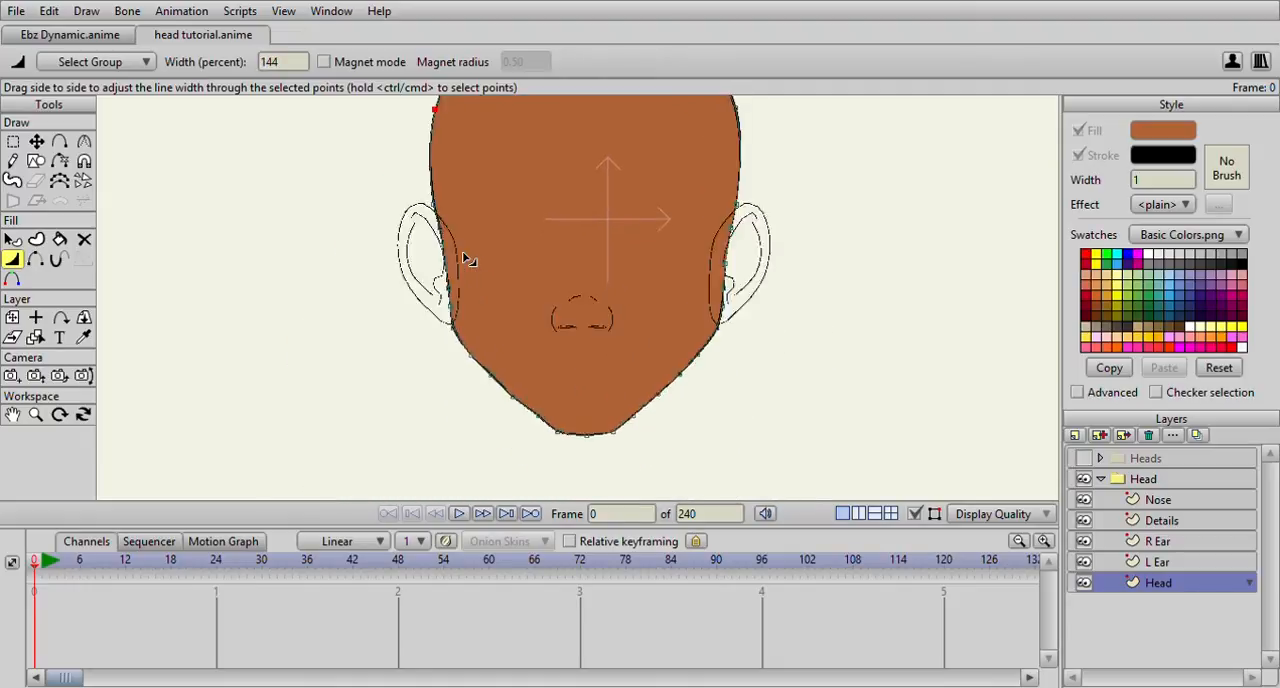
Adjust the outline's width along the left jaw and chin, with 108 percent just above the chin and 168 percent at mid-jaw
scroll(453, 260, up, 5)
drag(436, 323, 441, 190)
drag(368, 358, 436, 258)
click(432, 319)
drag(487, 370, 463, 377)
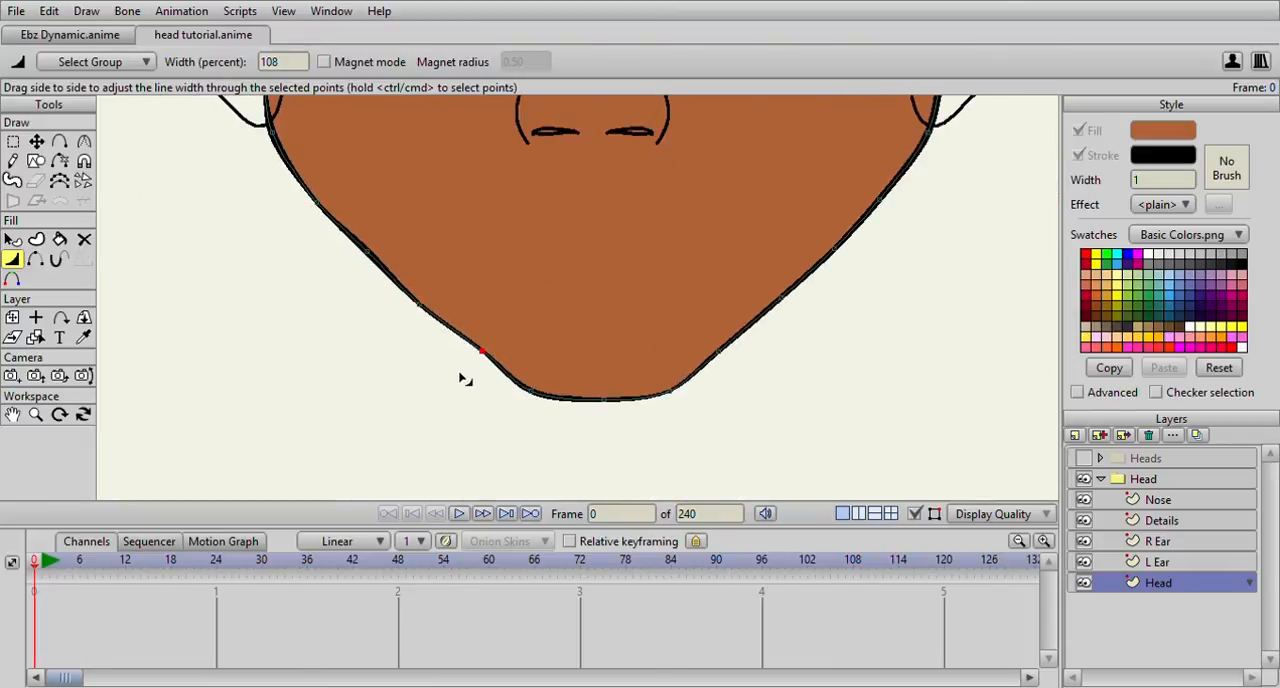
drag(527, 400, 497, 403)
drag(370, 256, 350, 268)
scroll(366, 246, down, 3)
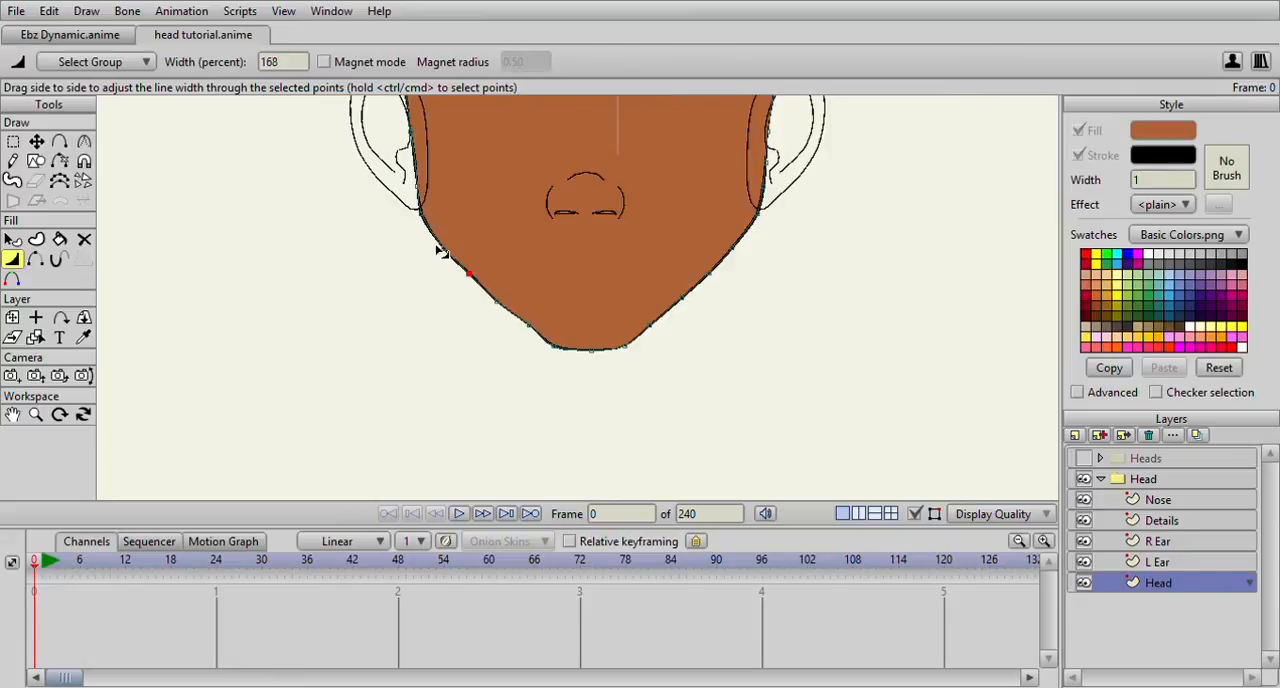
Set the outline's width at the jaw corners below the ears to 190 percent on the left and 160 percent on the right
scroll(438, 251, up, 2)
drag(390, 275, 375, 277)
drag(311, 168, 296, 162)
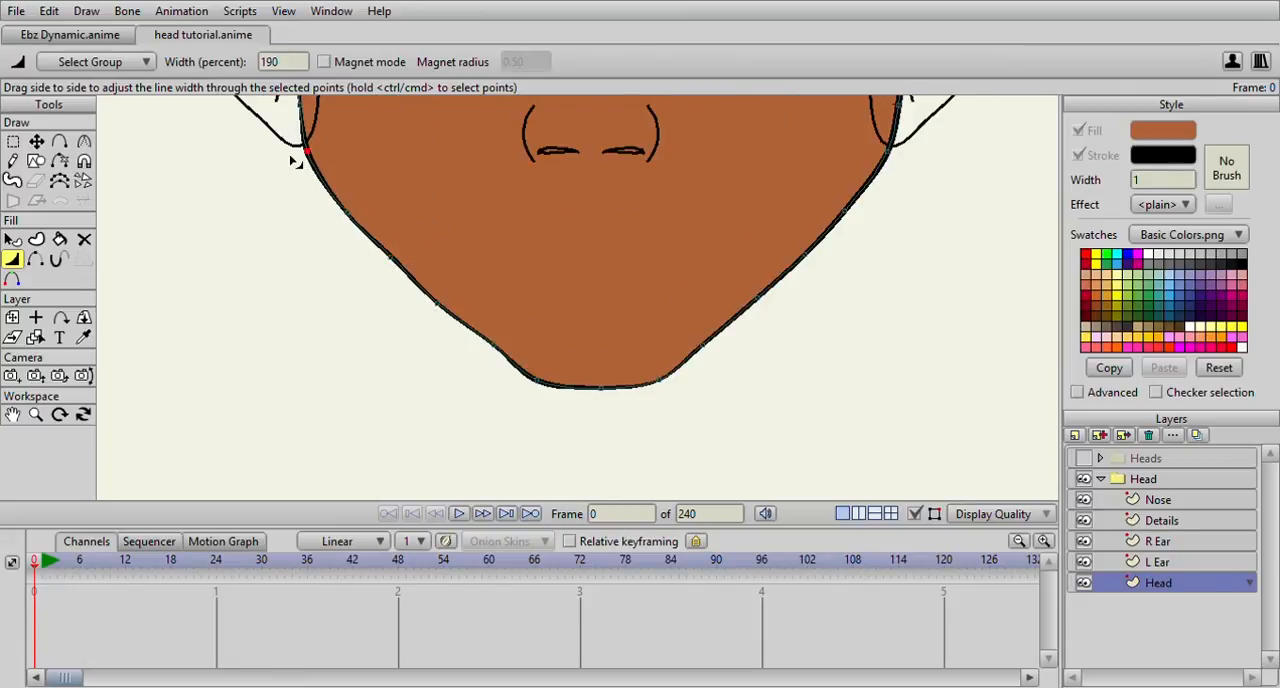
drag(576, 179, 369, 230)
drag(669, 203, 655, 204)
scroll(645, 213, down, 1)
scroll(645, 218, down, 1)
scroll(430, 342, up, 3)
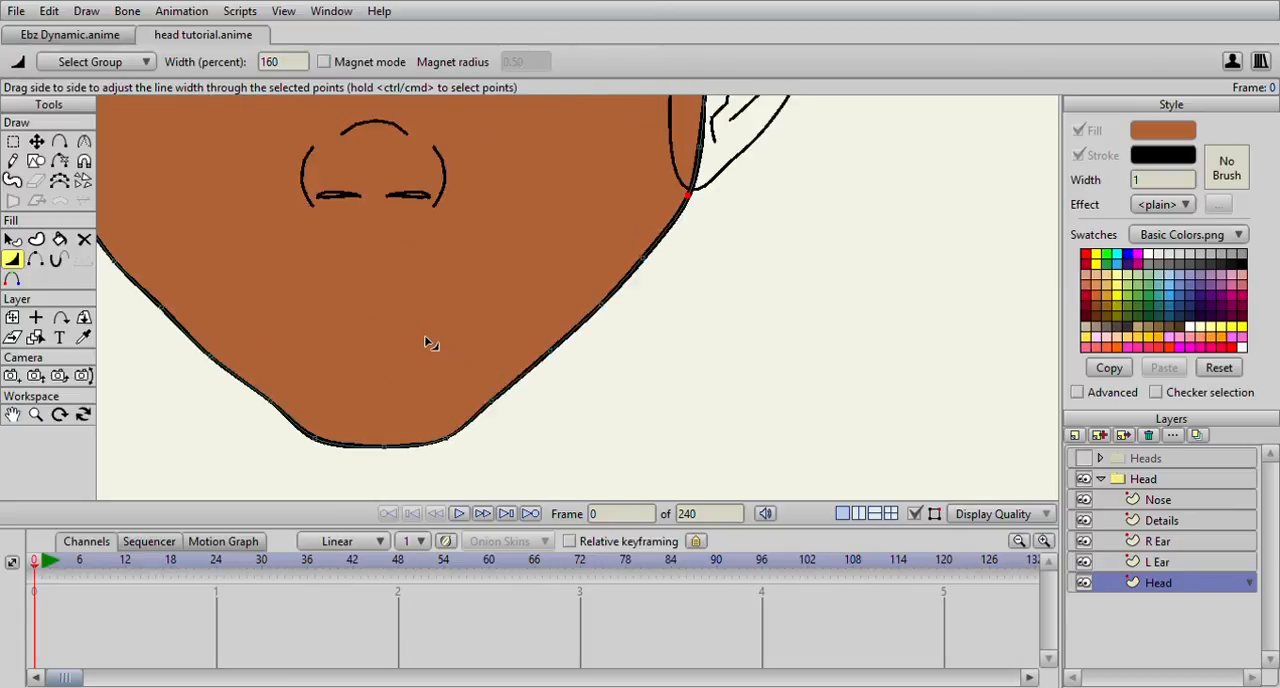
Set the outline's width to 122 percent at the point just above the chin on the right side
drag(398, 318, 372, 336)
drag(527, 315, 568, 340)
scroll(568, 340, down, 1)
drag(582, 288, 571, 291)
scroll(570, 291, down, 3)
scroll(515, 310, up, 4)
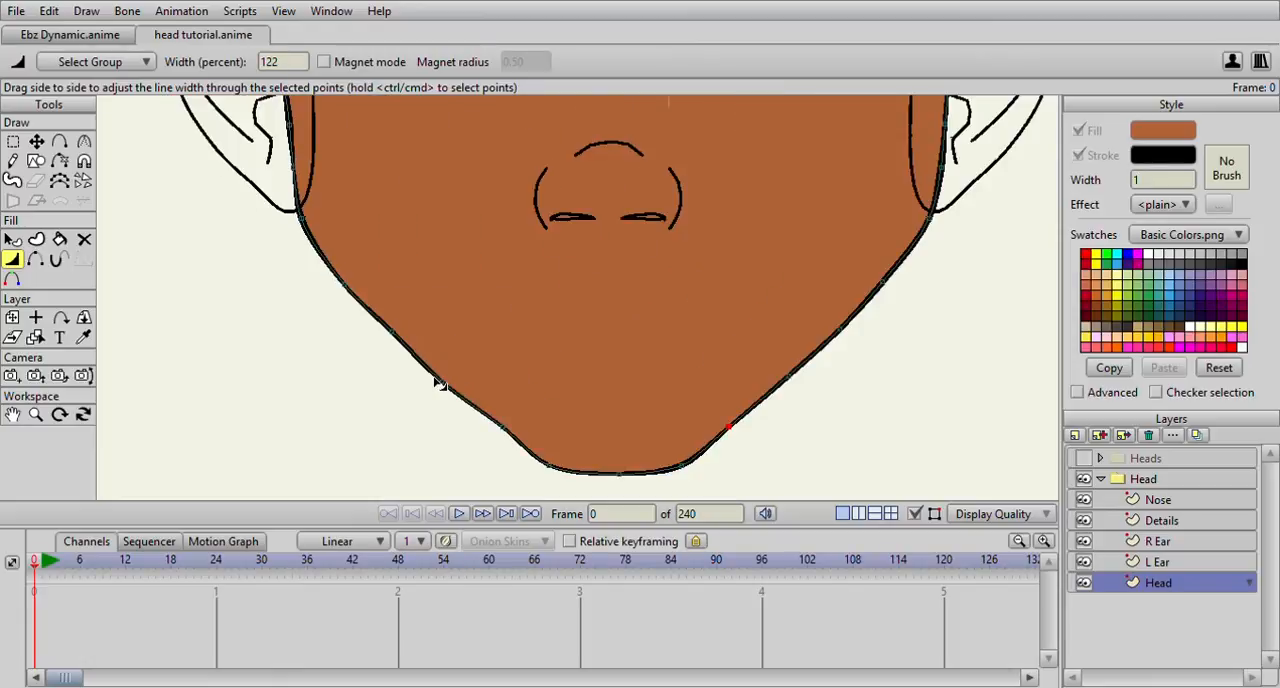
Set the outline's width to 174 percent at the middle of the left jaw and 160 percent at the skull's upper-right curve
drag(402, 340, 420, 341)
scroll(552, 241, down, 3)
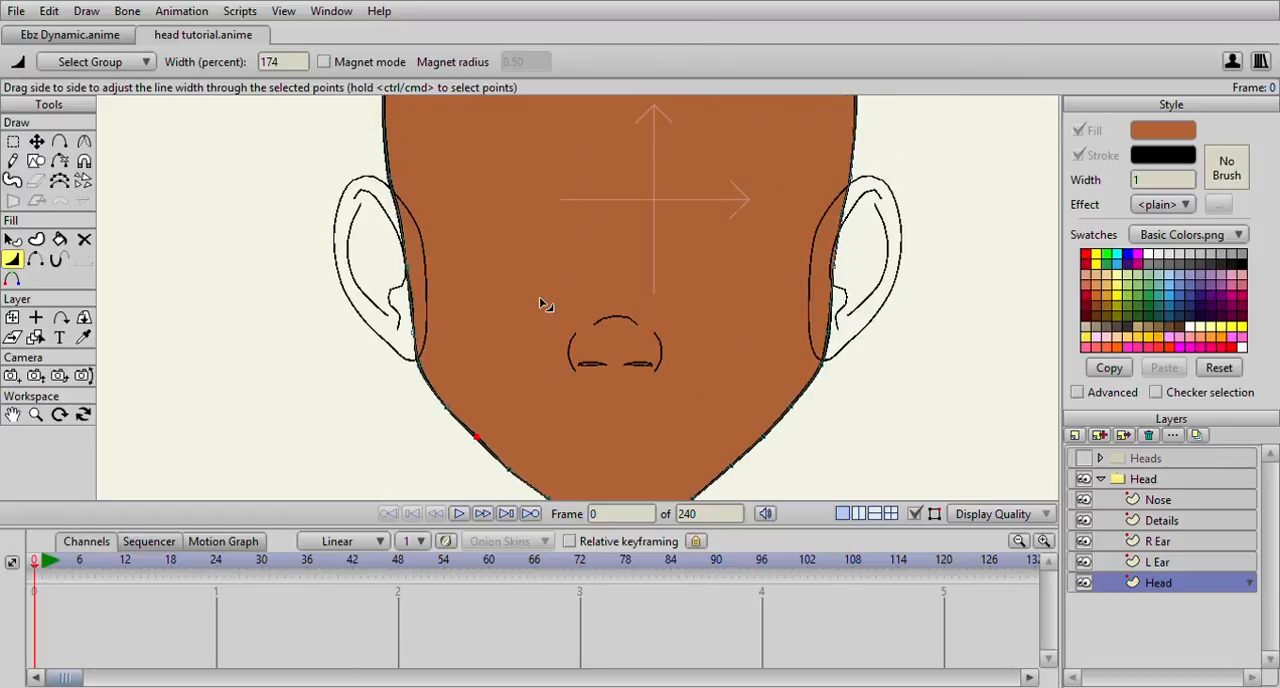
scroll(542, 296, down, 3)
scroll(517, 257, up, 2)
scroll(600, 208, up, 1)
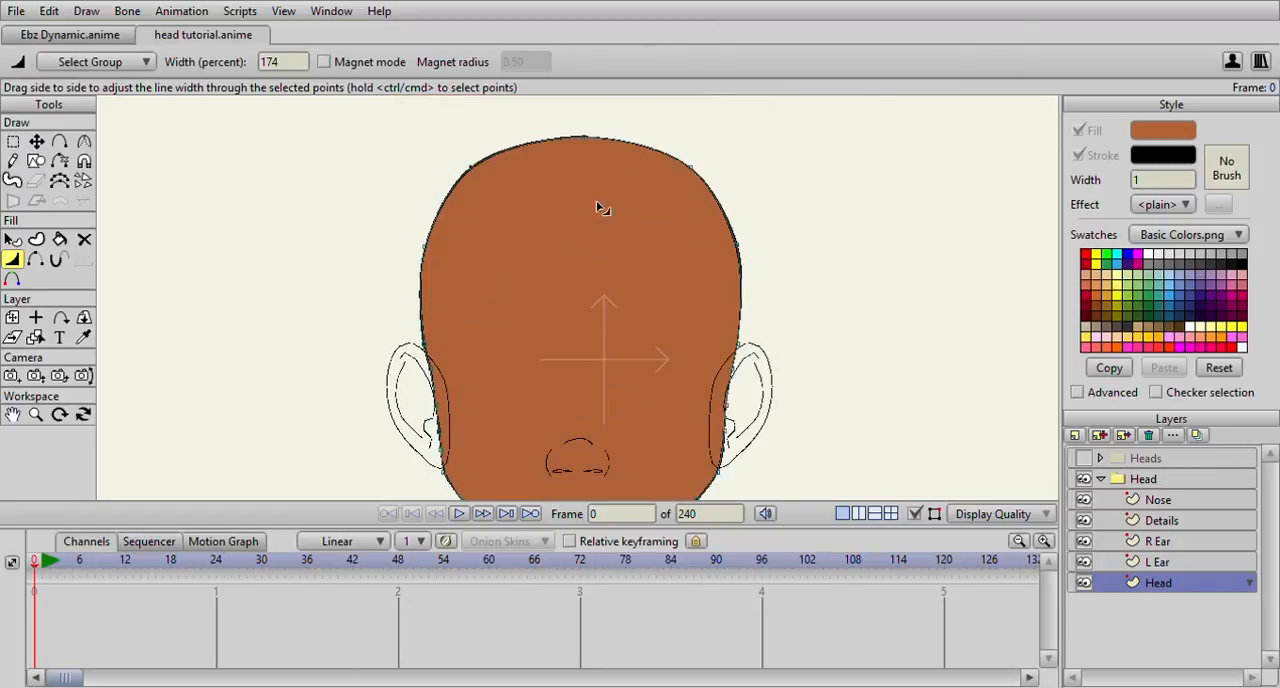
drag(688, 162, 703, 167)
scroll(650, 214, down, 3)
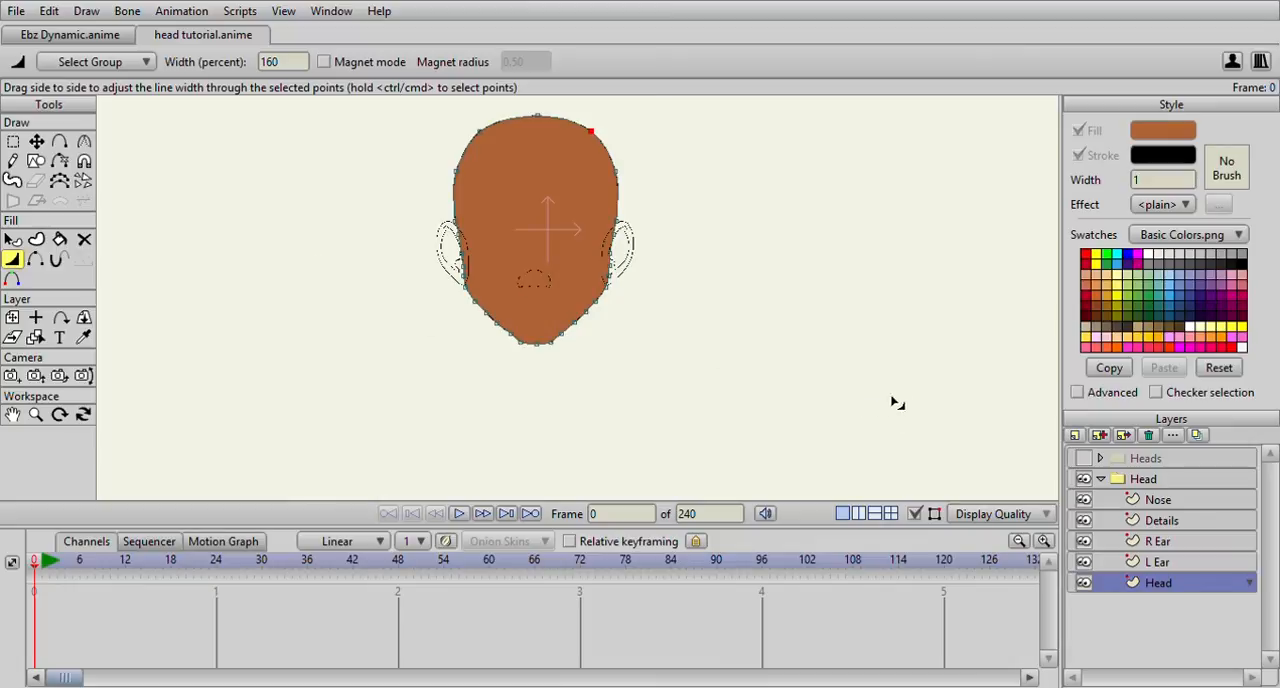
Set the inner fold line in the L Ear layer to a uniform width of 130 percent
click(1157, 563)
scroll(654, 288, up, 6)
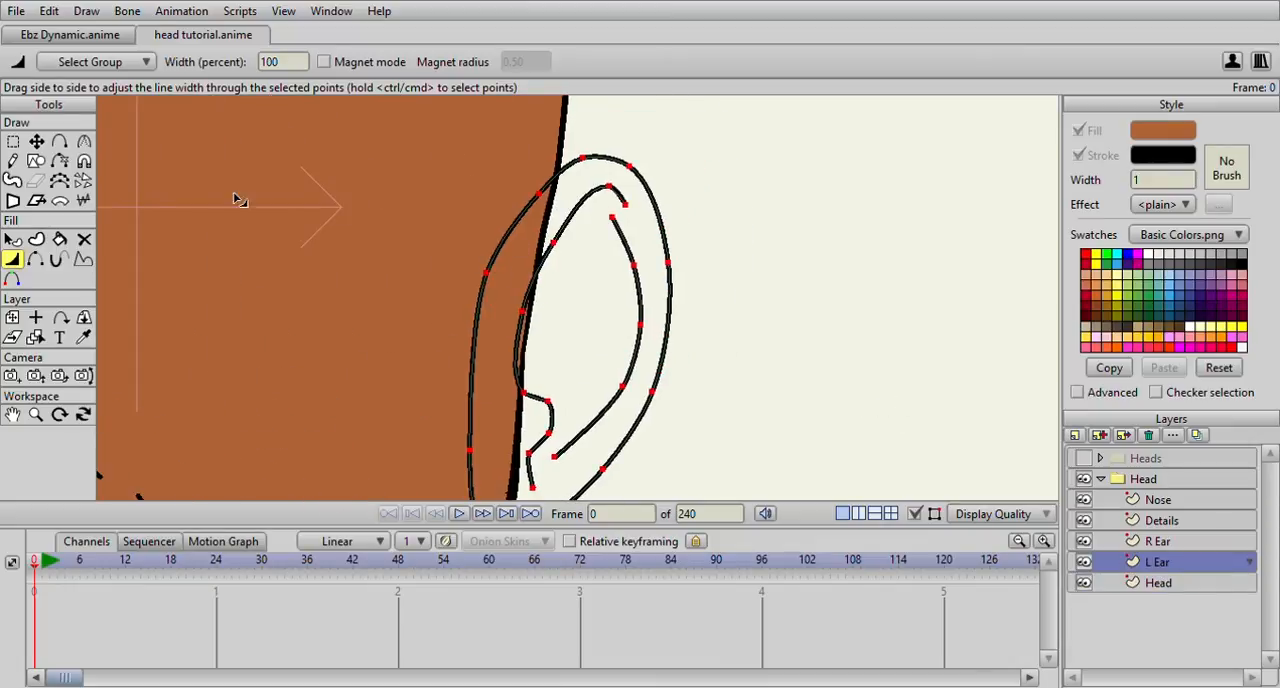
click(13, 143)
click(537, 280)
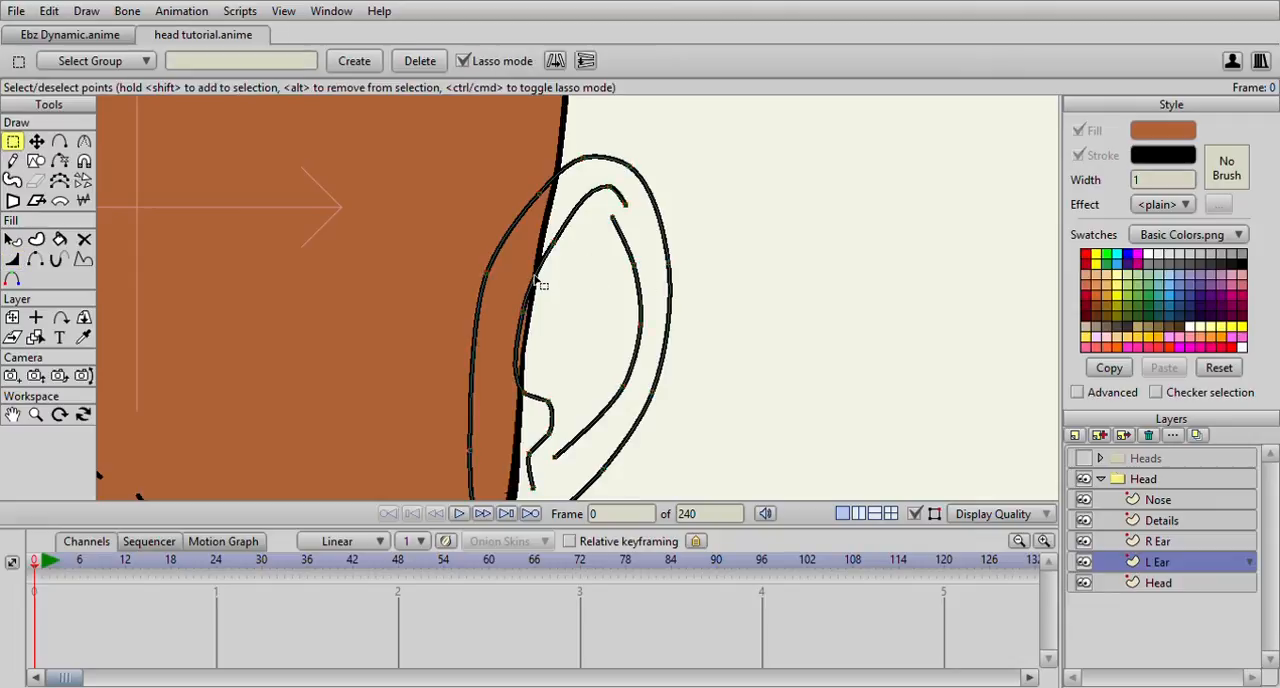
click(12, 259)
scroll(335, 240, up, 1)
mouse_move(640, 205)
mouse_down()
mouse_move(626, 200)
mouse_move(650, 200)
mouse_up()
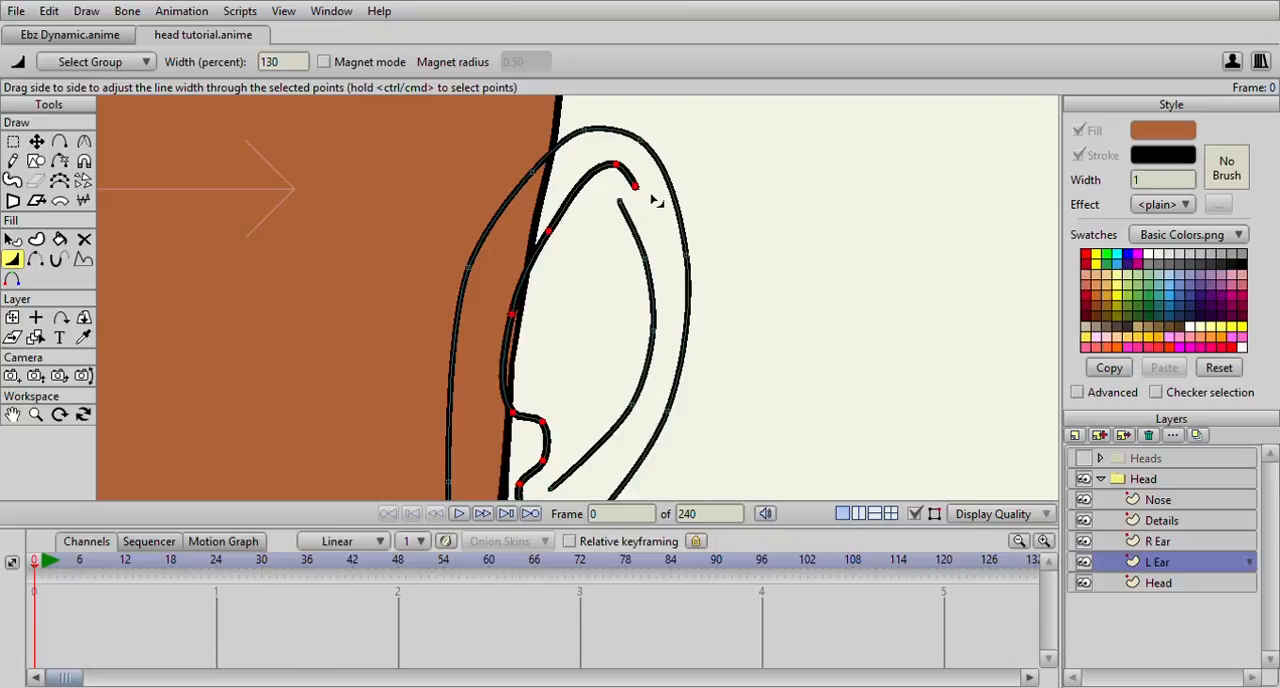
Taper both ends of the L Ear's inner fold line, with 72 percent at the lower end, and set its middle point to 164 percent
click(14, 141)
click(607, 215)
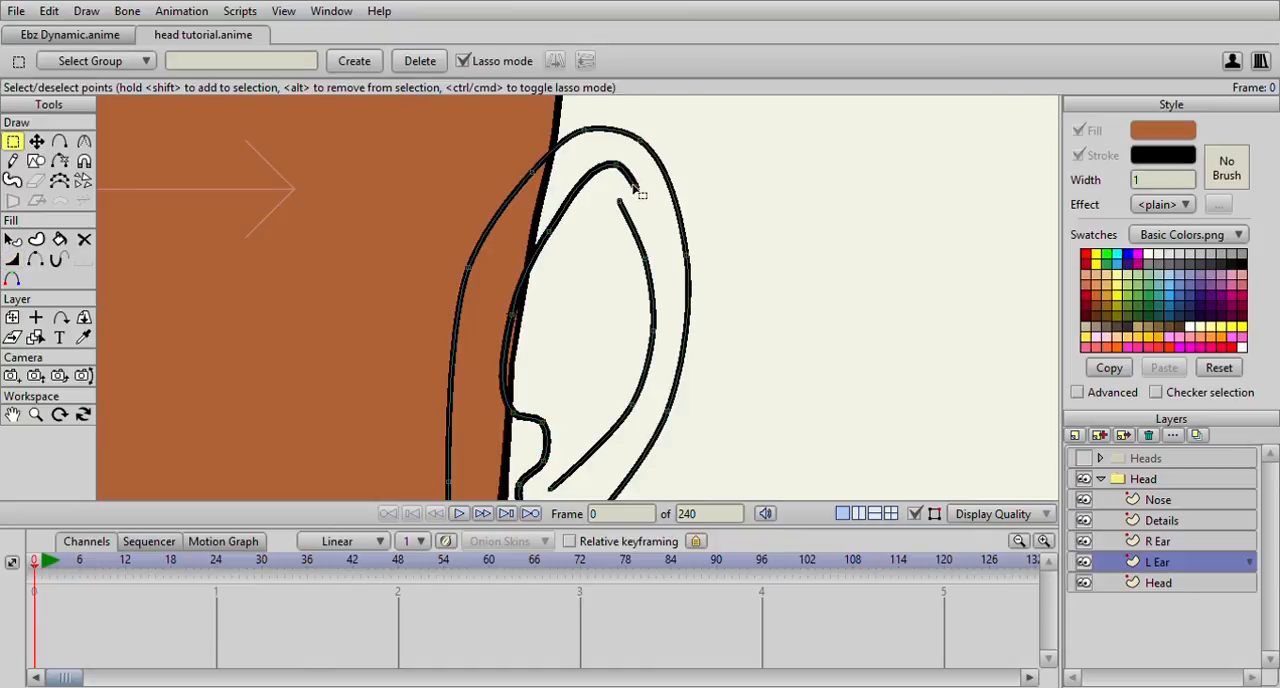
click(12, 259)
mouse_move(640, 196)
mouse_down()
mouse_move(588, 197)
mouse_move(604, 182)
mouse_up()
drag(548, 235, 560, 239)
drag(519, 312, 548, 317)
drag(554, 318, 535, 182)
drag(509, 407, 481, 399)
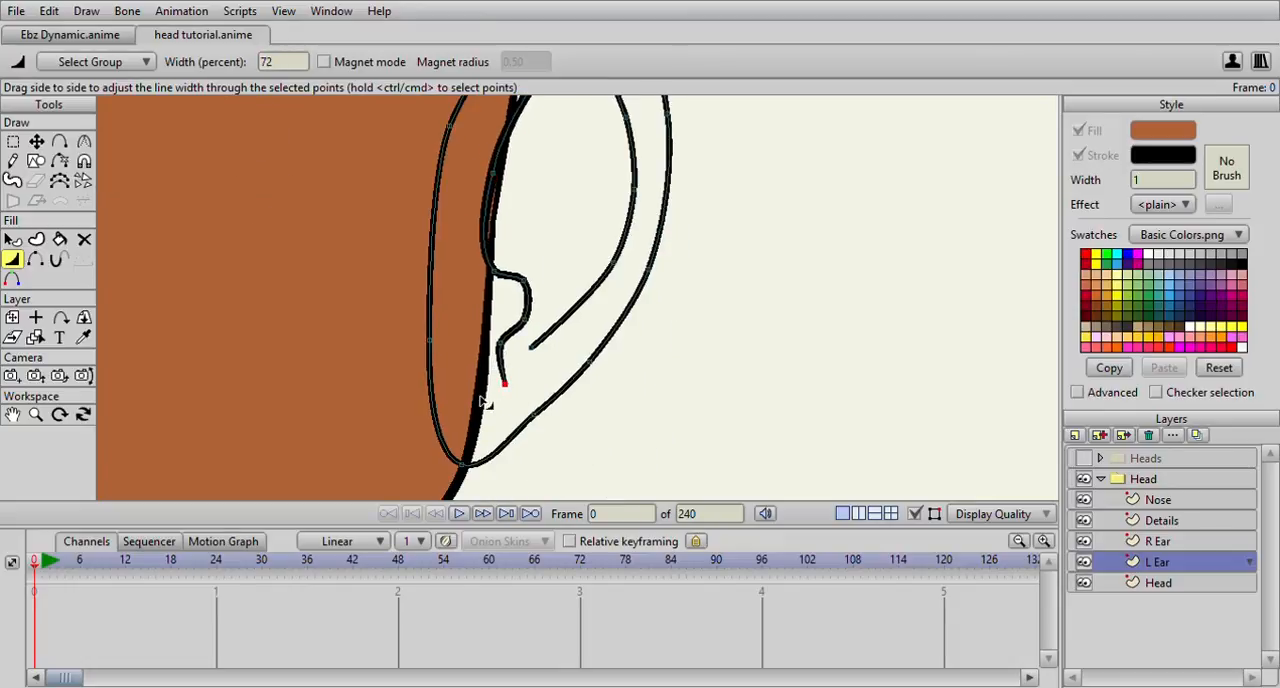
drag(494, 271, 505, 273)
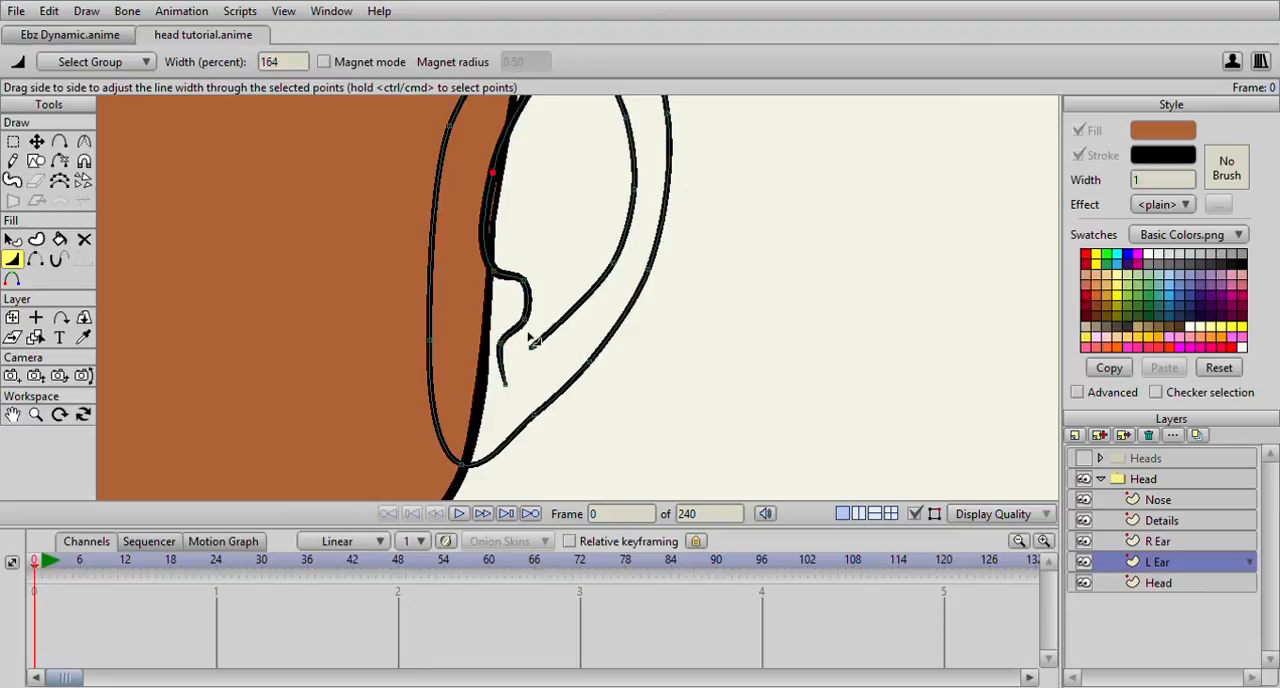
Vary the width of the L Ear's inner curve, tapering both ends with 66 percent at the lower end
drag(527, 322, 522, 360)
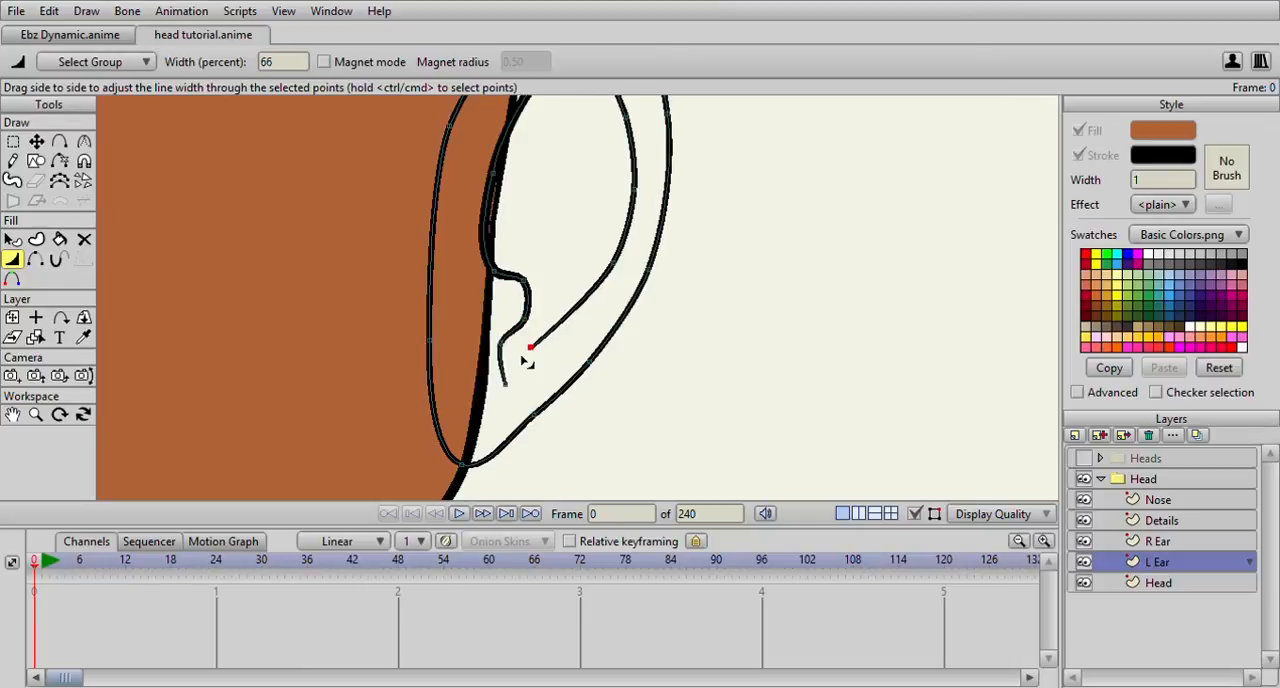
mouse_move(604, 284)
mouse_down()
mouse_move(530, 375)
mouse_move(571, 367)
mouse_up()
drag(561, 287, 578, 292)
drag(522, 160, 509, 167)
drag(554, 222, 551, 220)
Vary the L Ear's outer outline, thickening it along the top and outer side and thinning it toward the lobe
scroll(533, 240, down, 1)
scroll(542, 186, up, 1)
drag(573, 146, 617, 193)
drag(637, 325, 613, 170)
drag(546, 286, 527, 305)
drag(505, 393, 465, 358)
click(468, 389)
click(405, 446)
drag(406, 302, 454, 529)
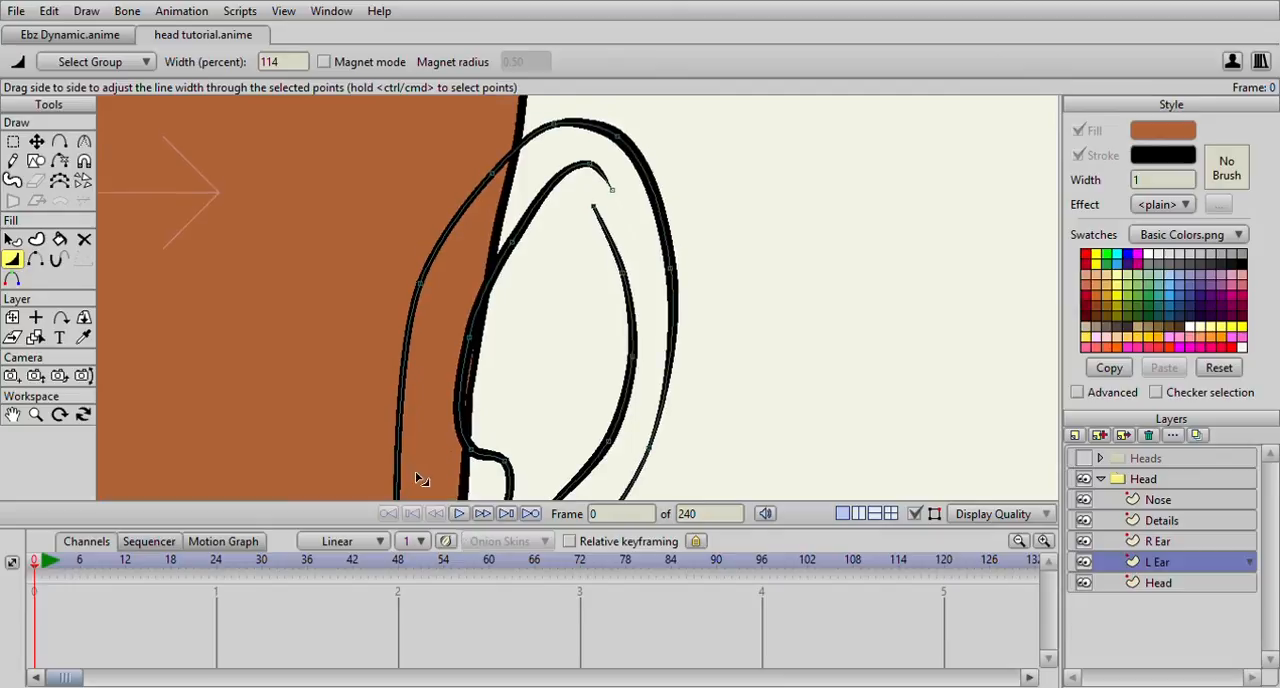
drag(427, 292, 437, 293)
Set the L Ear's inner fold line to 172 percent at its middle point beside the head outline
scroll(440, 293, down, 3)
drag(559, 316, 607, 214)
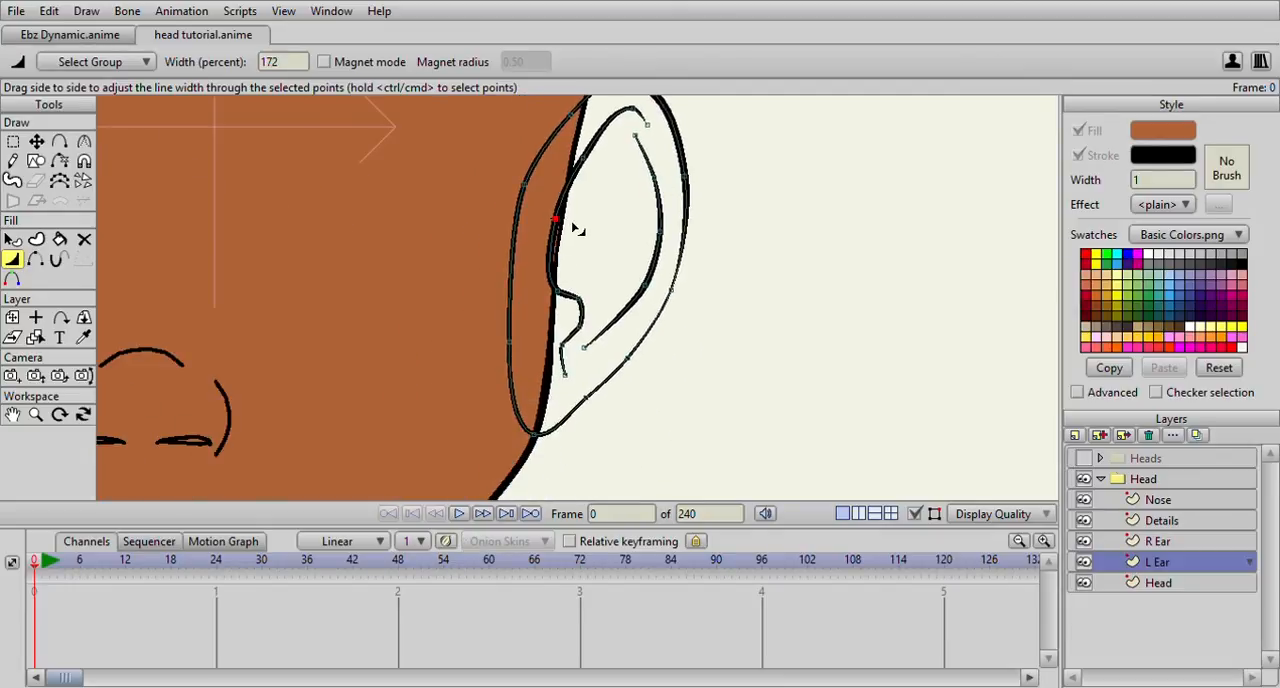
scroll(577, 229, down, 3)
drag(492, 296, 574, 295)
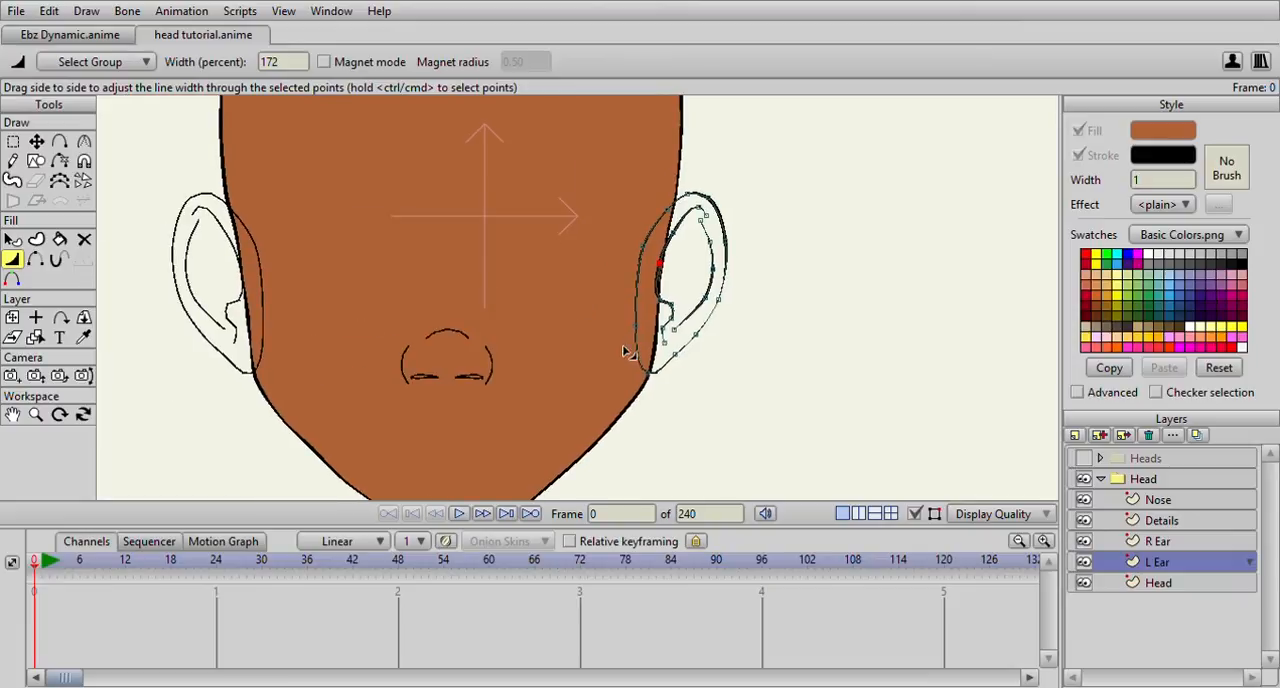
Set the upper end of the inner fold line in the R Ear layer to 66 percent width
click(1200, 541)
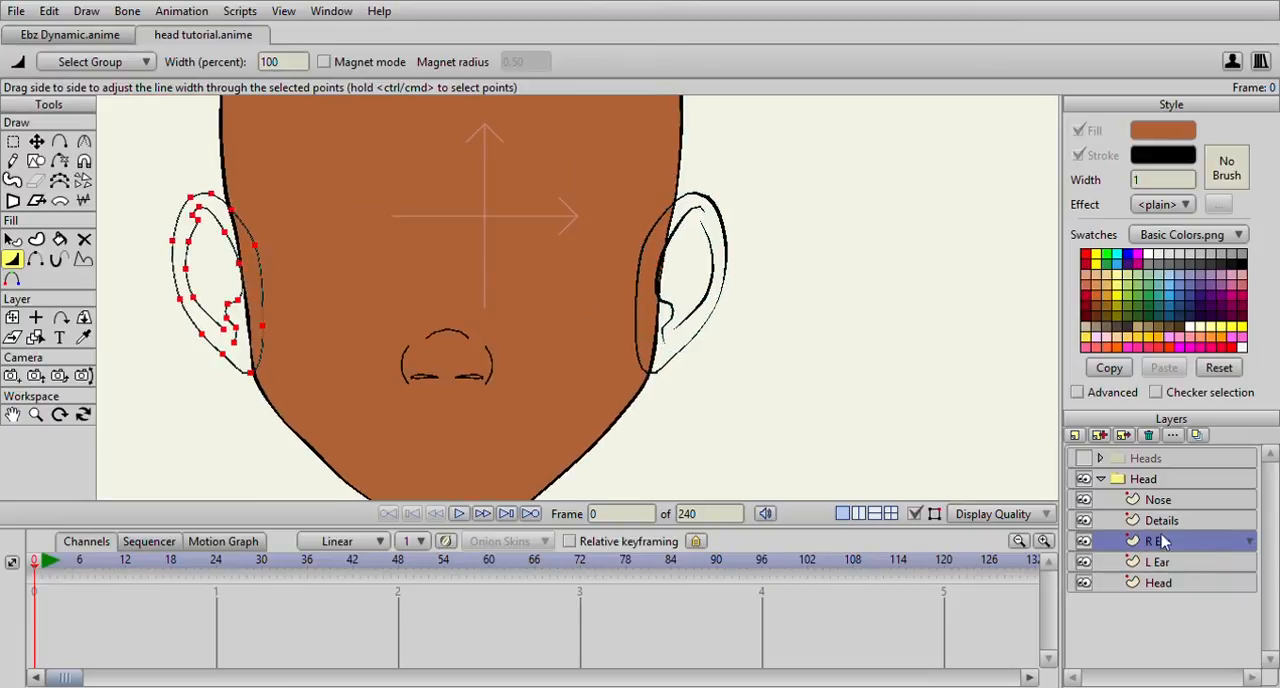
scroll(391, 280, up, 4)
click(13, 143)
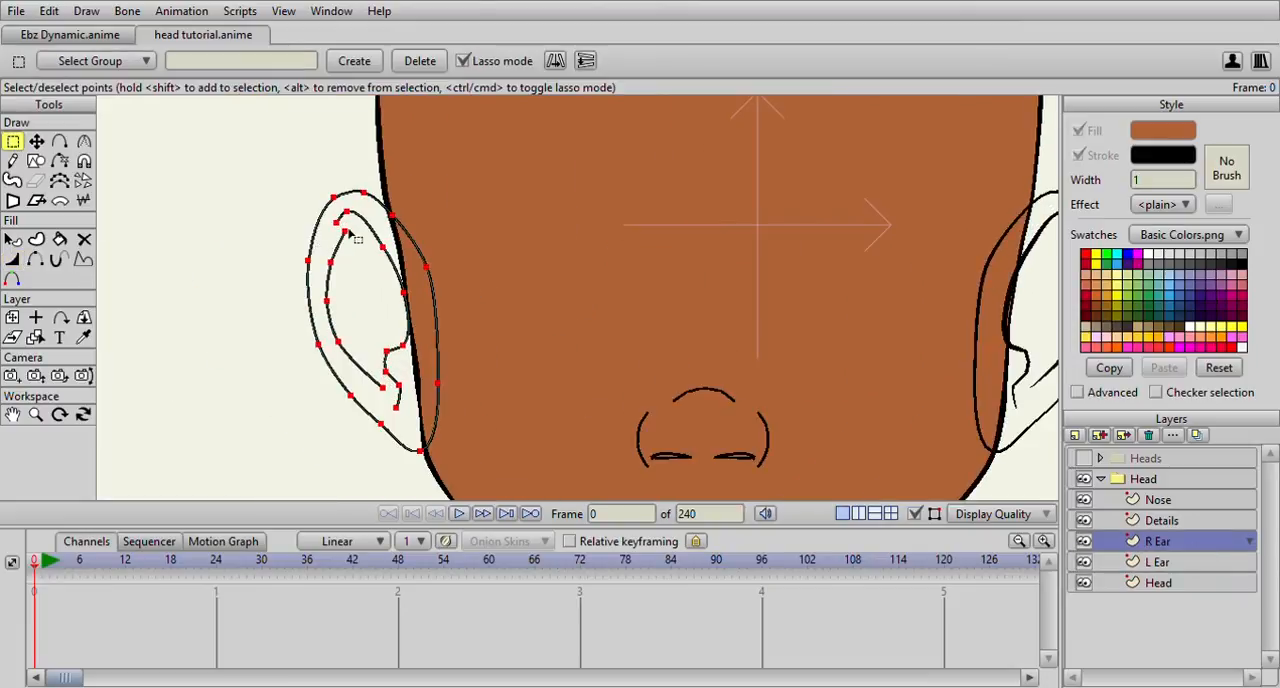
click(343, 218)
click(12, 259)
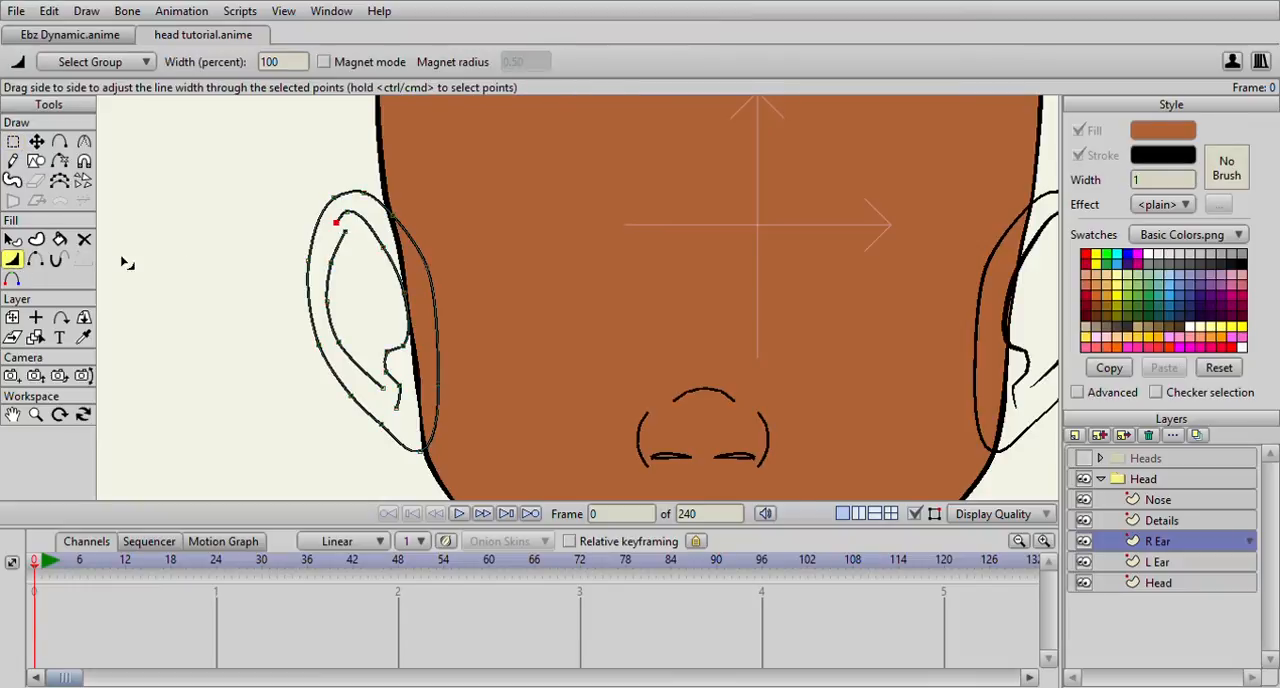
scroll(495, 262, up, 2)
drag(498, 264, 528, 264)
drag(478, 230, 465, 234)
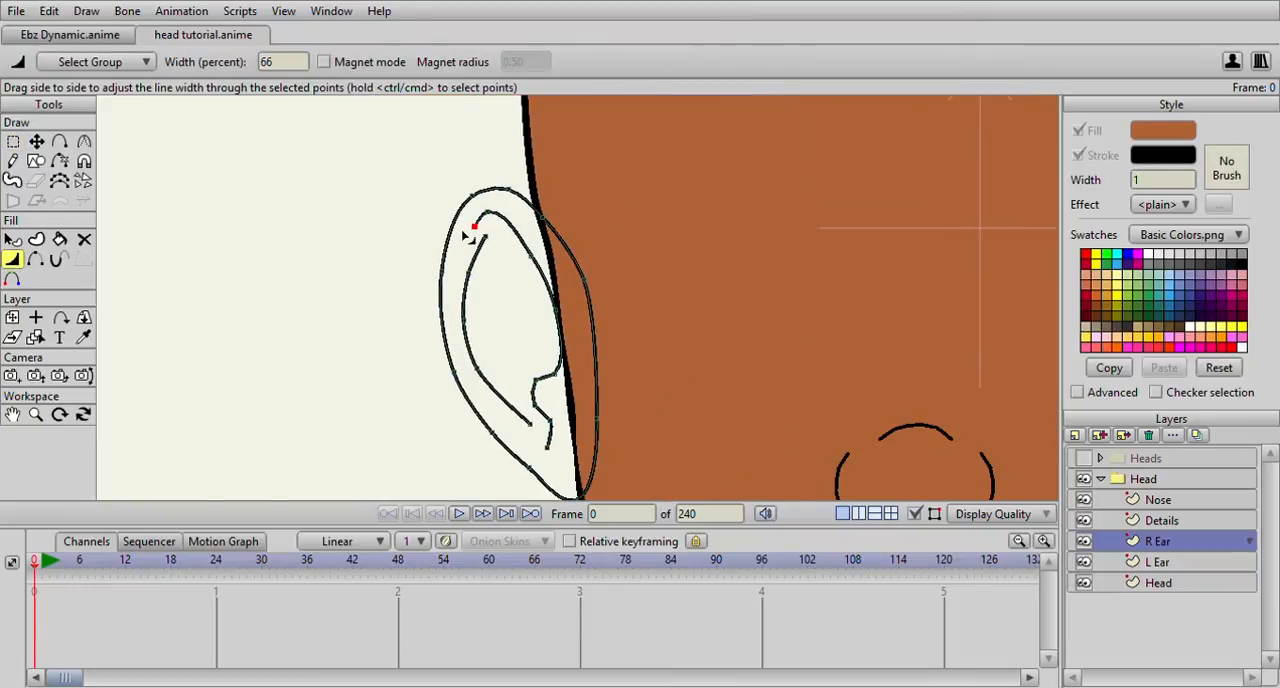
Vary the upper part of the R Ear's inner fold line, thickening its top and thinning the side near the head
click(36, 141)
scroll(297, 211, up, 5)
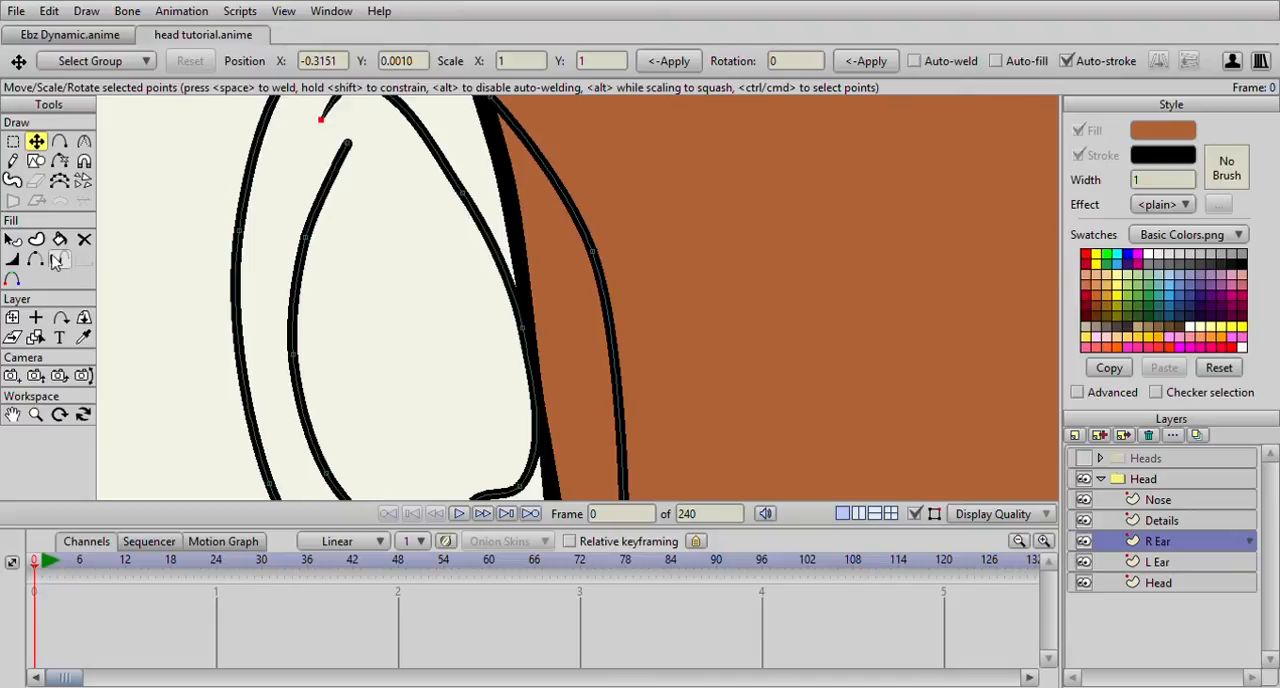
click(13, 257)
drag(377, 168, 428, 271)
drag(407, 200, 428, 200)
drag(393, 154, 403, 155)
mouse_move(489, 281)
mouse_down()
mouse_move(505, 196)
mouse_move(530, 216)
mouse_up()
drag(580, 297, 601, 216)
drag(613, 268, 597, 271)
Taper the lower end of the R Ear's fold line and both ends of its inner curve, with 42 percent at the curve's upper end
drag(593, 470, 587, 326)
drag(577, 478, 553, 458)
drag(605, 406, 624, 402)
click(555, 355)
mouse_move(547, 415)
mouse_down()
mouse_move(516, 402)
mouse_move(443, 226)
mouse_up()
drag(518, 137, 487, 151)
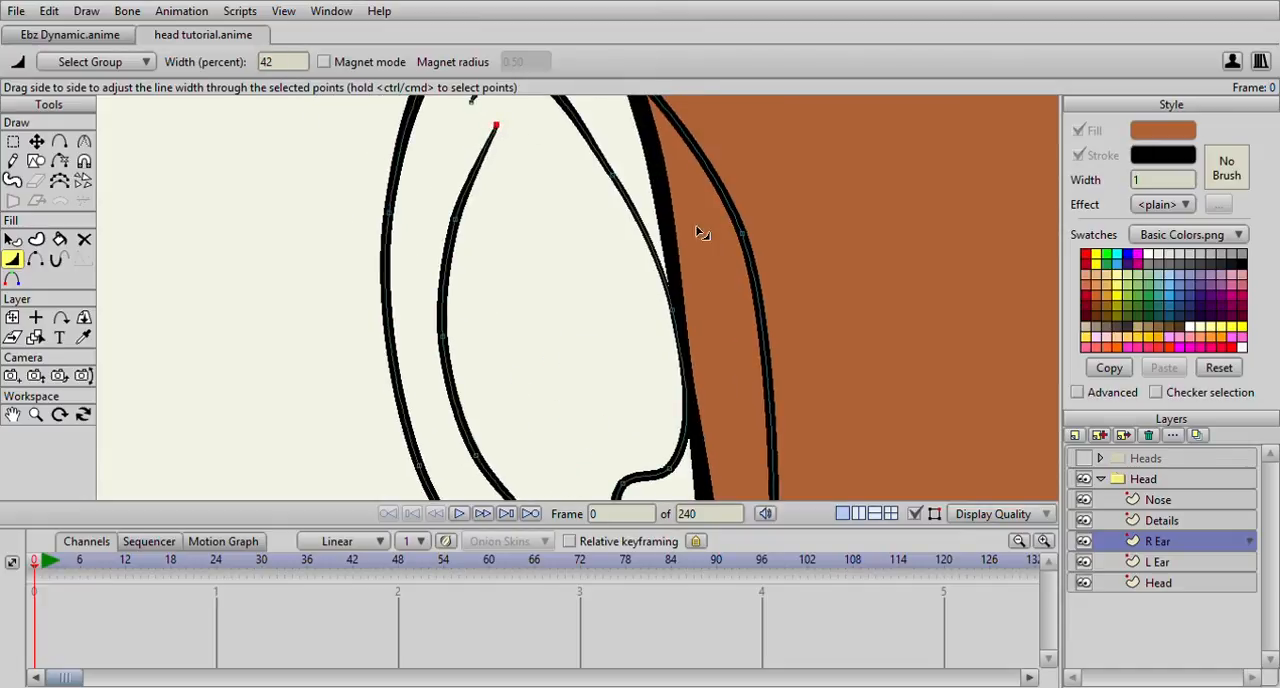
Thicken the R Ear's outer outline on the outer side, thin it toward the lobe, and set the lobe's lowest point to 150 percent
drag(384, 348, 423, 283)
drag(435, 155, 467, 169)
drag(497, 330, 442, 341)
mouse_move(550, 456)
mouse_down()
mouse_move(547, 317)
mouse_move(551, 360)
mouse_up()
drag(640, 410, 620, 424)
drag(763, 478, 790, 479)
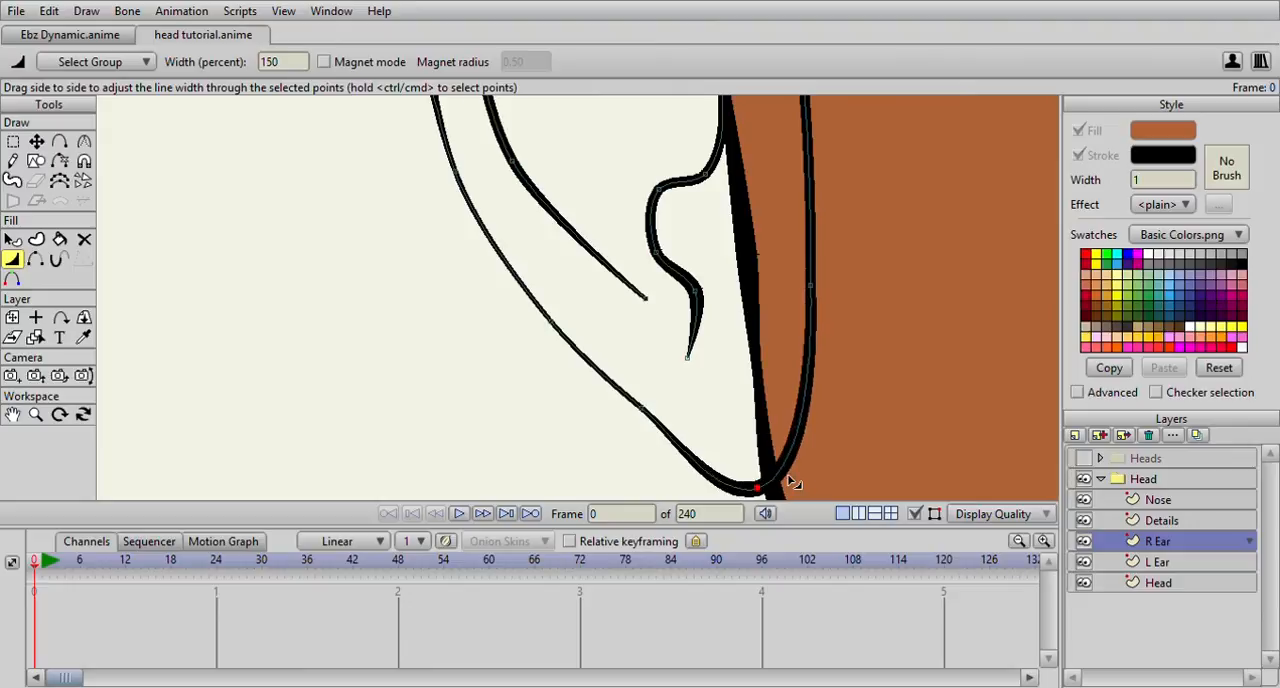
Set the R Ear's outer outline to 78 and 70 percent on the side overlapping the head and 114 percent at the top
drag(801, 316, 734, 347)
drag(711, 120, 703, 303)
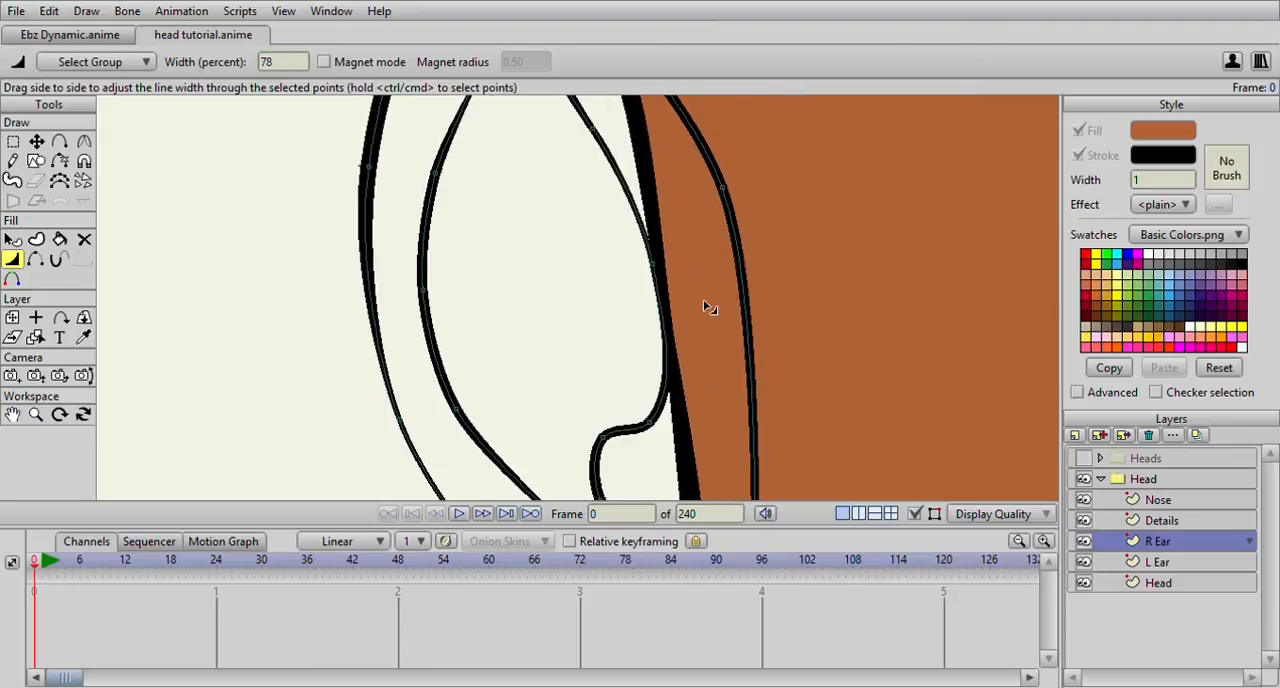
drag(700, 207, 687, 210)
scroll(626, 209, down, 2)
drag(591, 105, 603, 236)
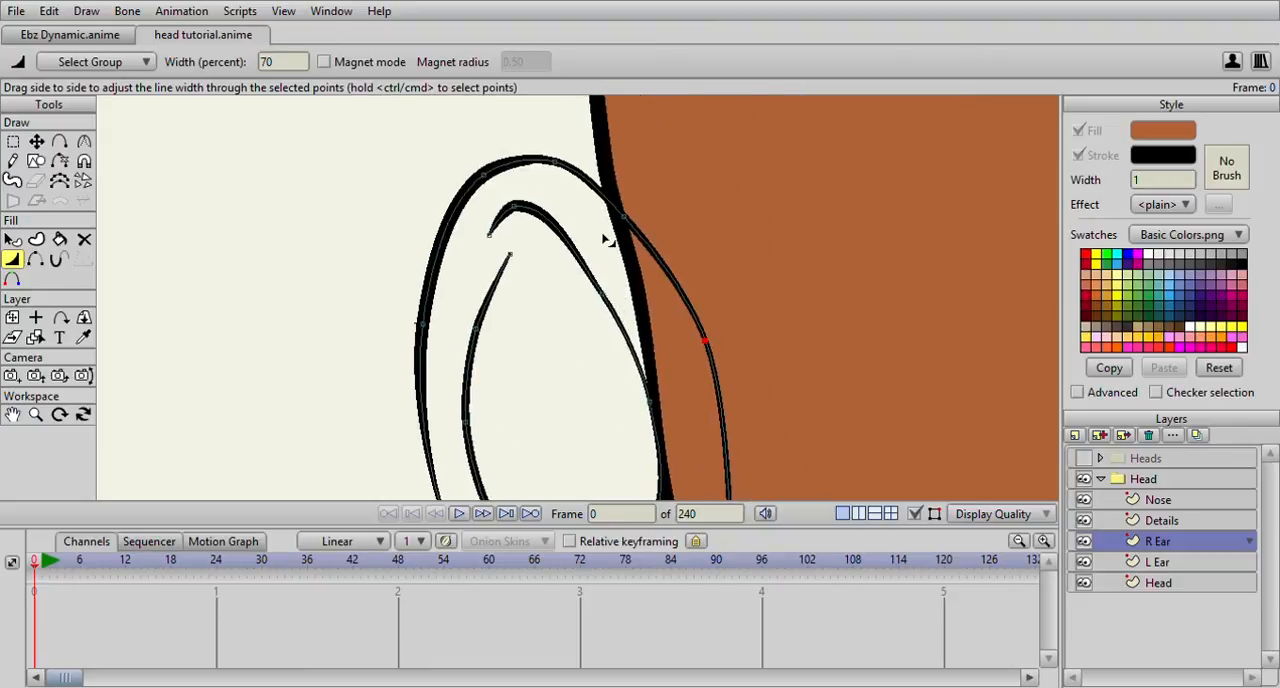
drag(555, 166, 567, 170)
Set the R Ear's inner curve to 138 percent at its middle and its fold line to 30 percent at the upper end
scroll(580, 200, down, 4)
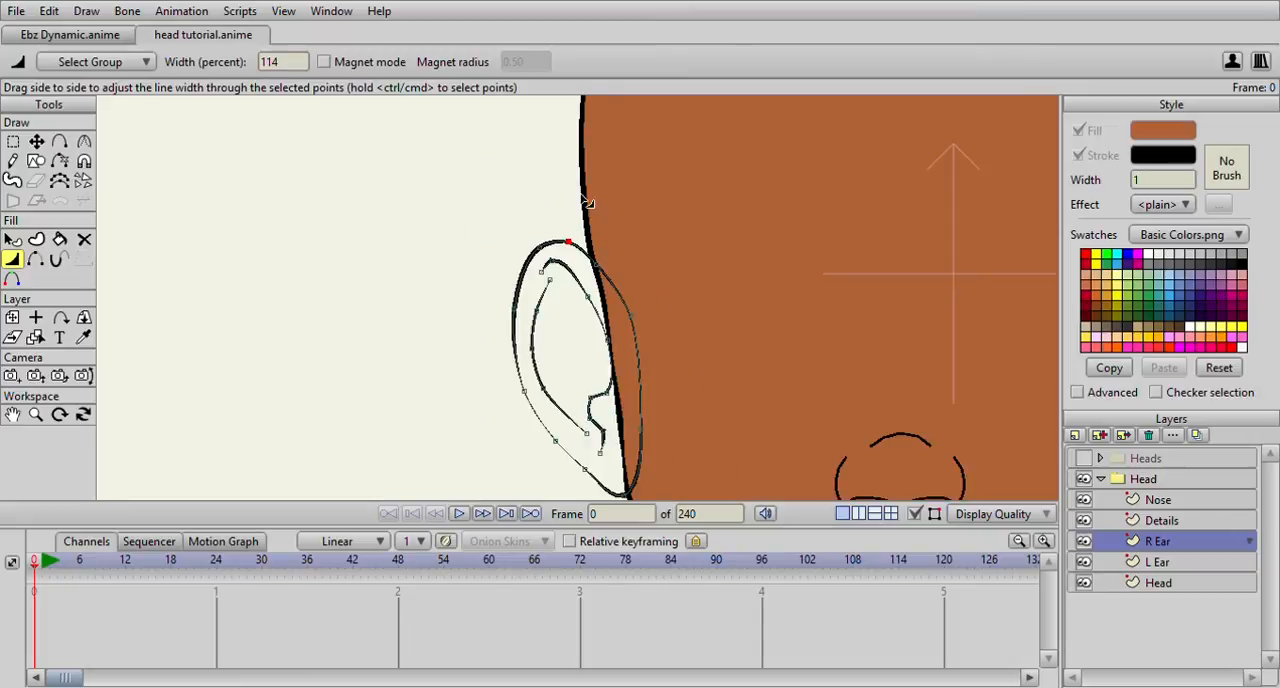
drag(631, 316, 587, 205)
drag(492, 247, 510, 245)
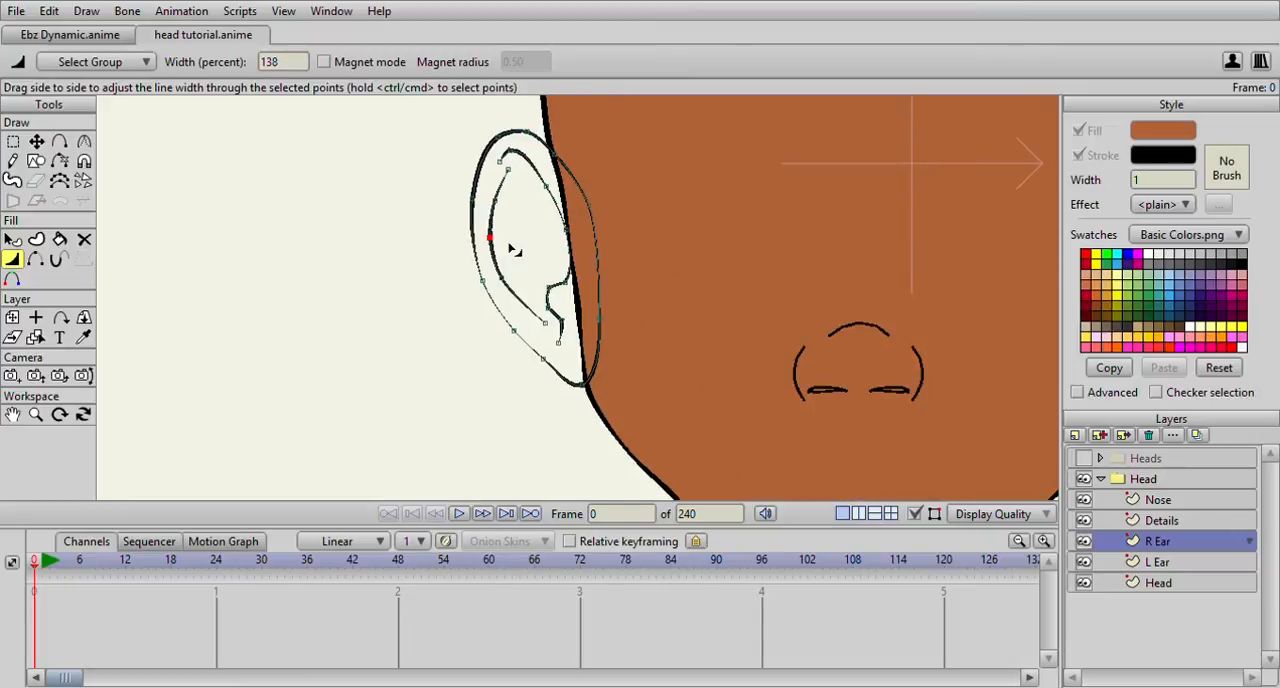
drag(495, 201, 656, 250)
drag(545, 186, 598, 202)
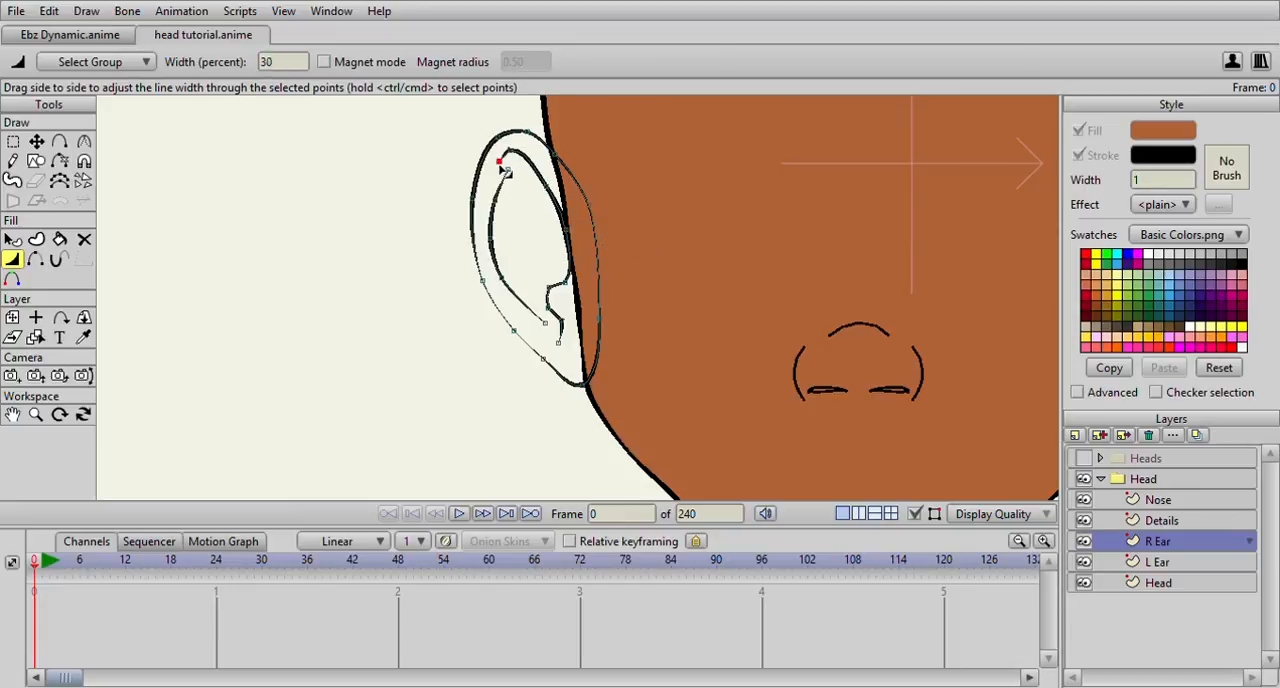
drag(553, 289, 561, 316)
scroll(591, 331, down, 8)
scroll(626, 309, up, 5)
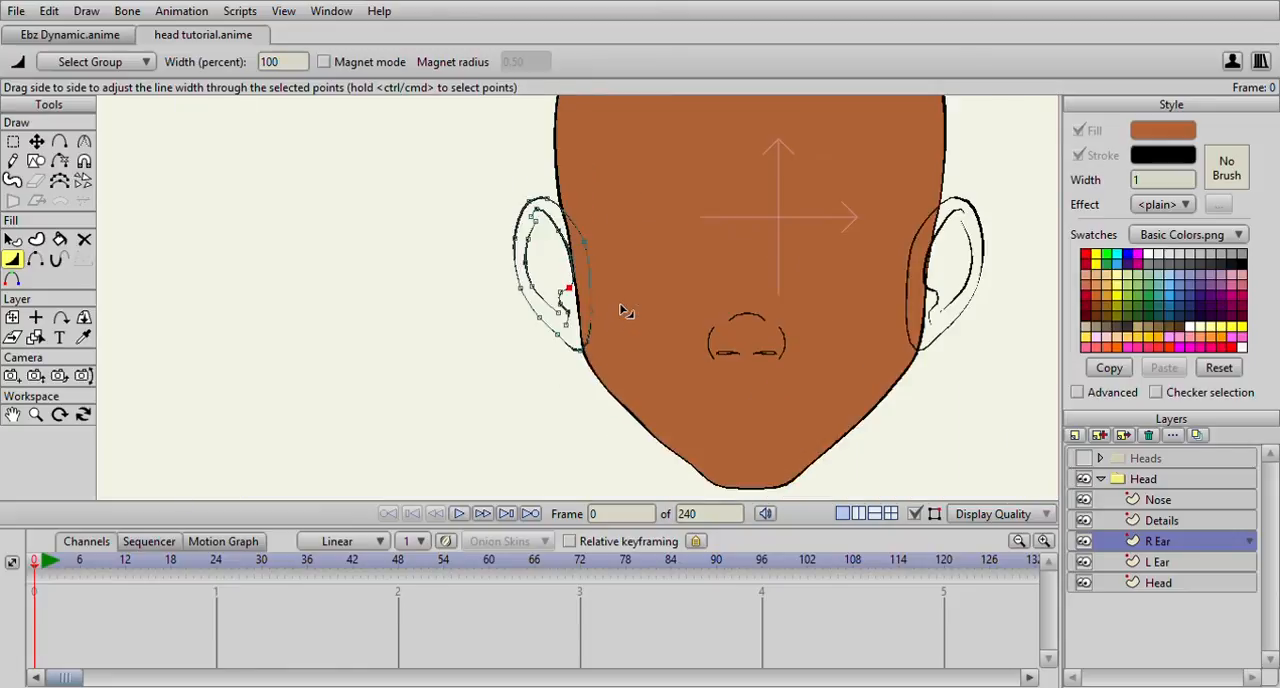
Thicken the whole left nostril curve in the Nose layer
click(1158, 499)
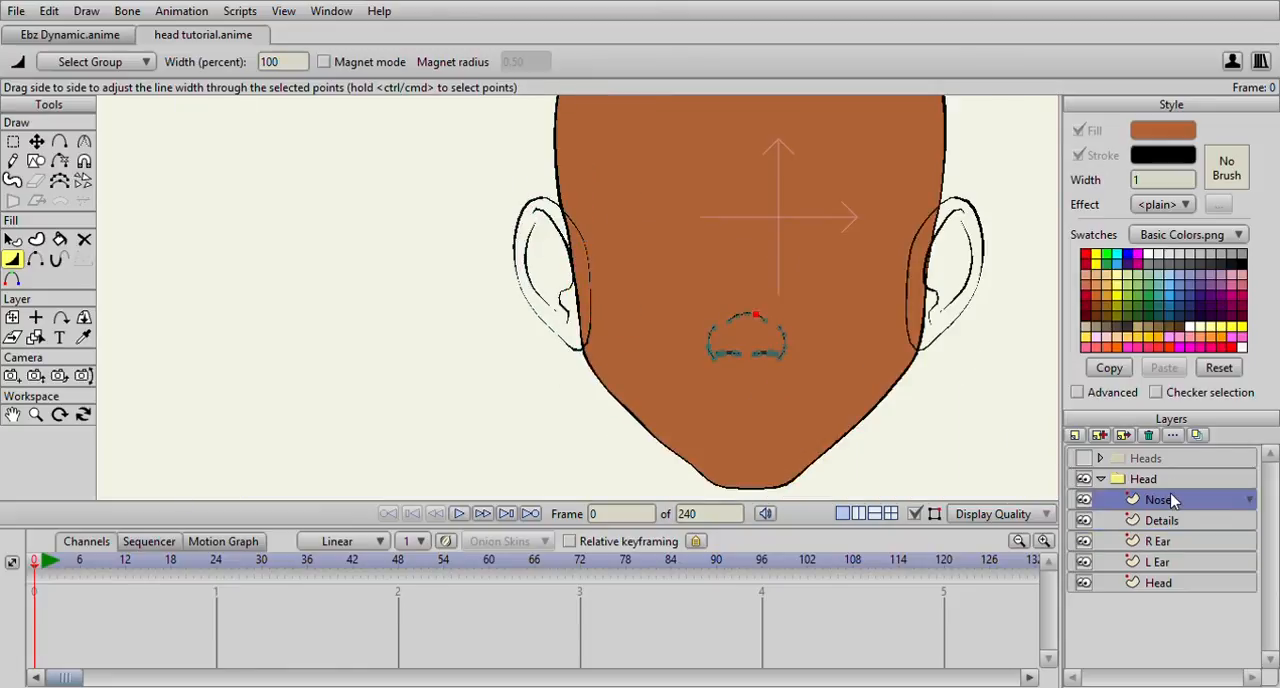
scroll(714, 288, up, 5)
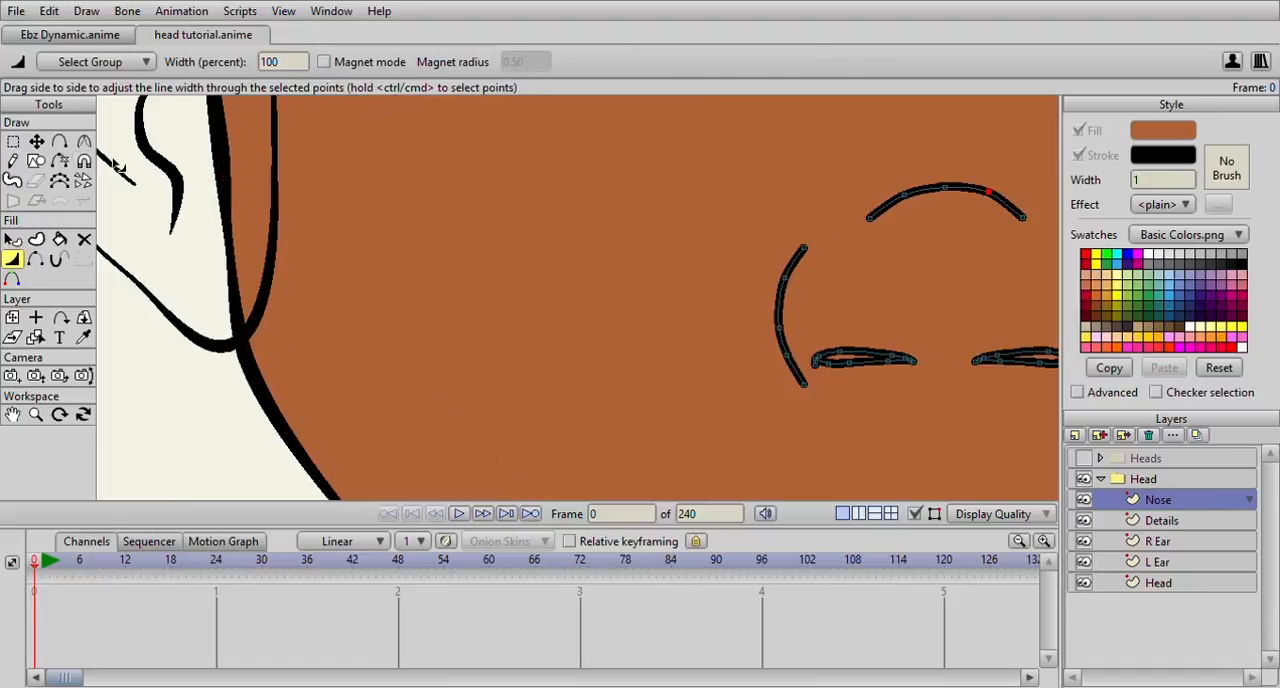
click(12, 141)
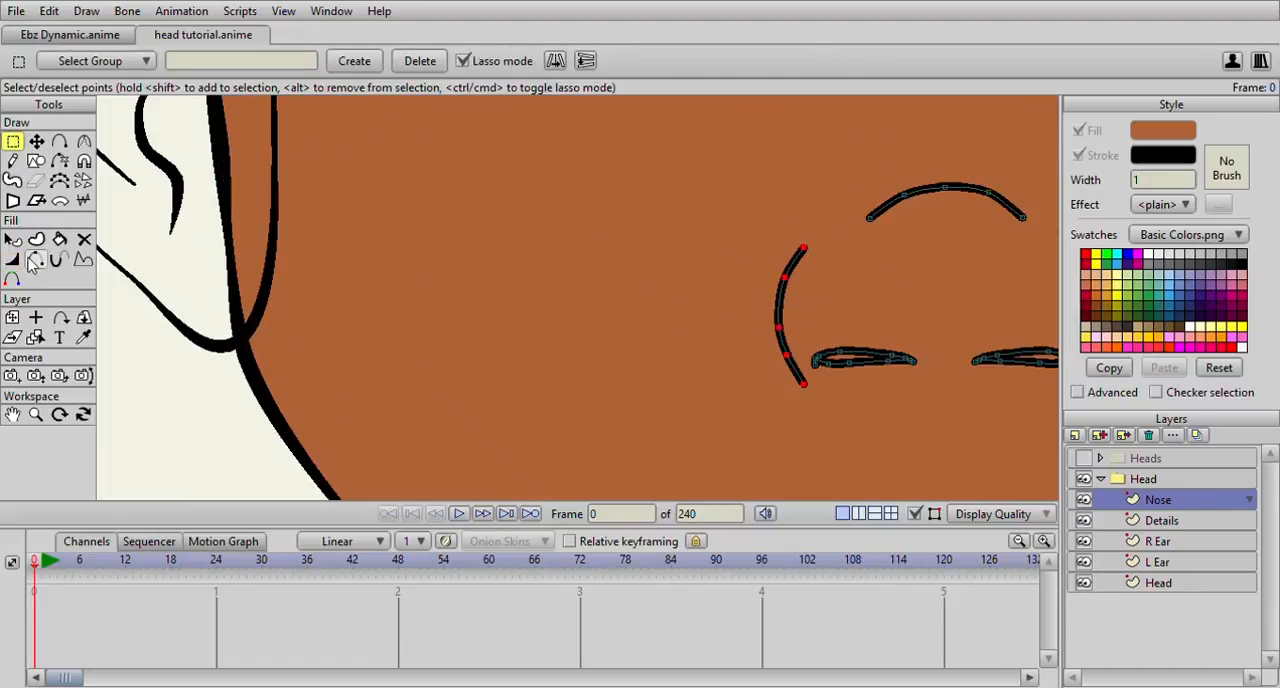
click(12, 259)
drag(697, 273, 709, 263)
Taper the upper end of the left nostril curve and set the point just below it to 162 percent width
key(g)
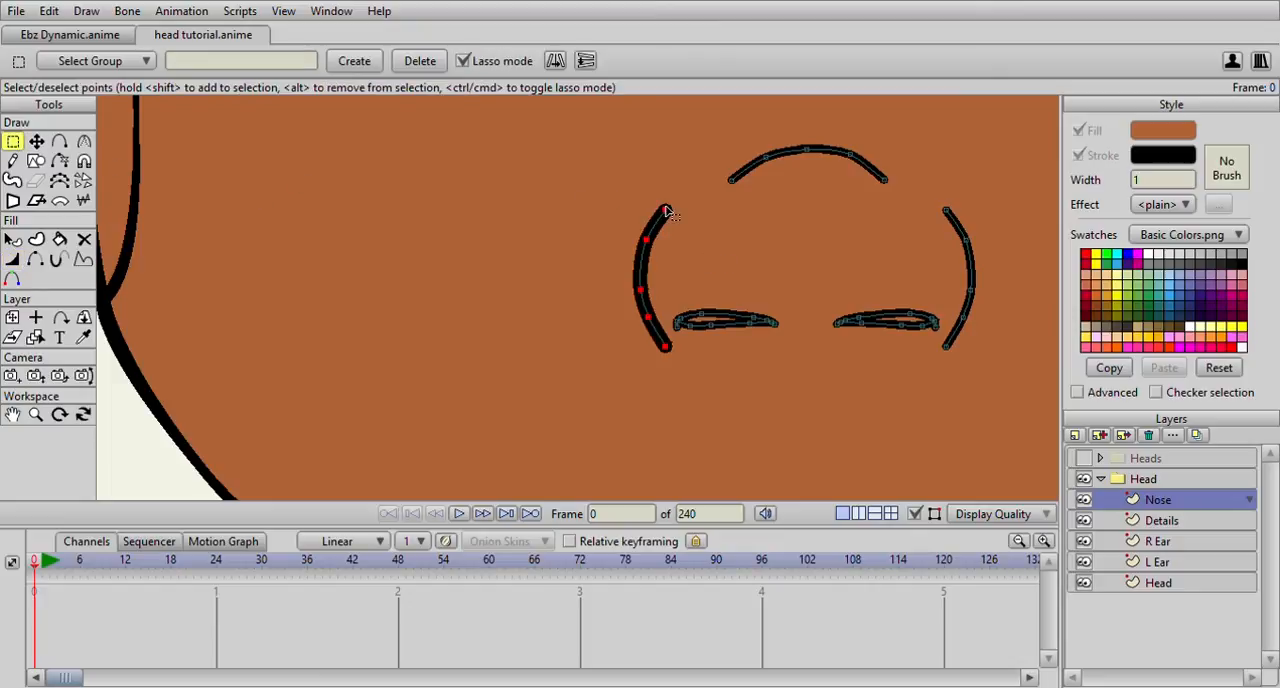
click(666, 211)
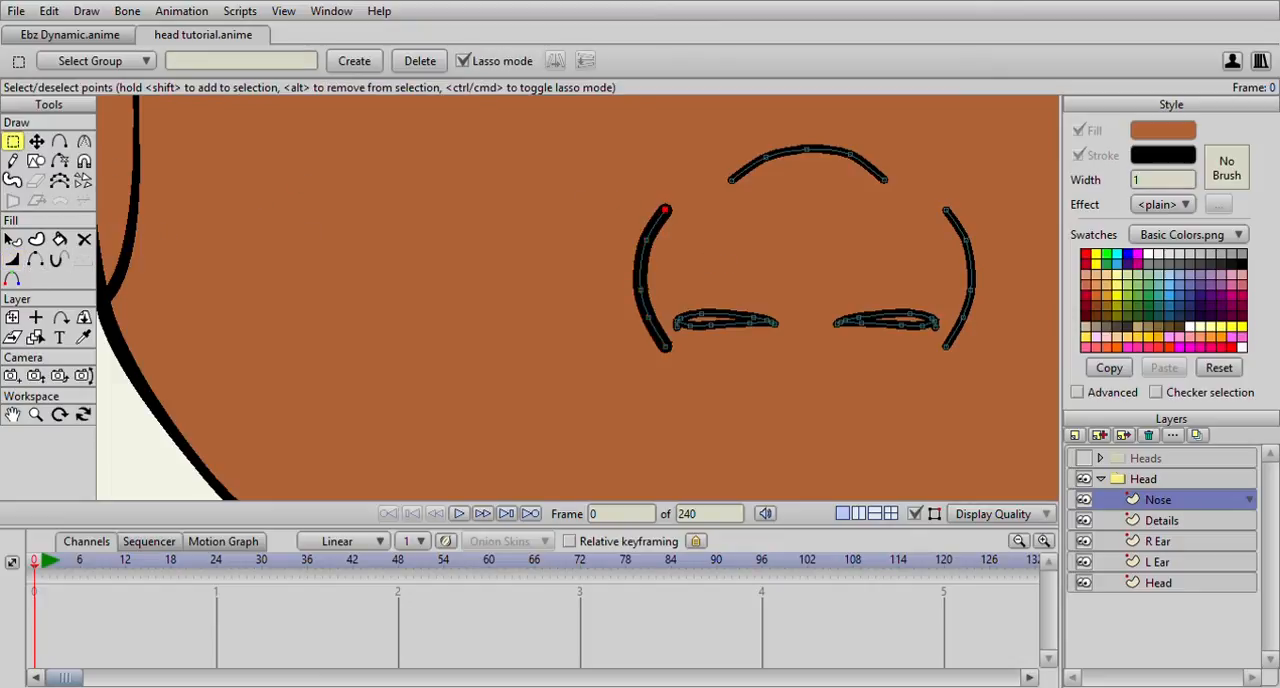
click(12, 259)
drag(652, 212, 598, 243)
drag(616, 277, 598, 196)
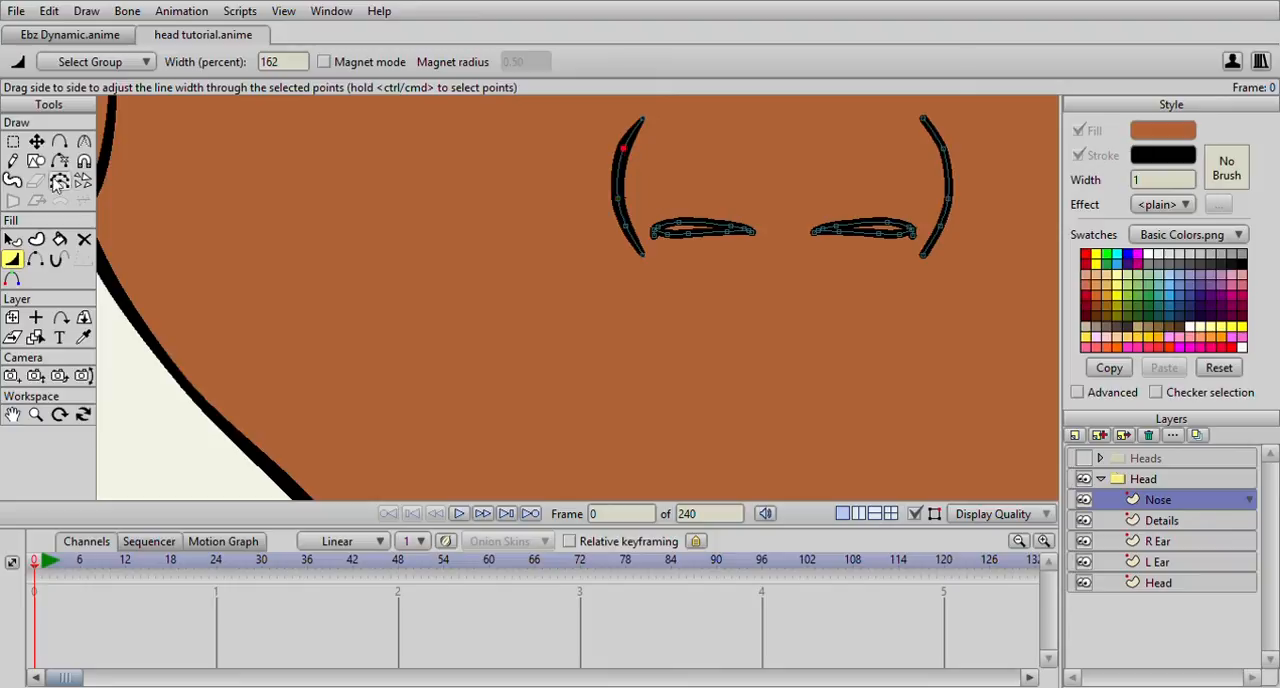
Set the whole right nostril curve to 144 percent width
click(13, 142)
double_click(945, 182)
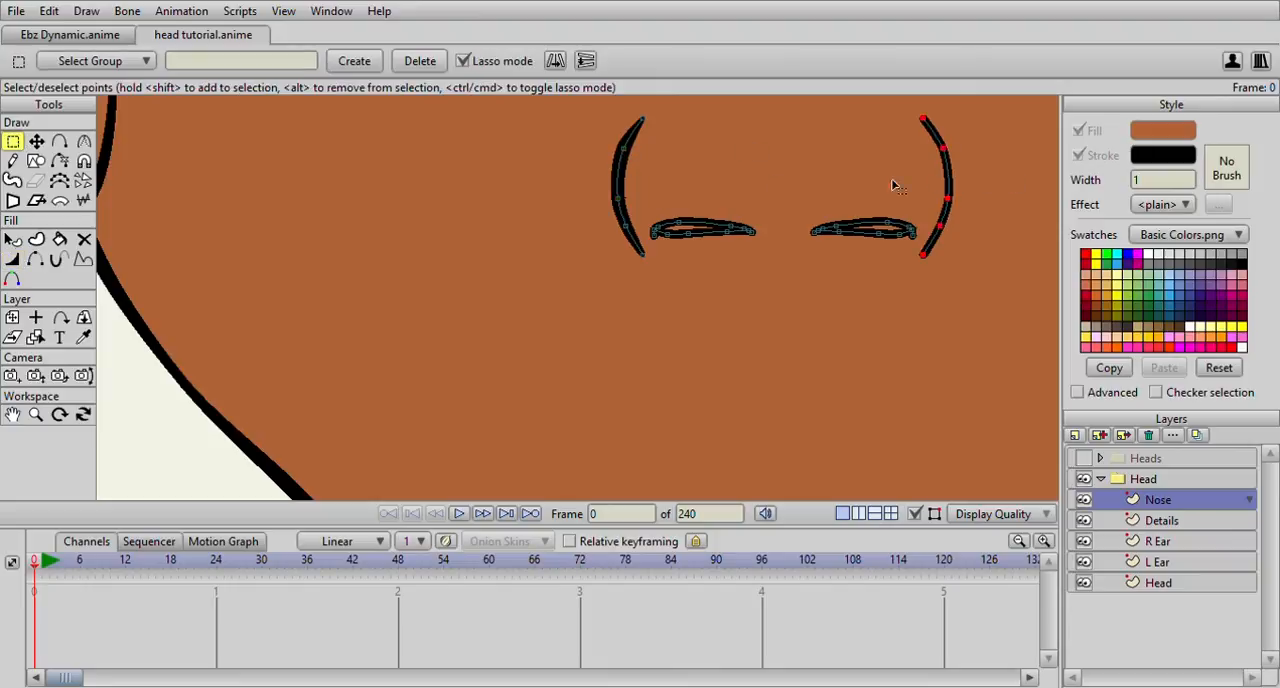
click(13, 260)
drag(731, 199, 481, 241)
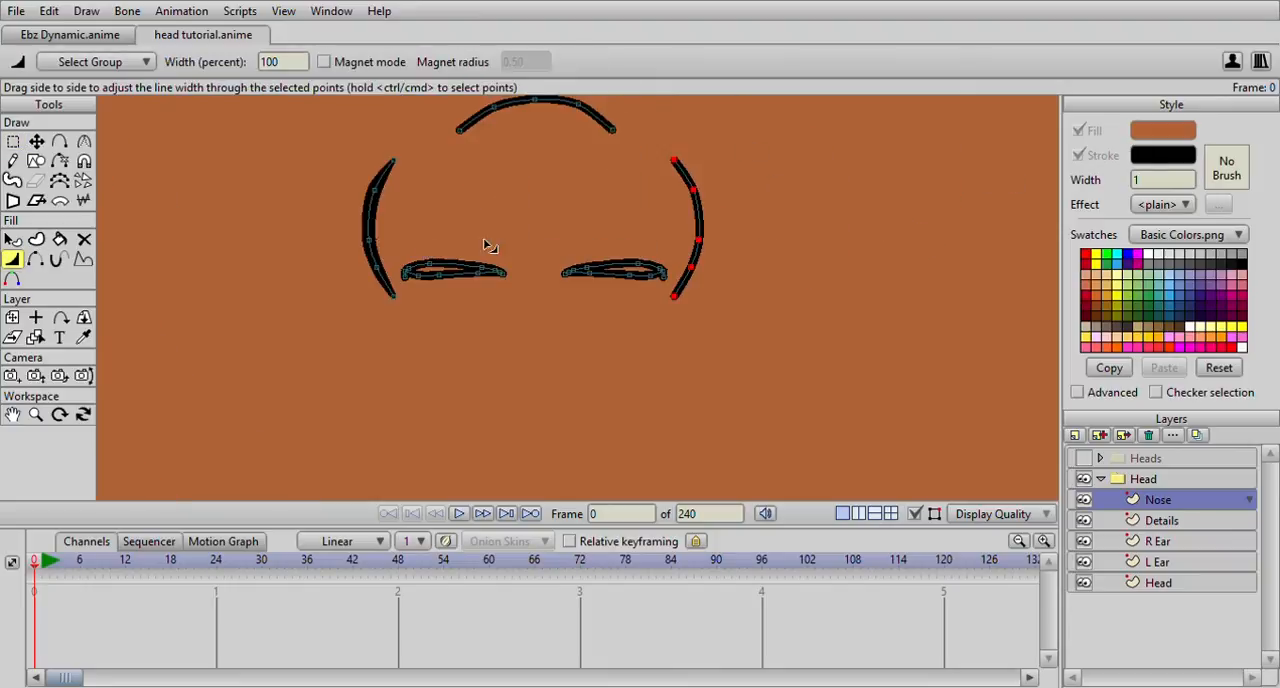
drag(737, 206, 726, 206)
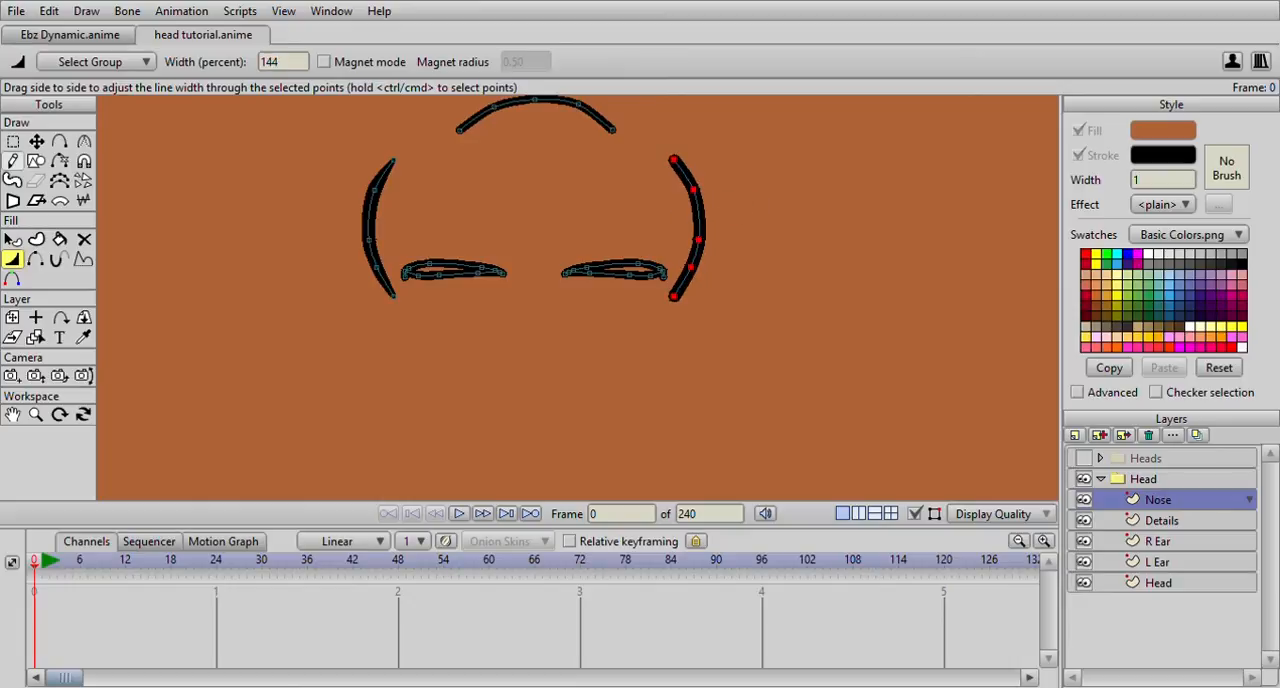
Taper both ends of the right nostril curve, with 64 percent at the lower end
click(13, 143)
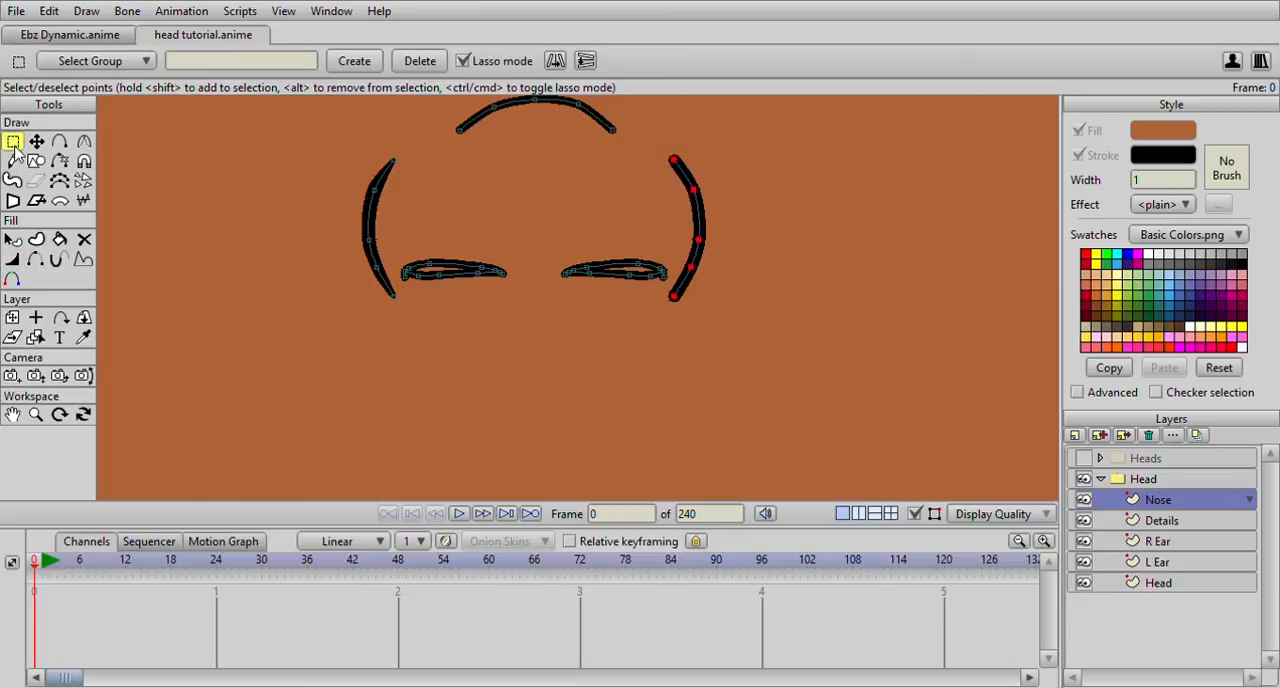
click(673, 161)
key(w)
drag(666, 157, 640, 232)
drag(678, 302, 640, 305)
scroll(640, 310, down, 3)
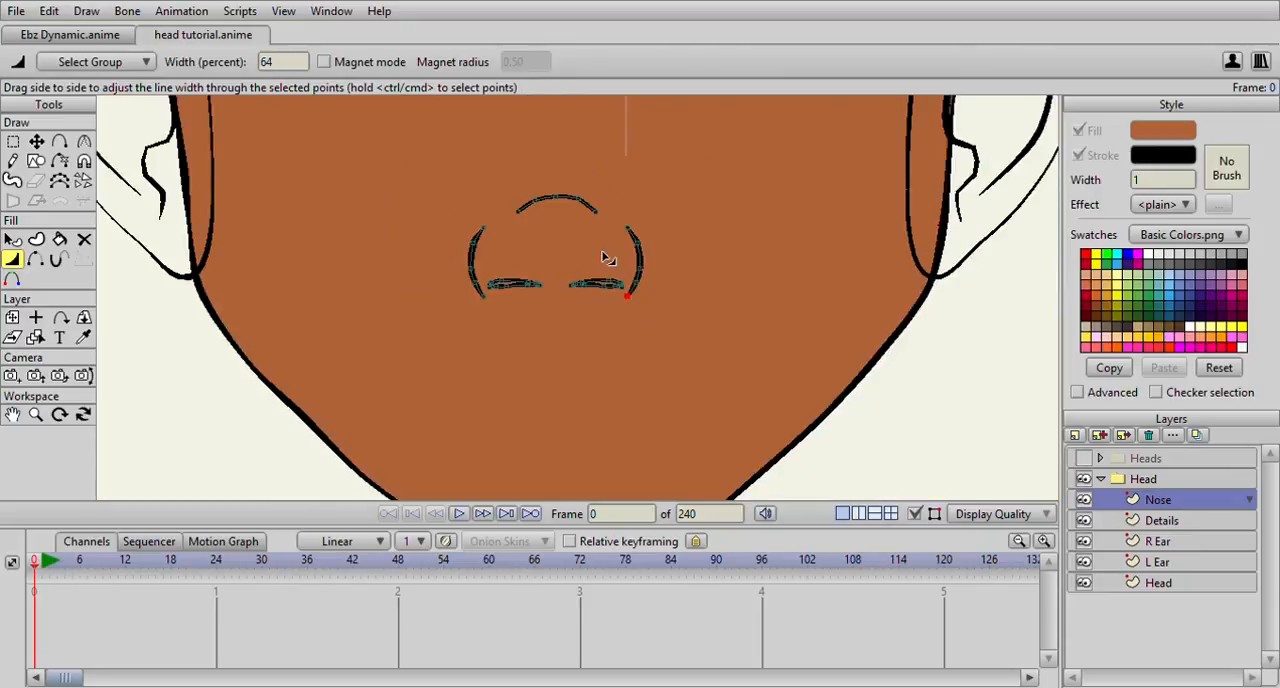
Set the whole upper nose curve in the Nose layer to 158 percent line width
click(12, 141)
scroll(305, 213, up, 2)
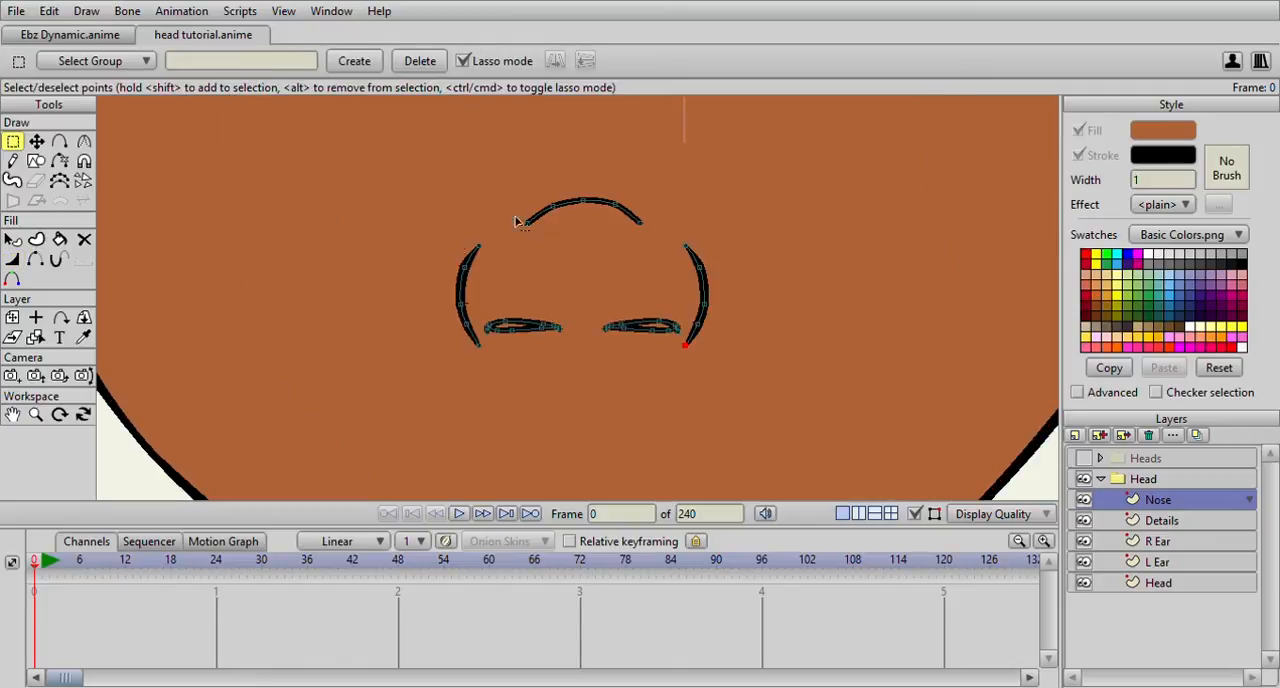
double_click(593, 206)
click(12, 259)
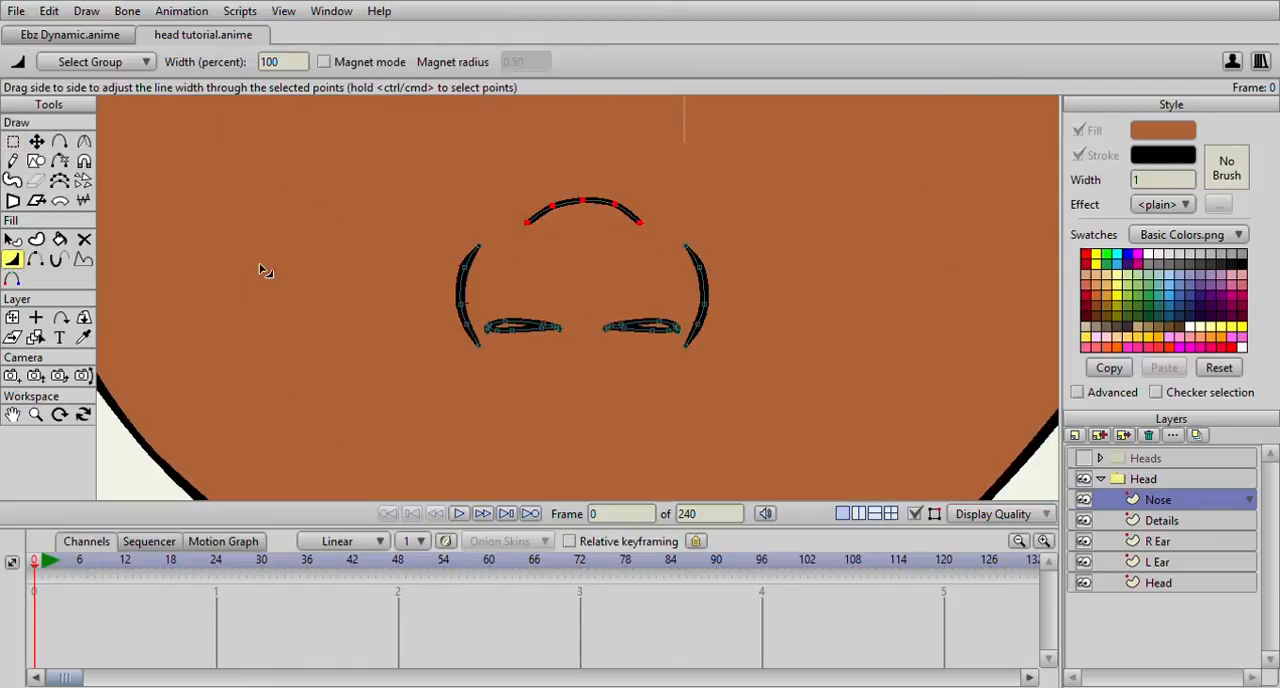
drag(572, 244, 597, 246)
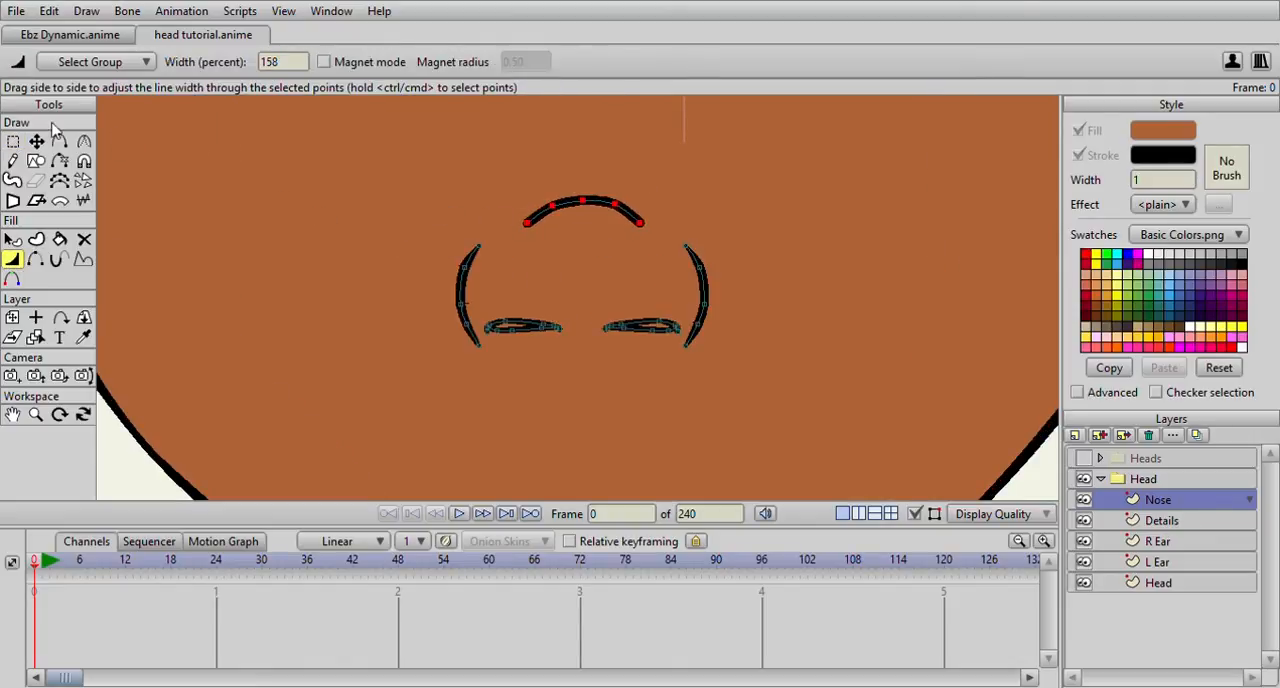
Taper both ends of the upper nose curve, with 50 percent width at the right end
click(12, 141)
click(525, 224)
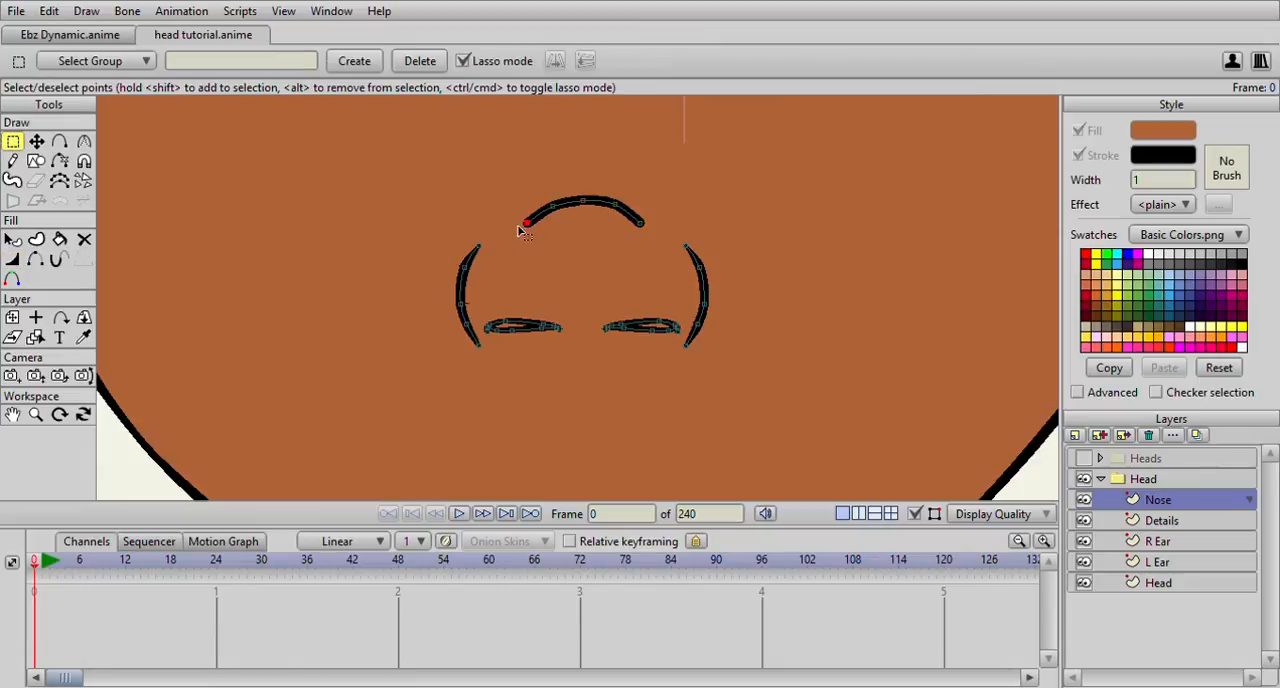
click(12, 259)
scroll(342, 241, up, 3)
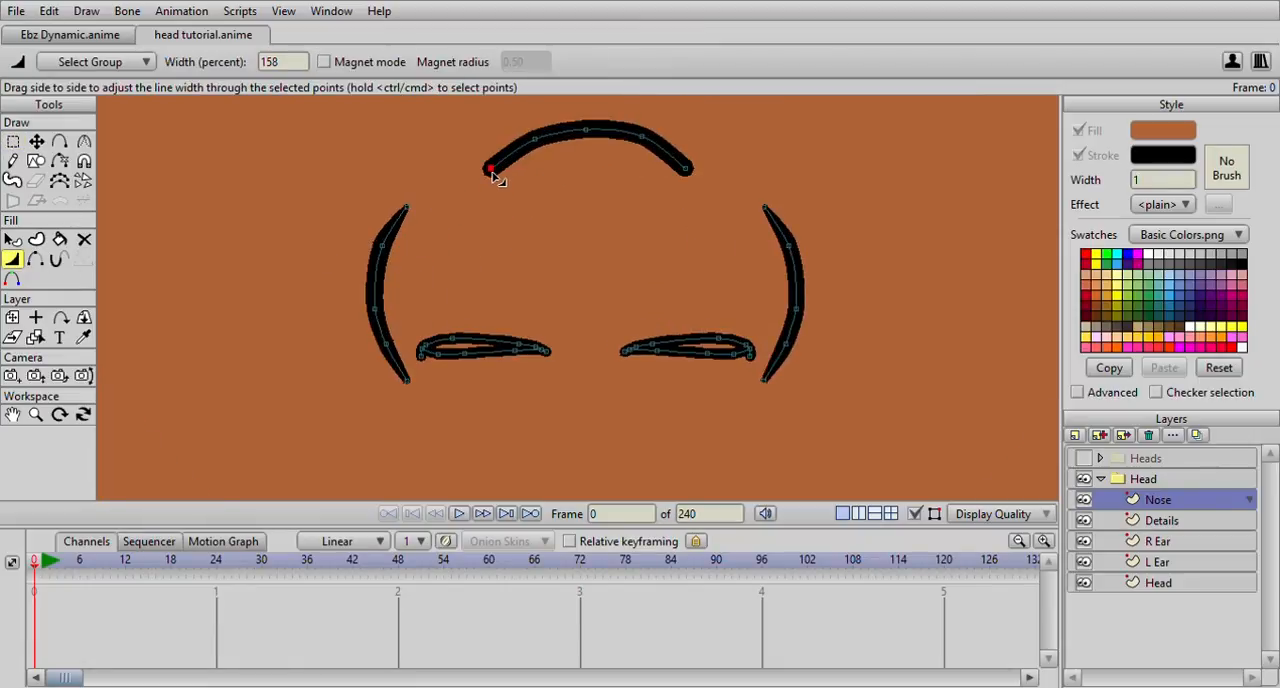
drag(497, 177, 443, 191)
click(688, 178)
scroll(691, 206, down, 5)
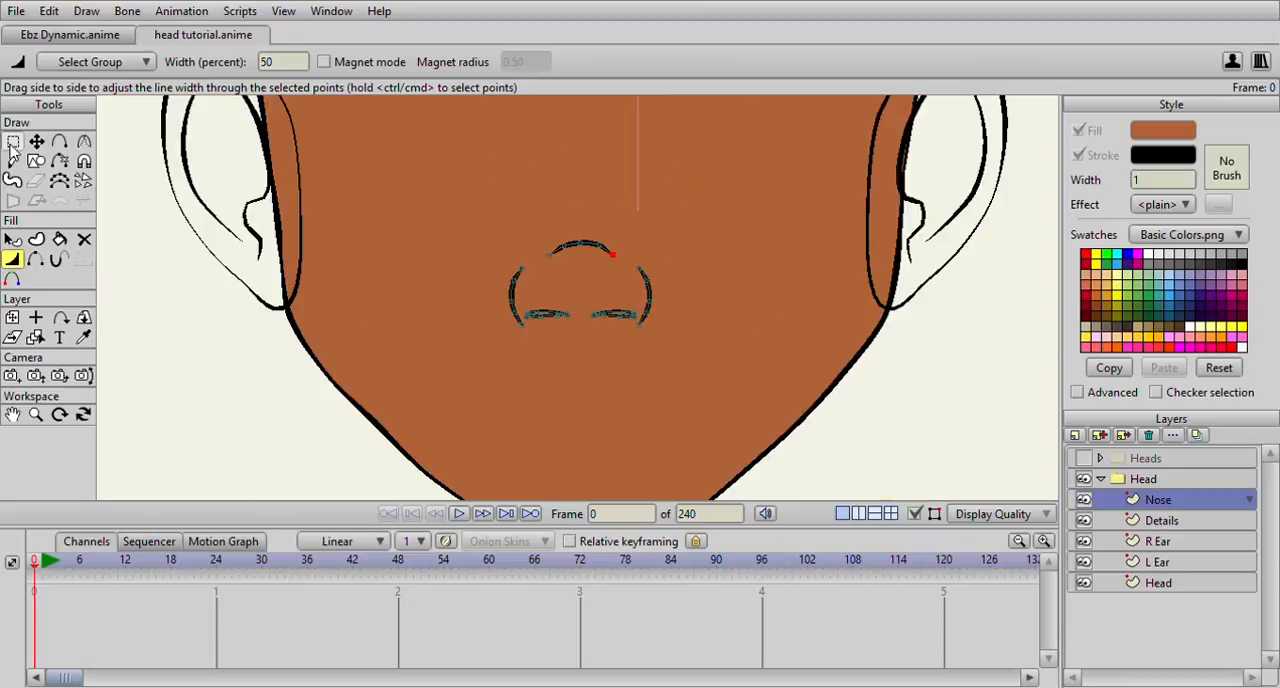
Adjust the nostril opening outlines point by point, giving the right opening's outer end point 98 percent width
click(36, 142)
scroll(440, 252, up, 4)
drag(521, 188, 513, 188)
click(14, 259)
scroll(163, 251, up, 4)
scroll(490, 226, down, 1)
drag(444, 160, 418, 164)
drag(765, 147, 757, 157)
drag(809, 203, 801, 209)
drag(815, 231, 609, 260)
click(906, 243)
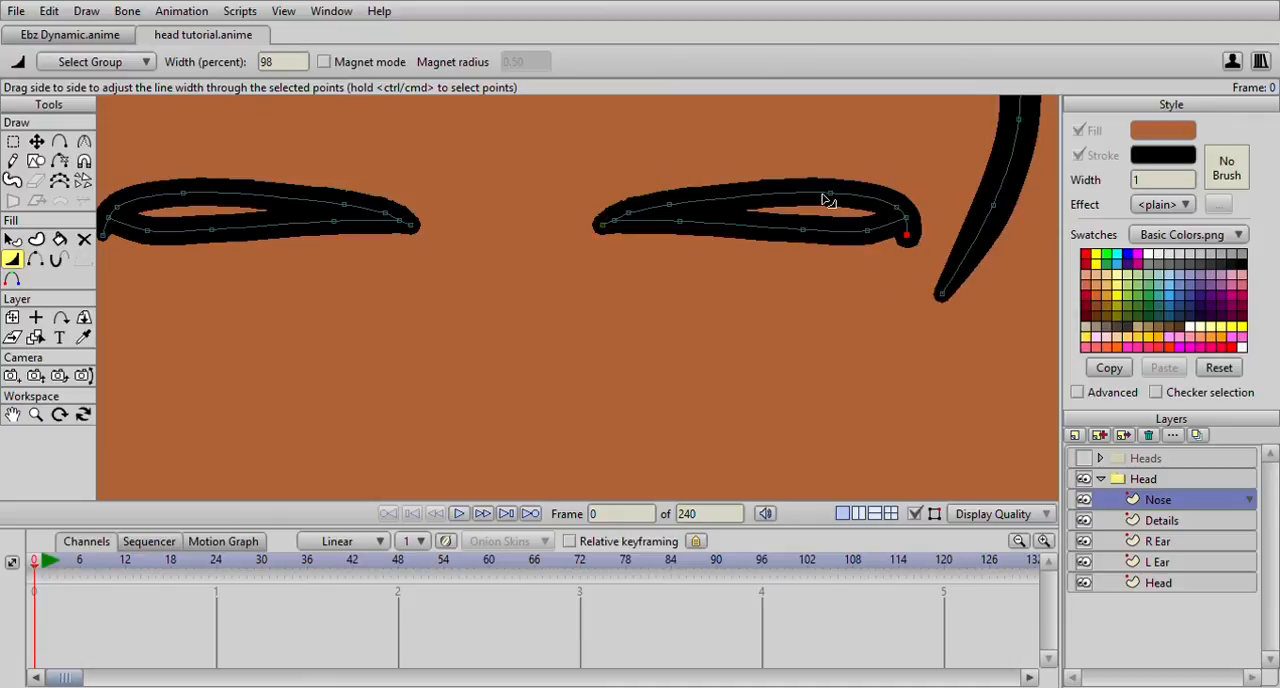
Vary the line width along both nostril openings, setting the left opening's upper outer point to 122 percent
click(800, 233)
click(680, 237)
click(331, 227)
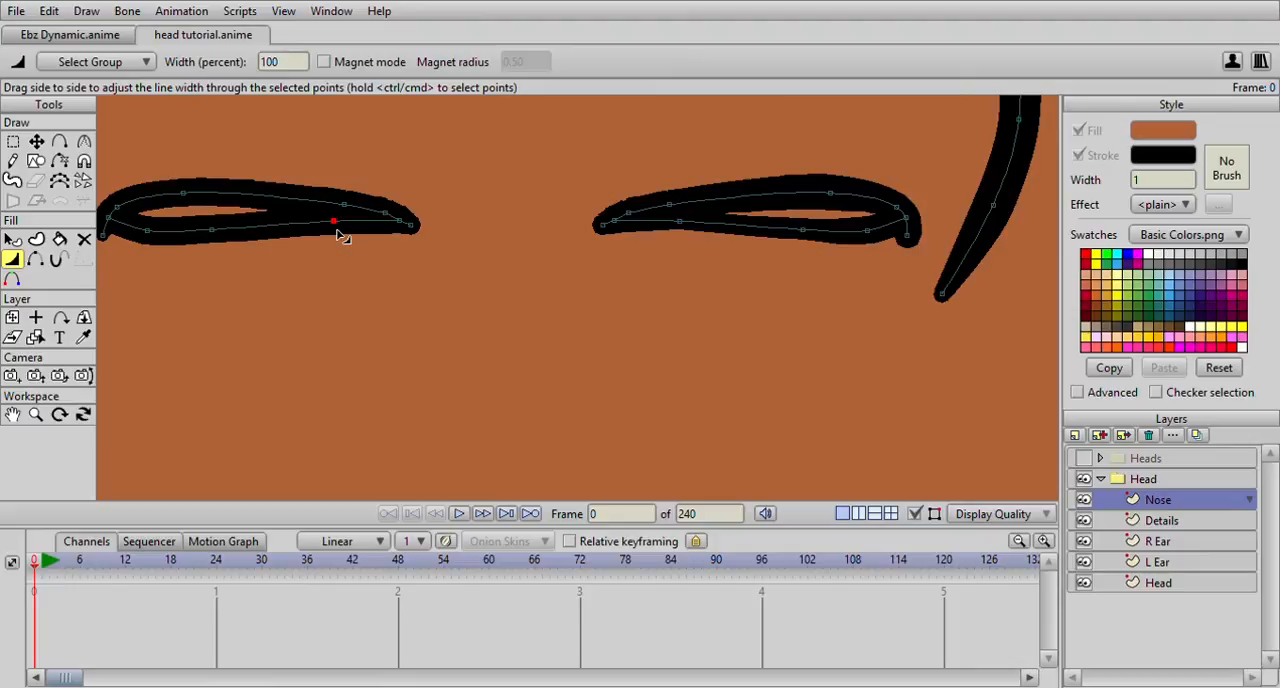
click(213, 240)
drag(187, 197, 288, 195)
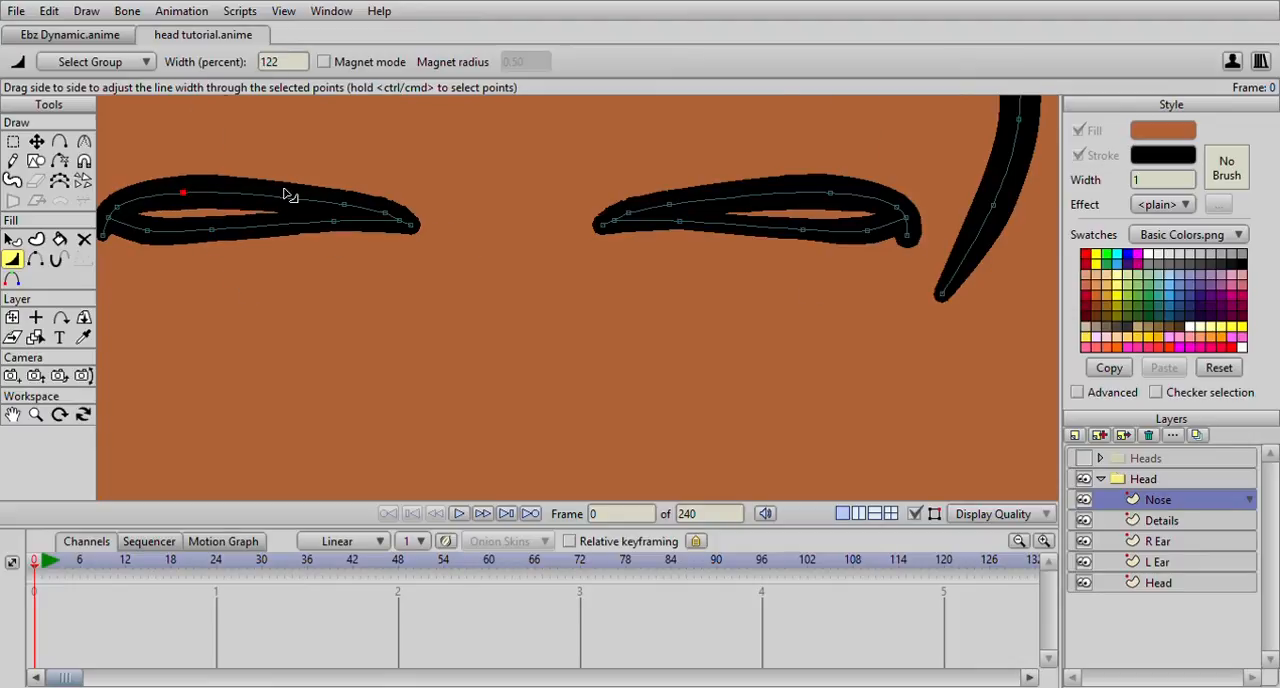
scroll(557, 257, down, 5)
drag(603, 218, 613, 275)
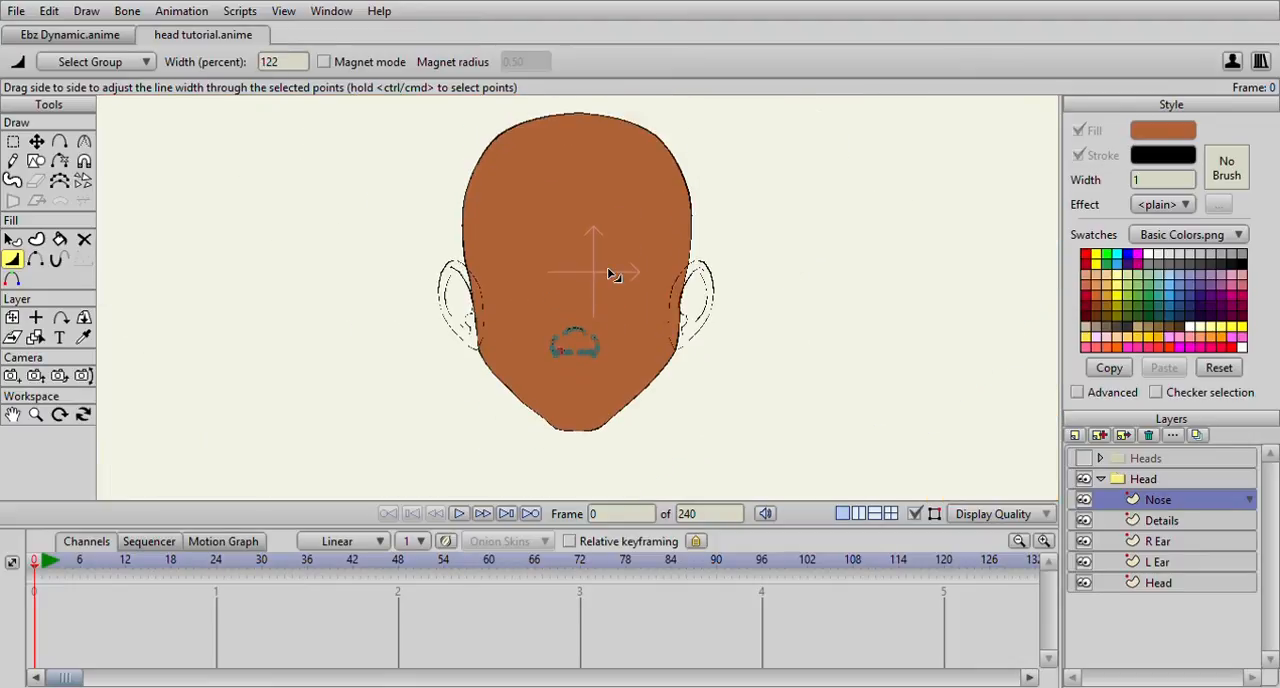
Activate the Paint Bucket on the Details layer and open its stroke width for editing
click(1156, 521)
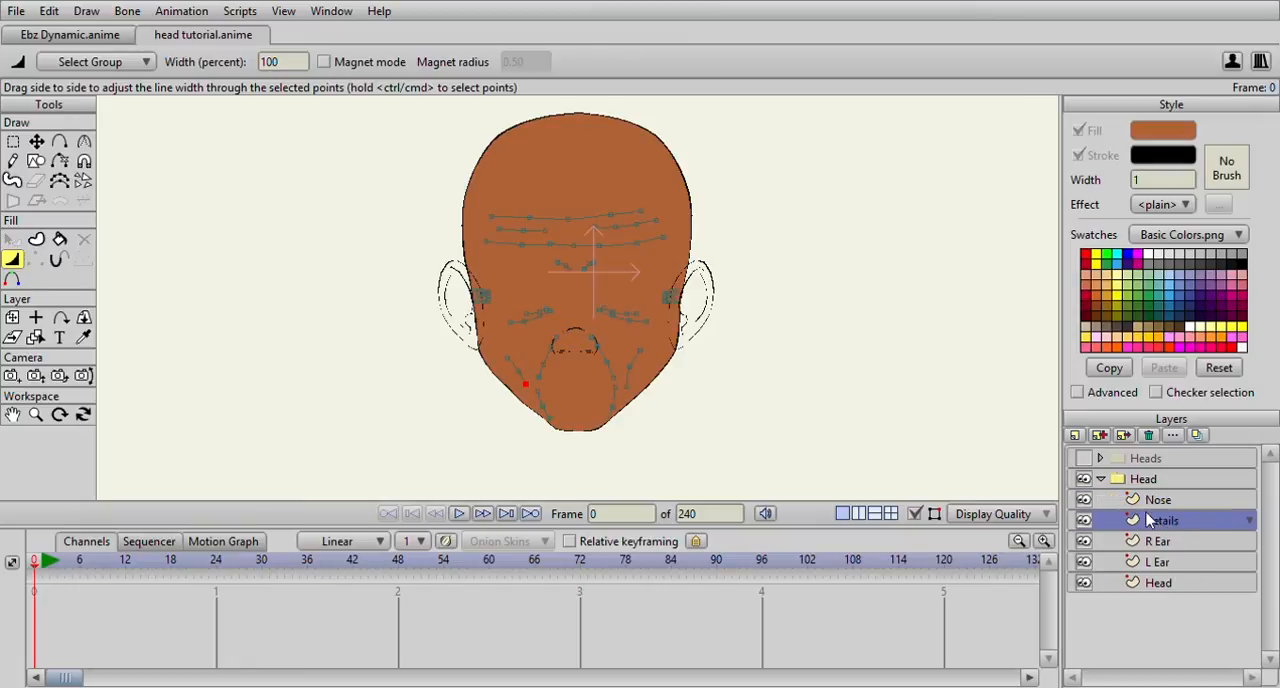
scroll(491, 263, up, 4)
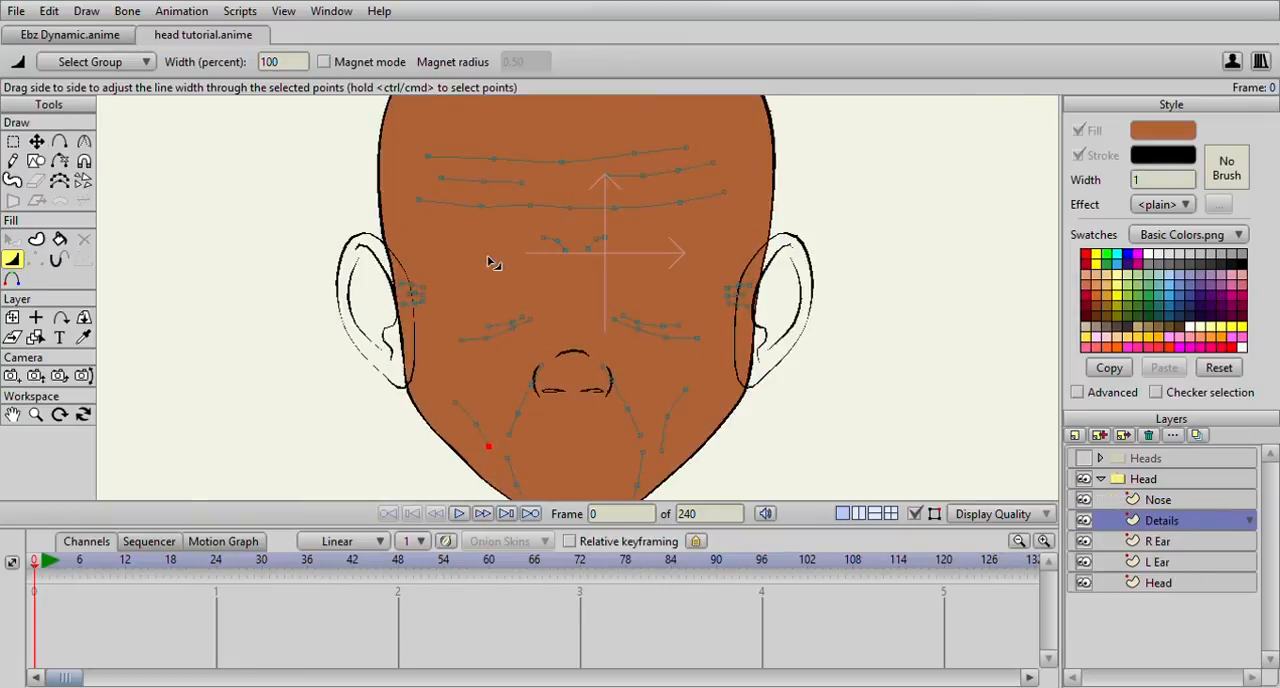
scroll(492, 262, down, 3)
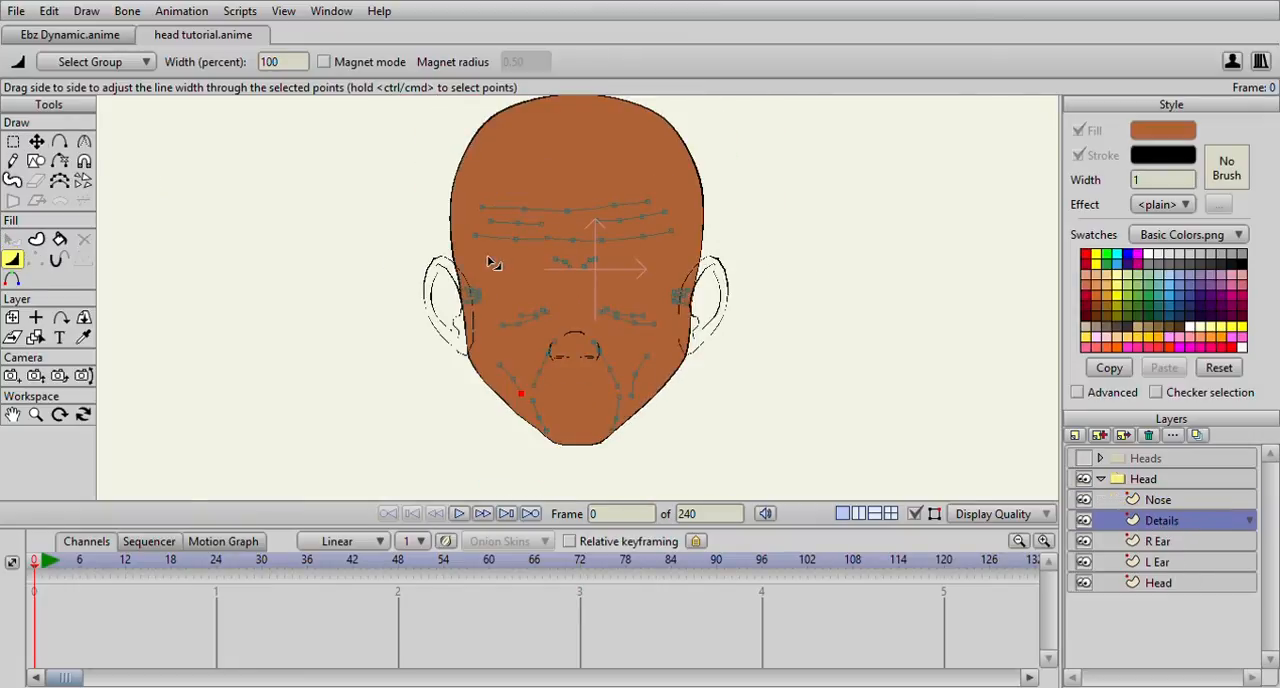
click(59, 239)
scroll(404, 208, up, 3)
scroll(569, 233, up, 2)
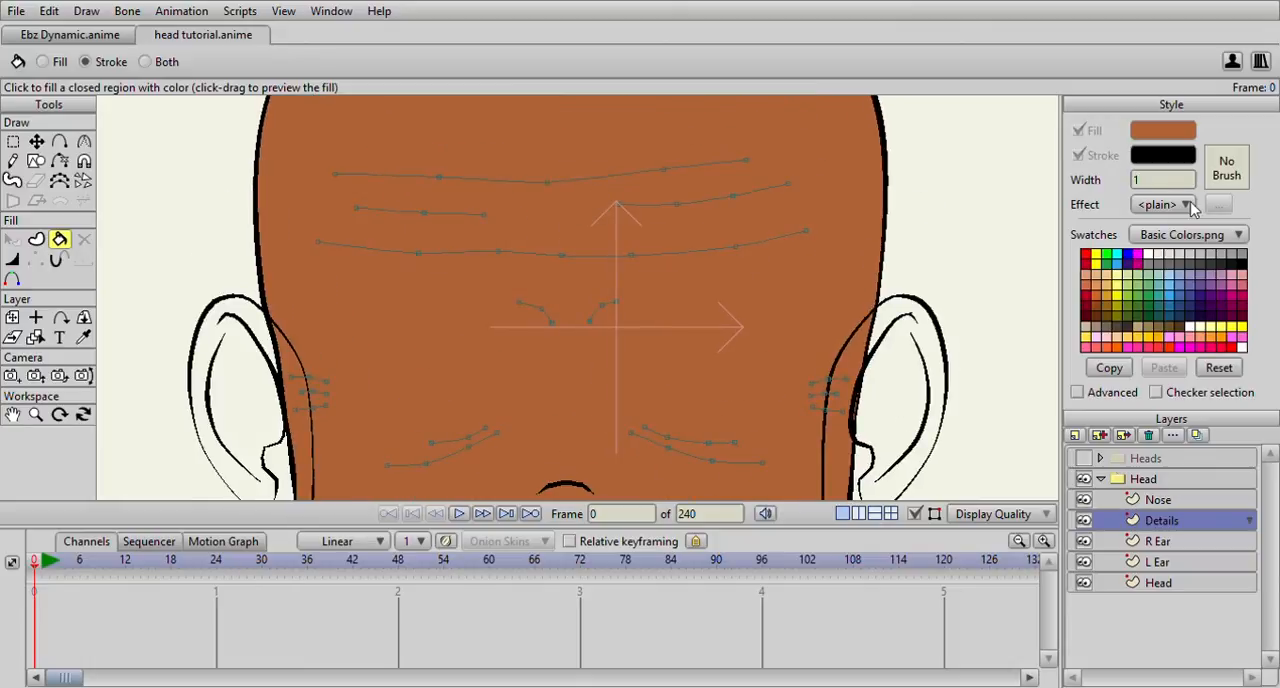
click(1162, 182)
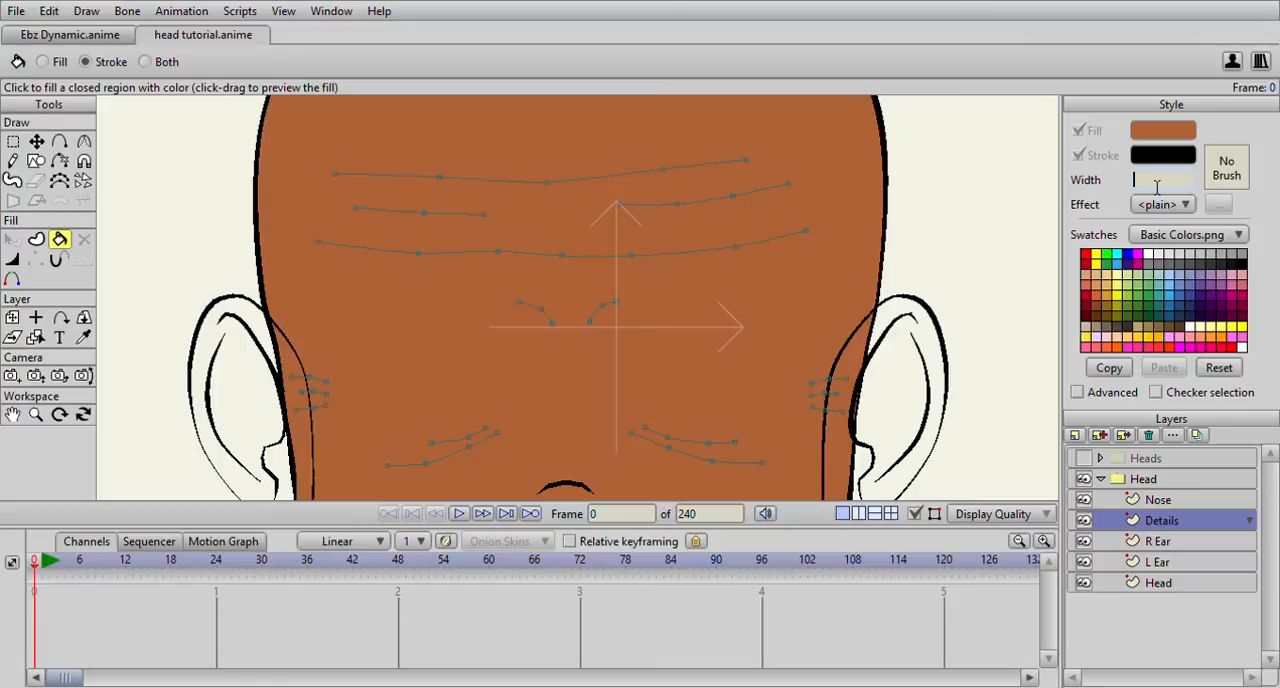
Stroke the four forehead wrinkle lines in black at width 2
click(651, 176)
click(660, 206)
scroll(460, 240, up, 1)
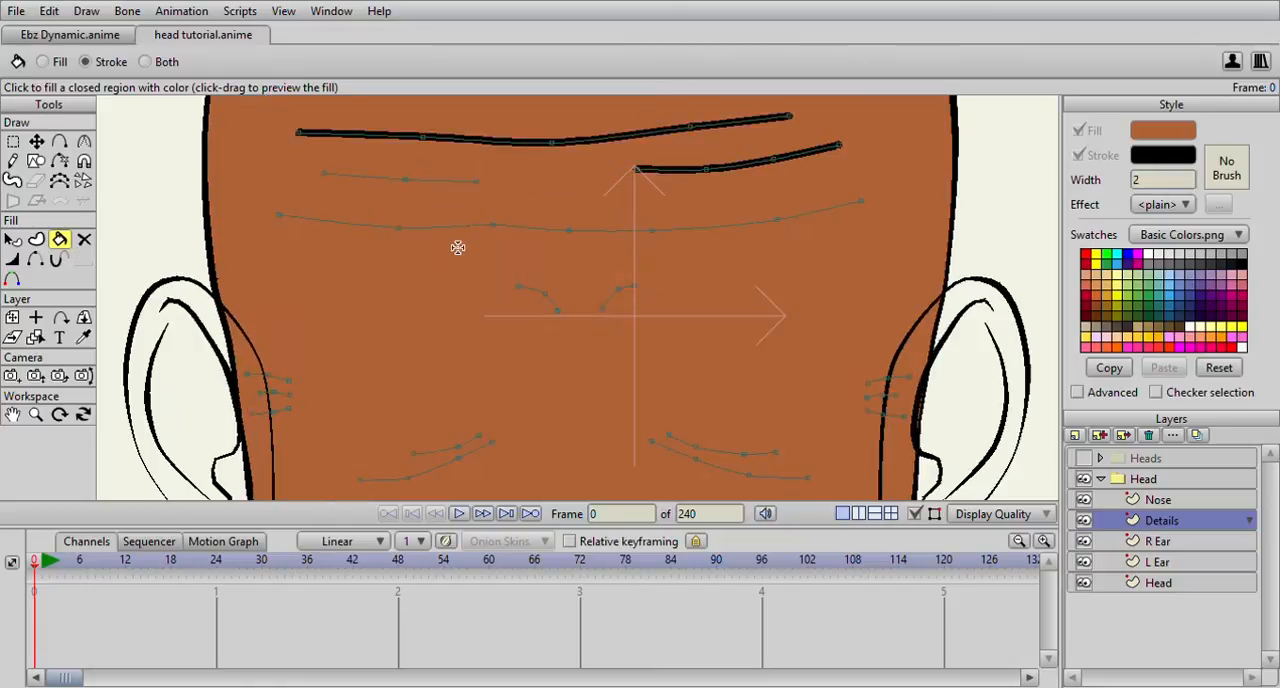
click(450, 234)
click(443, 181)
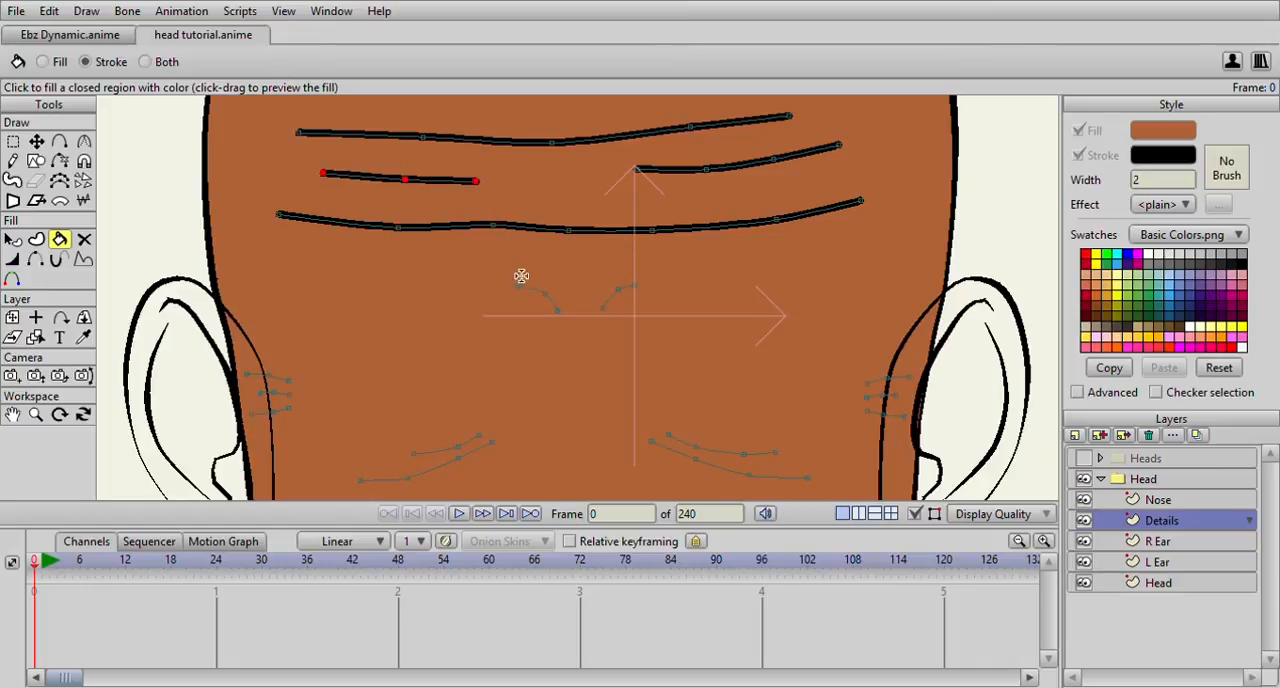
Stroke the two frown marks between the brows and the three short lines beside the left ear
click(539, 296)
click(620, 292)
mouse_move(640, 282)
mouse_down()
mouse_move(729, 169)
mouse_move(816, 108)
mouse_up()
click(450, 240)
click(463, 220)
click(463, 208)
Stroke the two lines under the left eye with the same black width 2 outline
drag(628, 299, 566, 219)
click(552, 213)
click(549, 198)
drag(511, 280, 471, 178)
scroll(466, 268, down, 5)
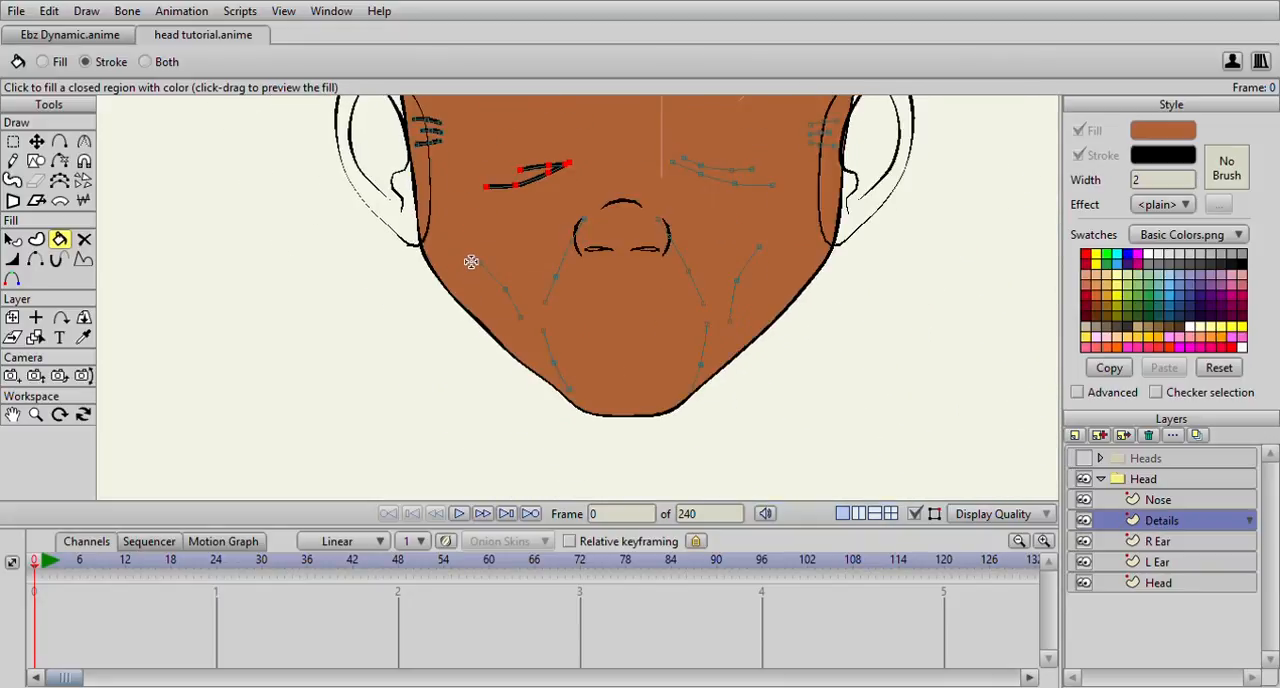
drag(472, 266, 478, 289)
scroll(478, 290, up, 8)
scroll(479, 290, down, 4)
scroll(508, 303, up, 8)
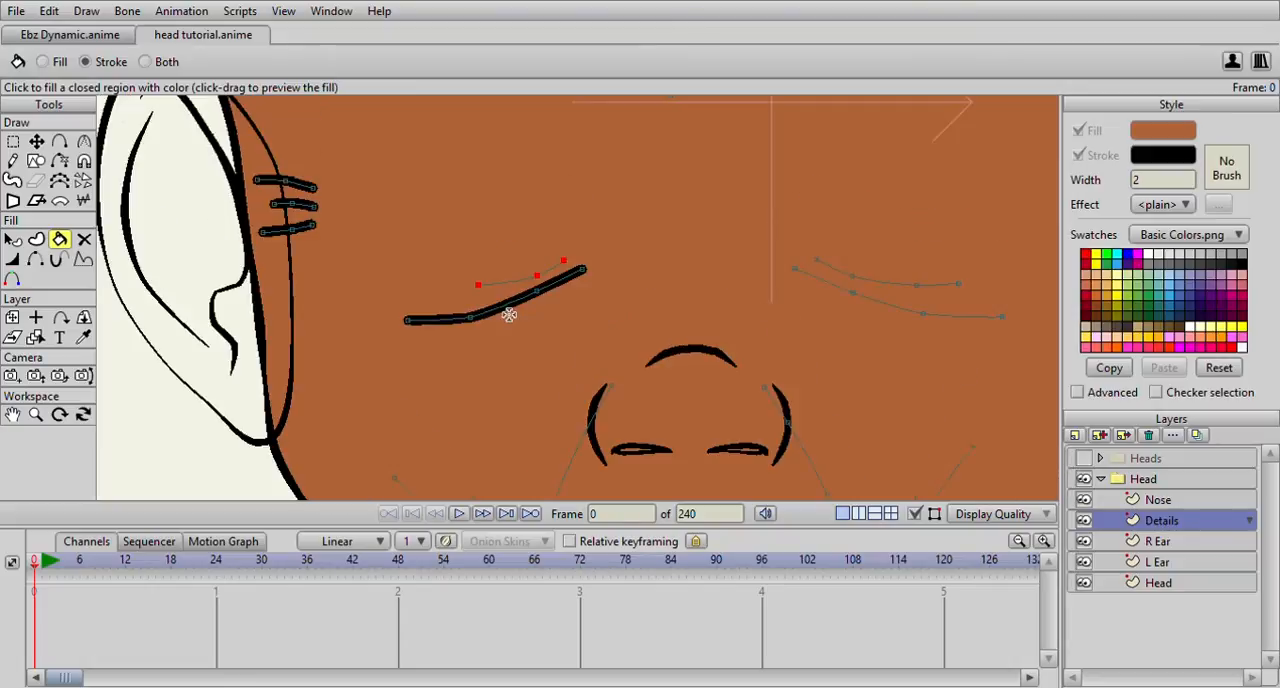
click(458, 269)
Stroke the cheek, nose fold and chin lines on both sides of the lower face
scroll(458, 269, down, 4)
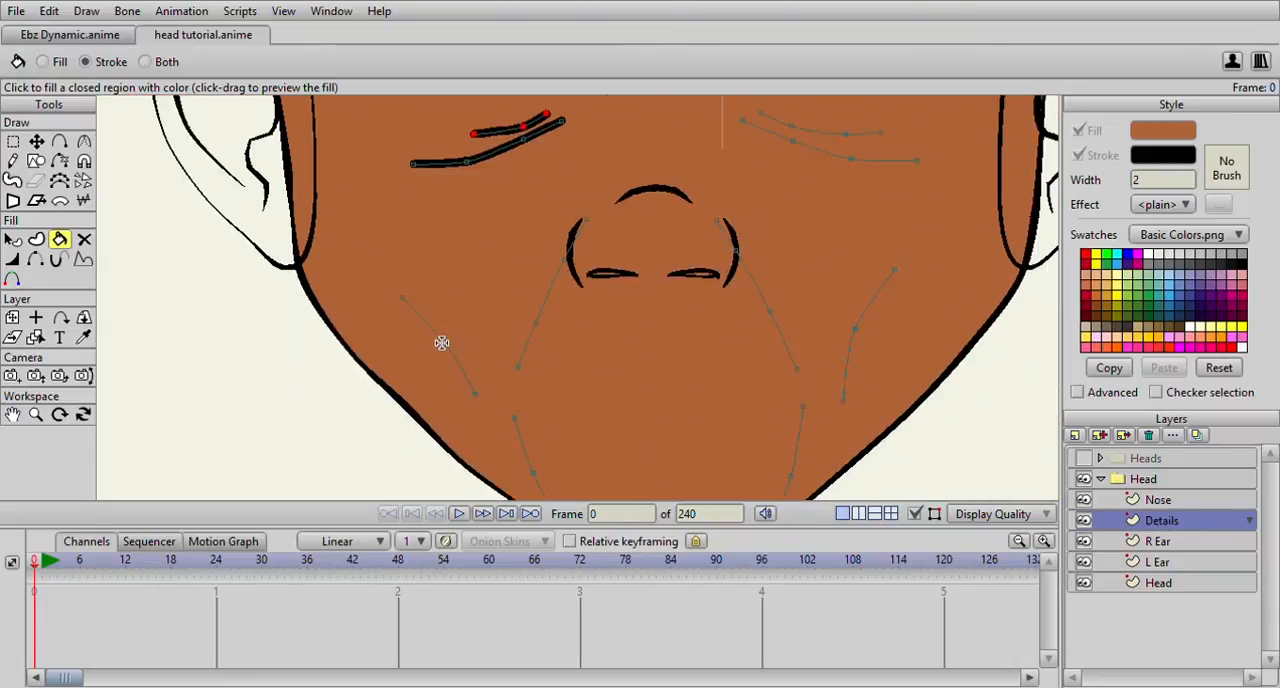
click(445, 343)
click(535, 351)
drag(559, 461, 547, 352)
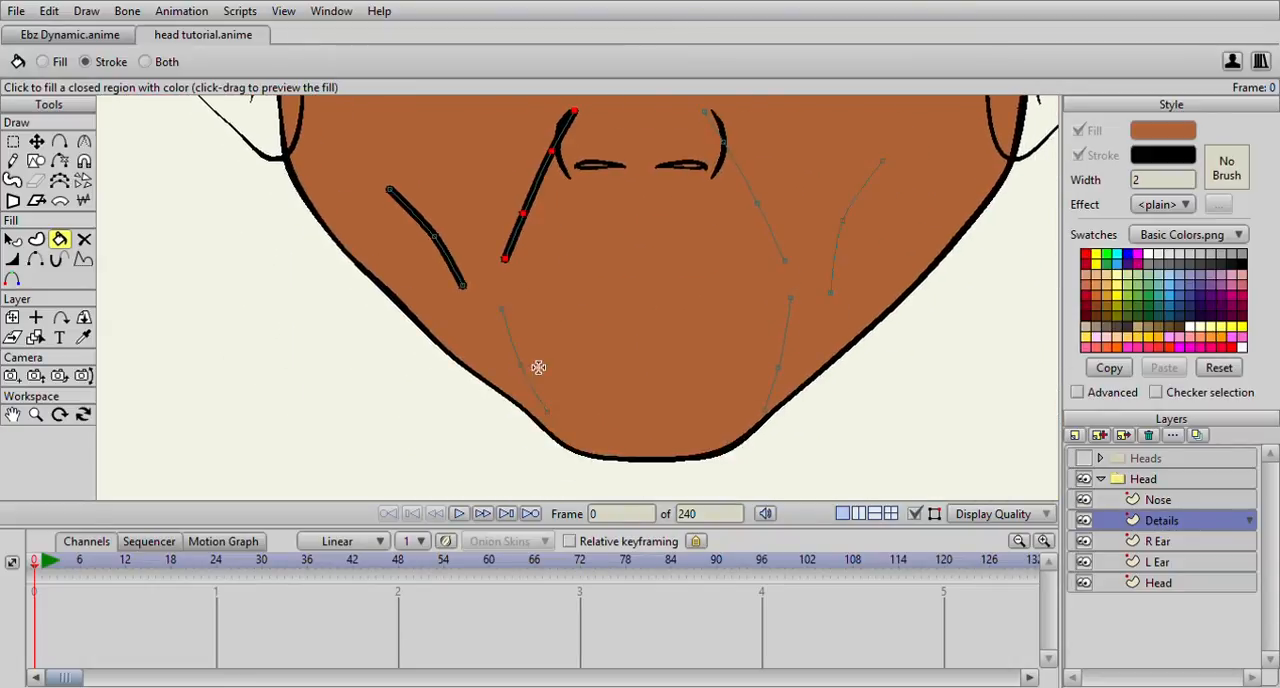
click(531, 380)
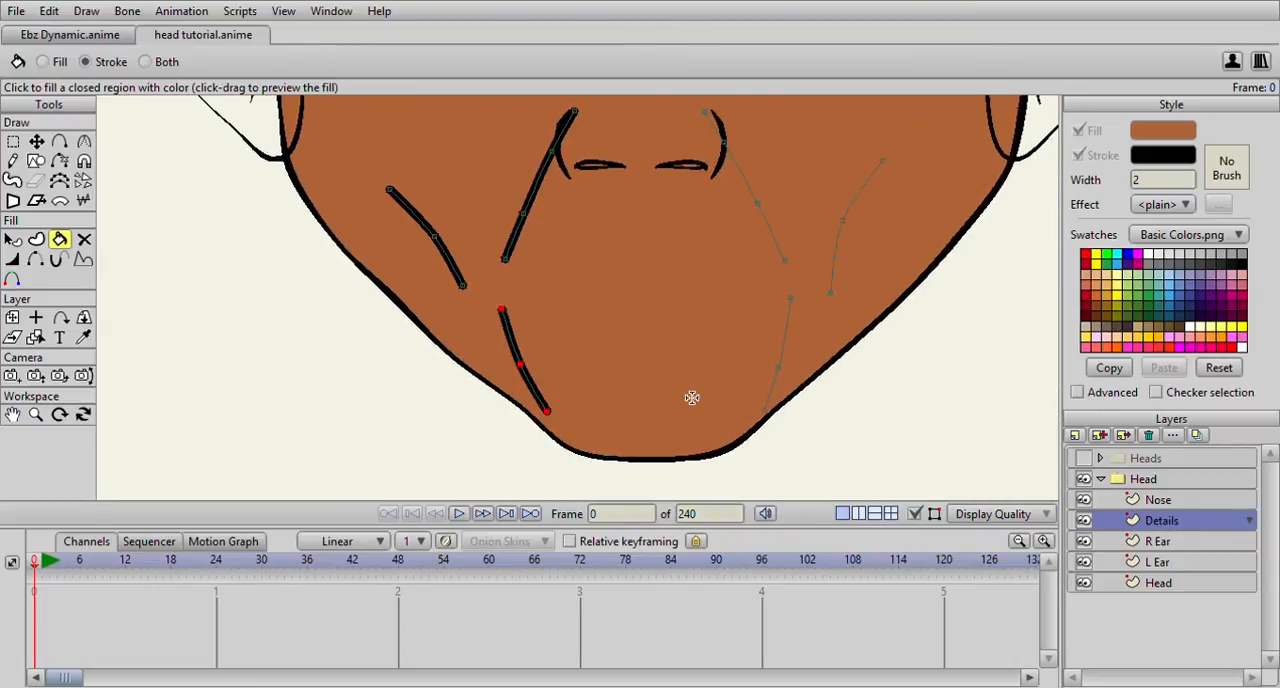
click(781, 393)
click(780, 250)
click(856, 215)
Stroke both lines under the right eye and the three short lines beside the right ear
scroll(825, 291, up, 3)
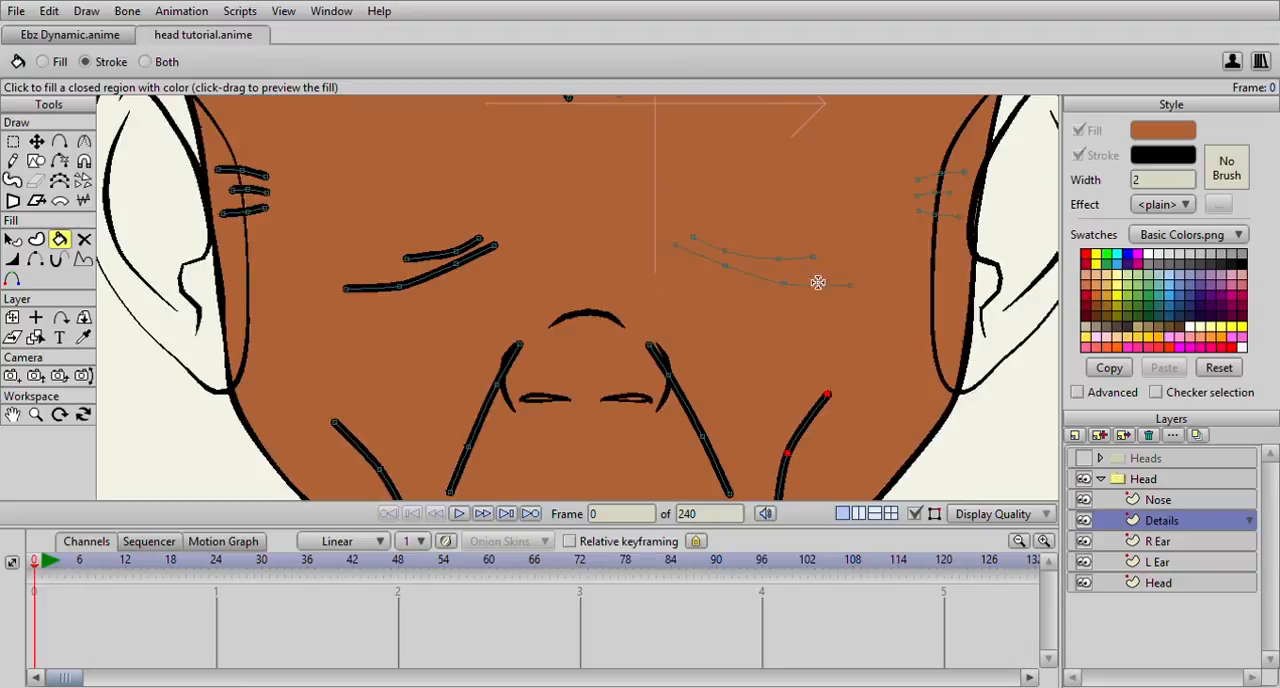
click(799, 241)
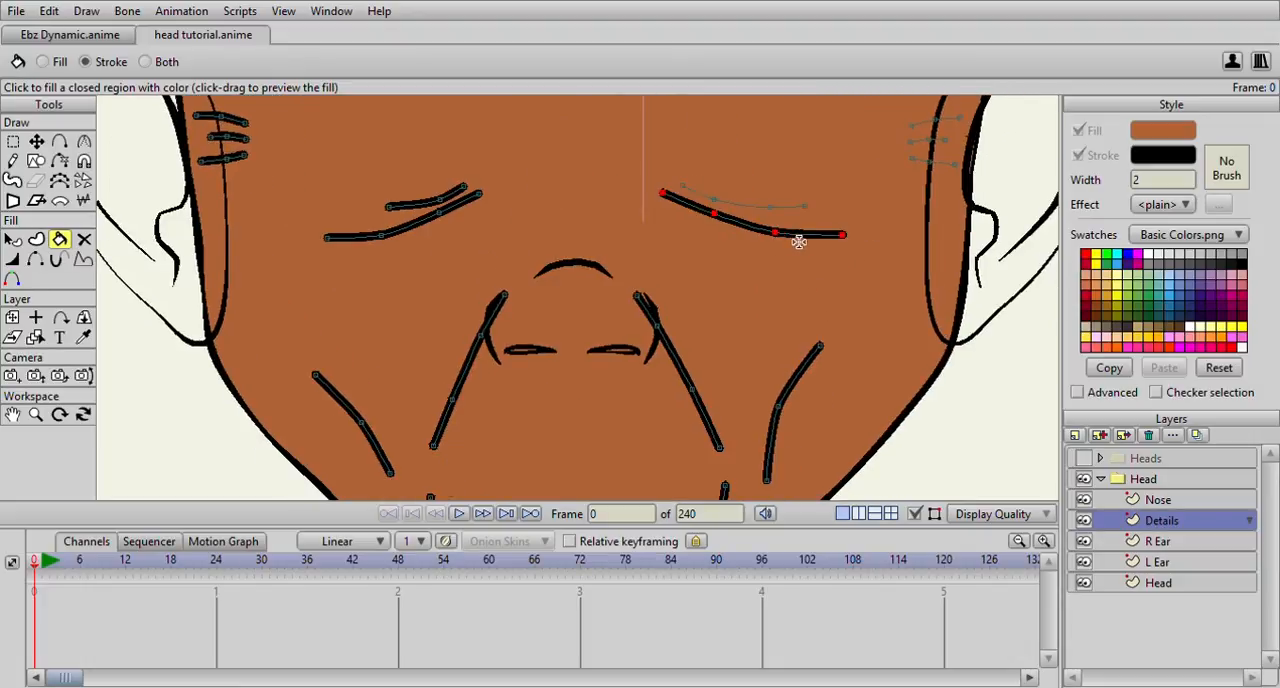
click(793, 210)
drag(812, 209, 691, 321)
click(755, 251)
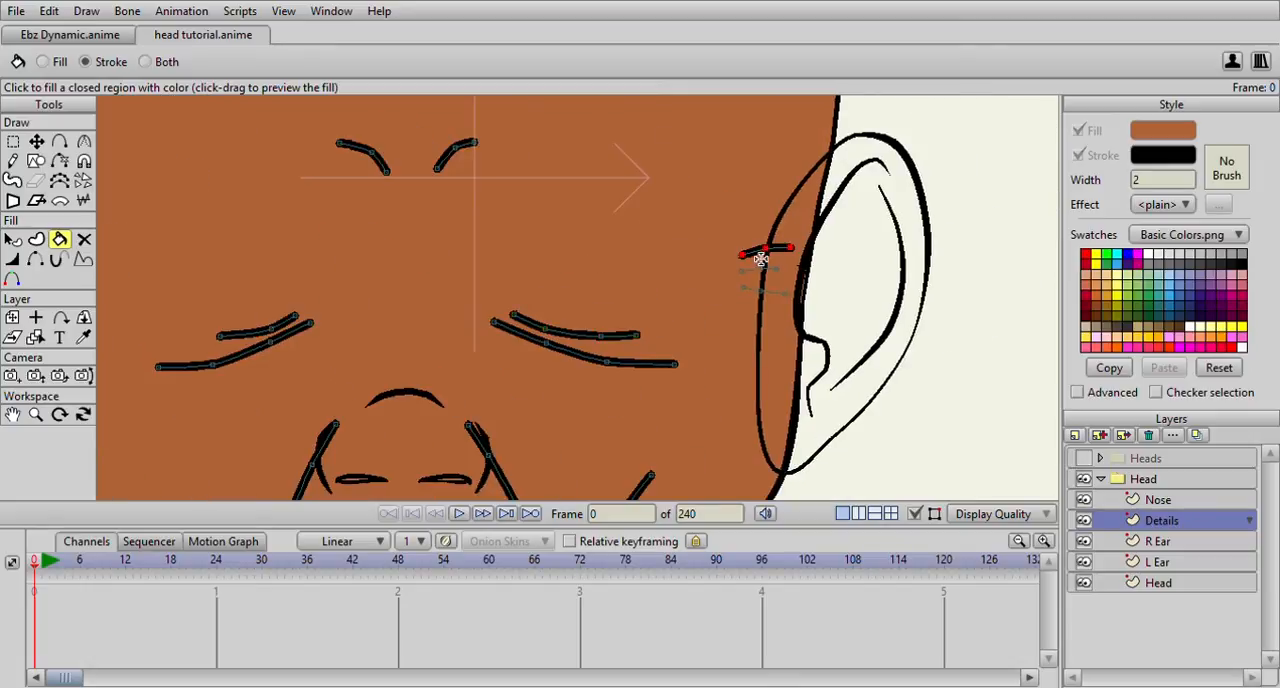
click(759, 272)
click(780, 297)
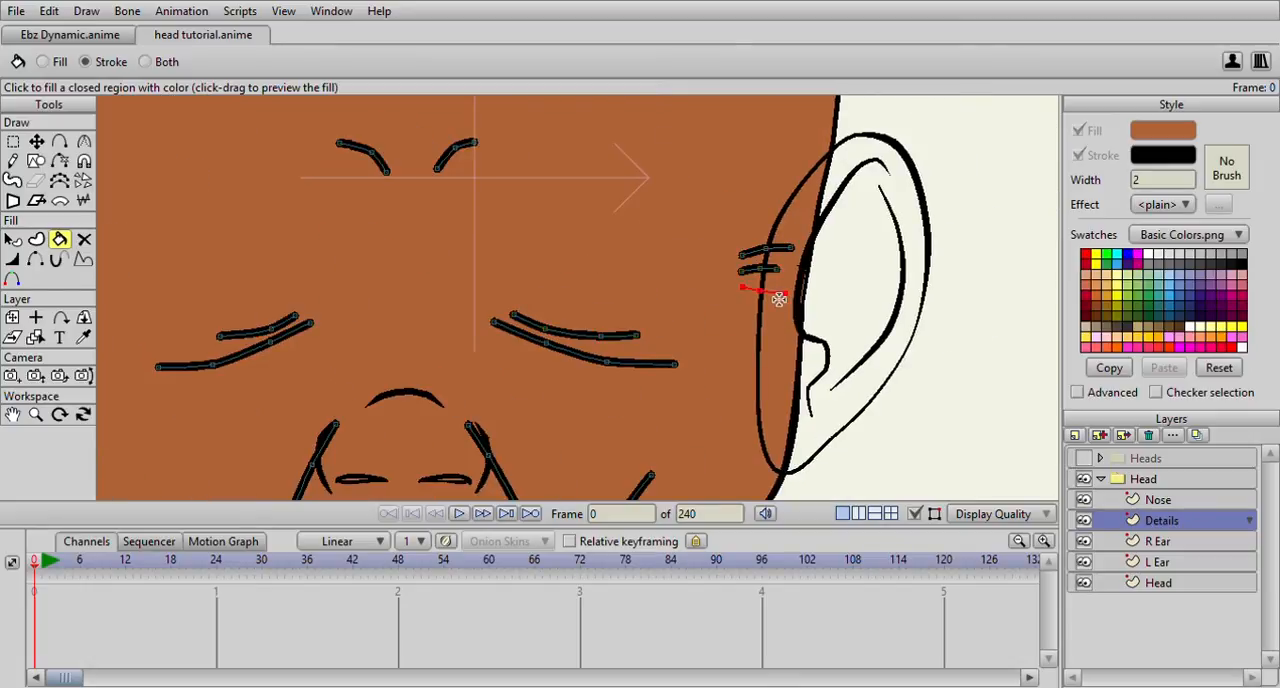
With the Line Width tool, taper the outer ends of the right ear lines and right under-eye lines, setting the upper under-eye end to 54 percent
scroll(777, 300, down, 7)
click(12, 143)
click(13, 262)
scroll(320, 214, up, 5)
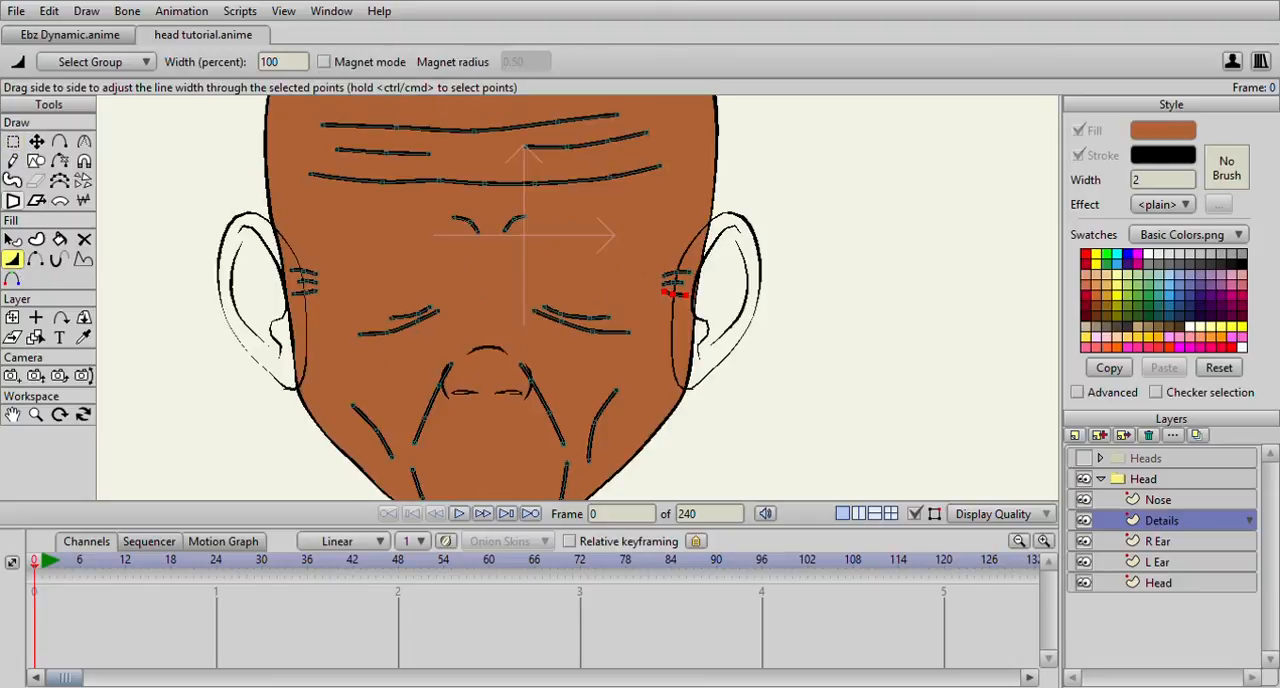
click(12, 143)
click(12, 259)
scroll(470, 310, up, 6)
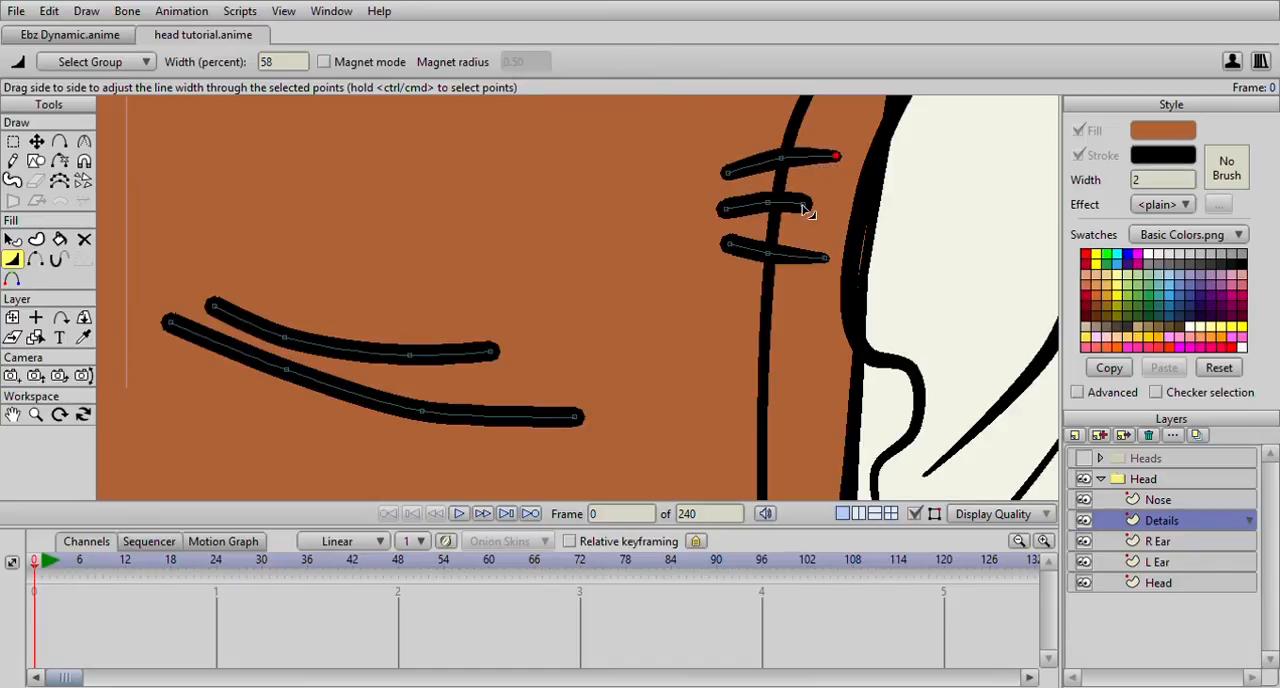
scroll(760, 283, down, 2)
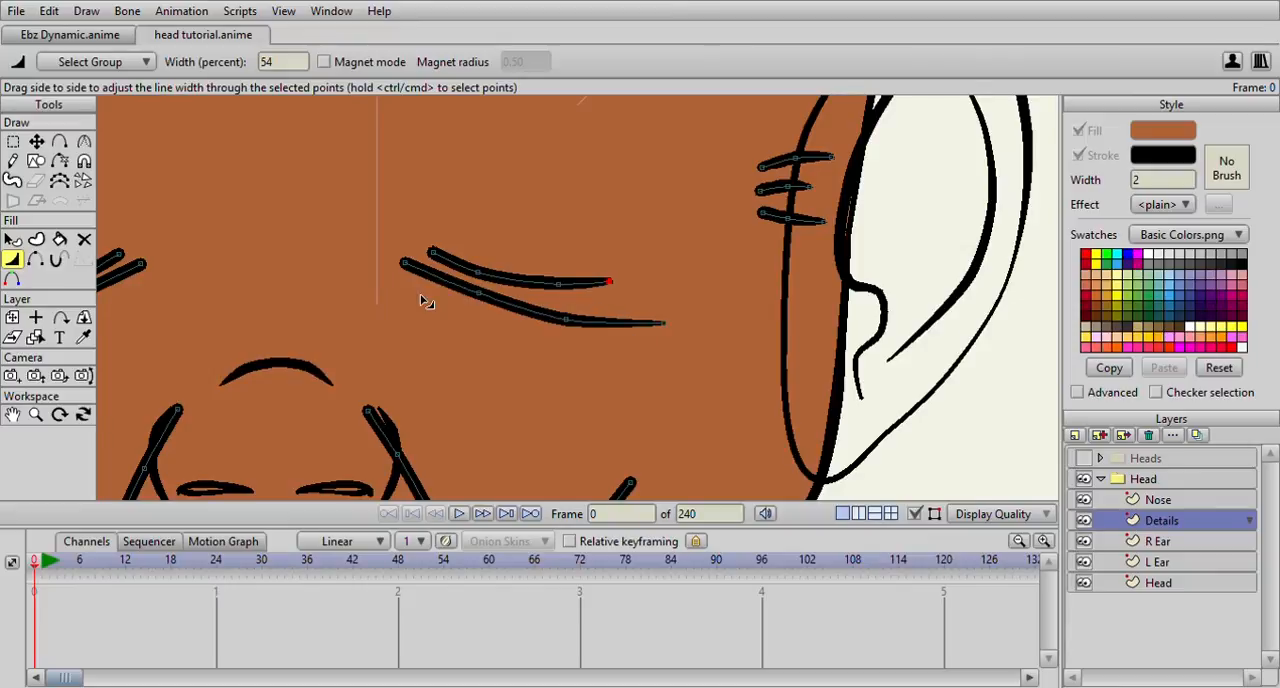
Vary the line width along both left under-eye lines, tapering their outer ends and setting the upper line's middle point to 82 percent
drag(456, 301, 799, 307)
drag(267, 346, 229, 354)
drag(366, 294, 337, 306)
drag(486, 275, 449, 267)
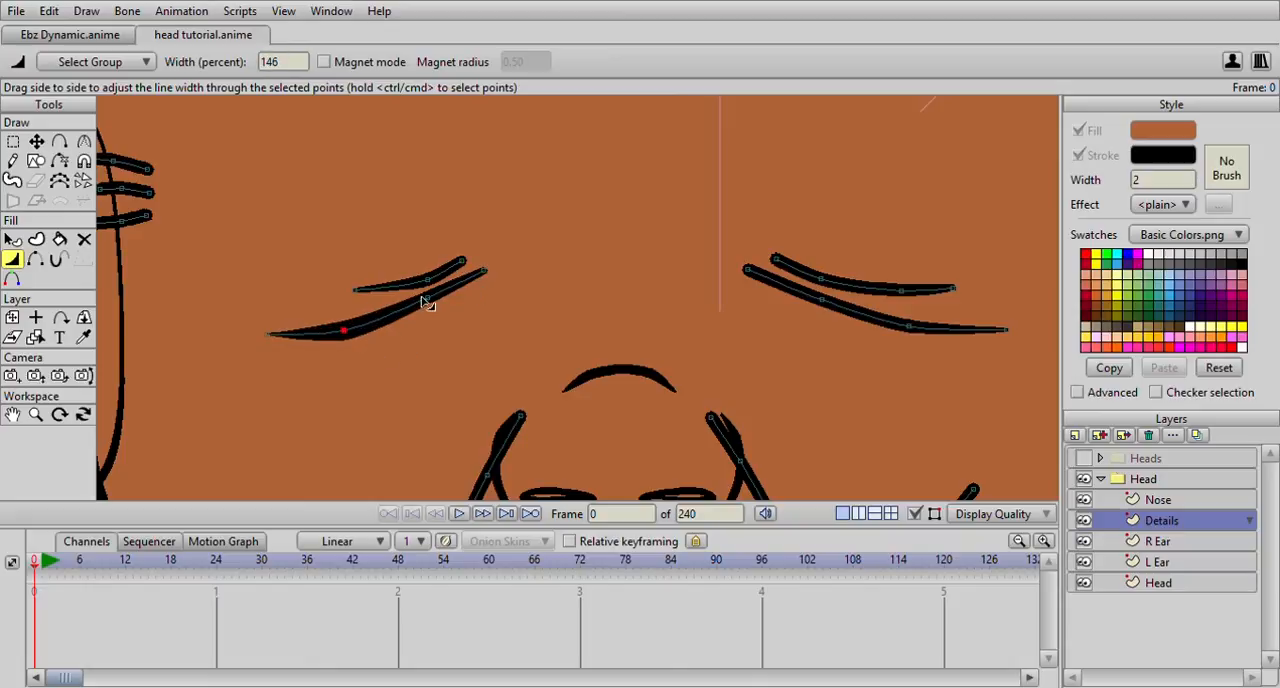
drag(427, 303, 358, 343)
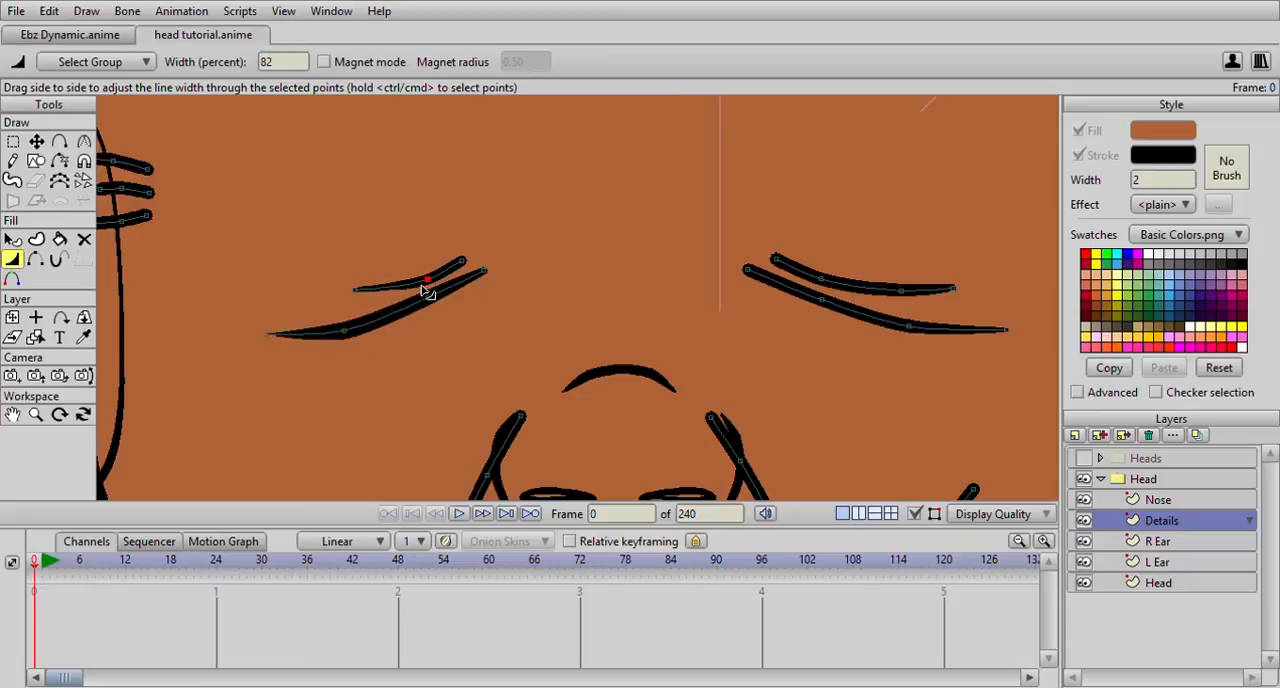
Taper the right lower under-eye line's inner end and set its outer middle point to 94 percent width
click(836, 285)
drag(772, 268, 747, 272)
mouse_move(817, 304)
mouse_down()
mouse_move(750, 297)
mouse_move(918, 342)
mouse_up()
Taper the upper and lower ends of both nose fold lines
scroll(875, 370, down, 1)
scroll(517, 314, down, 2)
scroll(594, 251, up, 2)
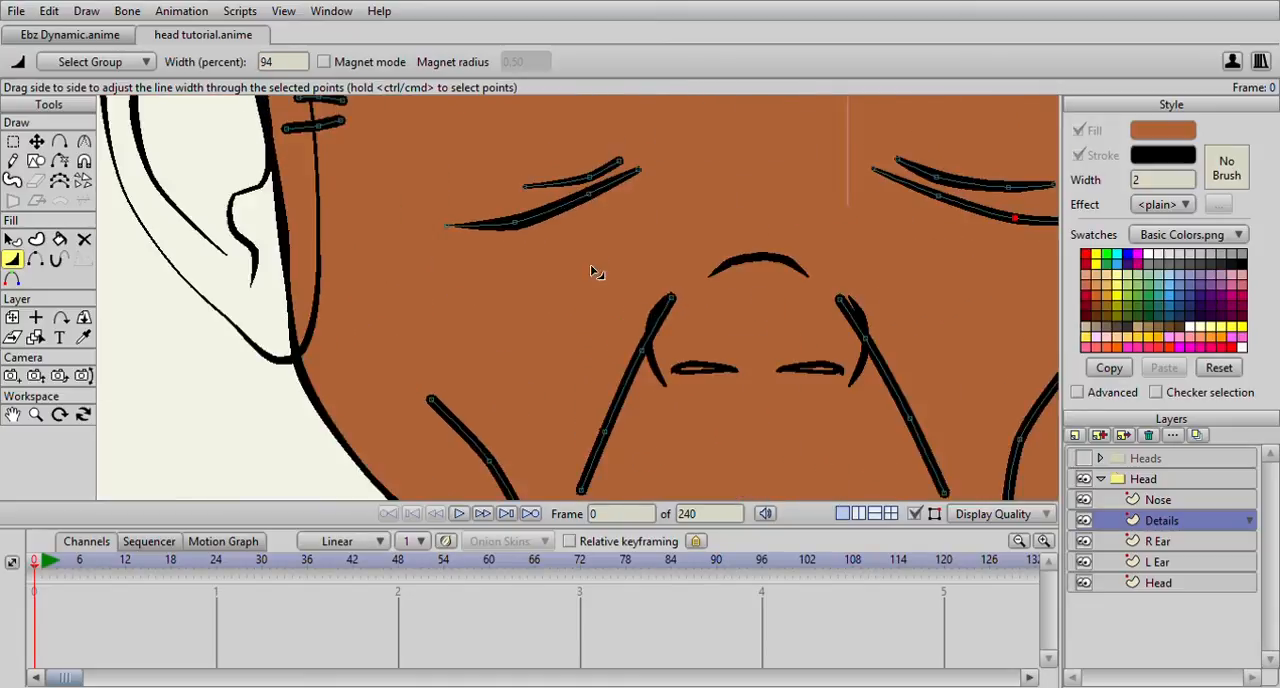
drag(667, 298, 645, 318)
drag(605, 466, 574, 379)
drag(981, 393, 935, 386)
drag(846, 194, 822, 189)
Taper the left cheek line and both chin lines, giving the cheek's upper end 26 percent and the right chin line's ends 50 and 24 percent
drag(501, 420, 567, 299)
drag(495, 174, 458, 178)
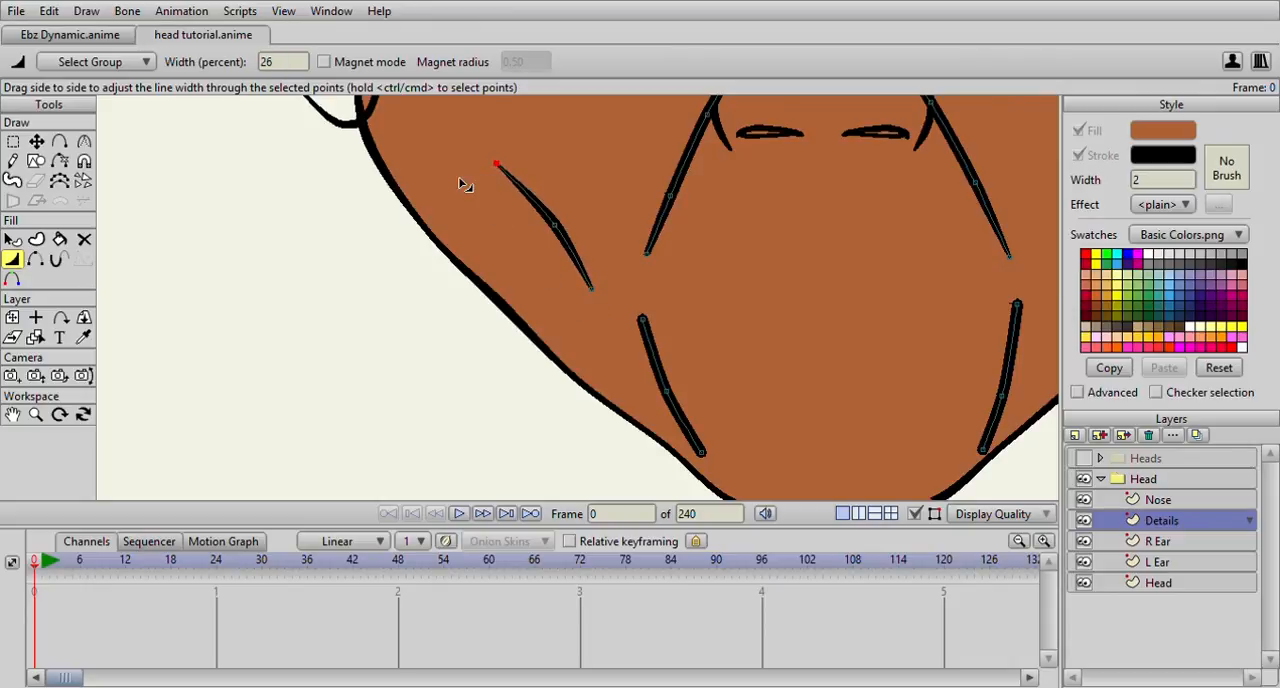
drag(636, 327, 606, 339)
drag(793, 441, 677, 347)
scroll(816, 350, down, 2)
drag(784, 346, 737, 349)
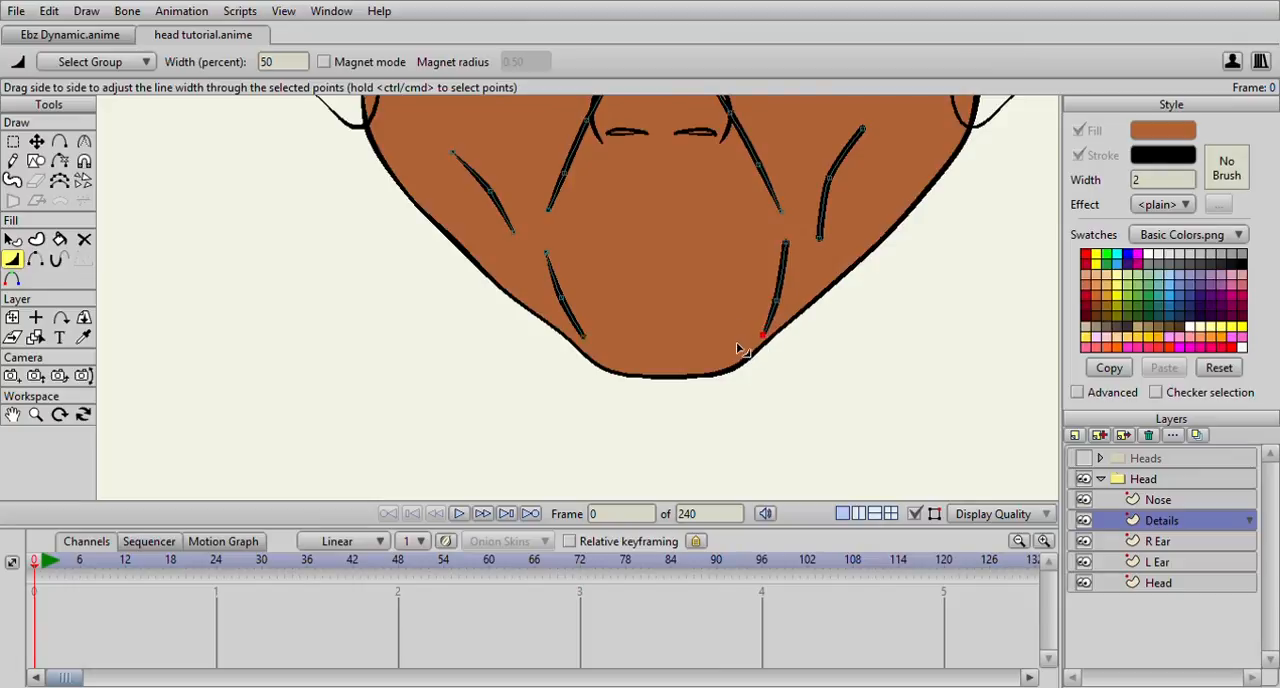
drag(789, 246, 726, 240)
Taper the outer ends of the three lines beside the left ear and set the left upper under-eye line's middle point to 76 percent
scroll(720, 270, down, 2)
scroll(707, 295, up, 3)
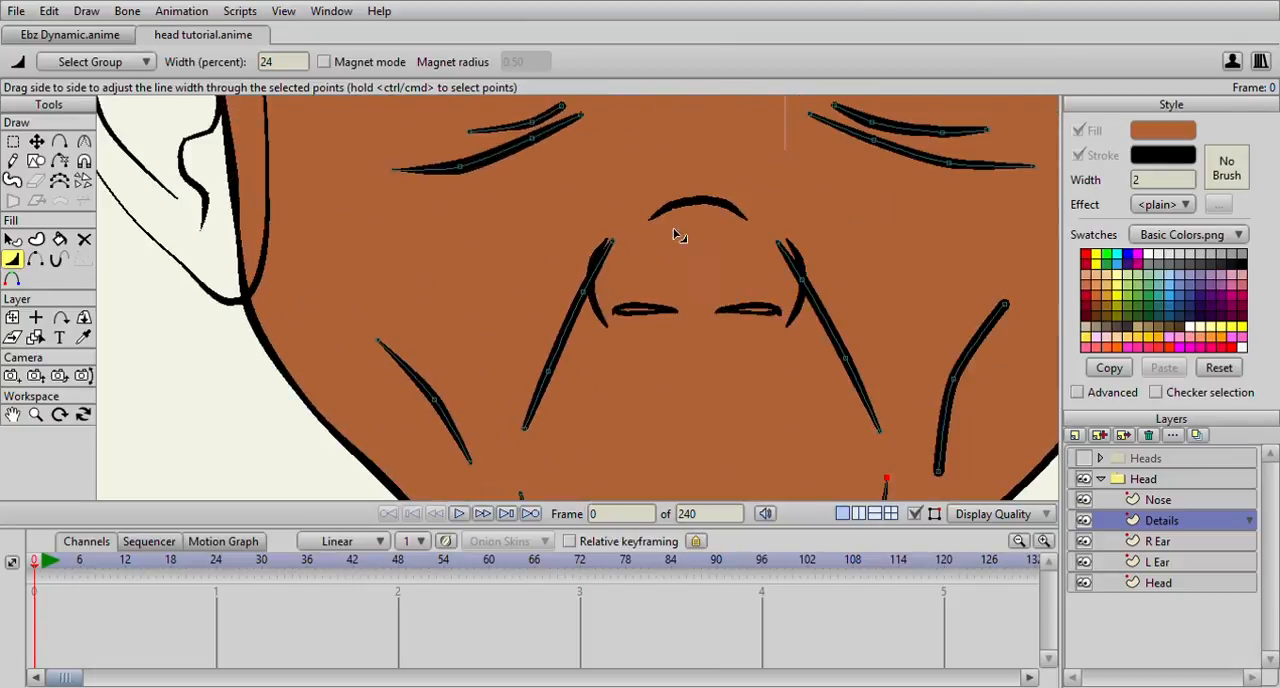
drag(598, 217, 742, 331)
drag(422, 215, 526, 254)
scroll(498, 244, up, 1)
drag(472, 224, 432, 227)
mouse_move(474, 164)
mouse_down()
mouse_move(544, 257)
mouse_move(508, 225)
mouse_move(496, 232)
mouse_up()
drag(551, 272, 533, 271)
drag(611, 287, 607, 286)
mouse_move(624, 244)
mouse_down()
mouse_move(592, 264)
mouse_move(603, 295)
mouse_move(566, 246)
mouse_up()
scroll(583, 308, down, 1)
drag(867, 322, 863, 304)
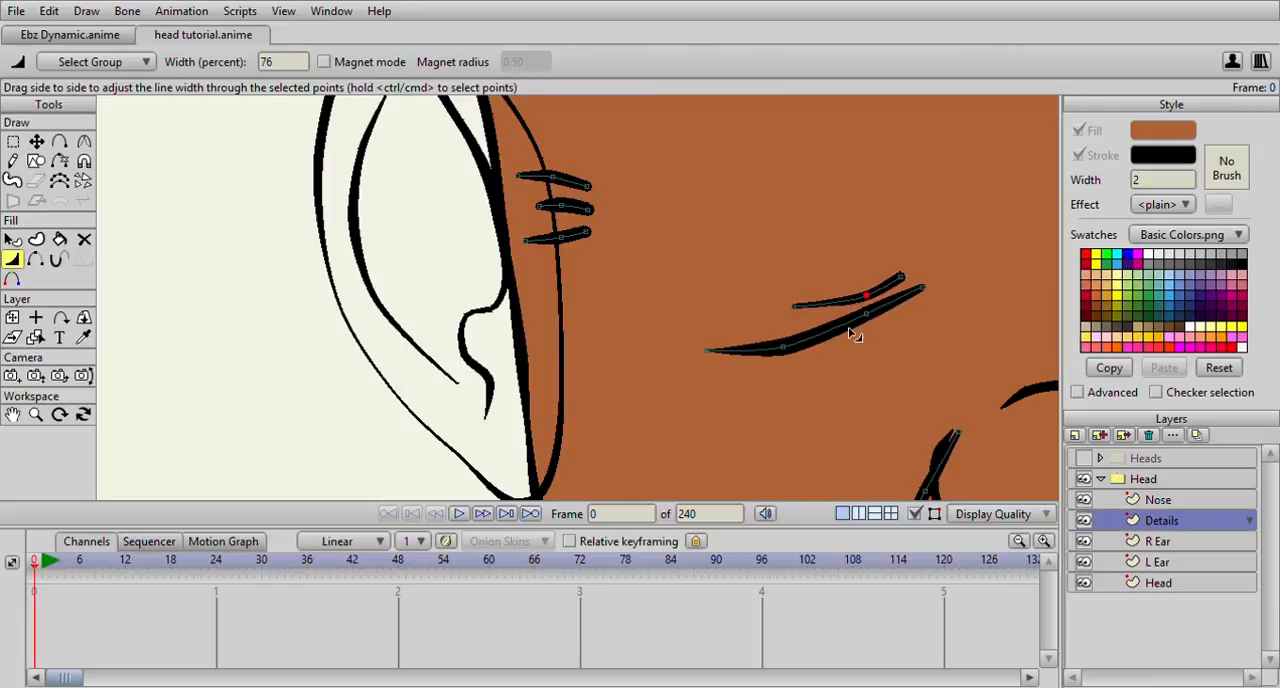
Try to reposition the left lower under-eye line's inner middle point, then undo the move
scroll(849, 328, up, 3)
click(37, 141)
drag(702, 297, 562, 261)
scroll(562, 261, up, 5)
scroll(565, 266, down, 4)
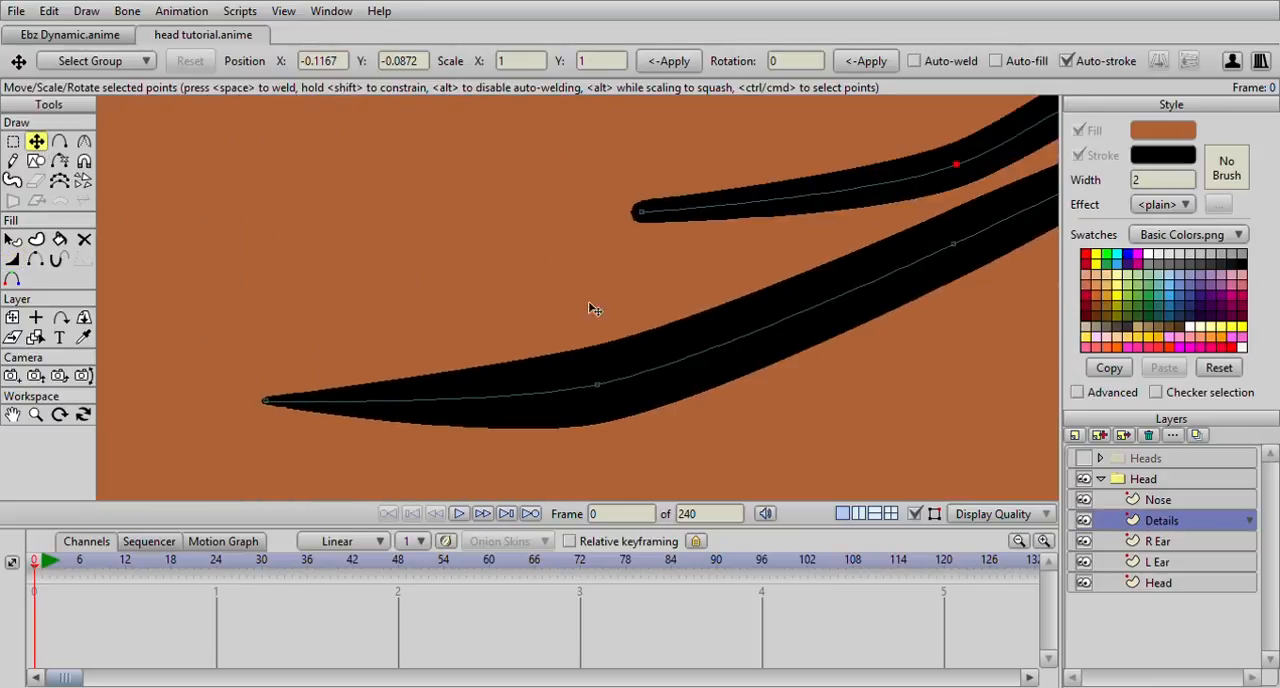
mouse_move(706, 306)
mouse_down()
mouse_move(720, 311)
mouse_move(710, 303)
mouse_up()
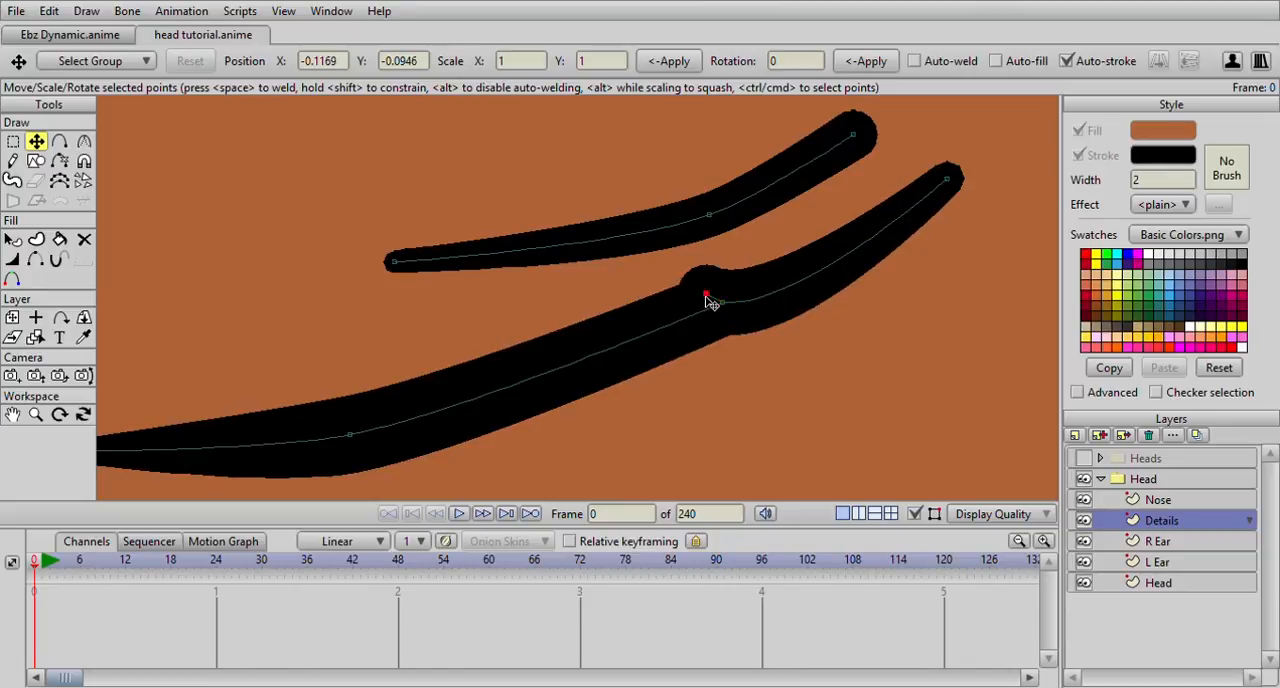
key(ctrl+z)
scroll(727, 318, down, 2)
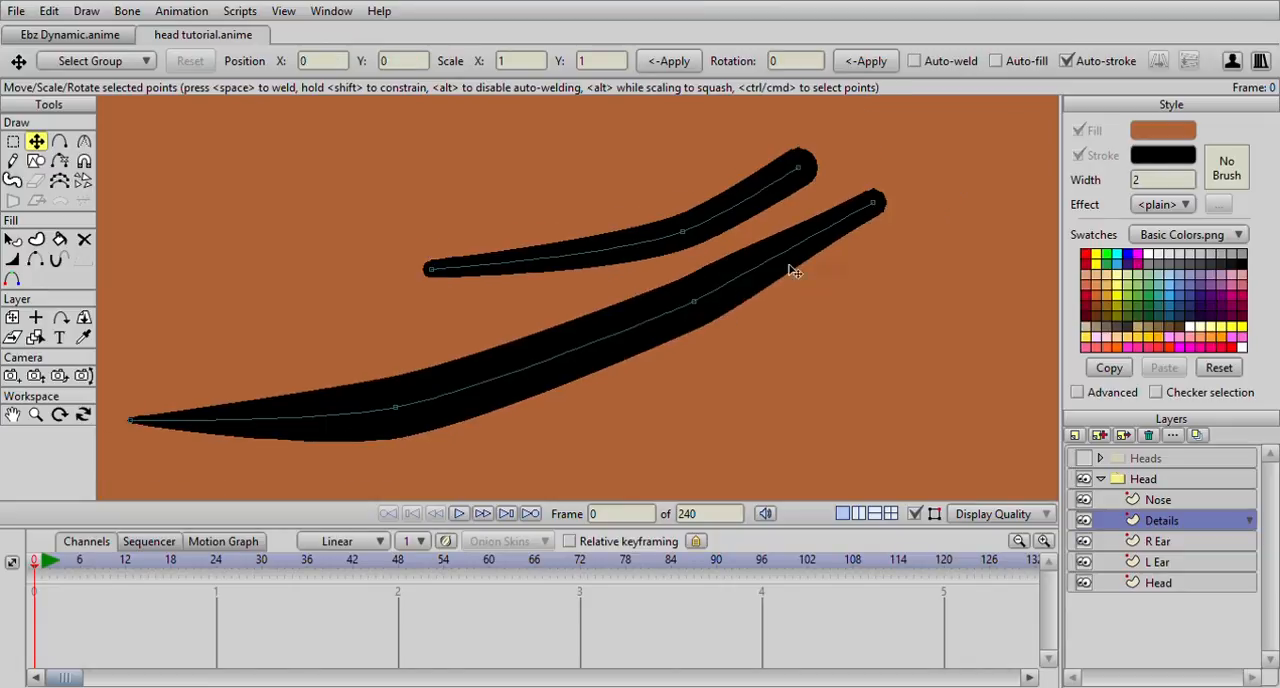
Taper the inner ends of the under-eye lines with the Line Width tool, setting the right upper line's inner end to 34 percent
click(12, 259)
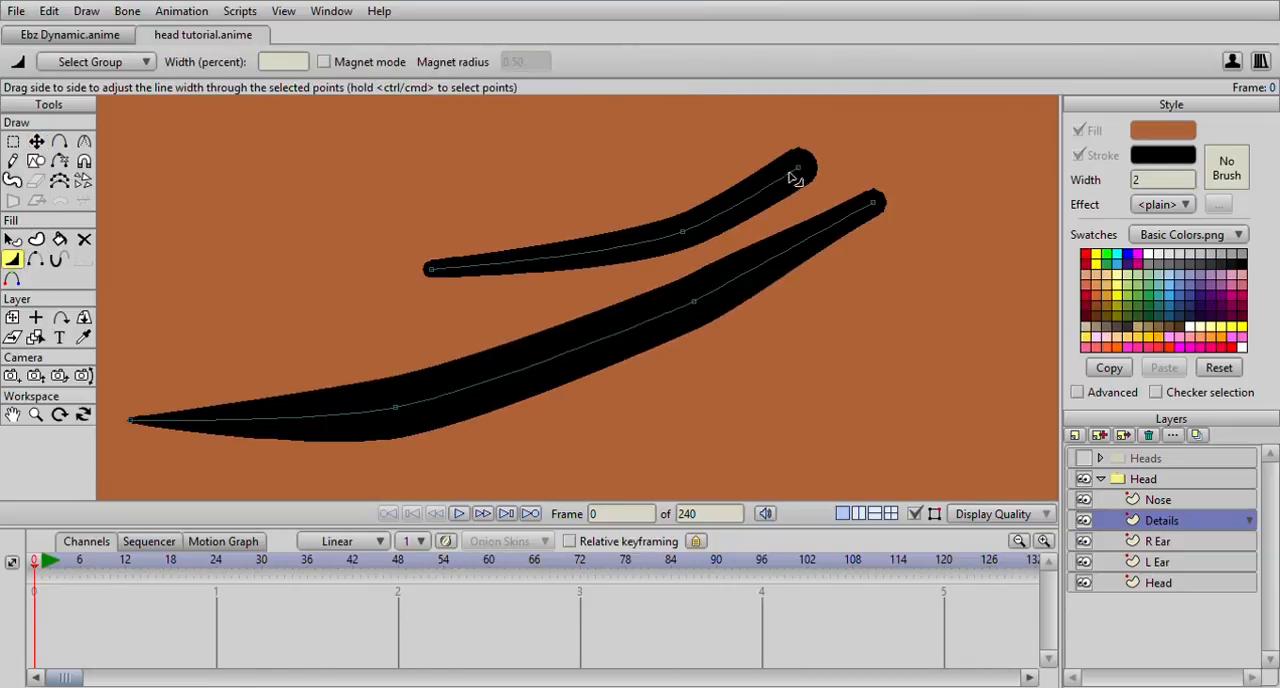
drag(788, 173, 761, 184)
mouse_move(873, 196)
mouse_down()
mouse_move(860, 219)
mouse_move(744, 206)
mouse_up()
scroll(867, 223, down, 4)
drag(571, 240, 581, 242)
drag(986, 227, 963, 236)
scroll(962, 236, down, 5)
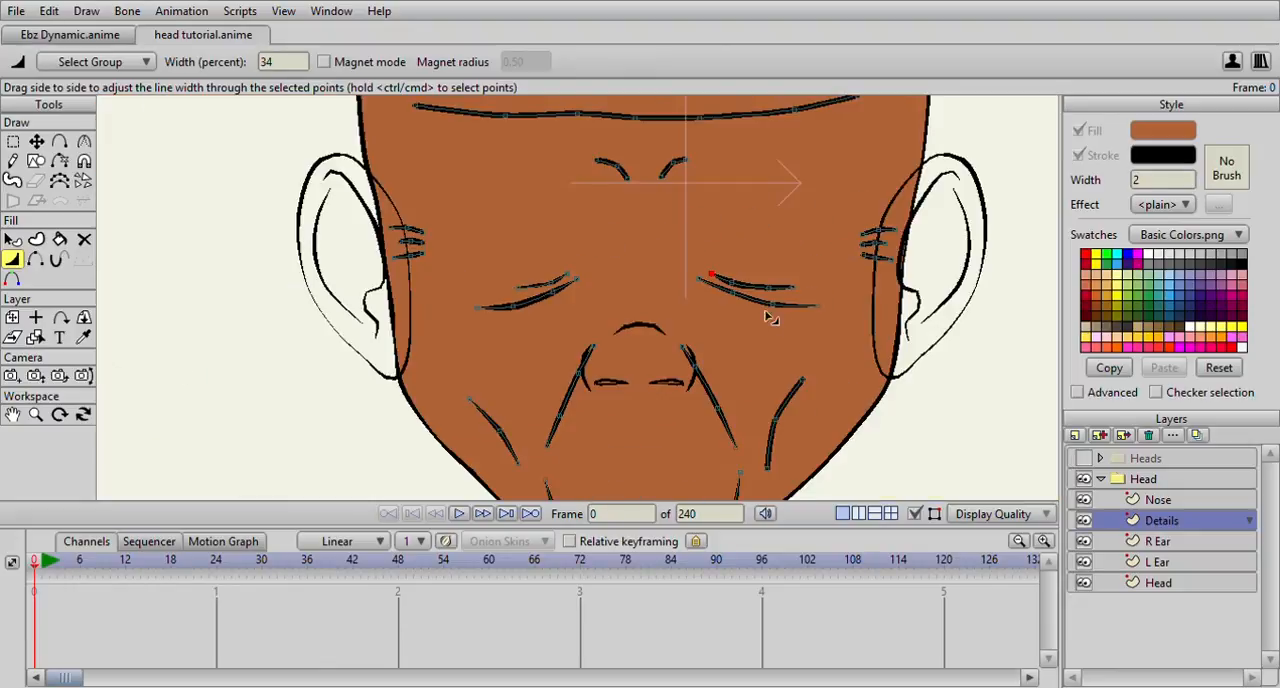
Vary the line width along the lowest forehead line, tapering both of its ends
drag(770, 308, 772, 264)
scroll(752, 251, down, 4)
drag(696, 195, 780, 260)
scroll(780, 260, up, 4)
drag(622, 232, 596, 235)
drag(708, 248, 860, 254)
drag(996, 236, 864, 248)
Set the right middle forehead line's outer end to 42 percent width and taper its inner end
mouse_move(934, 231)
mouse_down()
mouse_move(874, 254)
mouse_move(894, 260)
mouse_move(934, 240)
mouse_move(923, 194)
mouse_move(903, 200)
mouse_up()
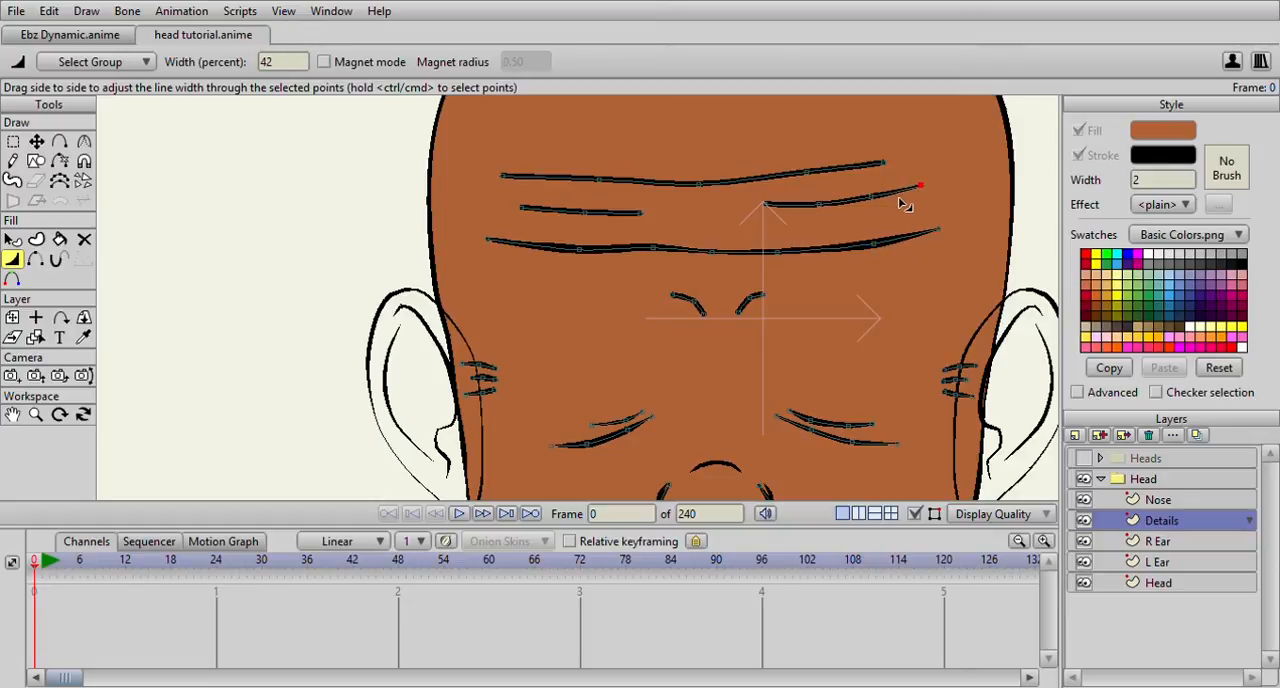
click(764, 205)
drag(733, 215, 727, 216)
drag(821, 206, 844, 208)
Taper the ends of the top forehead line and the outer end of the left middle forehead line
drag(883, 160, 859, 164)
drag(500, 187, 700, 194)
click(580, 229)
drag(580, 229, 497, 214)
click(649, 223)
drag(649, 223, 665, 228)
Taper both frown marks, setting the right mark's lower end to 52 percent and the left mark's outer end to 30 percent
scroll(715, 285, down, 4)
scroll(648, 306, up, 6)
drag(761, 326, 735, 324)
click(843, 294)
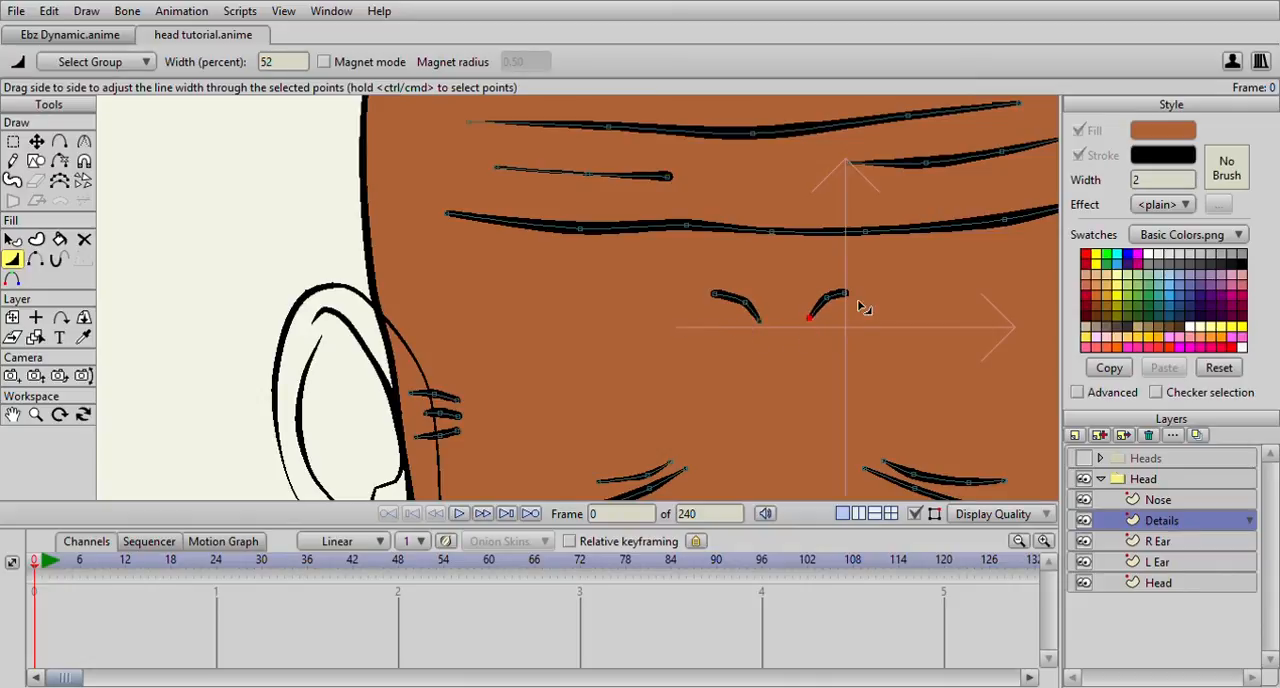
drag(713, 296, 694, 298)
scroll(700, 300, down, 4)
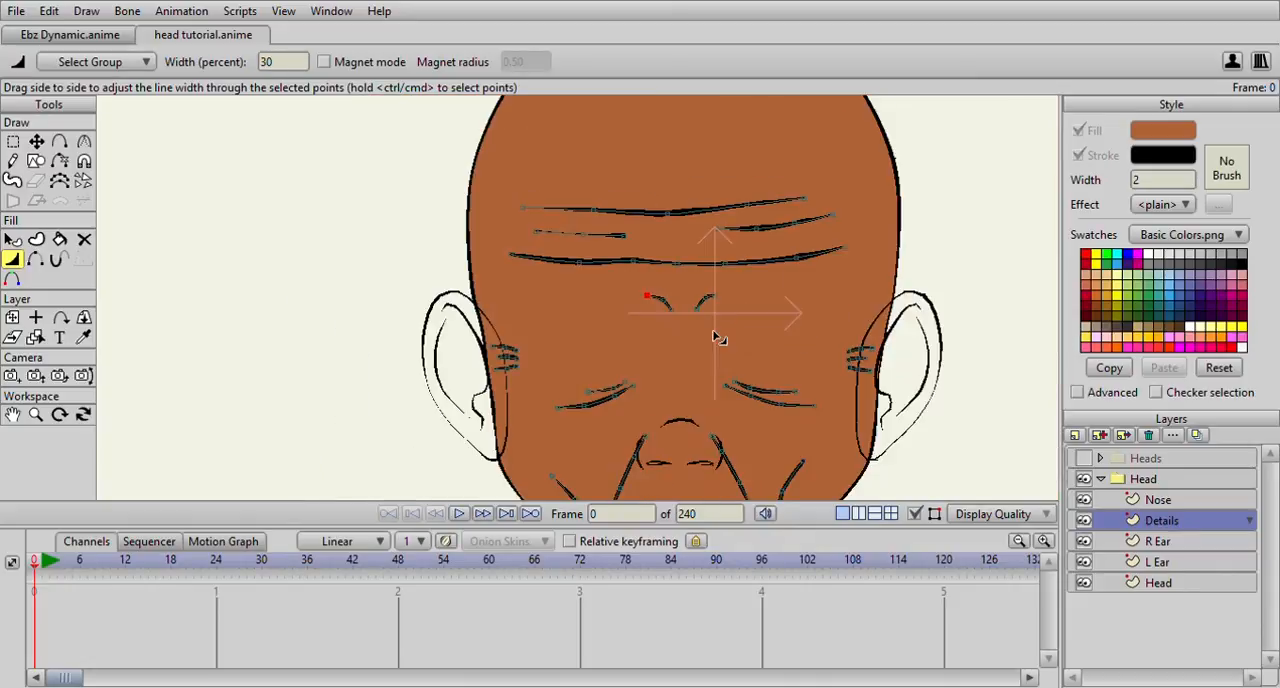
scroll(765, 365, down, 1)
scroll(749, 298, up, 5)
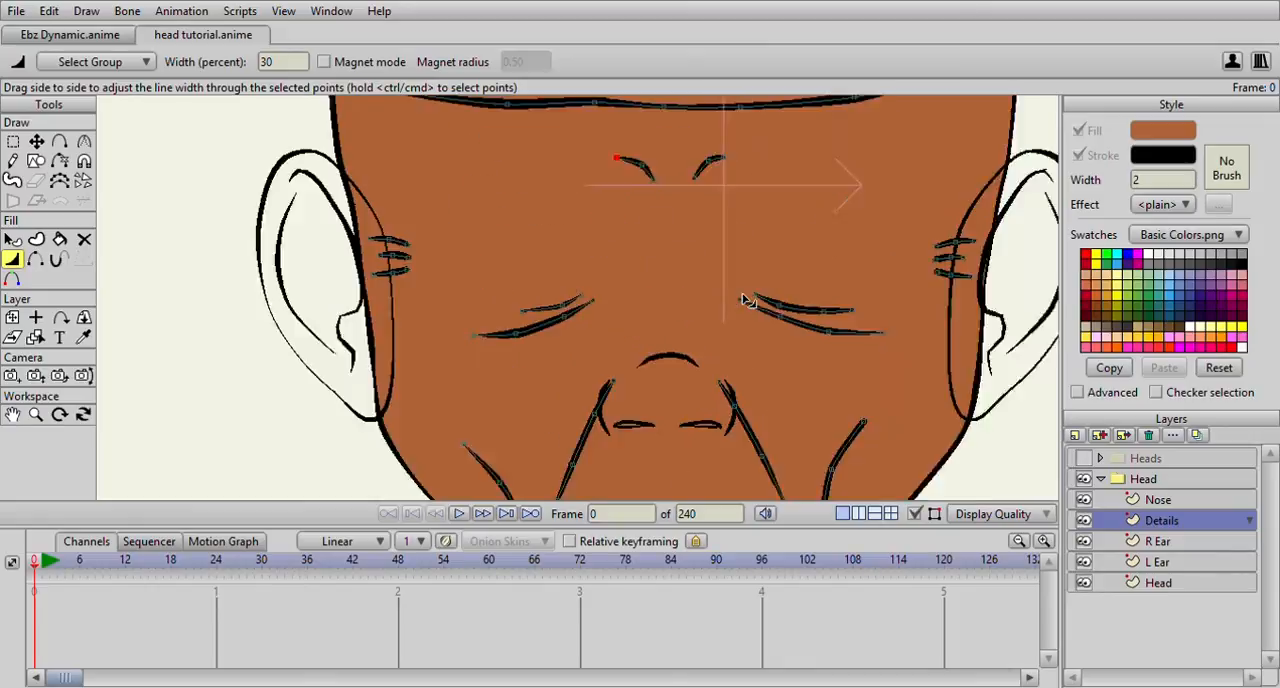
scroll(749, 312, down, 5)
scroll(755, 320, up, 3)
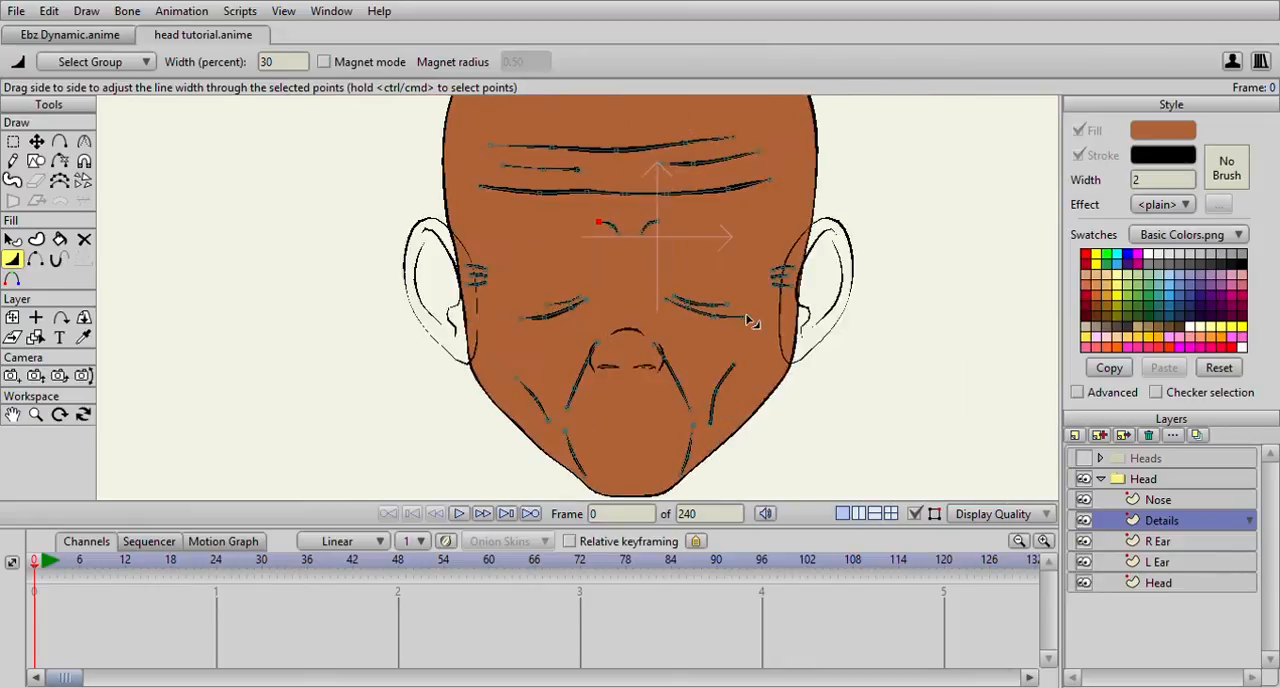
scroll(760, 340, down, 1)
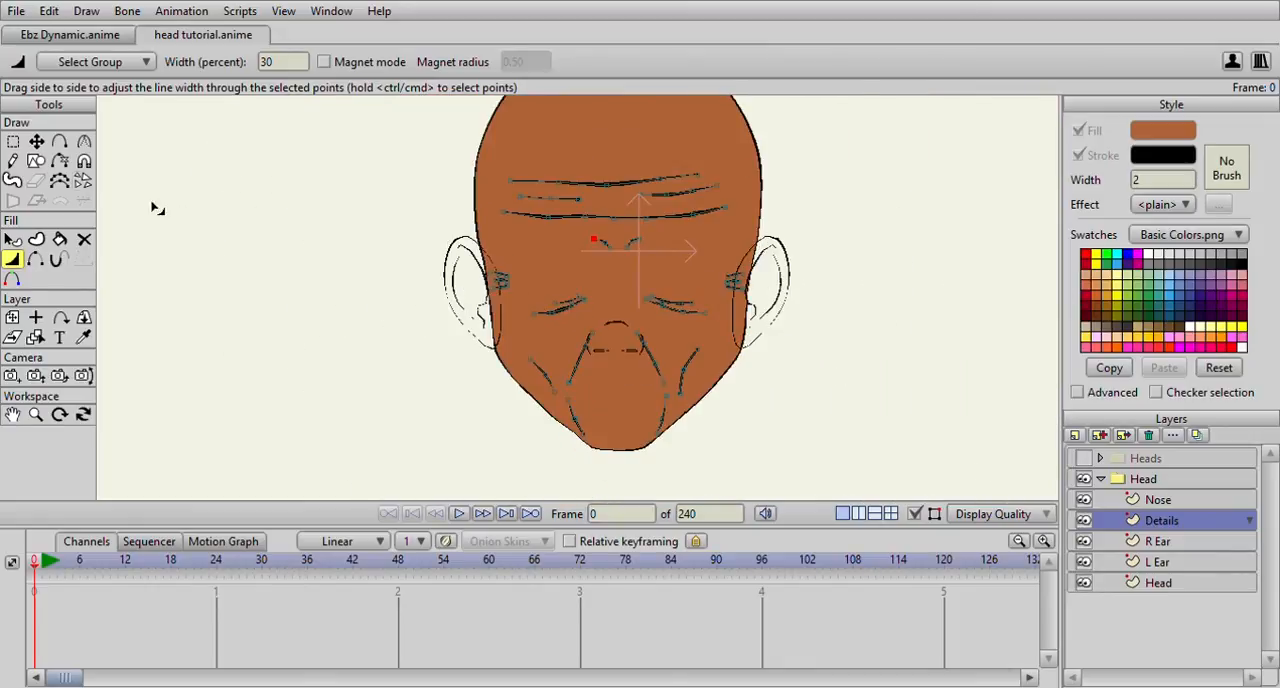
Select all points of the strokes on the Details layer
key(g)
scroll(471, 249, down, 2)
mouse_move(540, 195)
mouse_down()
mouse_move(488, 230)
mouse_move(531, 400)
mouse_move(765, 350)
mouse_move(672, 197)
mouse_move(497, 219)
mouse_up()
scroll(141, 255, up, 1)
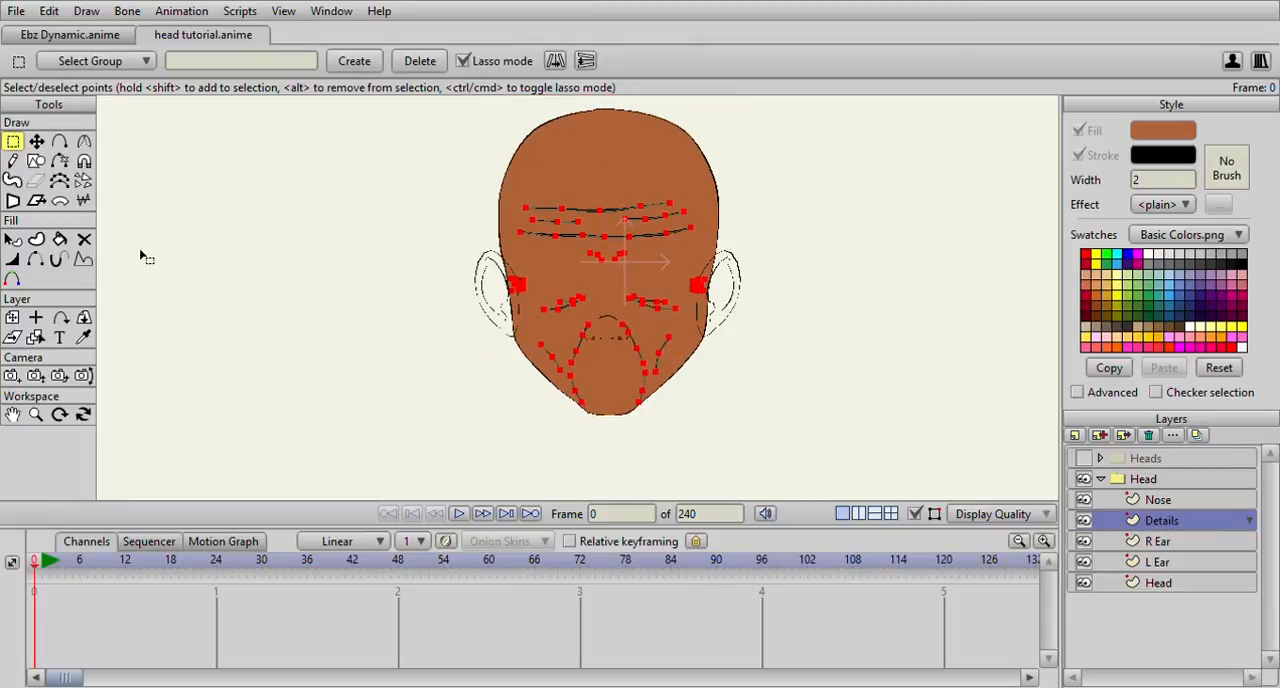
Reduce the selected strokes' exposure to an end percentage of 0 with the Stroke Exposure tool
click(58, 262)
scroll(300, 314, up, 2)
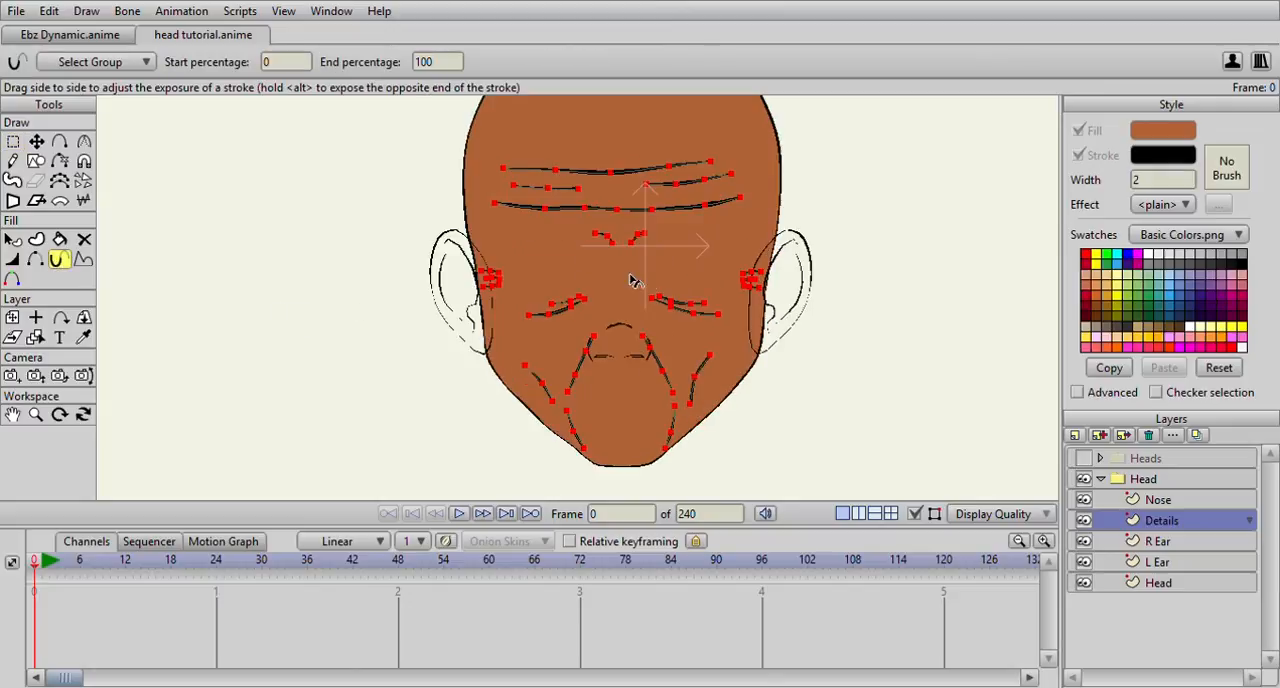
drag(661, 276, 2, 290)
drag(702, 234, 99, 304)
scroll(537, 309, up, 2)
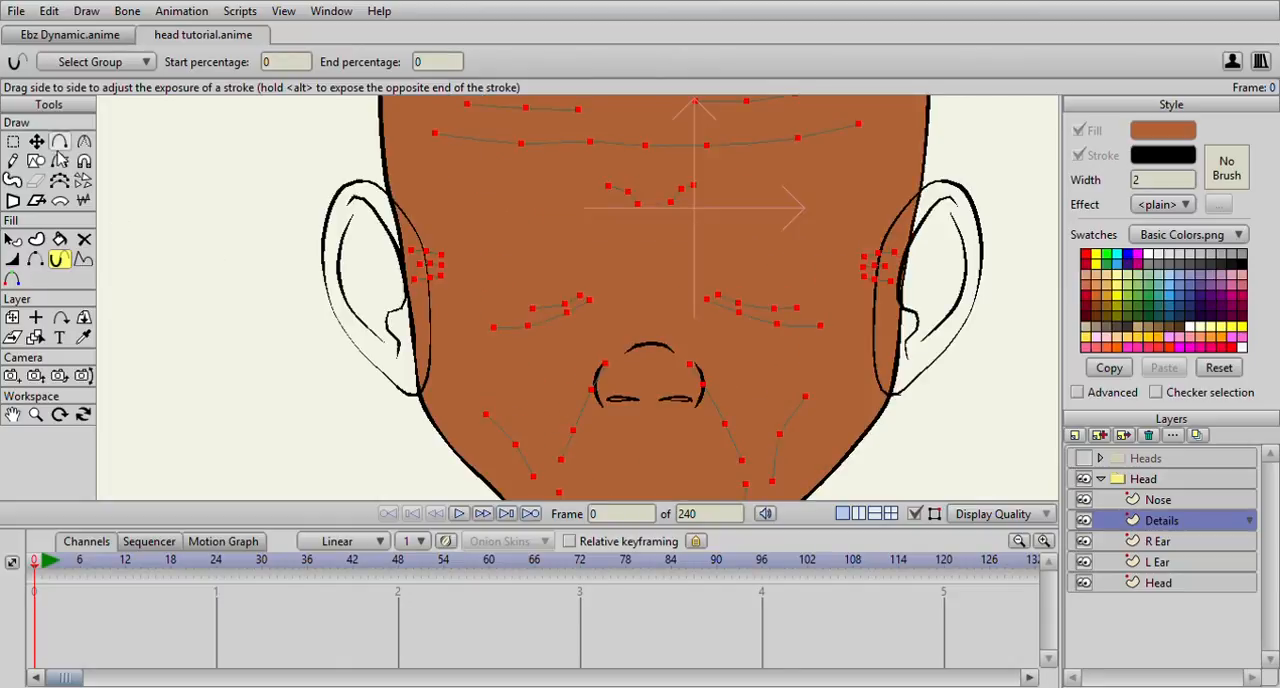
Move the upper points of the two creases beside the nose outward, clear of the nose's side outlines
key(t)
scroll(428, 297, up, 2)
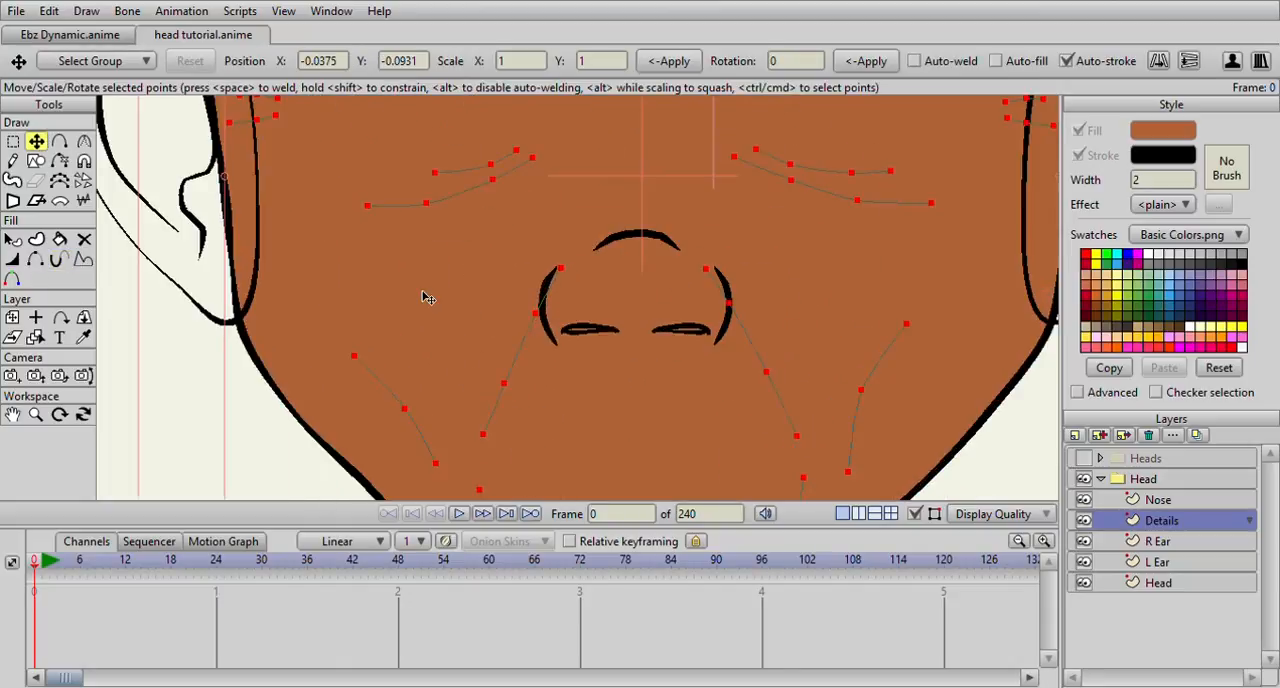
click(562, 270)
drag(565, 275, 558, 277)
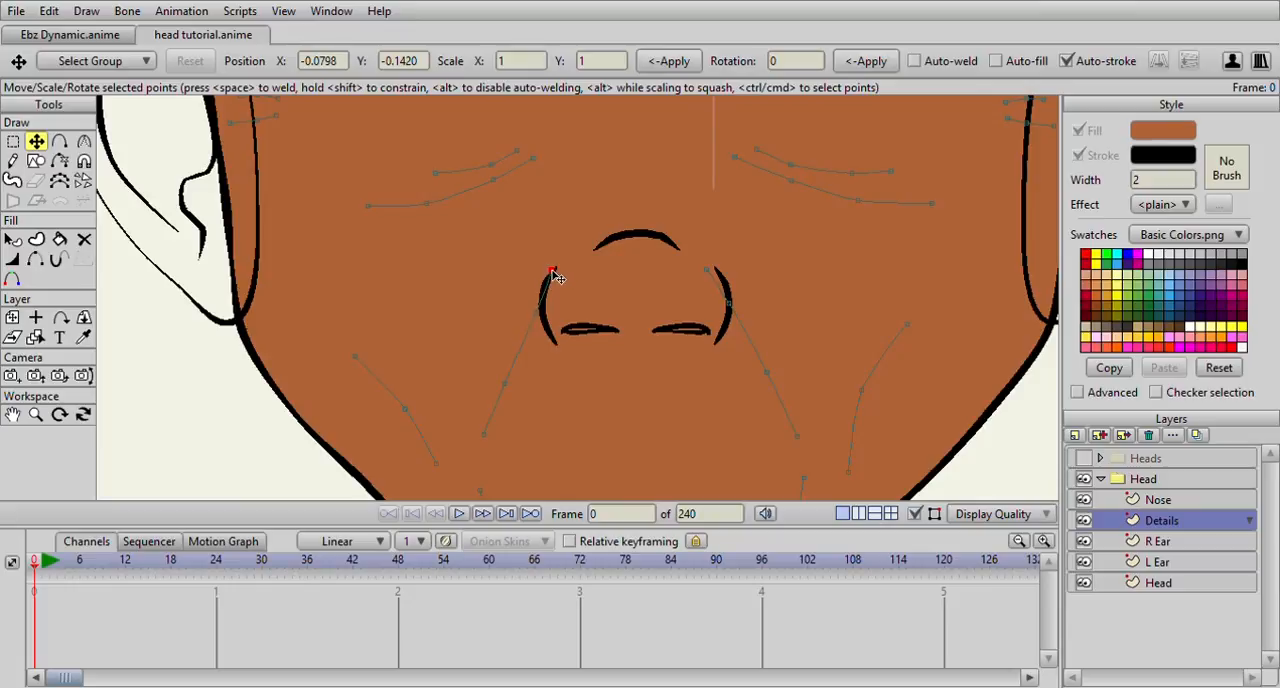
click(722, 278)
drag(732, 309, 742, 311)
click(771, 382)
scroll(785, 393, down, 4)
scroll(571, 296, up, 2)
click(550, 309)
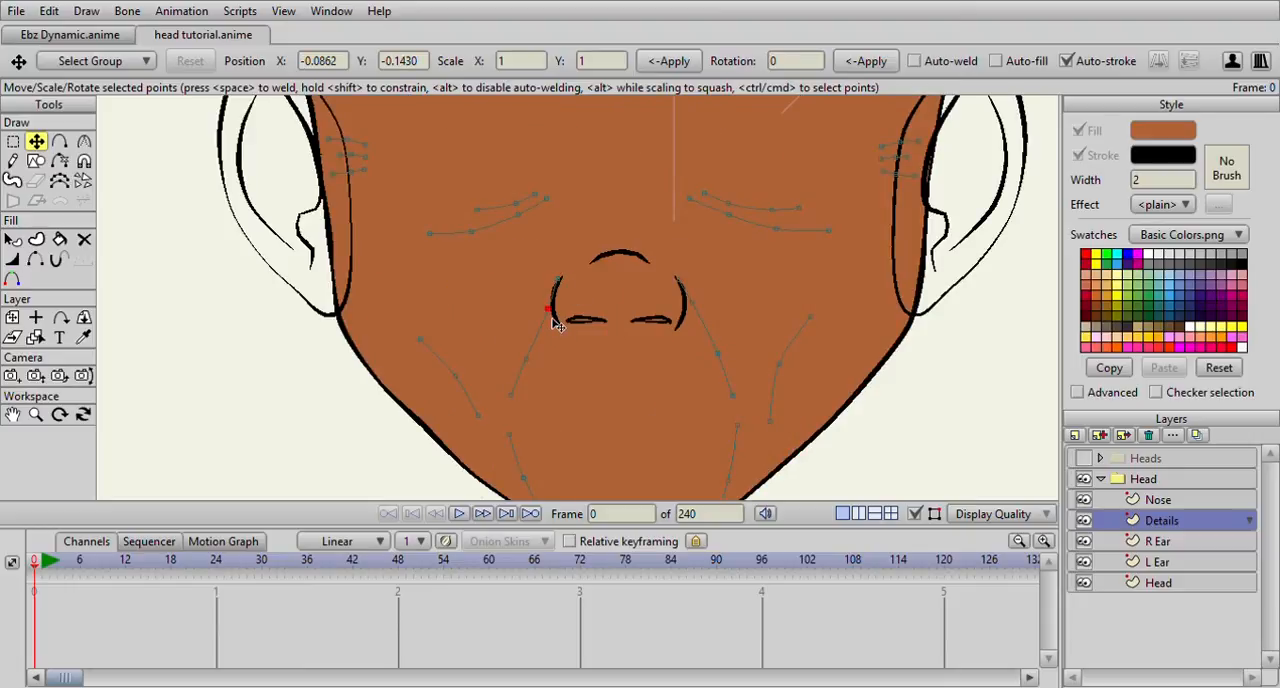
scroll(570, 322, down, 4)
scroll(583, 328, up, 1)
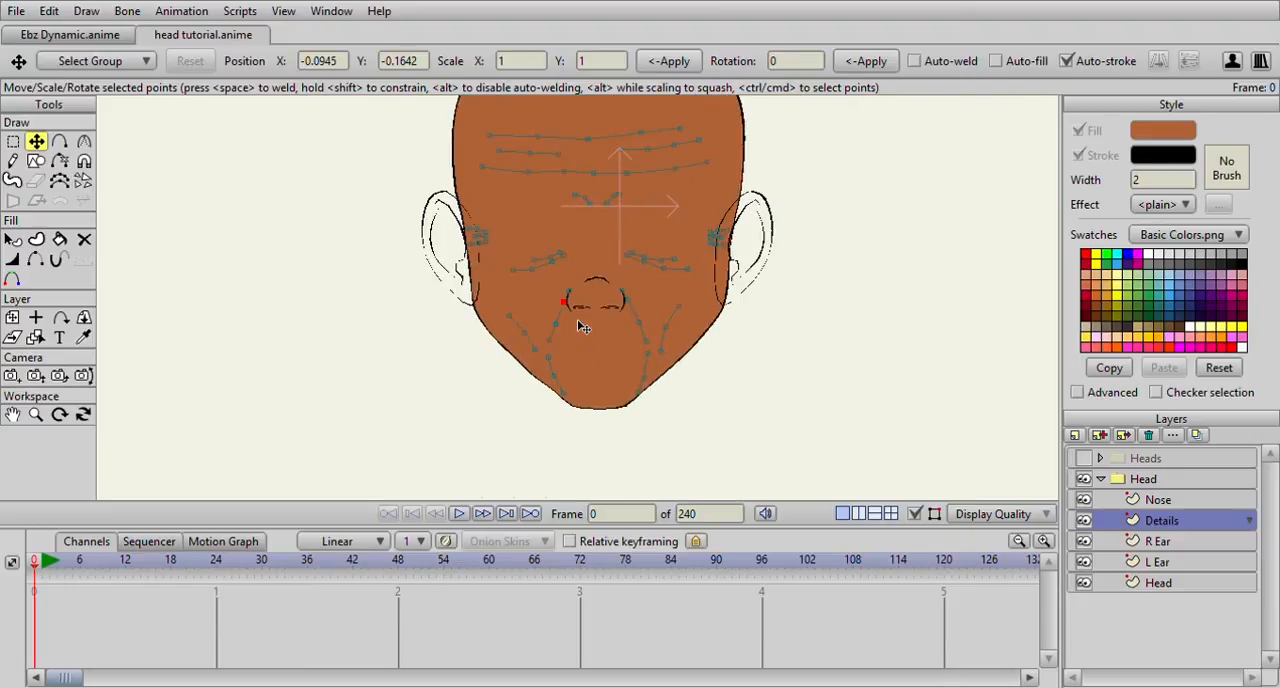
scroll(605, 190, down, 3)
scroll(615, 220, up, 1)
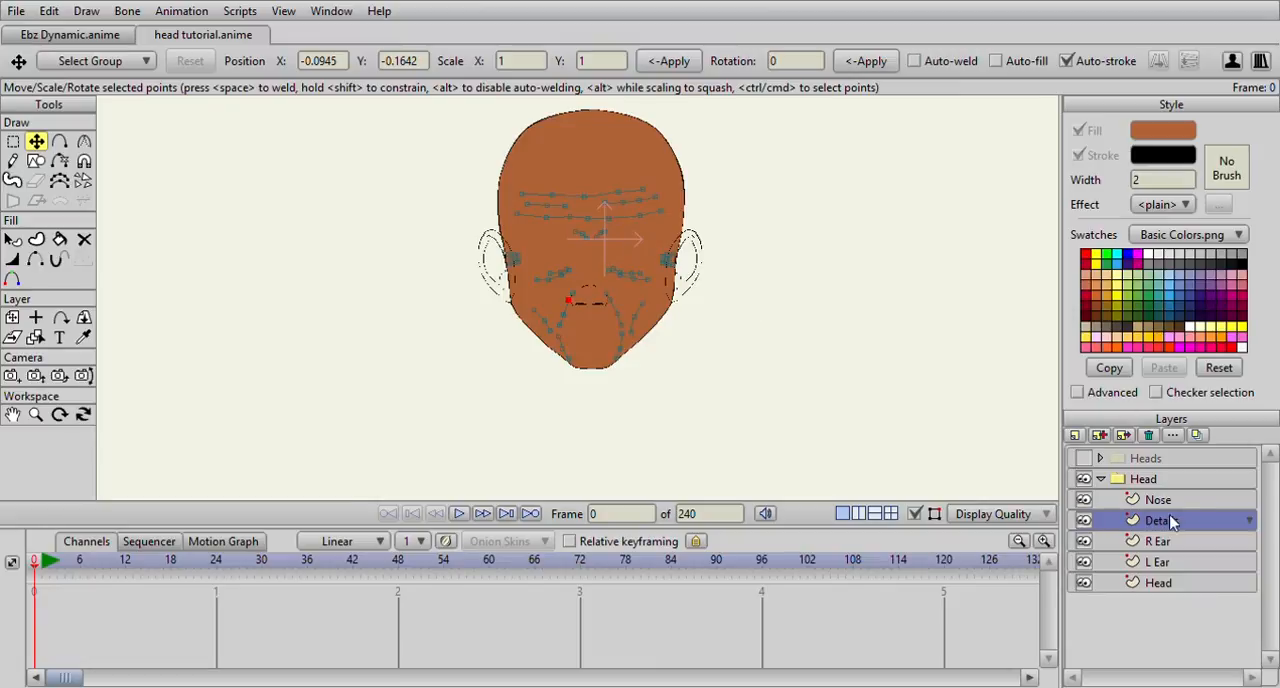
Select all points of the ear on the R Ear layer
click(1157, 544)
click(12, 143)
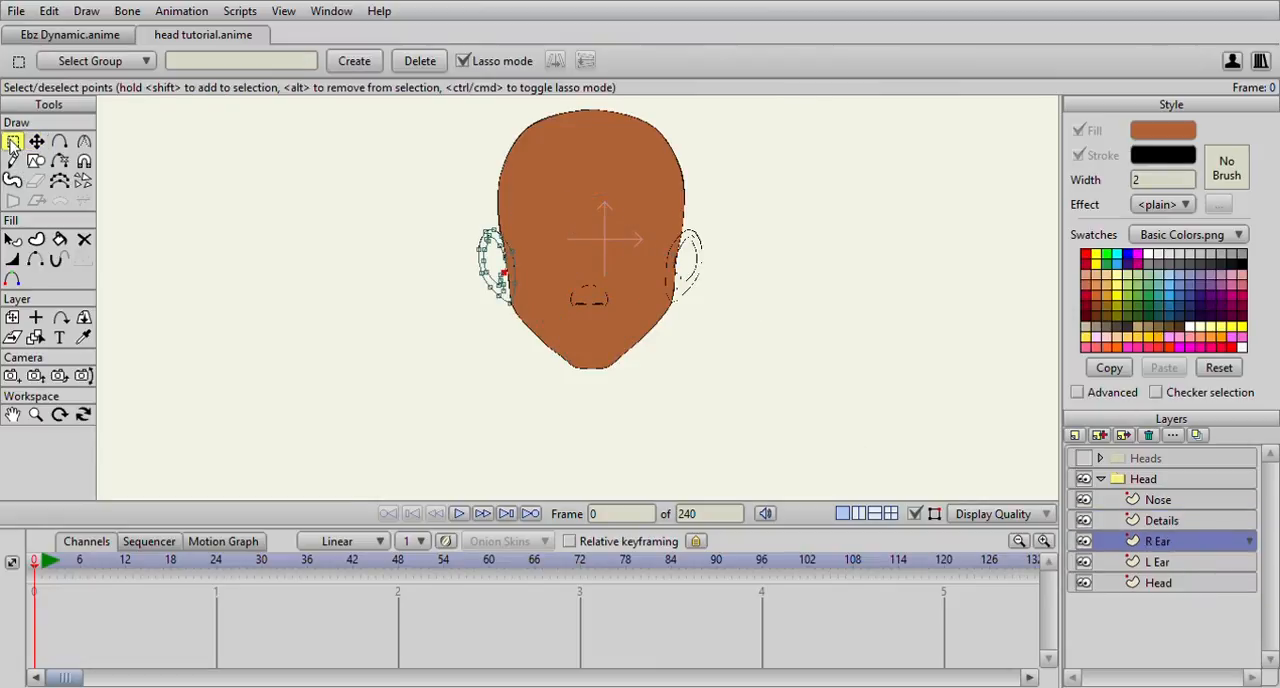
mouse_move(388, 190)
mouse_down()
mouse_move(435, 331)
mouse_move(576, 239)
mouse_move(365, 230)
mouse_up()
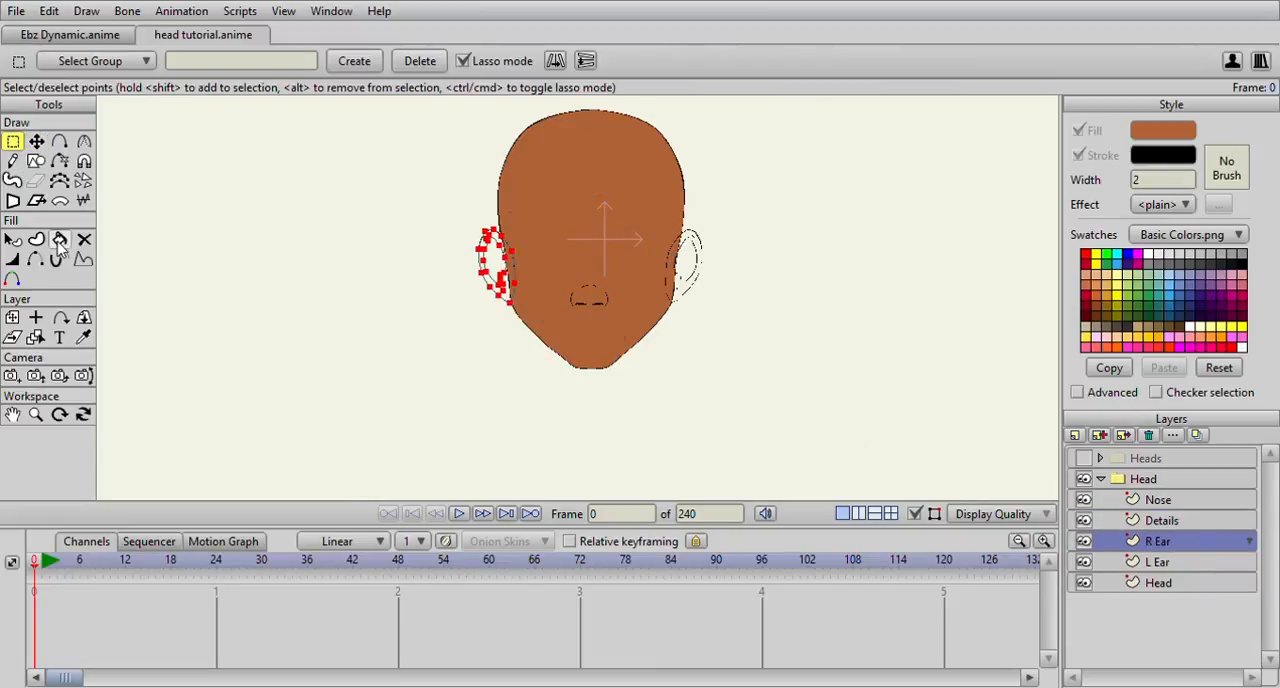
scroll(215, 232, up, 3)
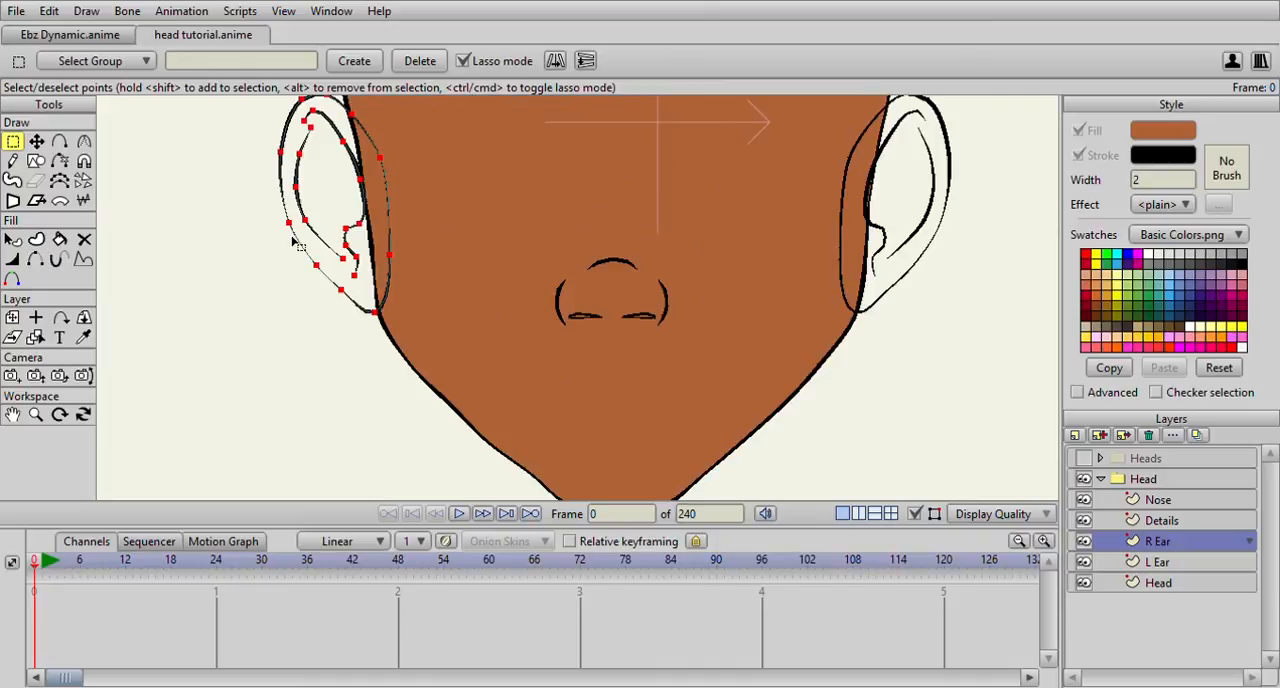
Try to fill the R Ear artwork with the Paint Bucket in Fill mode and undo the attempt
click(60, 242)
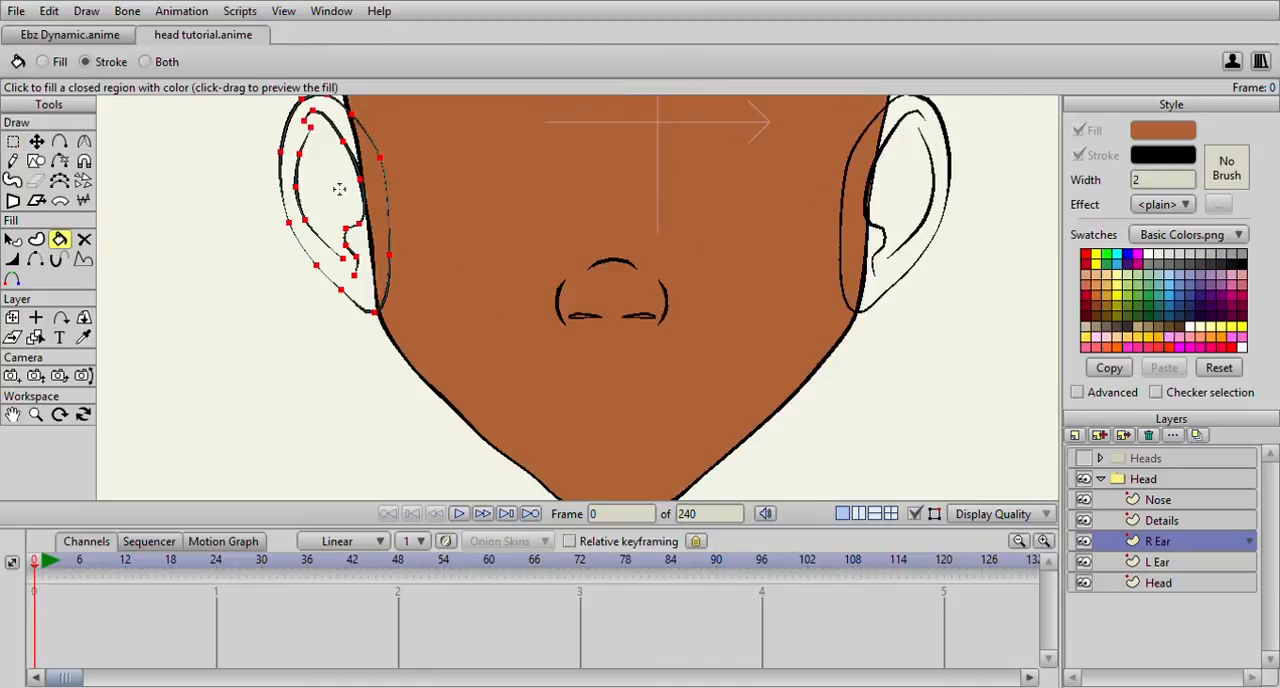
click(43, 62)
scroll(335, 185, up, 3)
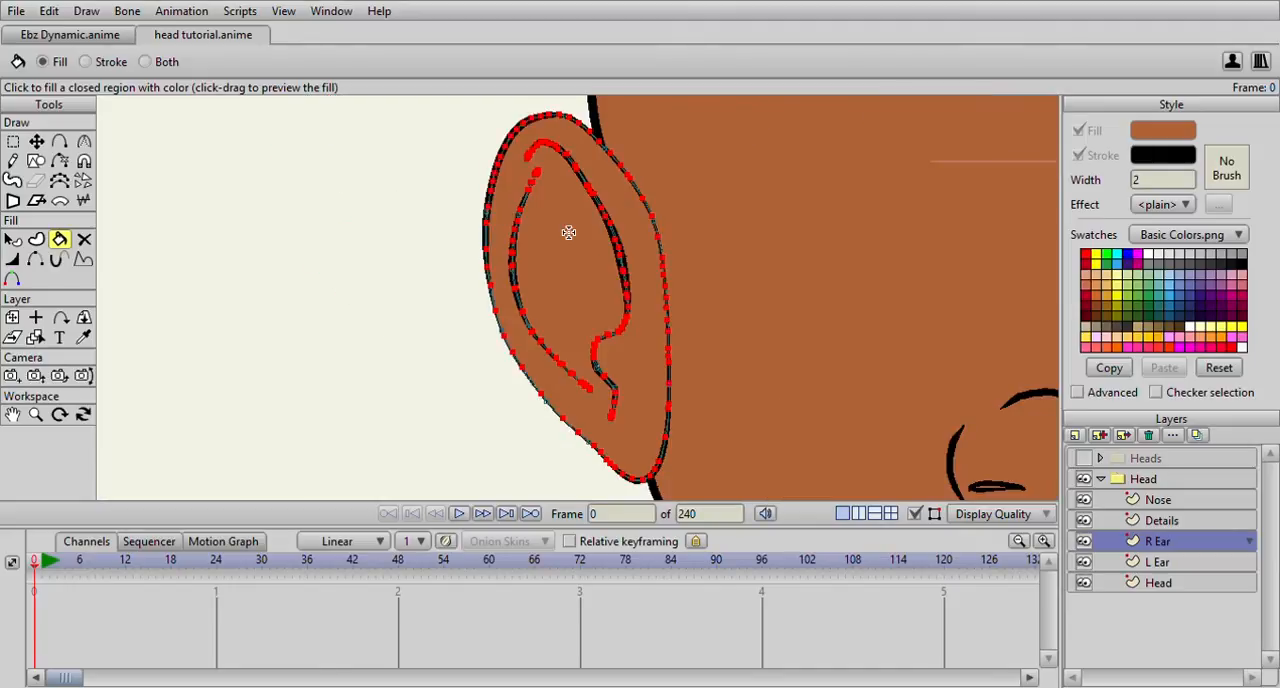
key(ctrl+z)
scroll(743, 217, down, 3)
drag(743, 217, 484, 196)
scroll(484, 196, up, 3)
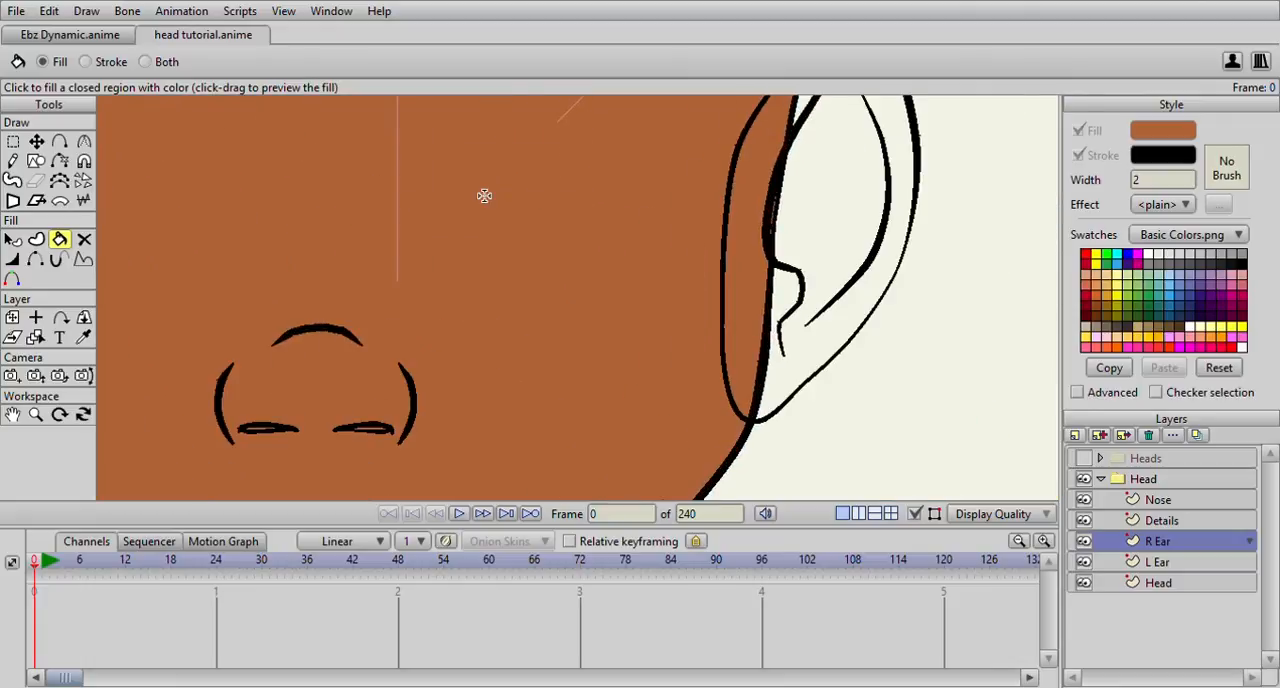
scroll(434, 209, down, 4)
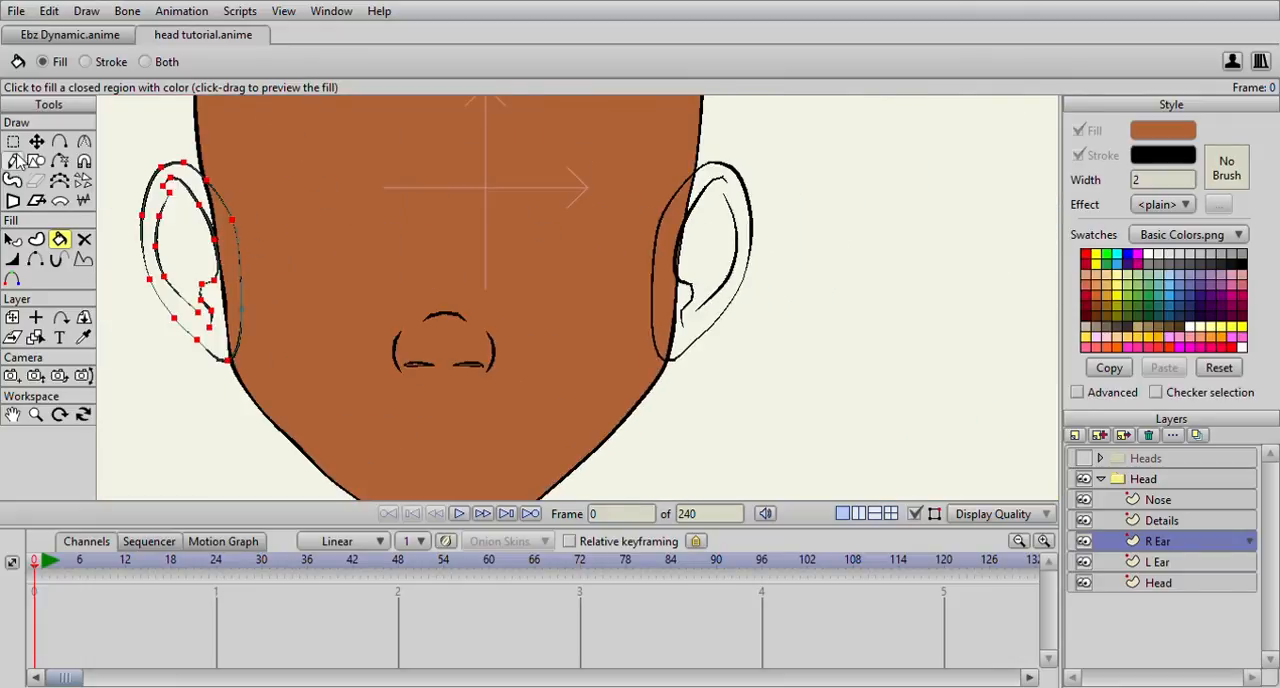
Create a fill-only shape in the brown skin colour from the closed outer outline of the R Ear
click(13, 143)
scroll(320, 219, up, 1)
drag(302, 219, 554, 213)
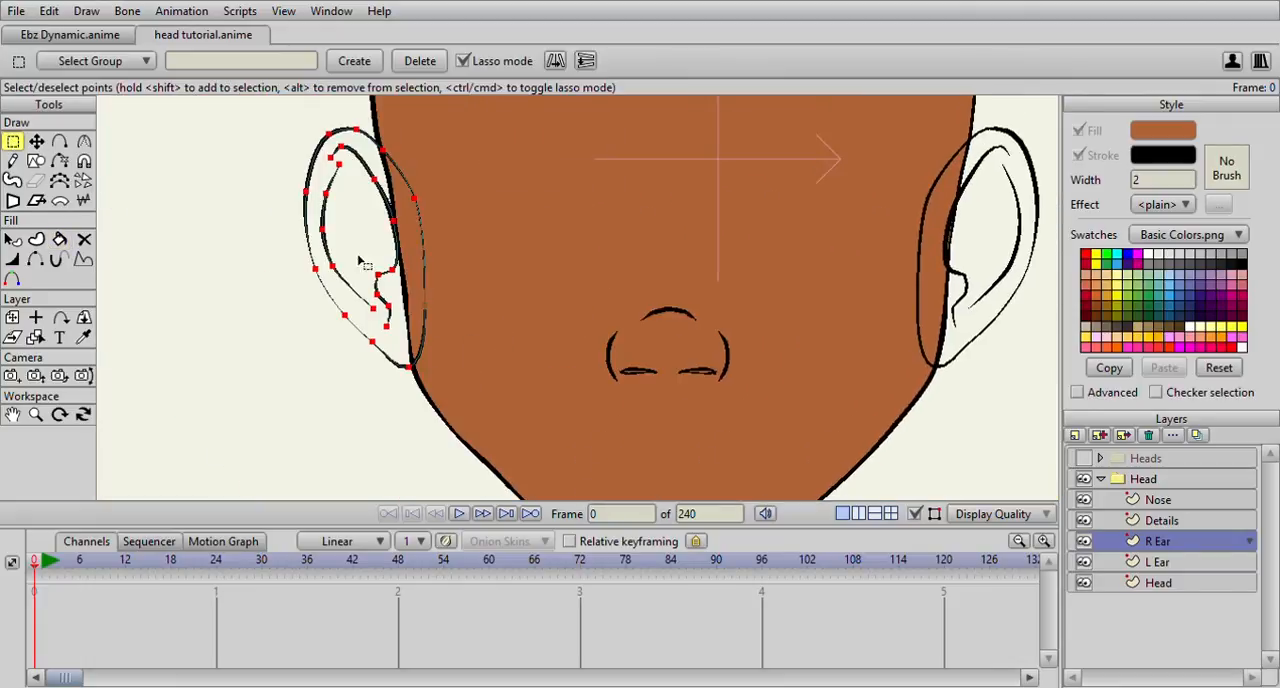
scroll(304, 207, up, 2)
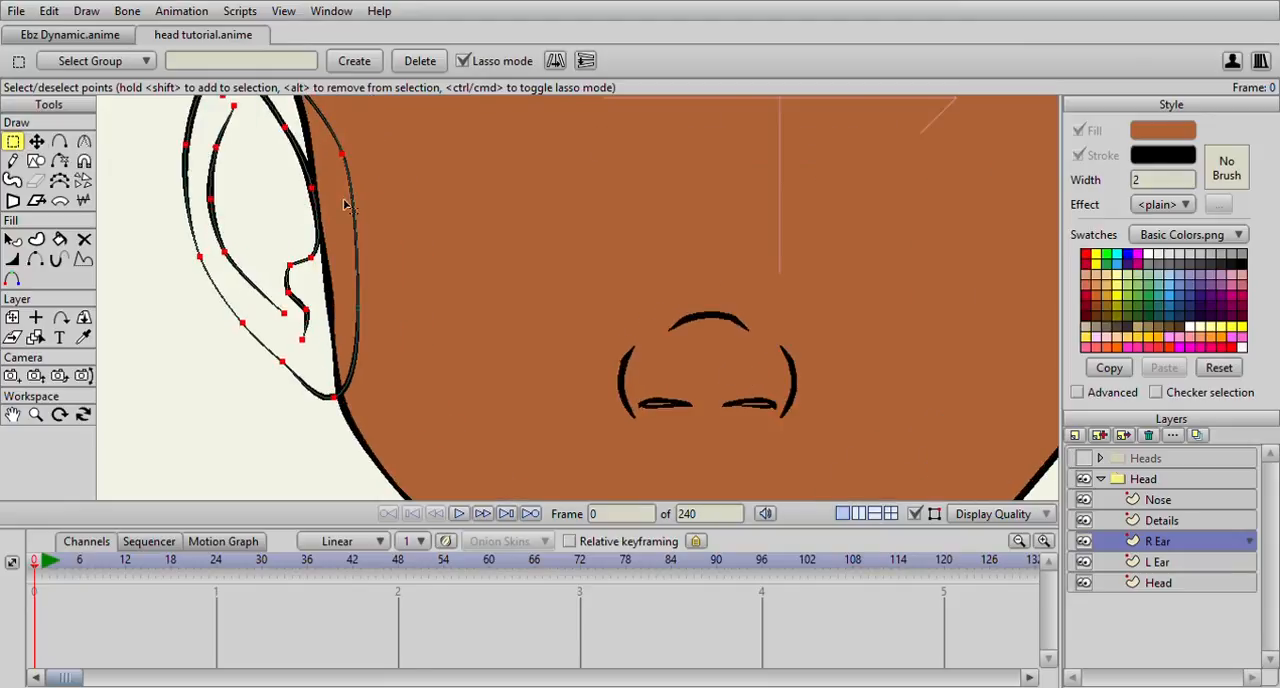
drag(346, 202, 473, 185)
scroll(418, 215, down, 4)
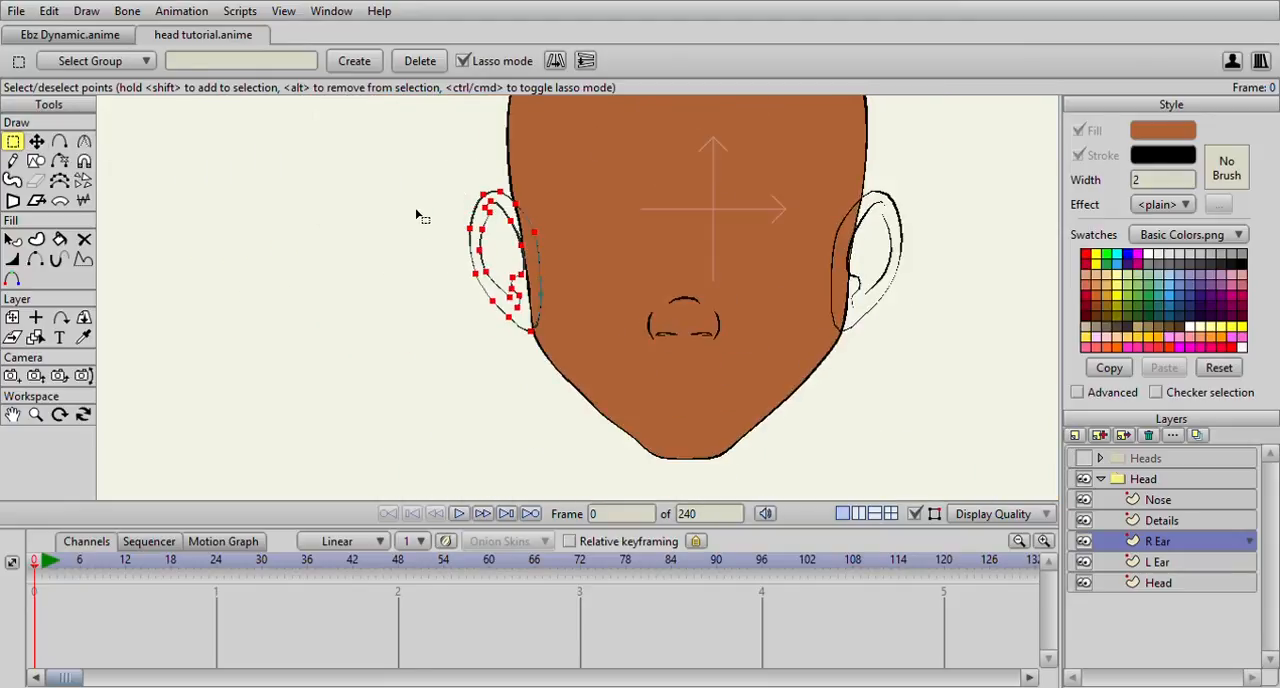
click(485, 230)
click(36, 239)
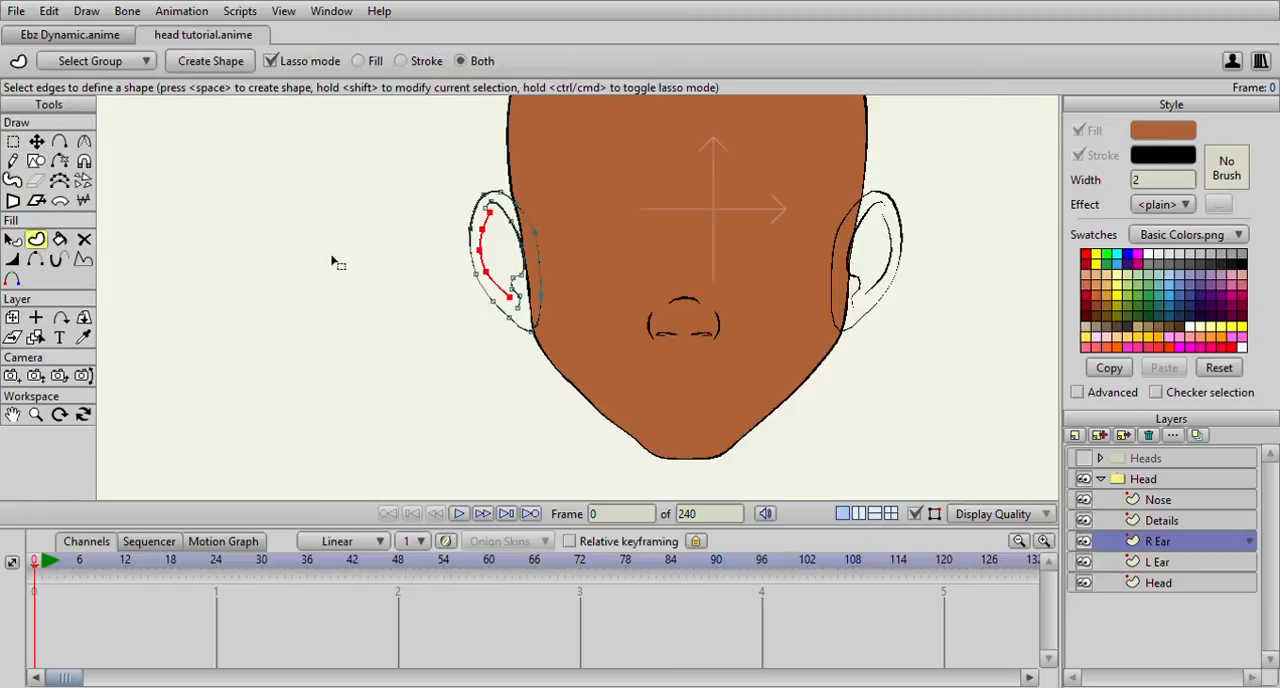
scroll(500, 262, up, 3)
click(501, 260)
scroll(420, 245, down, 2)
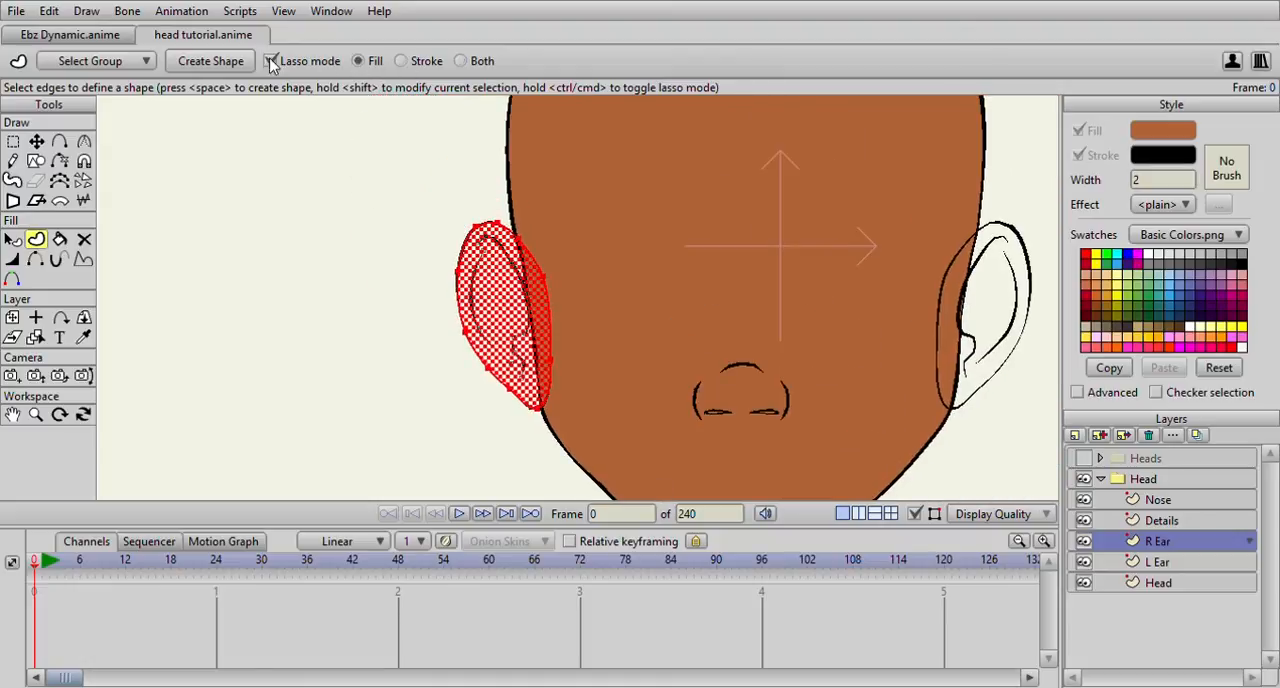
click(224, 56)
scroll(545, 325, up, 2)
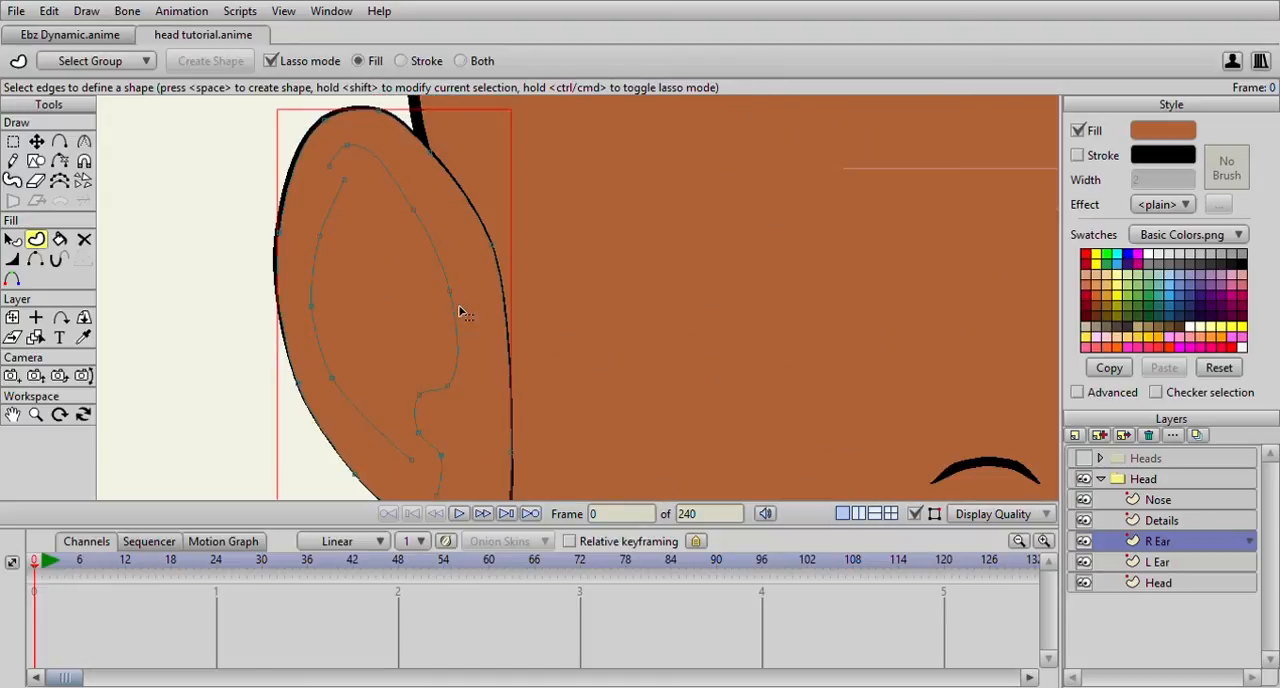
Select the inner ear lines on the R Ear layer and cut and paste them in place above the fill
scroll(459, 312, down, 1)
scroll(459, 312, down, 2)
scroll(460, 309, up, 3)
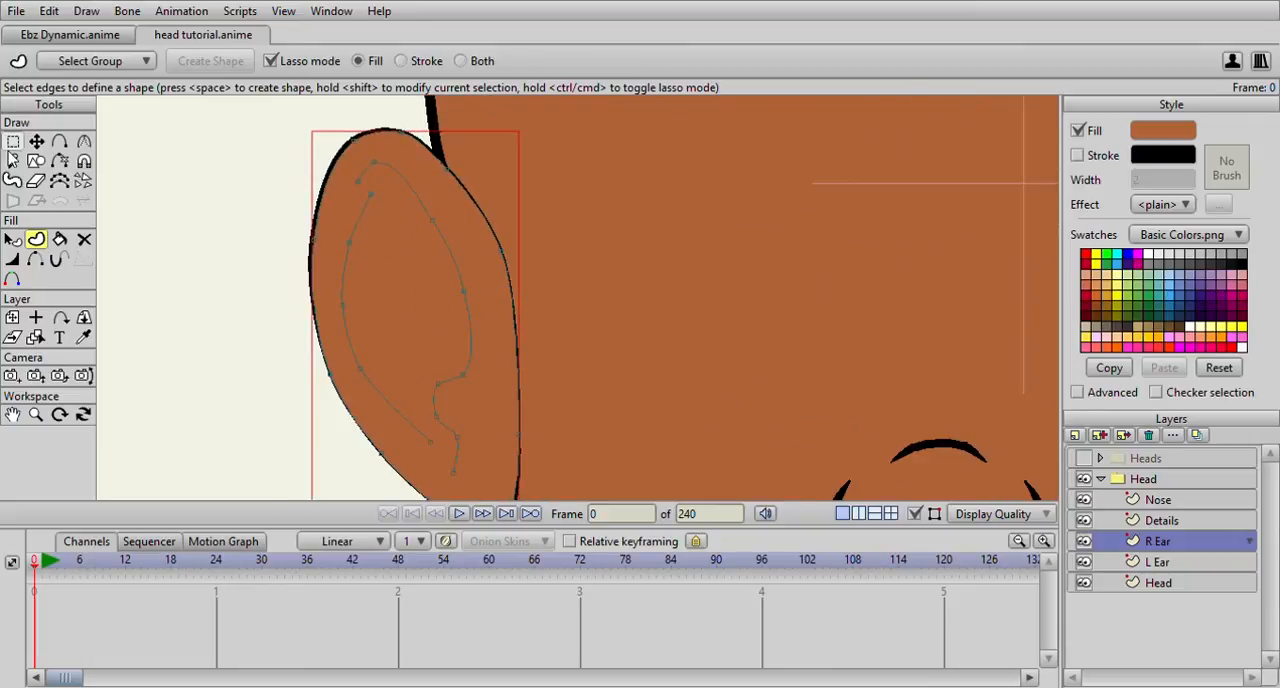
click(12, 141)
click(346, 274)
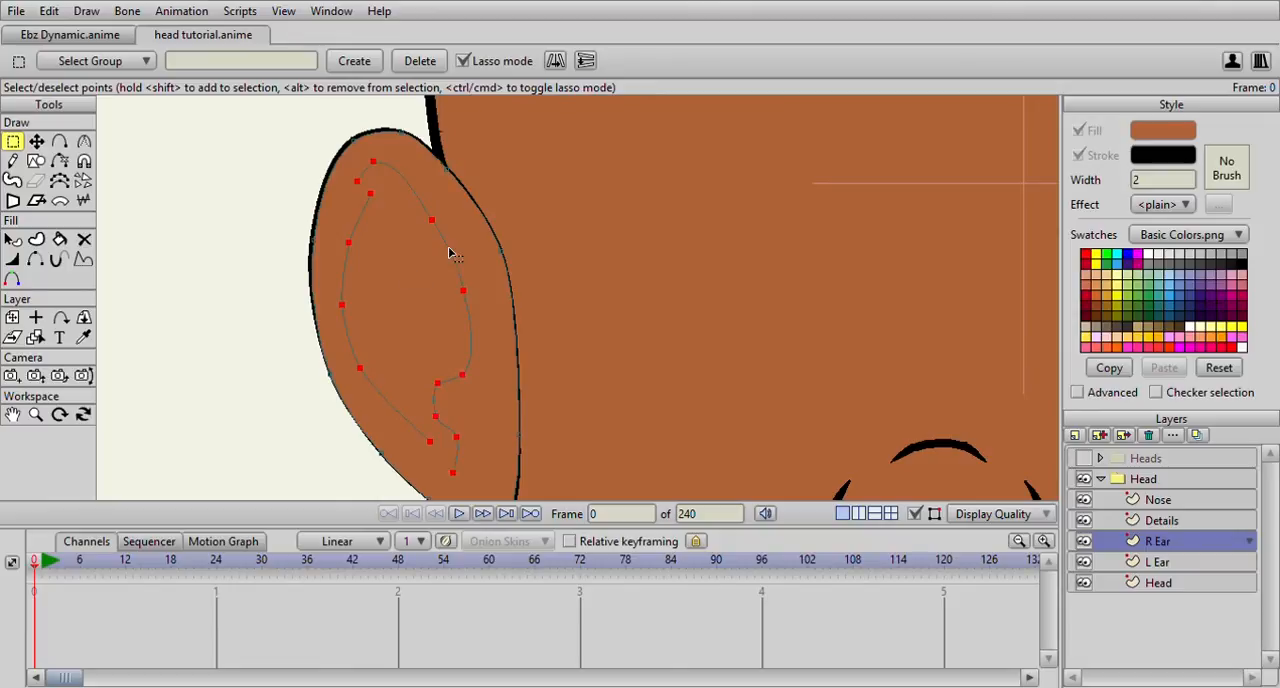
key(t)
scroll(550, 283, down, 2)
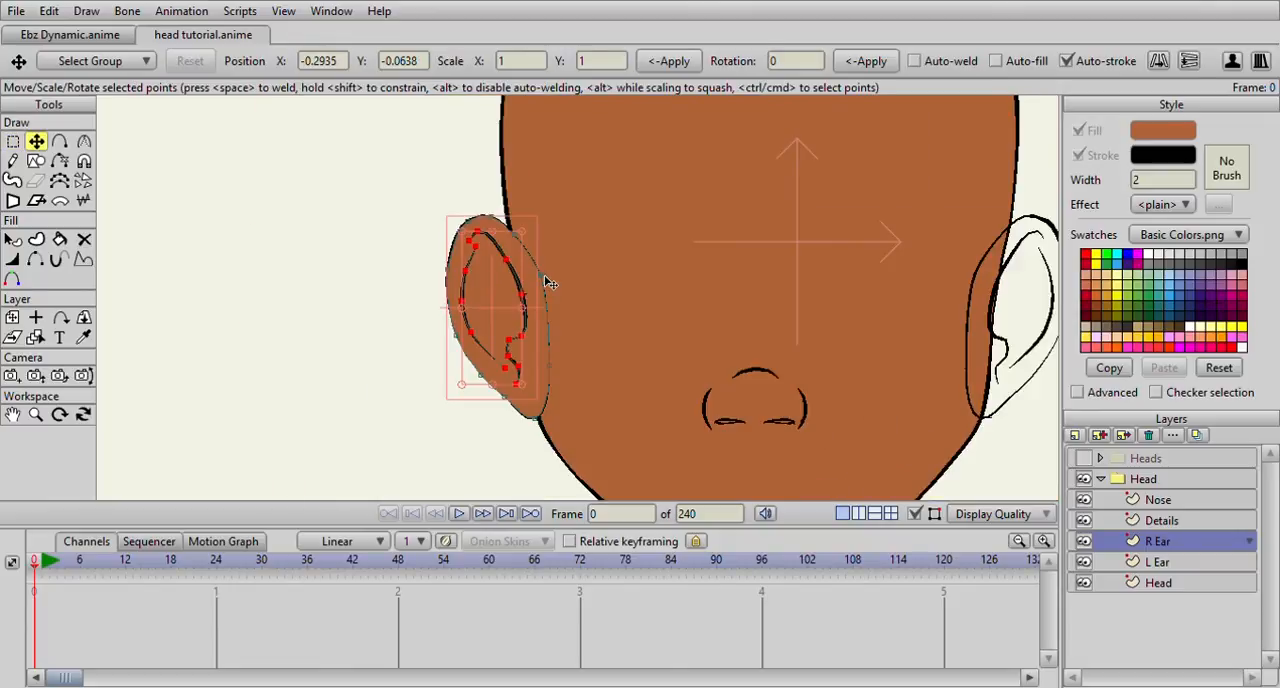
Create a fill-only shape in the brown skin colour from the outer outline on the L Ear layer
drag(549, 283, 486, 234)
scroll(486, 234, up, 4)
scroll(486, 234, down, 3)
drag(586, 234, 281, 187)
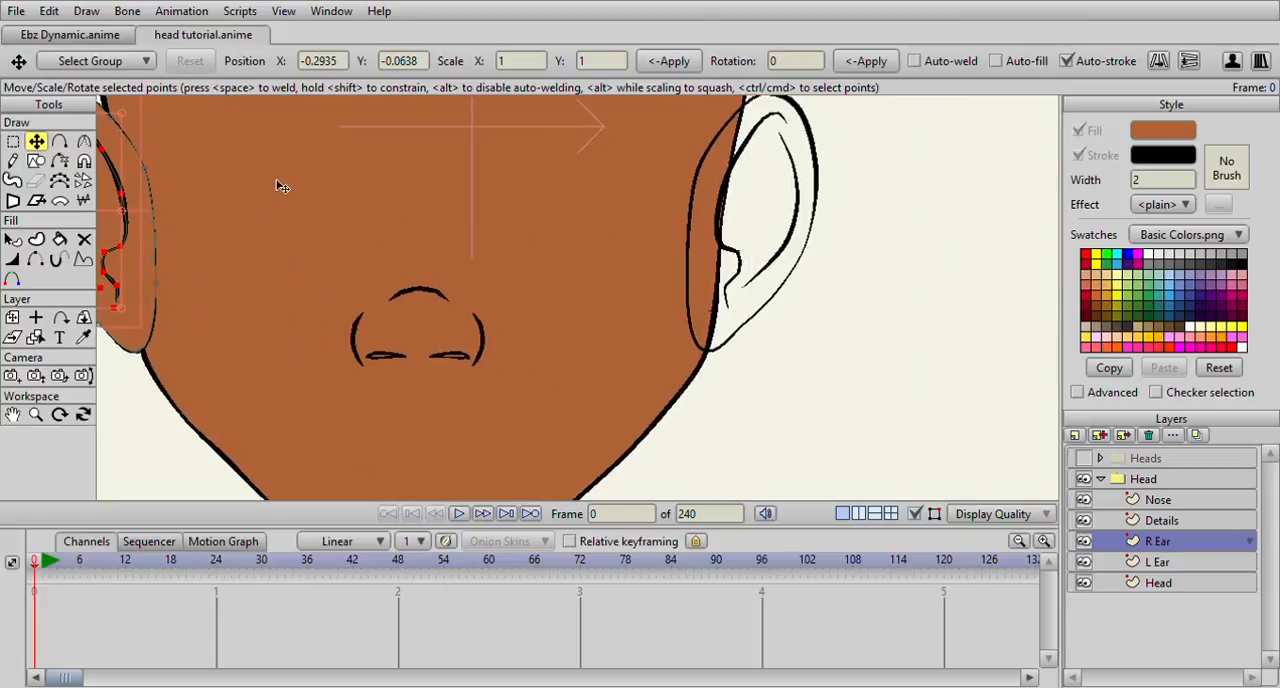
scroll(493, 190, down, 3)
click(13, 142)
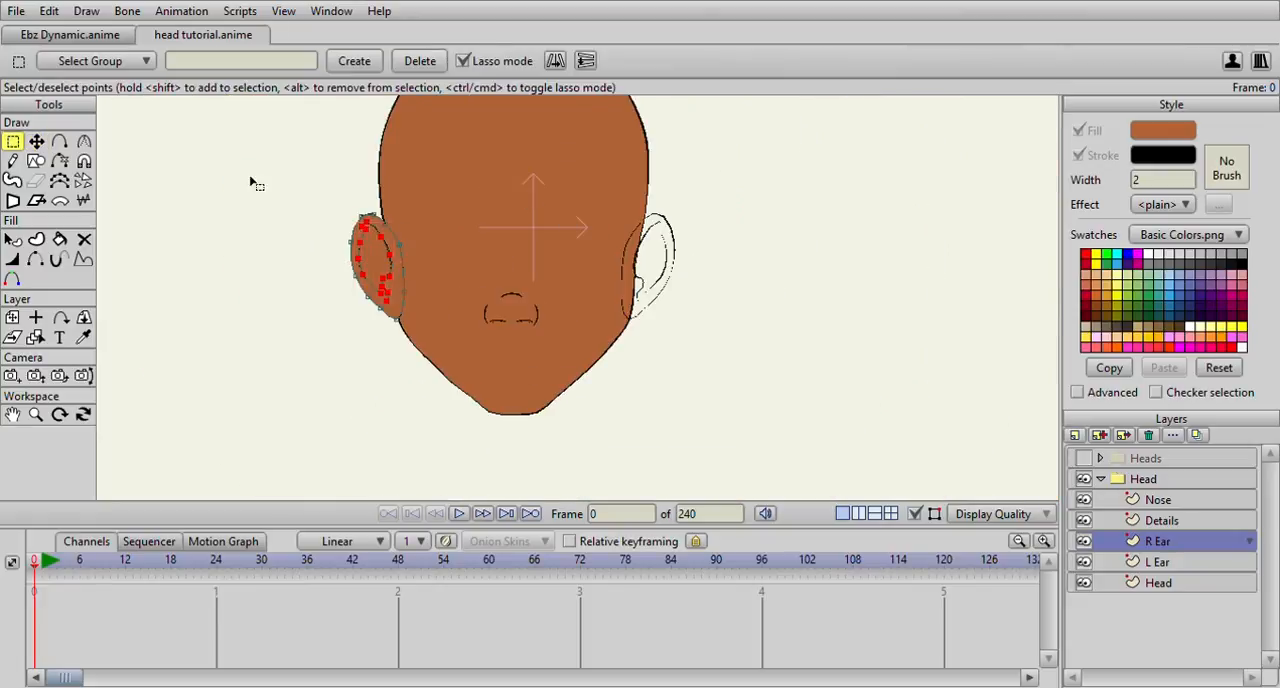
scroll(254, 185, up, 2)
click(1176, 561)
scroll(929, 442, up, 3)
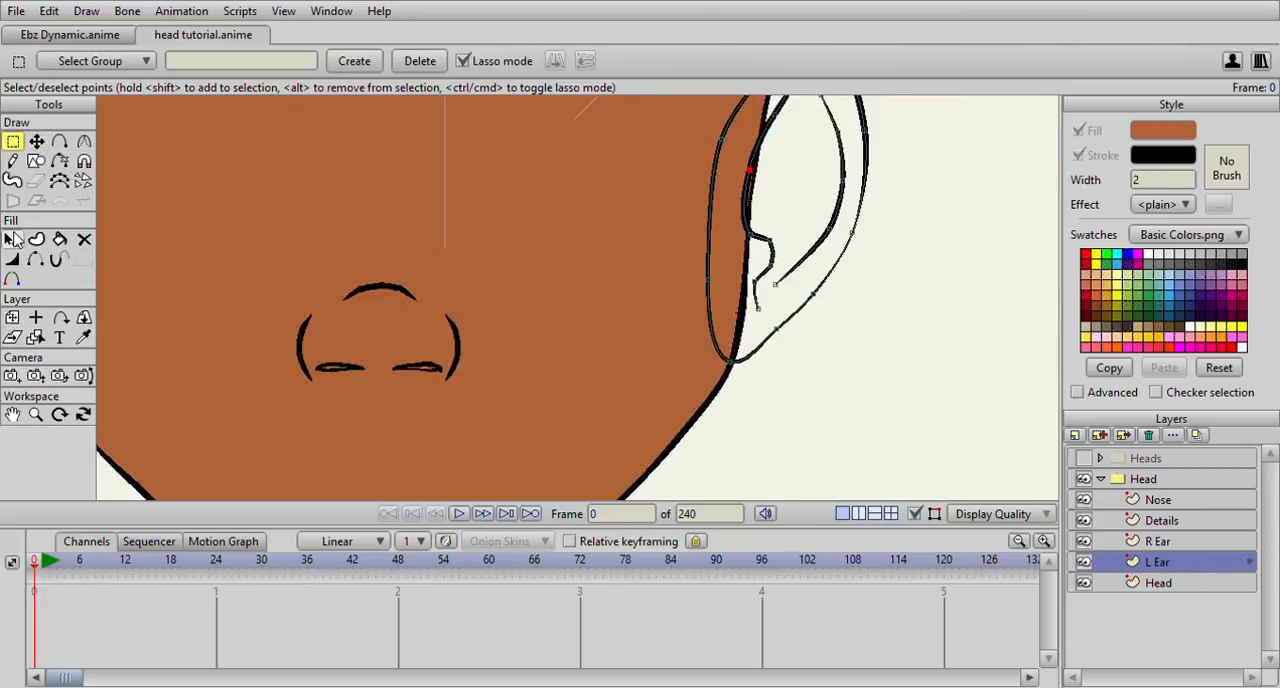
click(36, 240)
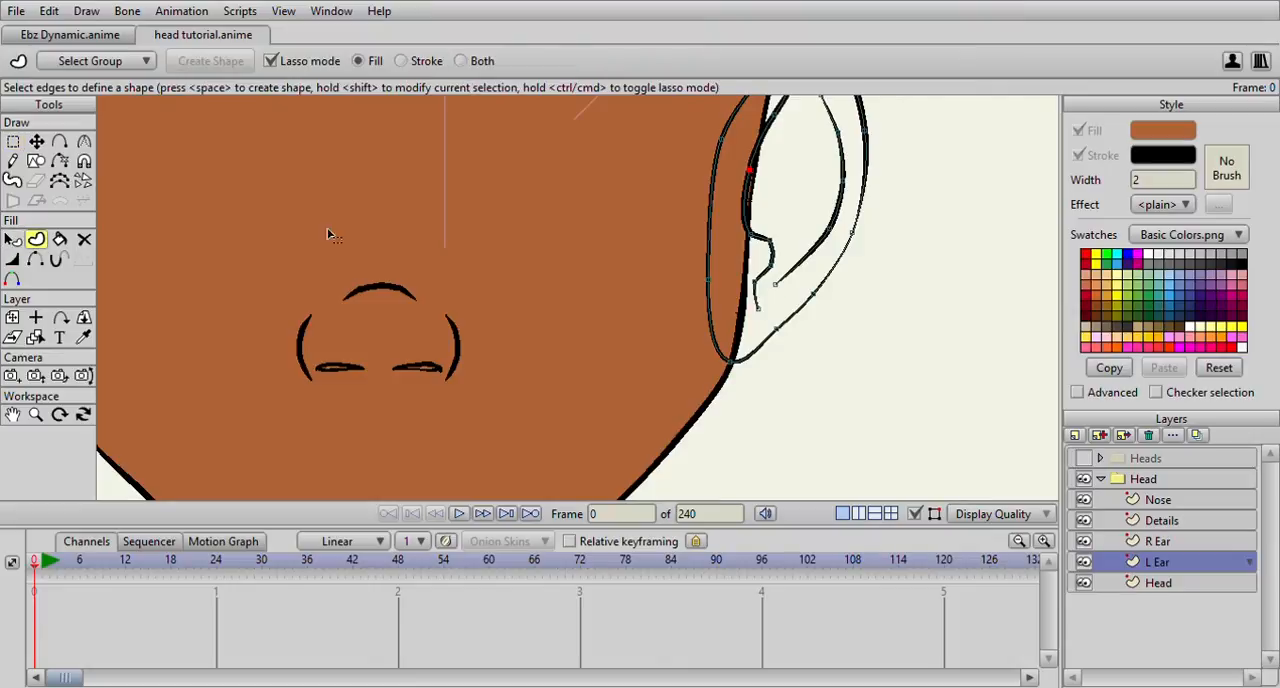
click(713, 248)
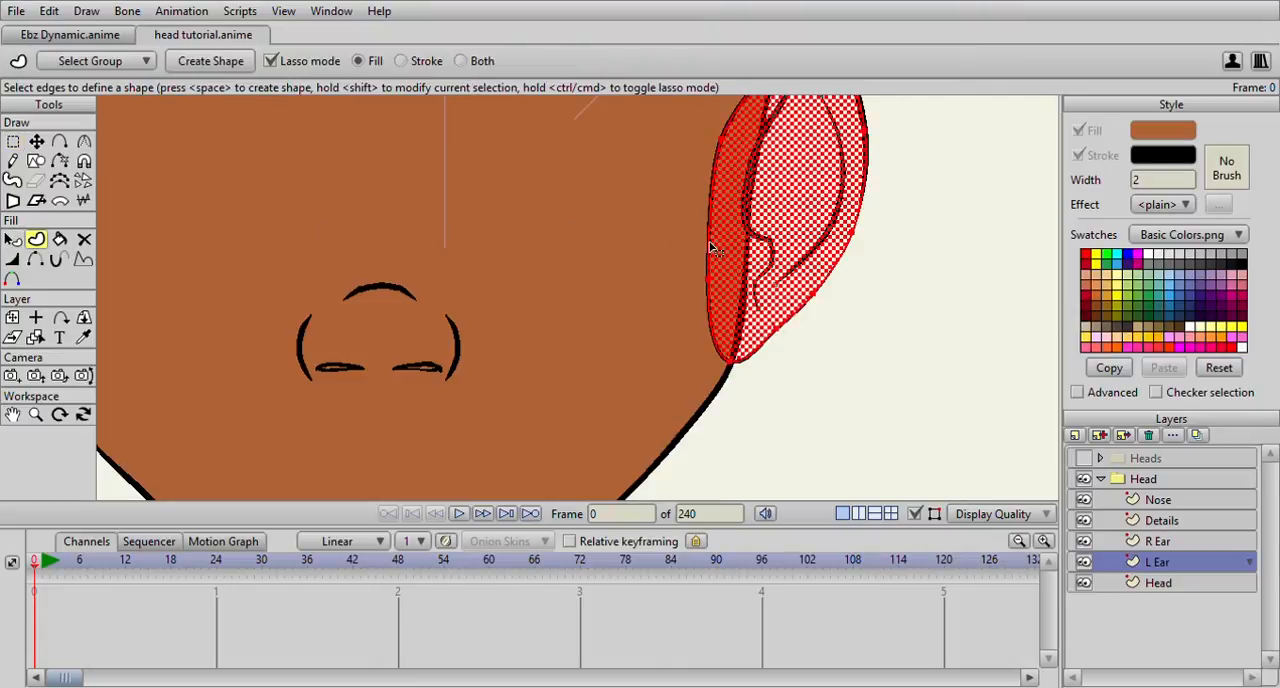
click(196, 64)
Select the inner ear lines on the L Ear layer and cut and paste them in place above the fill
click(12, 143)
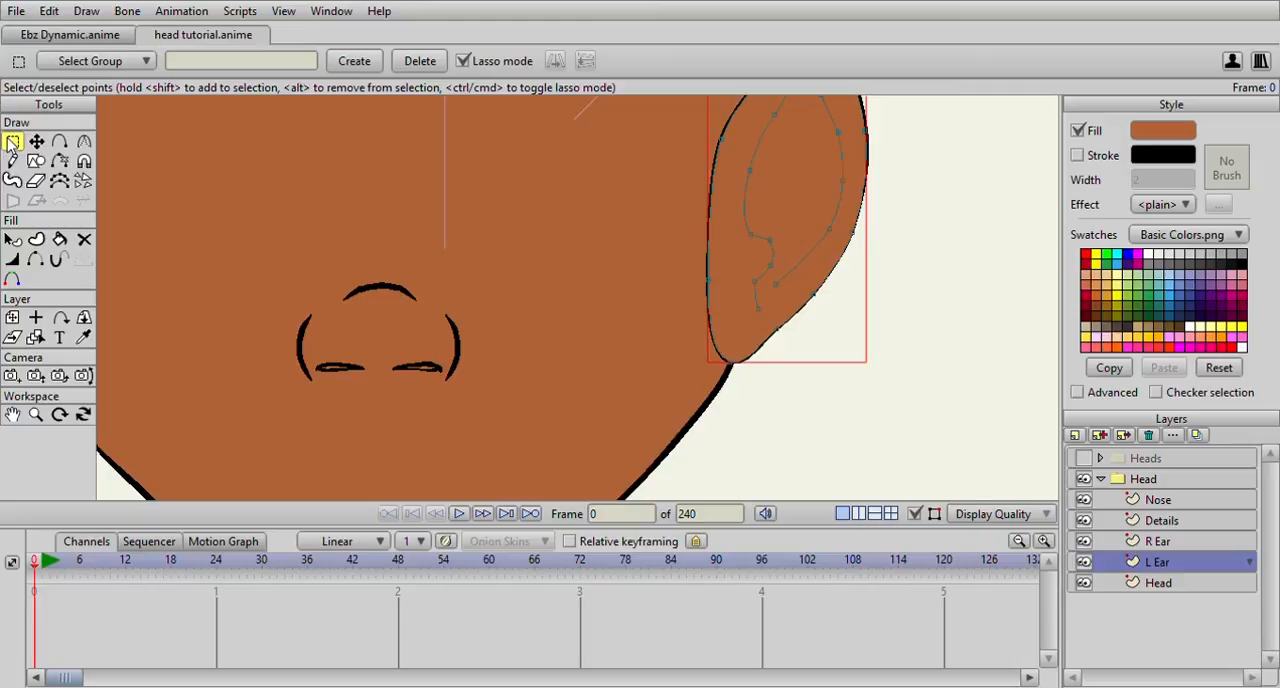
click(762, 146)
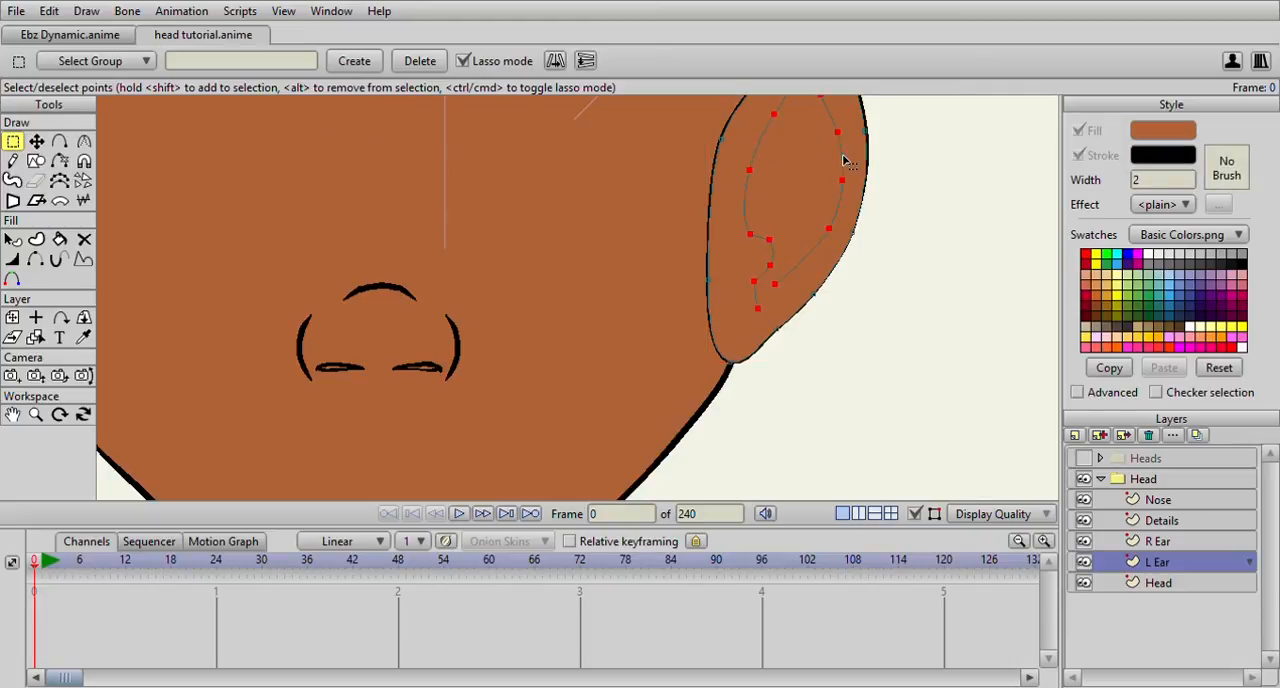
key(Delete)
key(ctrl+v)
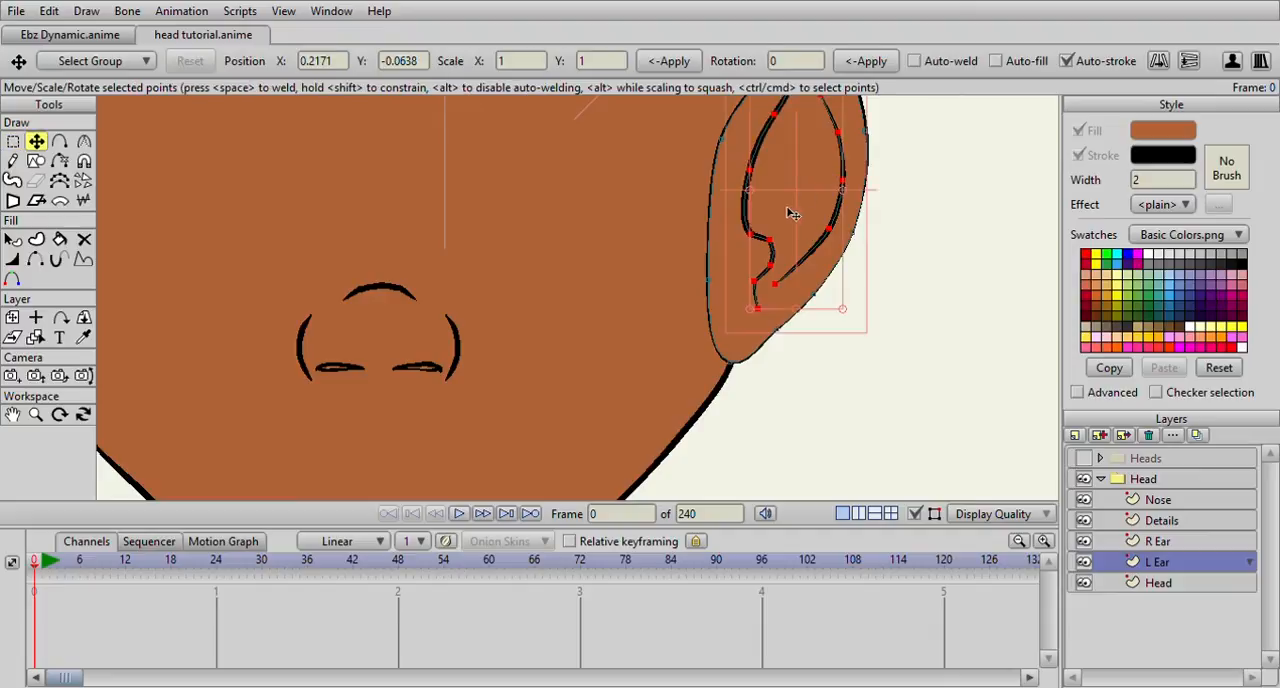
scroll(787, 212, down, 8)
scroll(785, 214, up, 3)
scroll(733, 212, down, 1)
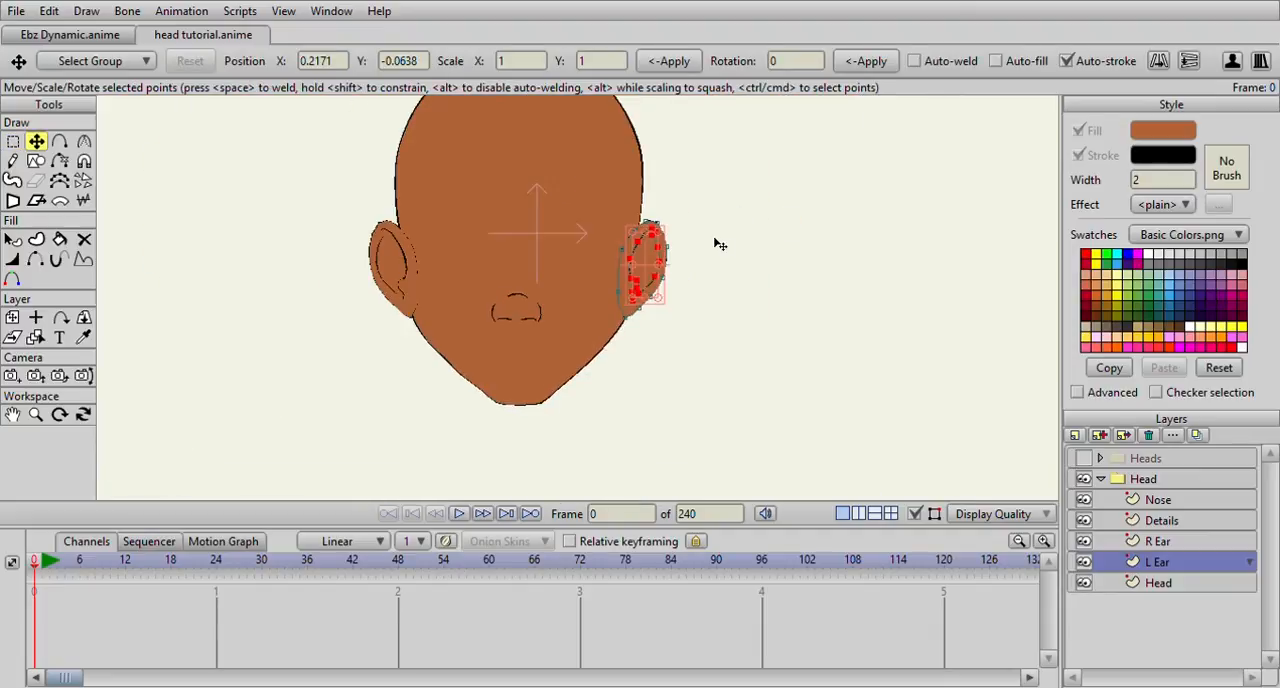
Reorder the layers so that R Ear and L Ear sit below the Head layer inside the Head group
click(1159, 541)
scroll(784, 404, down, 6)
scroll(784, 404, up, 4)
click(1158, 562)
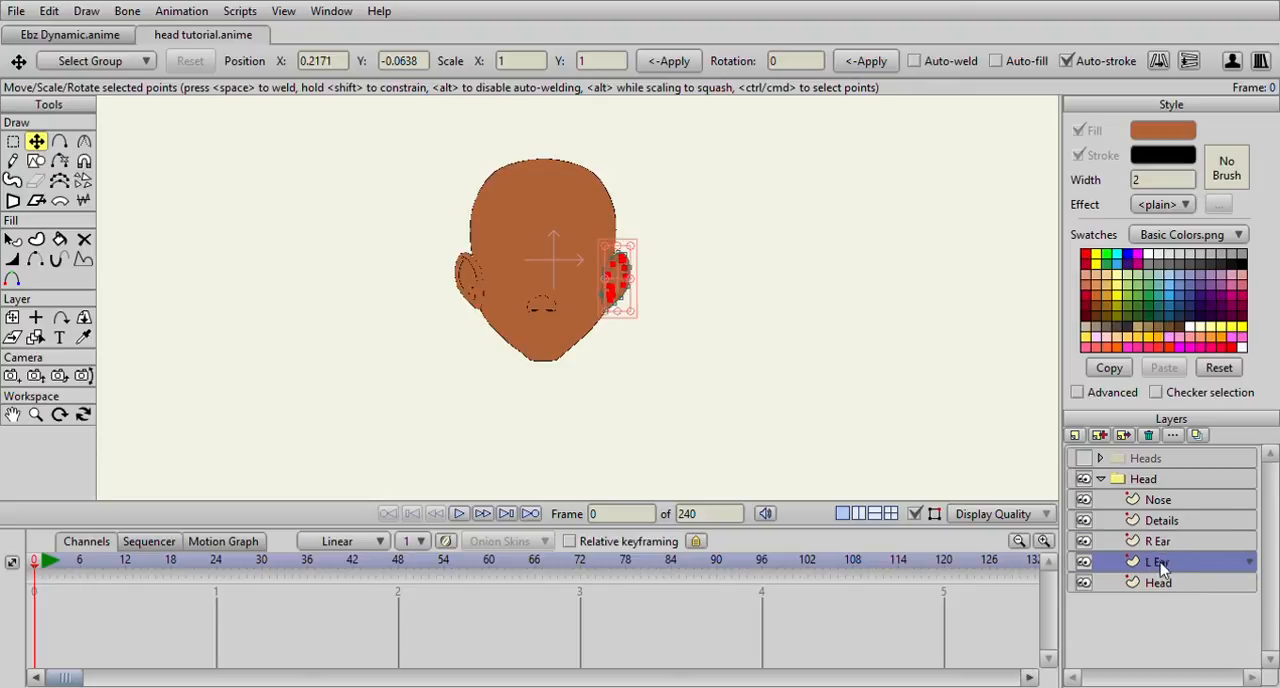
drag(1159, 581, 1156, 597)
drag(1158, 541, 1157, 575)
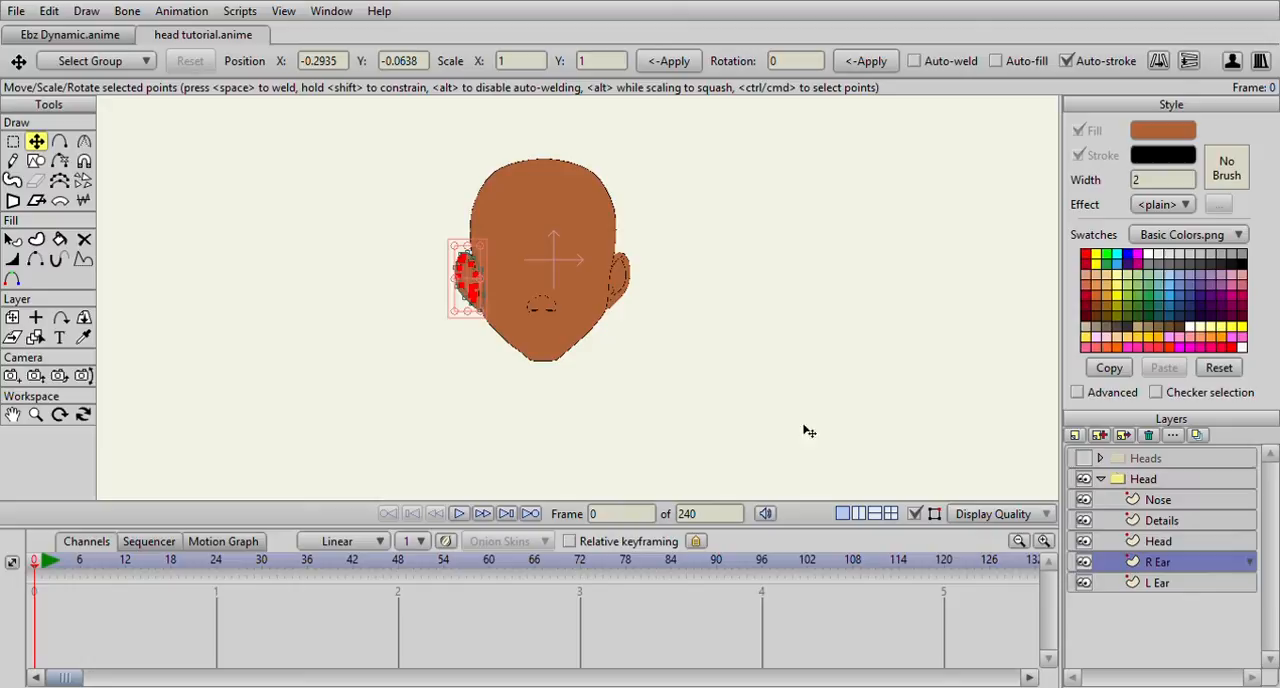
Expand the Head layer group to list its facial feature layers
scroll(506, 363, up, 4)
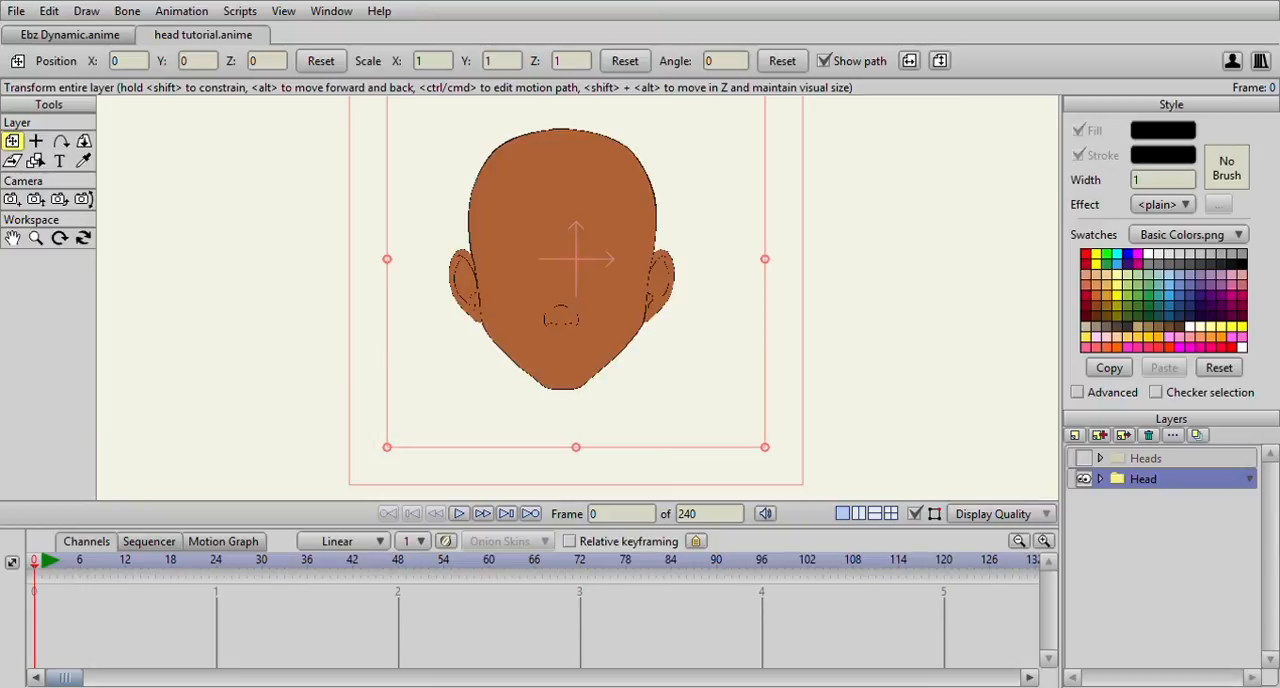
click(1101, 480)
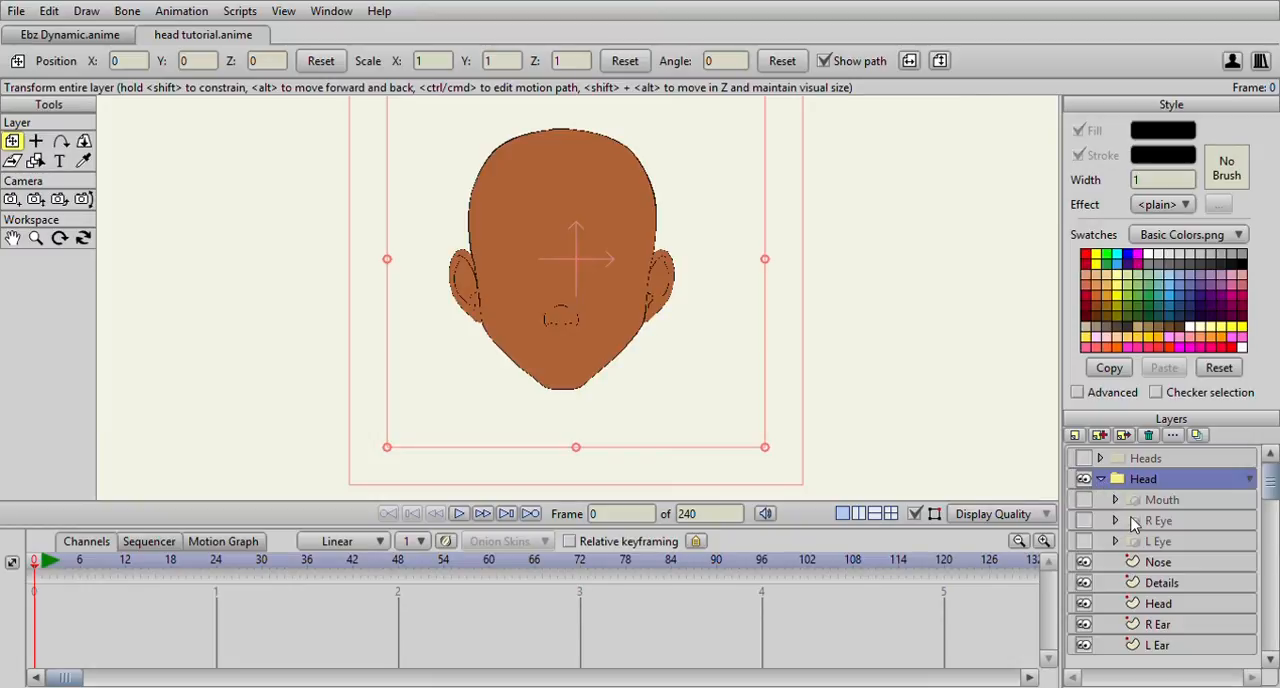
scroll(565, 380, down, 3)
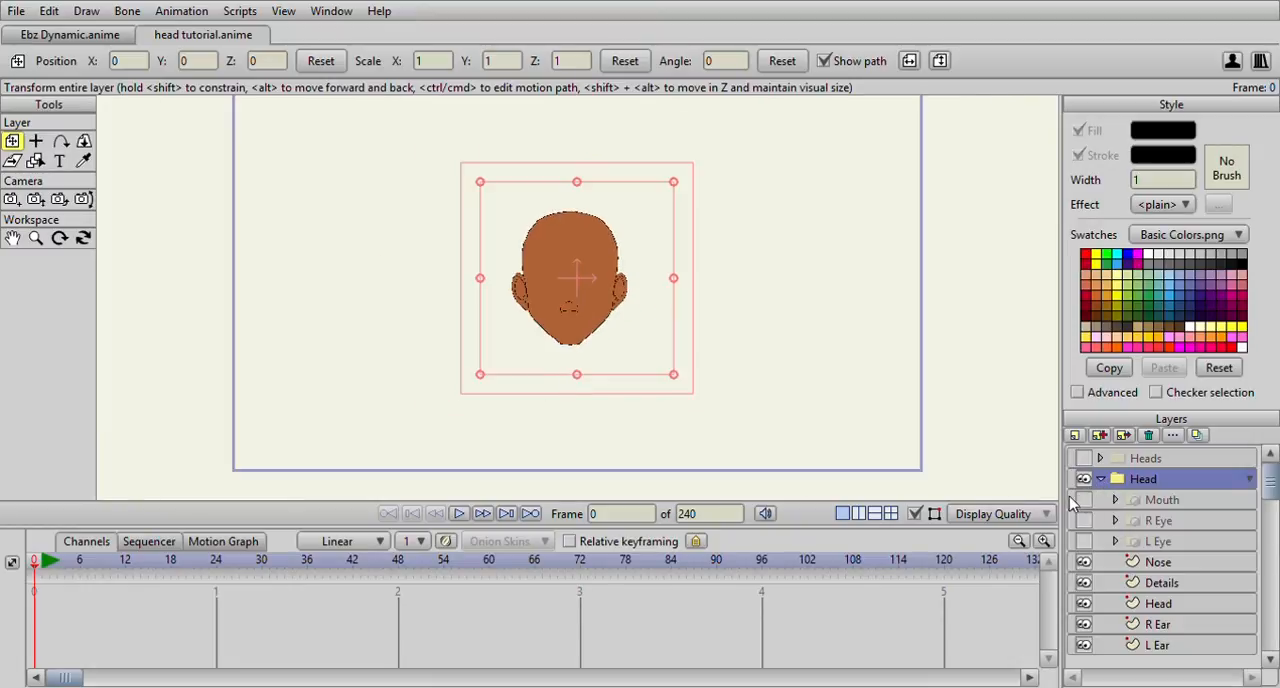
Make the Mouth, R Eye and L Eye layers visible in the Head group
click(1084, 500)
scroll(710, 360, up, 3)
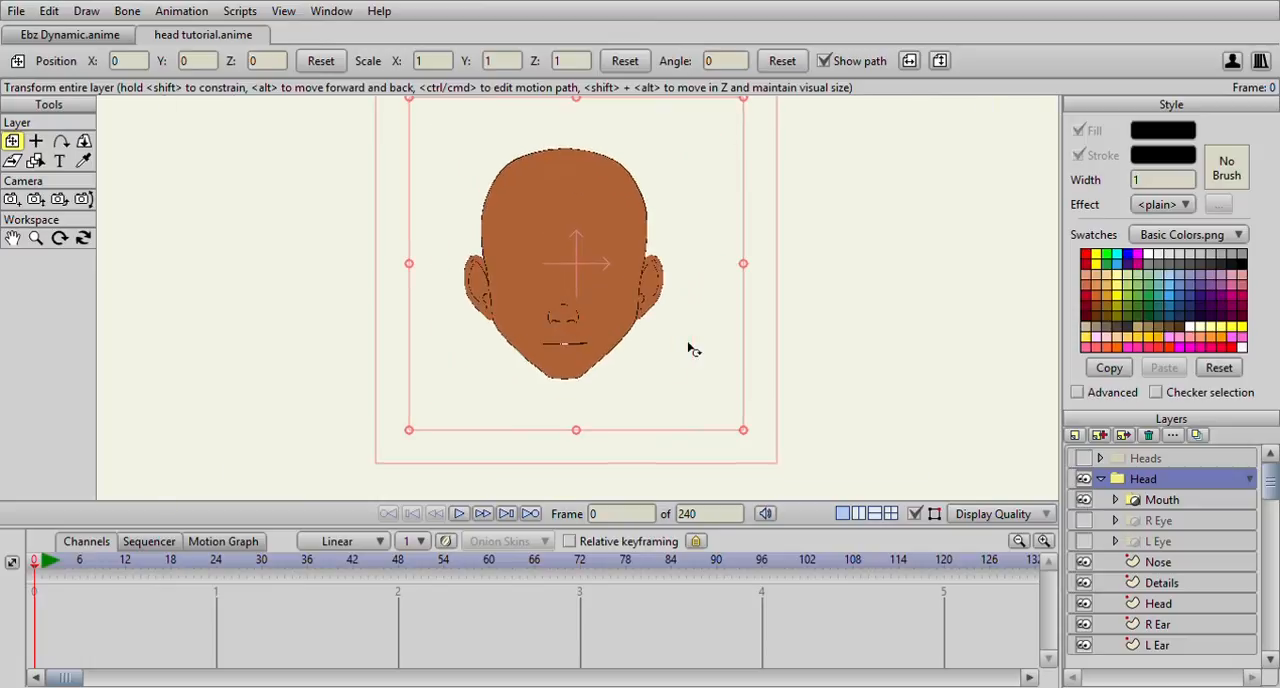
click(1084, 520)
click(1084, 541)
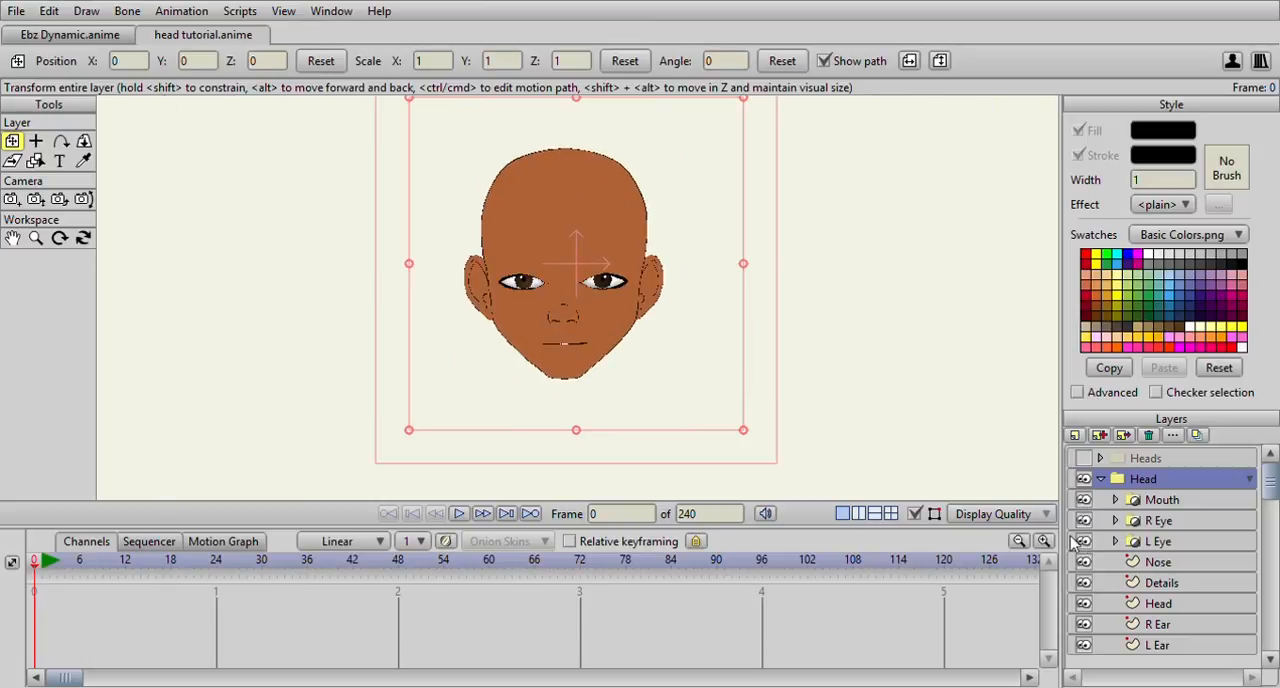
scroll(668, 328, up, 2)
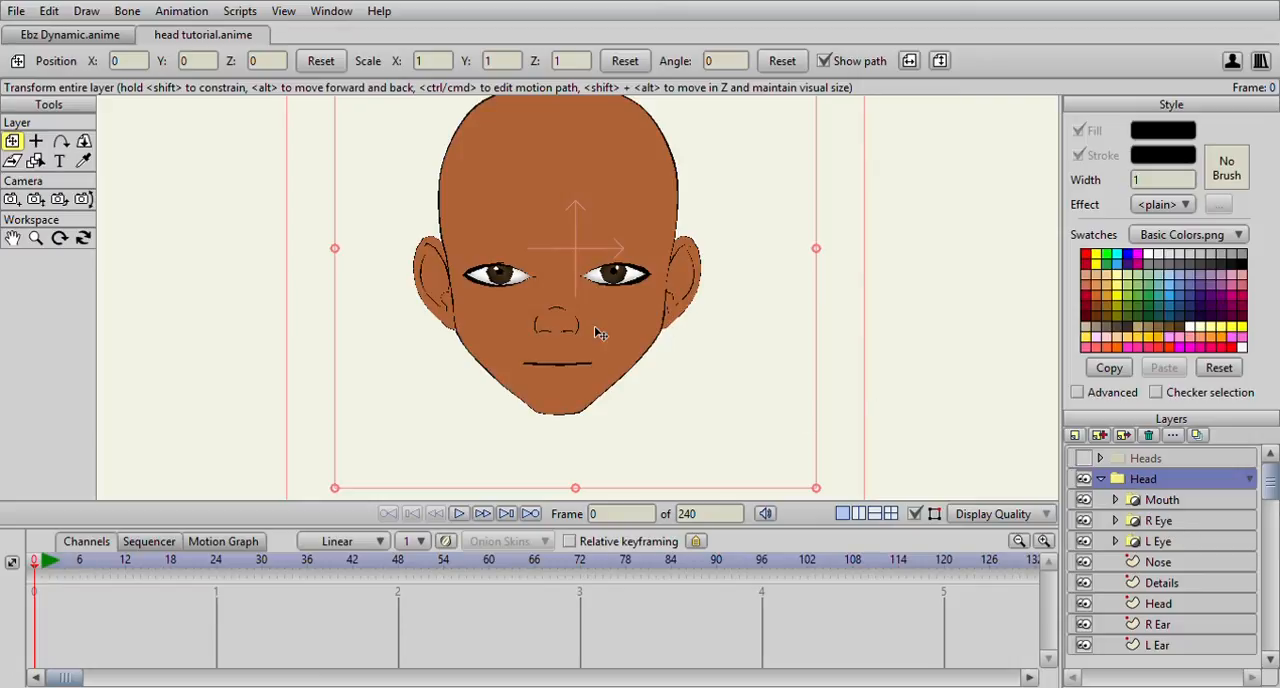
scroll(641, 295, down, 2)
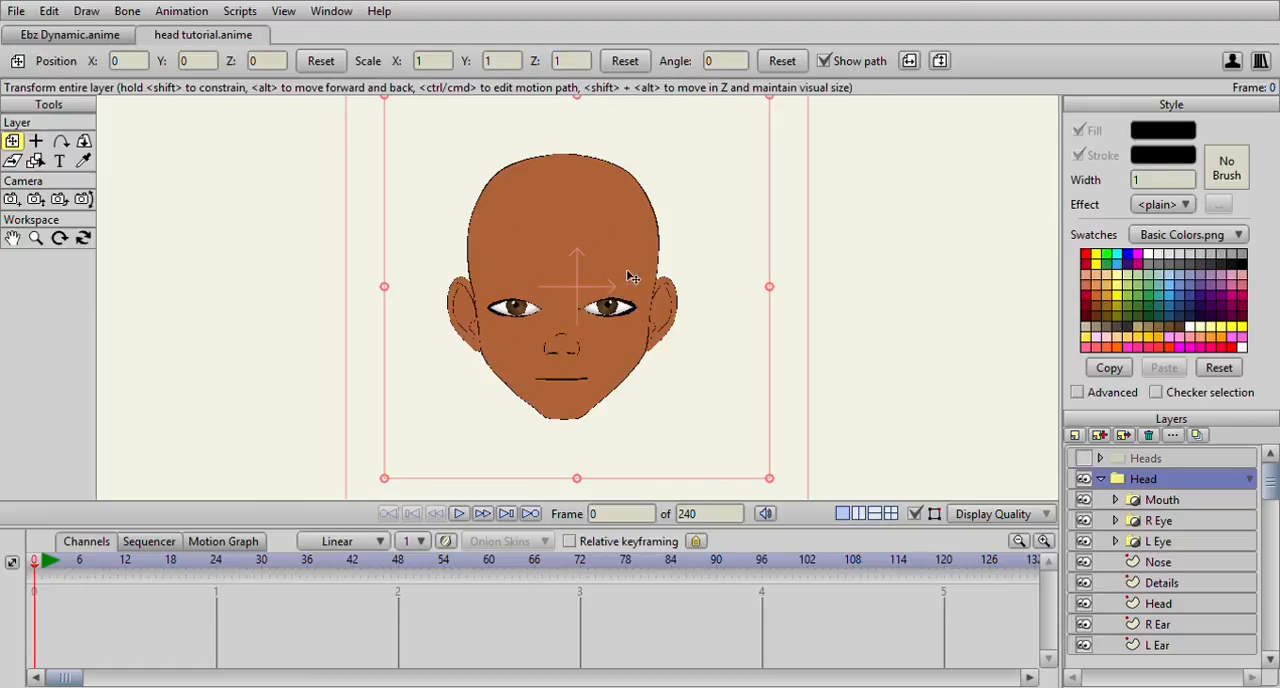
click(1160, 506)
click(1159, 526)
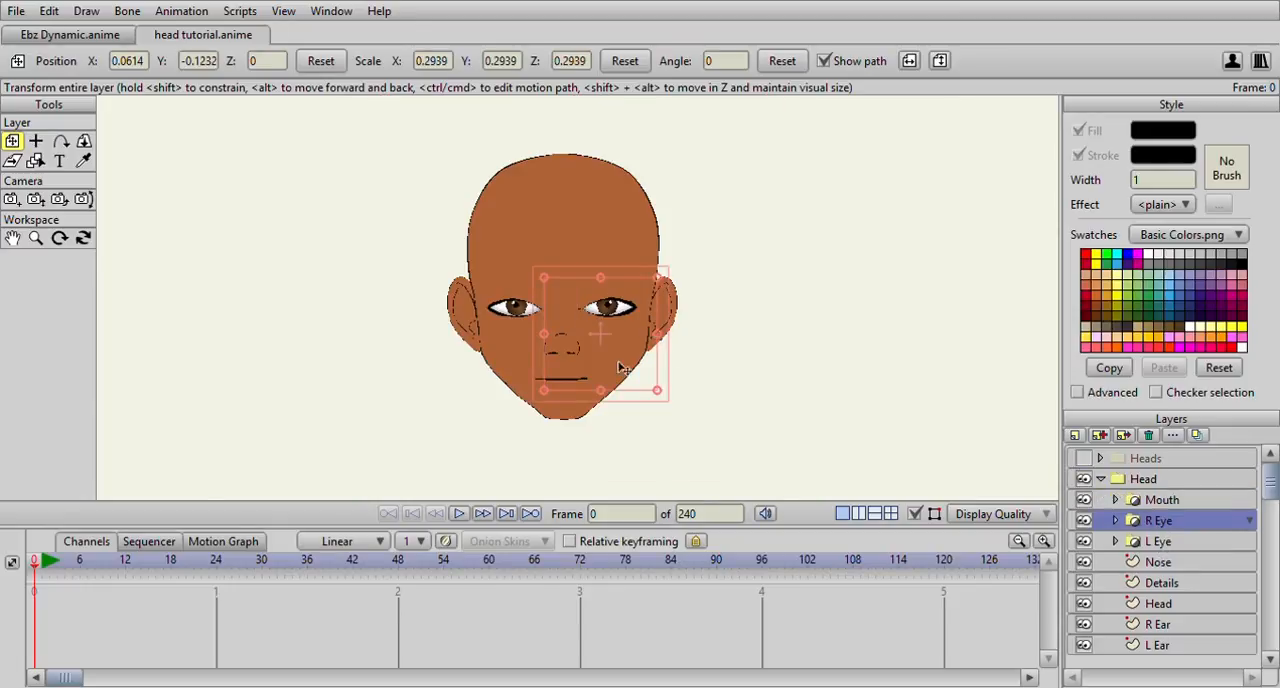
scroll(1186, 588, down, 1)
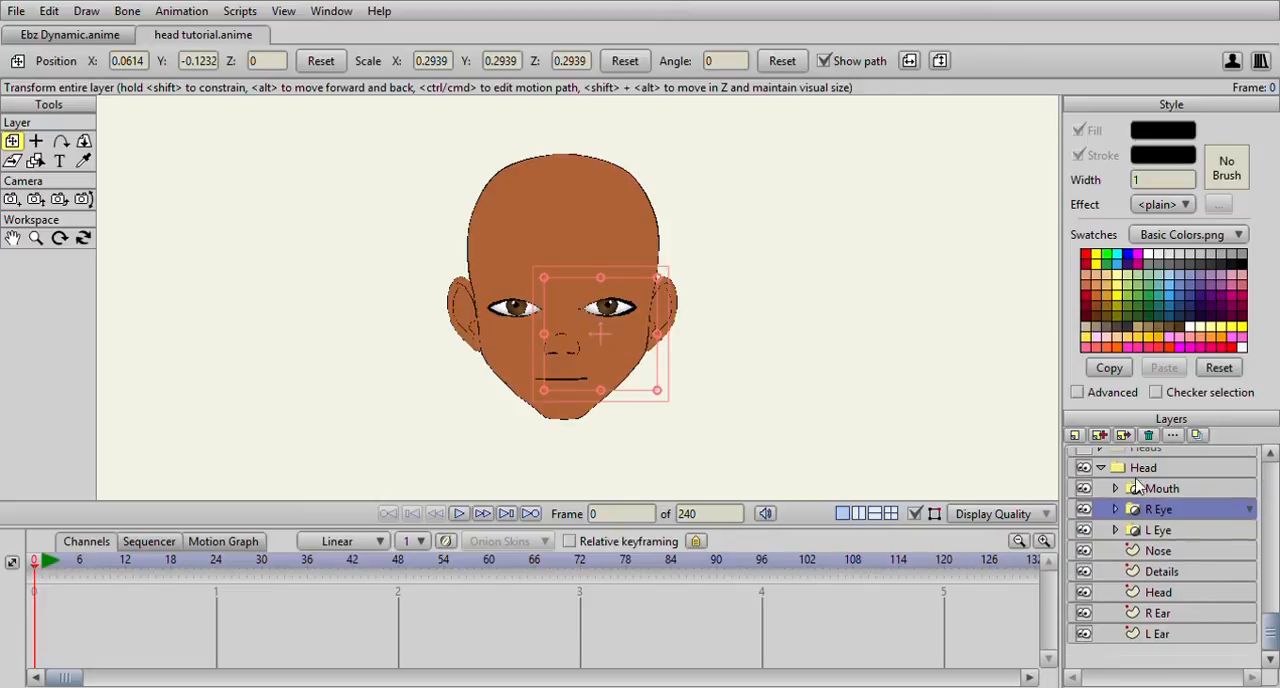
Reposition the crow's-feet wrinkle lines on the Details layer beside the outer corners of both eyes
click(1155, 575)
scroll(573, 328, up, 5)
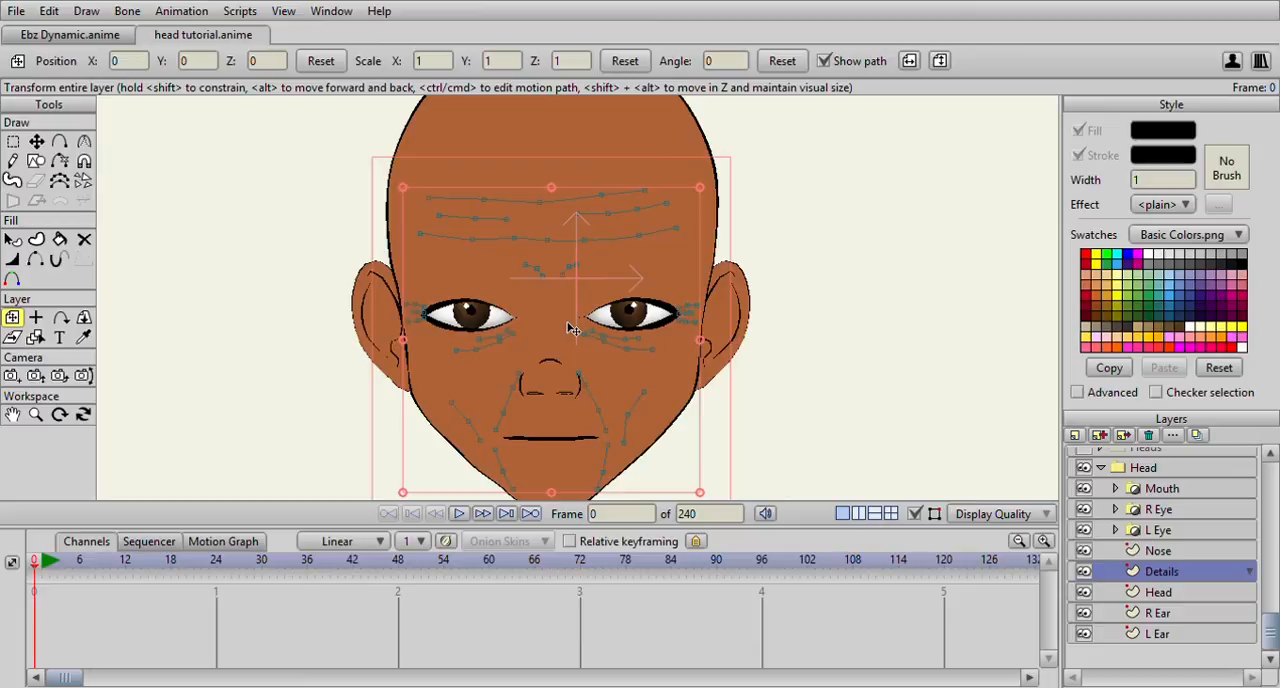
scroll(573, 328, down, 2)
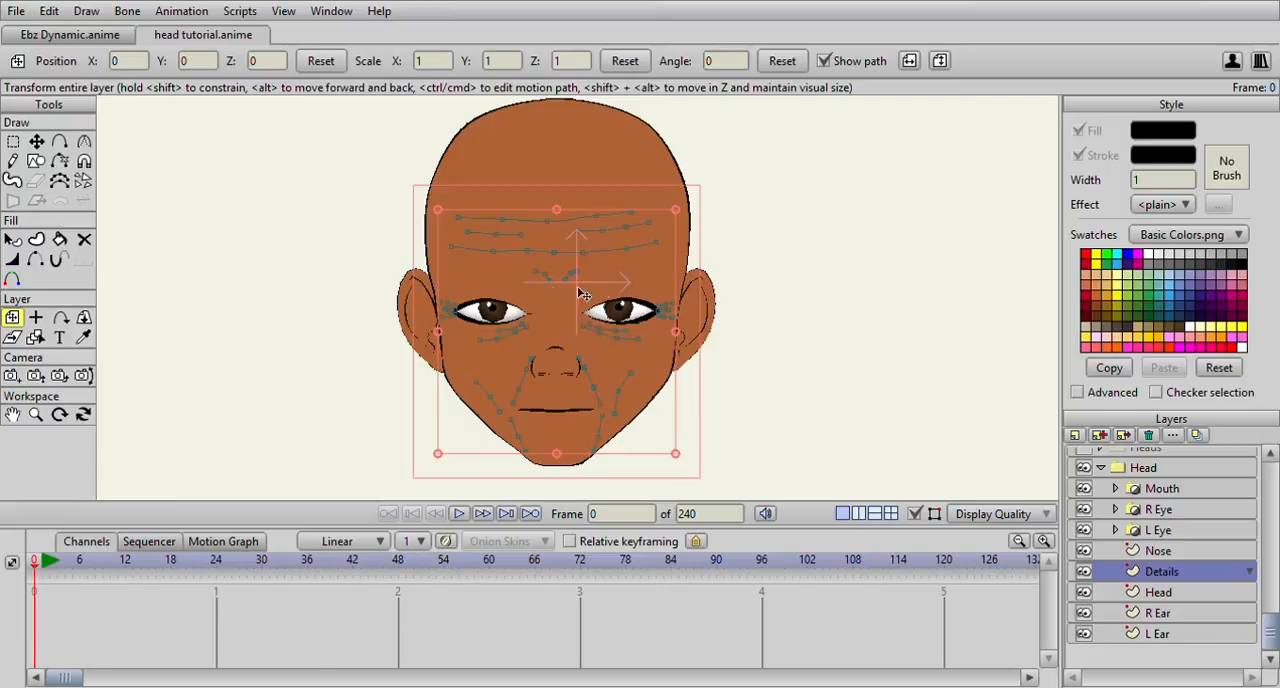
click(12, 141)
scroll(263, 228, up, 3)
mouse_move(303, 283)
mouse_down()
mouse_move(325, 375)
mouse_move(378, 350)
mouse_move(381, 295)
mouse_move(300, 284)
mouse_up()
key(t)
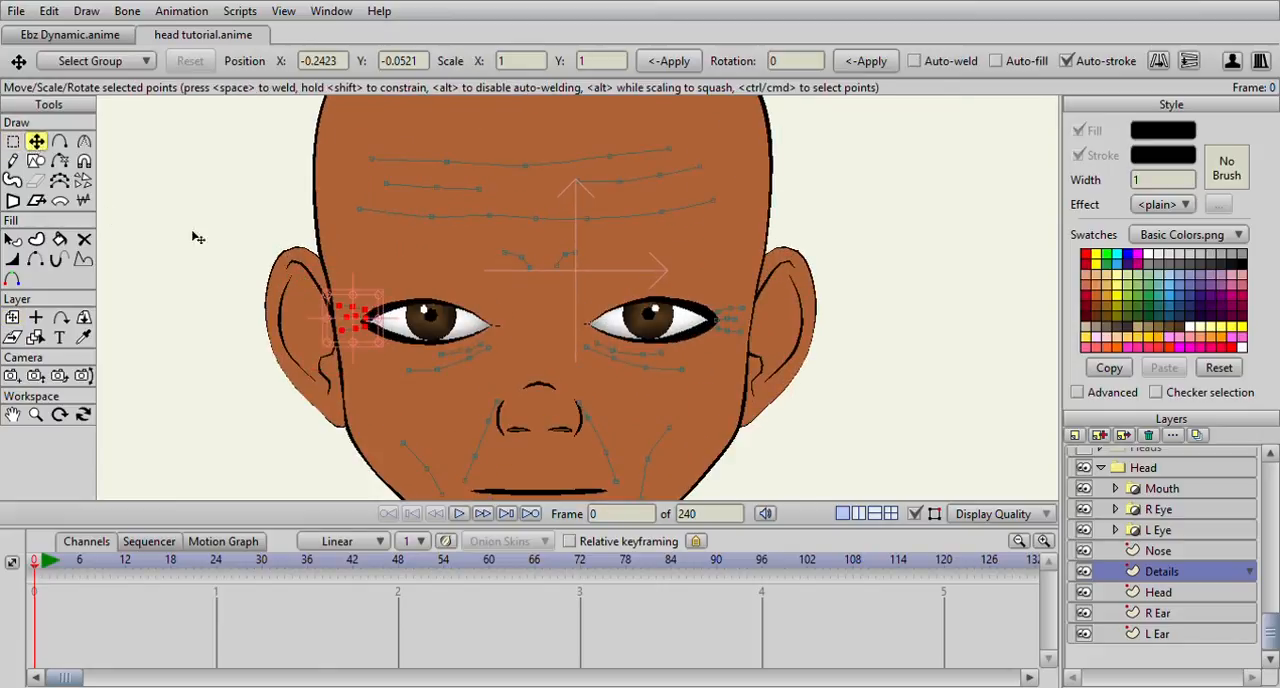
scroll(274, 325, up, 2)
drag(272, 325, 265, 330)
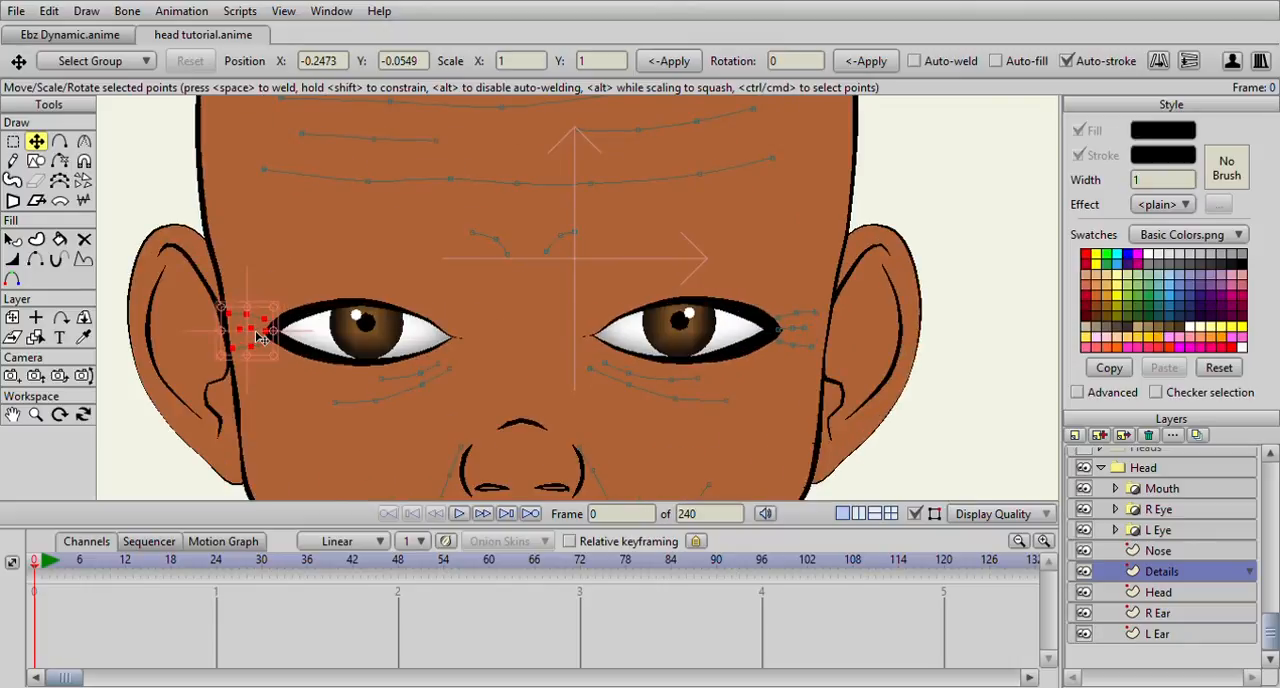
key(e)
mouse_move(778, 302)
mouse_down()
mouse_move(735, 318)
mouse_move(814, 384)
mouse_move(770, 267)
mouse_move(720, 300)
mouse_up()
key(t)
drag(793, 338, 802, 334)
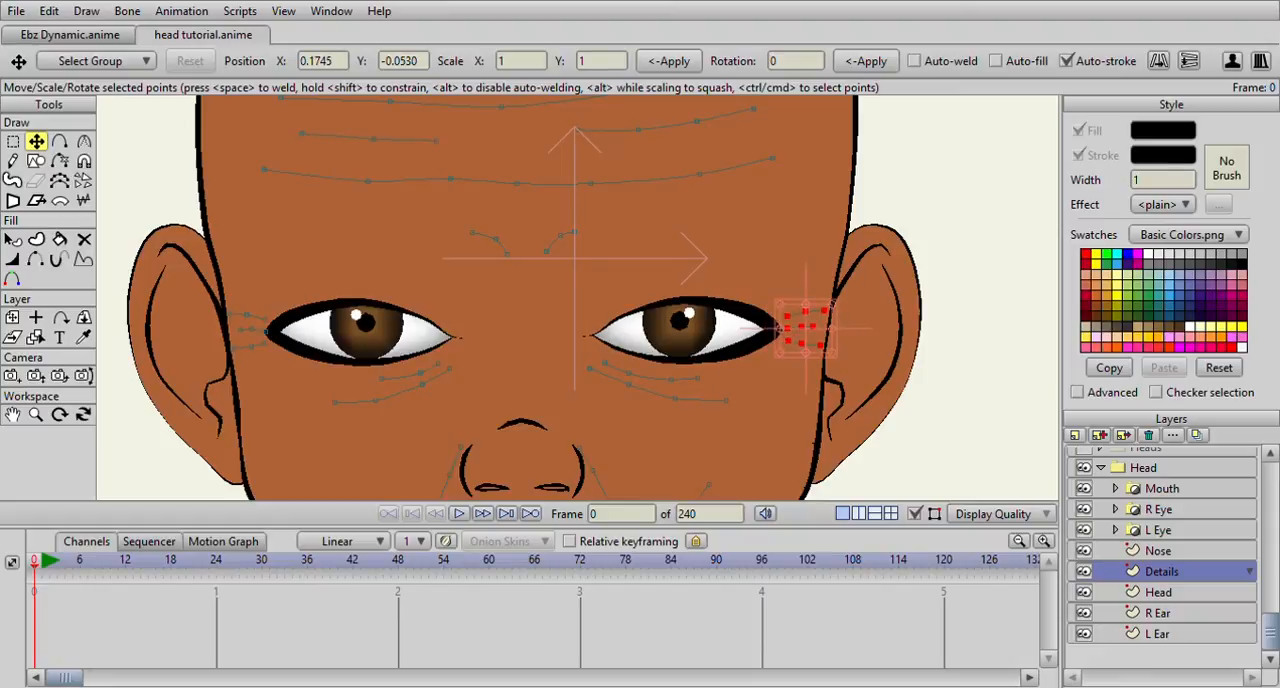
Move the under-eye wrinkle lines on the Details layer and adjust their points so they follow both lower eyelids
click(13, 141)
mouse_move(582, 360)
mouse_down()
mouse_move(702, 453)
mouse_move(746, 379)
mouse_move(582, 355)
mouse_up()
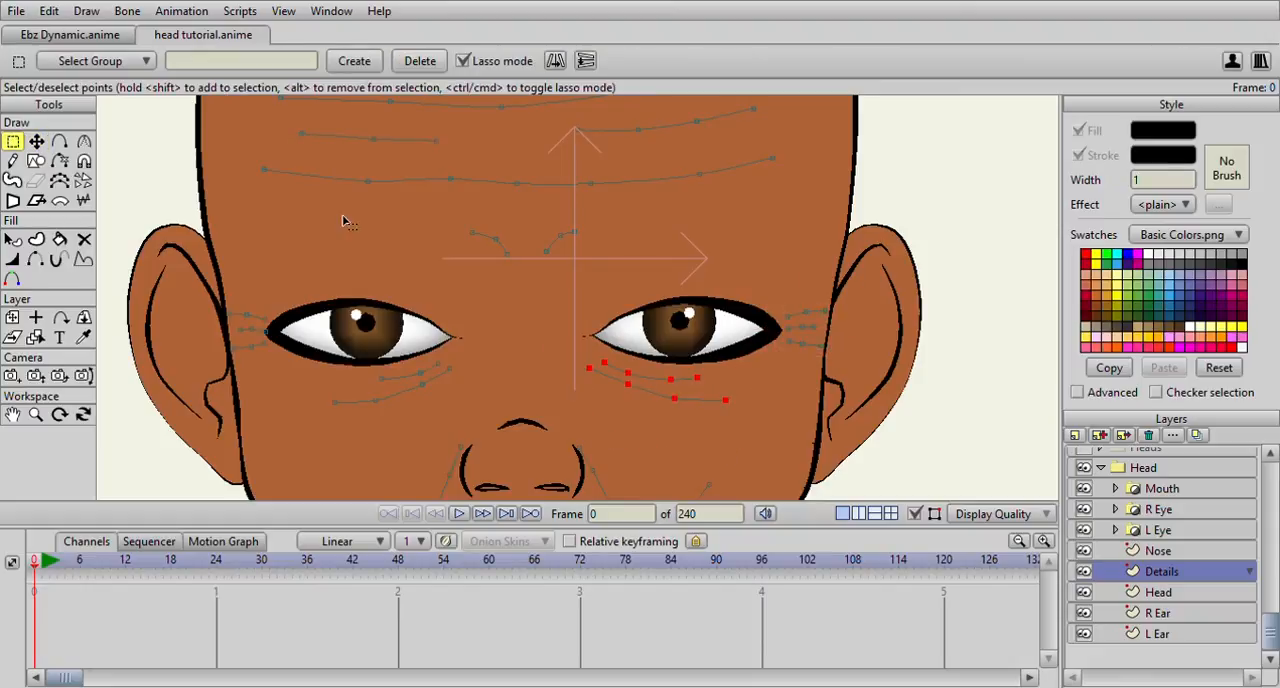
click(36, 141)
mouse_move(665, 390)
mouse_down()
mouse_move(660, 373)
mouse_move(697, 385)
mouse_move(657, 363)
mouse_move(652, 374)
mouse_up()
click(401, 378)
drag(413, 372, 380, 379)
click(382, 375)
drag(463, 346, 464, 343)
drag(434, 370, 465, 353)
mouse_move(699, 366)
mouse_down()
mouse_move(677, 380)
mouse_move(636, 364)
mouse_move(687, 376)
mouse_up()
scroll(652, 406, down, 3)
scroll(497, 400, up, 2)
scroll(685, 386, down, 3)
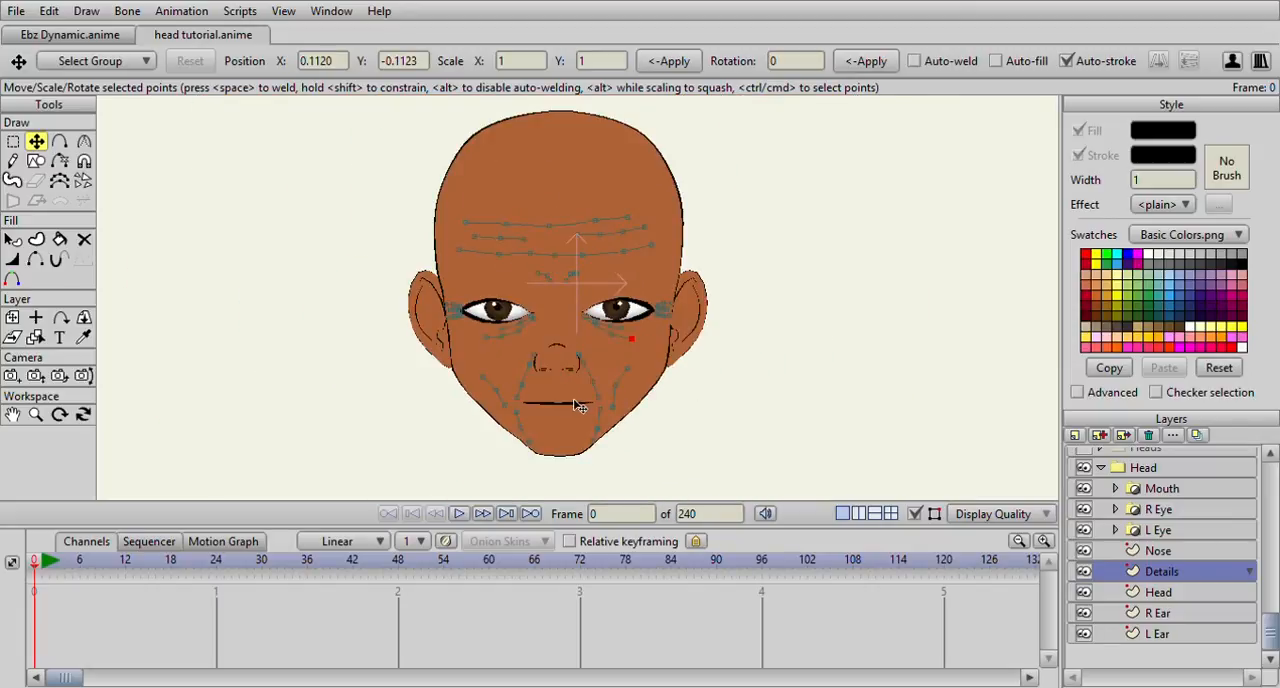
scroll(566, 398, up, 3)
click(483, 421)
scroll(483, 422, down, 3)
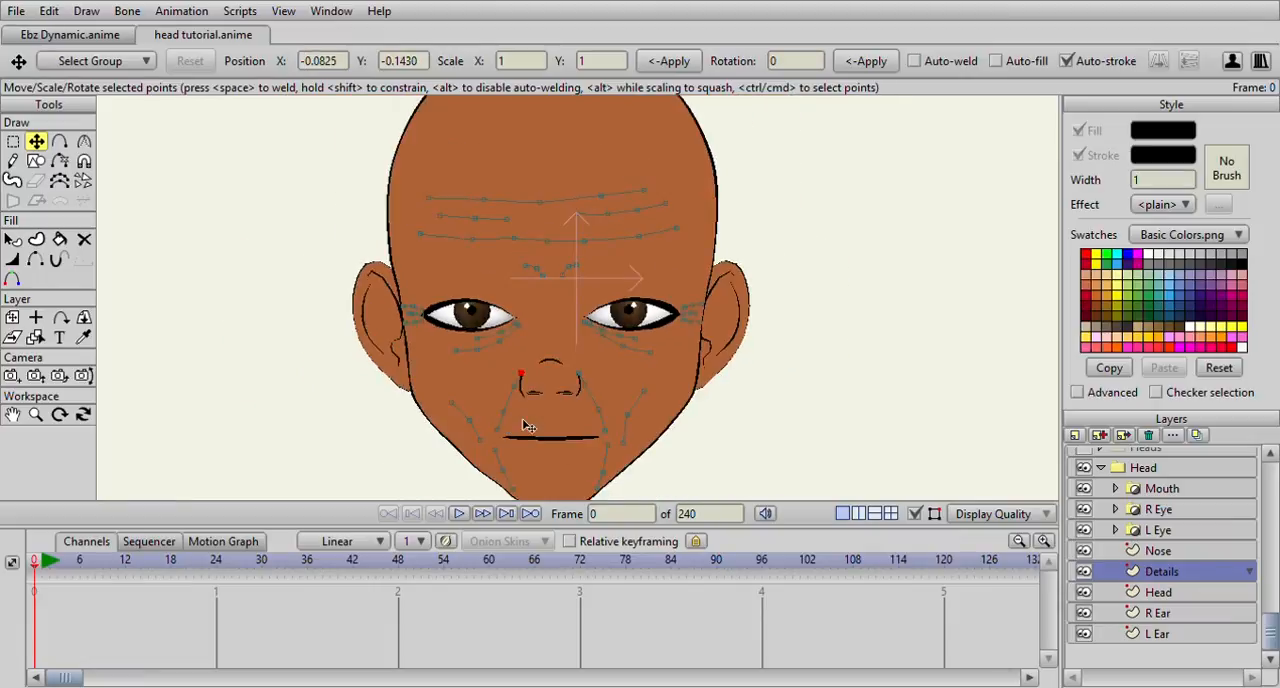
scroll(615, 372, up, 1)
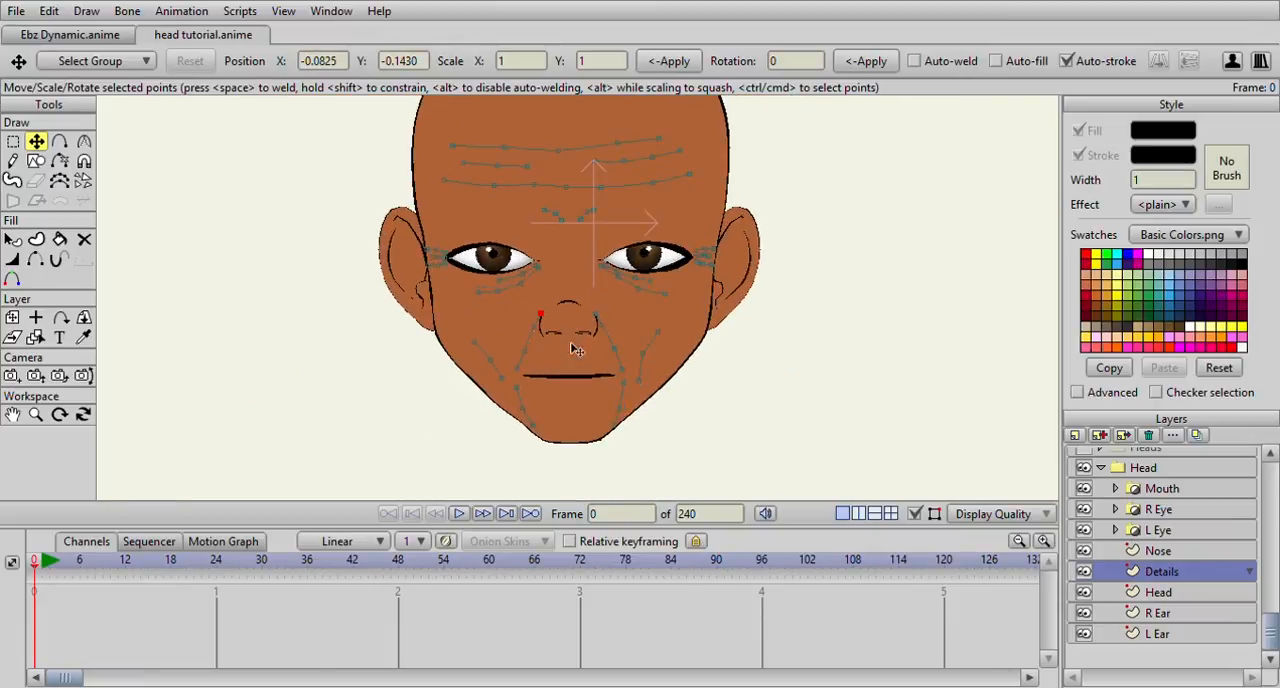
scroll(540, 350, up, 1)
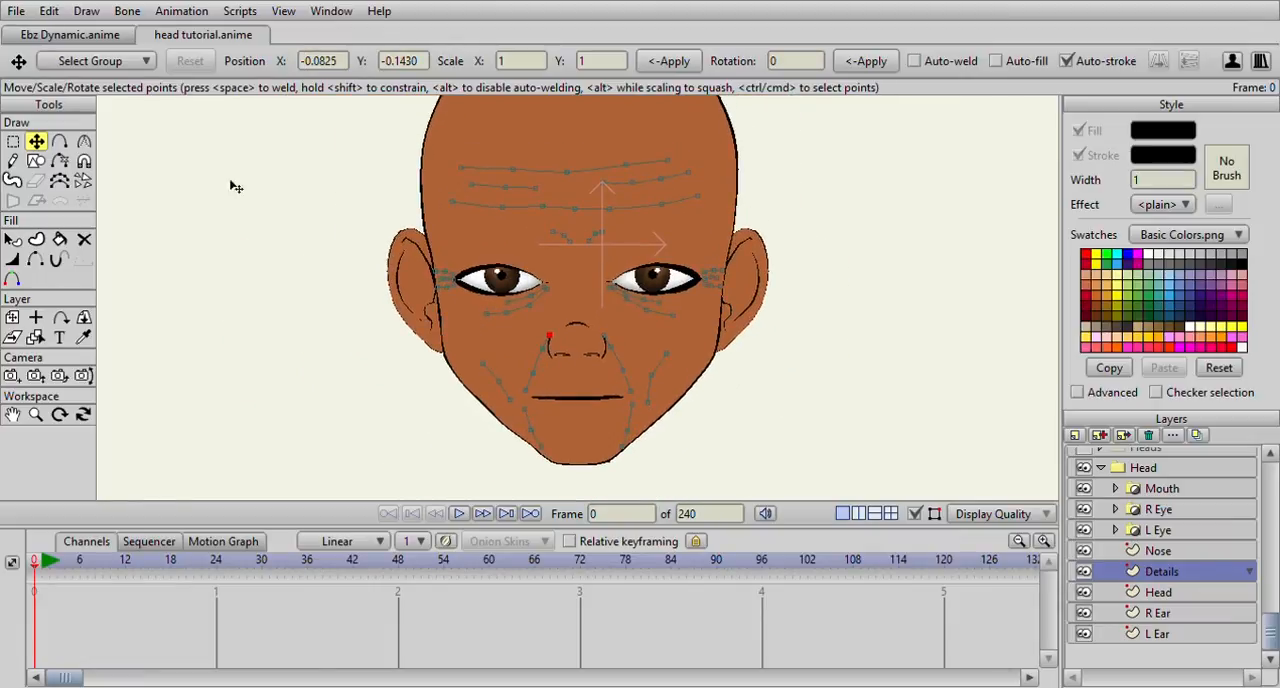
Draw a closed outline on the Details layer from above the left eye's outer corner down to the side of the nose
click(59, 141)
scroll(605, 237, up, 1)
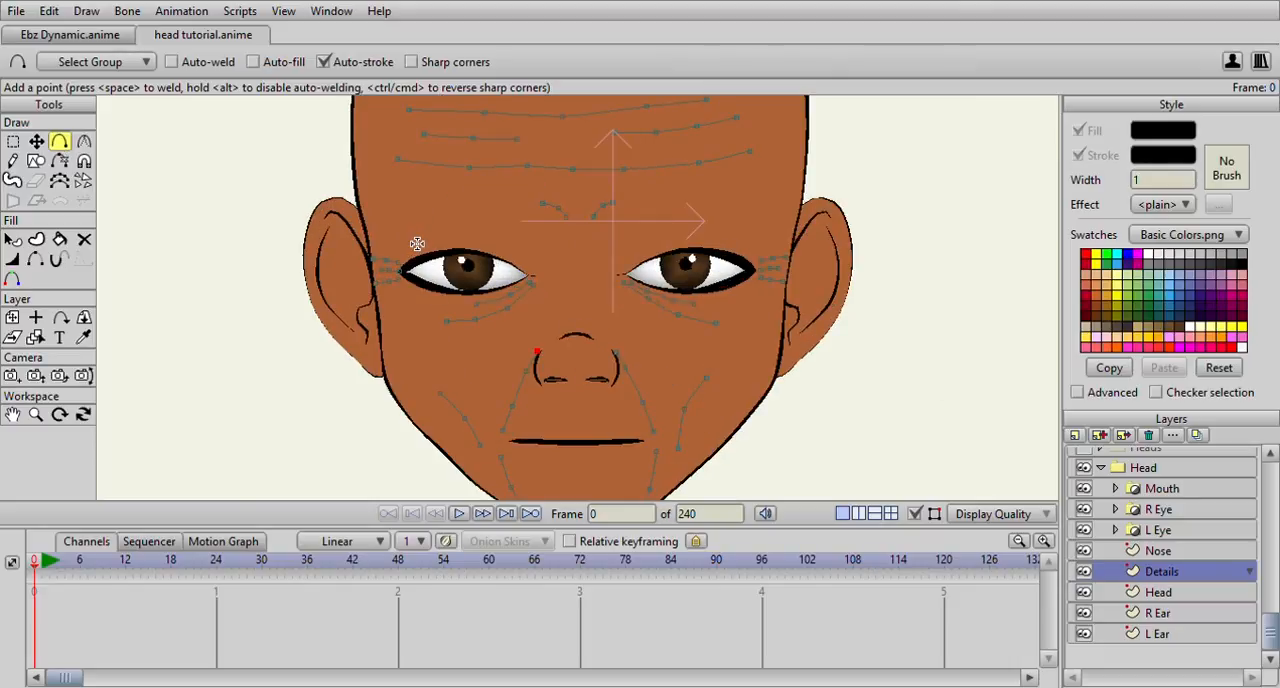
mouse_move(410, 241)
mouse_down()
mouse_move(523, 246)
mouse_move(557, 266)
mouse_move(578, 330)
mouse_move(556, 317)
mouse_move(545, 276)
mouse_move(492, 258)
mouse_move(420, 262)
mouse_move(402, 234)
mouse_up()
Create a fill-only shape from the left eye's shadow outline with a semi-transparent black fill
click(1077, 156)
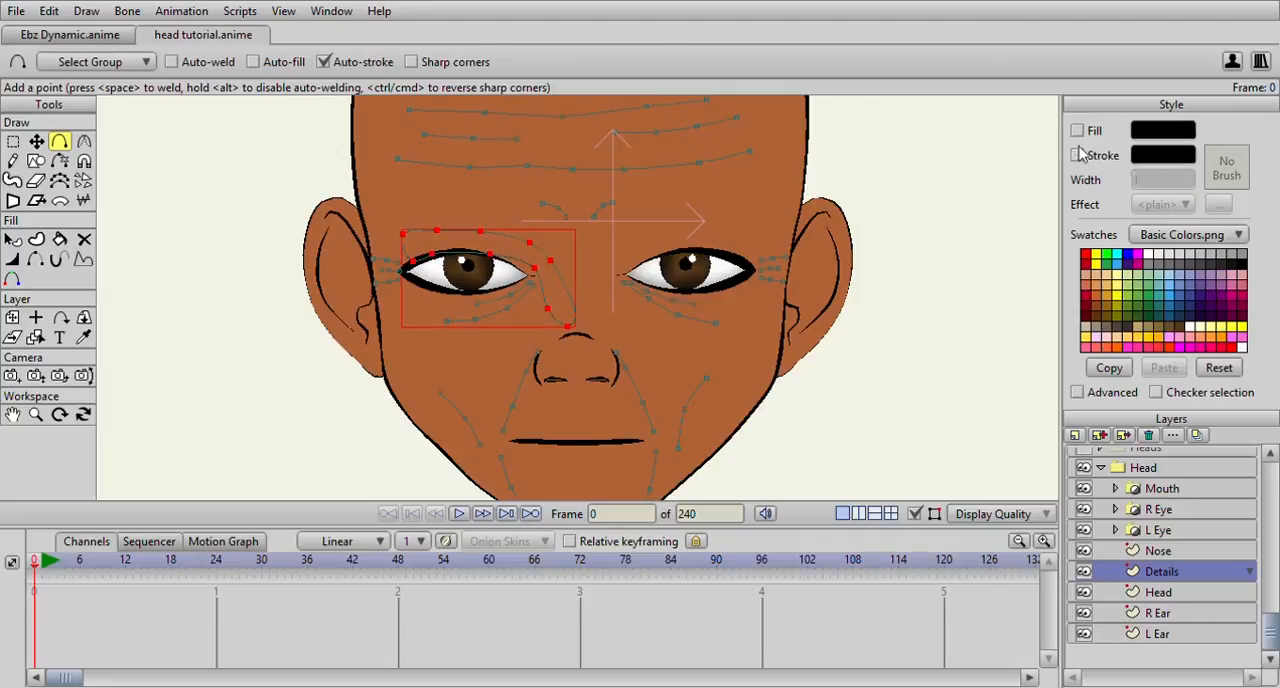
click(1078, 131)
key(Return)
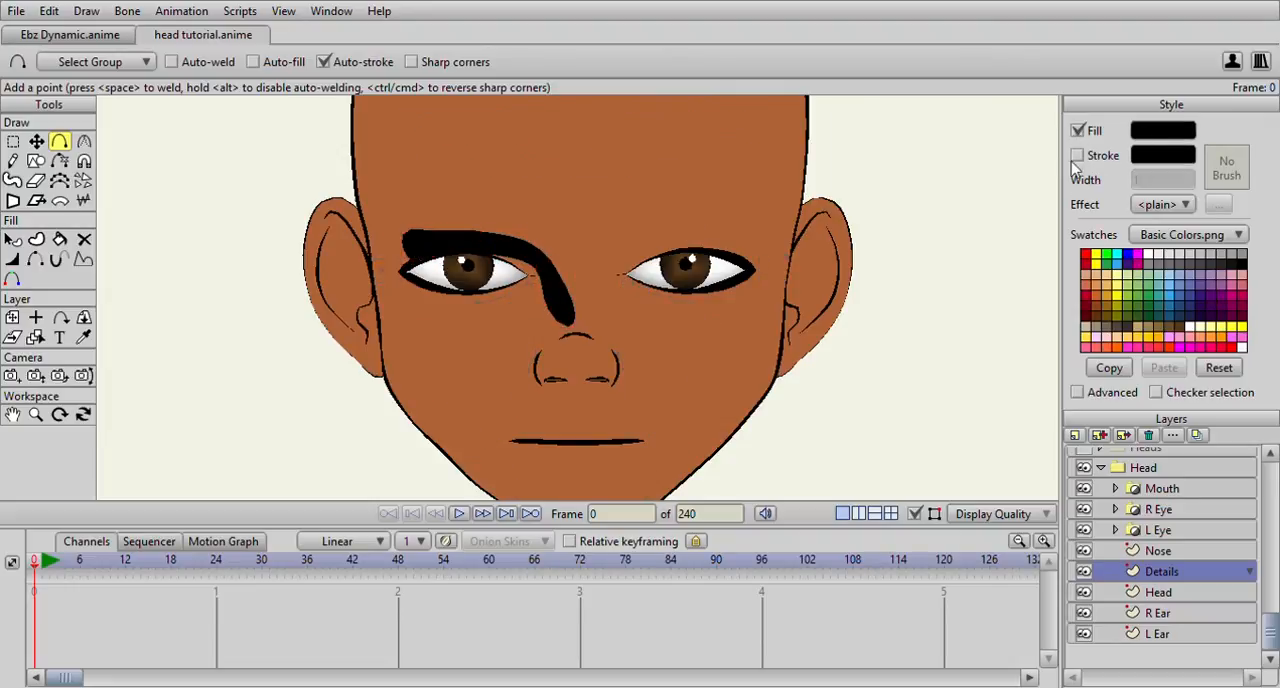
click(1189, 493)
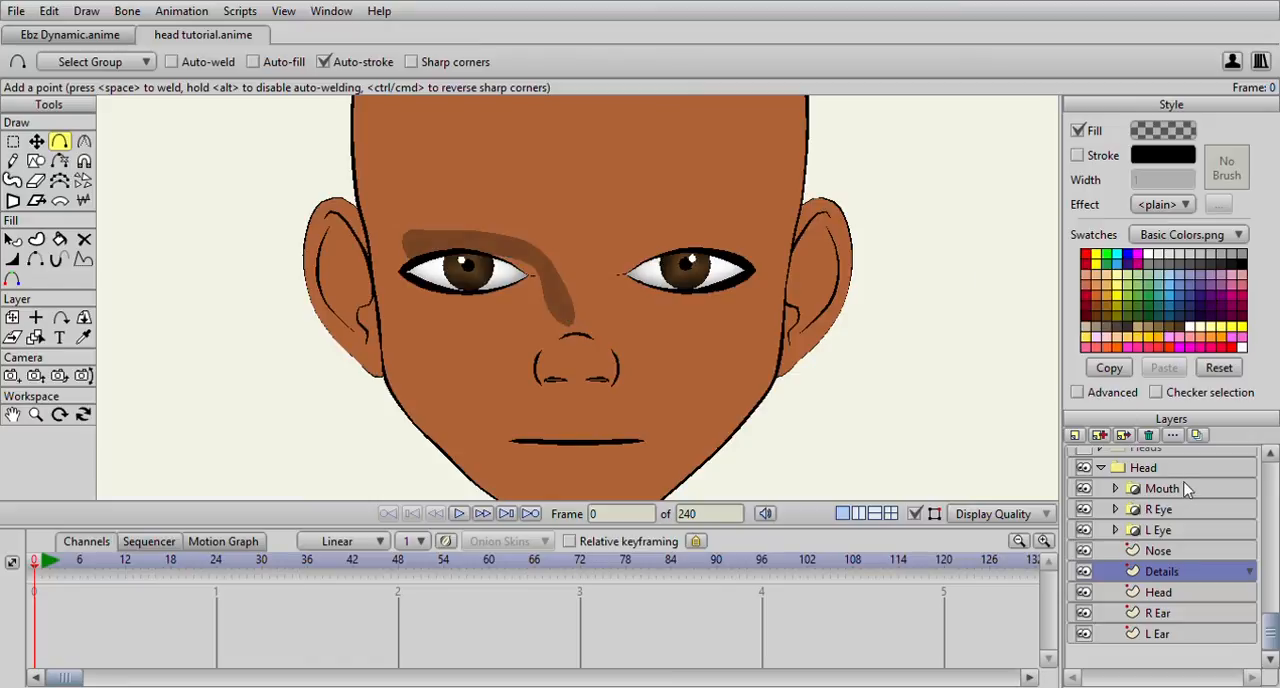
click(1182, 464)
click(1183, 484)
Sharpen the shadow's lower tip beside the nose to curvature 0 and delete the point next to it
click(12, 141)
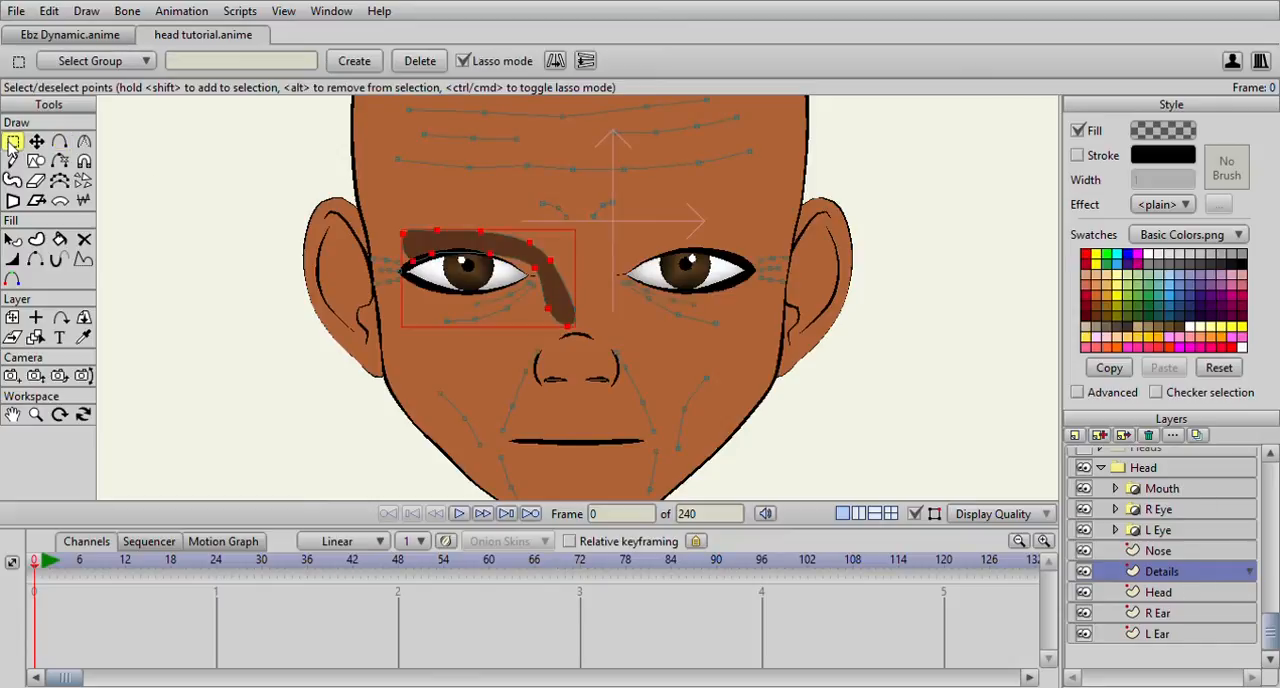
scroll(500, 338, up, 1)
click(567, 338)
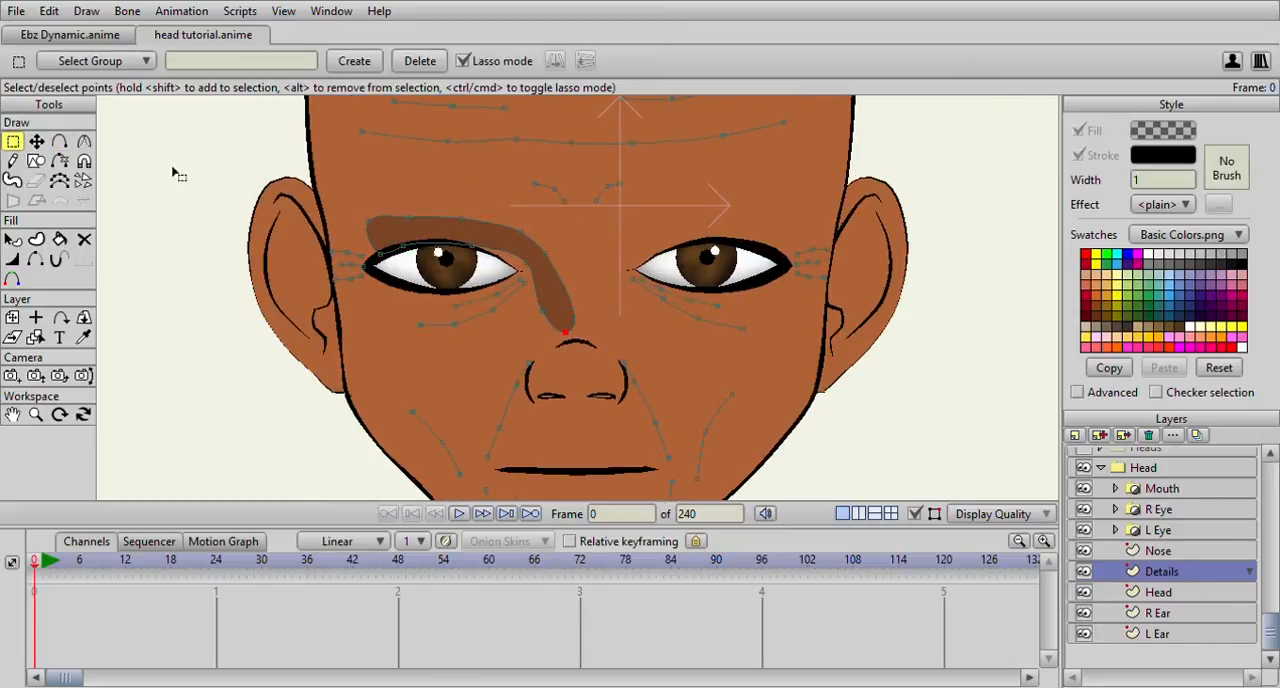
click(84, 142)
mouse_move(575, 353)
mouse_down()
mouse_move(443, 337)
mouse_move(286, 342)
mouse_move(300, 290)
mouse_up()
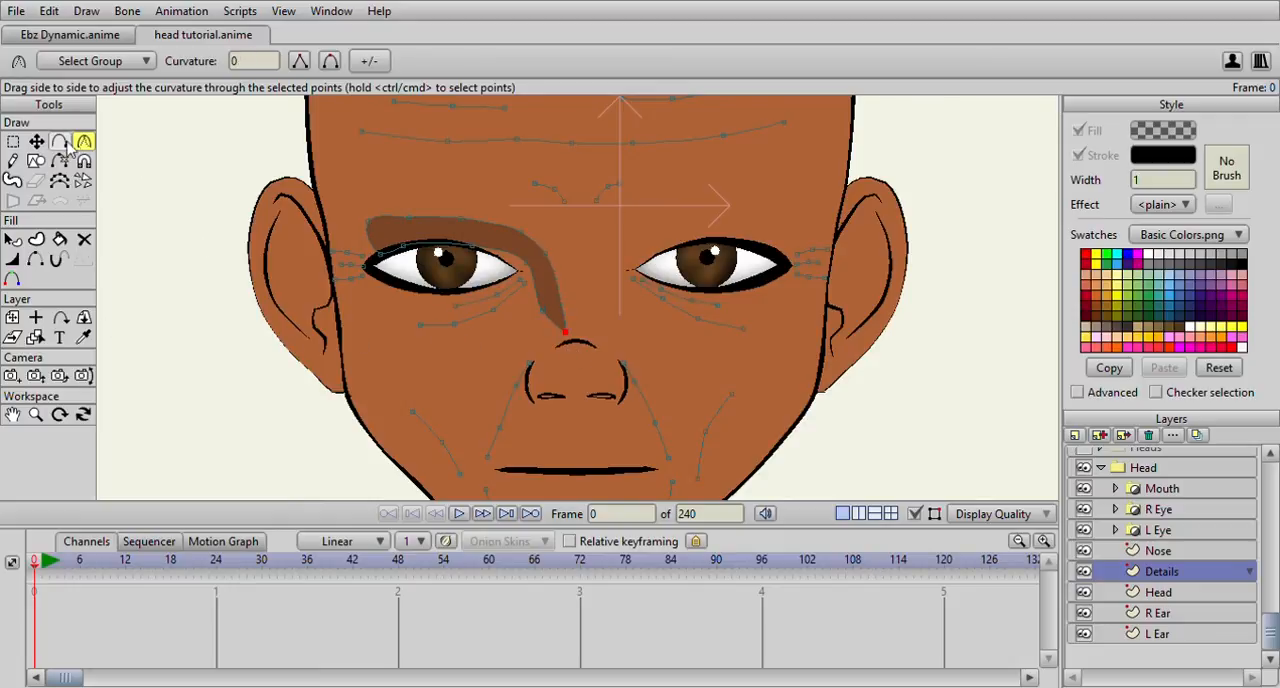
click(12, 141)
click(541, 314)
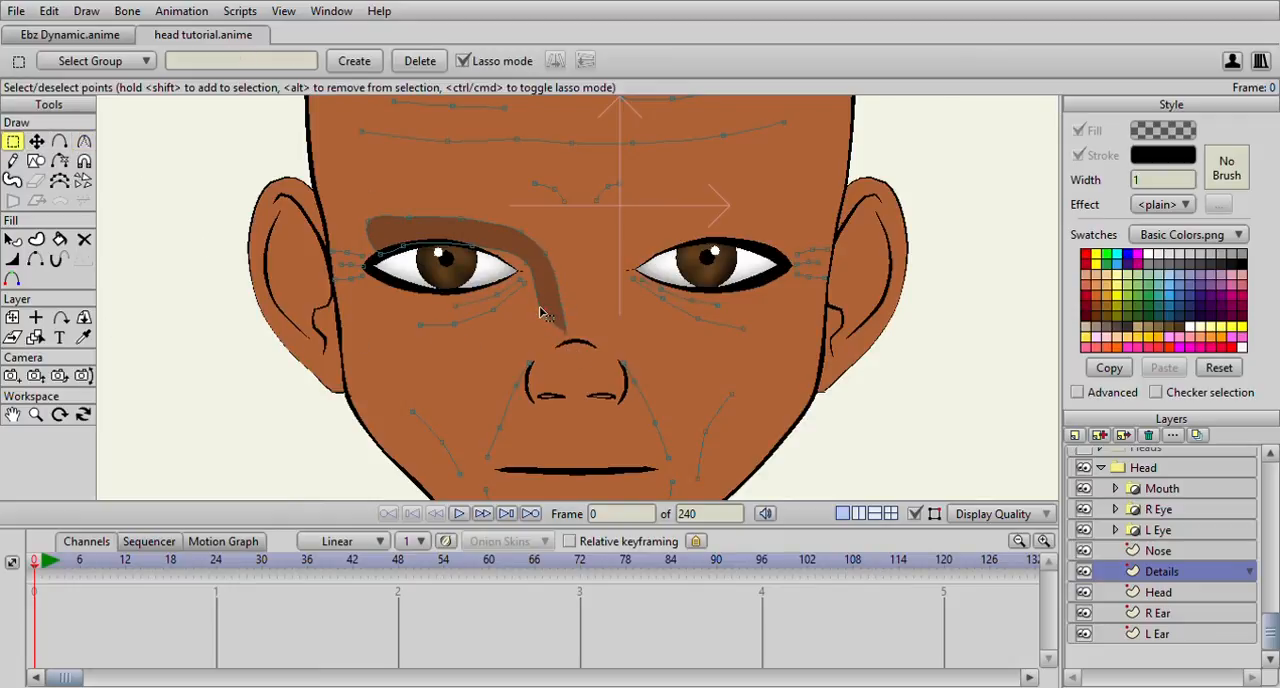
Move the points at the shadow's inner end to bring its tip closer to the left eye's inner corner
click(36, 141)
drag(570, 338, 554, 323)
mouse_move(532, 261)
mouse_down()
mouse_move(512, 266)
mouse_move(535, 264)
mouse_up()
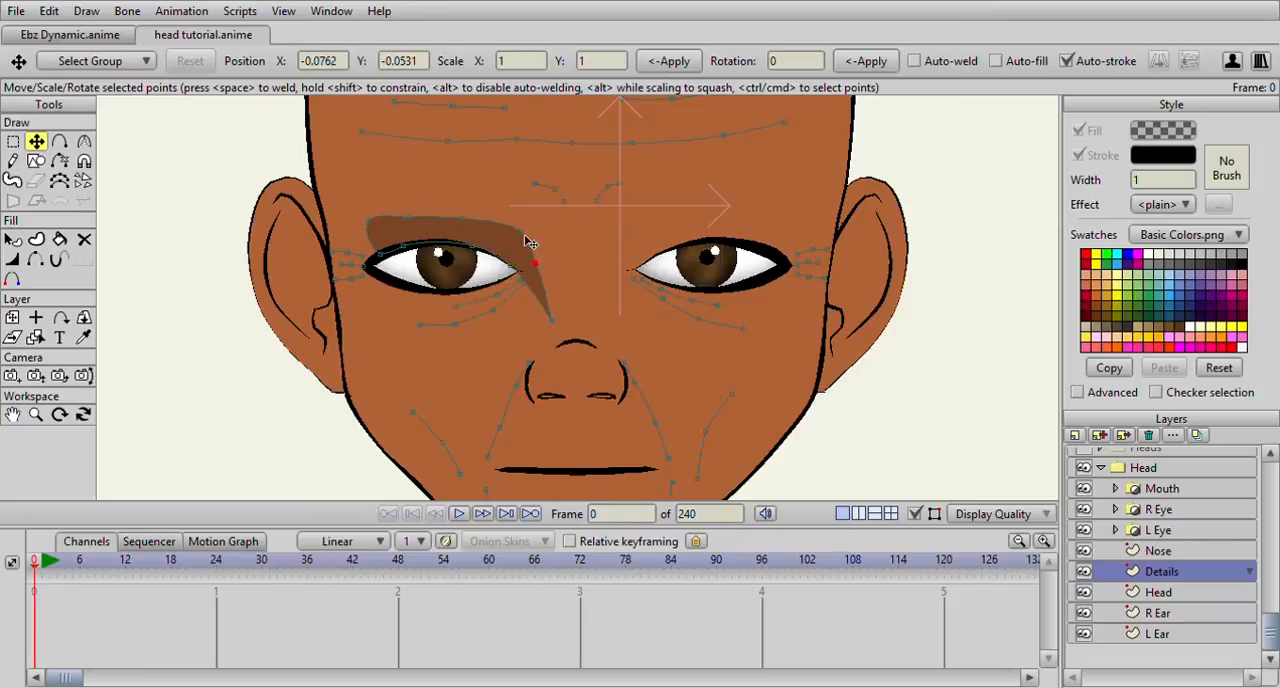
Sharpen the shadow's outer end above the left eye's outer corner into a peaked corner
click(365, 227)
click(84, 141)
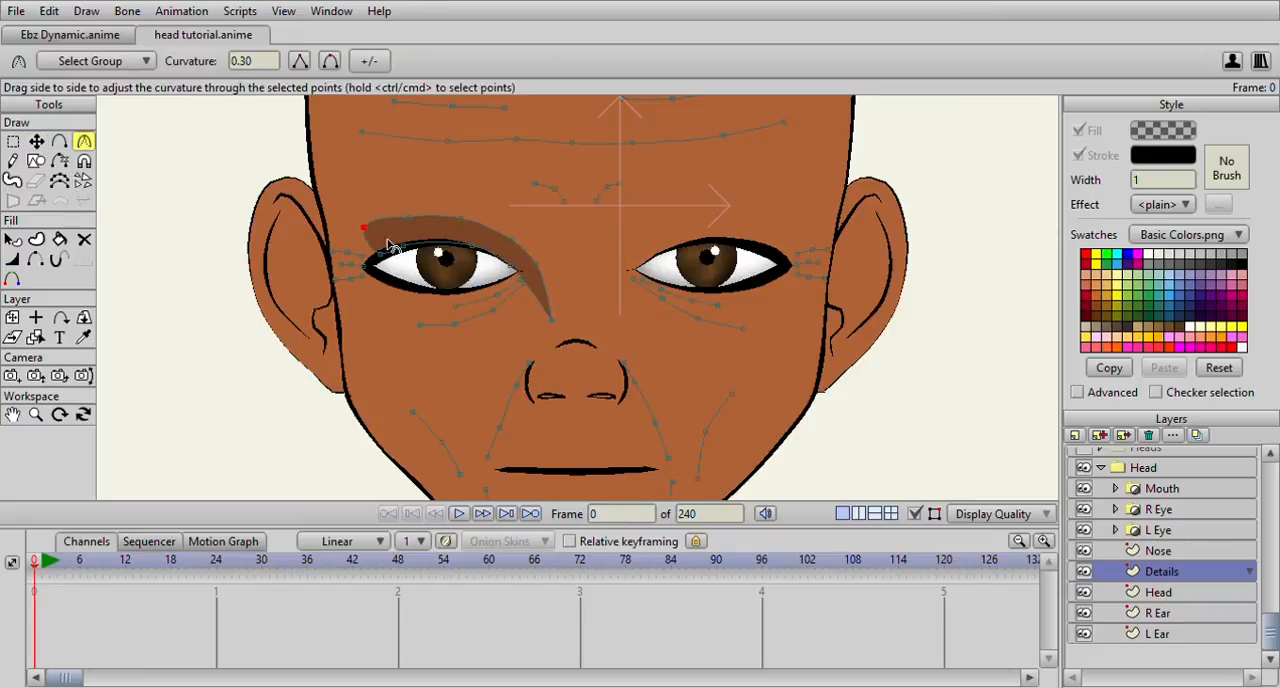
drag(365, 233, 176, 316)
drag(365, 227, 297, 247)
click(36, 142)
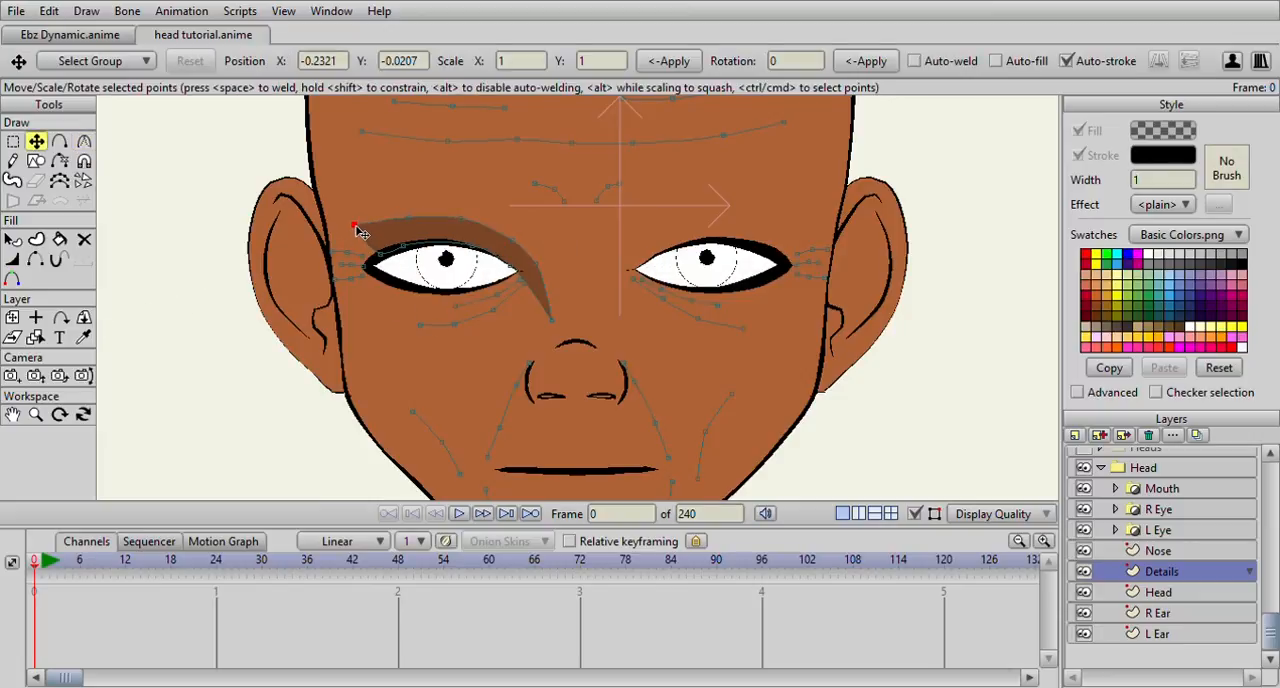
Refine the left eye's shadow by moving its contour points so it hugs the upper eyelid and inner eye corner
click(379, 255)
drag(463, 219, 512, 243)
click(532, 262)
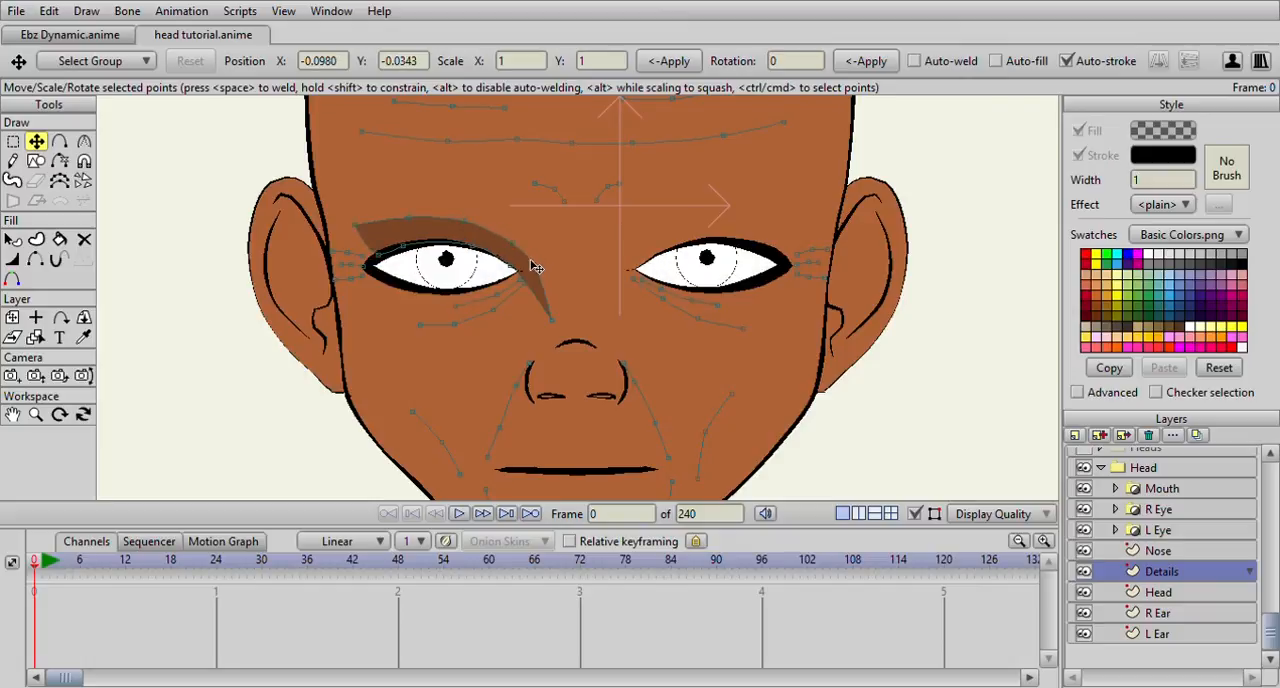
scroll(592, 241, down, 2)
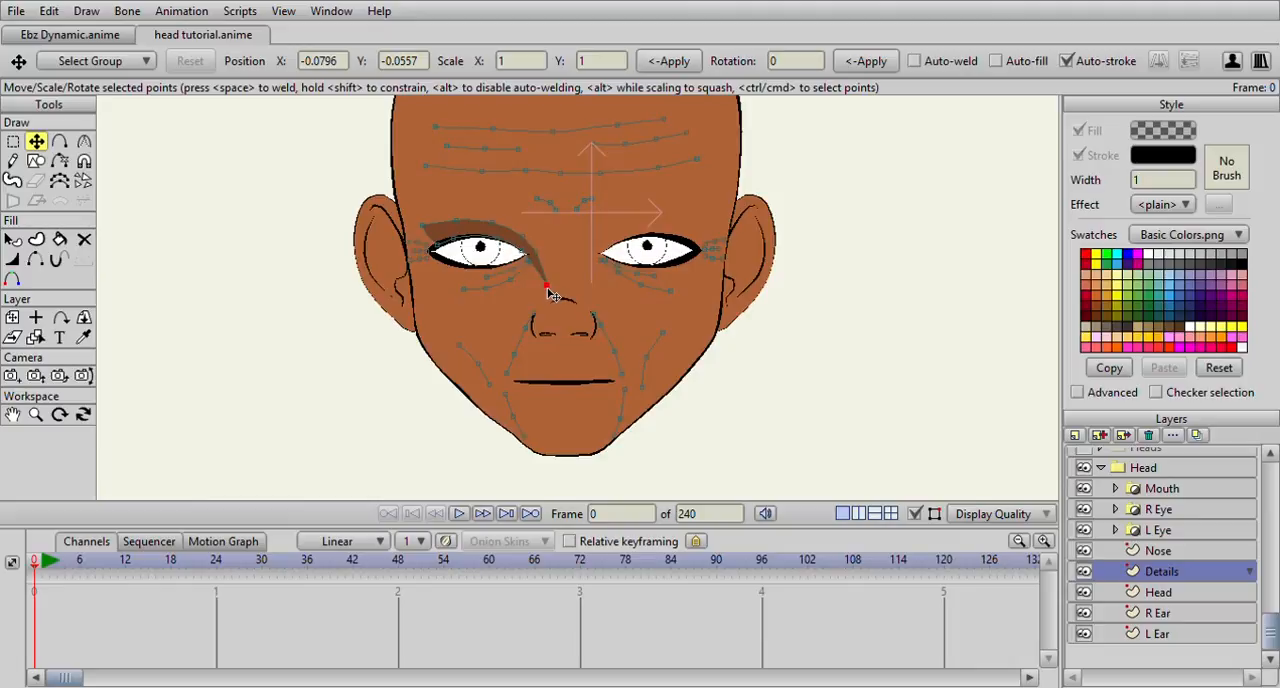
click(422, 231)
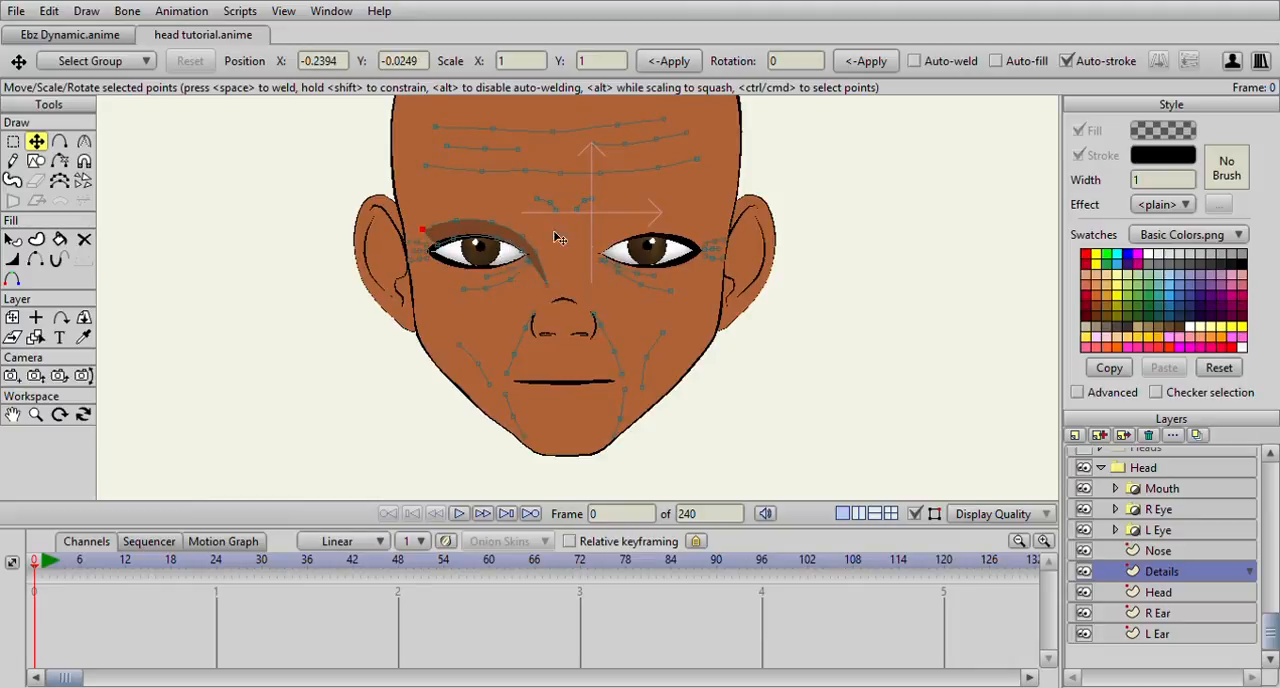
scroll(558, 238, down, 2)
drag(521, 231, 517, 231)
scroll(519, 232, down, 3)
scroll(519, 232, up, 5)
drag(441, 158, 478, 200)
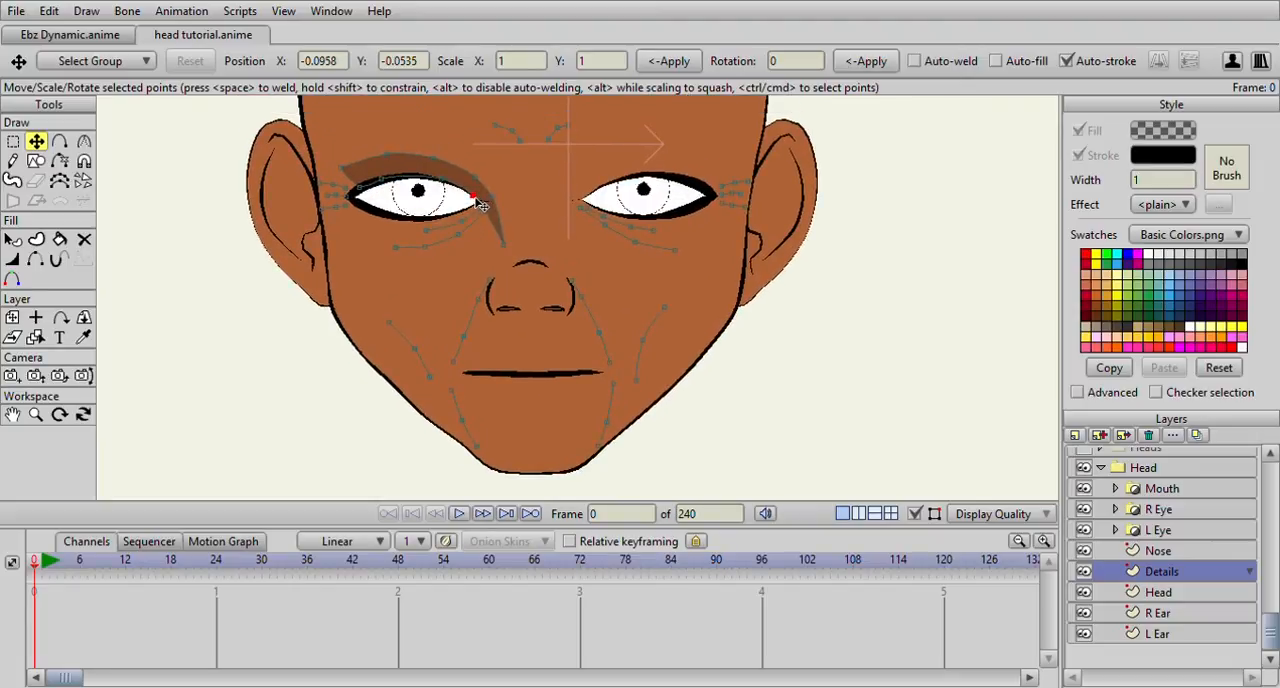
scroll(480, 205, down, 2)
Duplicate the left eye's shadow shape, flip the copy horizontally and place it over the right eye
double_click(476, 202)
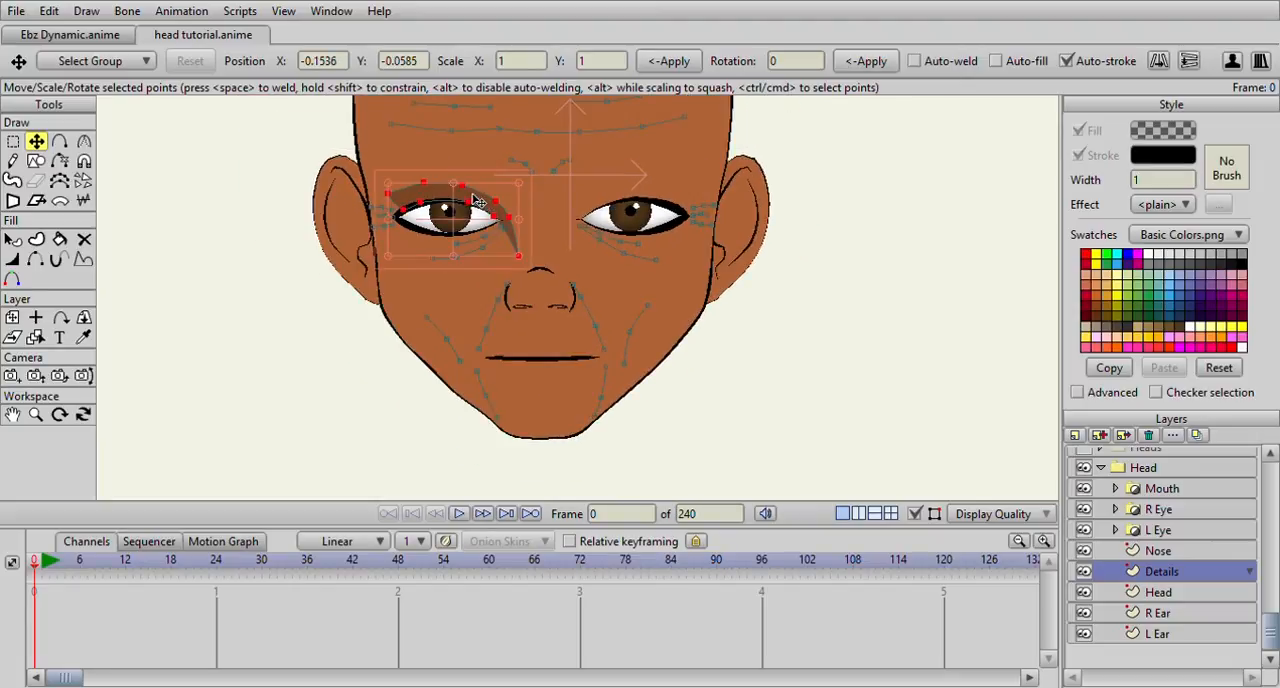
click(1159, 62)
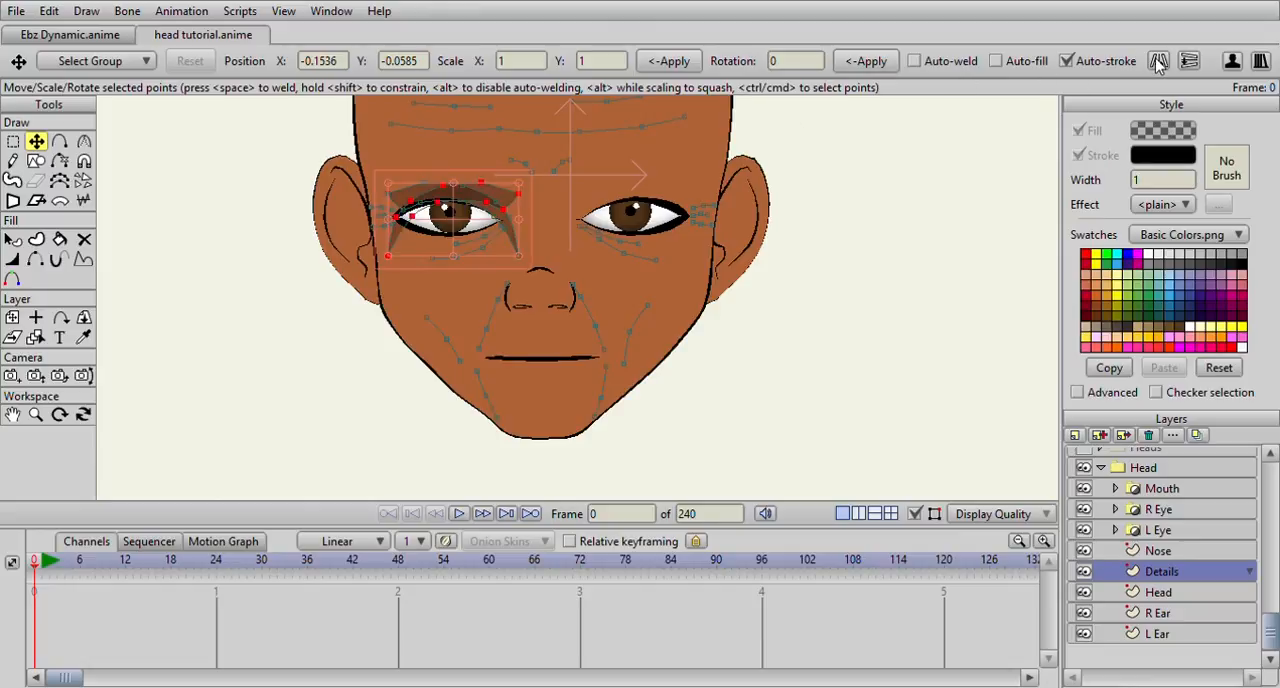
drag(453, 227, 630, 222)
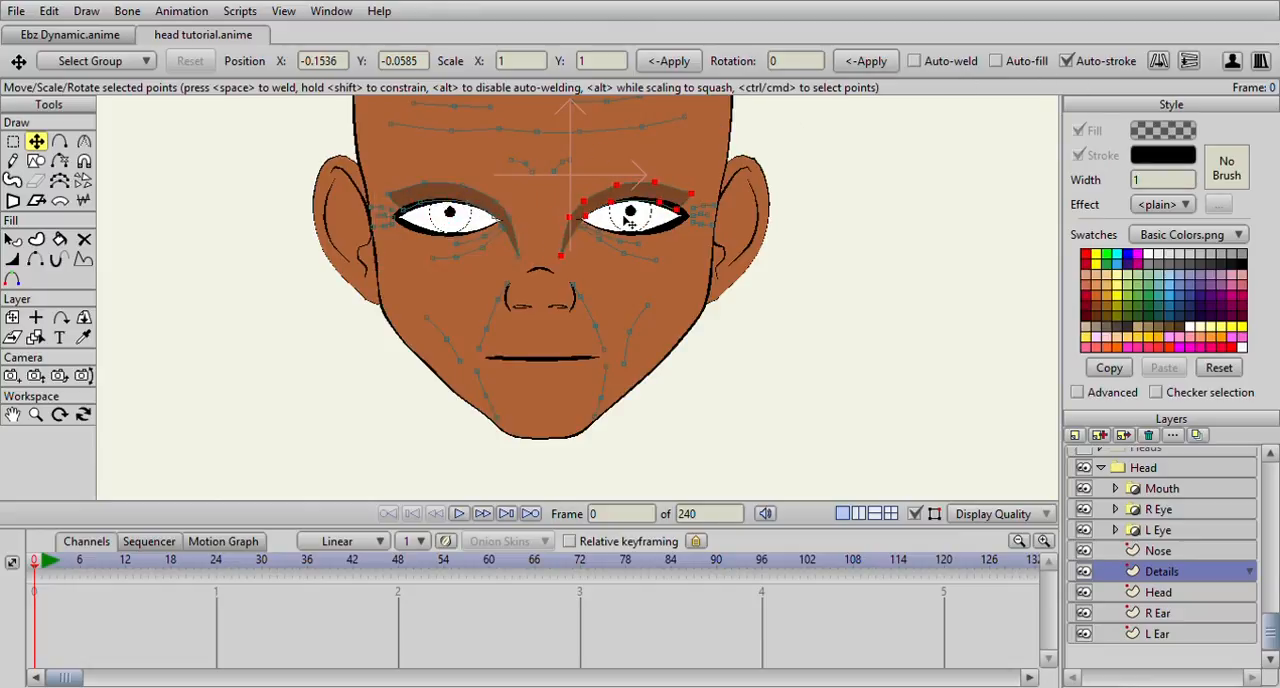
Adjust the lower contour point of the right eye's shadow along the upper eyelid
scroll(630, 222, up, 3)
drag(558, 231, 590, 155)
drag(720, 118, 637, 203)
click(676, 215)
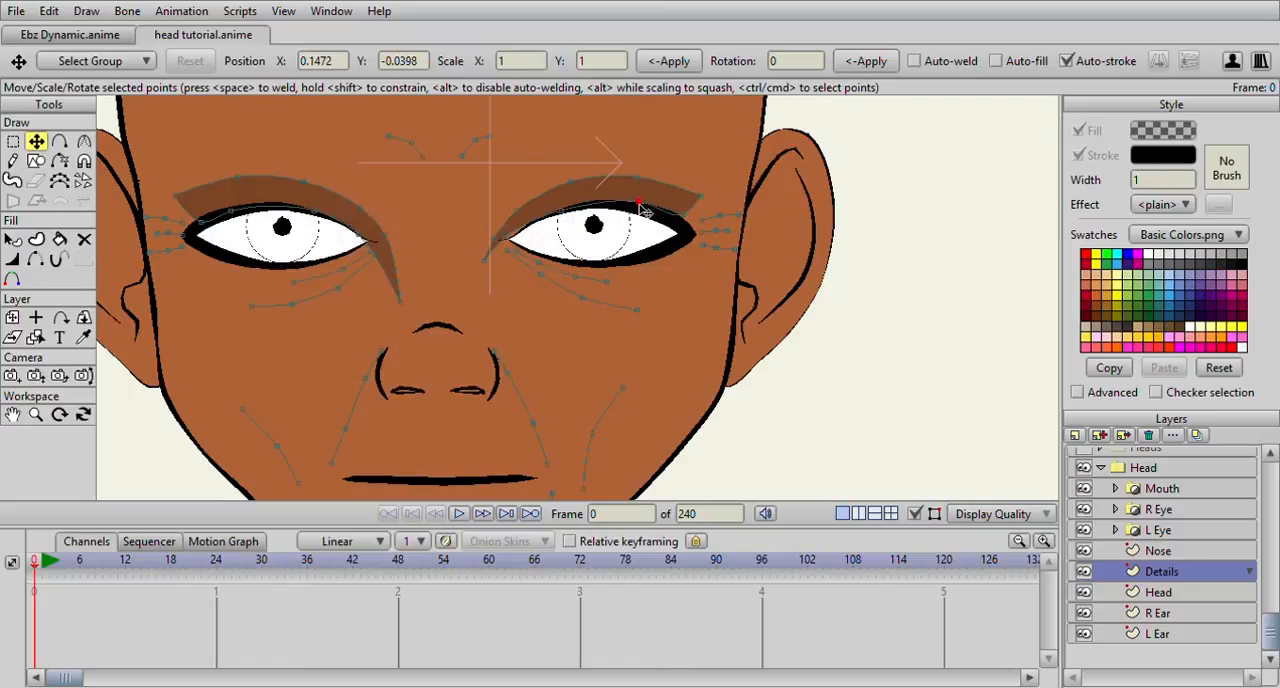
Refit the lower edge of the left eye's shadow to the eyelid and set its lower outer point's curvature to 0.1187
click(224, 208)
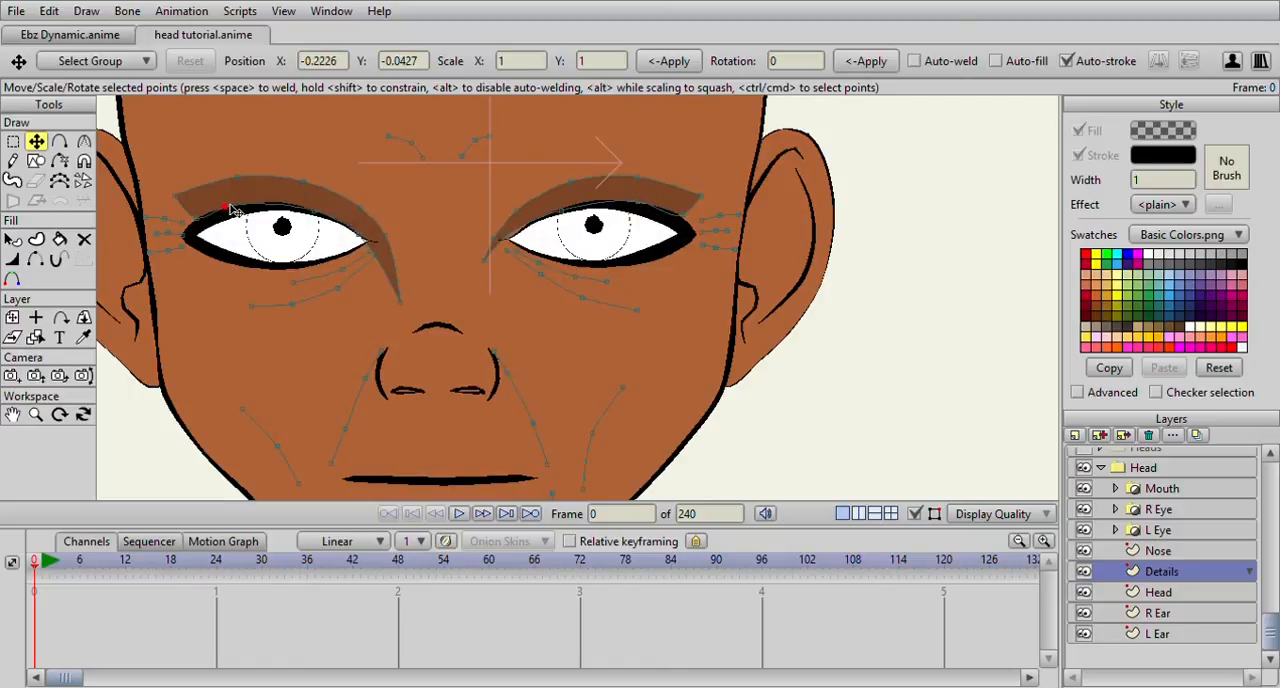
click(83, 141)
drag(189, 218, 30, 216)
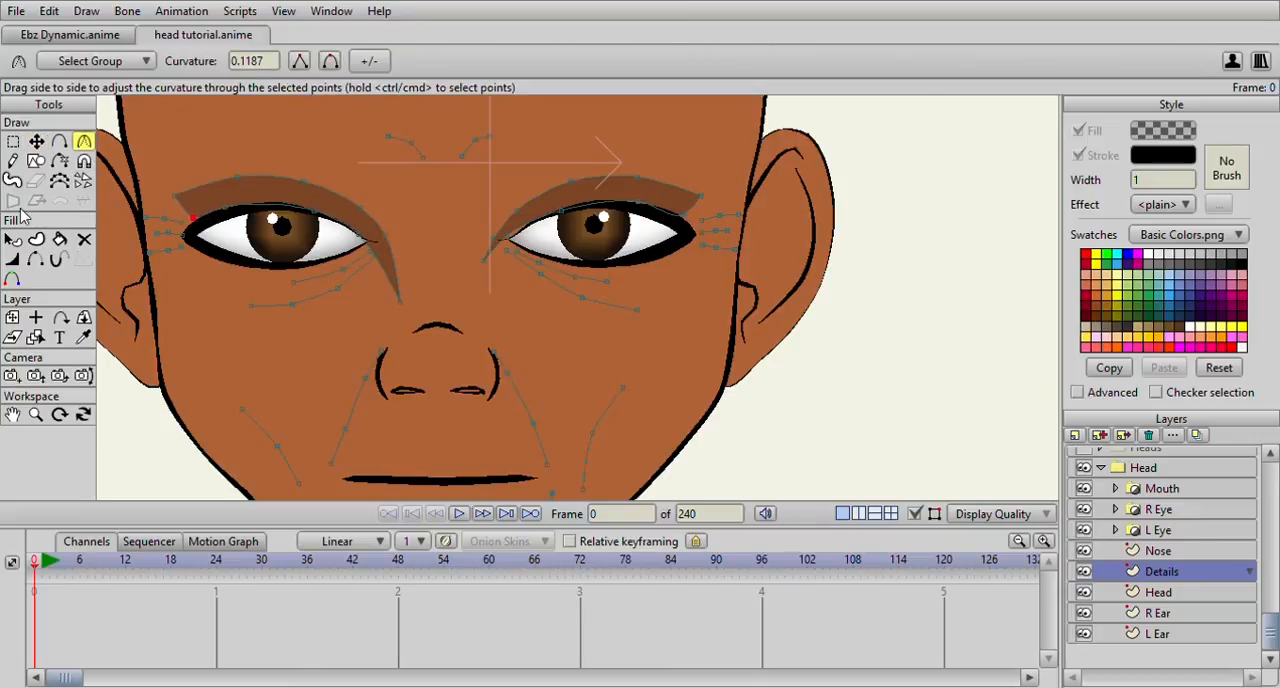
click(36, 142)
click(315, 210)
drag(319, 211, 314, 213)
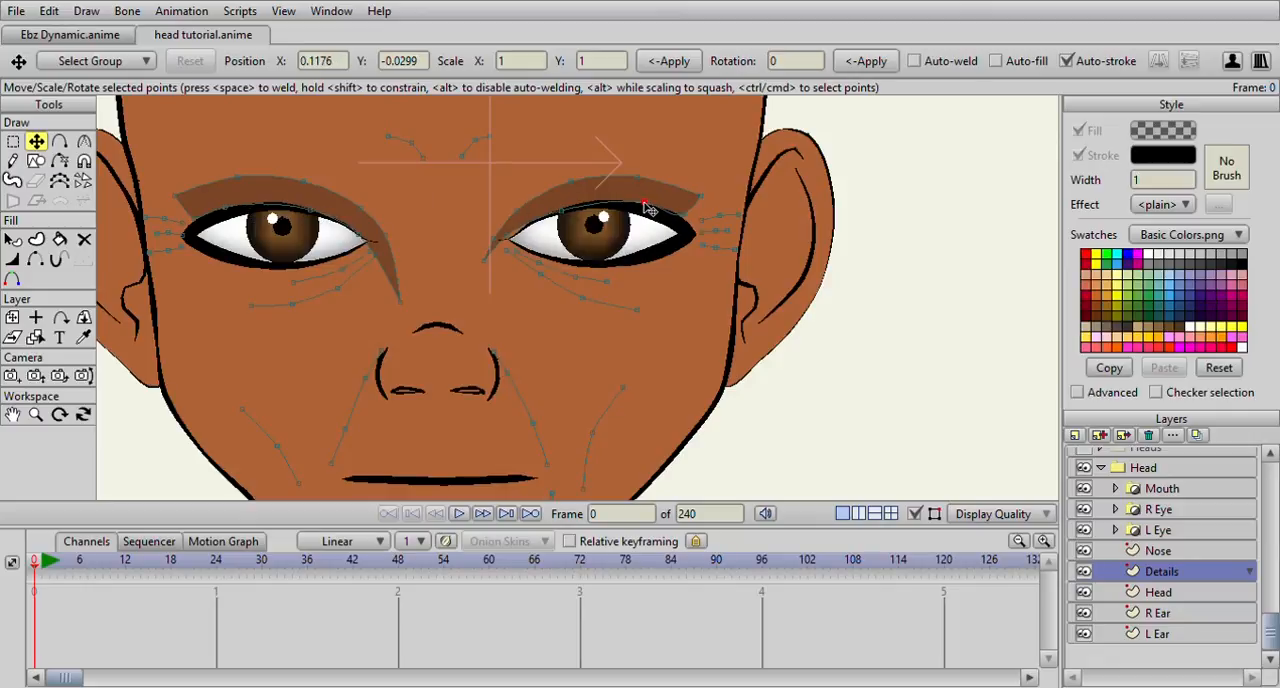
Reduce the curvature of the lower outer point on the right eye's shadow to 0.1305
click(686, 214)
click(84, 141)
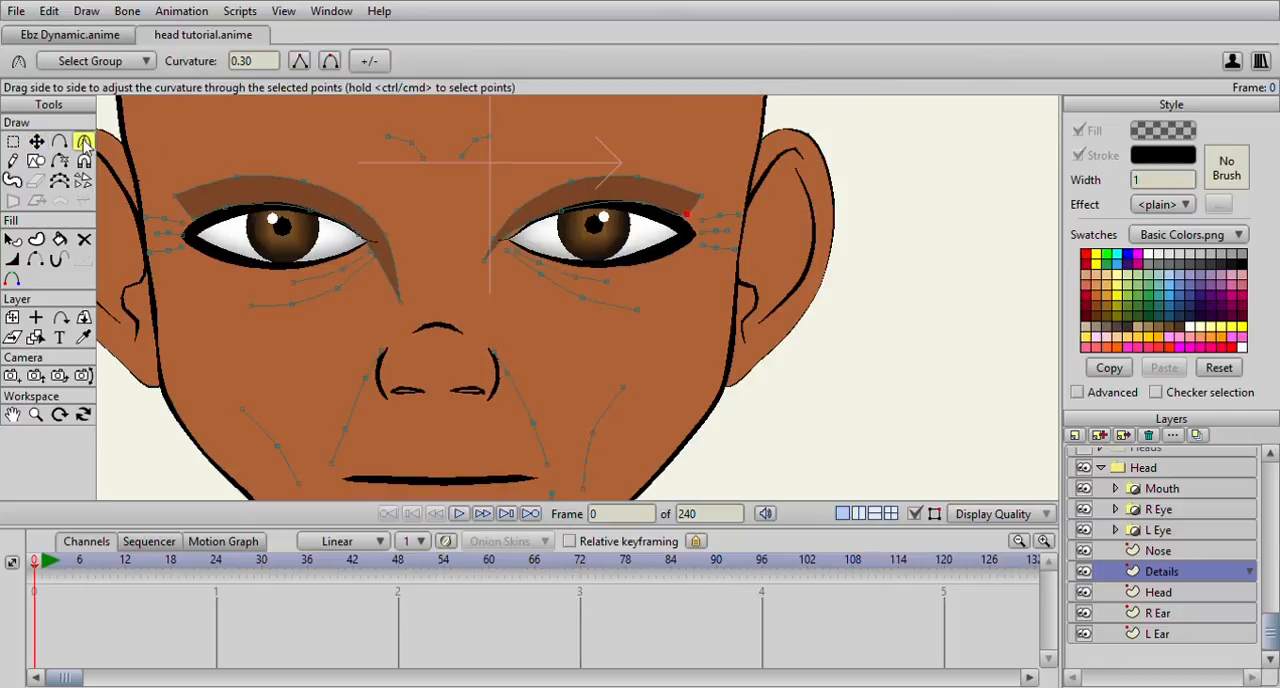
drag(671, 214, 519, 220)
scroll(519, 220, down, 3)
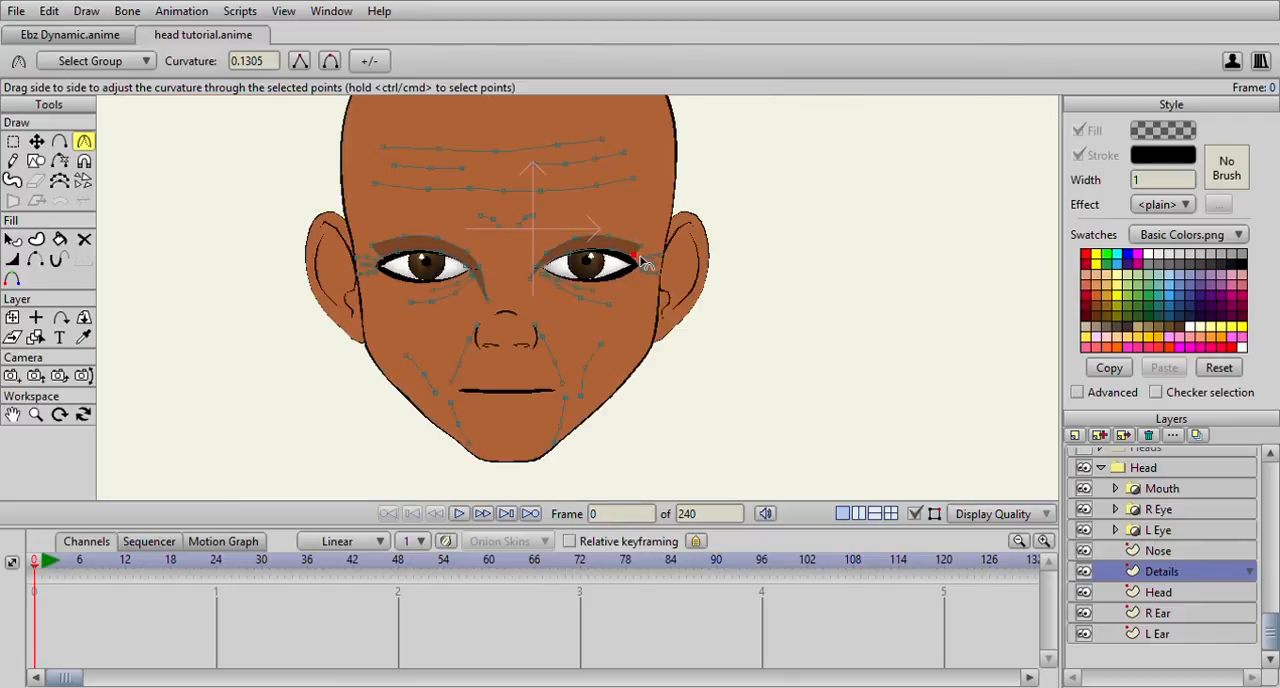
Draw a closed flat oval across the nostrils and give it the translucent dark fill without an outline
click(59, 141)
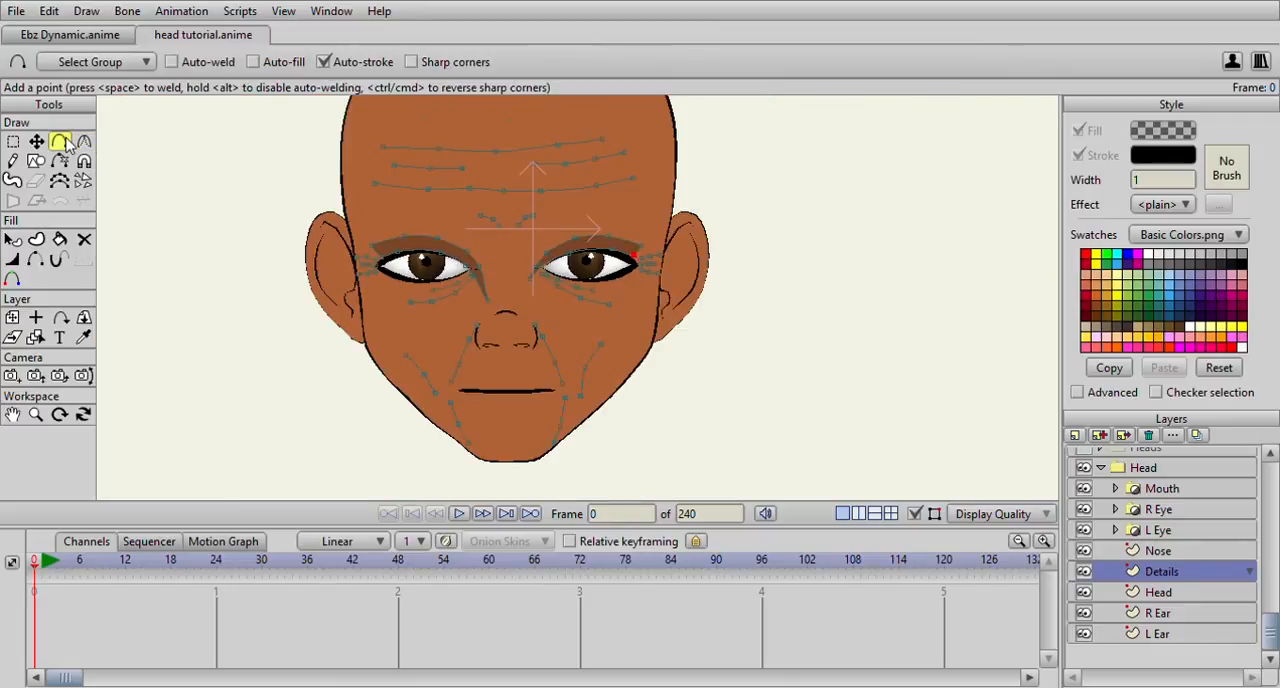
scroll(493, 277, up, 3)
drag(411, 290, 453, 280)
scroll(440, 291, up, 2)
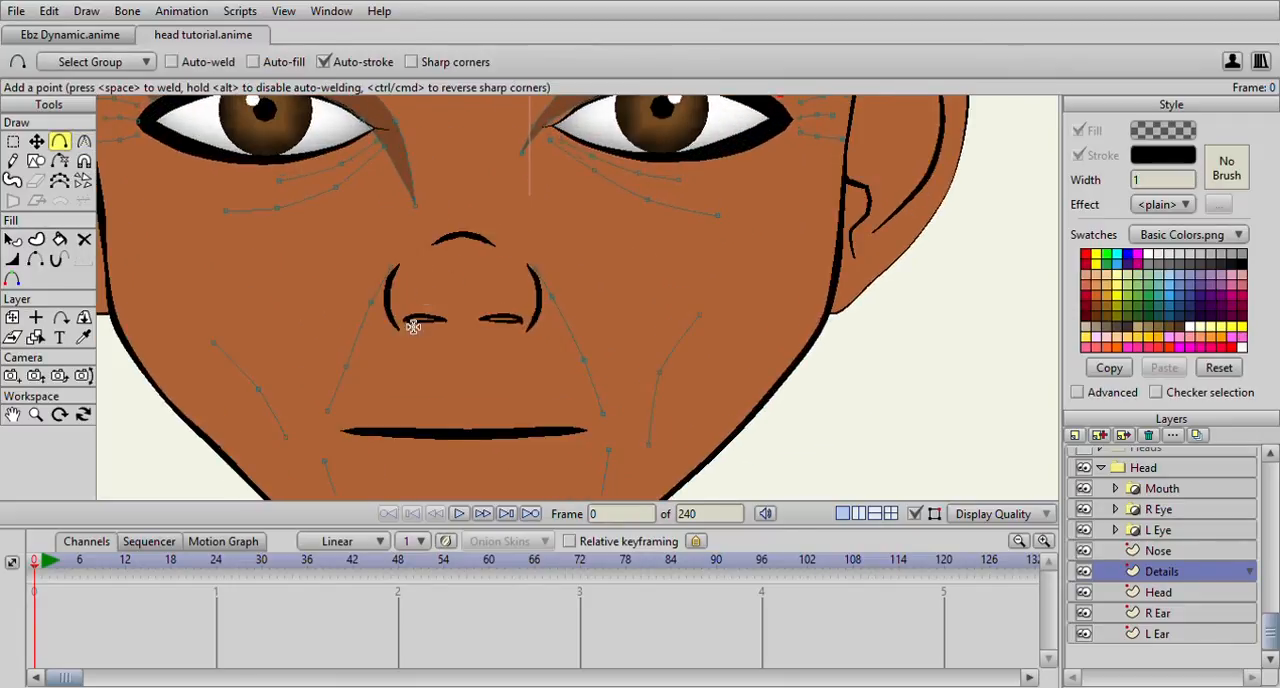
drag(406, 341, 470, 313)
drag(470, 313, 405, 338)
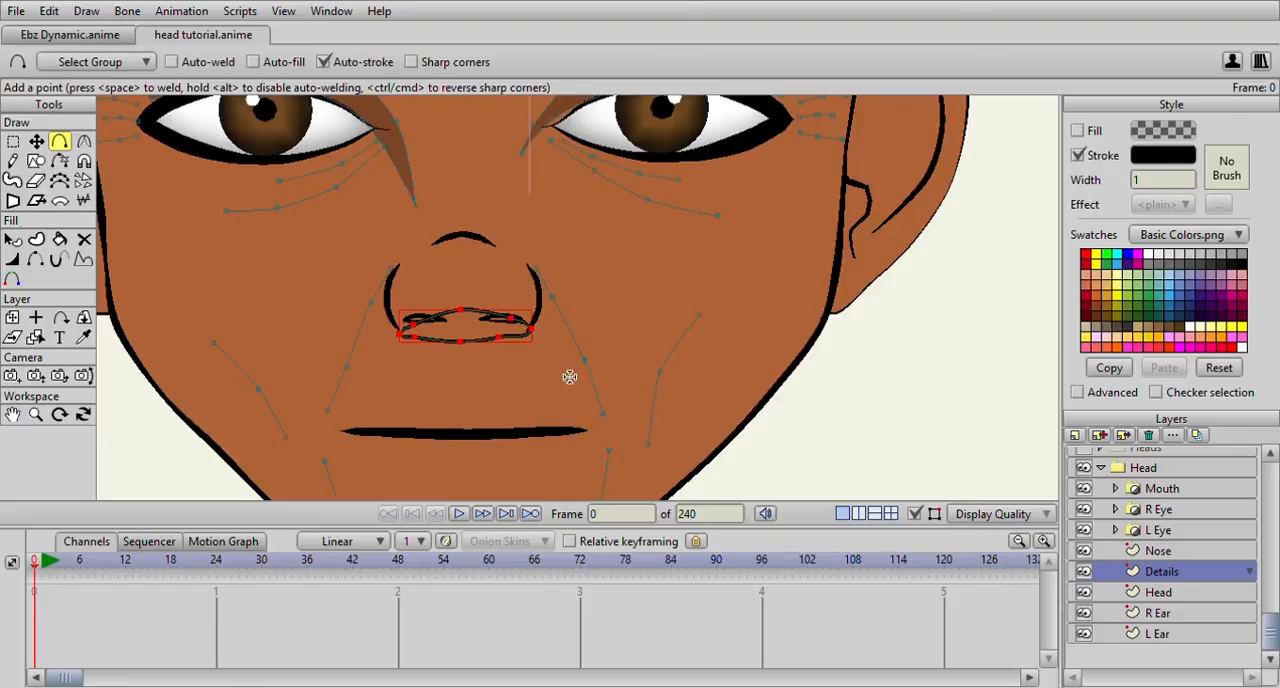
click(1078, 155)
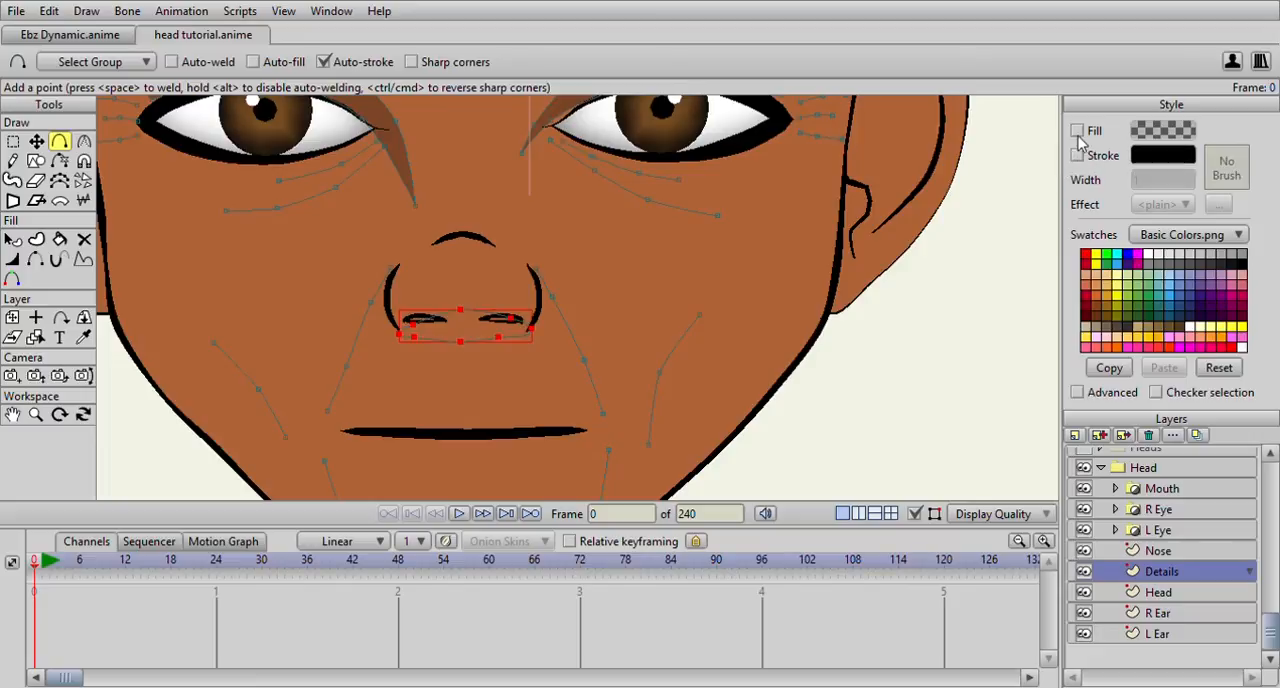
click(1077, 130)
Move the nostril shadow's contour points so the shape fits between the two curved nose wings
click(36, 142)
scroll(308, 338, up, 3)
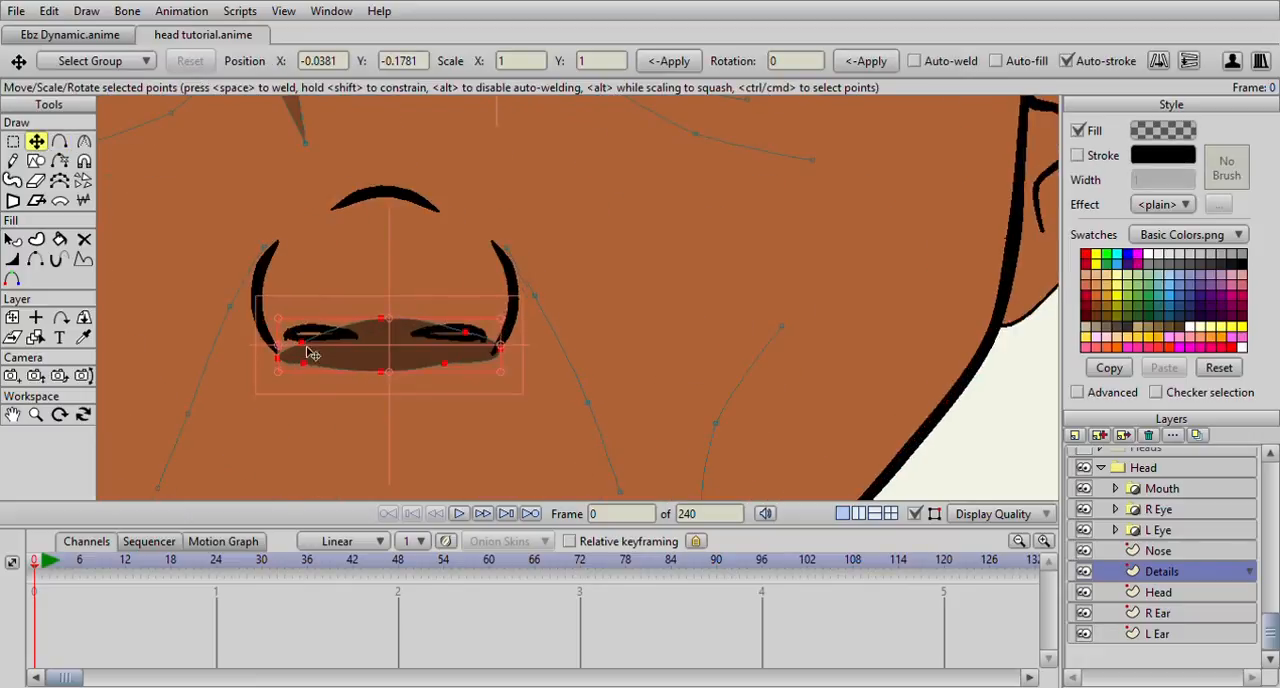
click(274, 358)
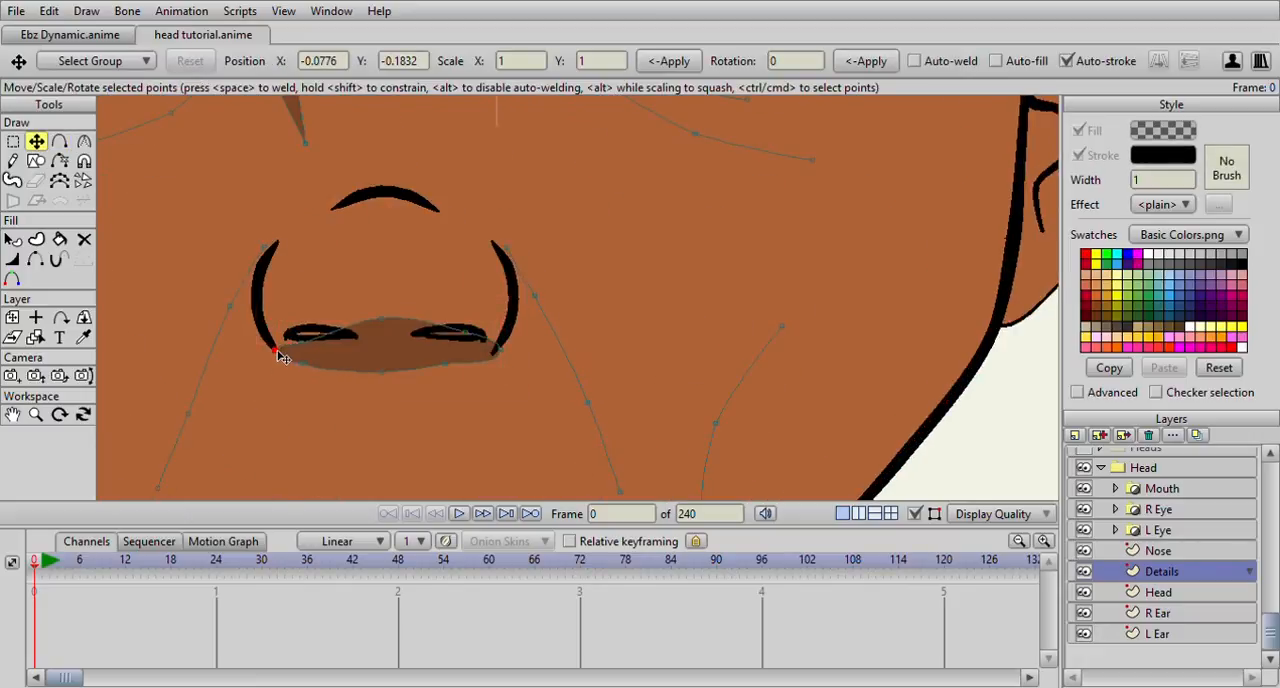
mouse_move(304, 355)
mouse_down()
mouse_move(297, 334)
mouse_move(277, 352)
mouse_move(296, 338)
mouse_up()
drag(370, 325, 370, 321)
click(477, 337)
click(452, 364)
drag(452, 371, 389, 375)
key(ctrl+z)
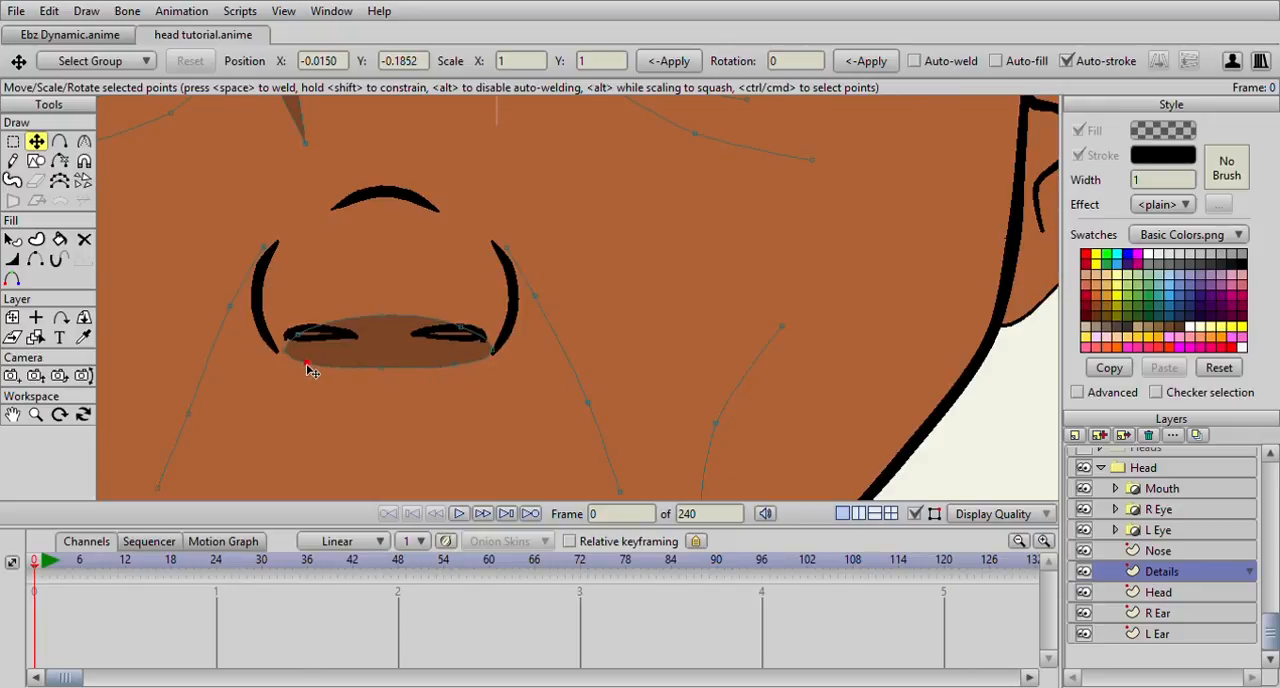
Even out the nostril shadow by raising its upper points over the nostrils and adjusting its lower edge
scroll(357, 337, down, 3)
scroll(357, 337, up, 4)
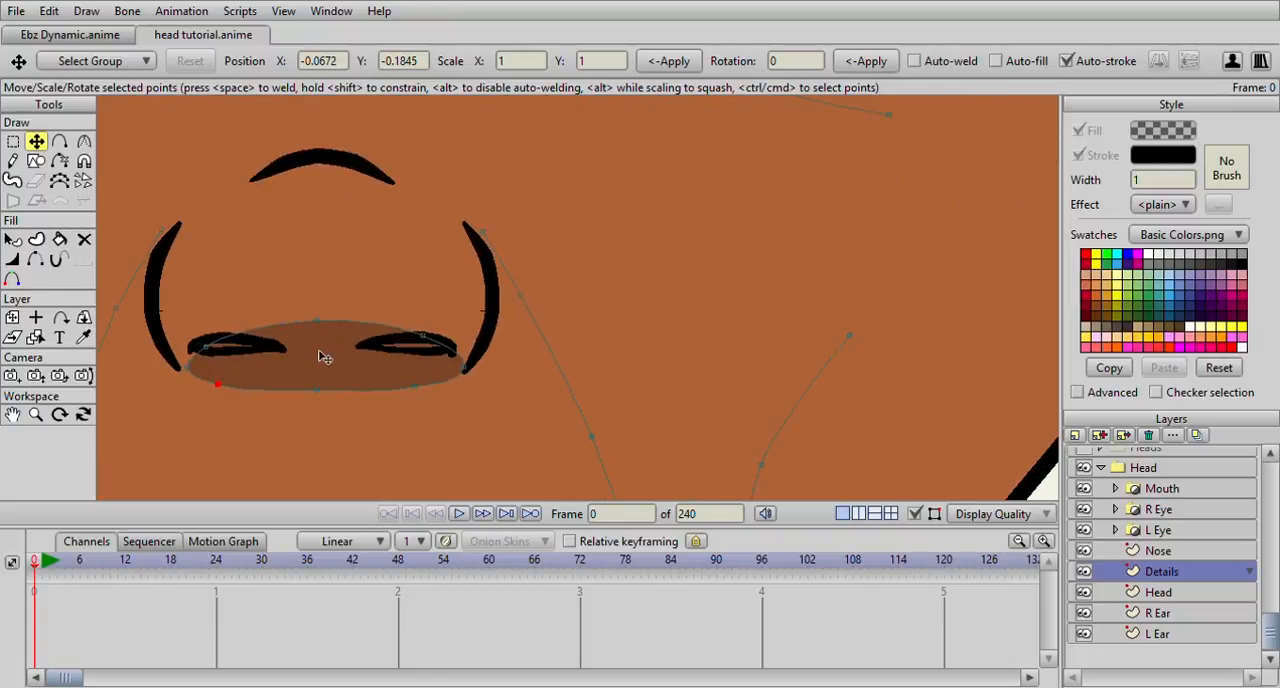
click(210, 345)
scroll(420, 343, down, 4)
scroll(428, 350, up, 3)
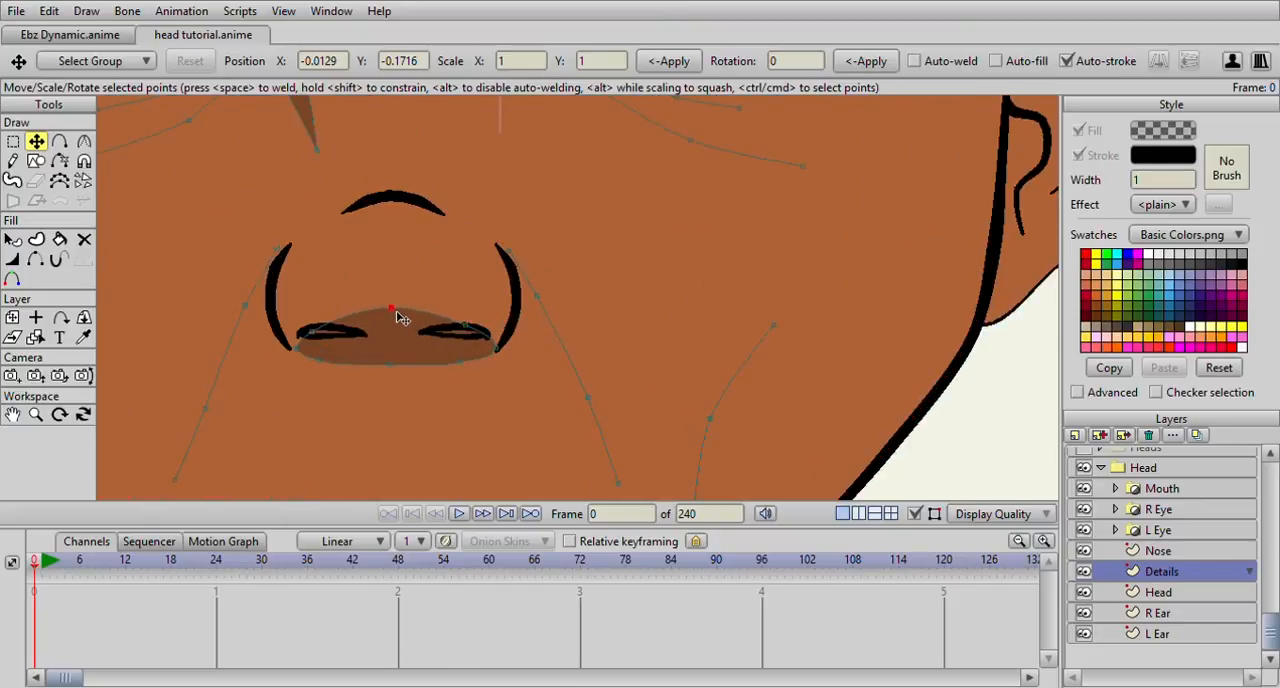
click(305, 330)
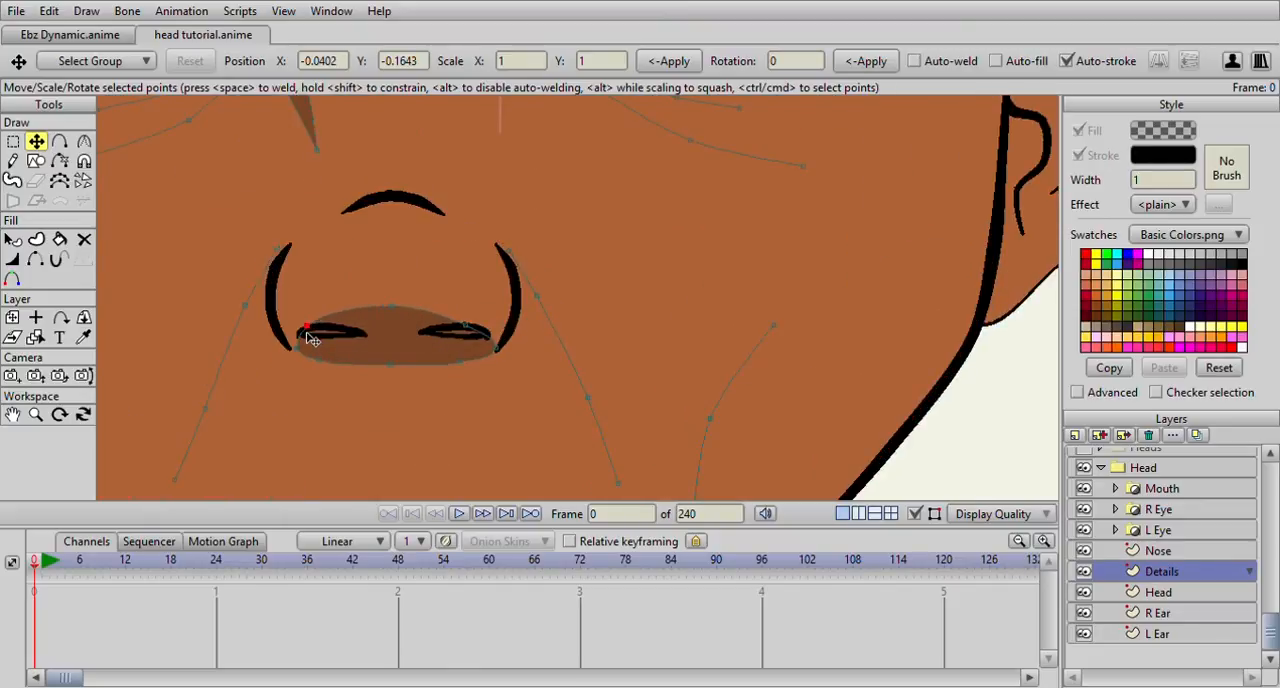
click(475, 327)
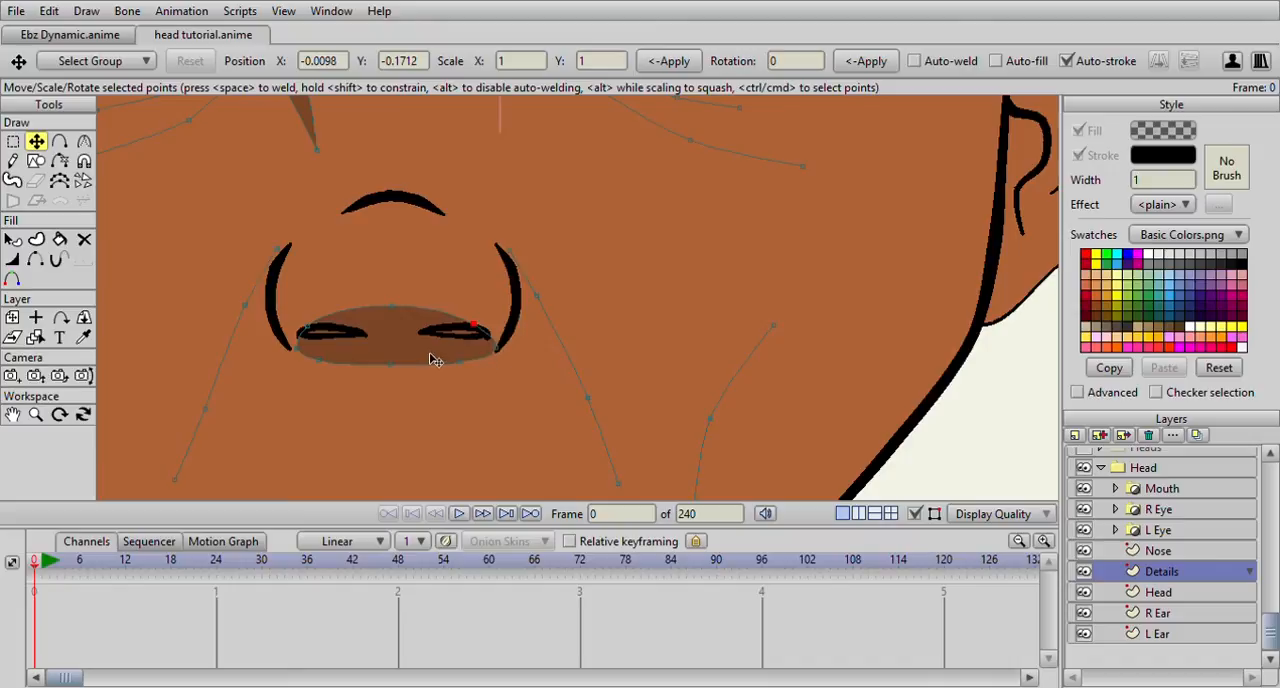
drag(465, 370, 467, 373)
drag(385, 367, 385, 371)
scroll(400, 372, down, 5)
scroll(472, 322, up, 3)
scroll(471, 320, down, 6)
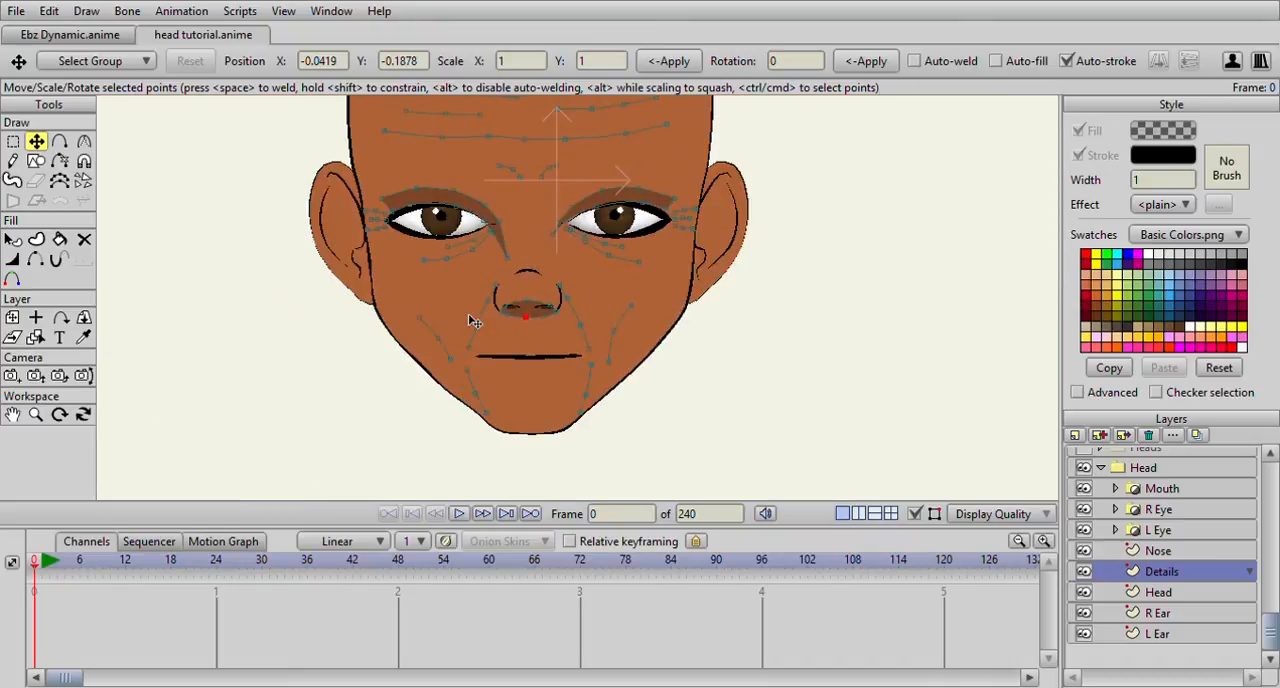
Draw a small closed shape just below the nose-tip arc and give it a fill without an outline
scroll(470, 330, up, 5)
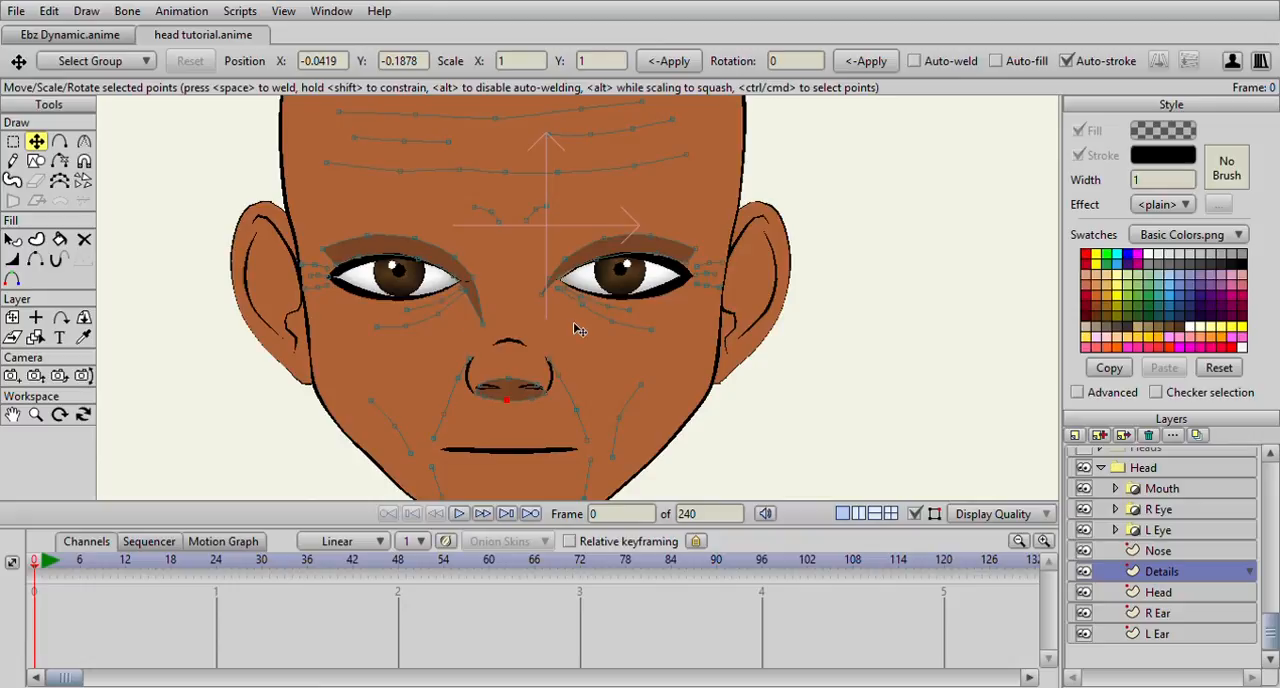
scroll(578, 330, down, 1)
scroll(578, 330, down, 2)
scroll(570, 298, up, 3)
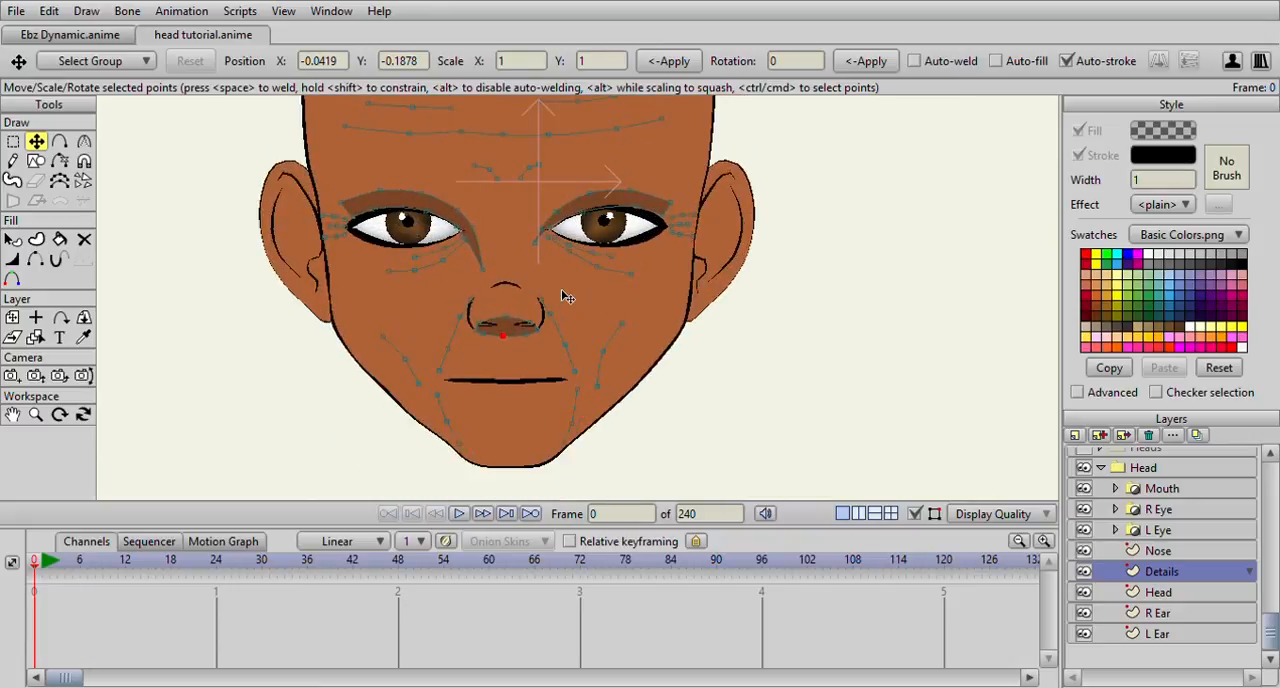
click(62, 143)
scroll(405, 205, up, 2)
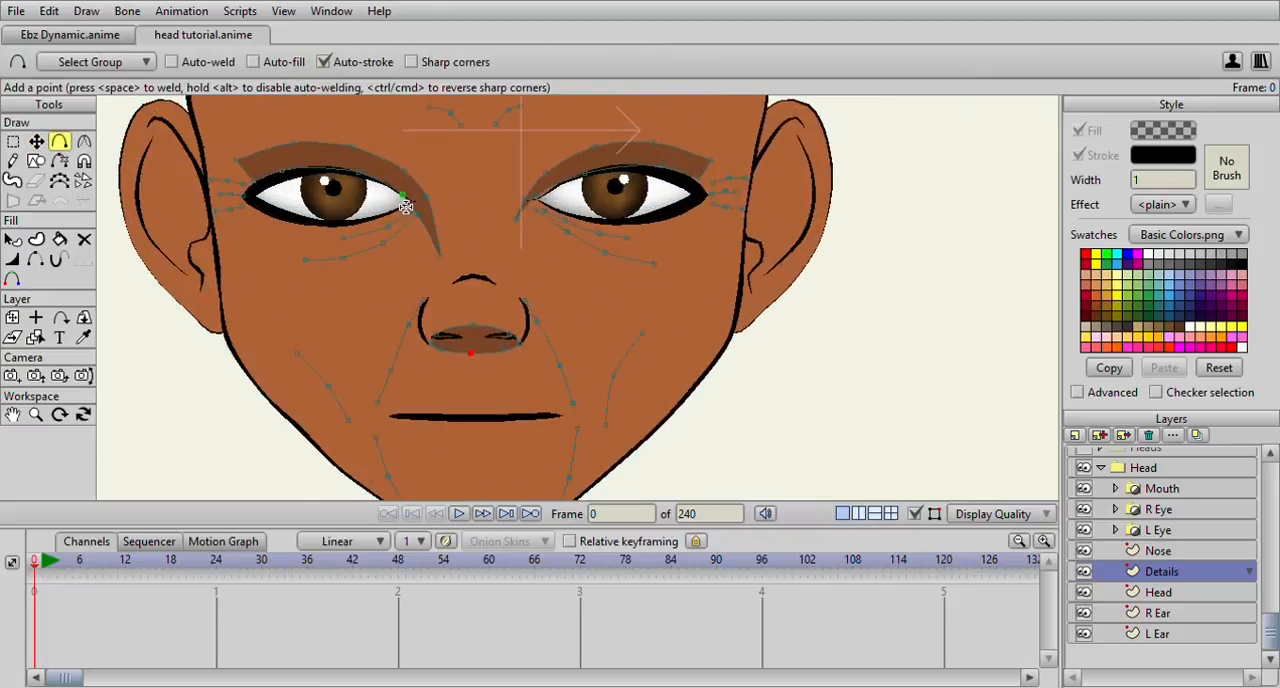
scroll(580, 195, down, 1)
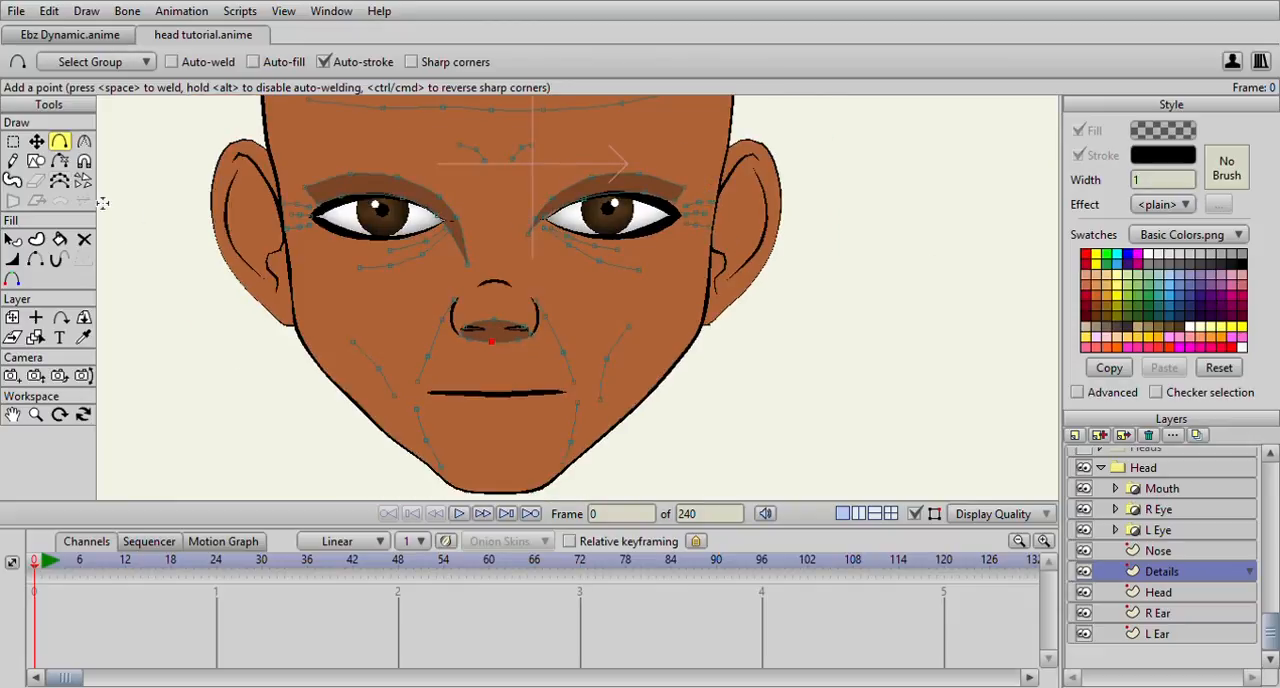
scroll(520, 277, up, 4)
mouse_move(562, 273)
mouse_down()
mouse_move(528, 261)
mouse_move(459, 274)
mouse_move(473, 314)
mouse_move(571, 297)
mouse_move(565, 278)
mouse_up()
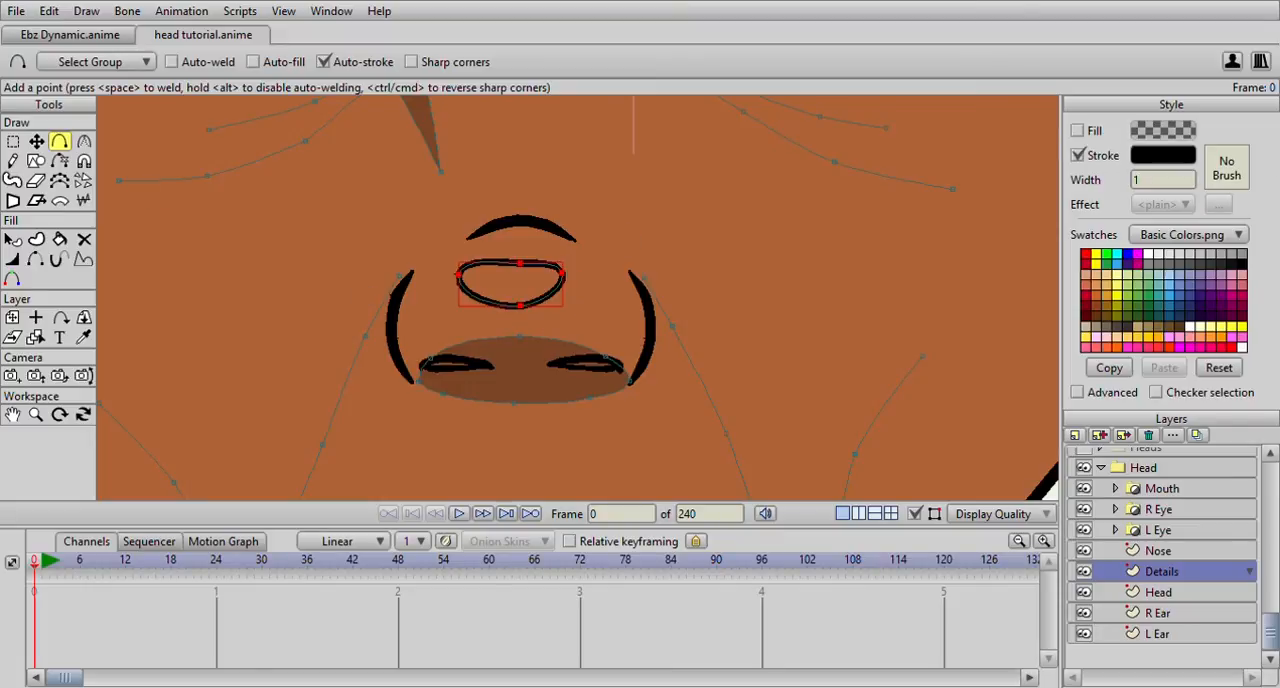
click(1077, 130)
click(1077, 155)
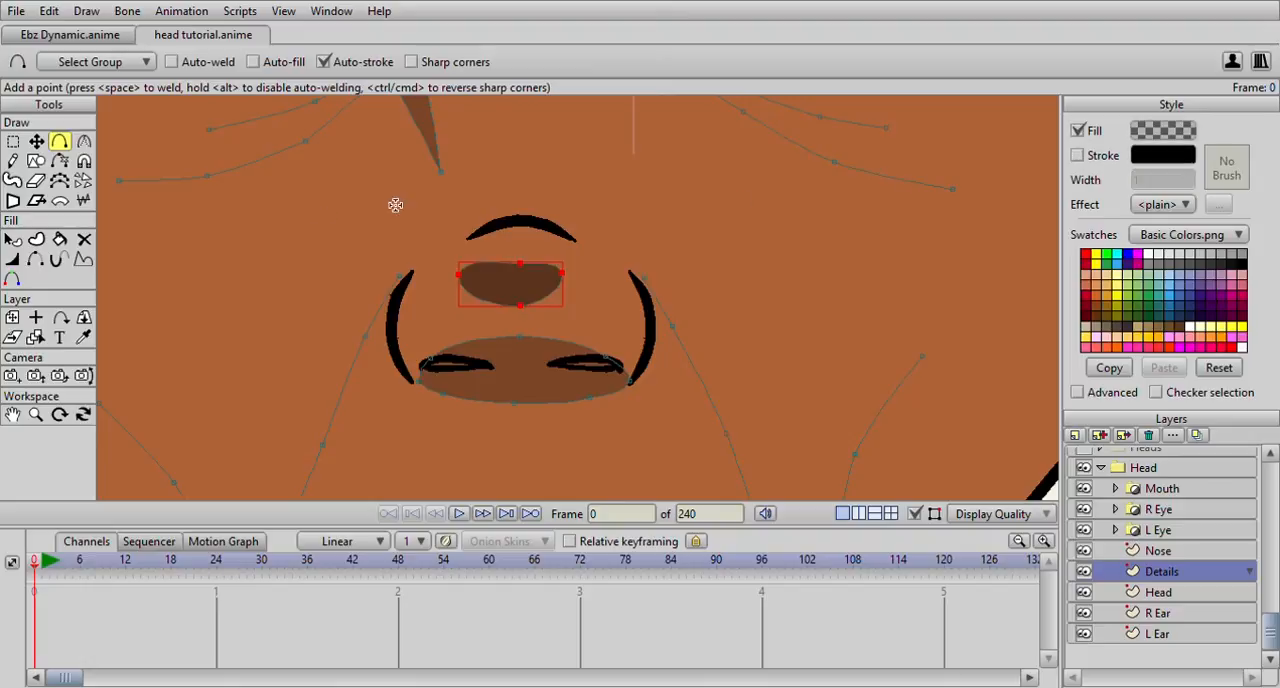
Colour the new nose shape with a lighter tint of the sampled skin colour and make the fill semi-transparent
click(84, 337)
click(228, 287)
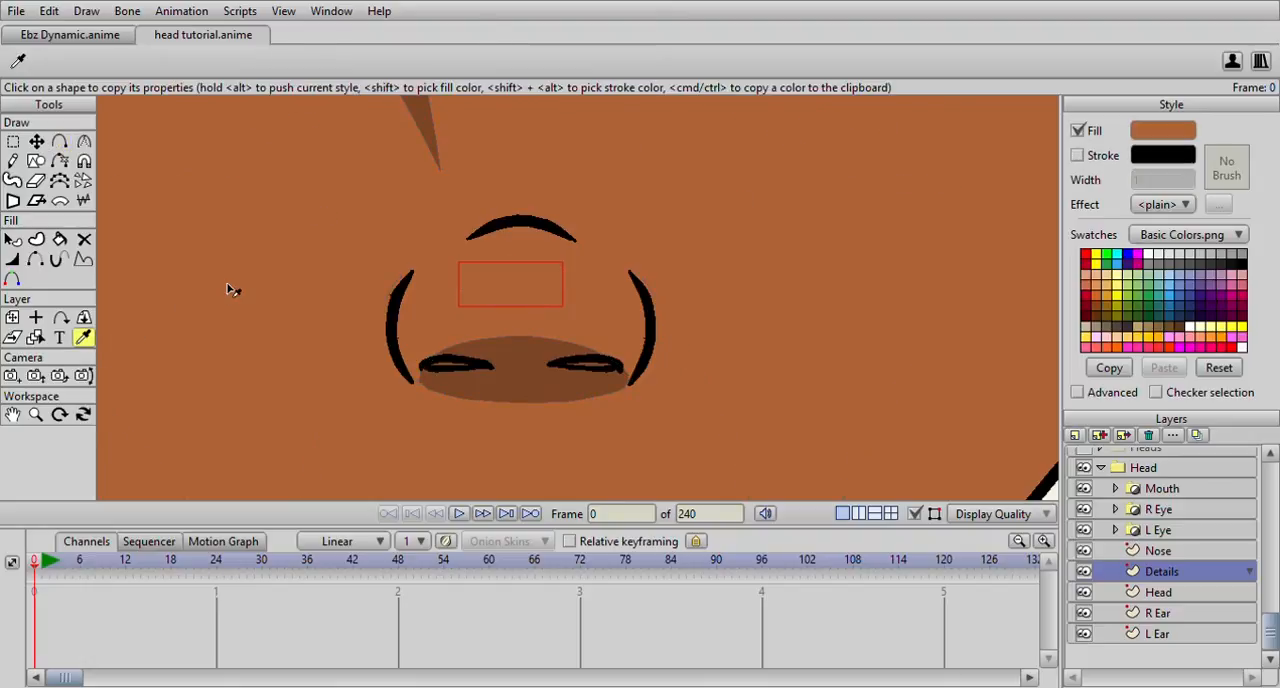
drag(1051, 393, 1009, 357)
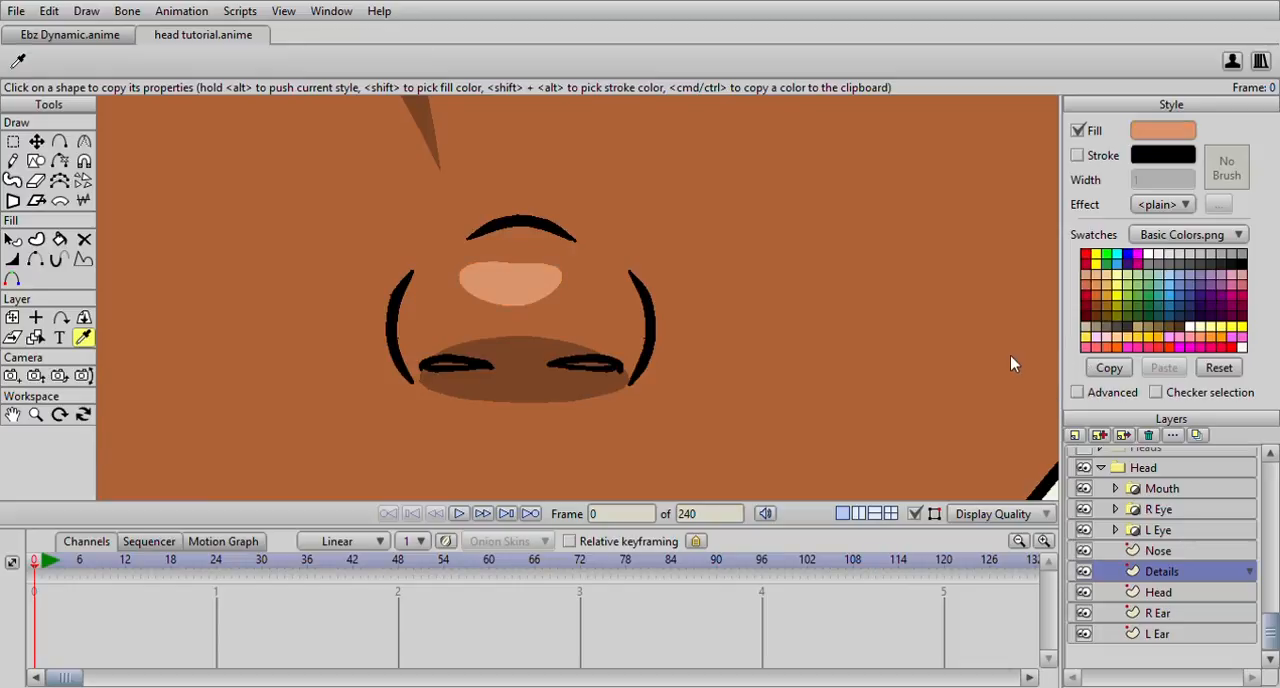
drag(1183, 419, 1176, 461)
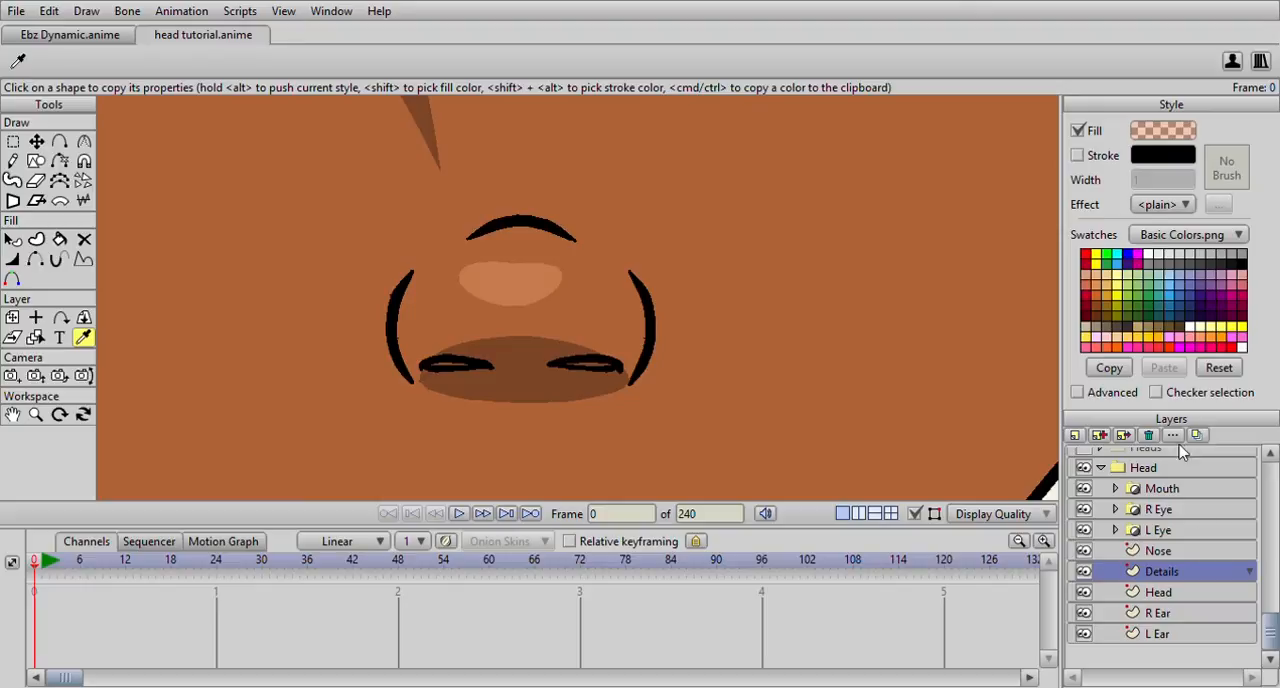
Reshape the nose highlight by moving its two side points lower
click(36, 143)
click(456, 289)
drag(574, 276, 522, 288)
Duplicate the nose highlight, place the copy on the right side of the upper forehead and tilt it along the skull's curve
click(523, 287)
scroll(528, 307, down, 5)
scroll(543, 310, up, 5)
scroll(558, 298, down, 4)
scroll(558, 298, up, 2)
scroll(520, 290, down, 6)
scroll(500, 284, up, 1)
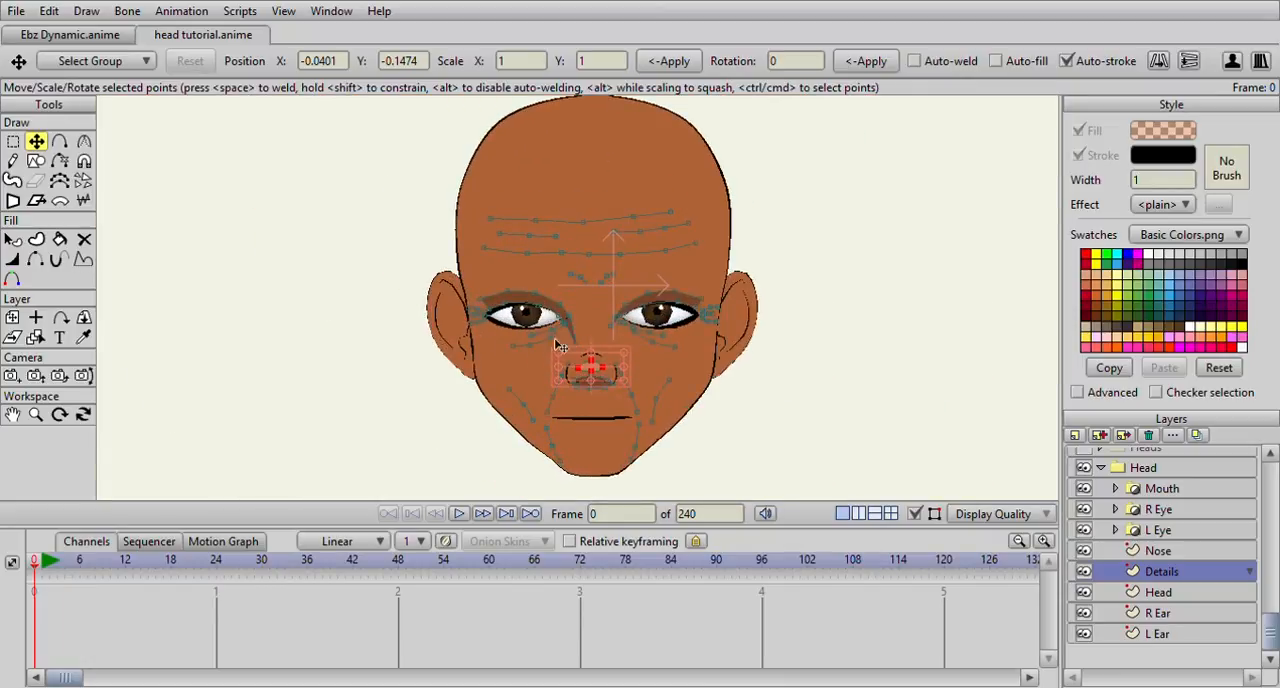
drag(584, 350, 733, 212)
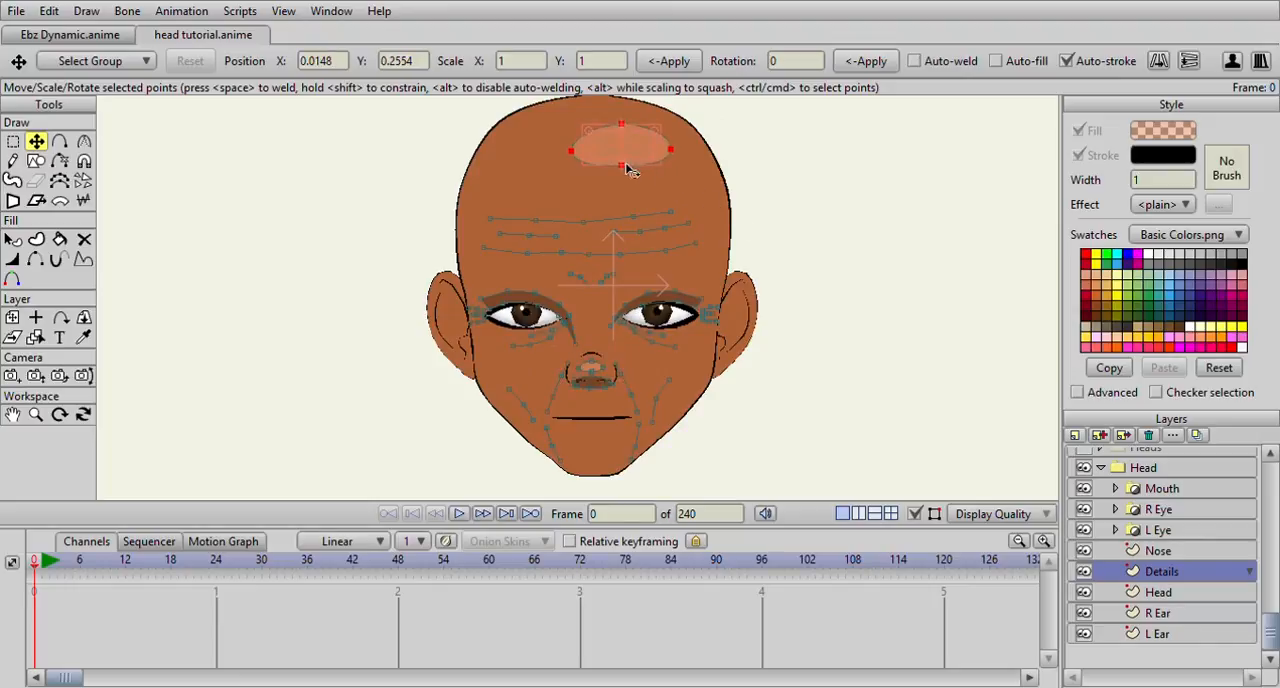
key(ctrl+z)
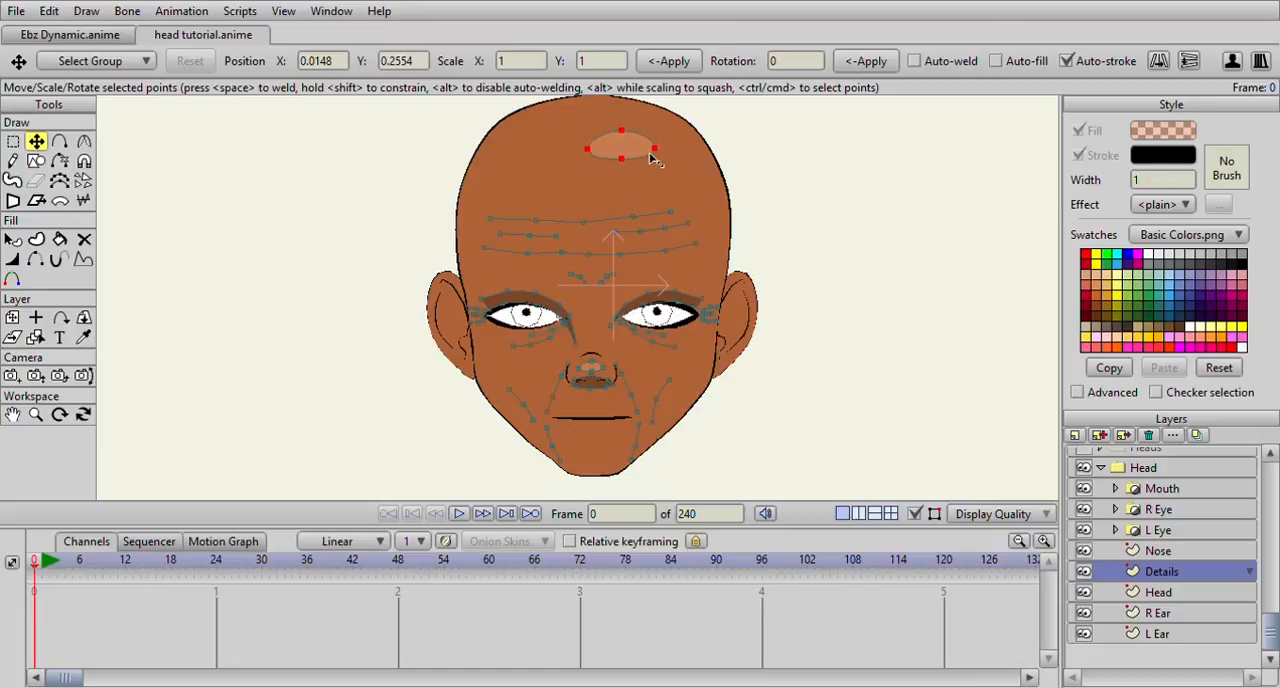
drag(659, 164, 635, 139)
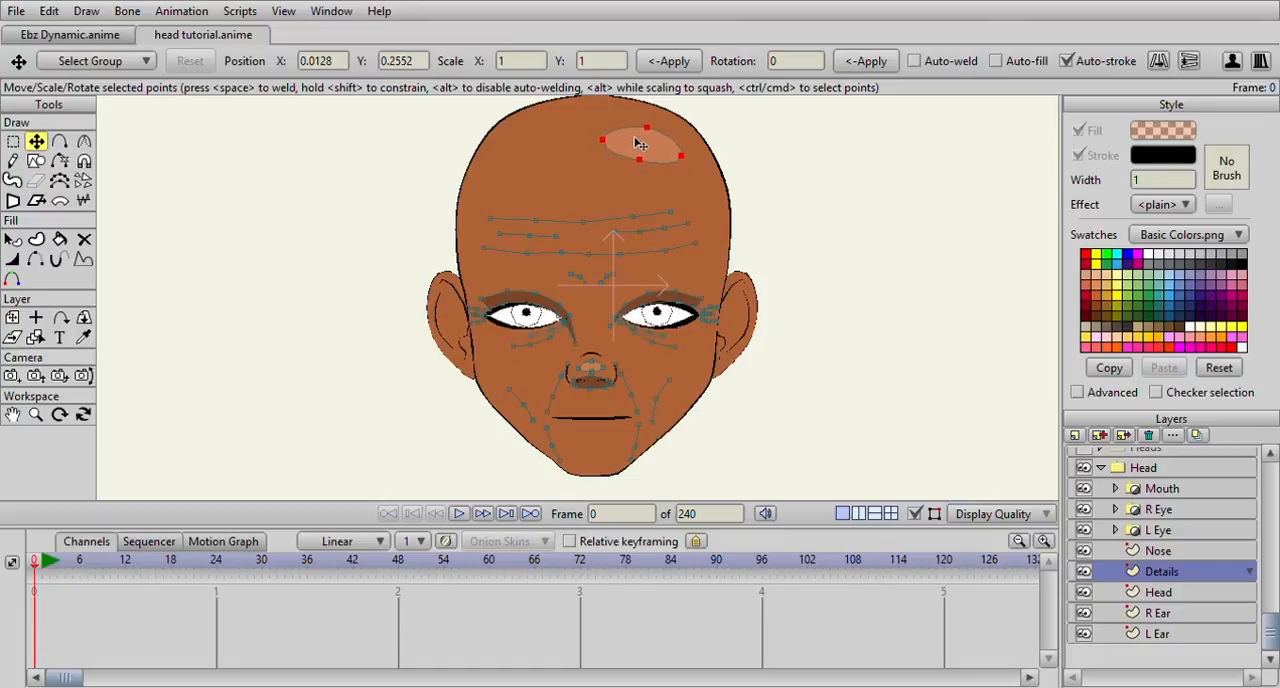
Examine the whole head to judge the new shadows and highlights at different magnifications
scroll(664, 160, down, 5)
scroll(682, 174, up, 5)
drag(676, 217, 659, 202)
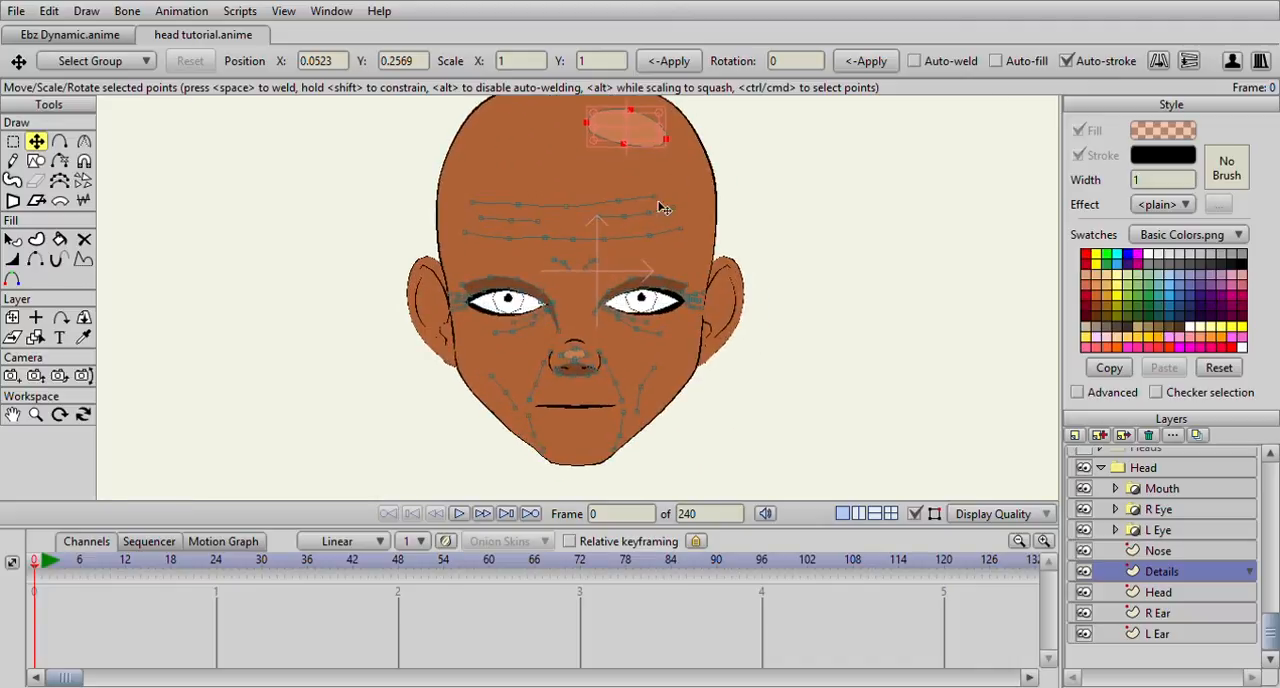
scroll(659, 205, down, 1)
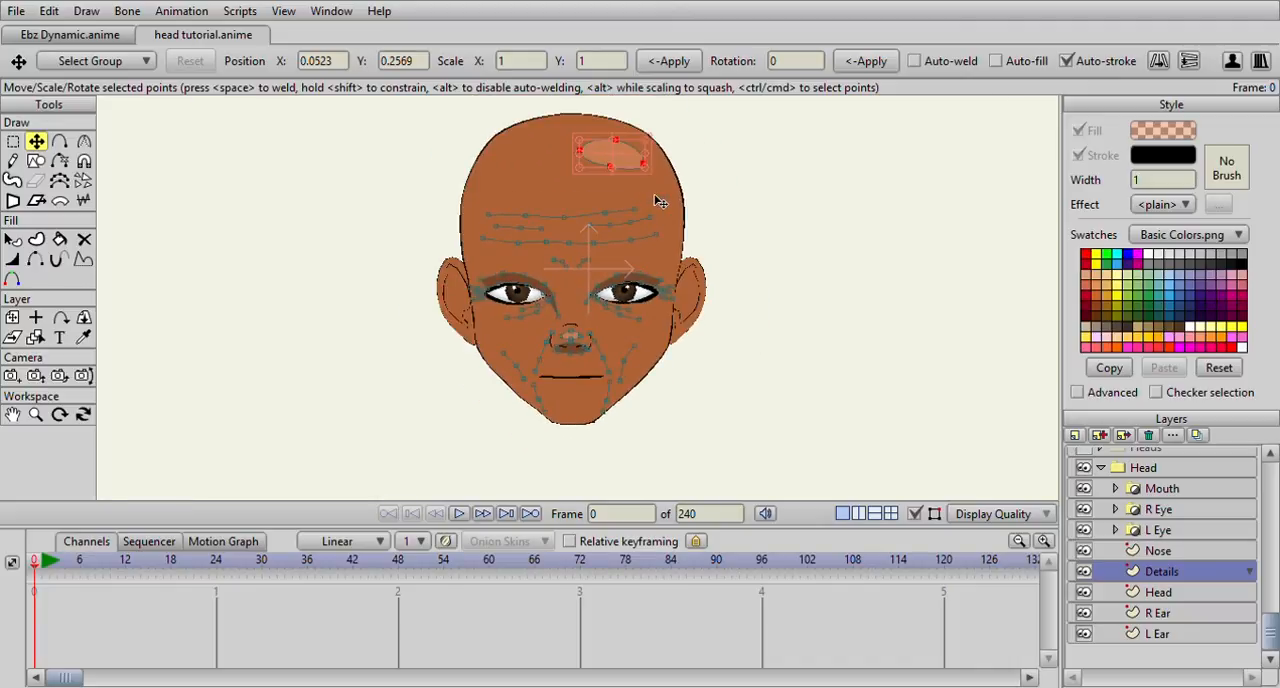
scroll(515, 243, up, 2)
scroll(518, 242, down, 1)
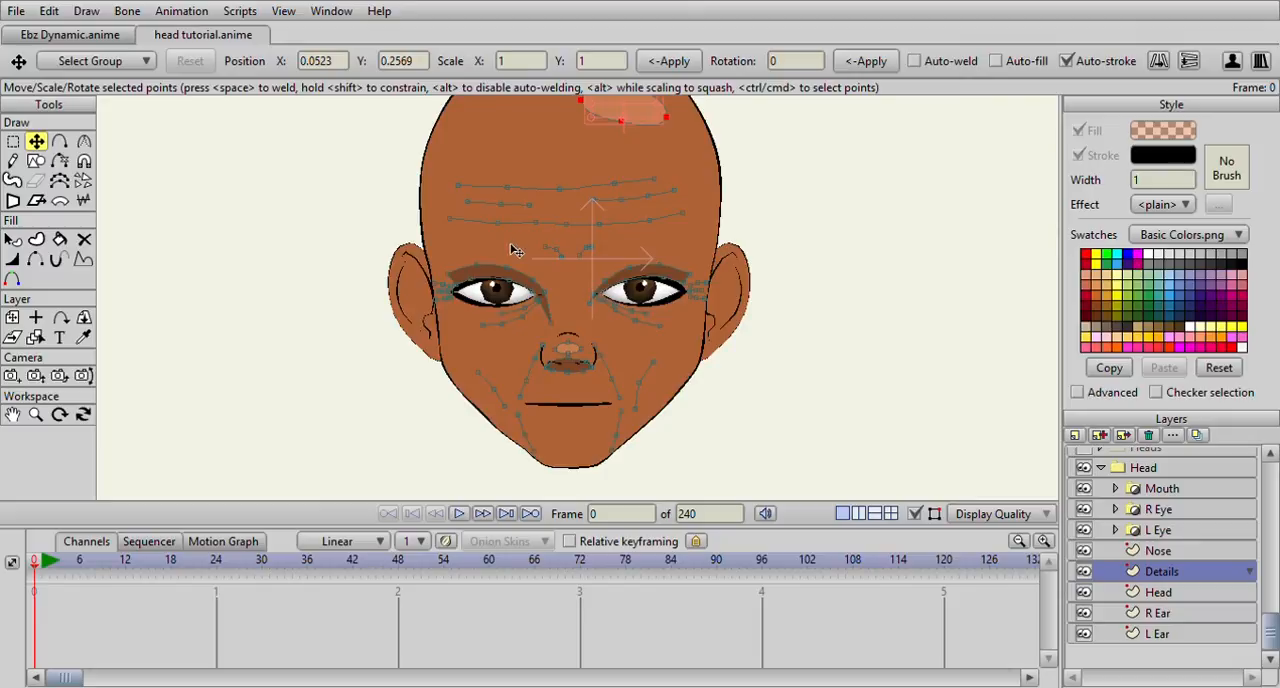
drag(511, 249, 506, 297)
scroll(507, 299, down, 1)
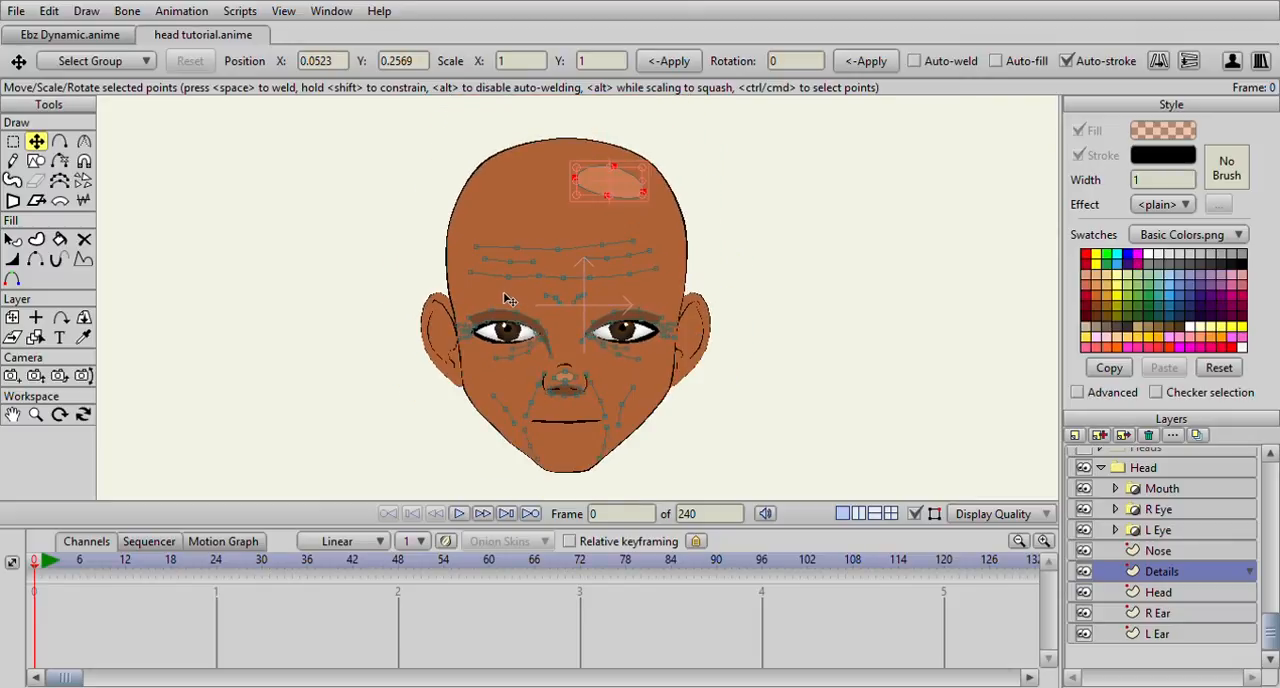
Draw a closed curved shape along the left edge of the face, running from the upper skull to the chin and back outside the head
scroll(512, 295, up, 1)
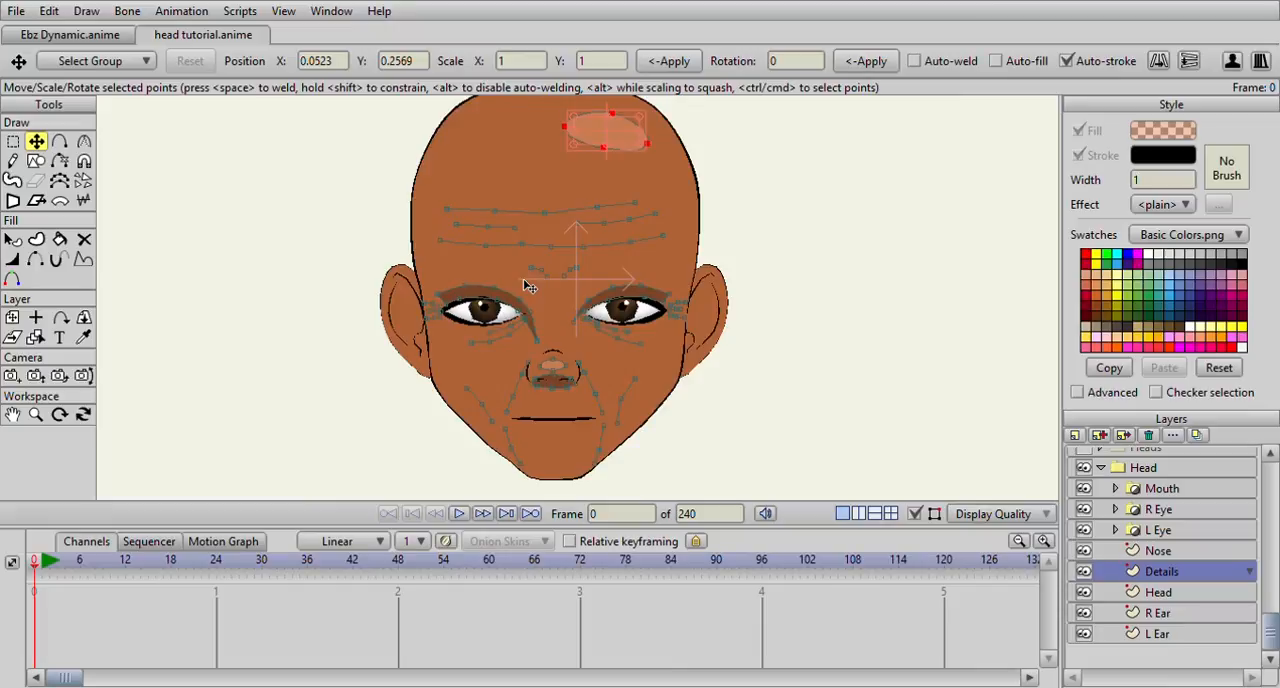
scroll(524, 286, down, 1)
scroll(524, 286, up, 1)
click(59, 141)
scroll(366, 214, up, 3)
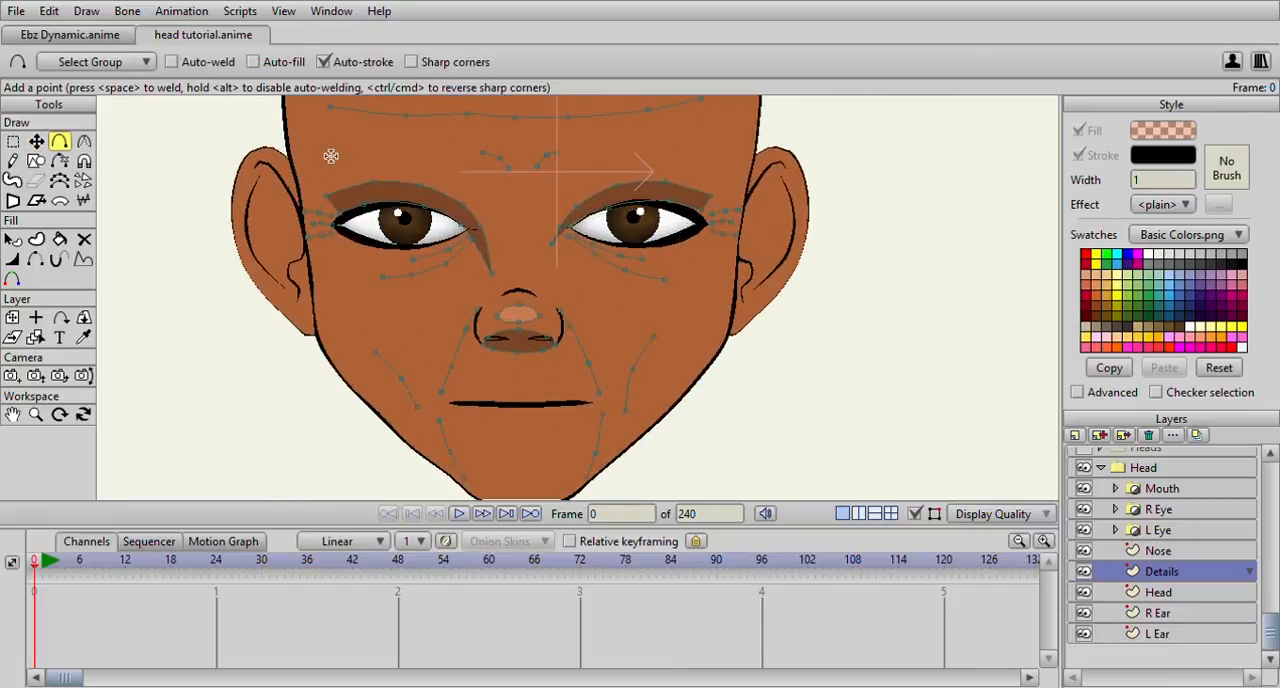
scroll(310, 135, down, 1)
scroll(385, 137, down, 2)
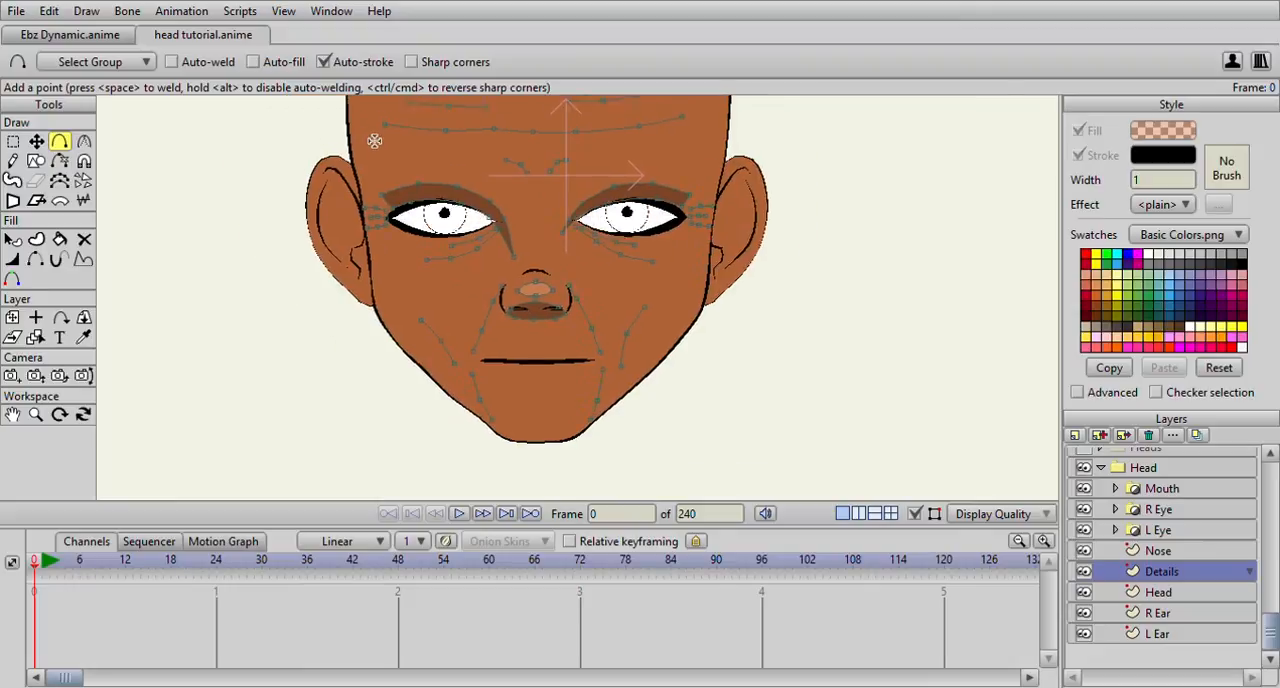
drag(451, 131, 439, 154)
click(441, 220)
click(453, 280)
click(504, 367)
click(533, 394)
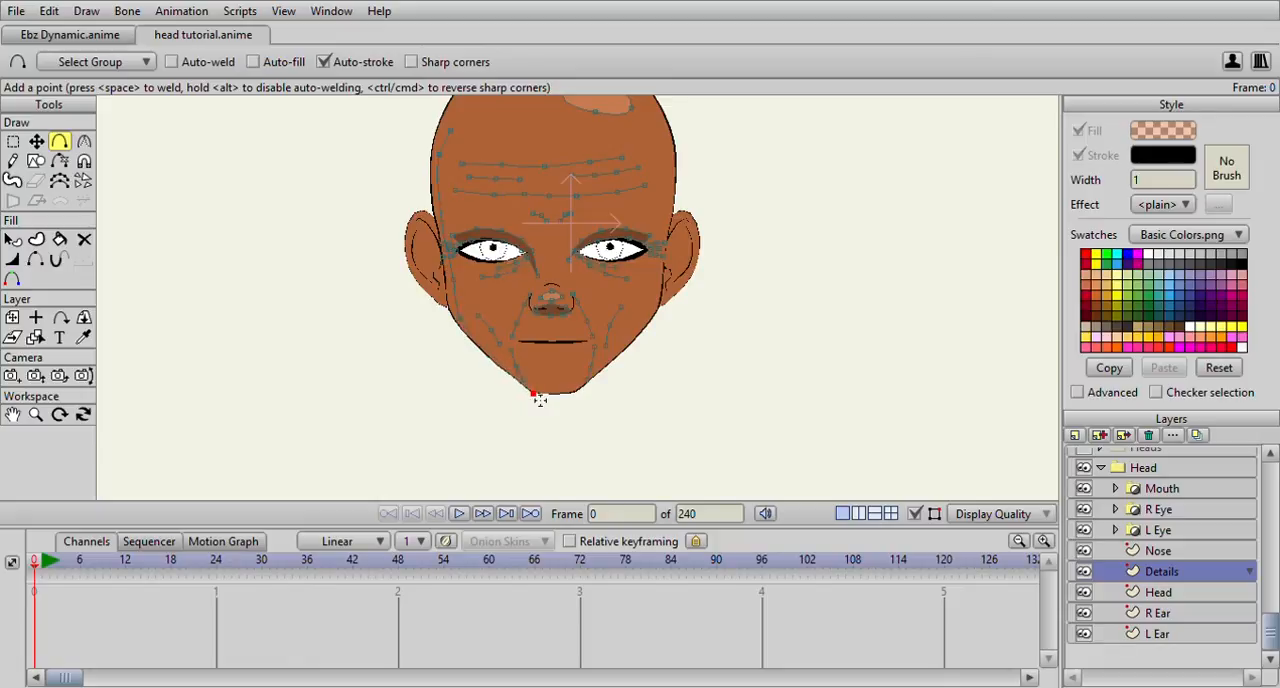
mouse_move(512, 392)
mouse_down()
mouse_move(455, 341)
mouse_move(428, 222)
mouse_move(428, 151)
mouse_move(445, 122)
mouse_move(457, 137)
mouse_up()
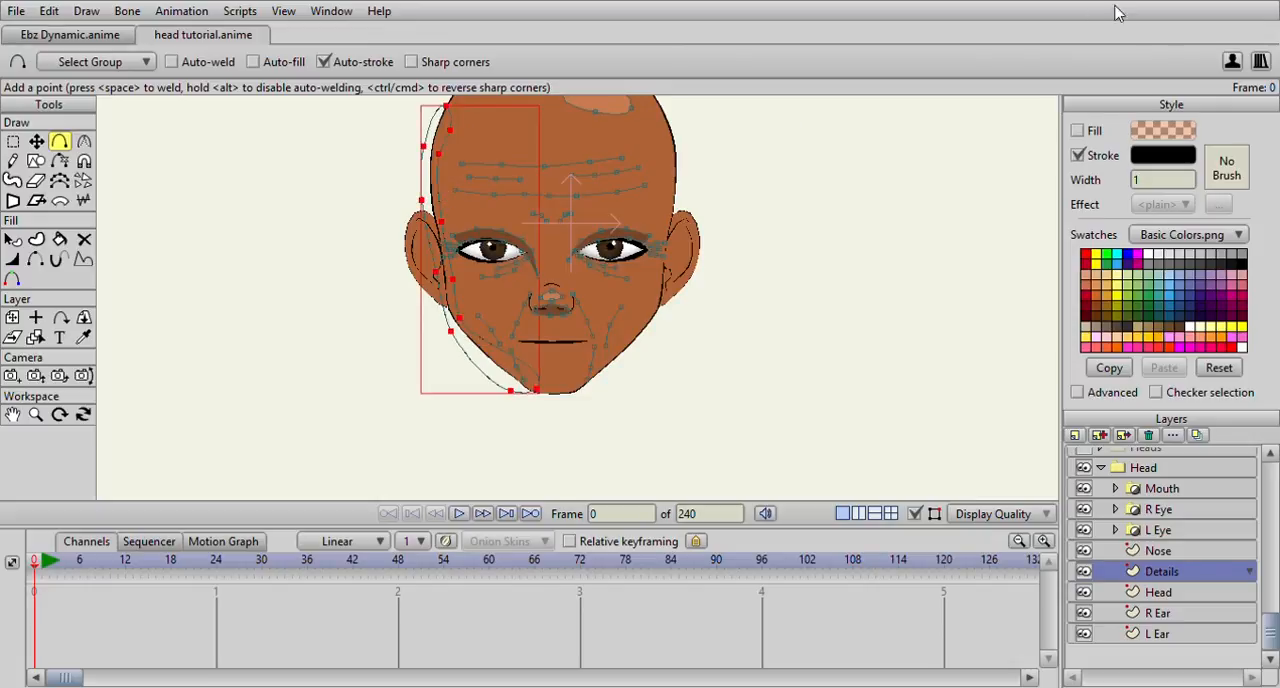
Give the side shape the current translucent fill without a stroke and adjust its end point at the chin
click(1078, 131)
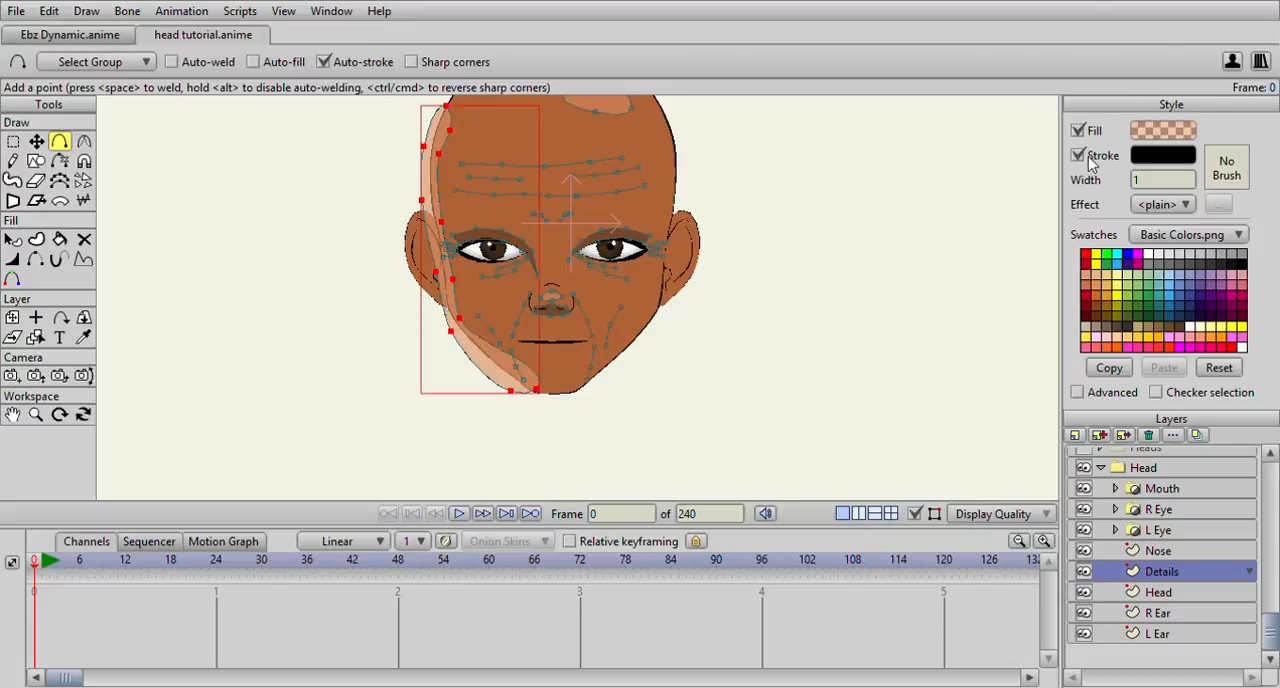
click(1078, 156)
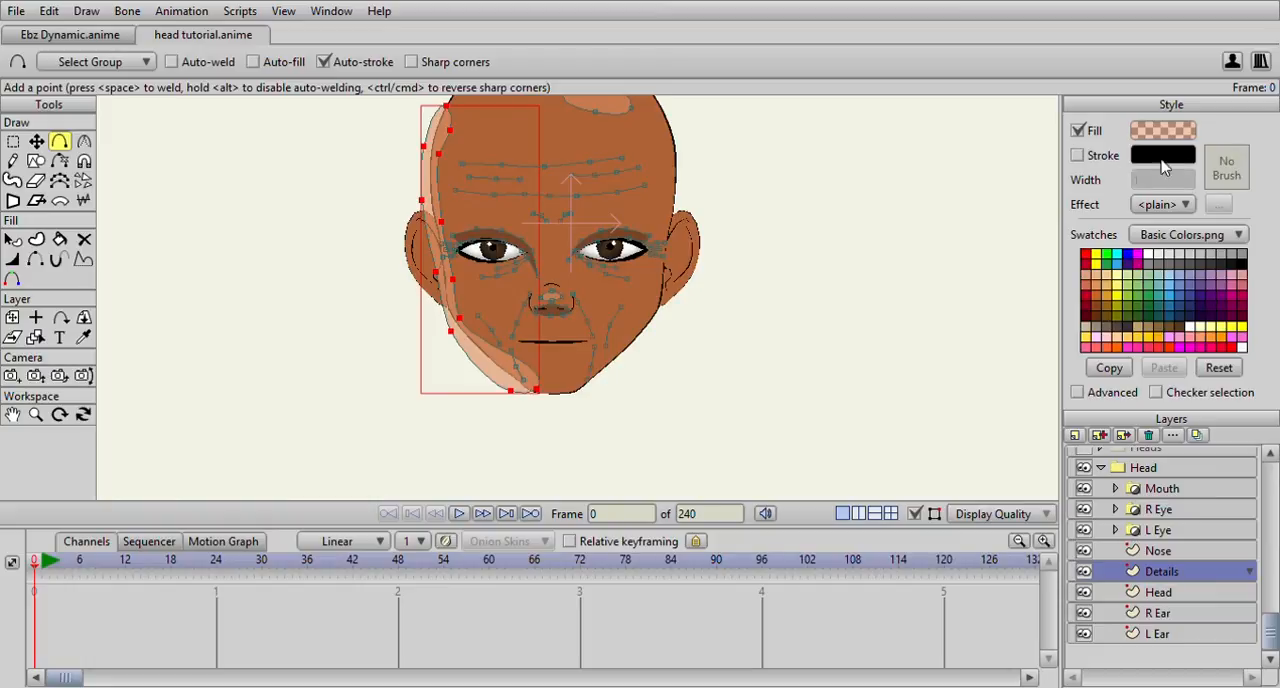
click(36, 141)
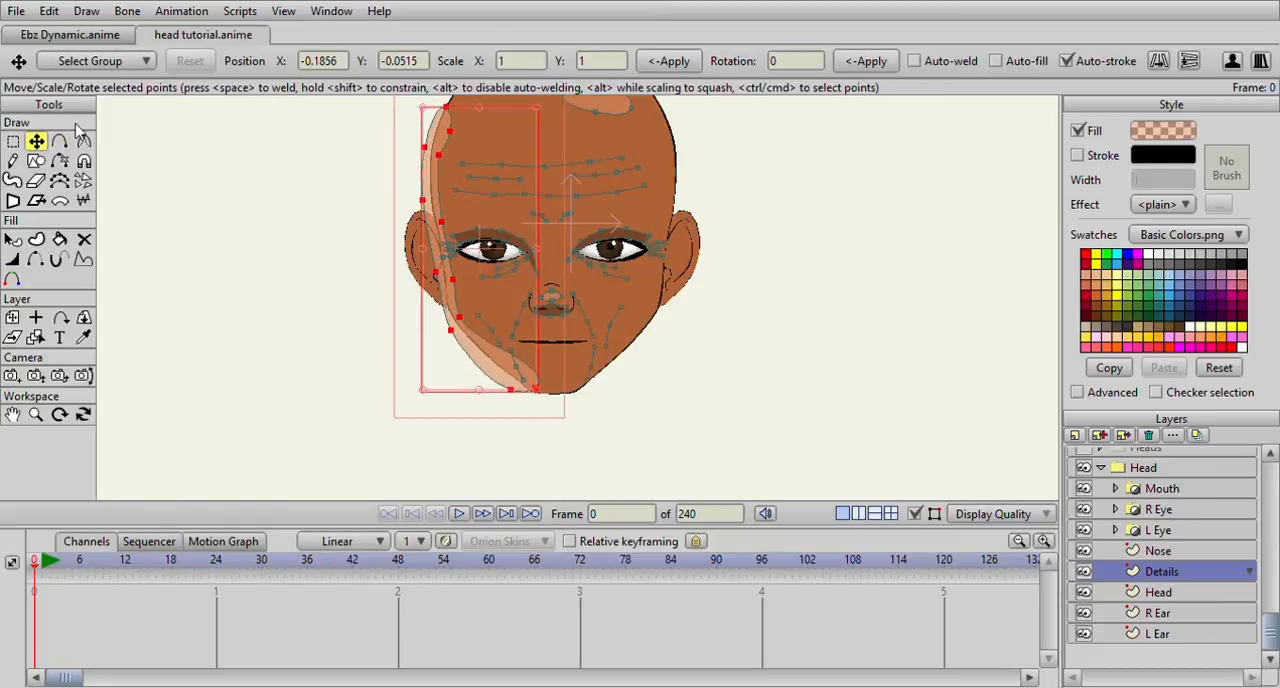
click(531, 390)
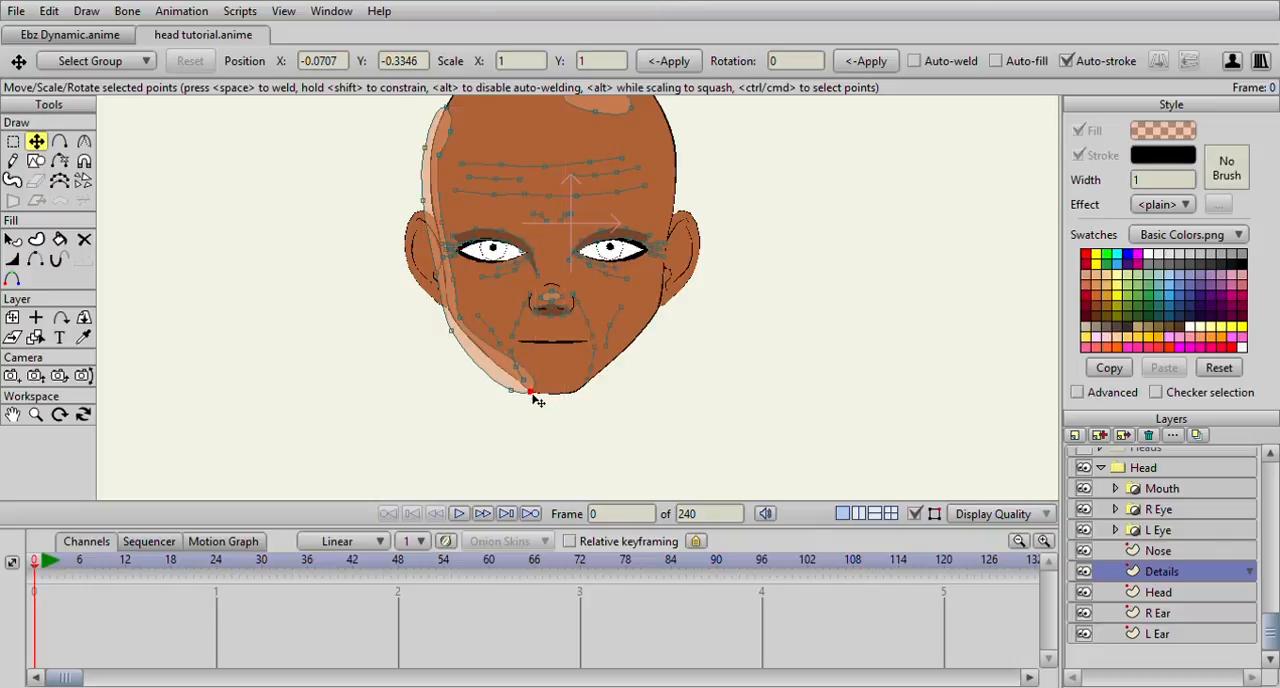
Sharpen the side shape's end points at the chin and upper skull to a curvature of 0
click(84, 141)
drag(535, 400, 128, 243)
scroll(290, 218, up, 1)
drag(312, 199, 464, 444)
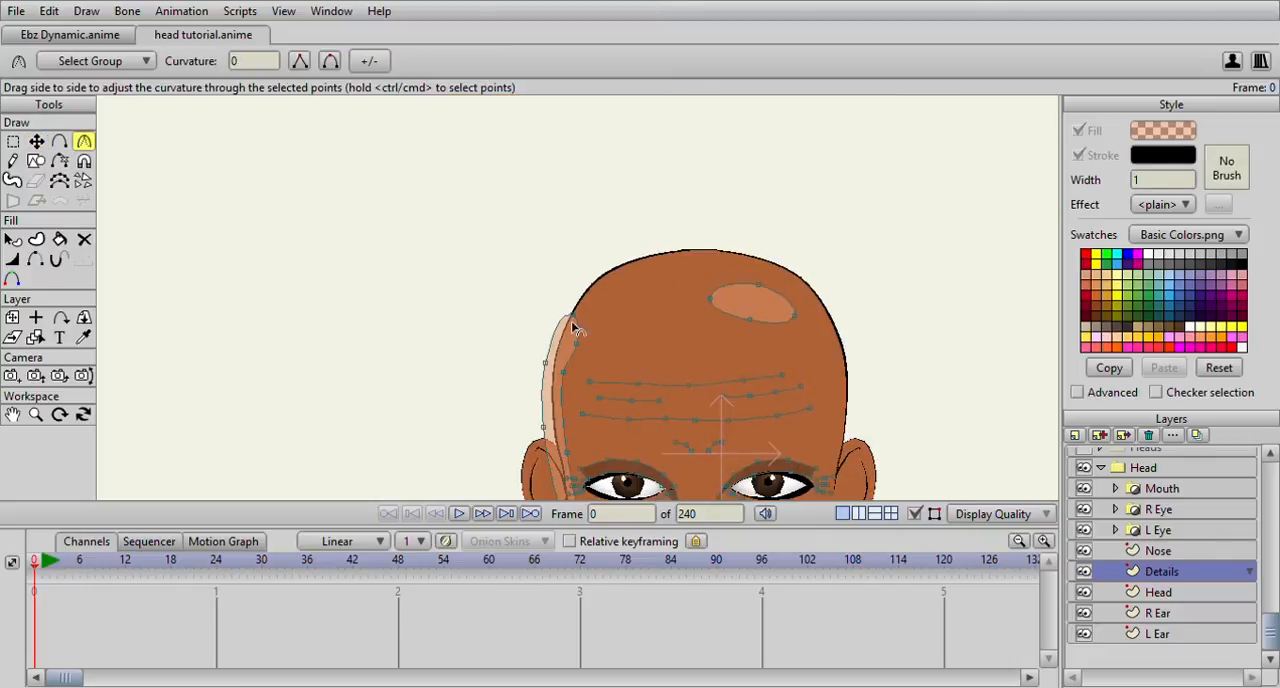
Move the upper inner points of the side shape so its inner edge follows the skull's curve smoothly
click(36, 141)
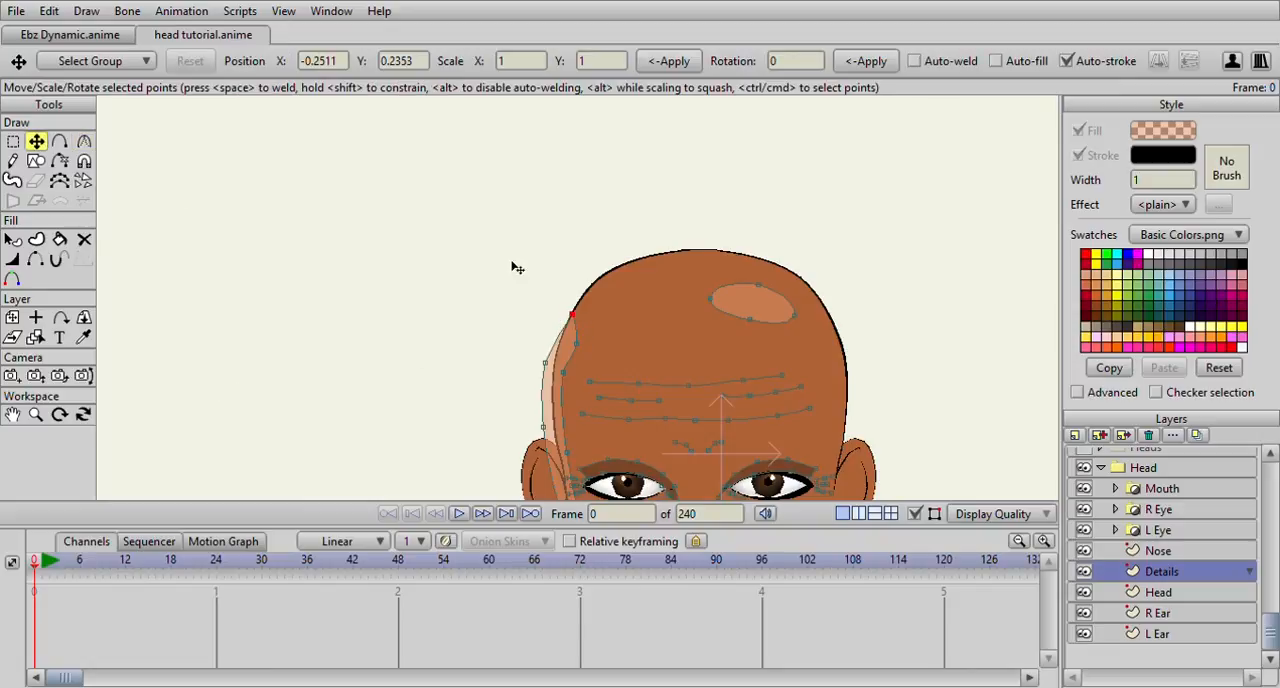
drag(581, 346, 585, 260)
drag(590, 358, 599, 306)
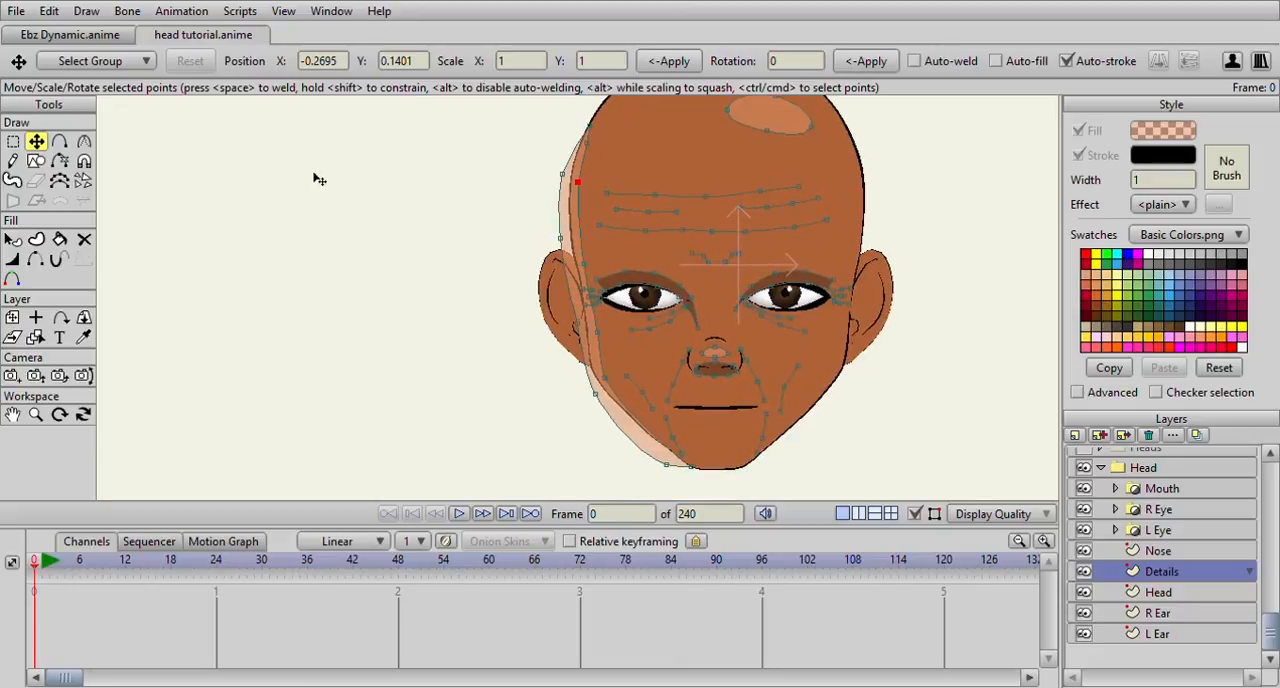
click(84, 141)
scroll(525, 184, up, 3)
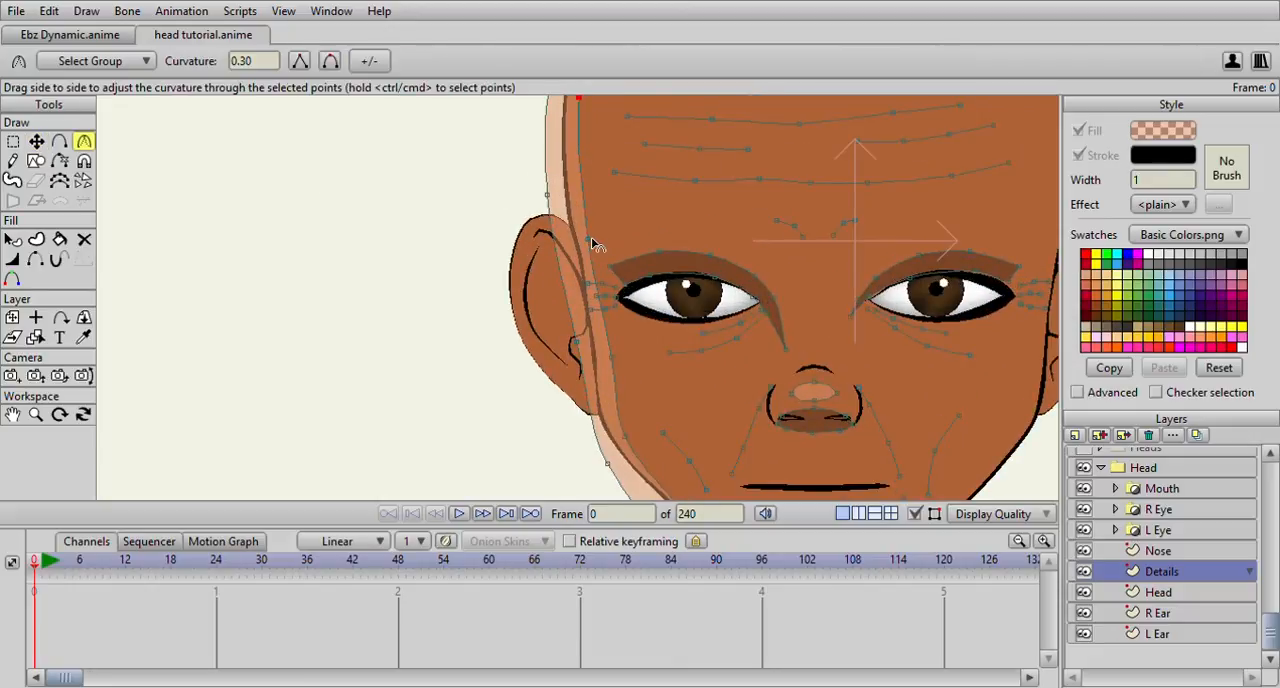
scroll(580, 313, down, 3)
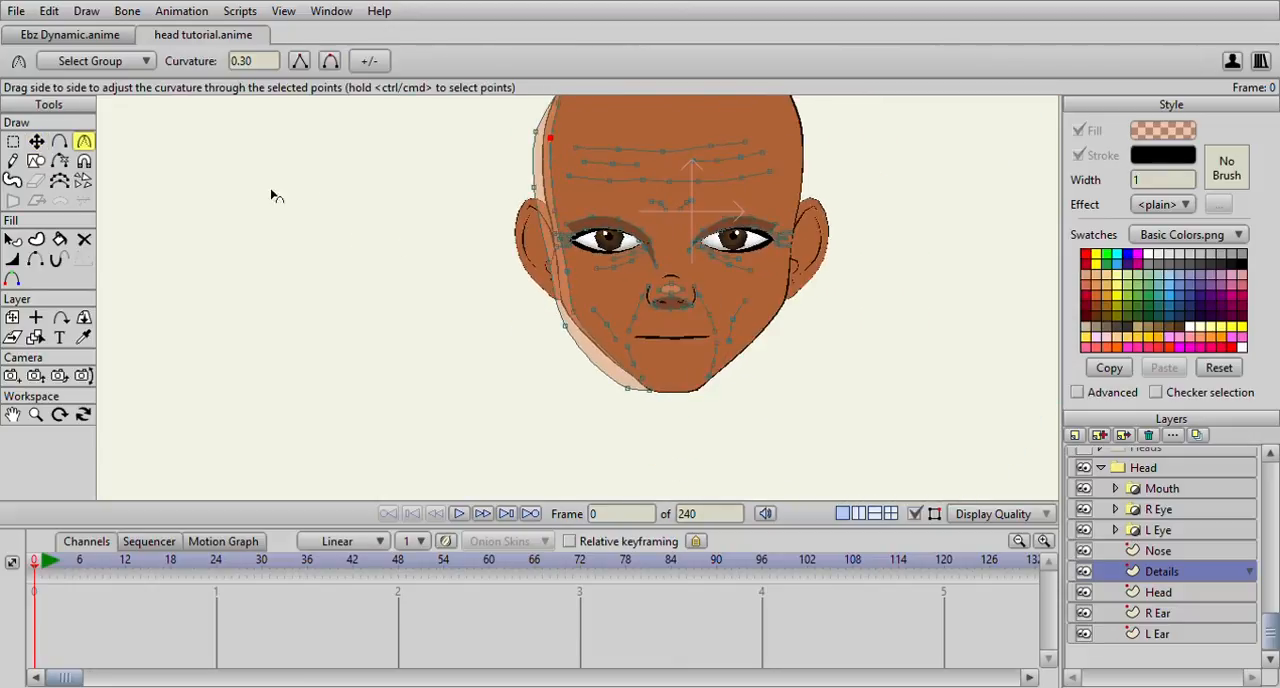
Recolour the side shape with a semi-transparent black fill to make it a shadow
click(60, 141)
click(12, 240)
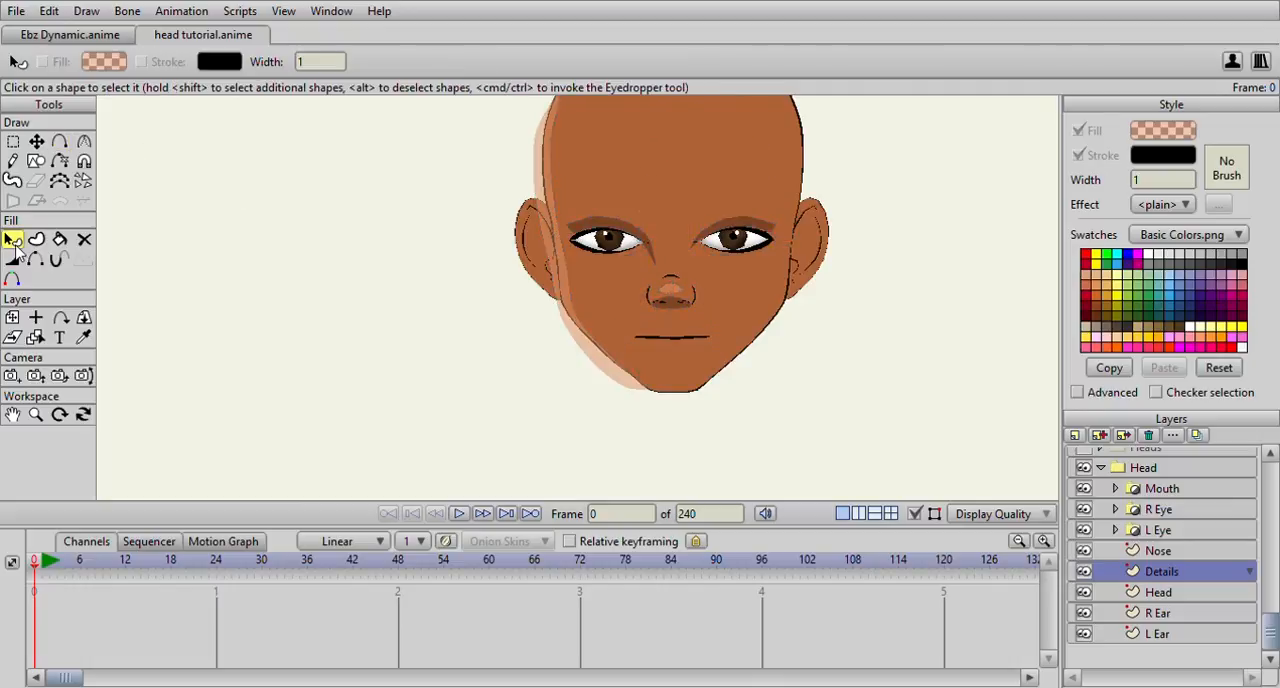
click(542, 168)
click(1171, 135)
mouse_move(931, 436)
mouse_down()
mouse_move(900, 547)
mouse_move(863, 612)
mouse_up()
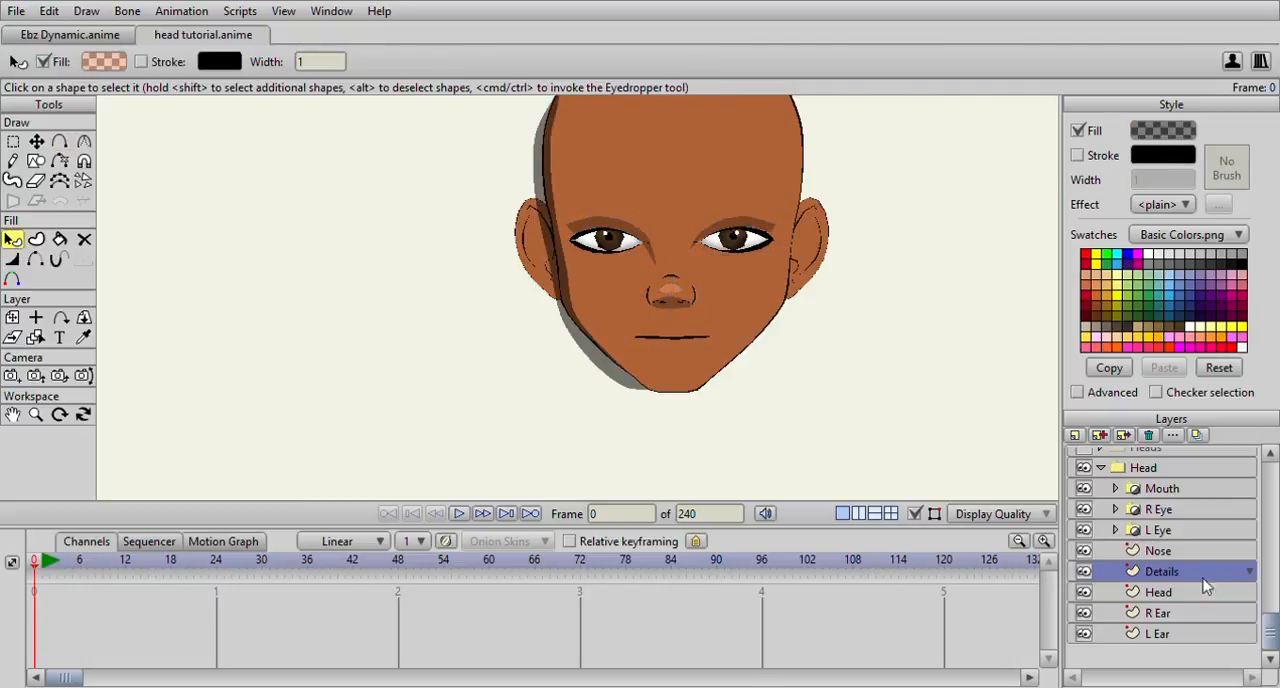
Move the side shadow's chin point to line up with the jaw outline
click(36, 142)
scroll(351, 216, up, 3)
click(706, 458)
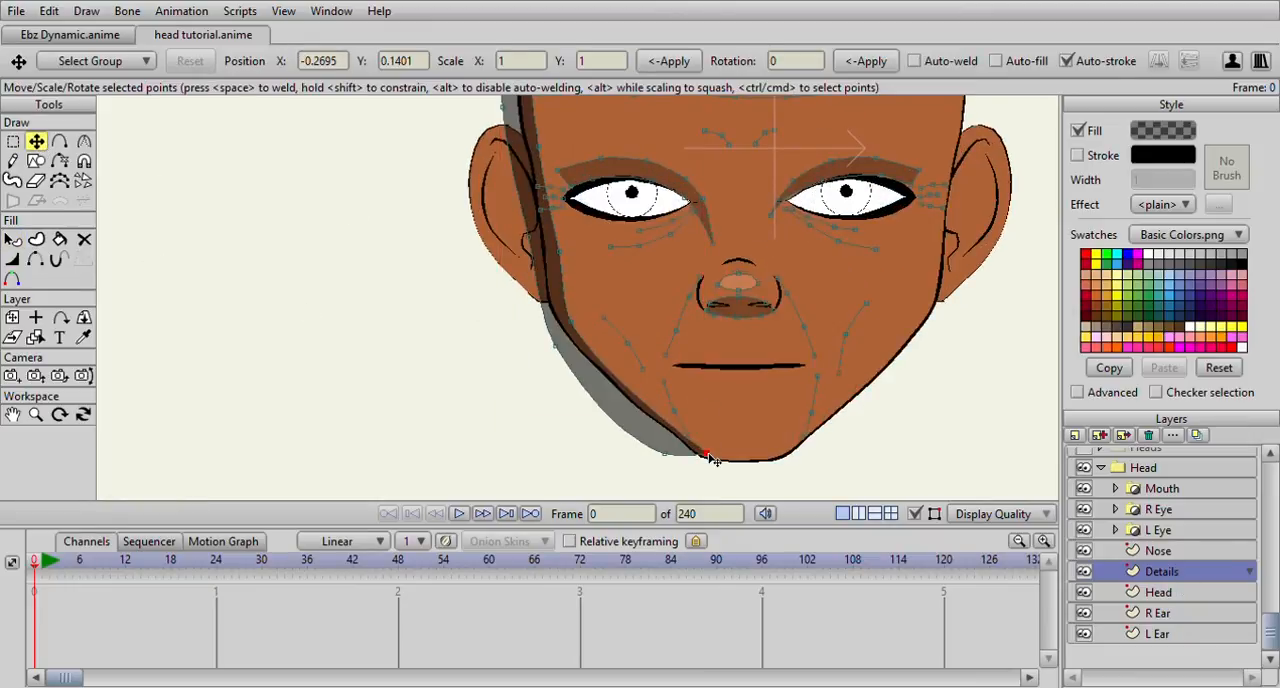
scroll(600, 292, down, 3)
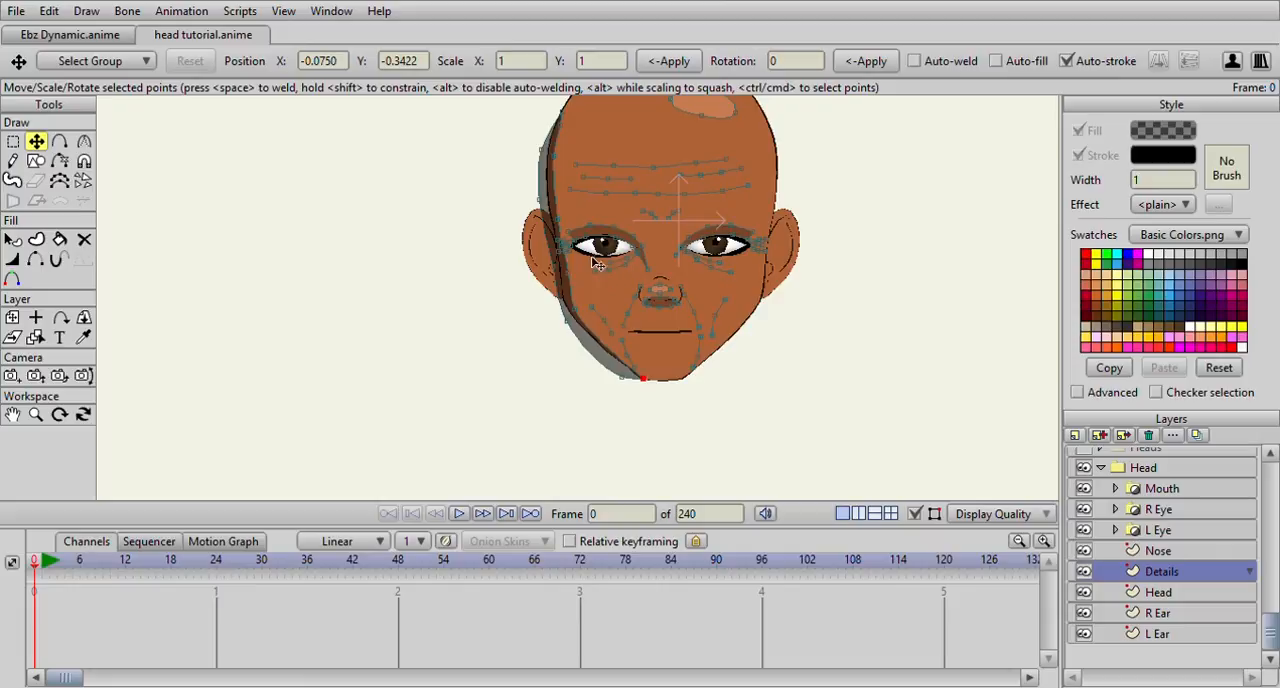
Draw a closed curved shape along the right jaw, from beside the chin up to the base of the ear
scroll(600, 292, down, 3)
scroll(590, 290, up, 3)
click(59, 142)
scroll(694, 209, down, 3)
scroll(698, 213, up, 4)
click(759, 315)
drag(741, 361, 769, 290)
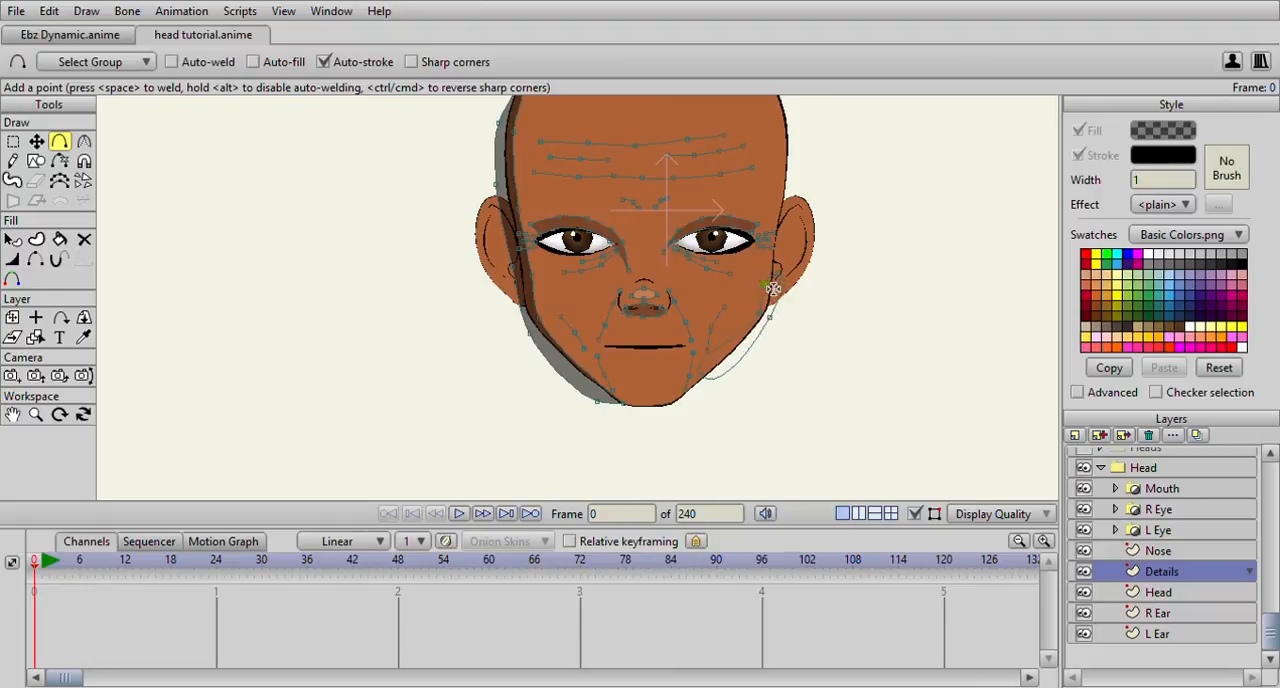
Fill the right jaw shape without a stroke and copy the light translucent style of the nose highlight onto it
click(1077, 130)
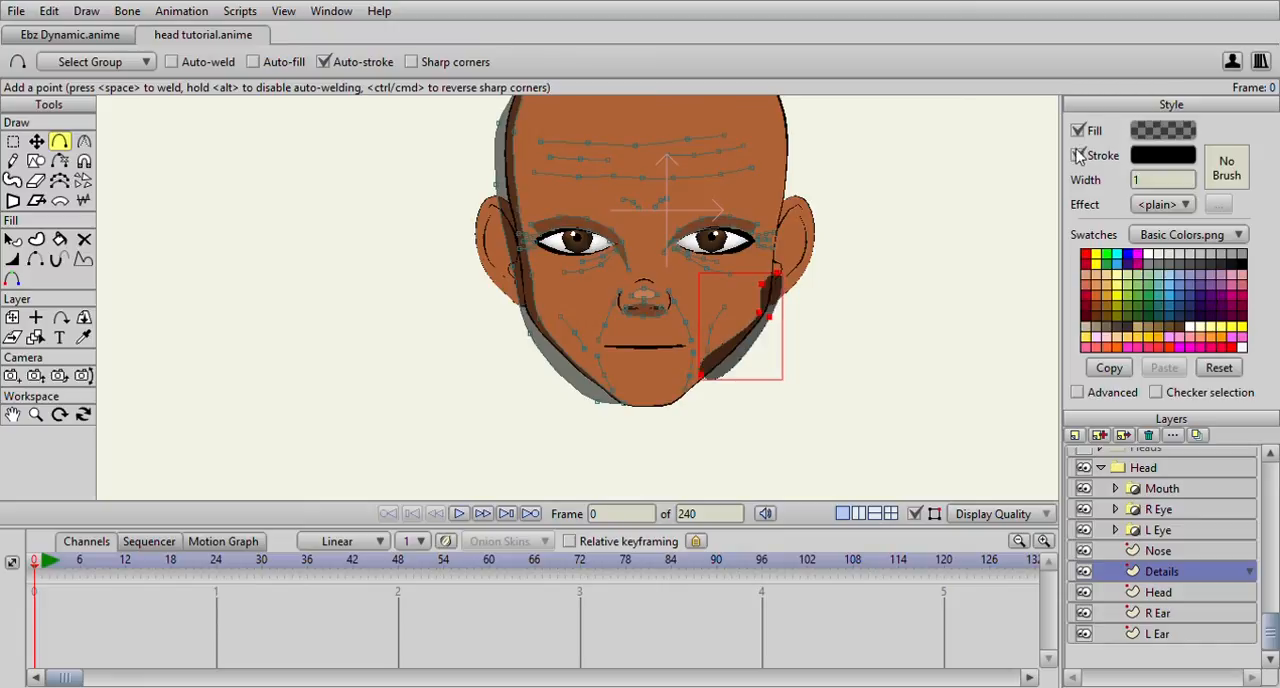
click(1077, 155)
click(83, 337)
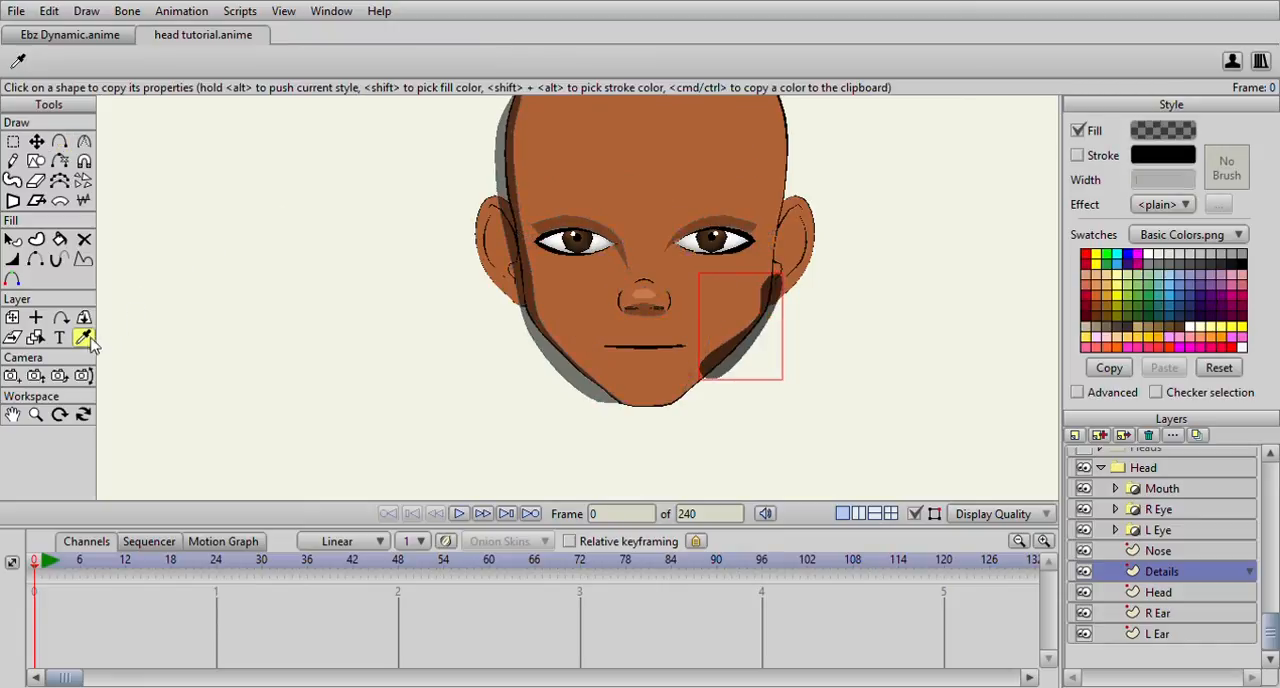
scroll(380, 298, up, 3)
click(731, 290)
scroll(580, 305, down, 3)
Sharpen the corner points of the right jaw highlight to zero curvature and adjust the curvature at its bend
click(13, 141)
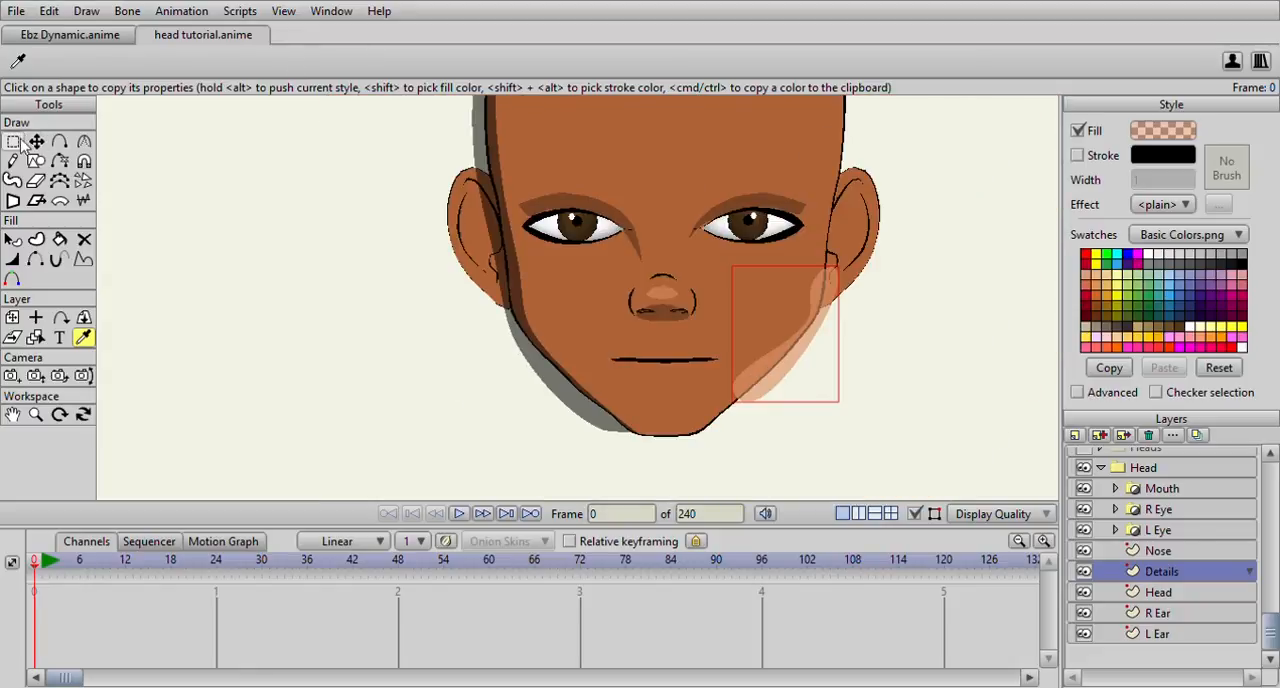
click(737, 400)
click(83, 141)
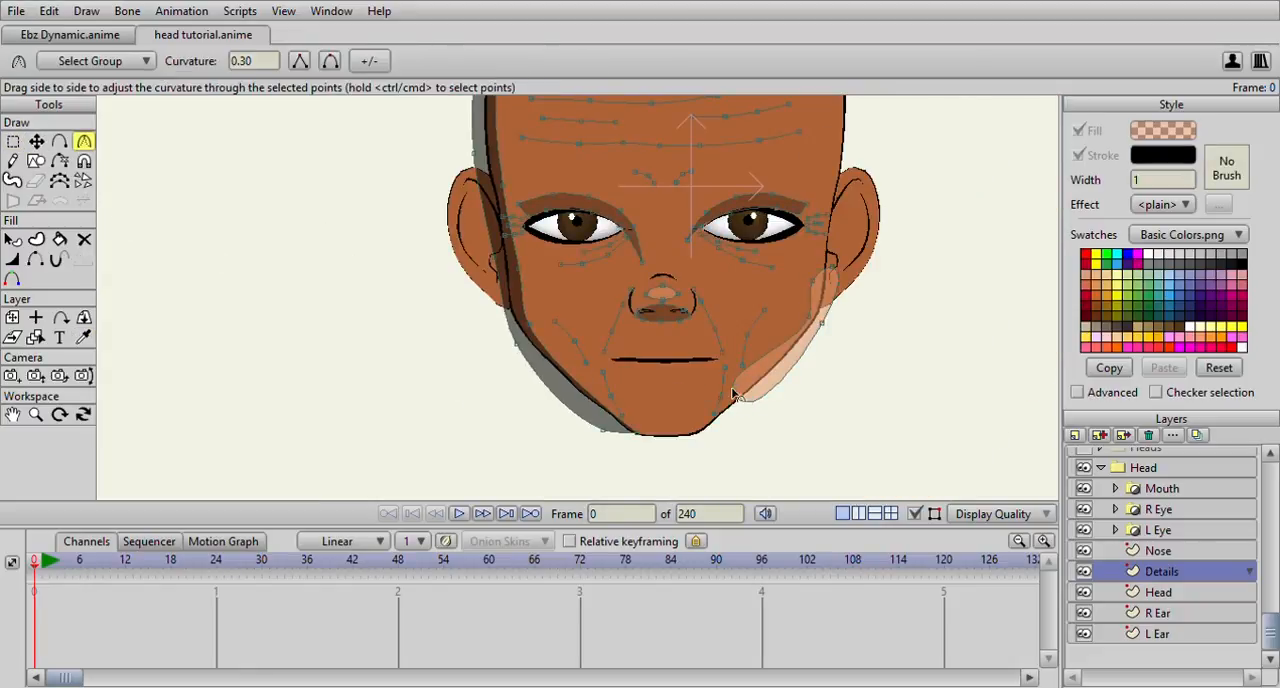
drag(731, 395, 443, 380)
drag(810, 281, 395, 389)
drag(838, 266, 535, 342)
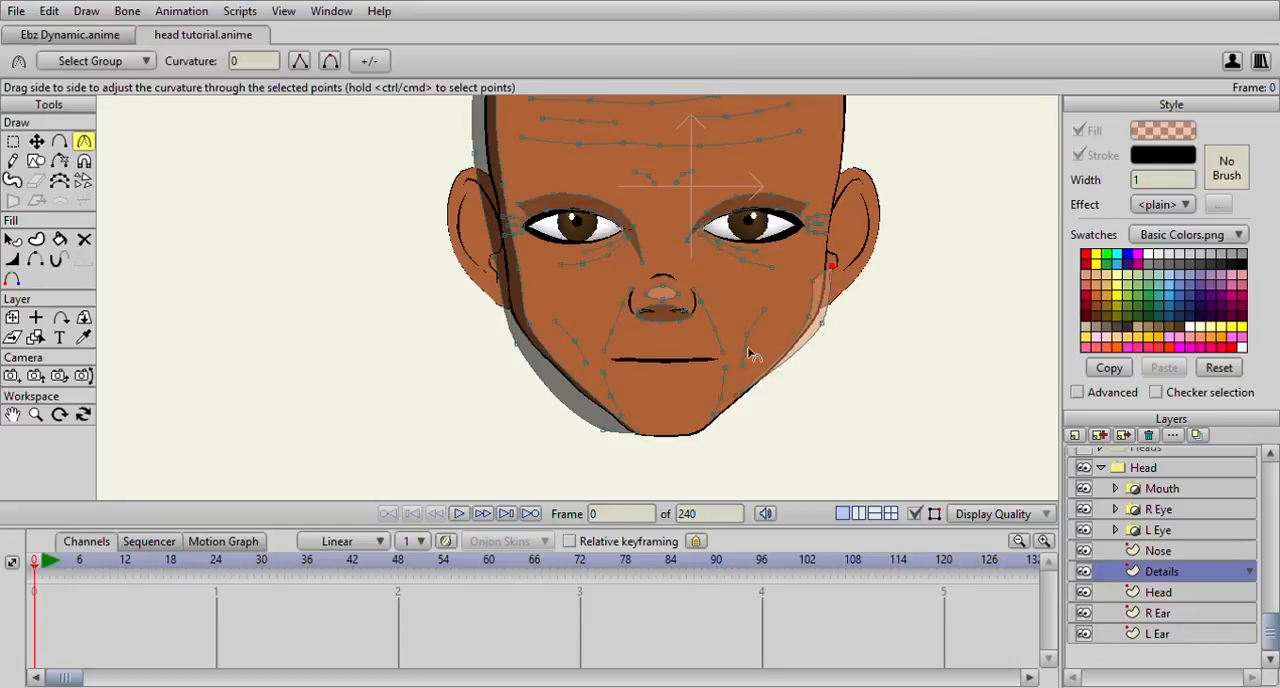
drag(826, 322, 491, 378)
drag(819, 321, 1066, 306)
Move the middle points of the right jaw highlight so it becomes a thin strip hugging the jawline
click(44, 143)
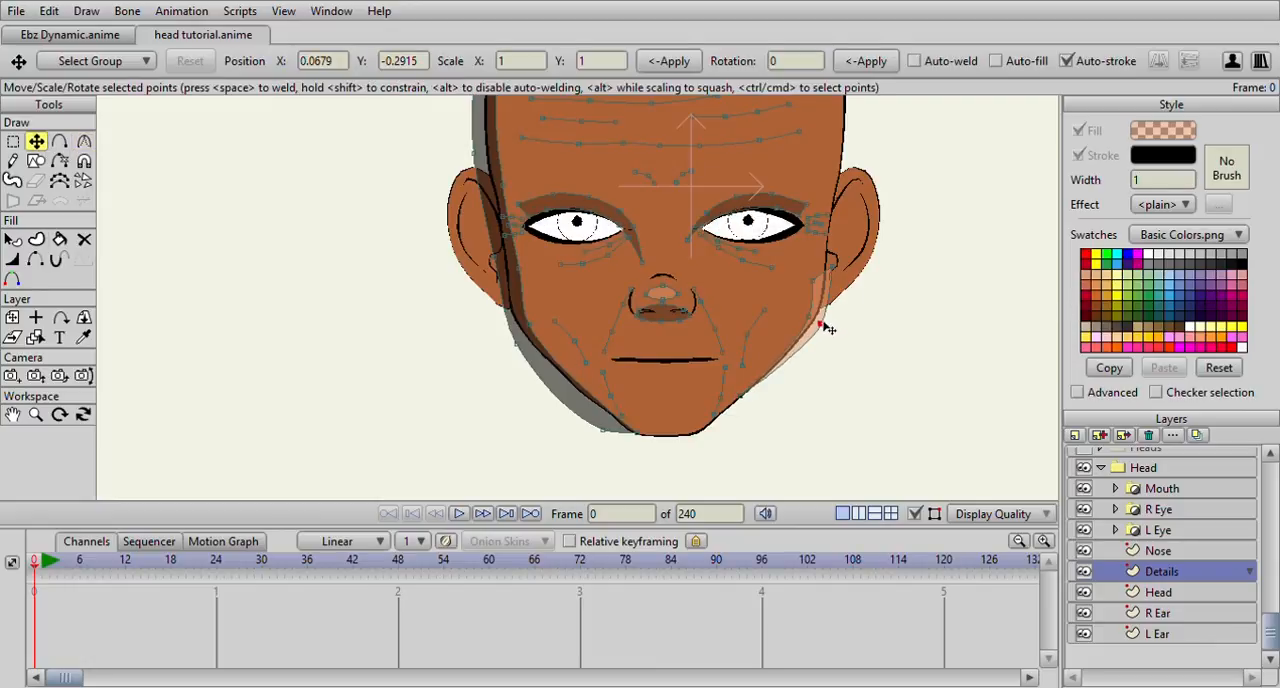
scroll(827, 329, down, 1)
scroll(822, 324, down, 2)
scroll(580, 171, up, 3)
drag(838, 273, 808, 323)
scroll(808, 323, down, 2)
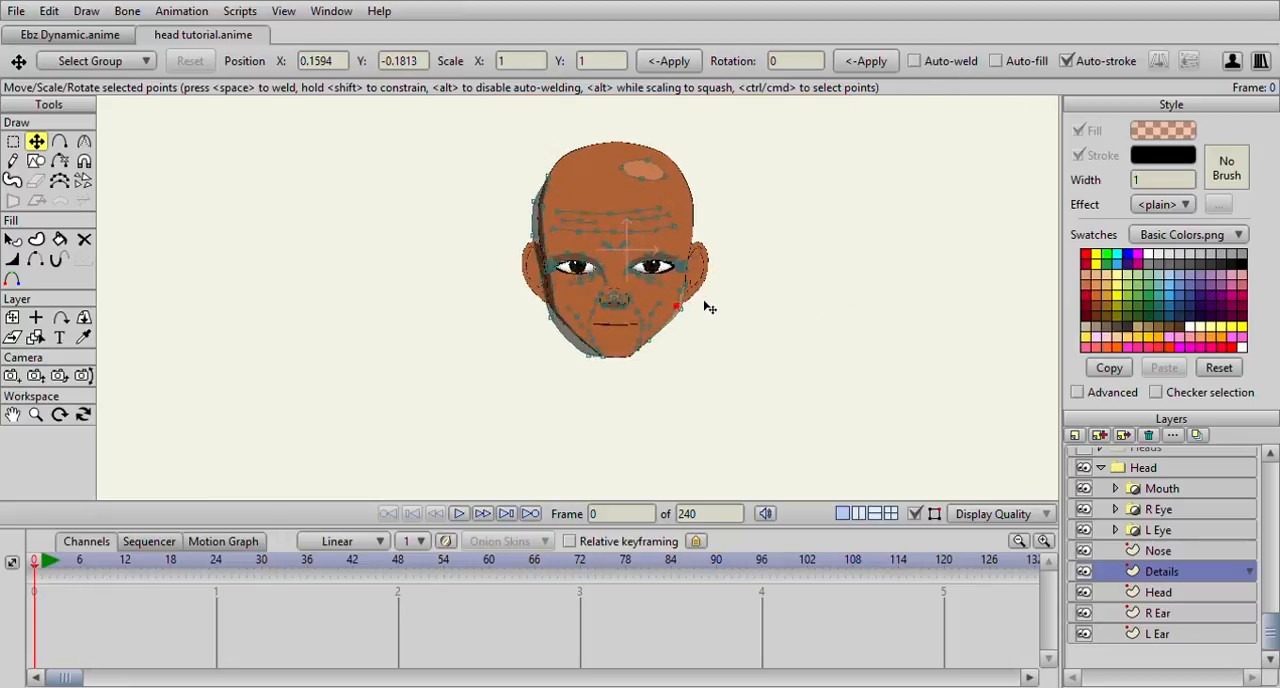
scroll(703, 300, up, 1)
scroll(622, 287, up, 1)
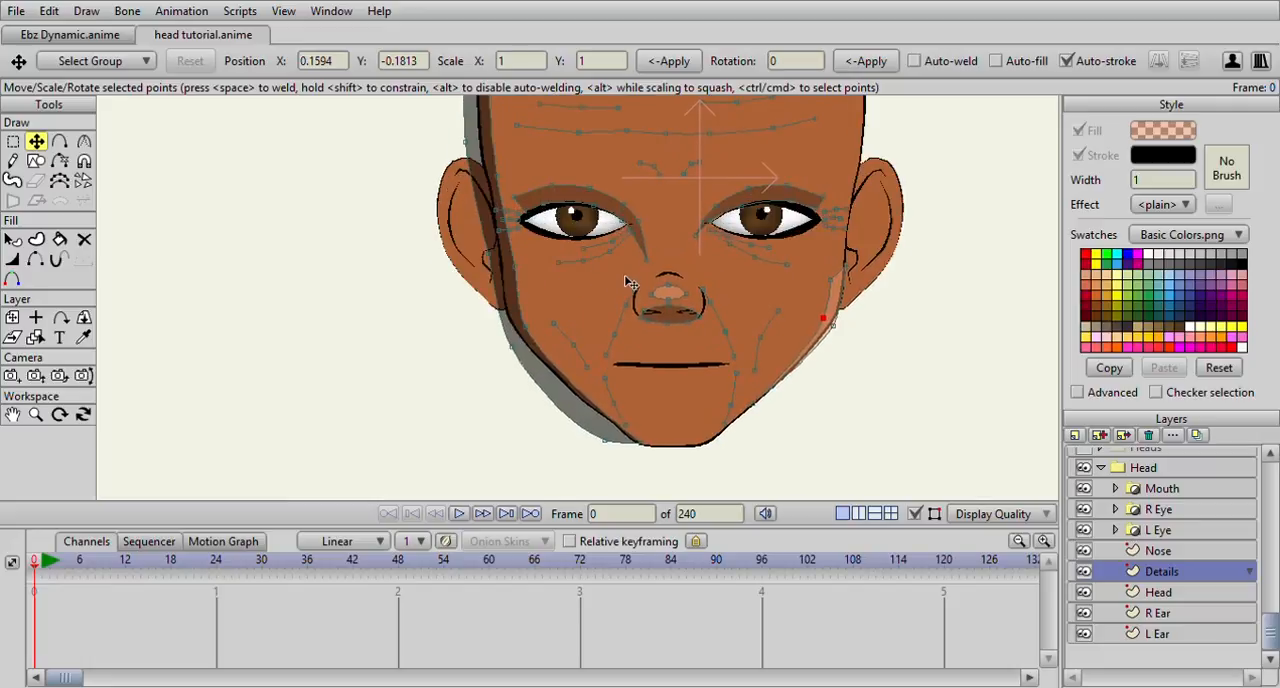
drag(625, 277, 601, 295)
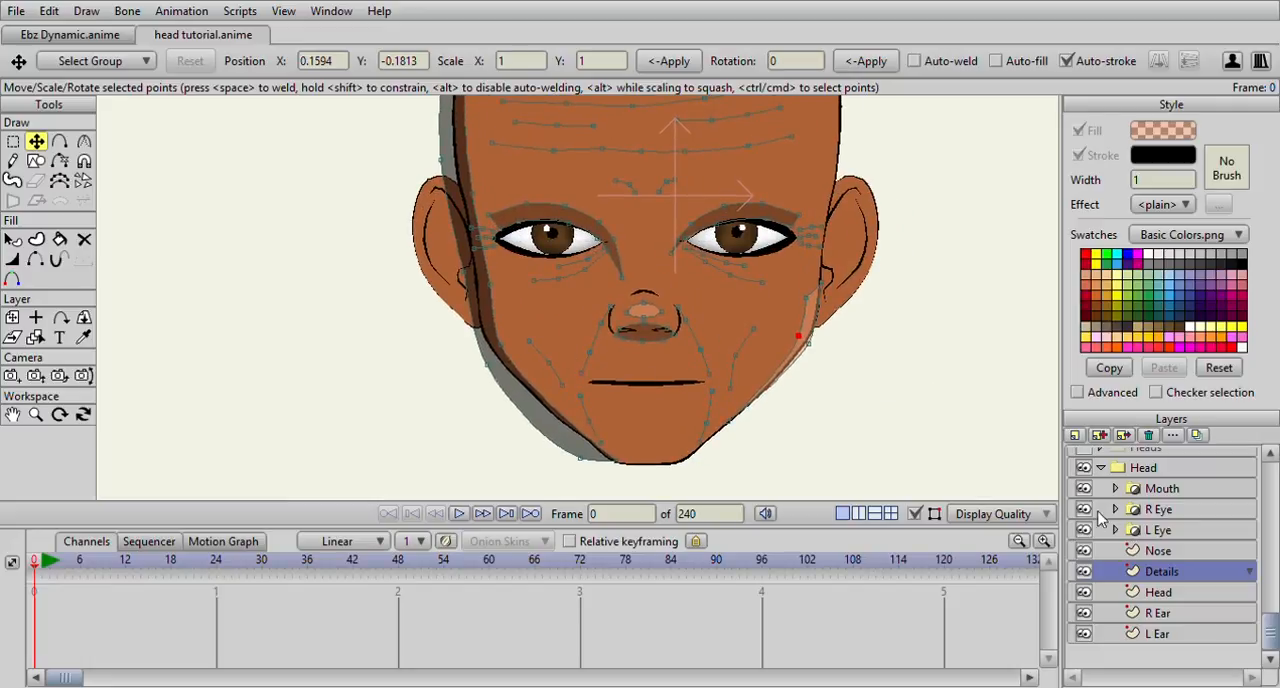
Add a new vector layer above the Mouth group and name it Eye Brows
scroll(1120, 527, up, 1)
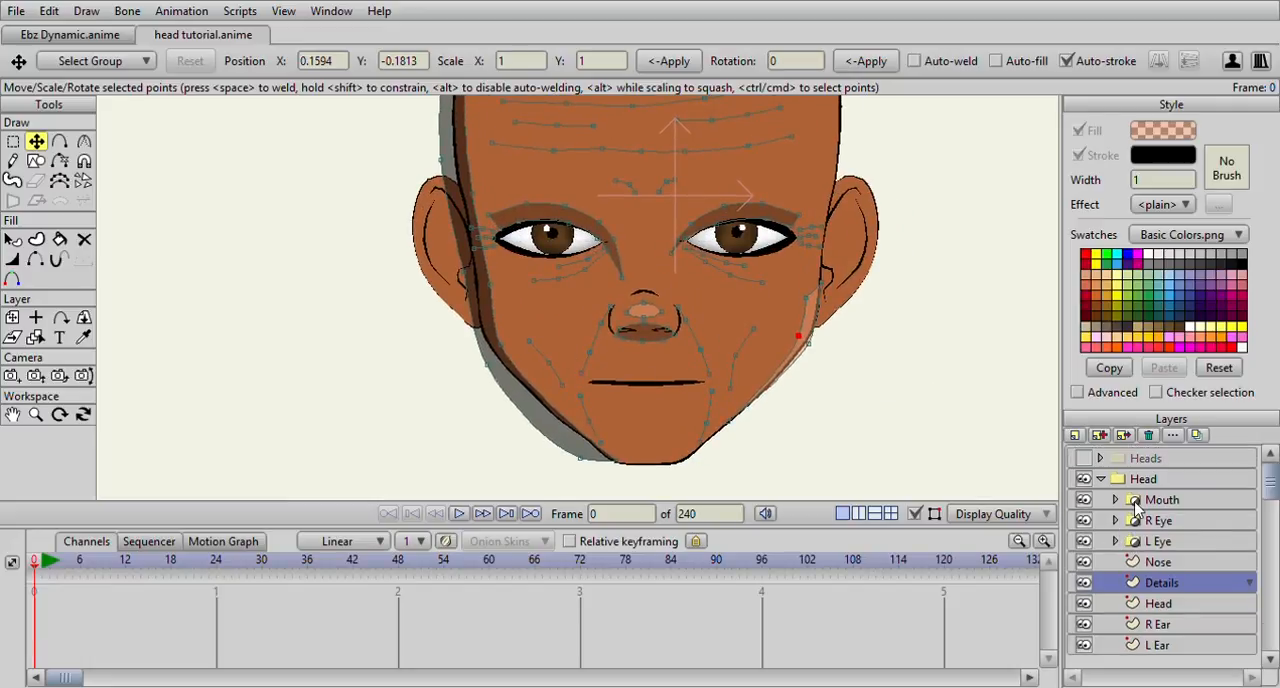
click(1136, 502)
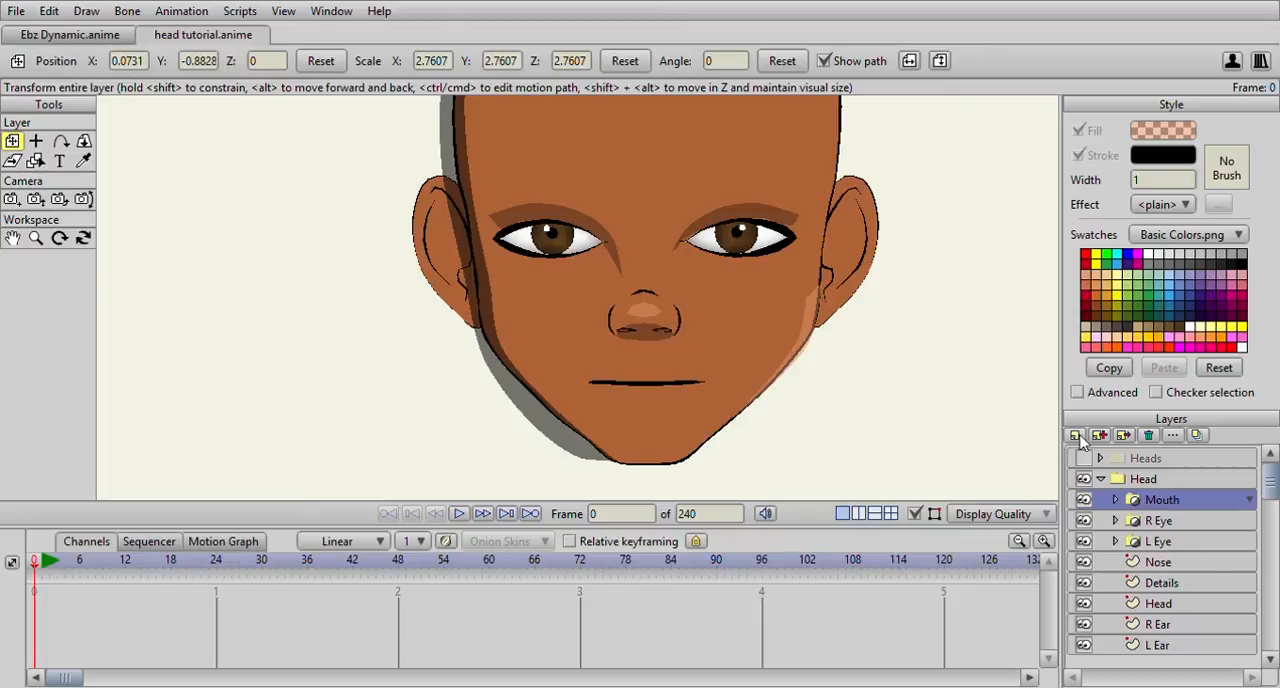
click(1096, 456)
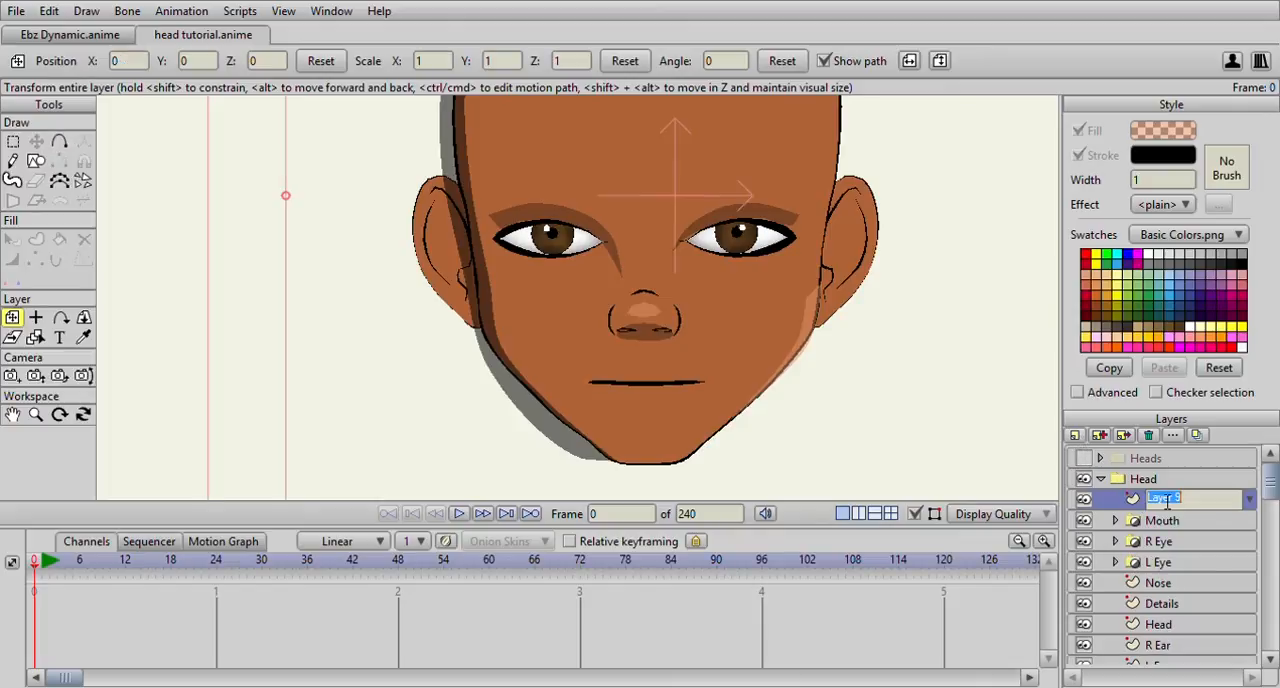
text(Eye Brows)
key(Return)
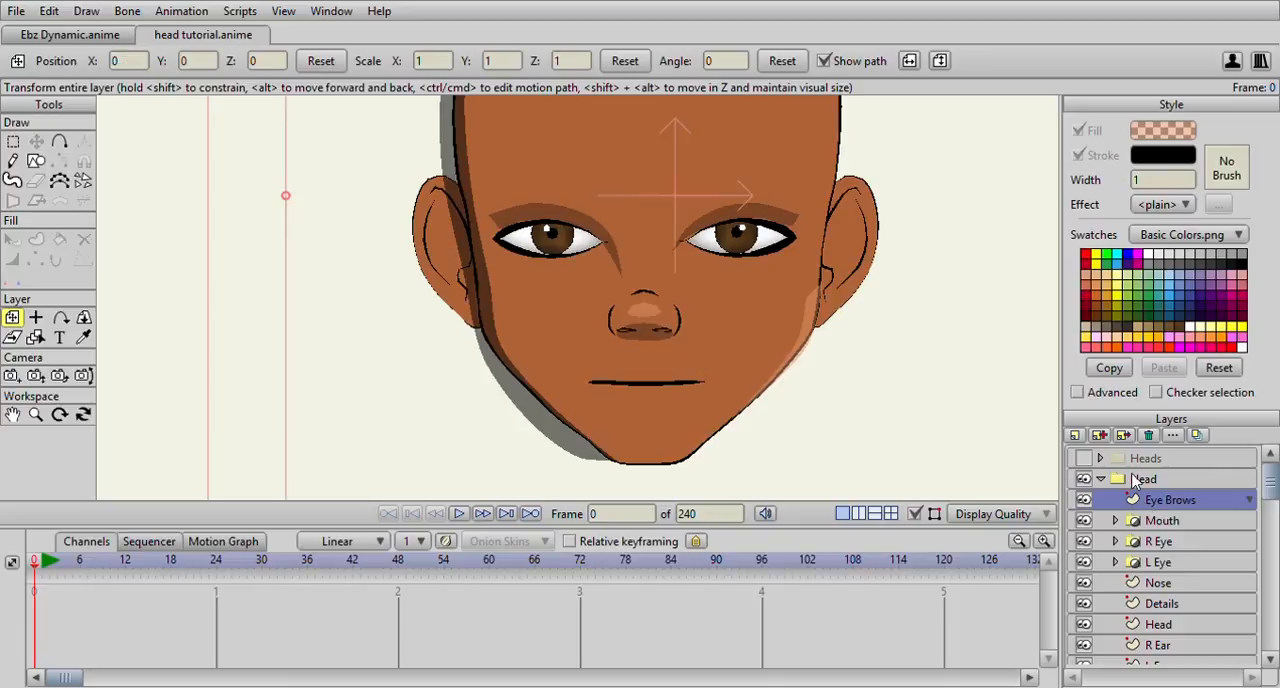
Show the Heads reference group and trace the left eyebrow's outline point by point, ending in a small flick at its inner end
click(1084, 459)
click(61, 140)
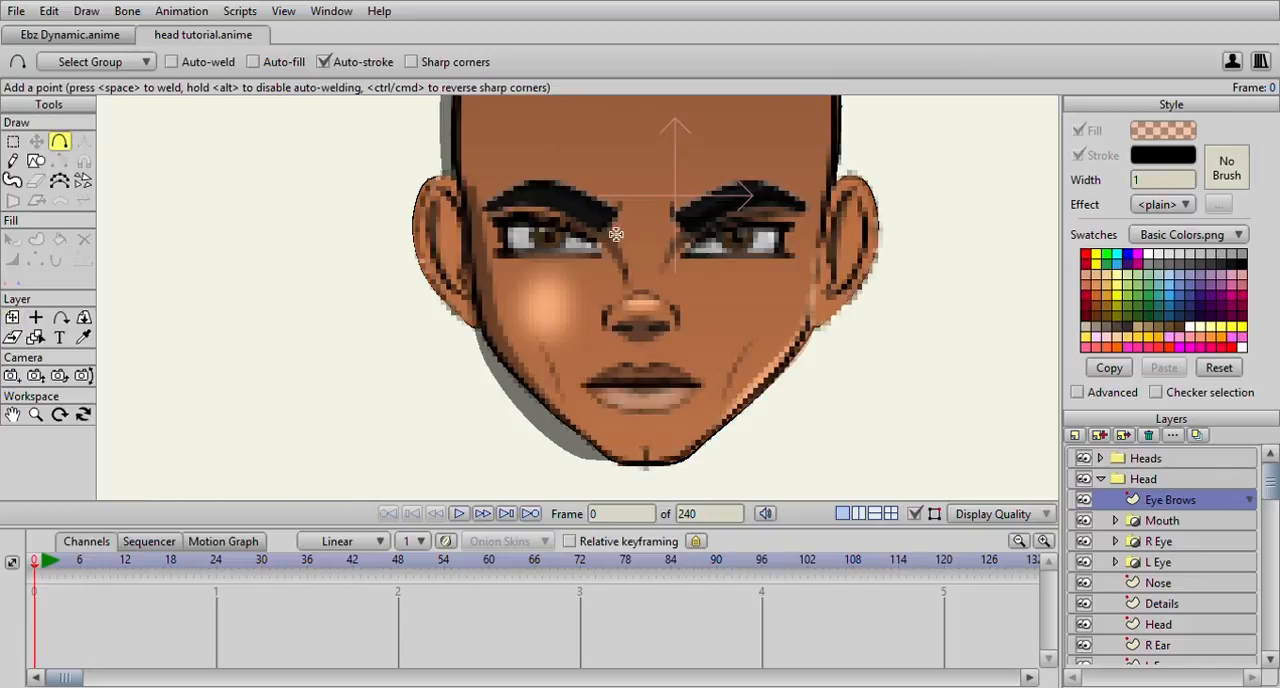
scroll(698, 250, up, 5)
drag(695, 246, 484, 229)
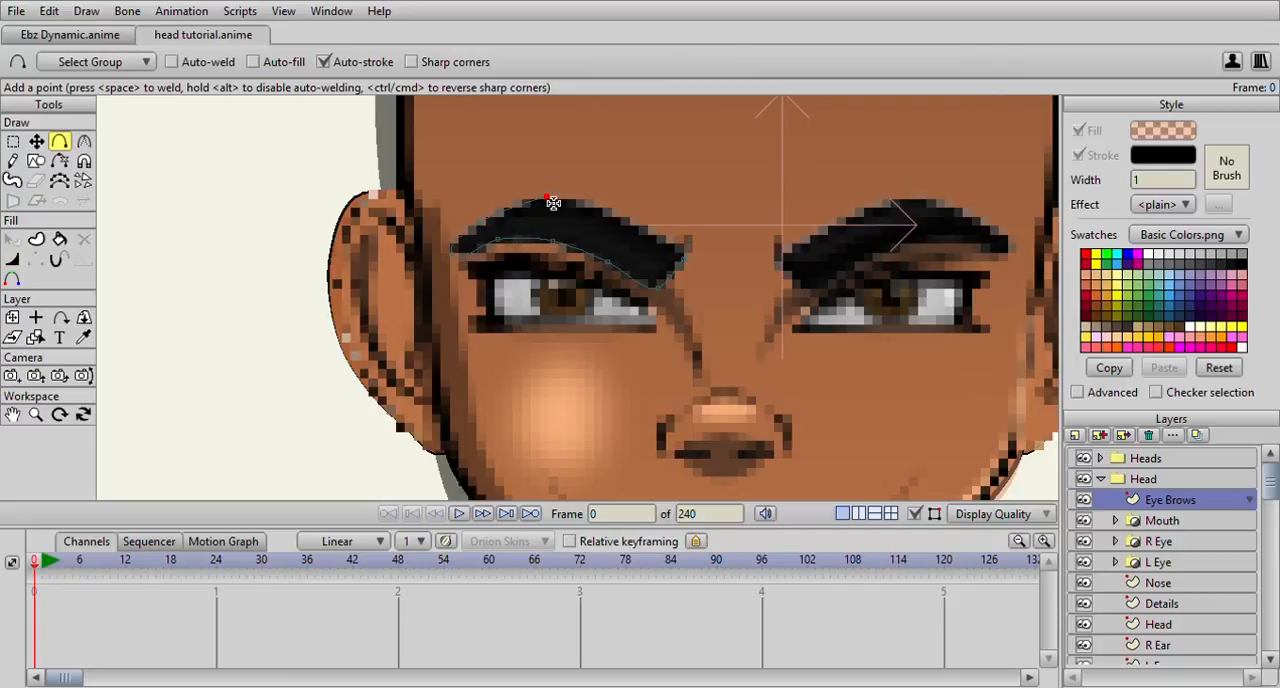
click(622, 215)
click(682, 254)
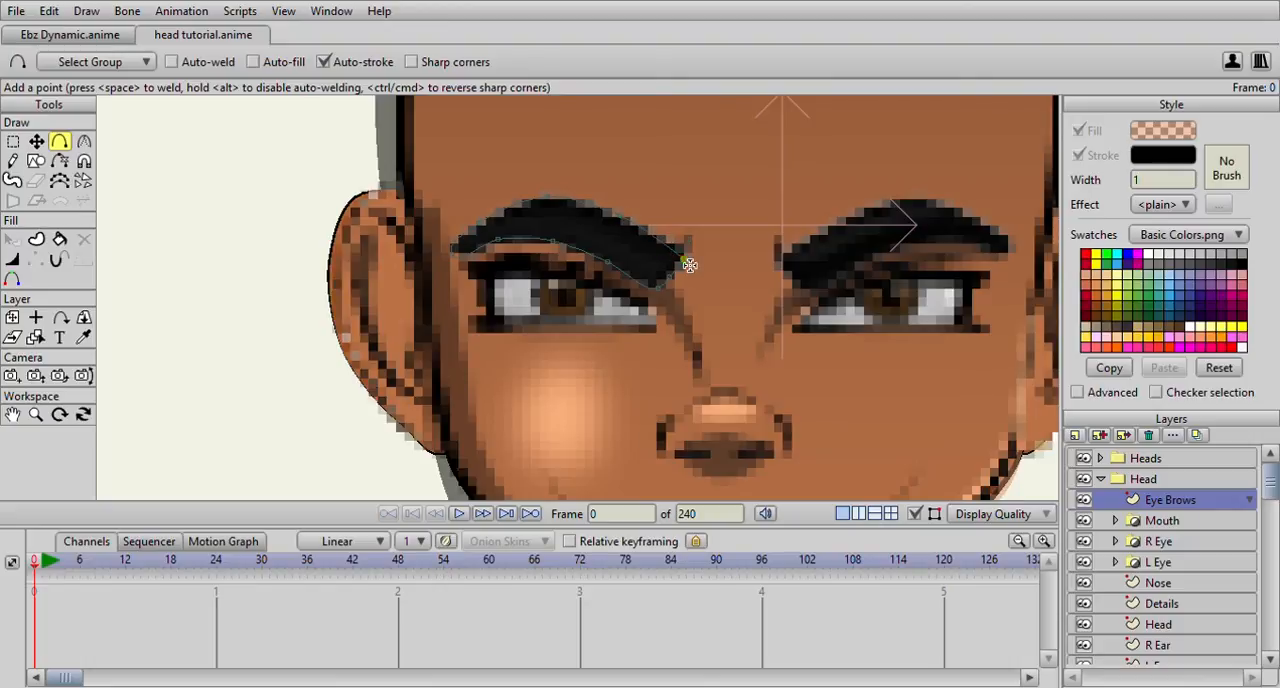
Fill the left eyebrow shape with near-black, give it a black stroke, and hide the Heads reference group
key(ctrl+a)
click(1079, 131)
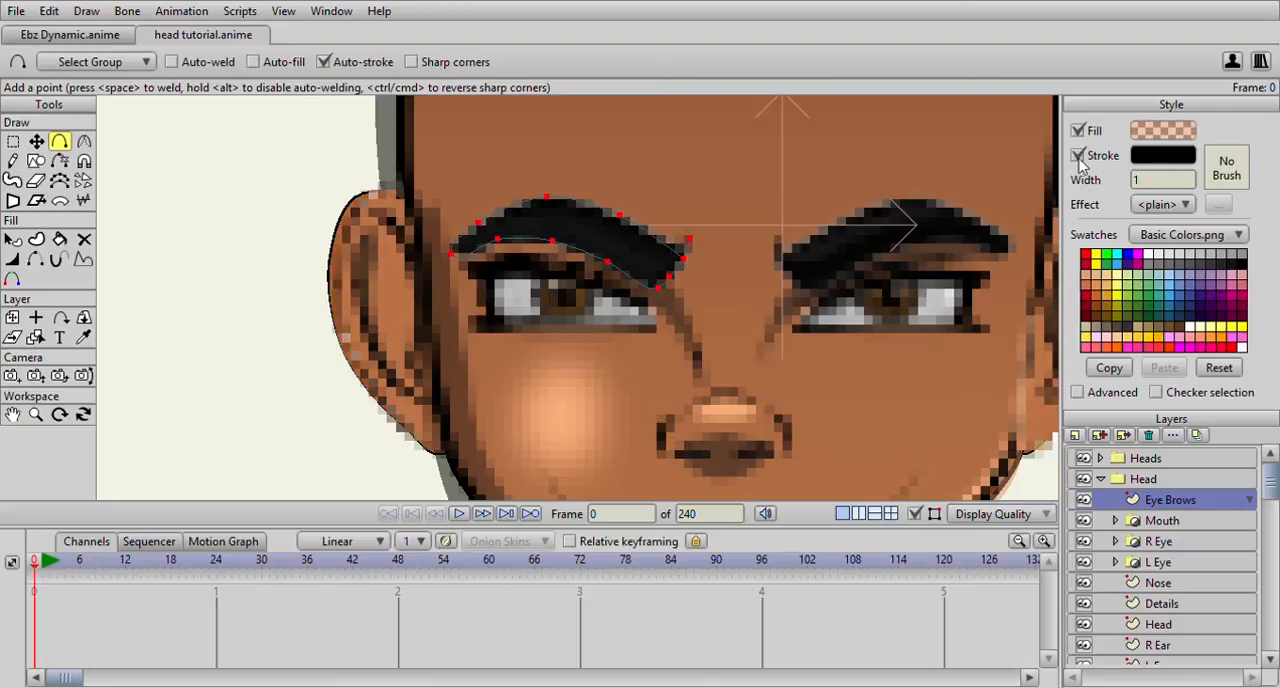
click(1079, 156)
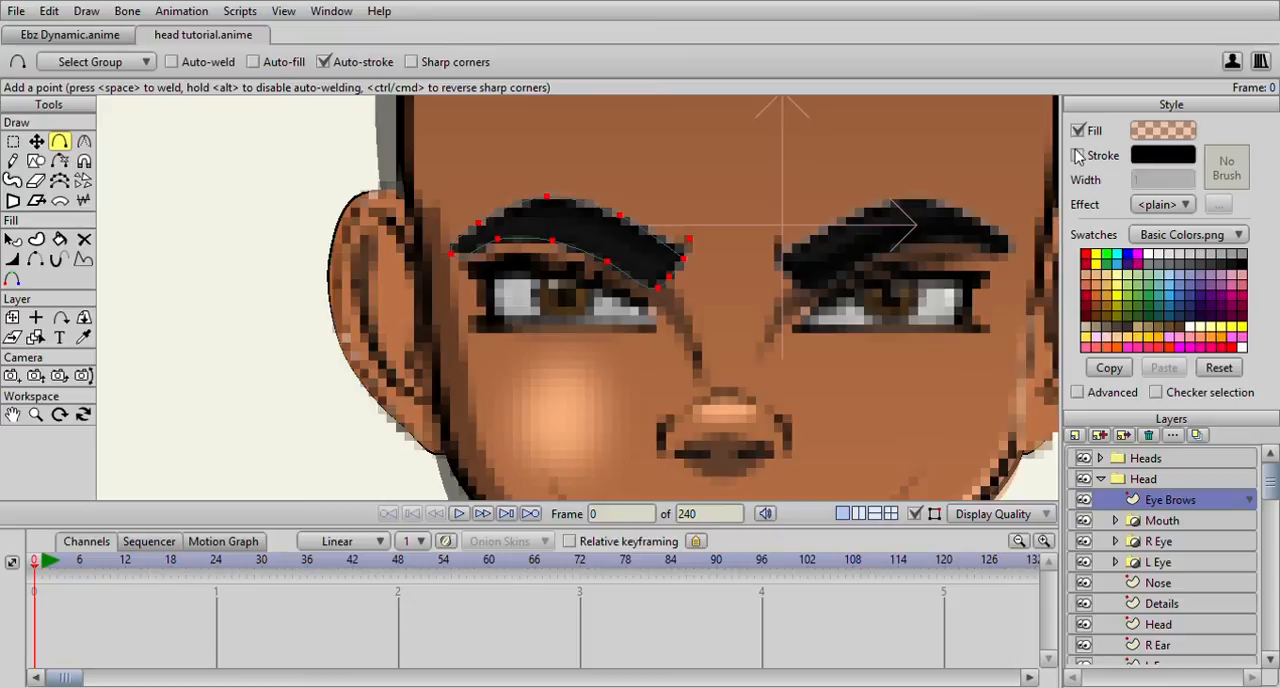
click(1243, 270)
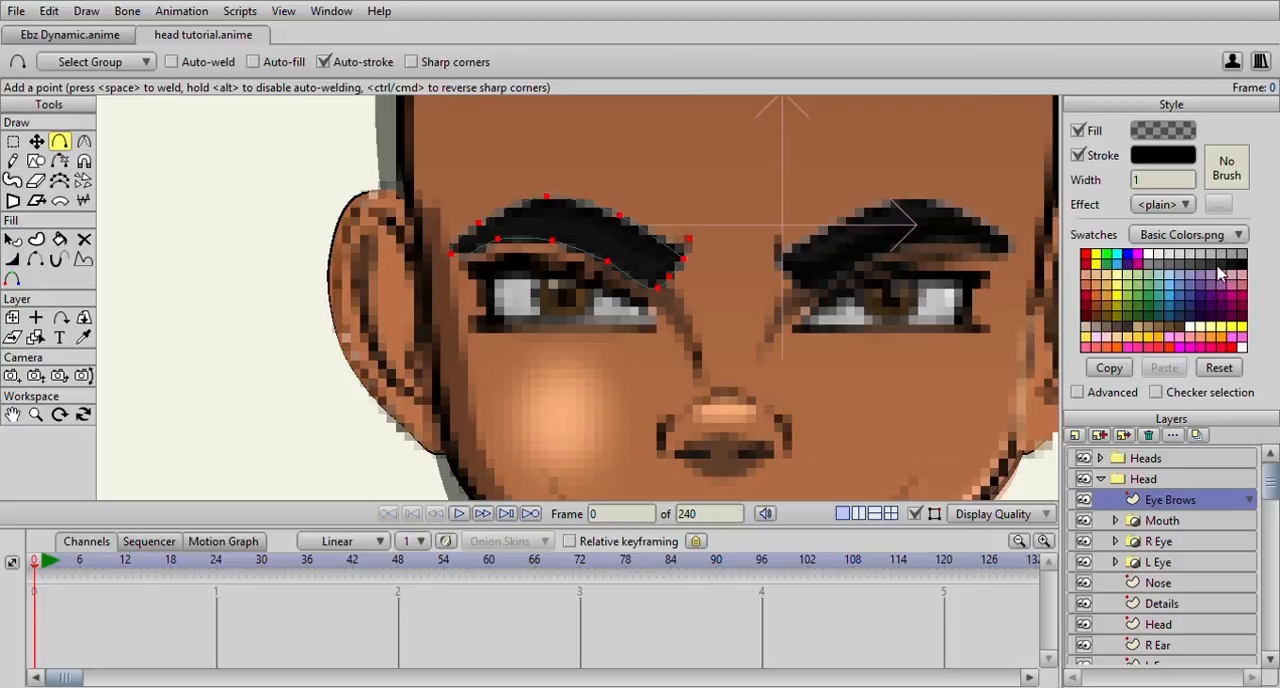
click(1146, 137)
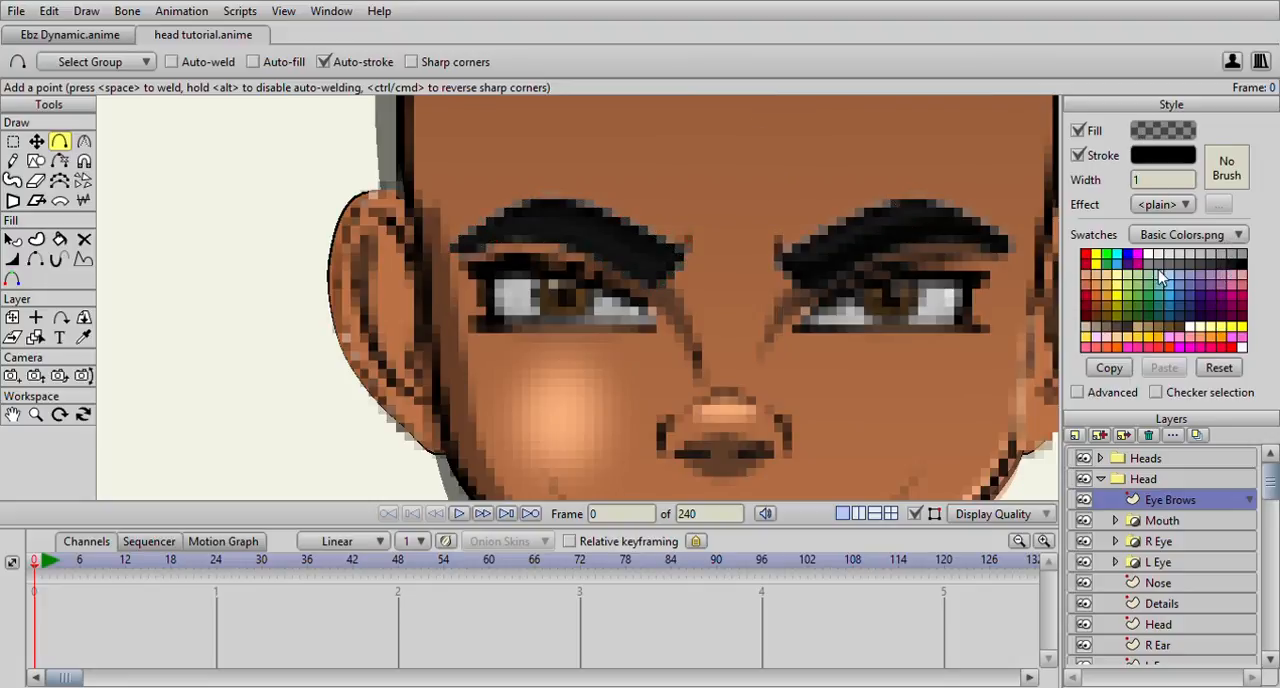
click(1186, 338)
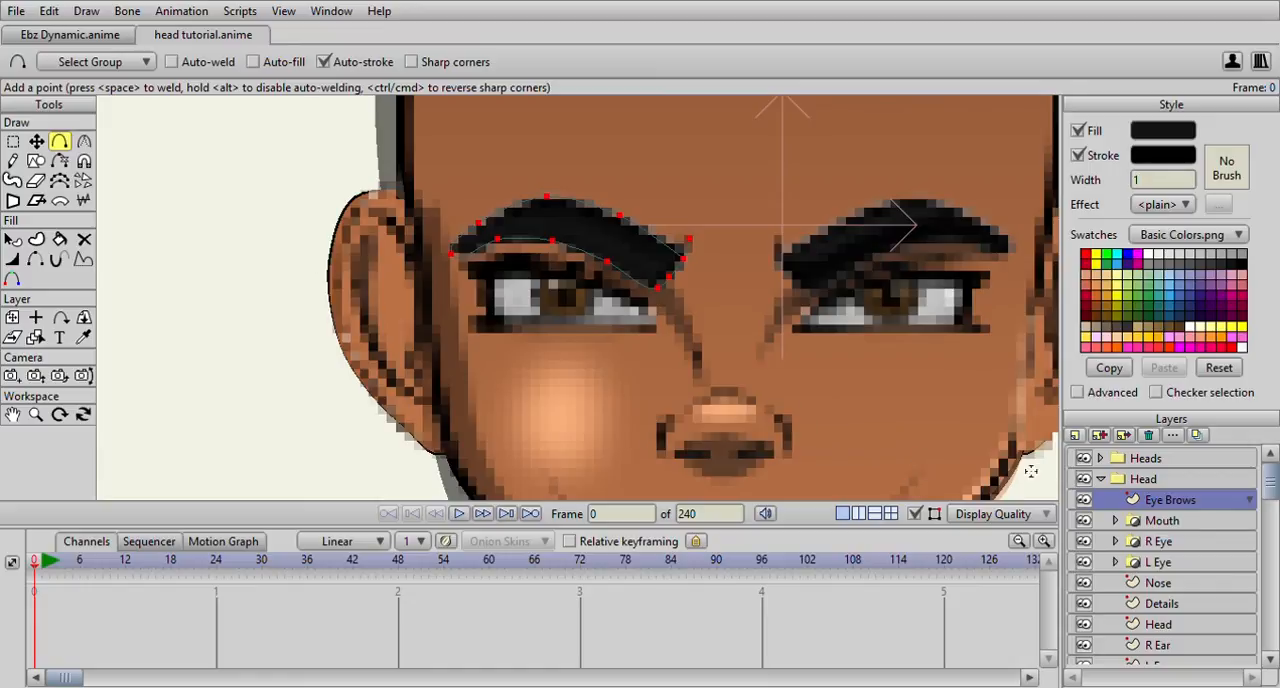
click(1083, 459)
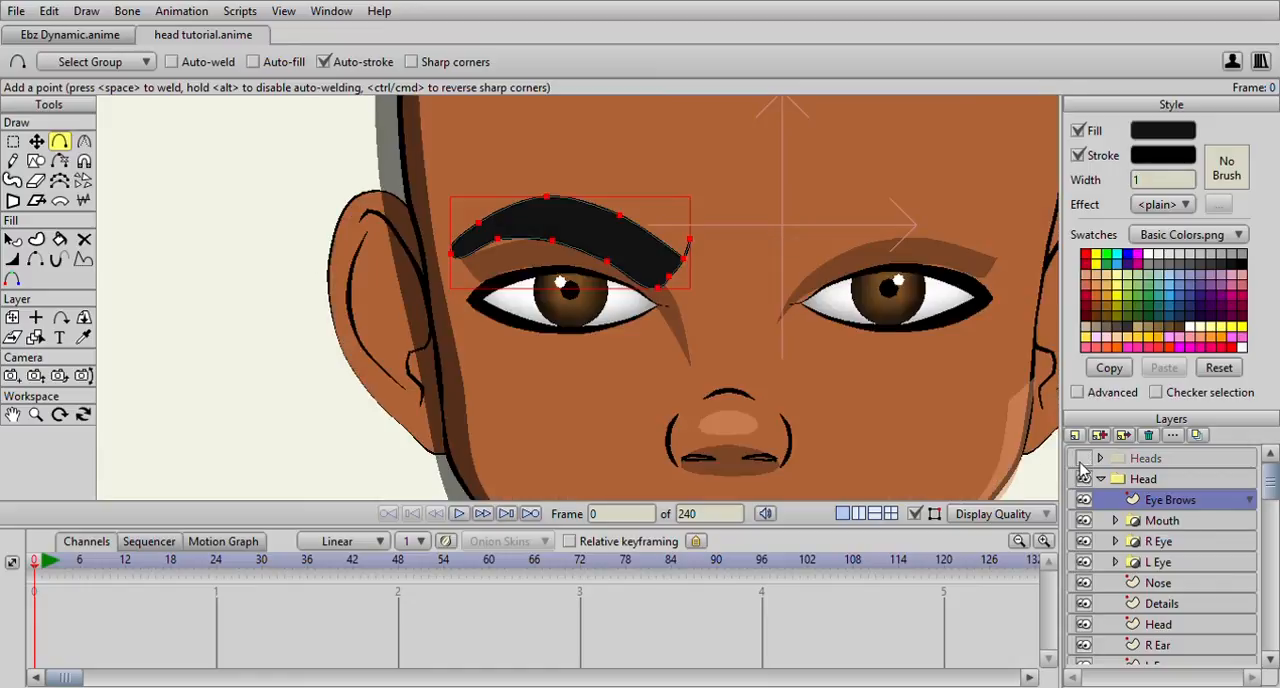
Nudge the lower inner corner of the left eyebrow and sharpen the curvature at its outer tip into a peak
click(36, 141)
scroll(692, 298, up, 3)
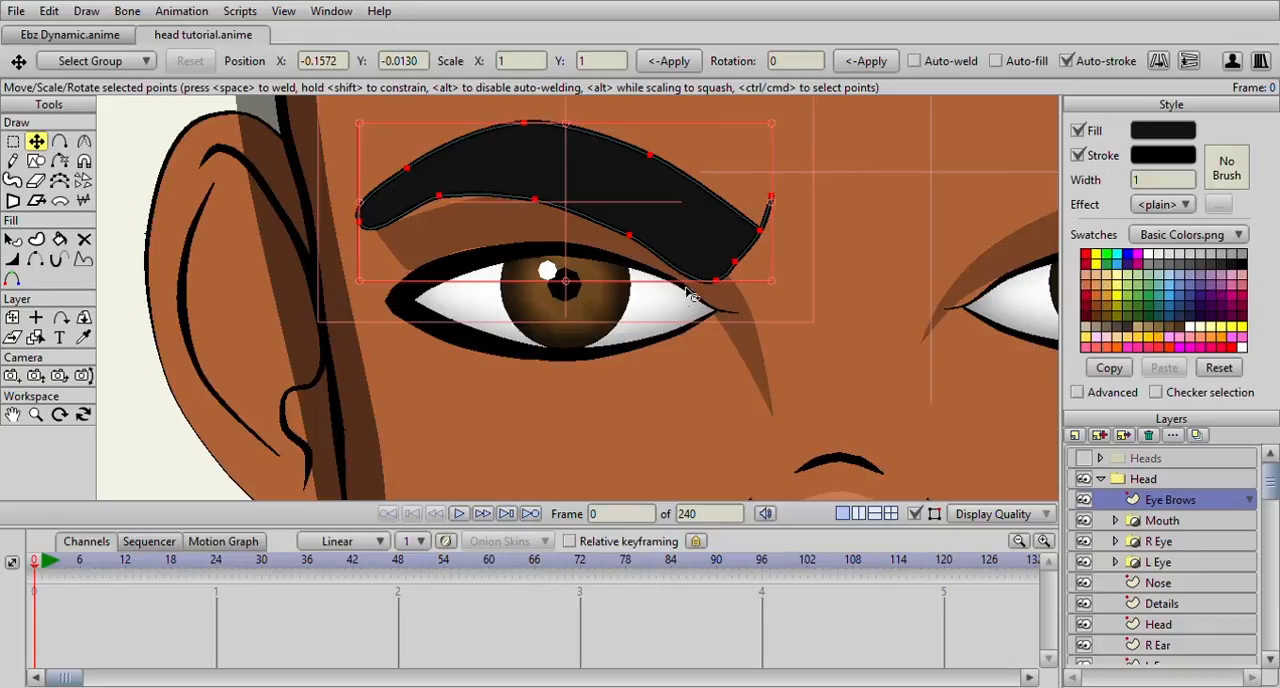
click(715, 283)
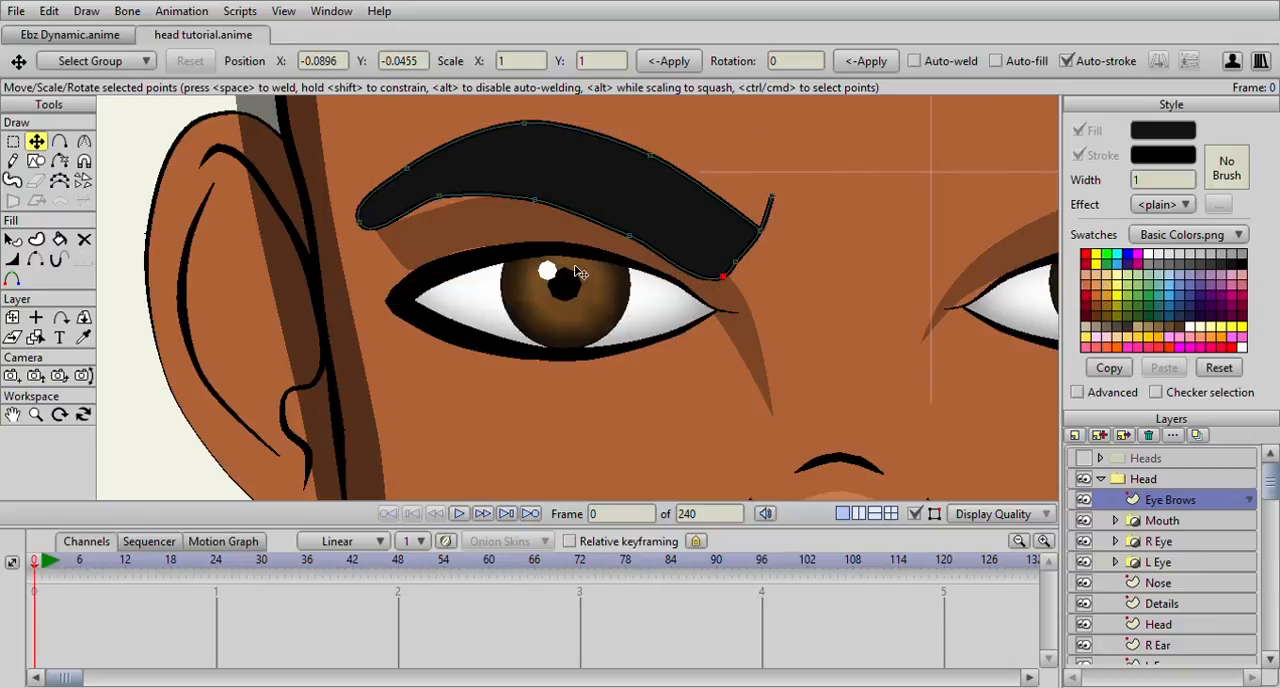
click(13, 141)
click(359, 221)
key(c)
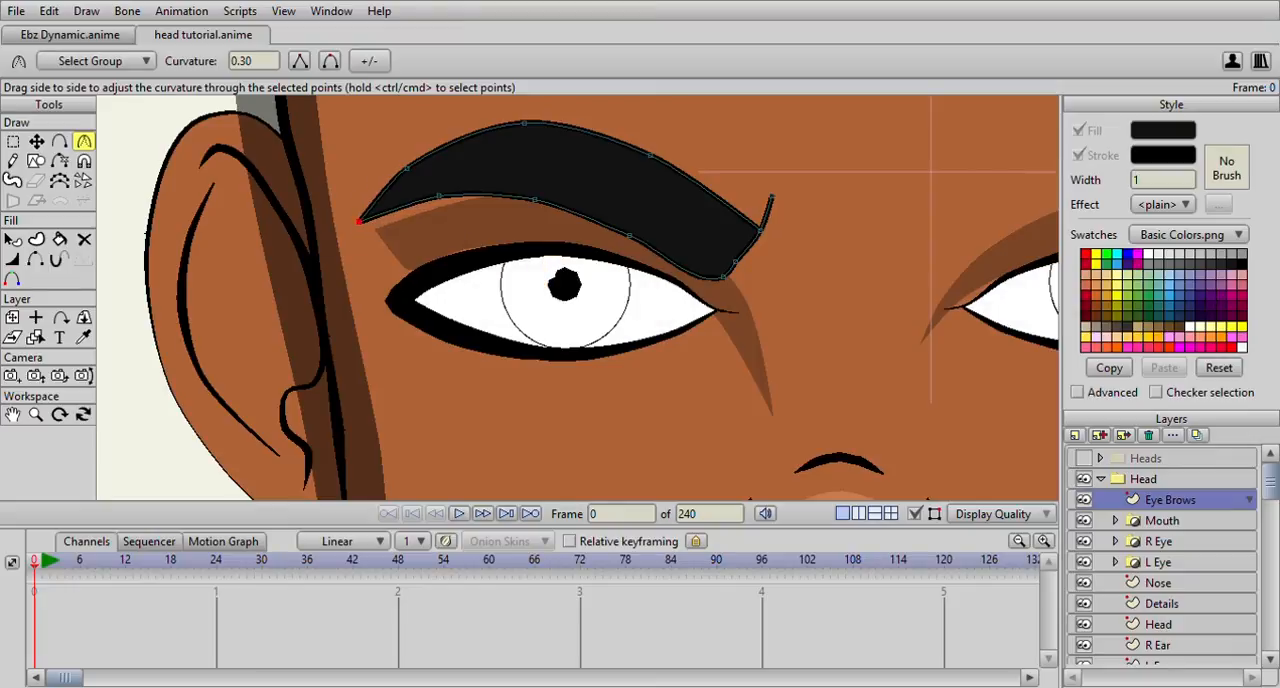
Move the top, outer-tip and lower-edge points of the left eyebrow to smooth and slim its outline
click(36, 141)
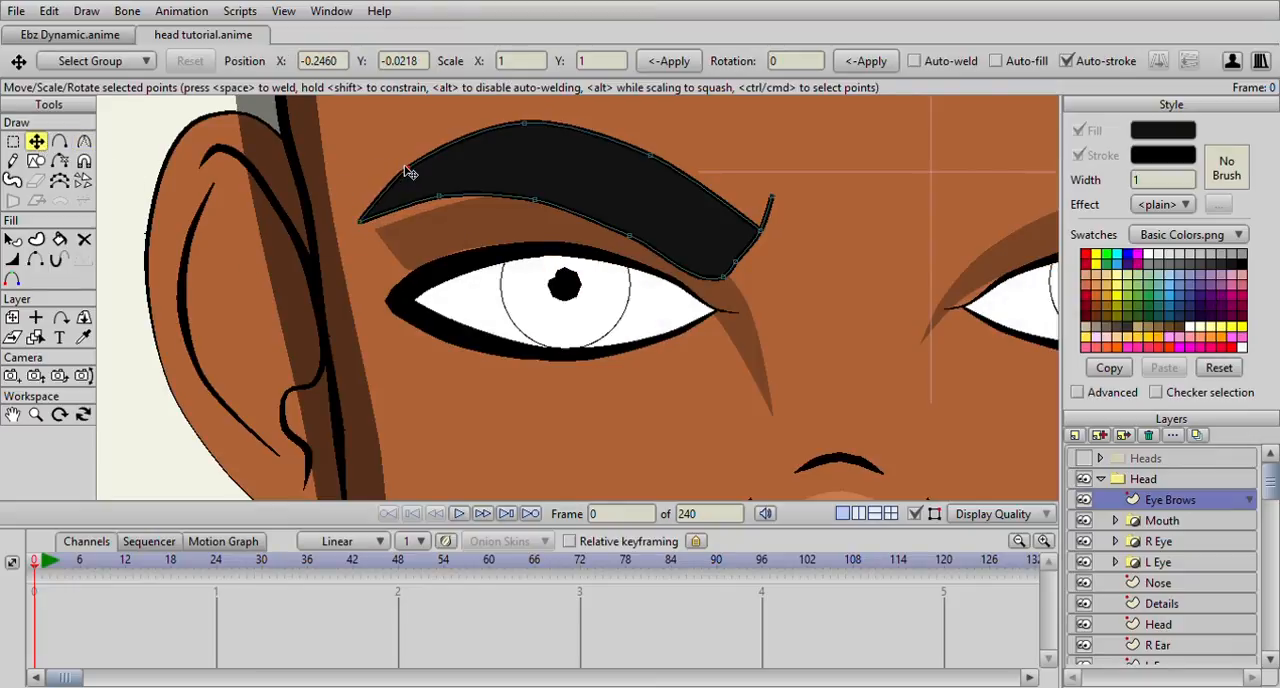
click(529, 130)
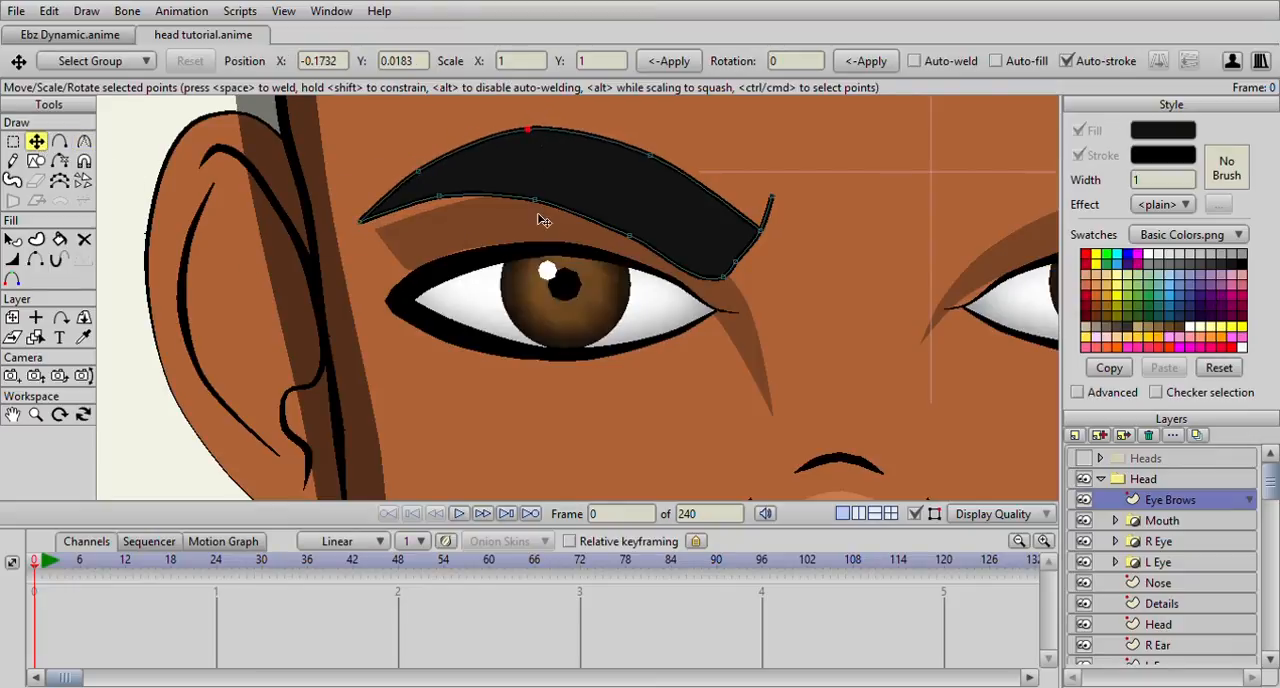
drag(360, 221, 360, 231)
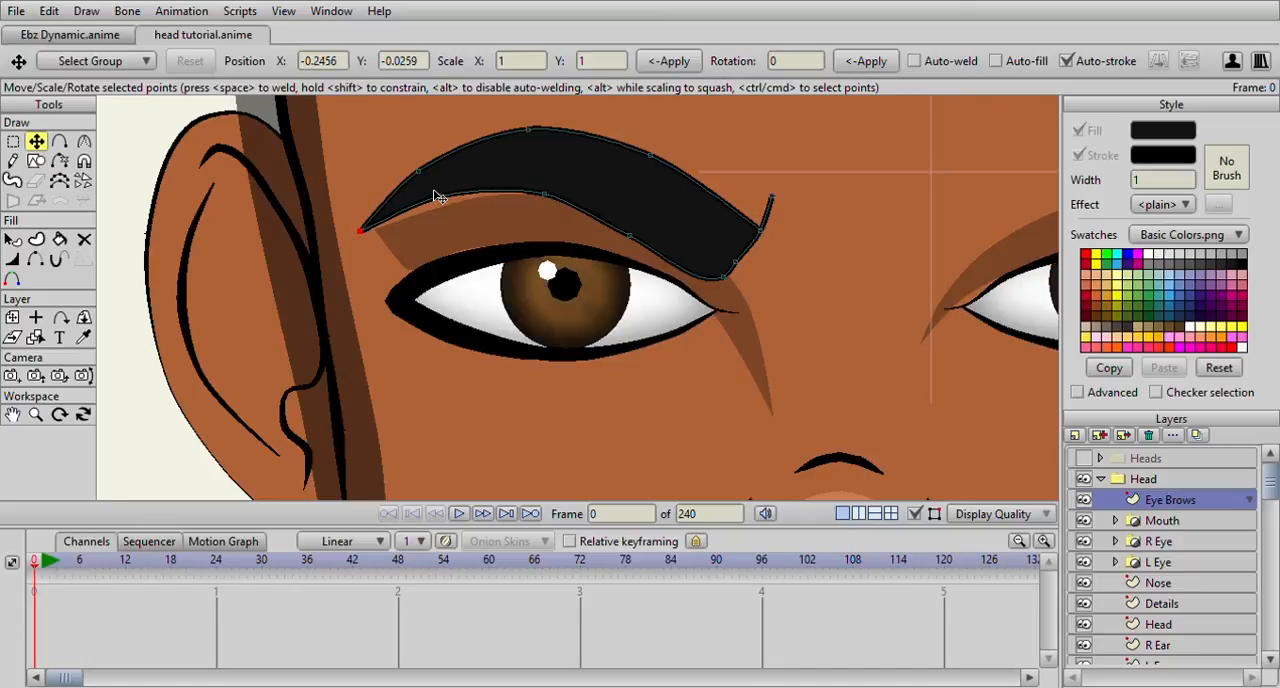
click(645, 232)
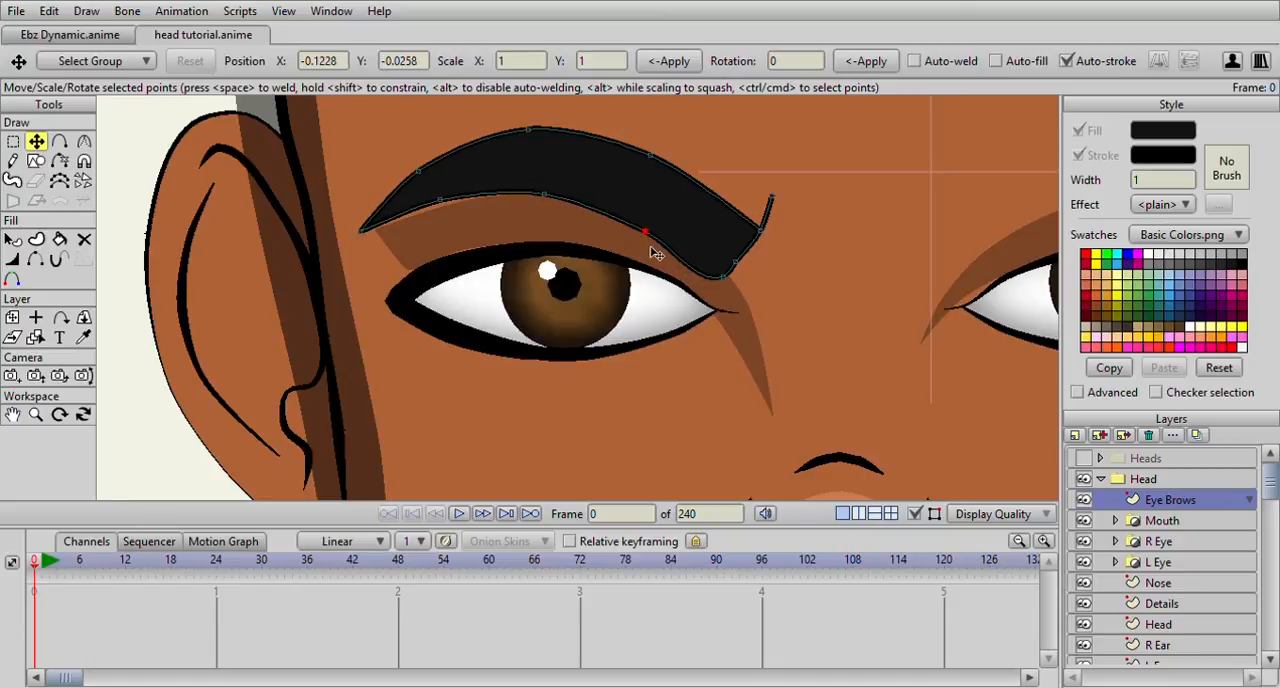
click(722, 274)
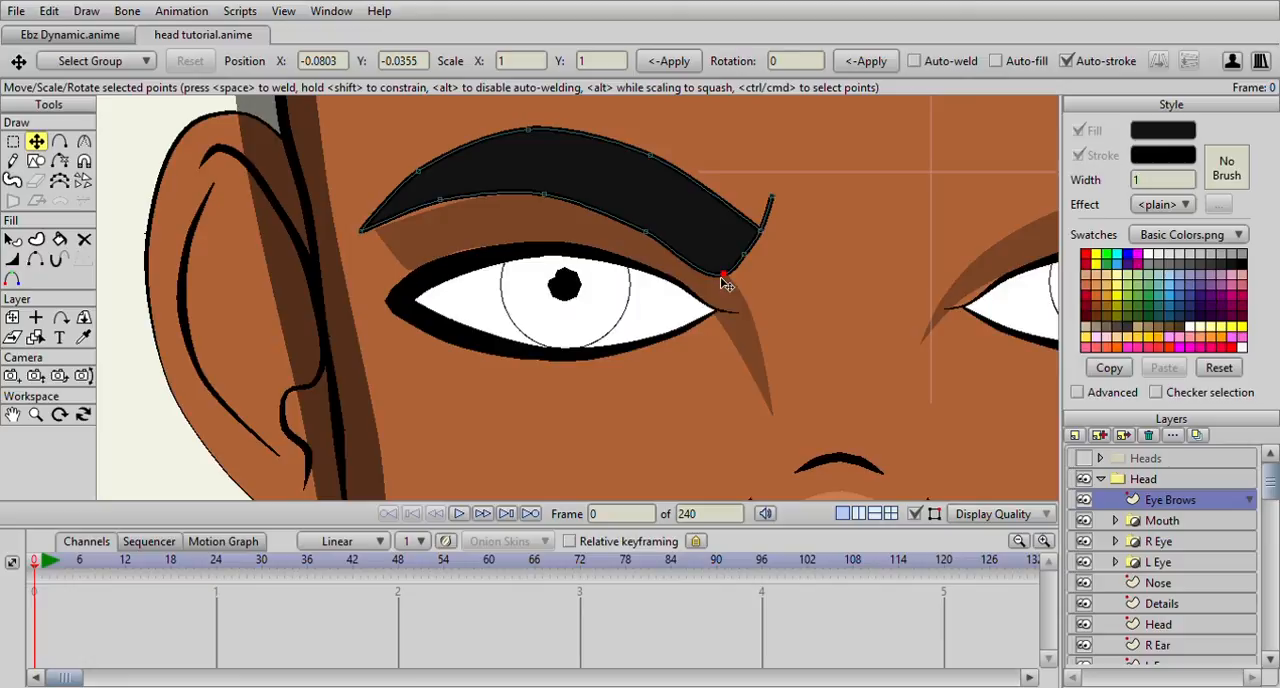
Sharpen the curvature at the left eyebrow's lower inner corner into a hard point
click(84, 141)
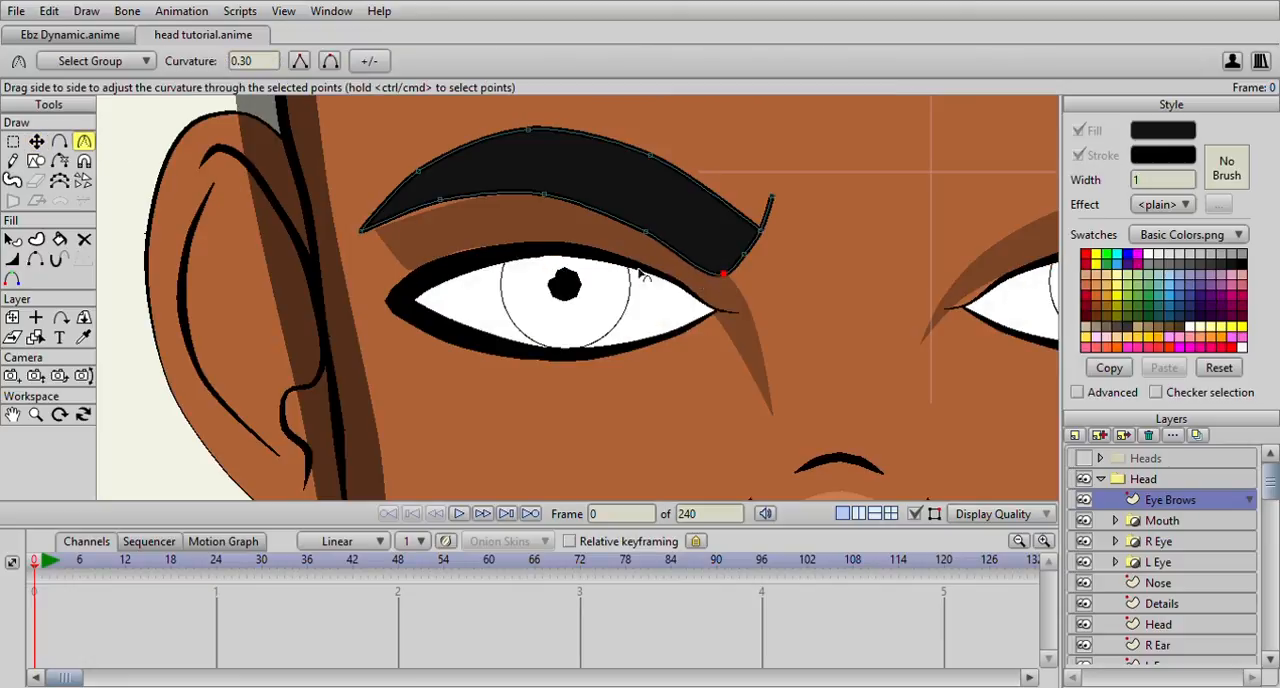
drag(330, 229, 315, 227)
click(417, 172)
Taper the line width at the tip of the eyebrow's inner flick and widen the point at its base to 164 percent
click(12, 141)
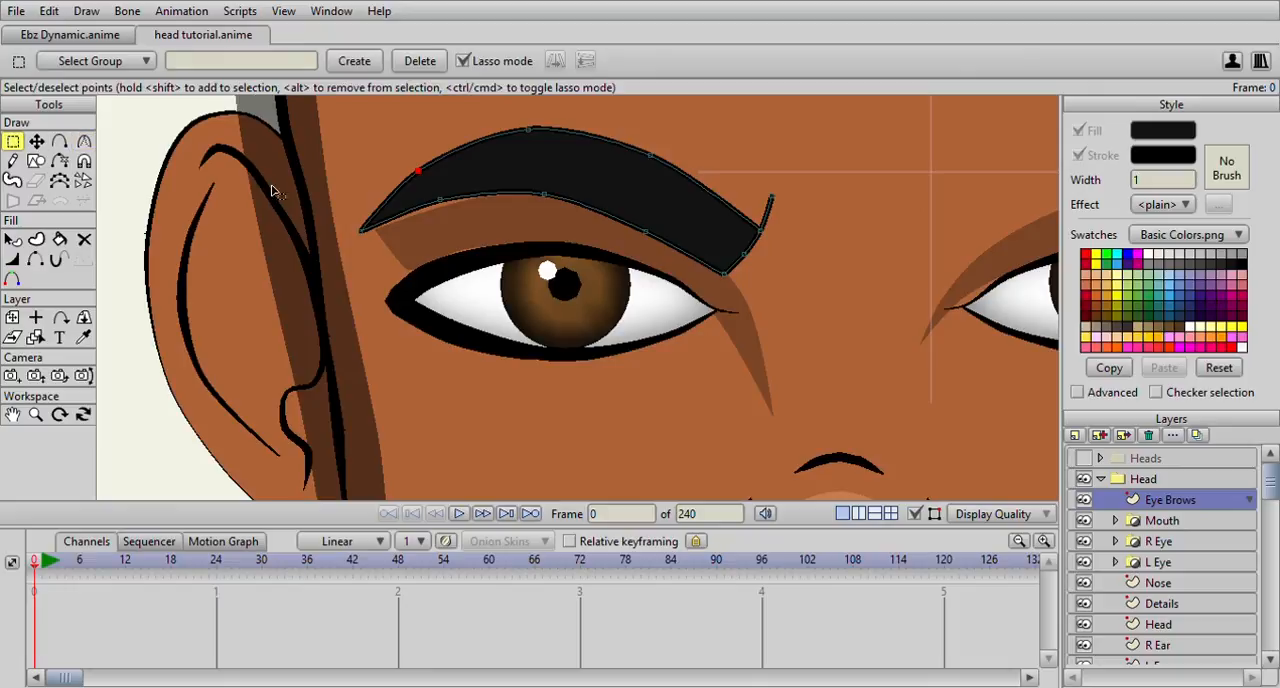
scroll(280, 267, down, 1)
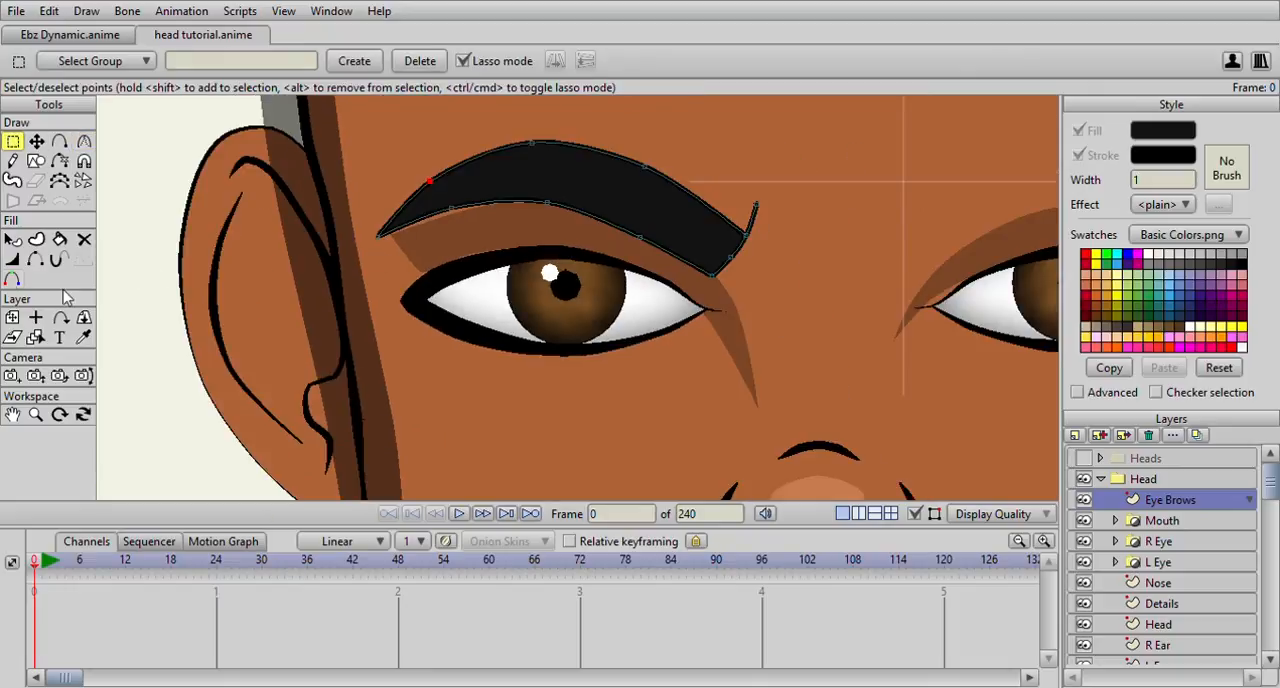
click(12, 259)
click(12, 141)
click(757, 206)
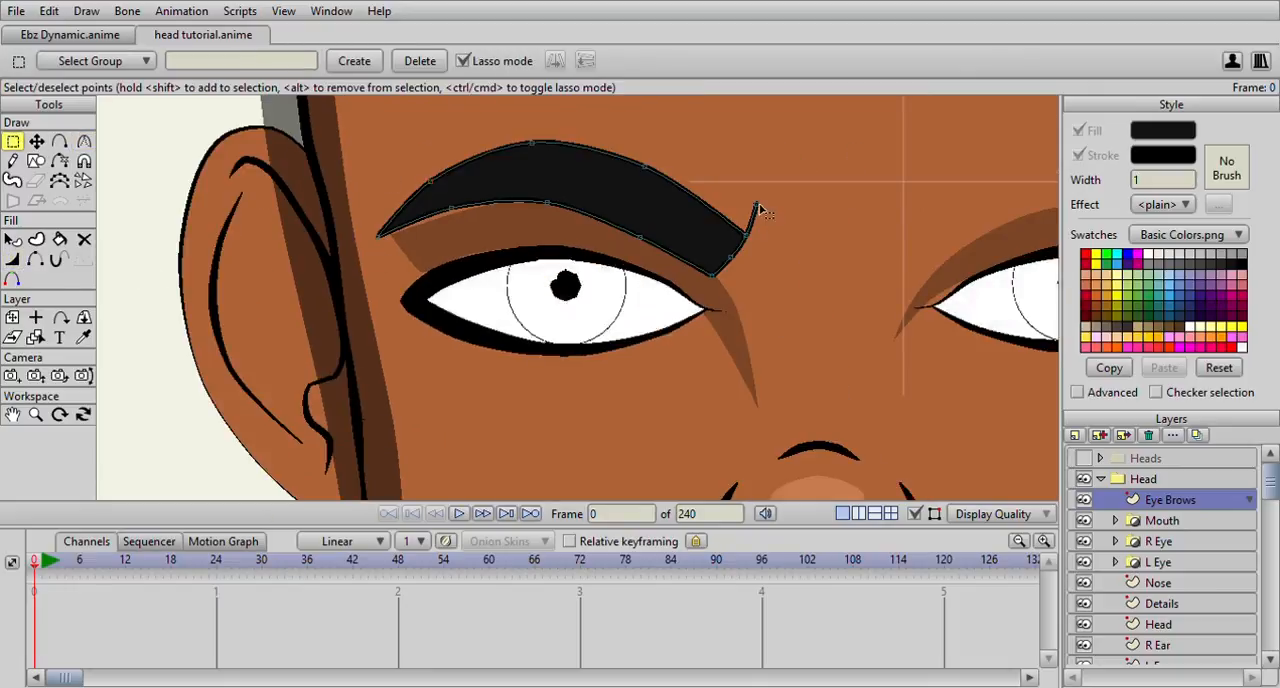
click(12, 259)
scroll(705, 197, up, 3)
drag(906, 145, 788, 209)
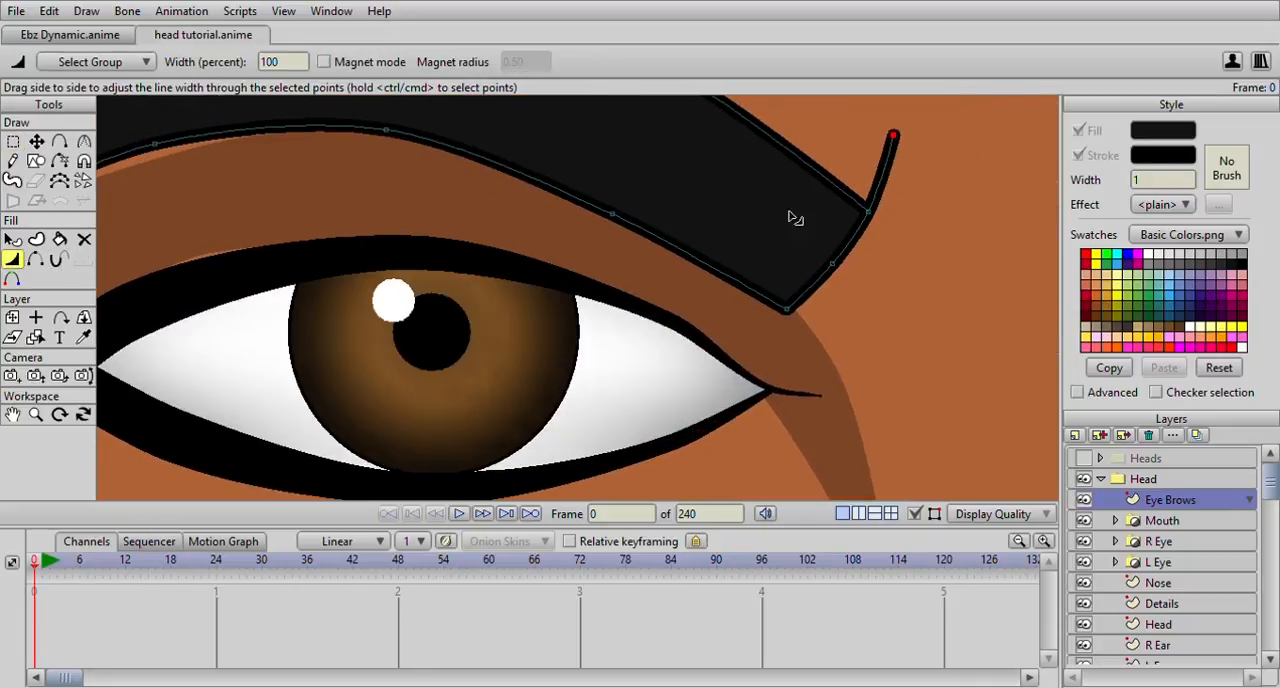
drag(894, 140, 860, 145)
click(872, 216)
drag(874, 218, 884, 229)
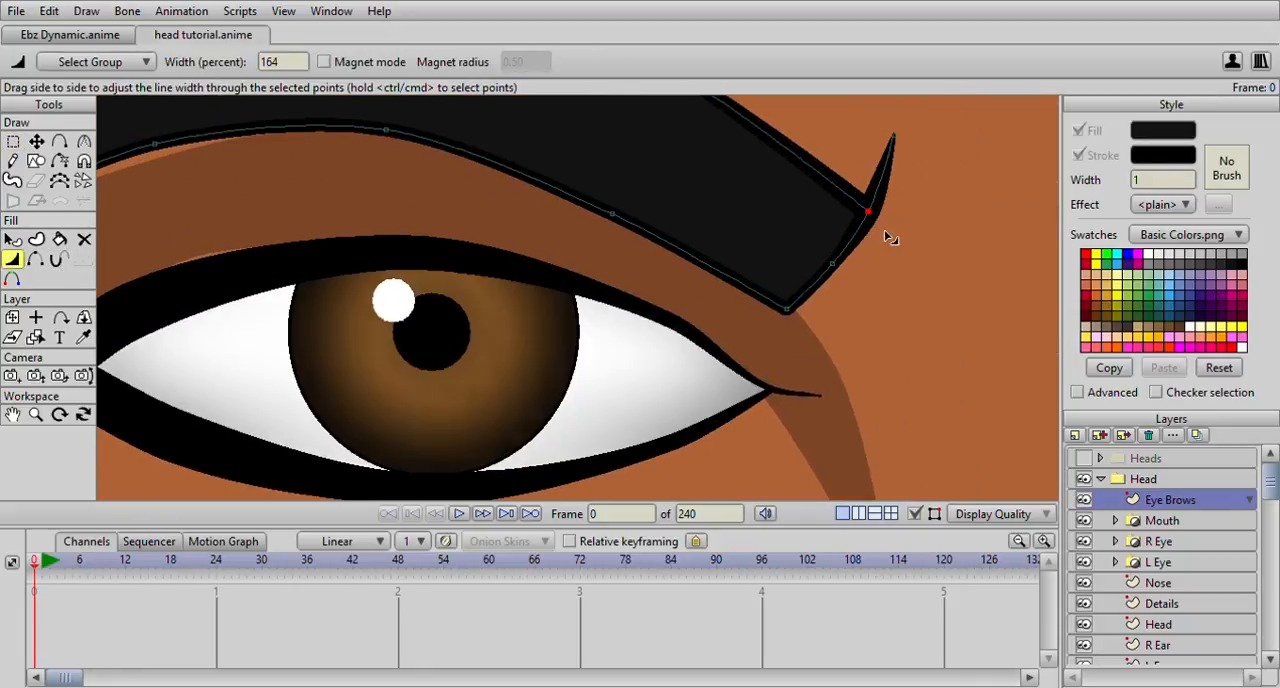
Adjust the line width at the lower inner corner and along the edges of the left eyebrow
drag(795, 309, 829, 311)
drag(714, 271, 884, 276)
drag(792, 225, 769, 228)
drag(700, 216, 886, 250)
drag(347, 259, 288, 278)
drag(516, 181, 542, 182)
mouse_move(744, 168)
mouse_down()
mouse_move(749, 189)
mouse_move(551, 200)
mouse_move(718, 177)
mouse_move(645, 204)
mouse_up()
Vary the line width along the eyebrow's upper edge, with 92 percent at the inner upper point and 178 percent at the peak
scroll(690, 178, down, 4)
drag(497, 238, 490, 244)
drag(635, 203, 682, 206)
mouse_move(743, 236)
mouse_down()
mouse_move(806, 271)
mouse_move(751, 243)
mouse_up()
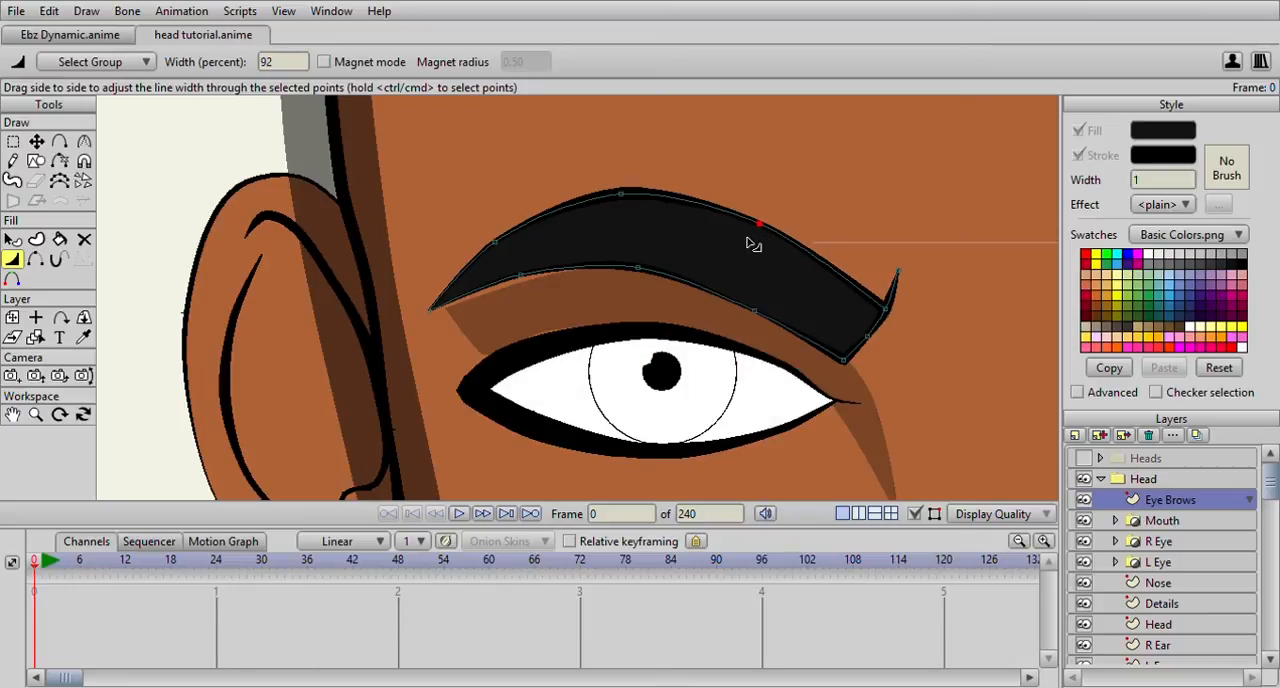
drag(814, 280, 810, 266)
drag(862, 310, 838, 314)
drag(618, 206, 592, 214)
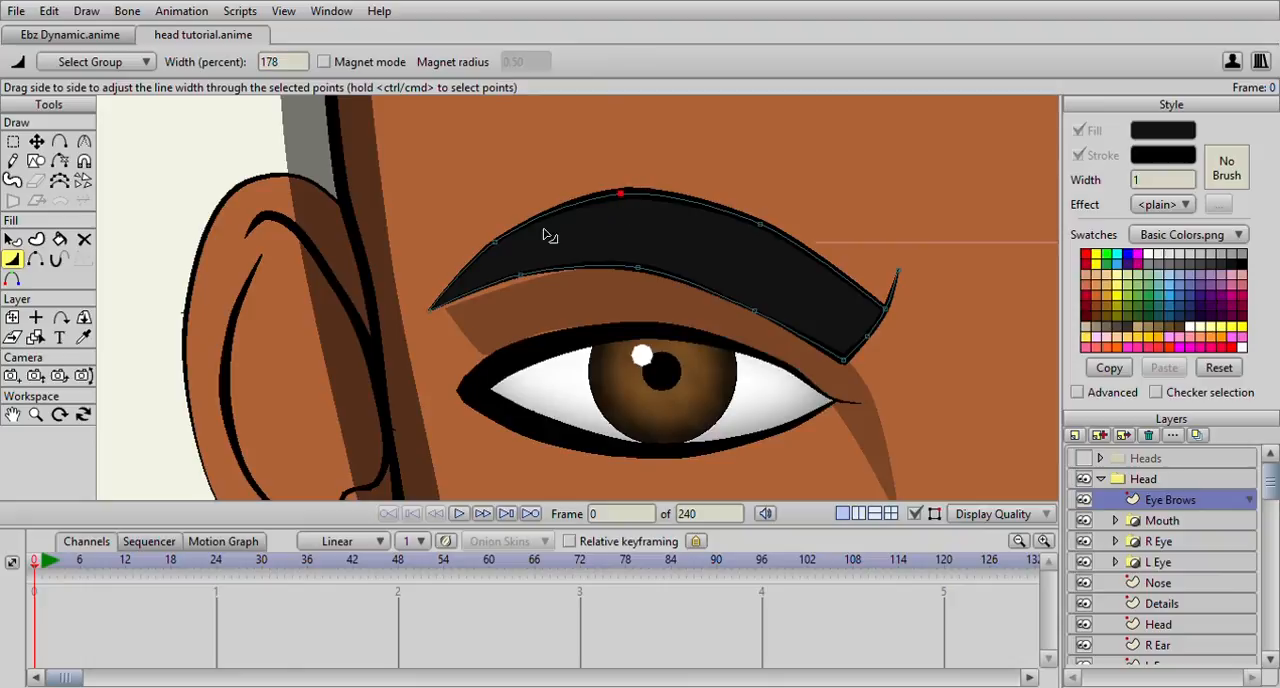
drag(488, 251, 510, 254)
Refine the line width at the eyebrow's inner end, setting the flick's tip to 22 percent
scroll(720, 272, down, 3)
scroll(717, 266, up, 6)
drag(715, 263, 350, 238)
drag(785, 301, 803, 300)
drag(803, 226, 805, 234)
scroll(810, 240, down, 2)
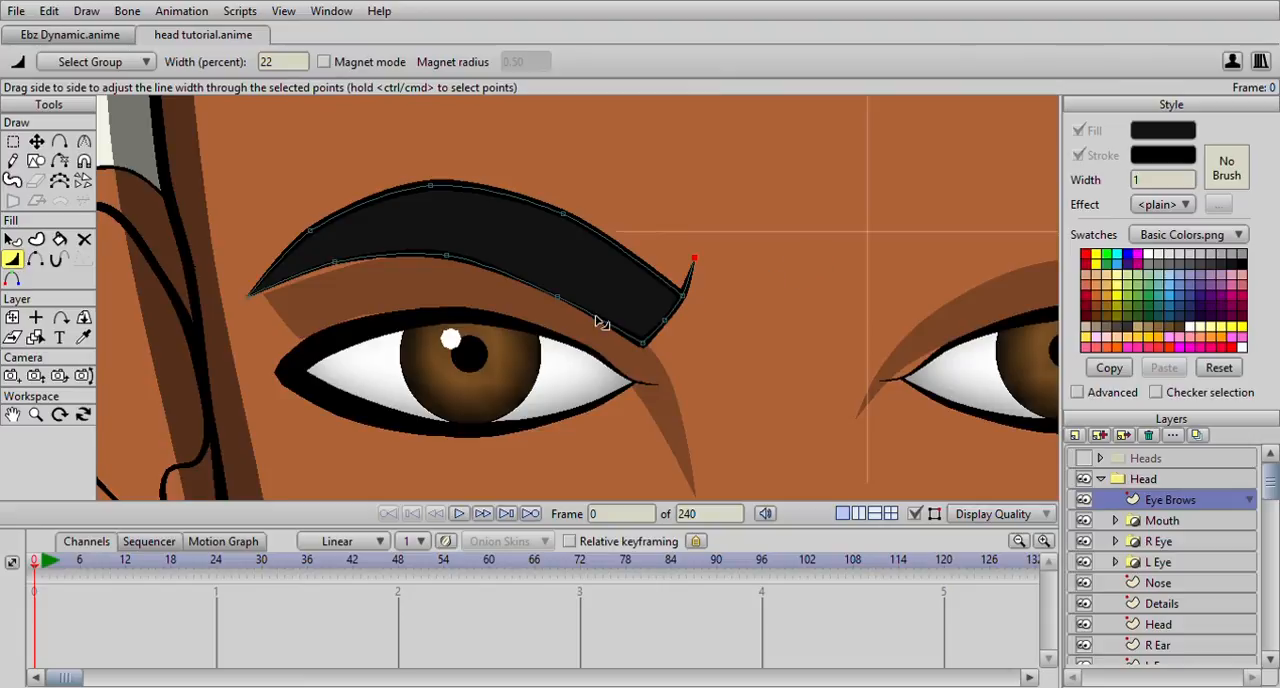
Adjust the line width of the points on the left eyebrow's lower edge and lower inner corner
scroll(632, 313, up, 3)
drag(554, 304, 564, 306)
mouse_move(683, 378)
mouse_down()
mouse_move(660, 380)
mouse_move(672, 379)
mouse_up()
drag(345, 252, 391, 241)
Adjust the line width toward the eyebrow's outer end, setting the outer point of the upper edge to 106 percent
scroll(350, 252, down, 3)
scroll(461, 264, up, 4)
drag(243, 247, 260, 247)
click(395, 240)
drag(188, 216, 178, 214)
scroll(426, 229, down, 4)
scroll(612, 241, up, 5)
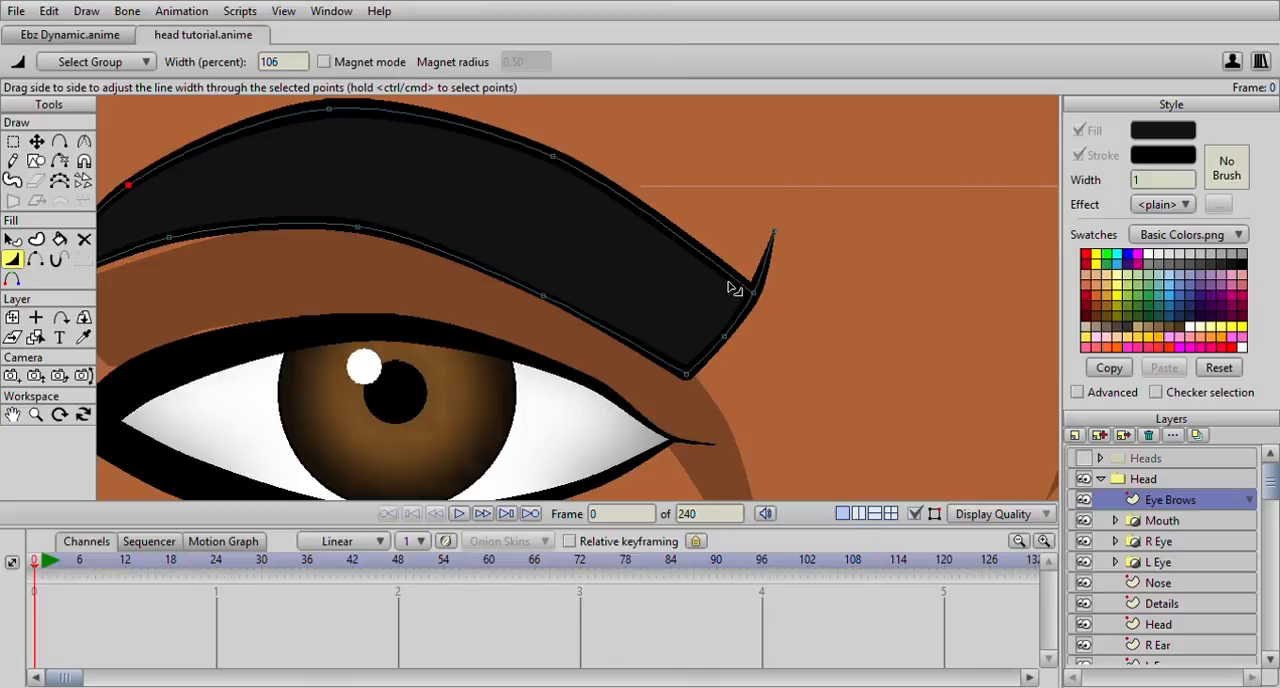
Set the line width of the eyebrow's inner upper point to 132 percent and its top point to 104 percent
click(731, 290)
drag(297, 149, 271, 143)
drag(552, 163, 549, 165)
scroll(546, 178, down, 5)
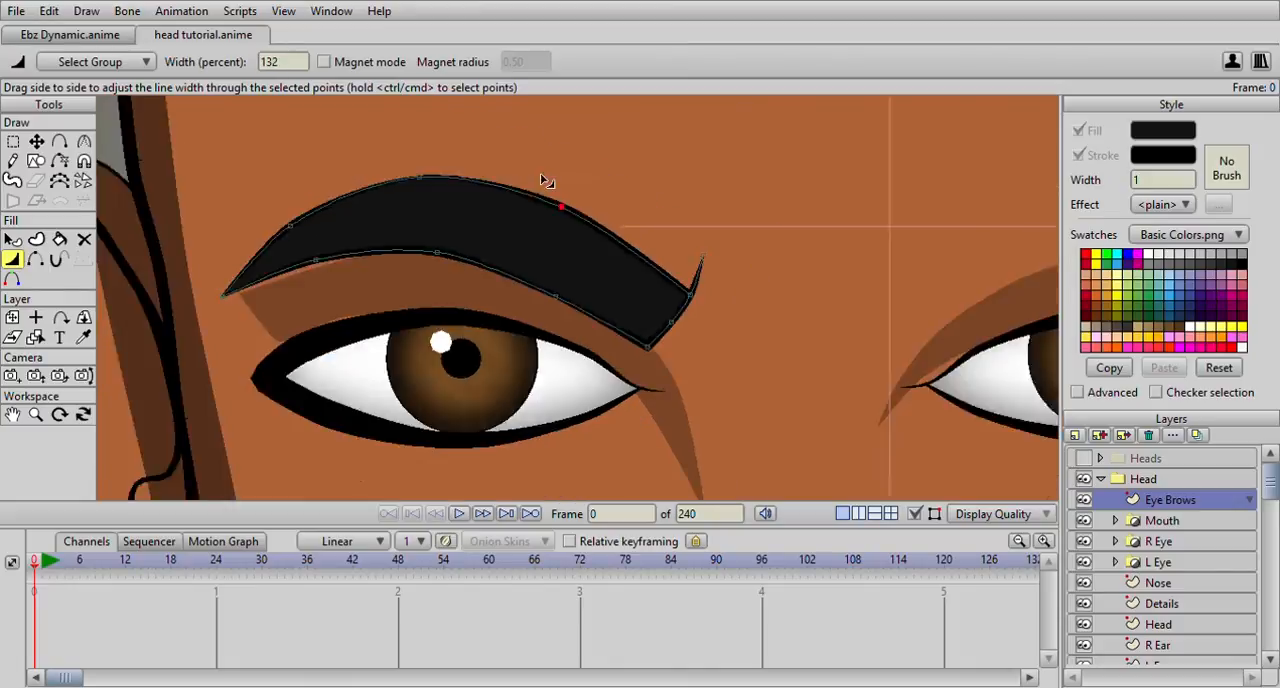
scroll(510, 184, up, 4)
drag(375, 144, 491, 186)
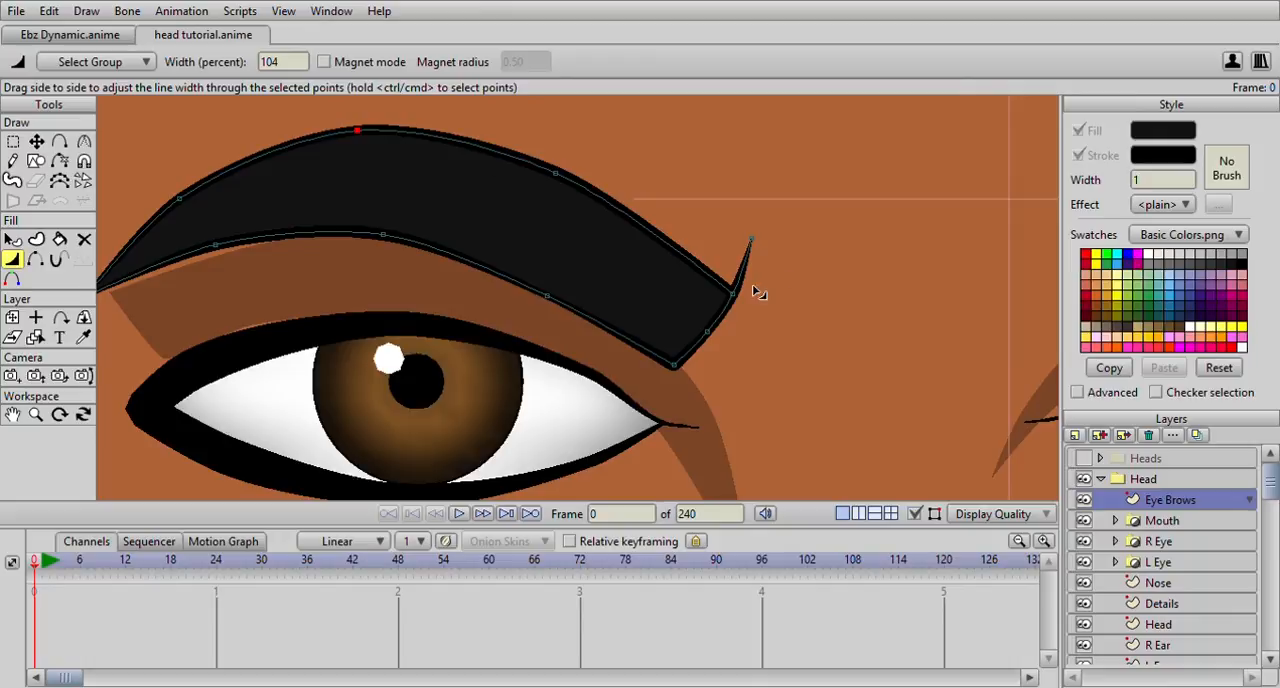
Adjust the line width along the eyebrow's lower edge, setting its middle point to 206 percent
scroll(820, 320, down, 2)
drag(468, 259, 525, 266)
drag(543, 303, 583, 326)
drag(457, 257, 443, 263)
scroll(445, 268, down, 2)
scroll(380, 284, down, 2)
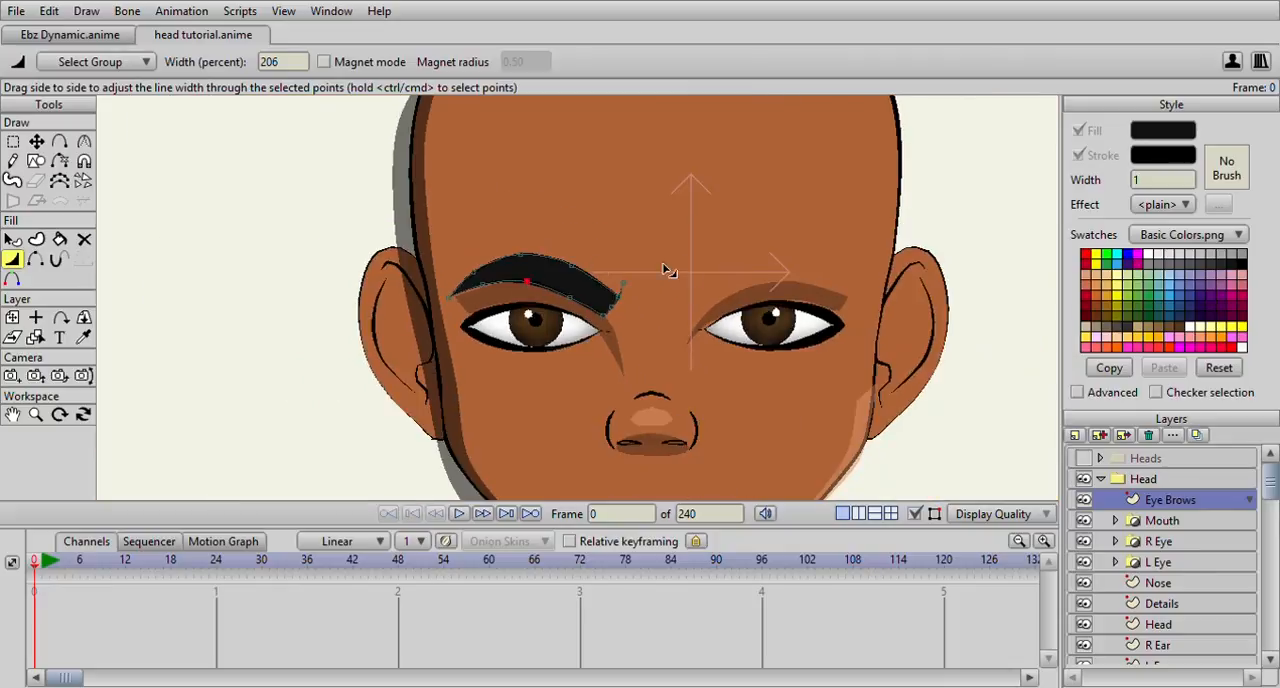
Duplicate the whole left eyebrow, flip the copy horizontally and place it above the right eye
click(14, 141)
scroll(410, 226, up, 3)
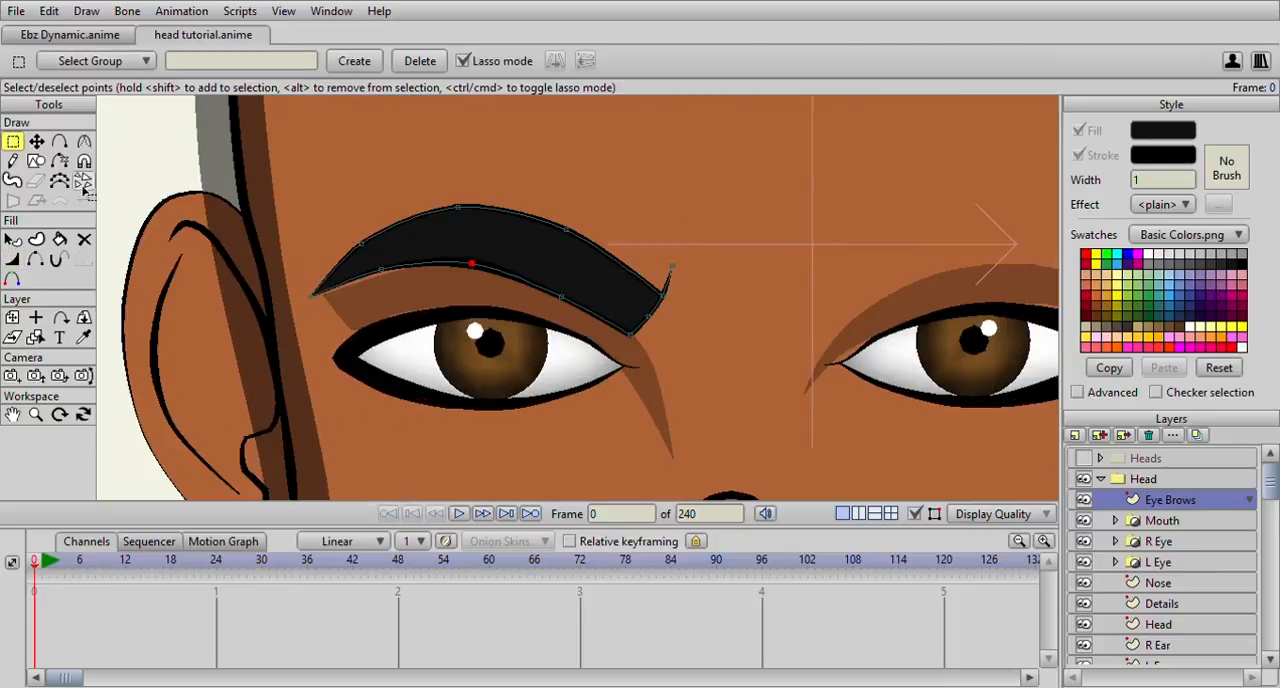
mouse_move(290, 182)
mouse_down()
mouse_move(306, 357)
mouse_move(583, 200)
mouse_move(290, 193)
mouse_up()
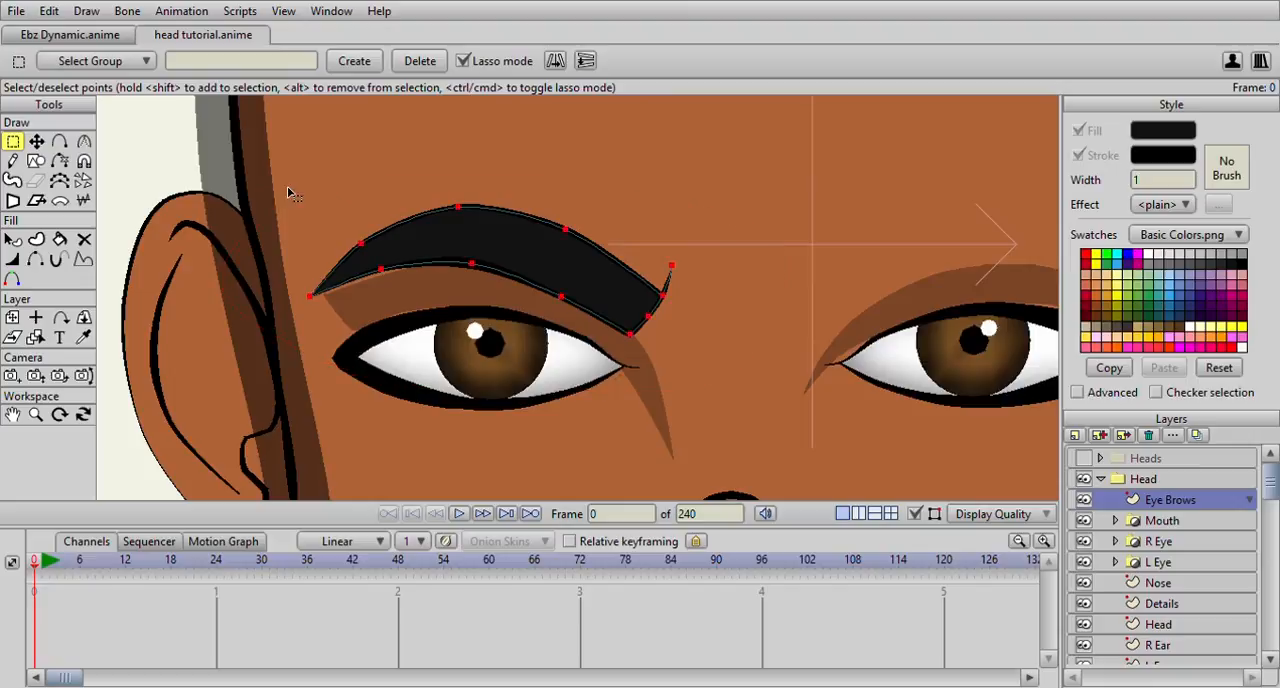
scroll(357, 197, down, 2)
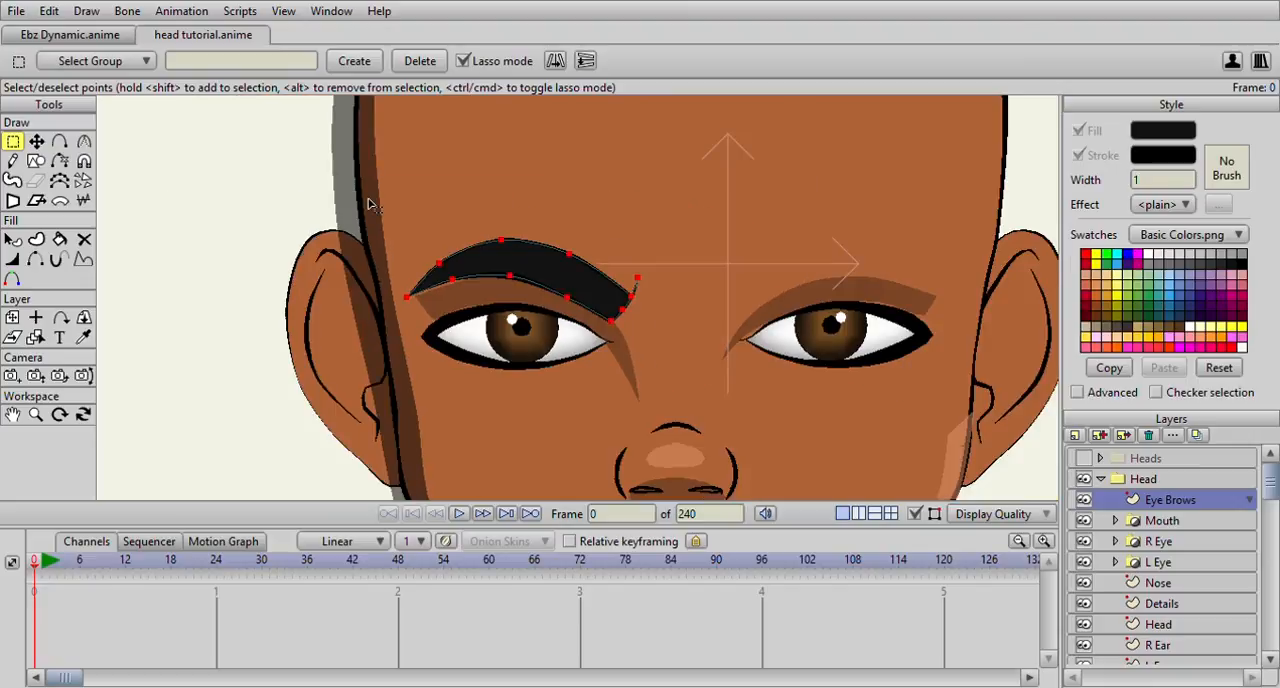
key(t)
click(1160, 62)
drag(532, 286, 837, 277)
scroll(838, 294, down, 3)
scroll(720, 342, up, 2)
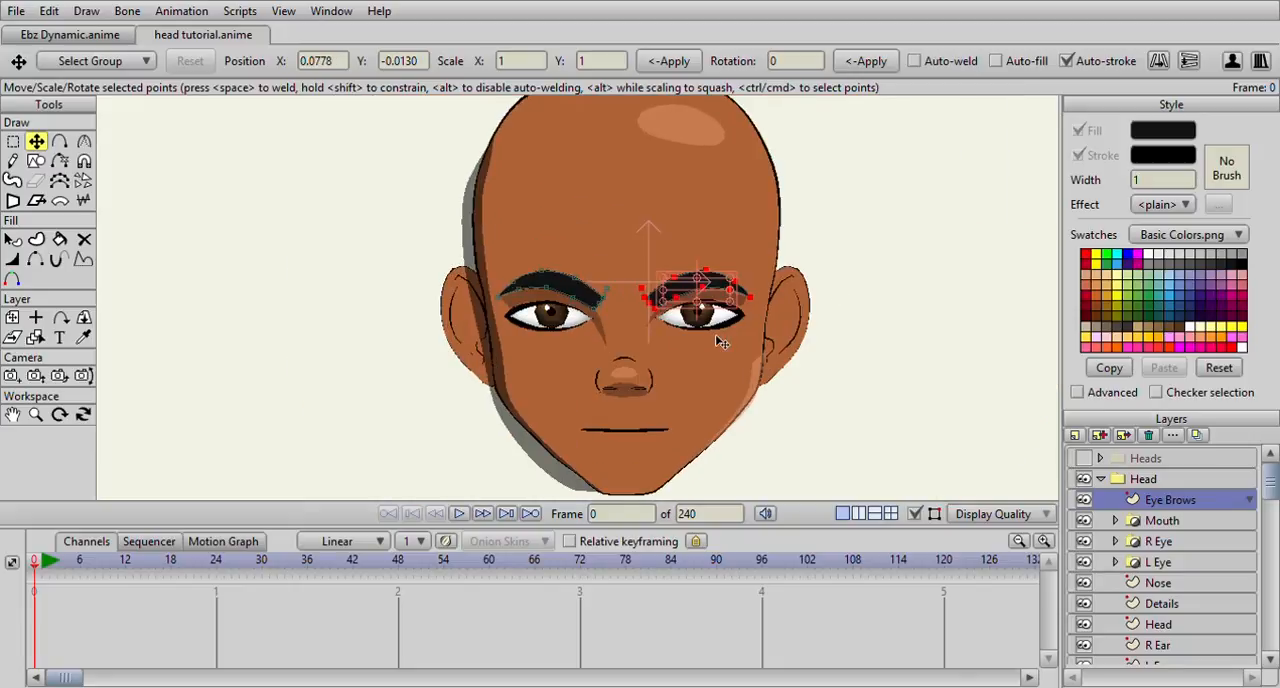
scroll(768, 318, down, 2)
drag(731, 329, 637, 295)
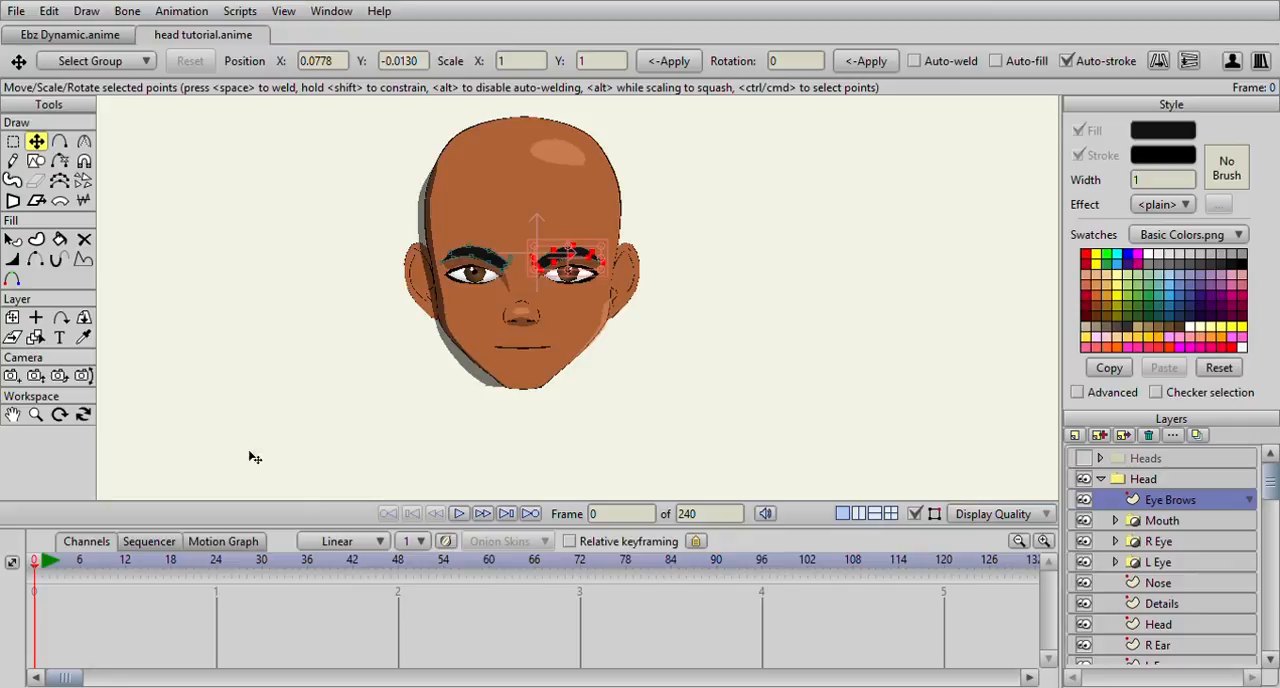
scroll(470, 332, up, 2)
scroll(470, 332, up, 1)
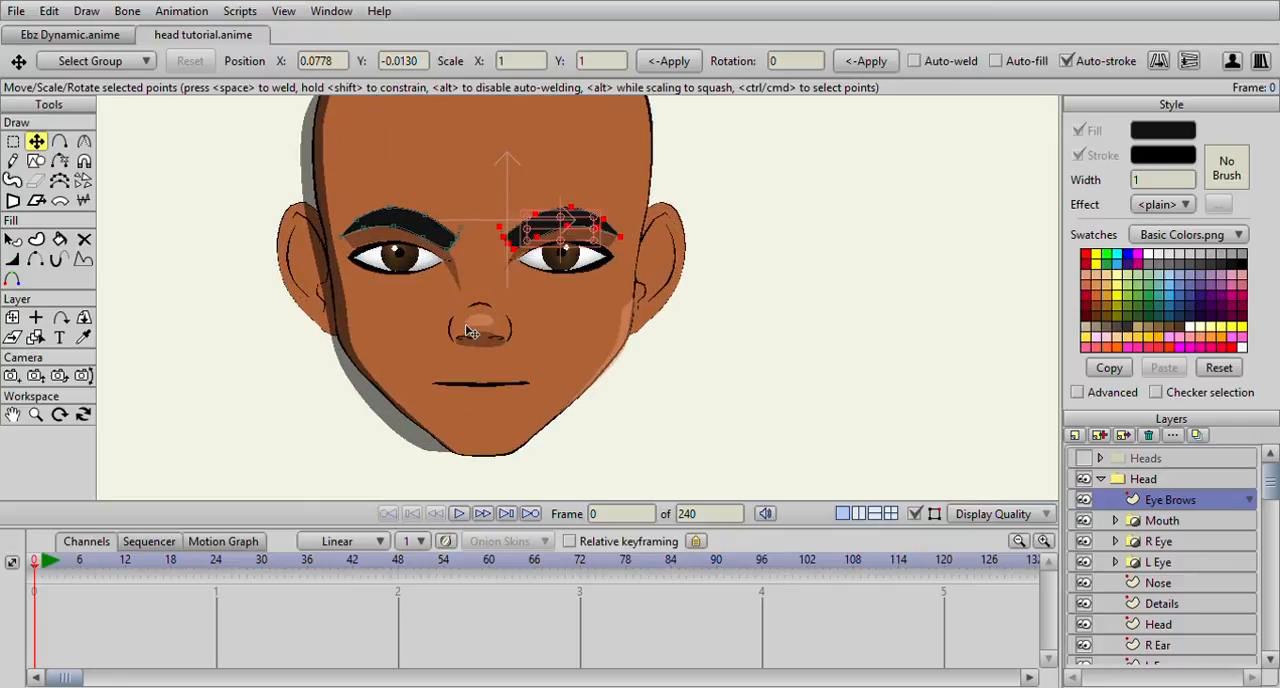
Make the Outer lips layer visible inside the Mouth group, leave OLips hidden and collapse the group
click(1115, 521)
scroll(1133, 540, down, 2)
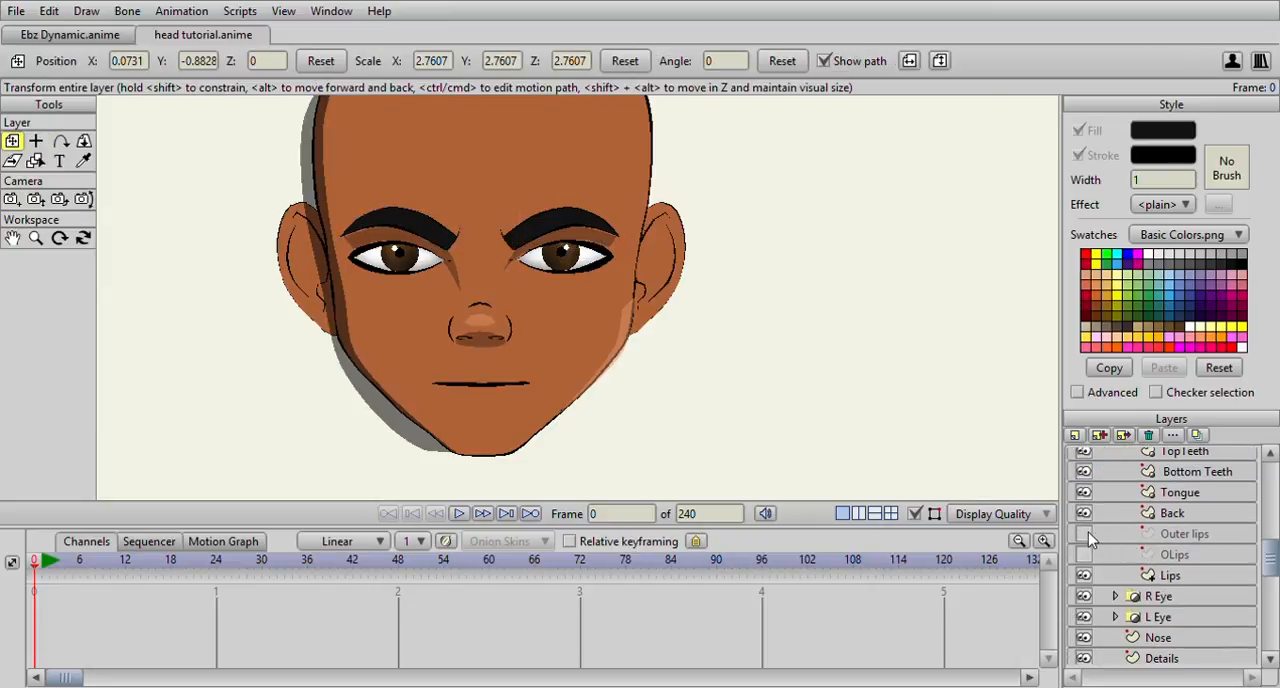
click(1085, 554)
click(1085, 554)
click(1085, 534)
scroll(1118, 498, up, 1)
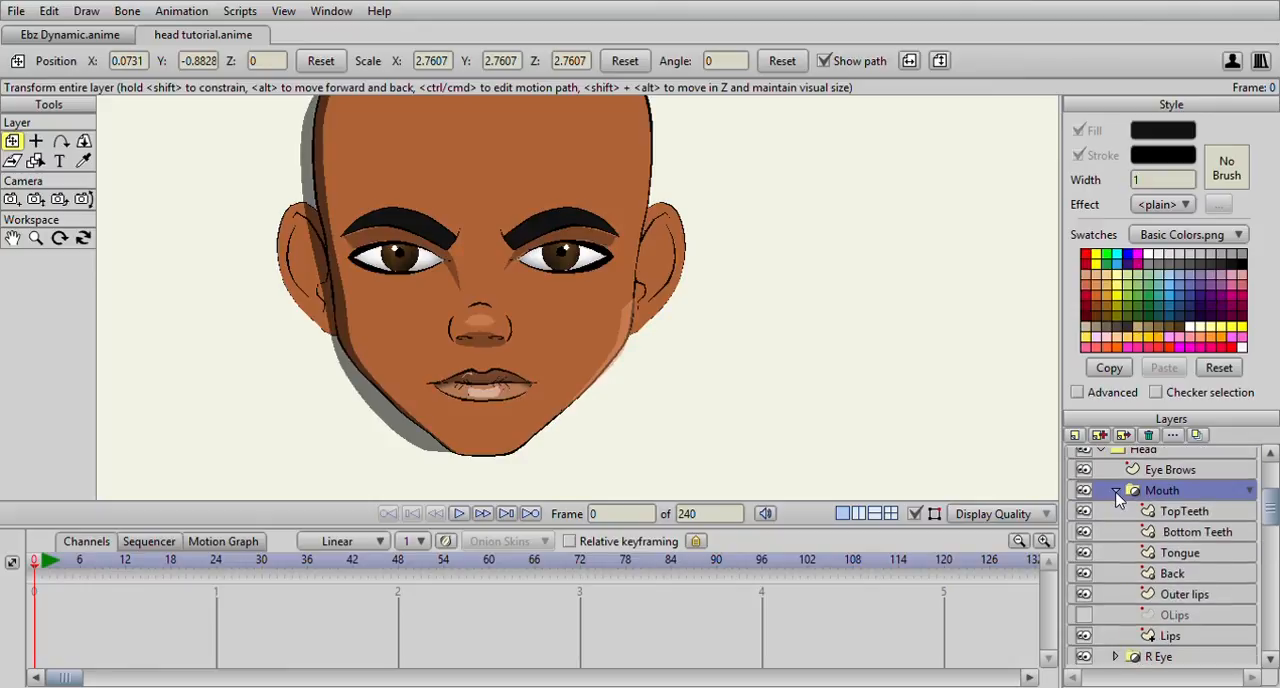
click(1116, 492)
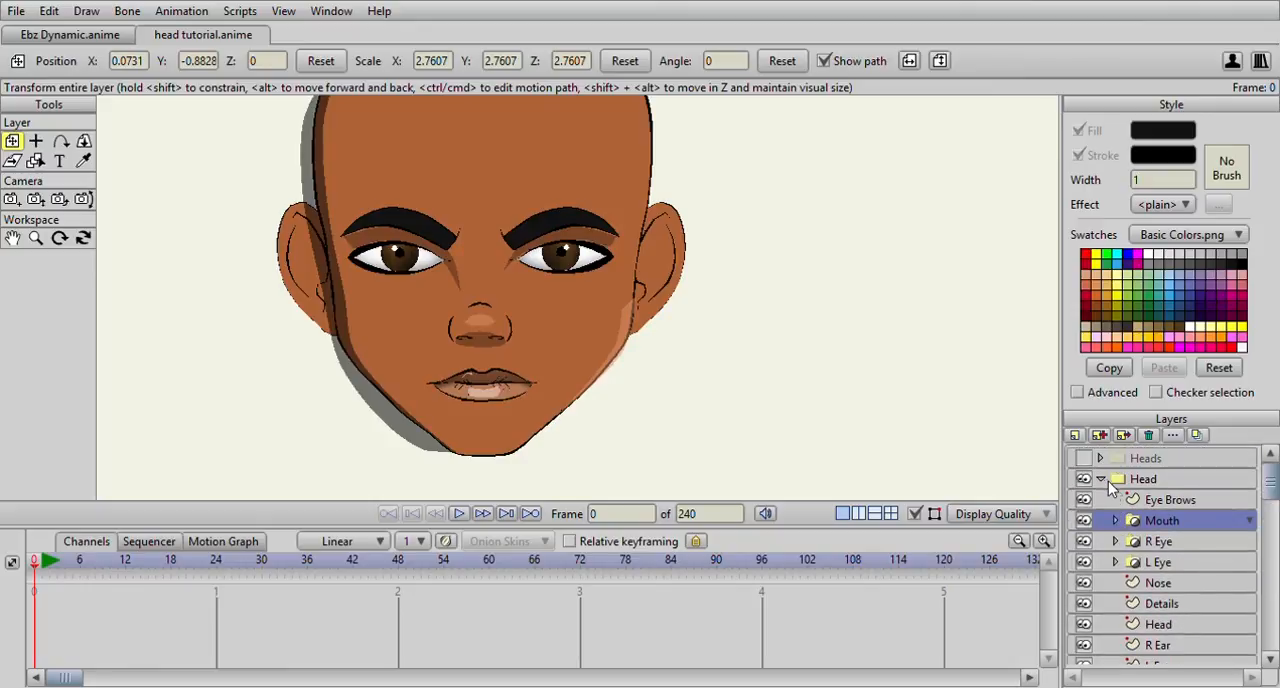
Collapse the Head group and examine the whole face from near and far, checking the eyes, eyebrows and lips
click(1100, 479)
scroll(508, 386, down, 2)
scroll(541, 345, up, 2)
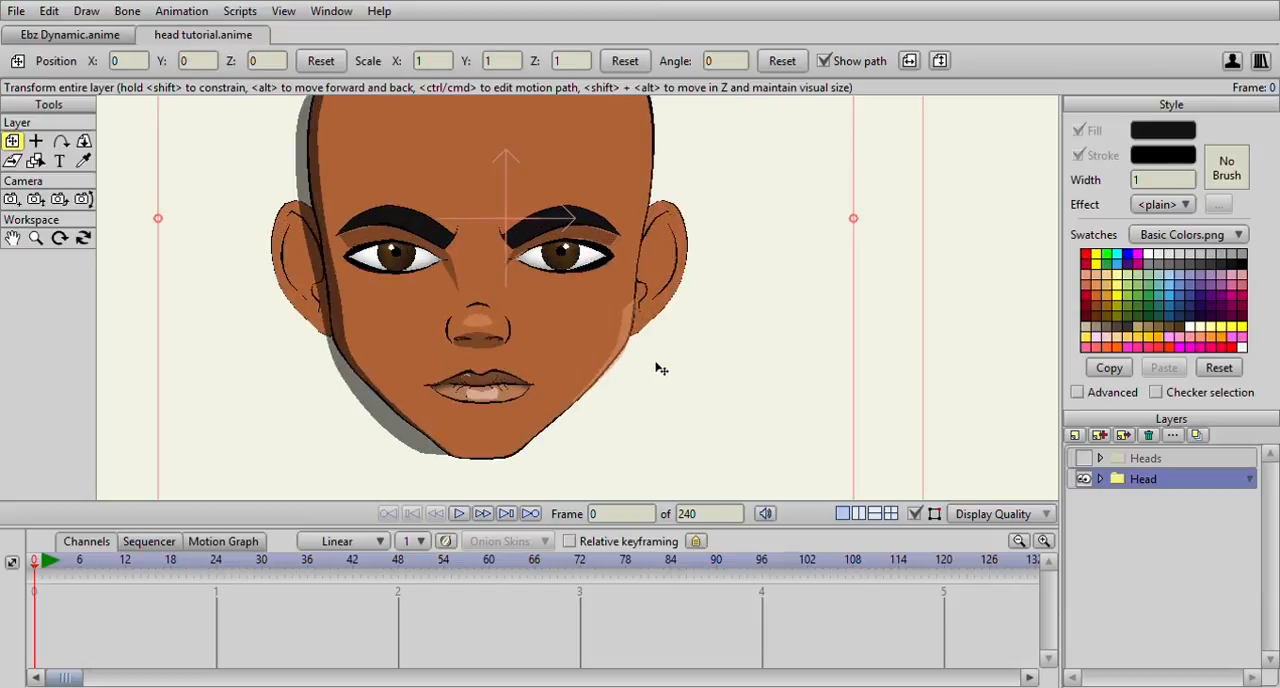
scroll(657, 354, down, 1)
scroll(617, 305, up, 2)
scroll(580, 265, down, 2)
scroll(568, 296, up, 1)
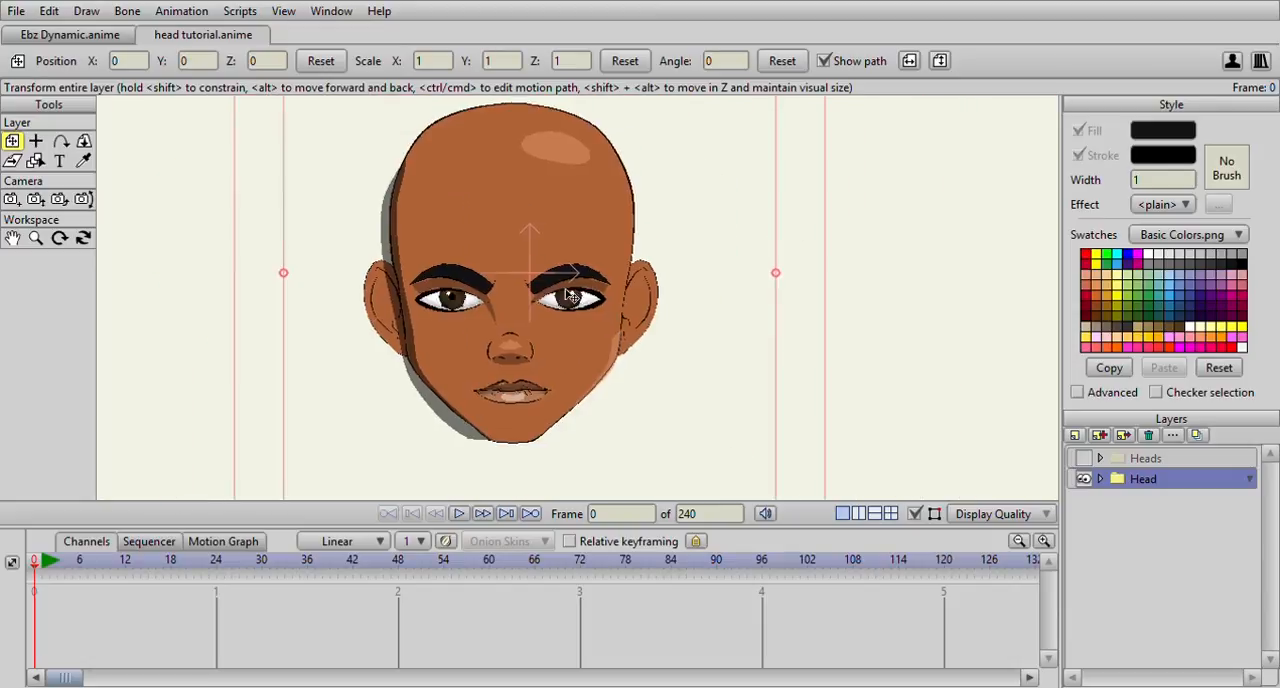
scroll(568, 296, down, 1)
scroll(590, 302, up, 3)
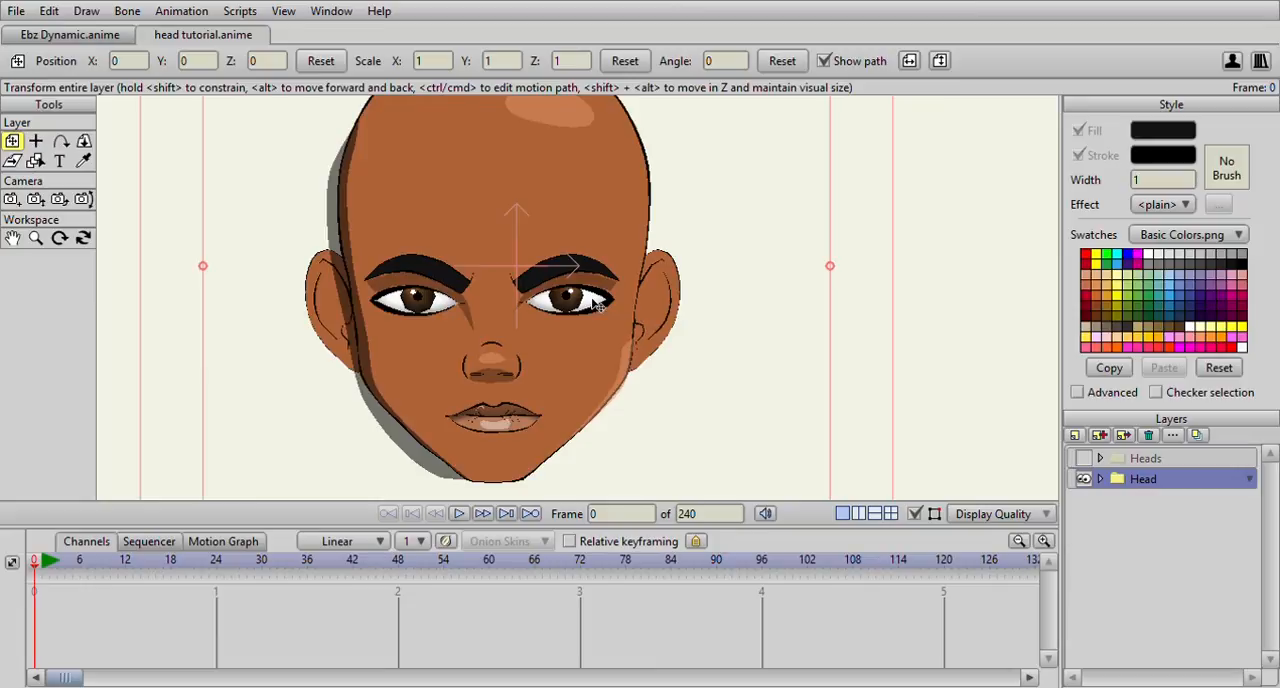
scroll(478, 357, down, 1)
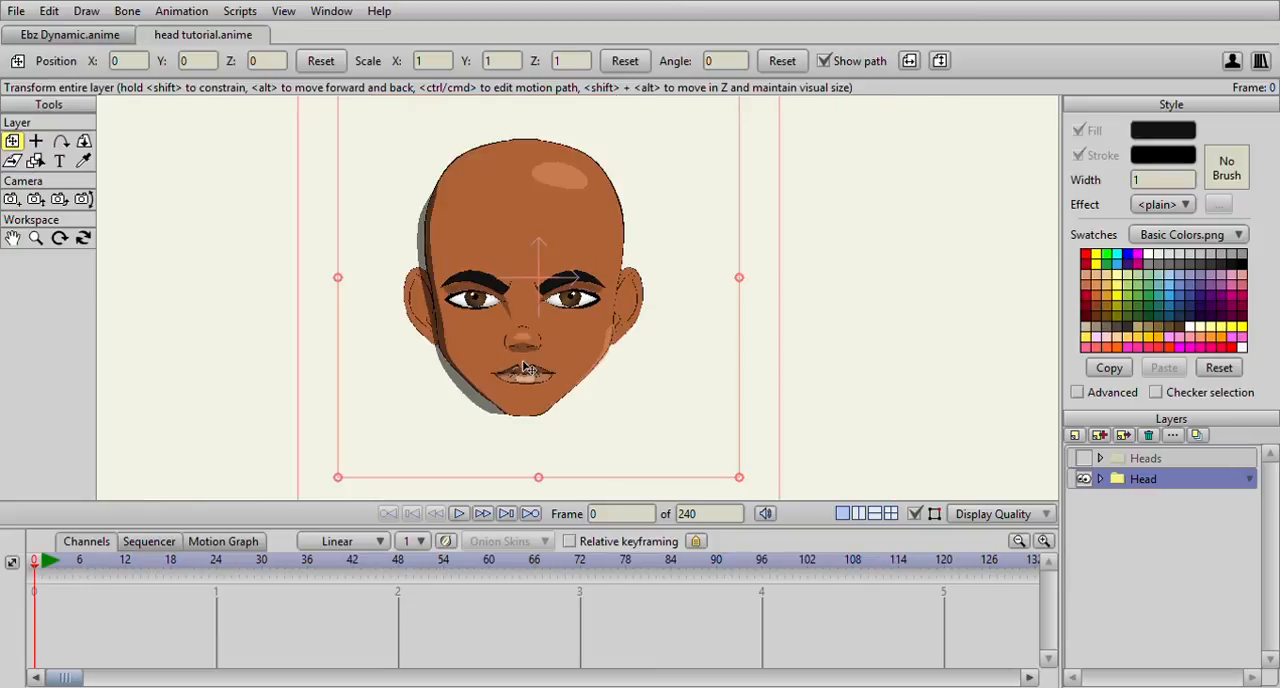
scroll(556, 384, down, 2)
scroll(557, 384, up, 4)
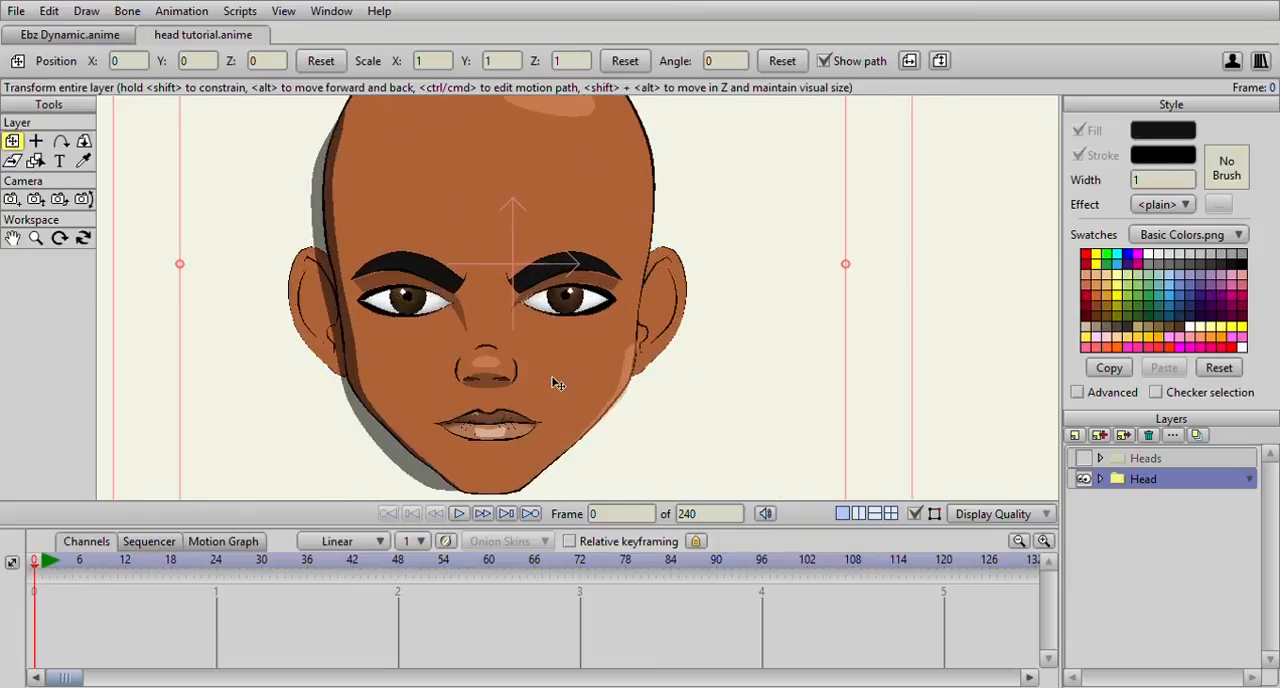
On the Eye layer of the R Eye group, move the eye outline's outer corner point slightly inward
click(1100, 480)
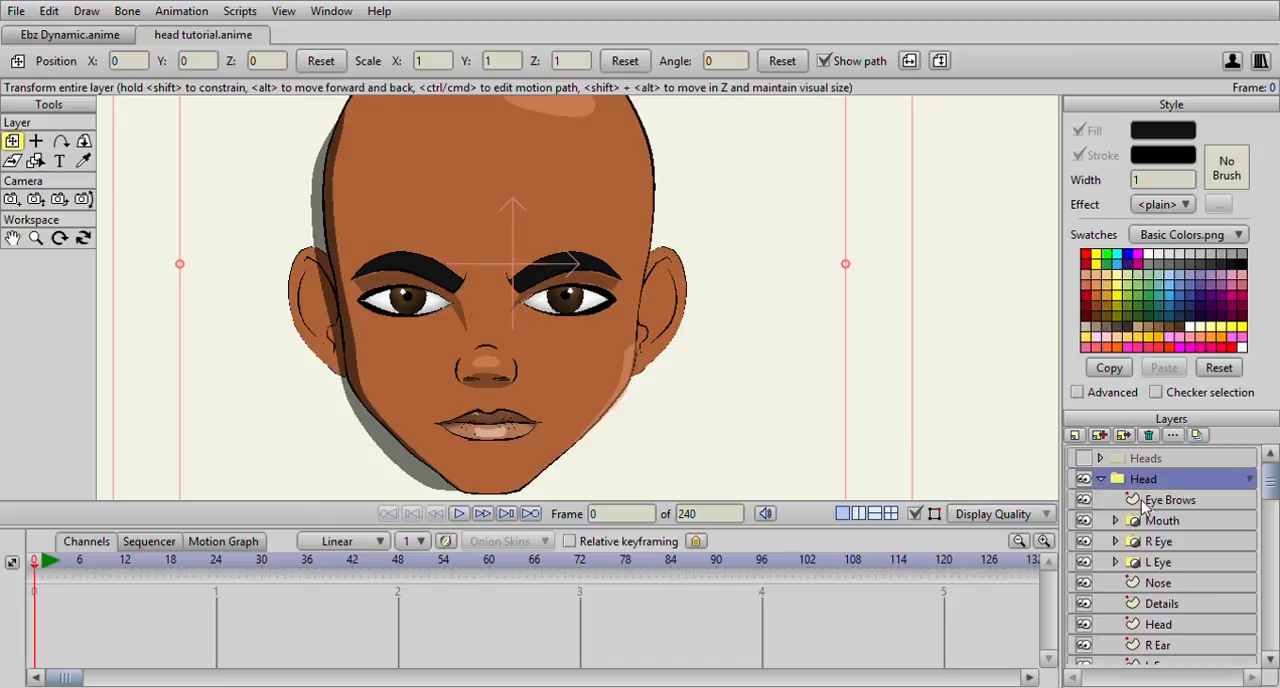
click(1116, 542)
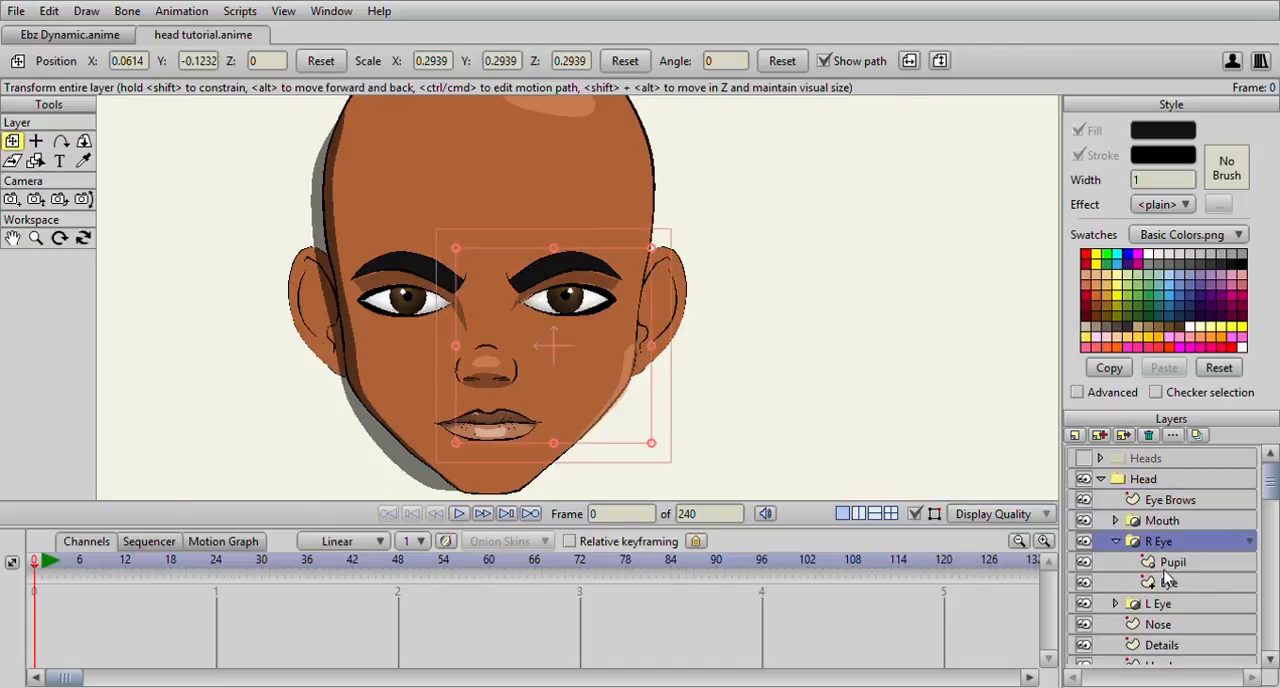
click(1166, 564)
click(1168, 583)
click(35, 141)
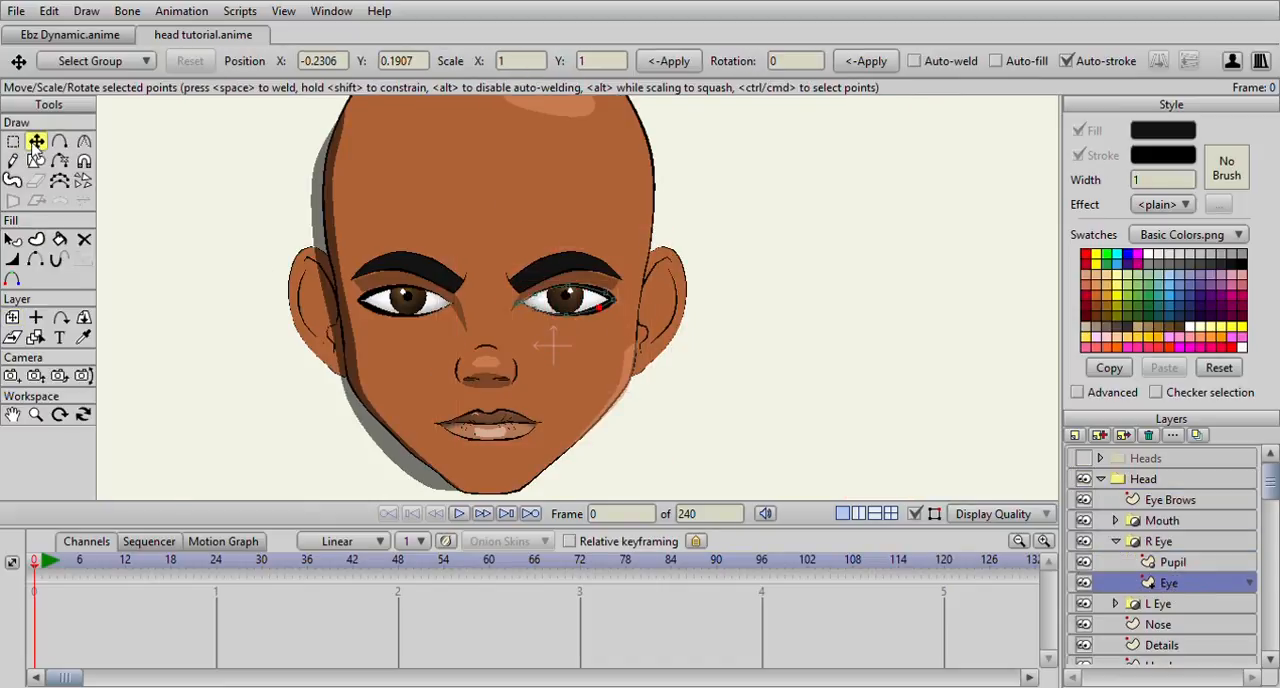
scroll(579, 301, up, 3)
mouse_move(638, 303)
mouse_down()
mouse_move(612, 318)
mouse_move(618, 288)
mouse_move(629, 307)
mouse_up()
drag(443, 306, 600, 303)
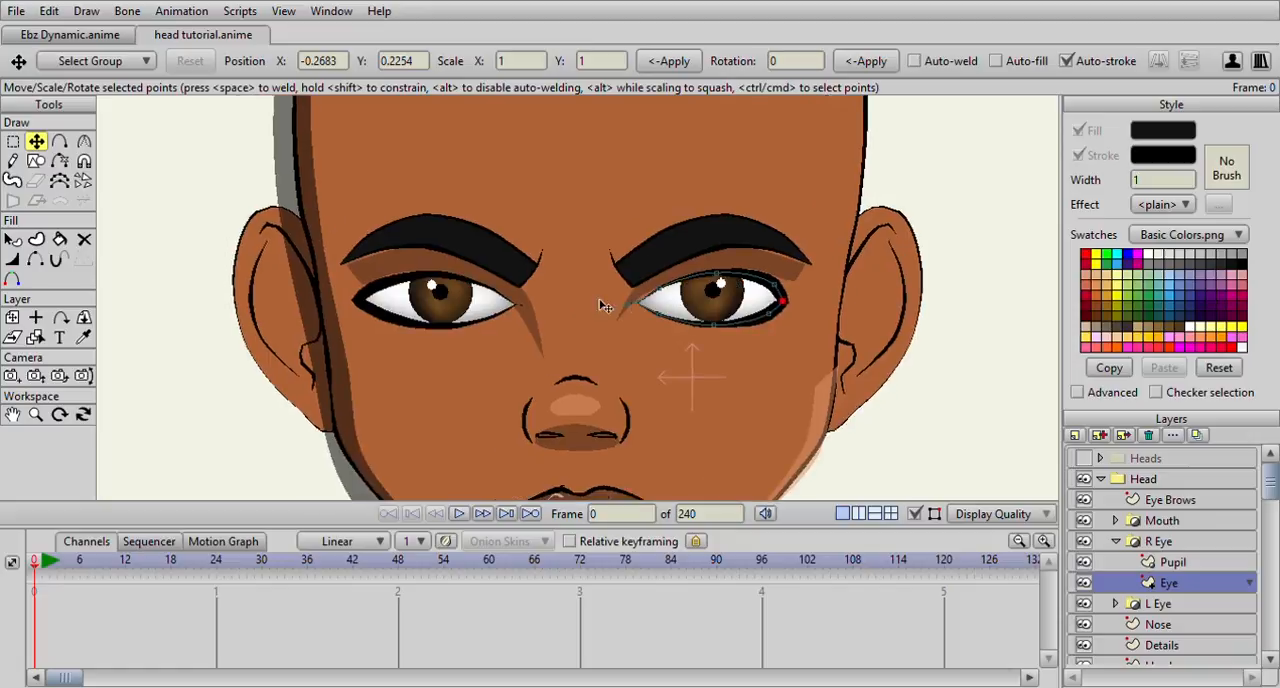
scroll(722, 354, down, 2)
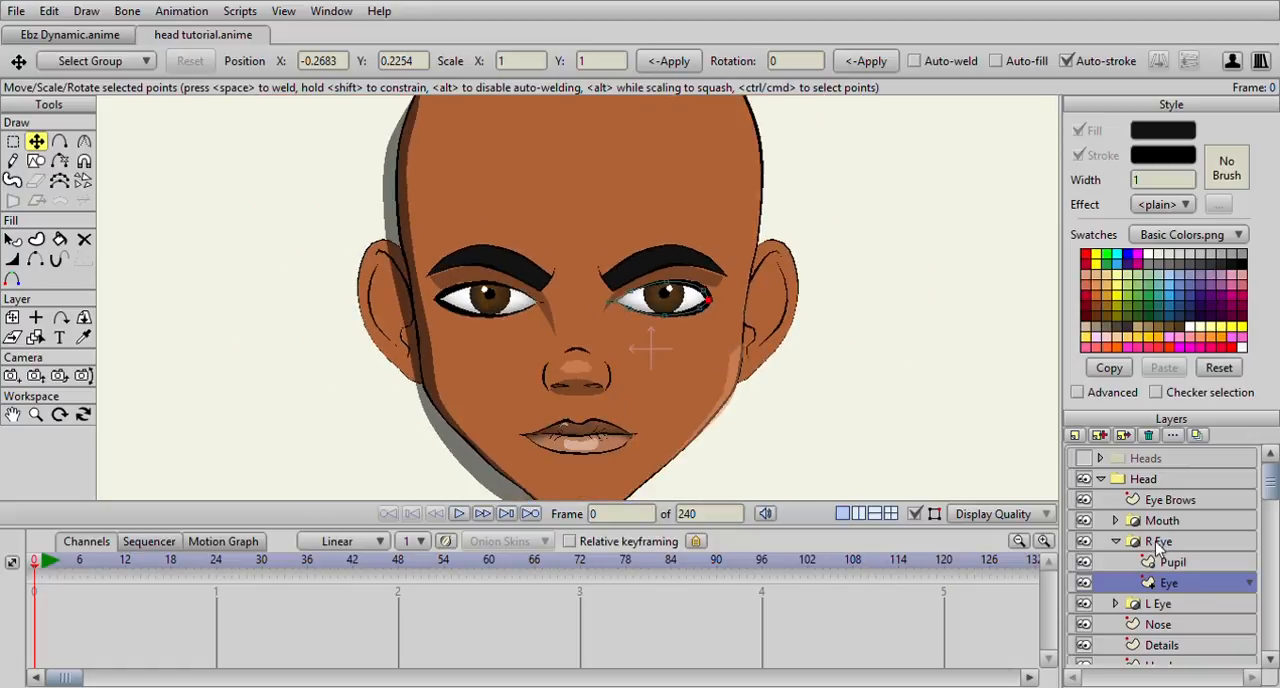
On the Eye layer of the L Eye group, nudge the outline's outer corner and its neighbouring lower and upper points slightly inward
click(1115, 604)
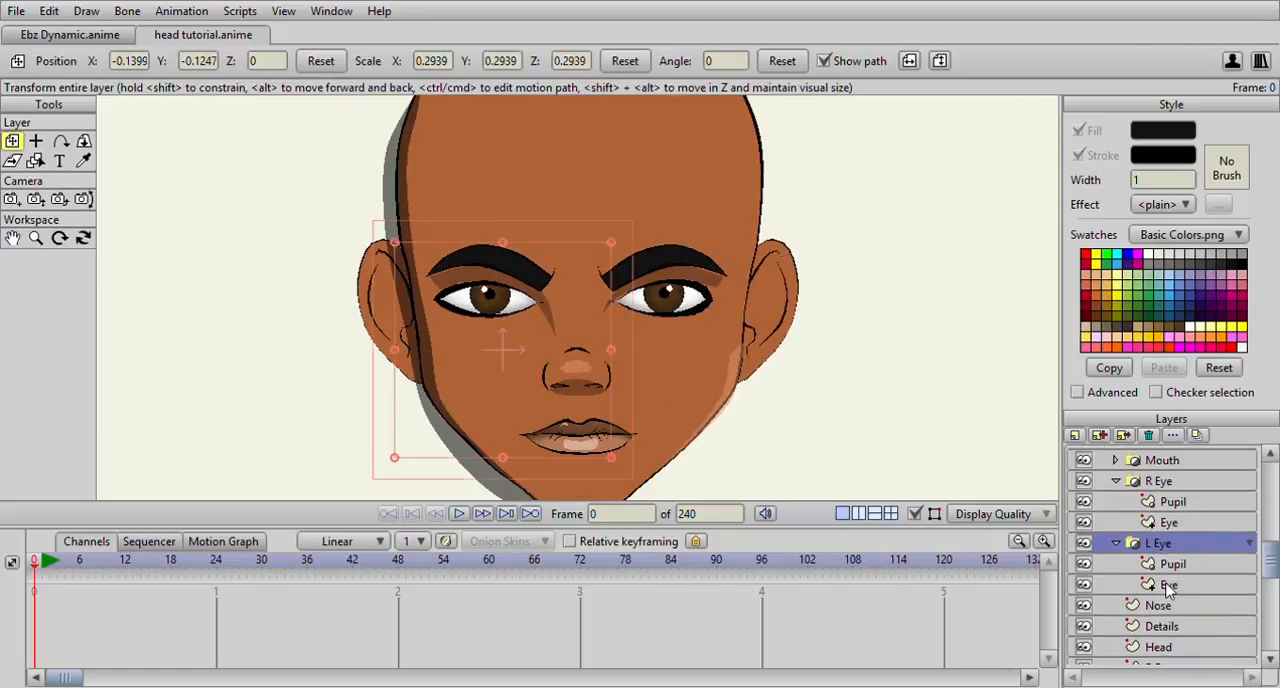
click(1164, 585)
scroll(211, 351, up, 2)
click(1170, 564)
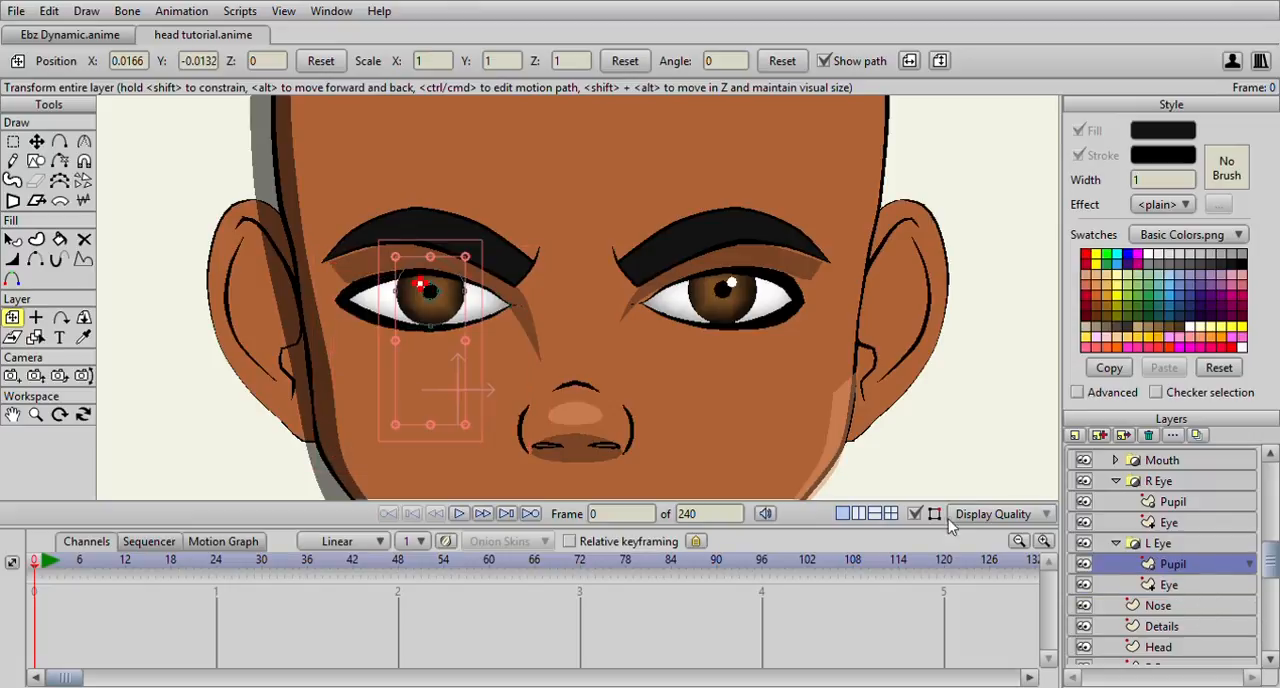
click(1190, 586)
scroll(258, 314, up, 2)
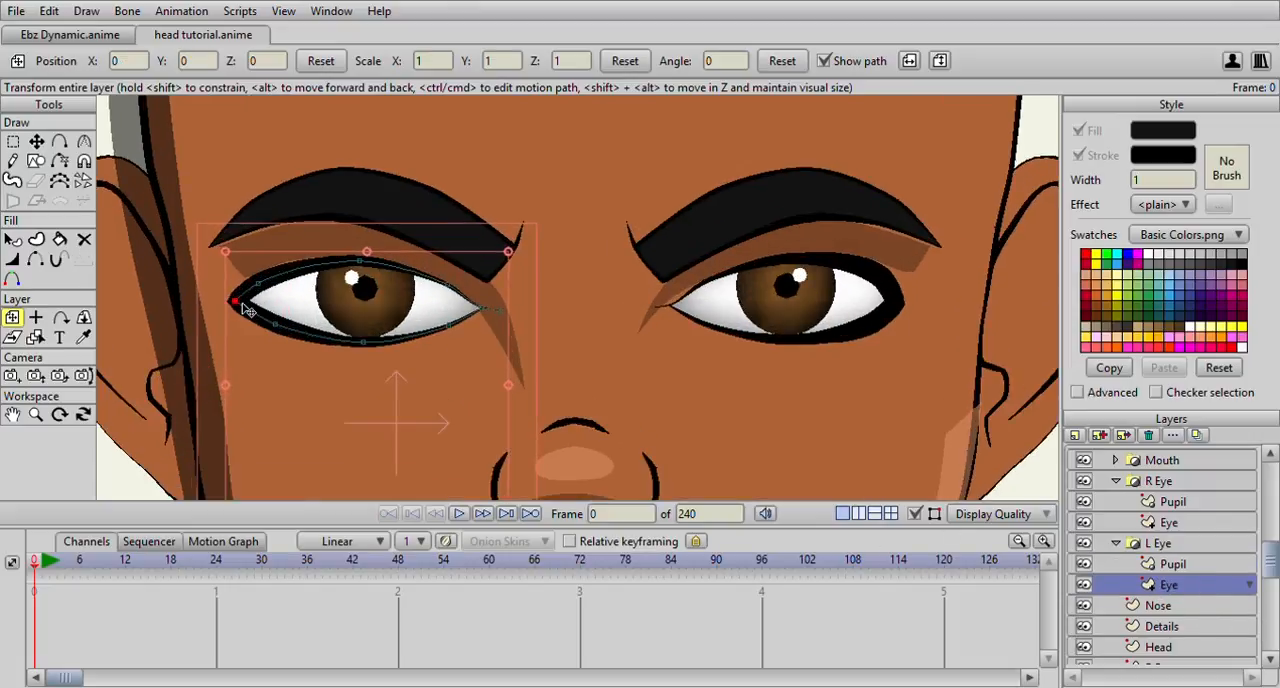
click(256, 311)
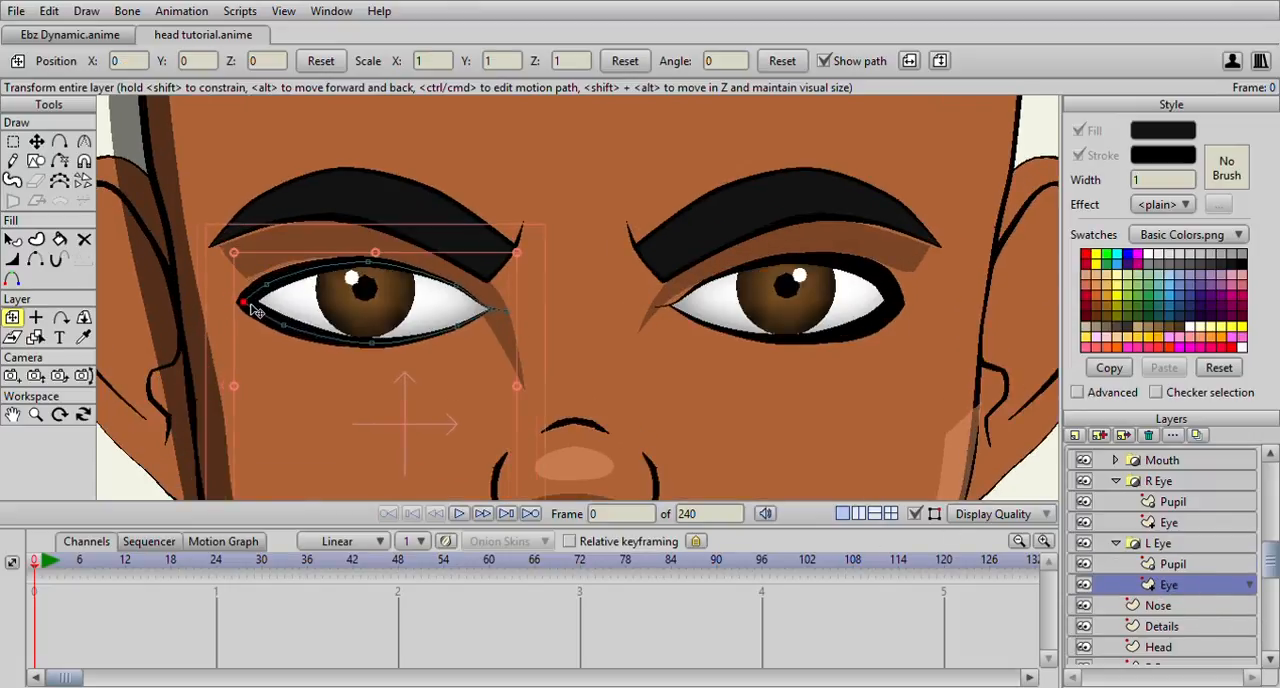
key(ctrl+z)
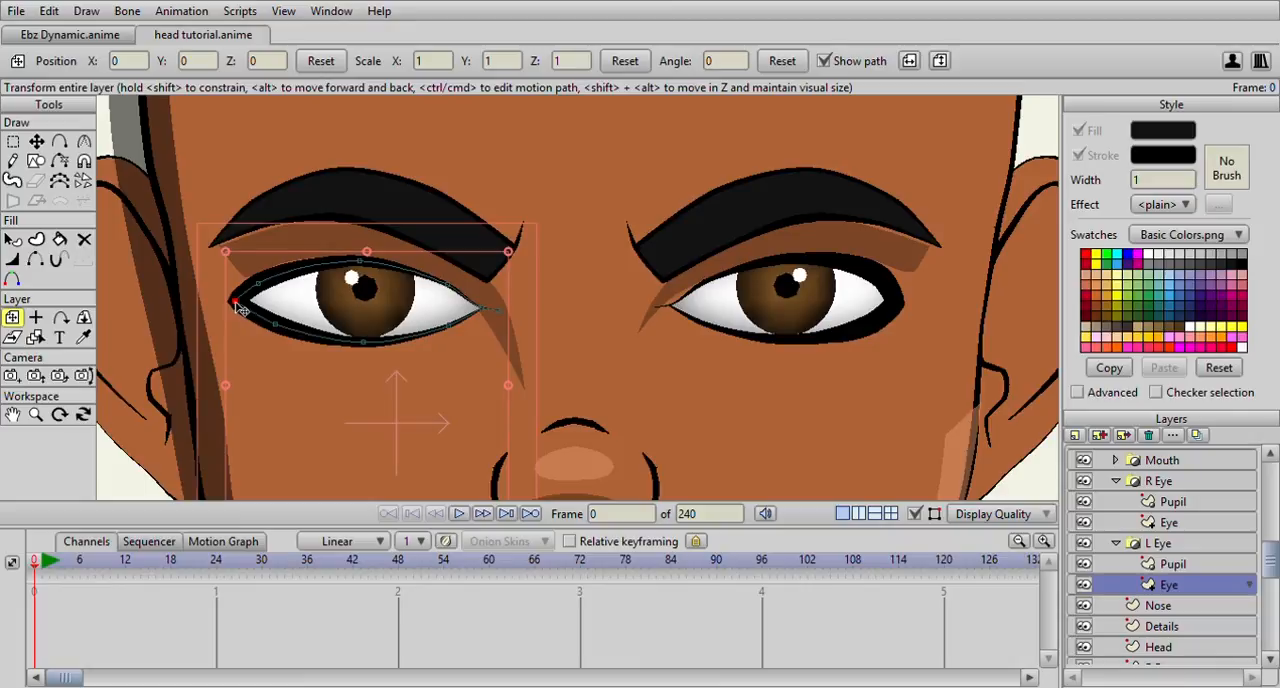
click(36, 141)
drag(238, 308, 285, 329)
scroll(332, 356, down, 5)
scroll(437, 376, up, 5)
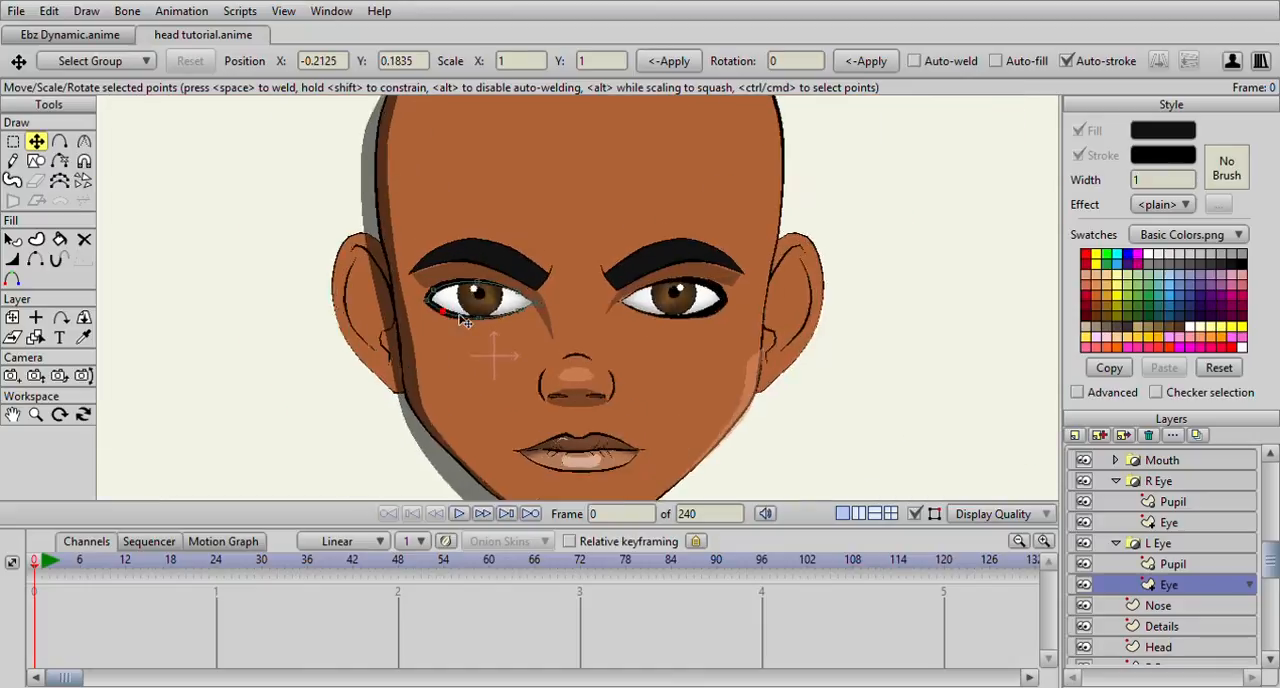
drag(371, 285, 374, 286)
Try moving the left eye's inner corner point slightly toward the pupil, and undo the move
drag(516, 305, 512, 304)
scroll(549, 330, down, 5)
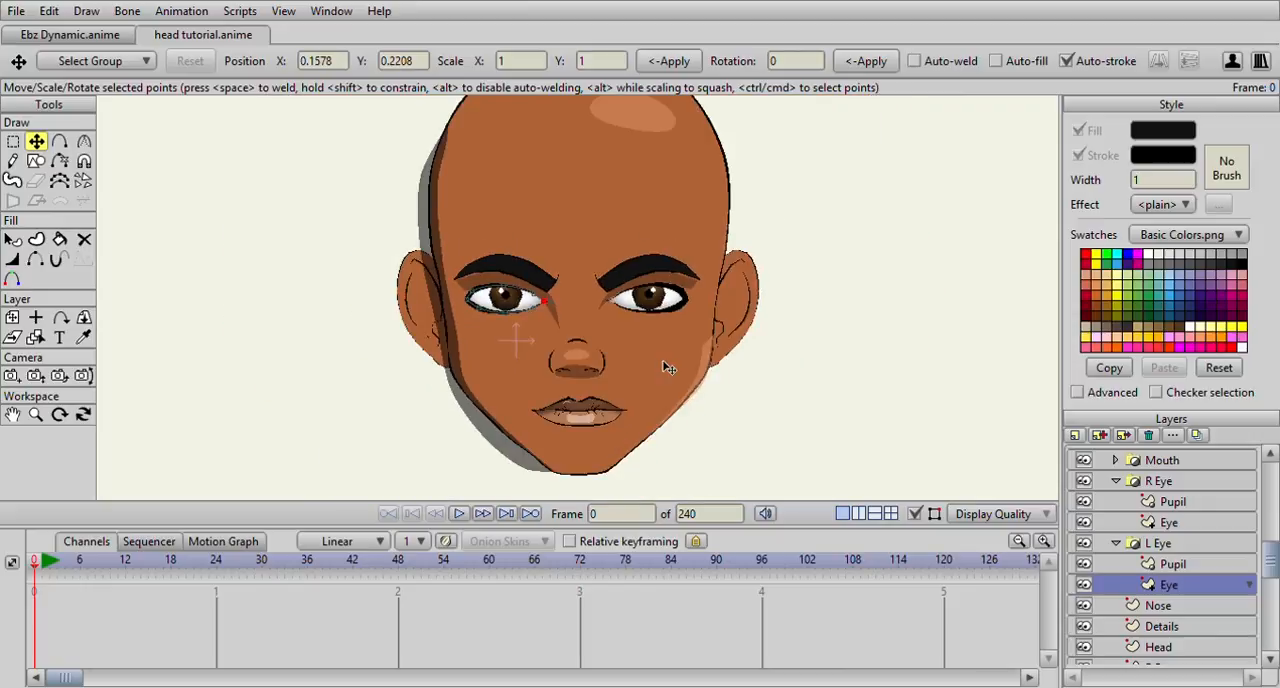
scroll(659, 374, up, 3)
key(ctrl+z)
scroll(648, 367, down, 6)
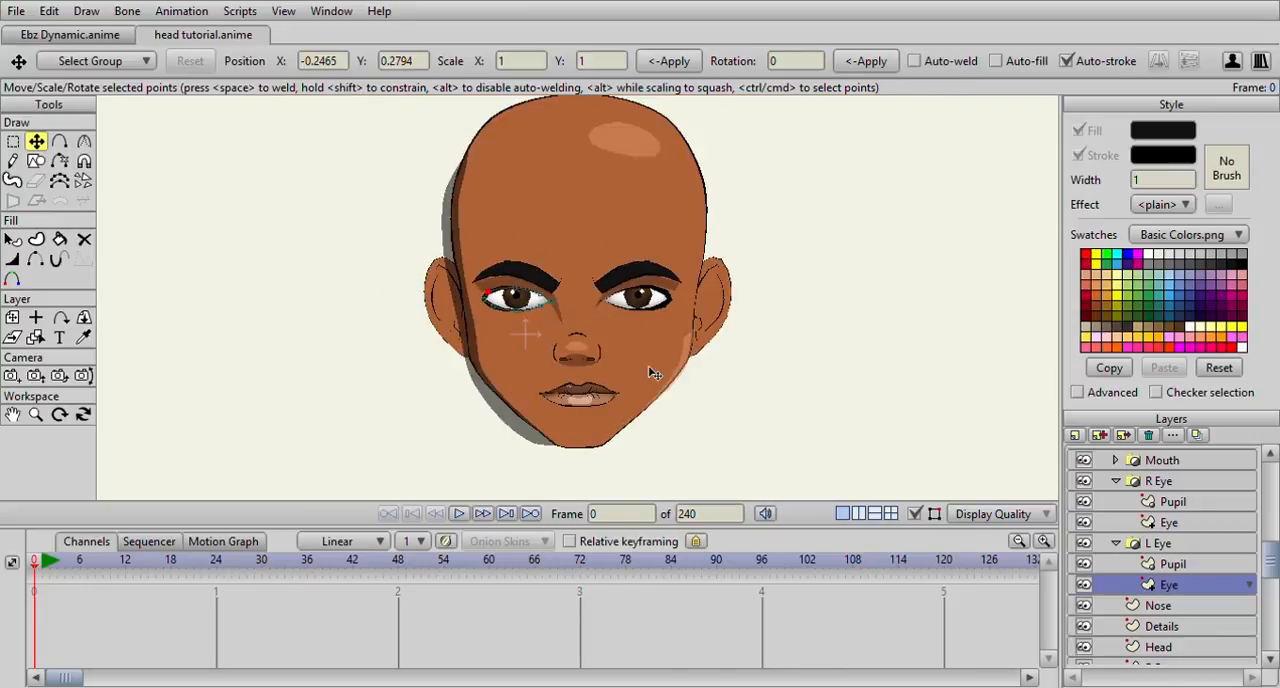
scroll(647, 366, up, 2)
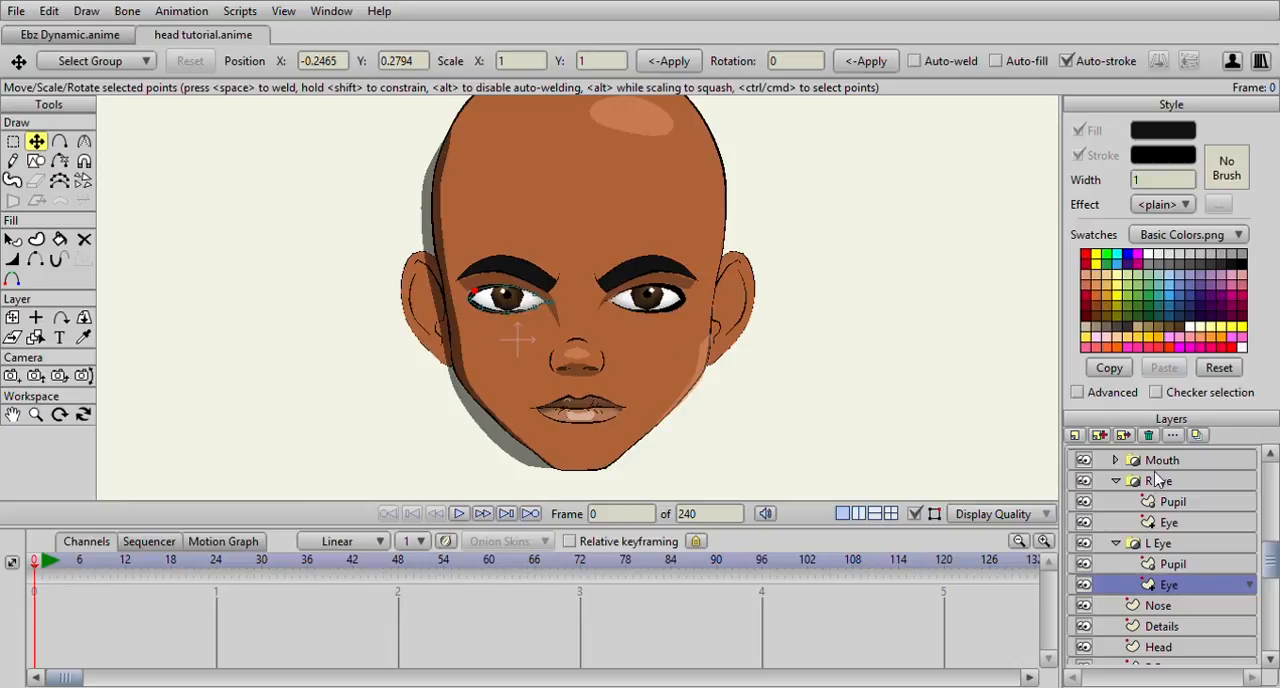
Collapse the L Eye and R Eye groups and check the whole face from near and far
click(1116, 543)
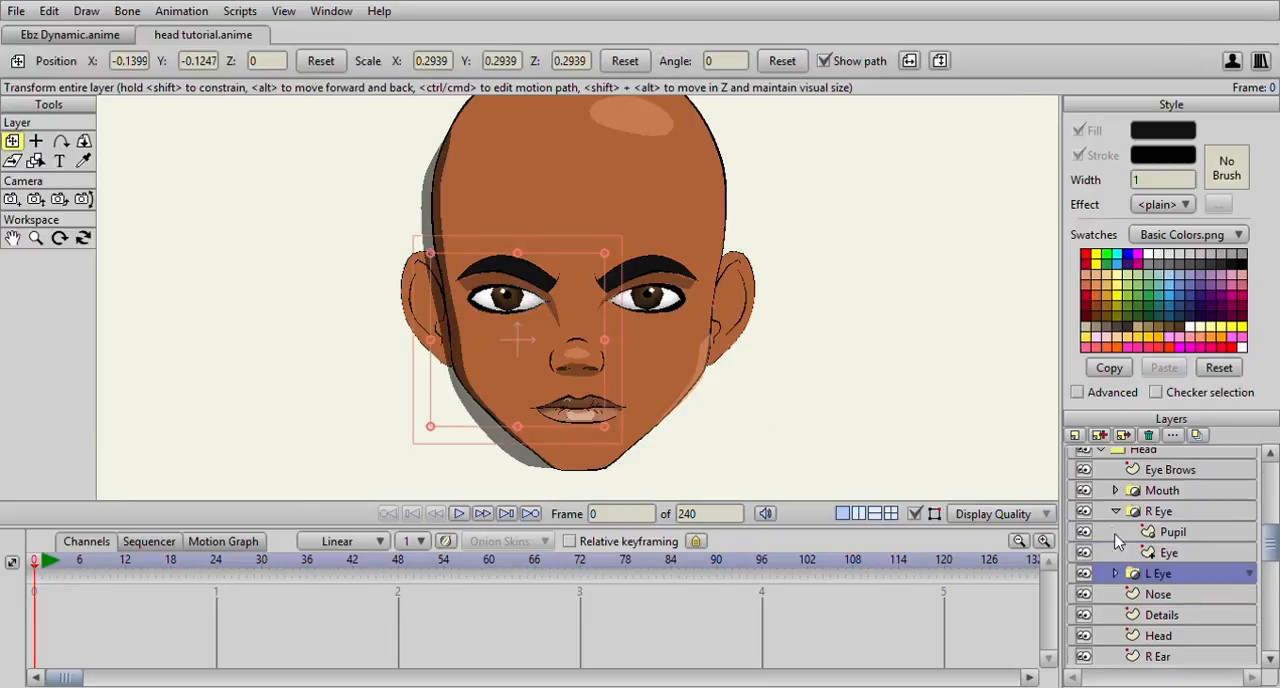
click(1116, 511)
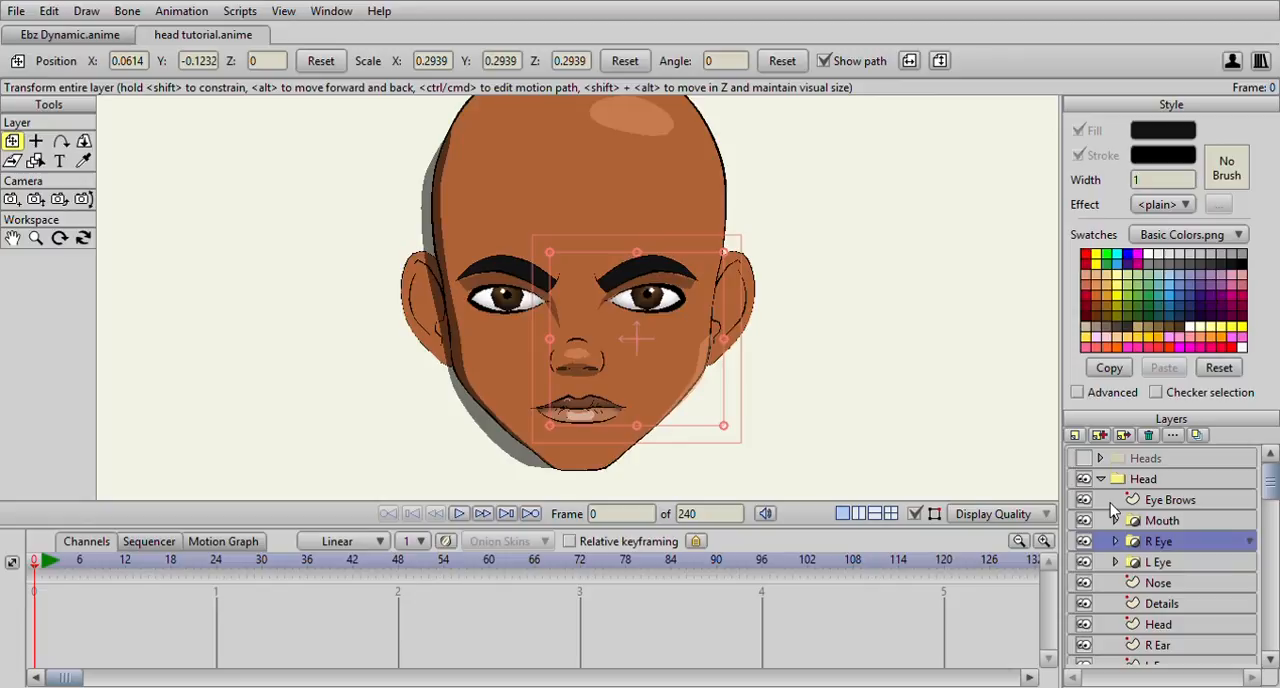
scroll(592, 305, down, 6)
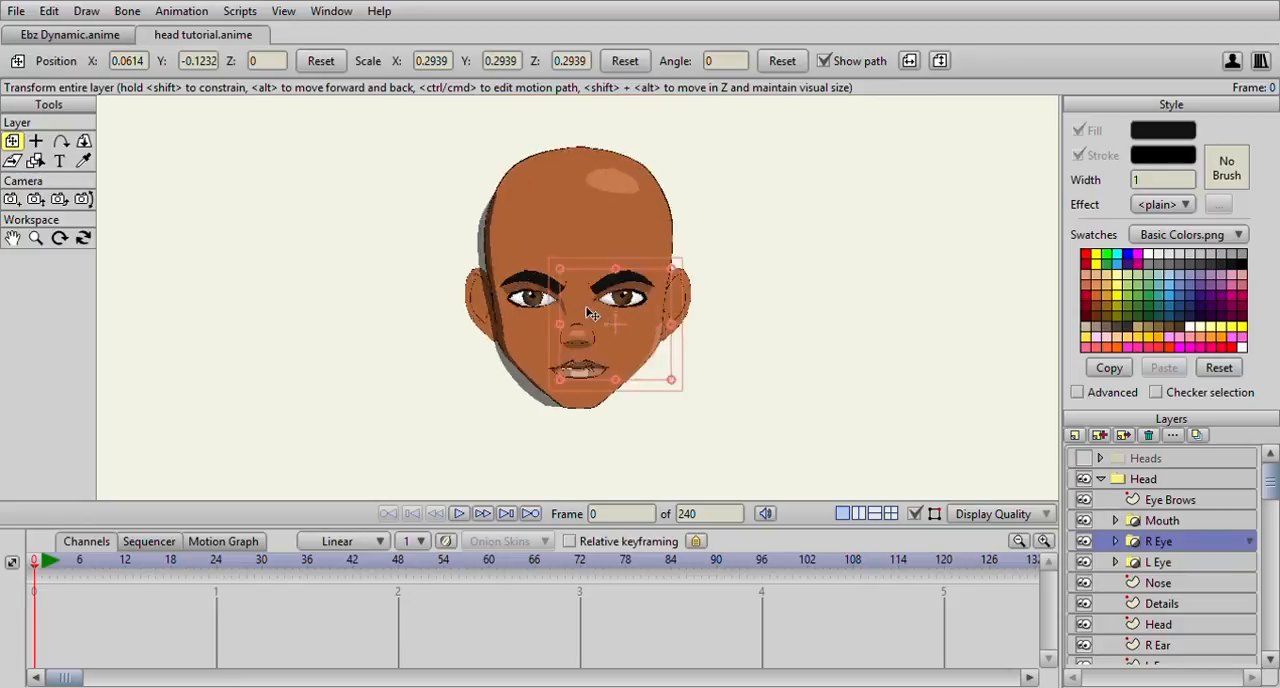
scroll(588, 312, up, 5)
scroll(462, 298, up, 1)
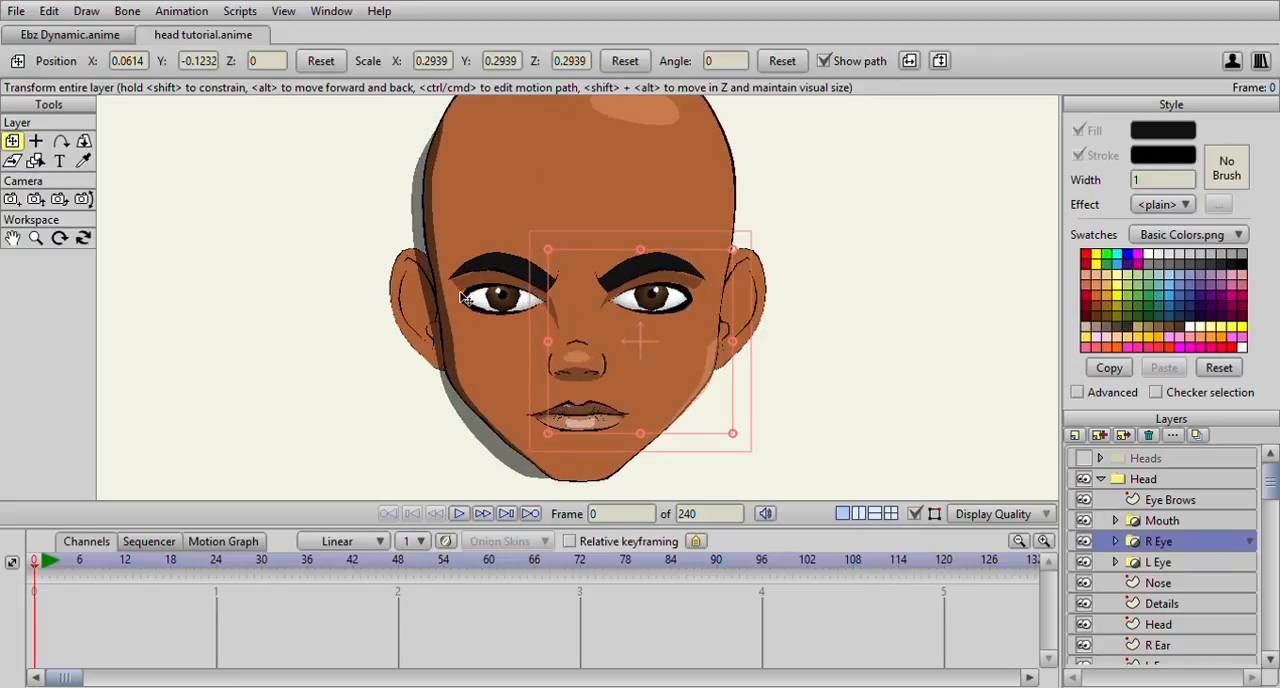
scroll(464, 298, down, 1)
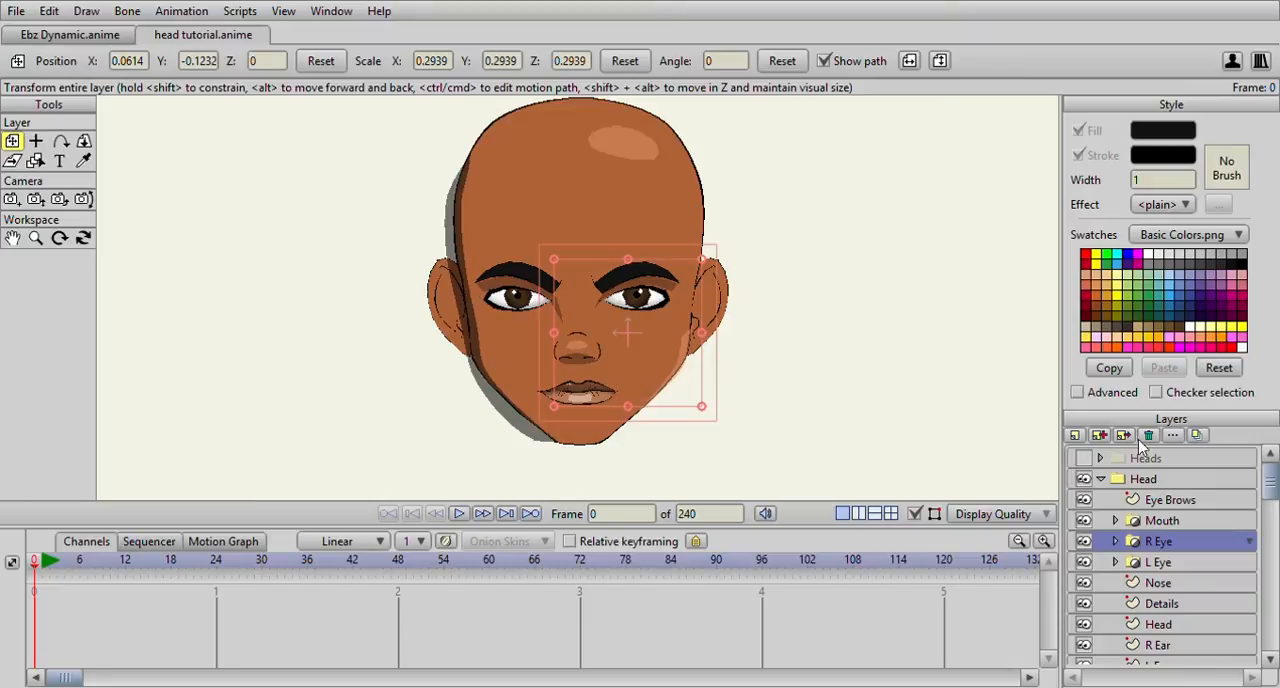
Add a new vector layer above Eye Brows in the Head group and name it Hair
click(1170, 500)
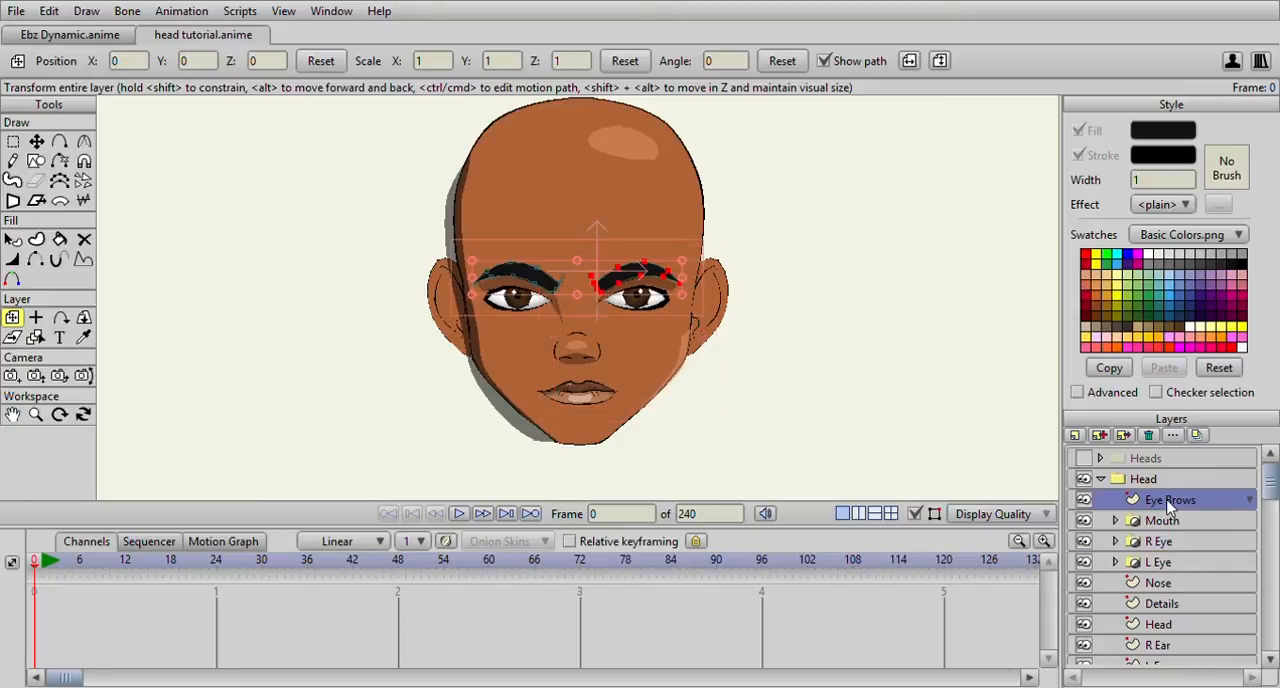
click(1119, 467)
text(Hair)
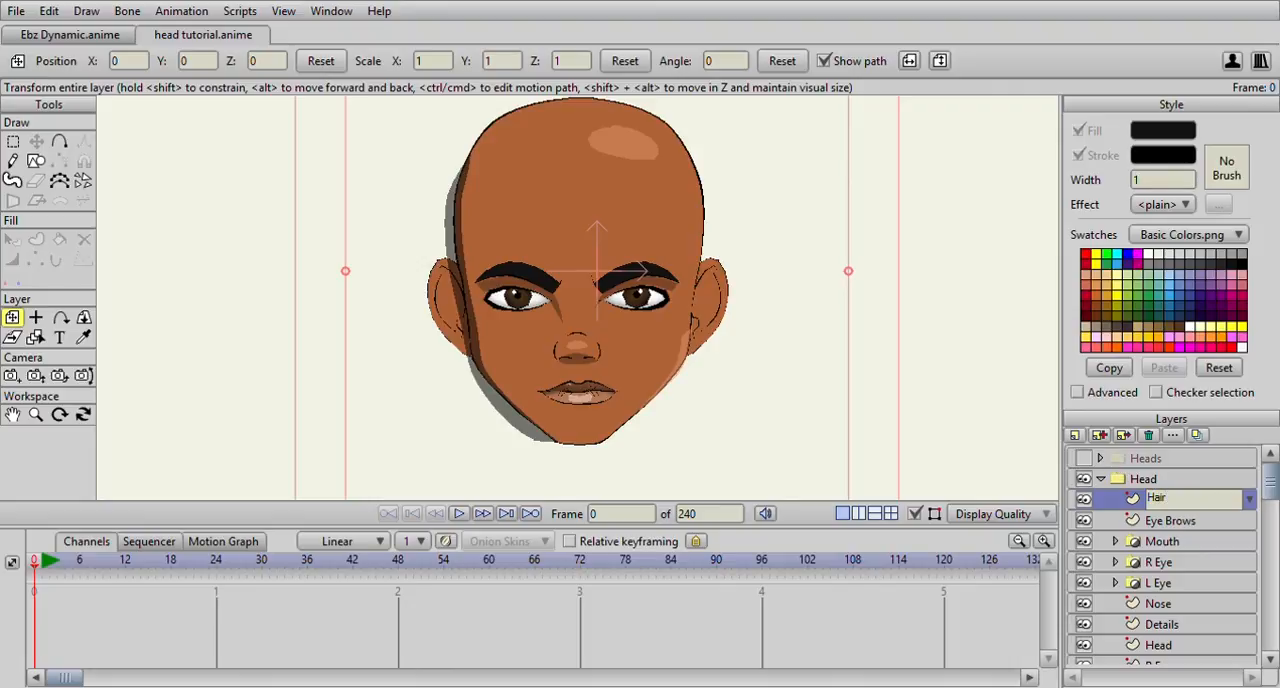
click(1190, 500)
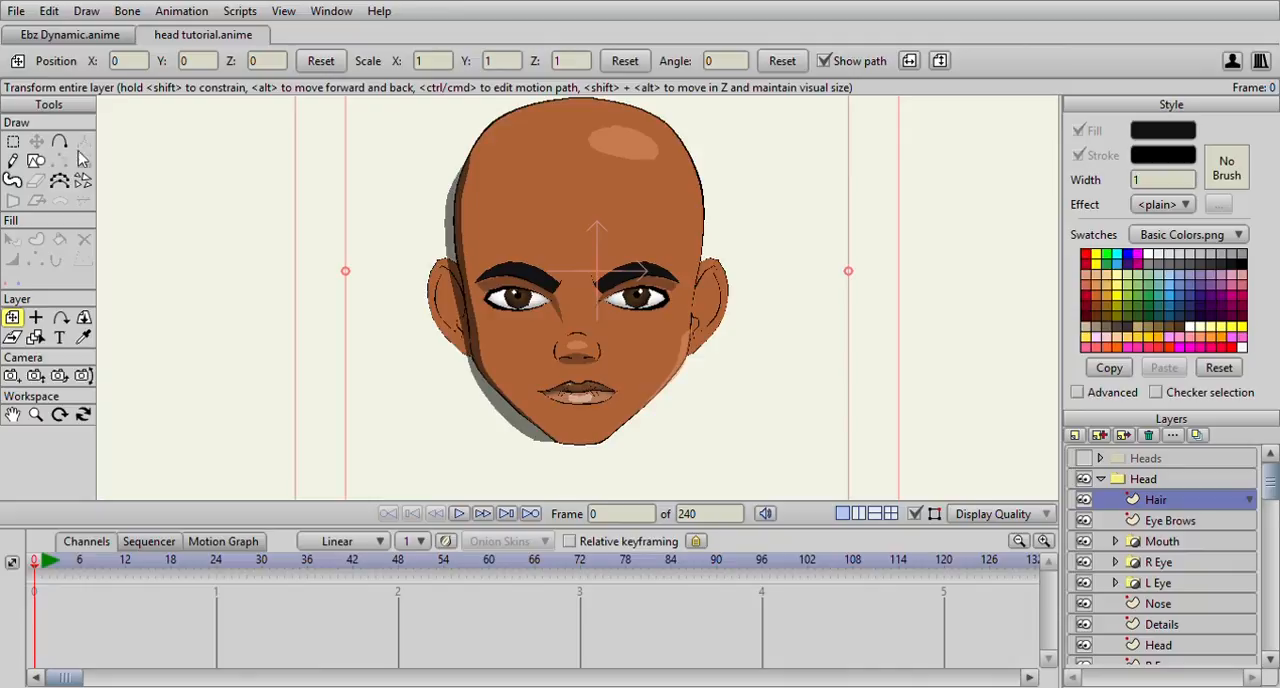
On the Hair layer, draw a closed short-hair outline around the skull, across the forehead and down into a sideburn before each ear
click(59, 142)
scroll(648, 236, up, 1)
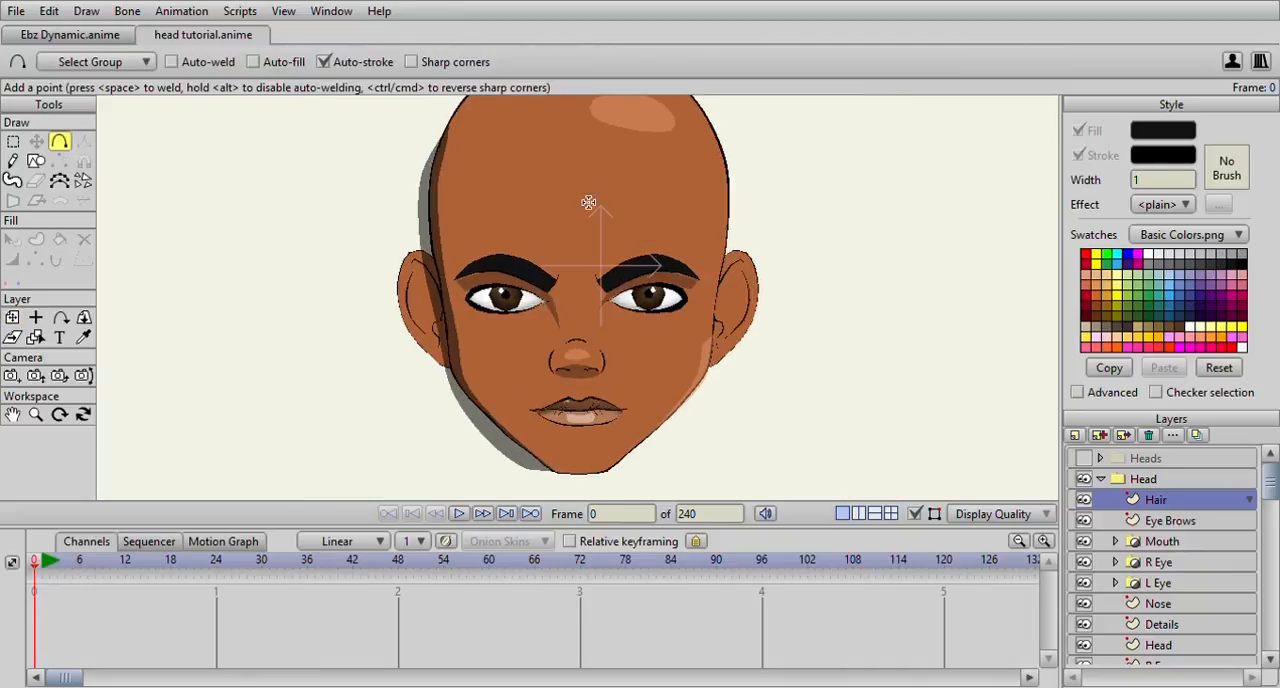
scroll(540, 180, up, 1)
mouse_move(491, 195)
mouse_down()
mouse_move(689, 203)
mouse_move(721, 333)
mouse_move(733, 289)
mouse_move(769, 272)
mouse_move(736, 175)
mouse_move(787, 259)
mouse_move(762, 179)
mouse_up()
drag(762, 178, 485, 358)
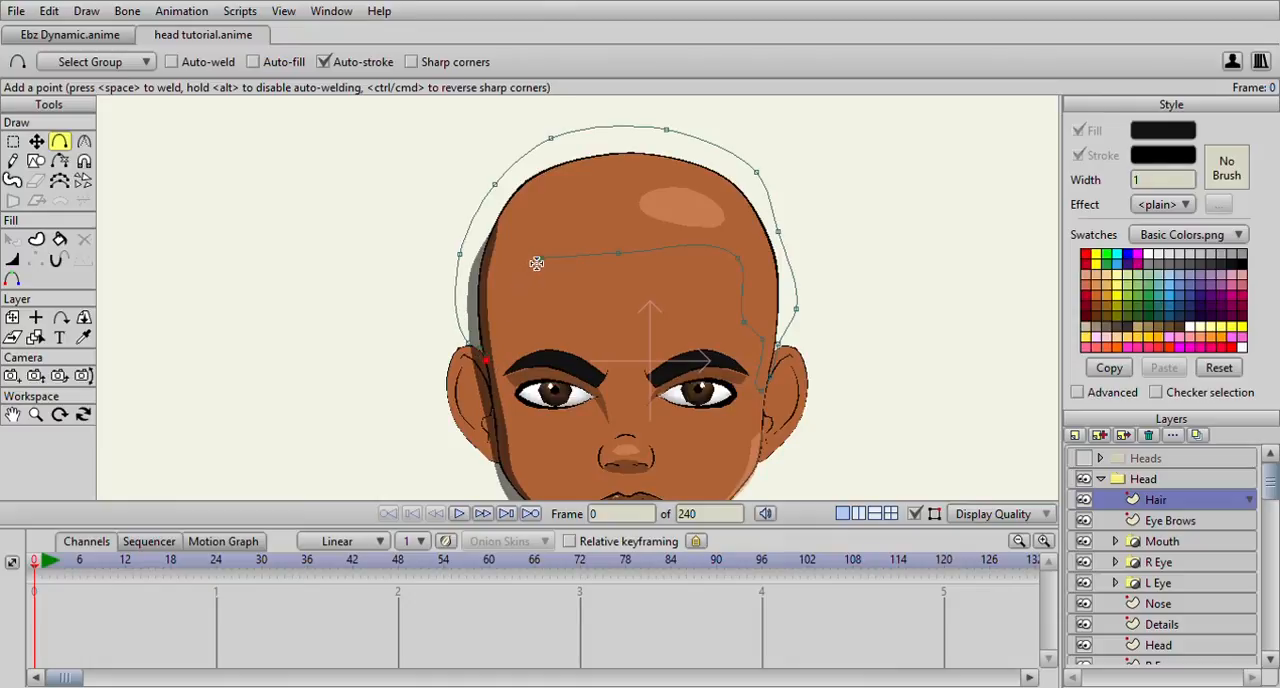
drag(538, 261, 520, 316)
click(508, 336)
drag(508, 336, 490, 364)
Give the whole hair outline a near-black fill and keep its black stroke on
key(ctrl+a)
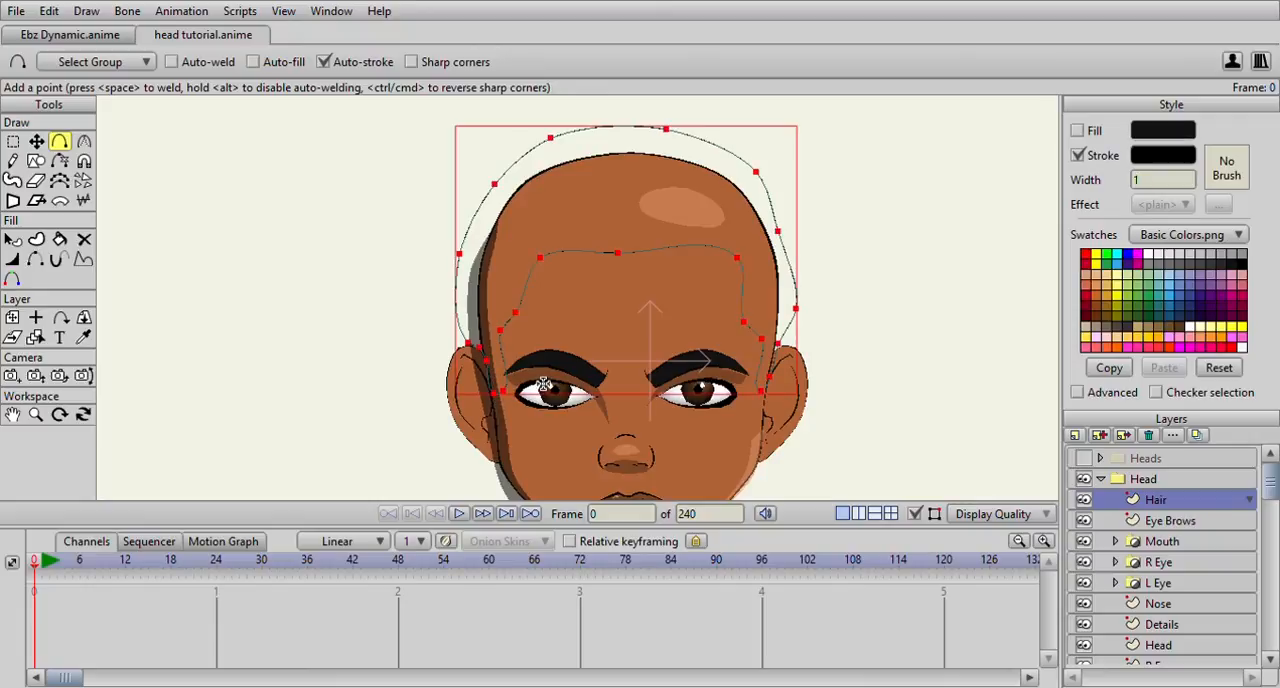
click(1077, 131)
click(1078, 157)
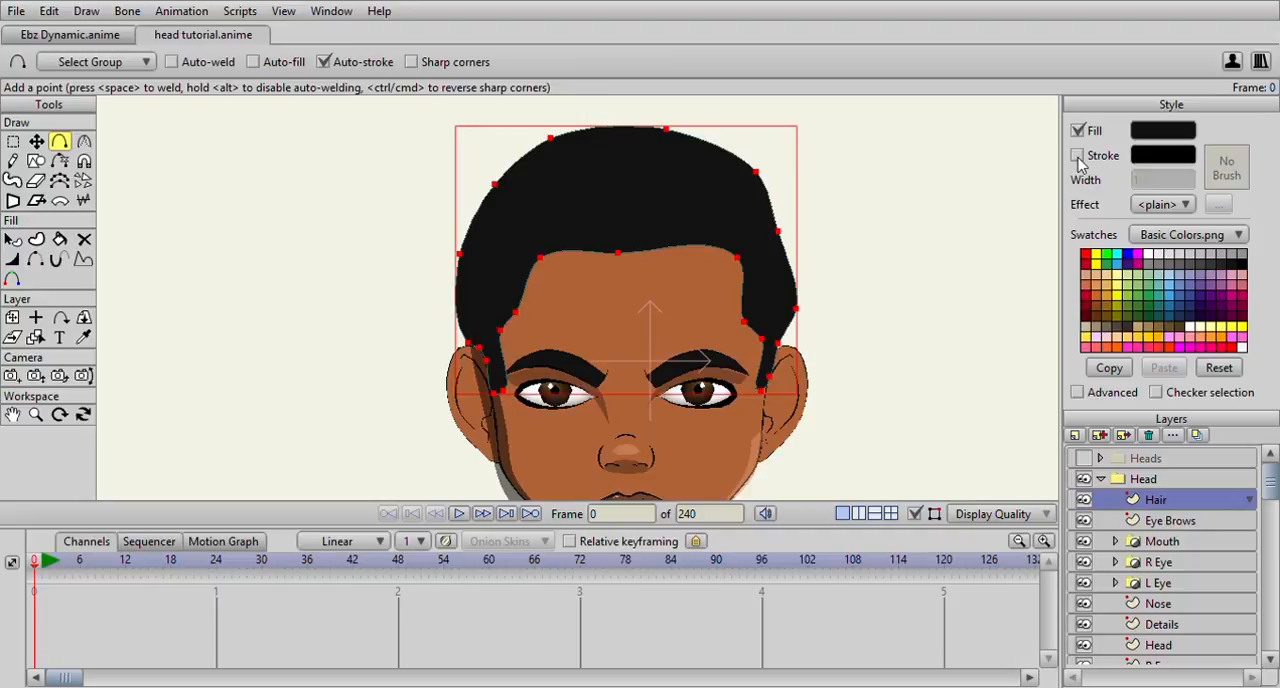
click(1078, 157)
Thicken the line of all hair outline points to about 204 percent and deselect the points
click(12, 141)
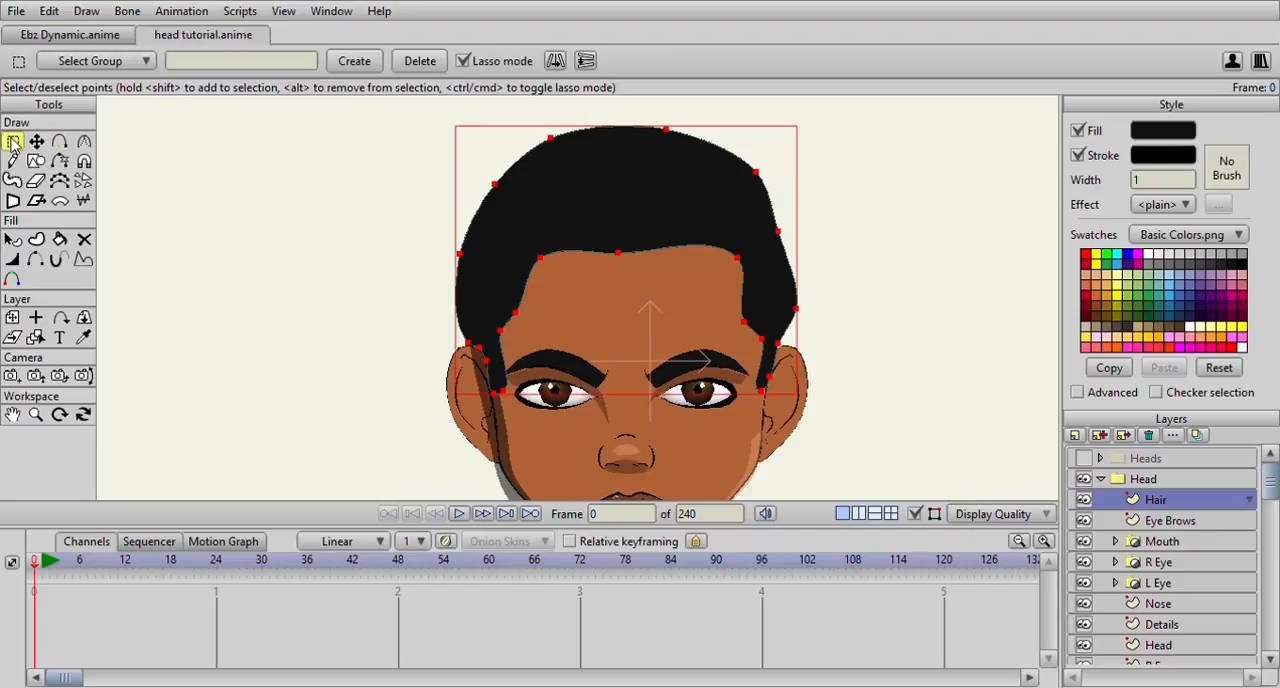
scroll(490, 240, up, 2)
drag(490, 238, 543, 88)
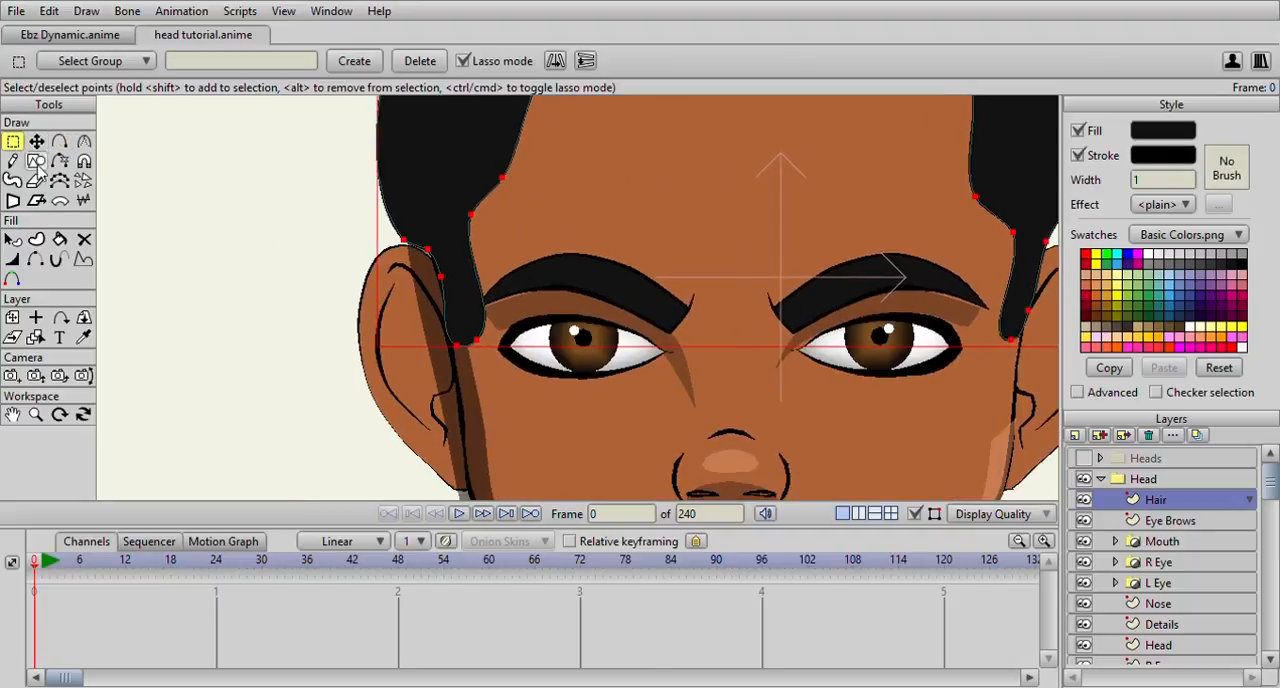
click(12, 259)
drag(221, 302, 271, 303)
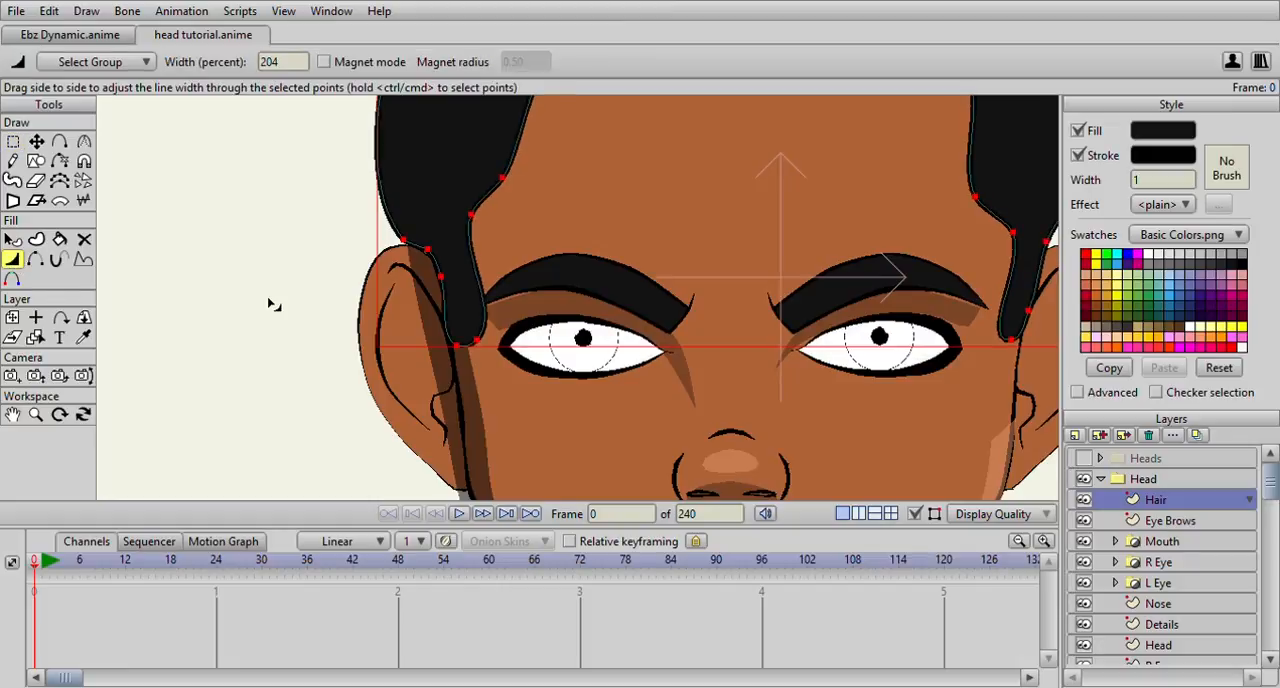
click(12, 141)
click(157, 177)
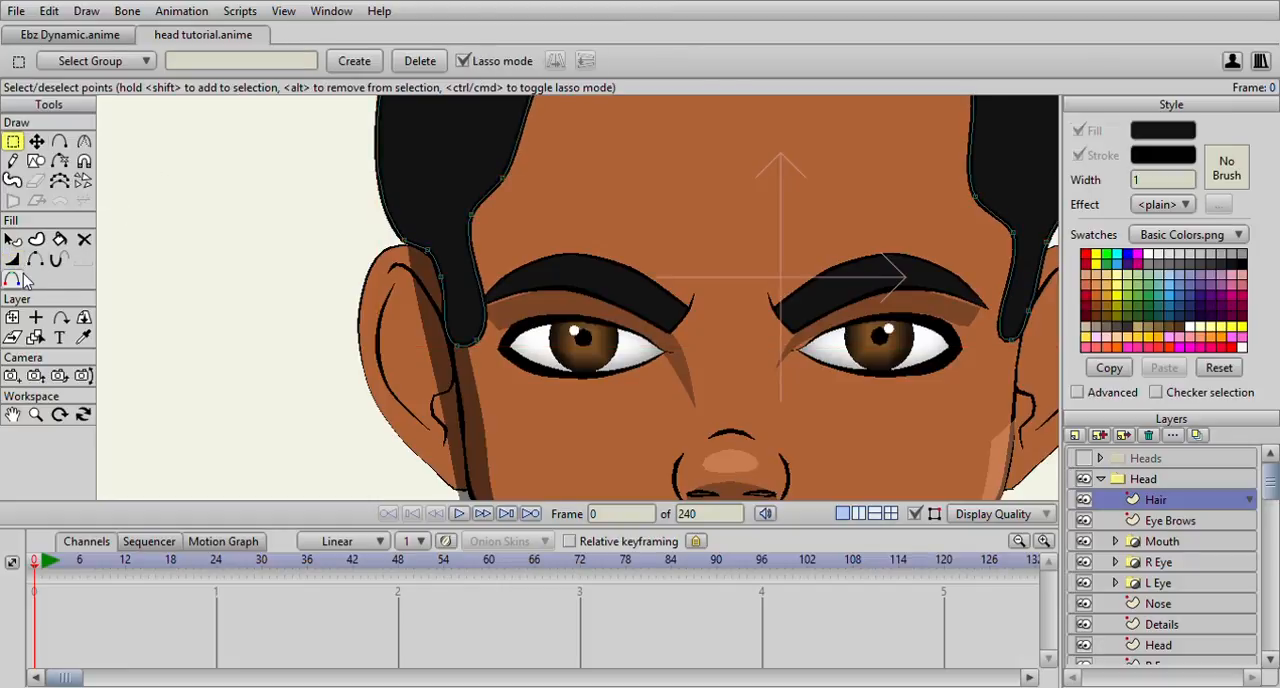
Lower the hairline's left upper corner and move it outward, adjusting the temple point beneath it to match
click(12, 259)
scroll(237, 303, up, 2)
click(84, 141)
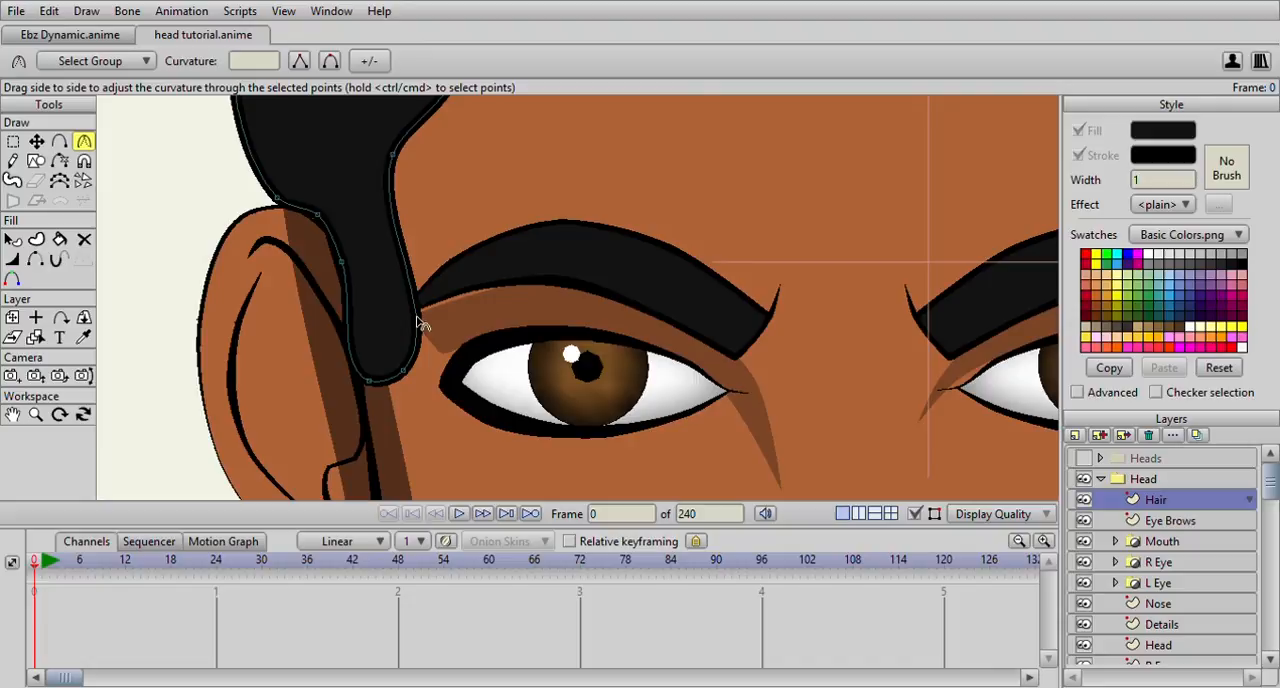
scroll(280, 200, down, 4)
scroll(329, 220, up, 2)
click(36, 141)
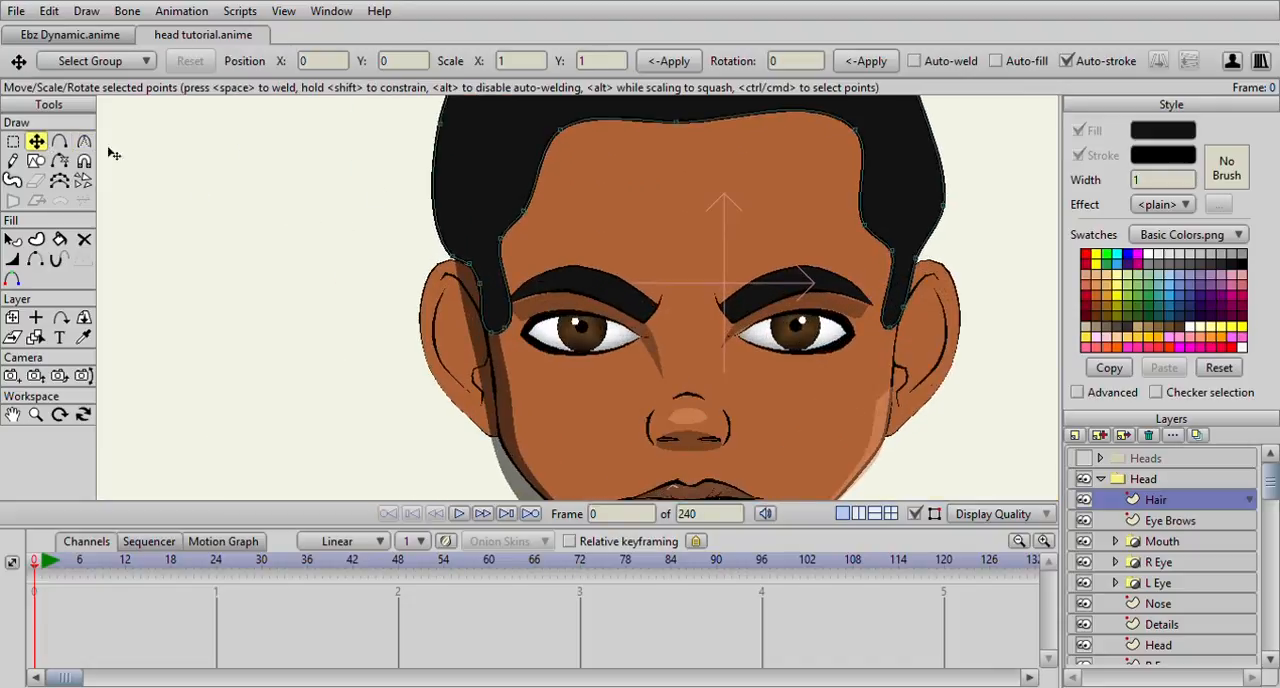
click(573, 180)
drag(577, 186, 527, 270)
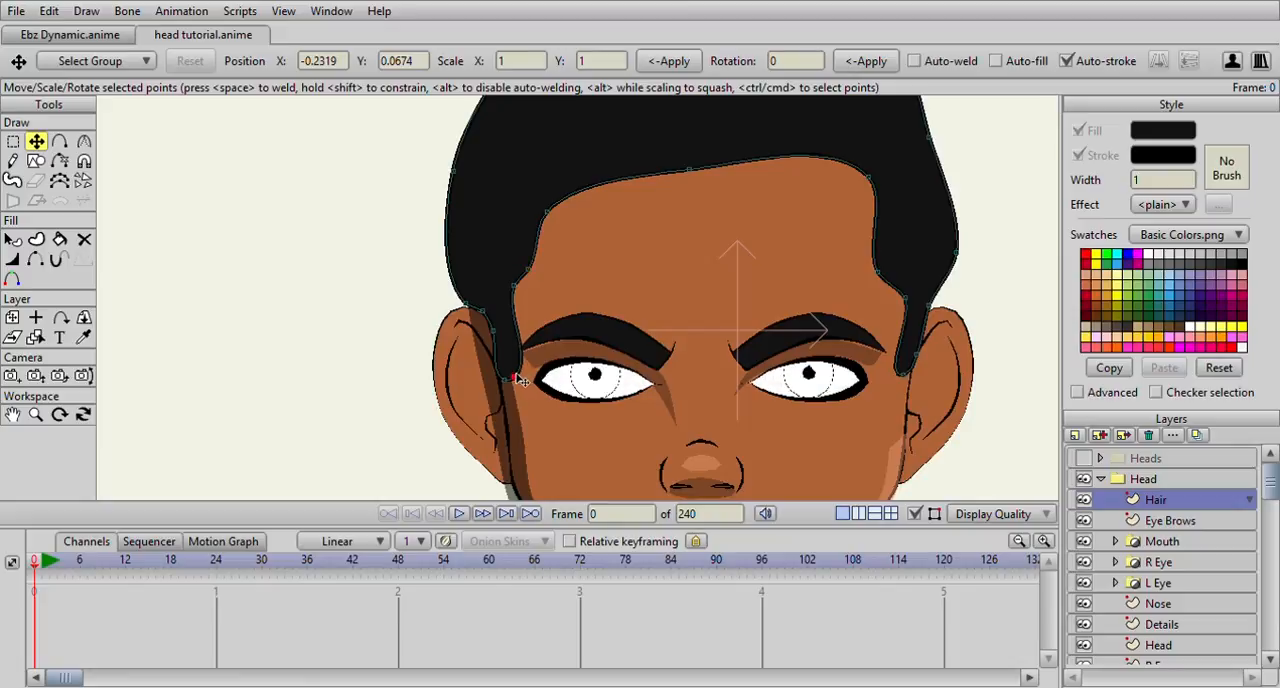
Lower the hairline's right upper corner and shift the right temple point slightly outward
drag(872, 181, 876, 219)
drag(880, 274, 892, 286)
drag(908, 299, 912, 263)
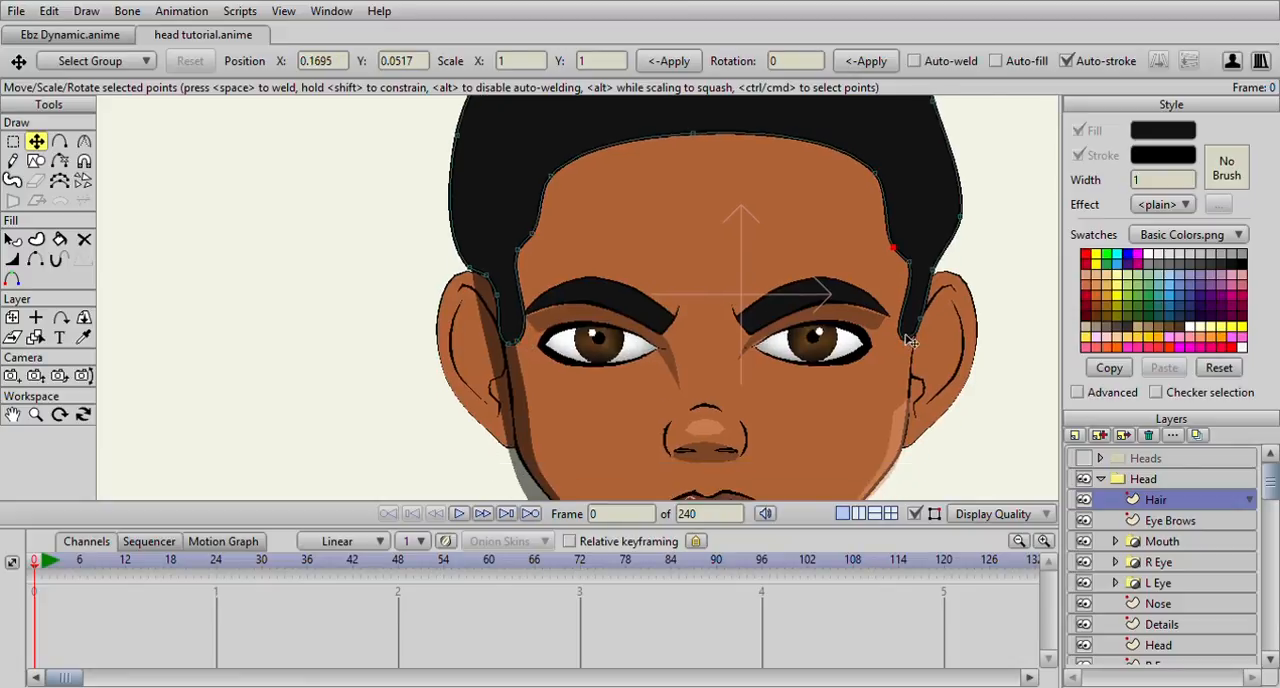
Use the Curvature tool to turn the hairline's two upper corners into sharp corners
click(84, 141)
scroll(640, 172, down, 2)
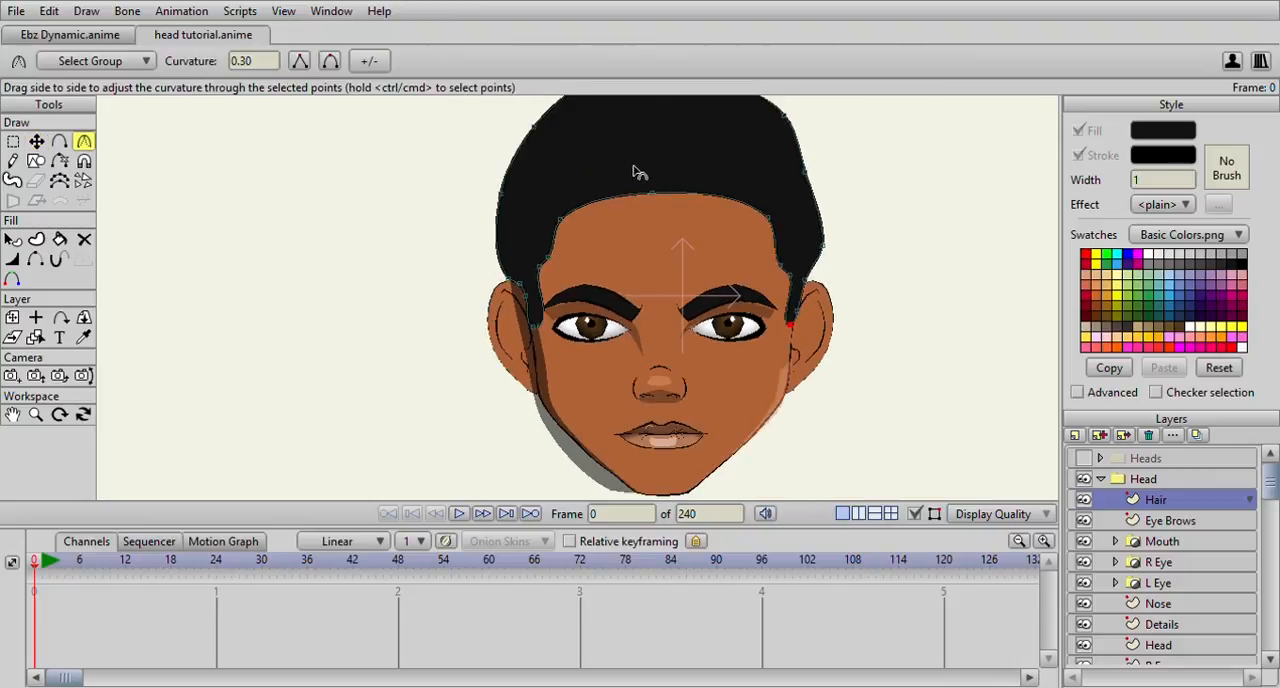
drag(770, 221, 157, 135)
Move the hairline's centre point above the forehead slightly down and check the hair's overall shape
click(35, 141)
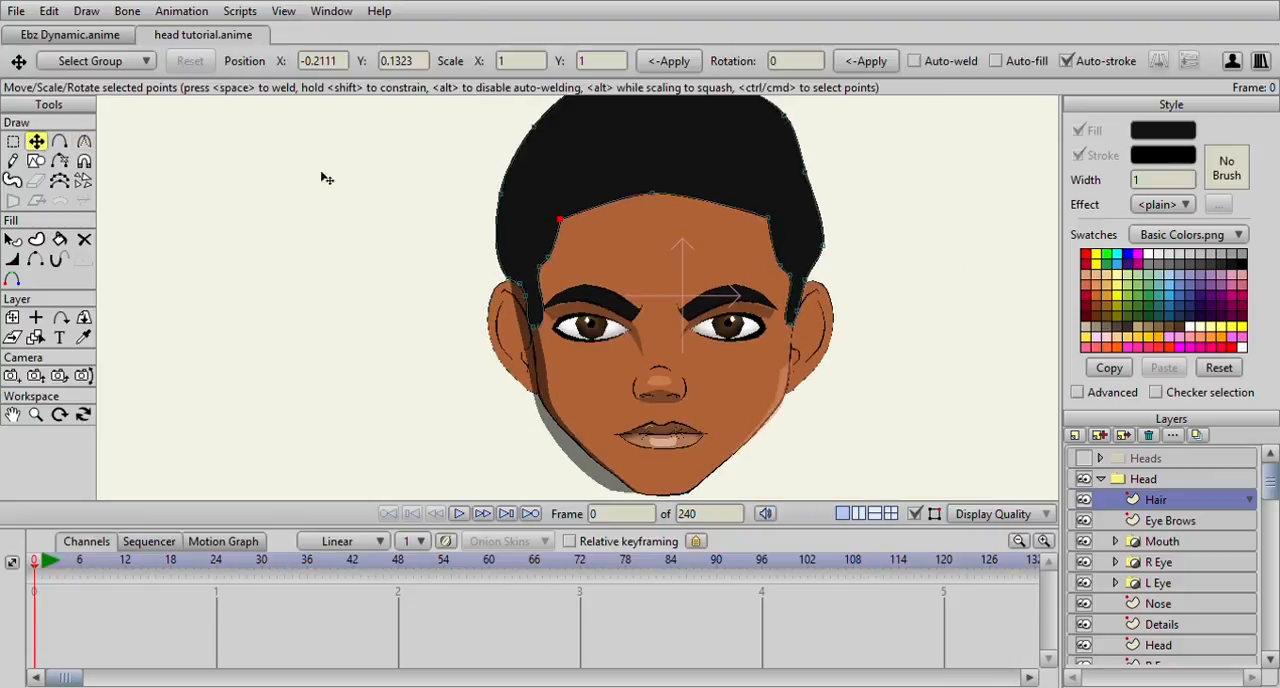
scroll(450, 175, up, 2)
drag(691, 147, 695, 154)
scroll(670, 168, down, 5)
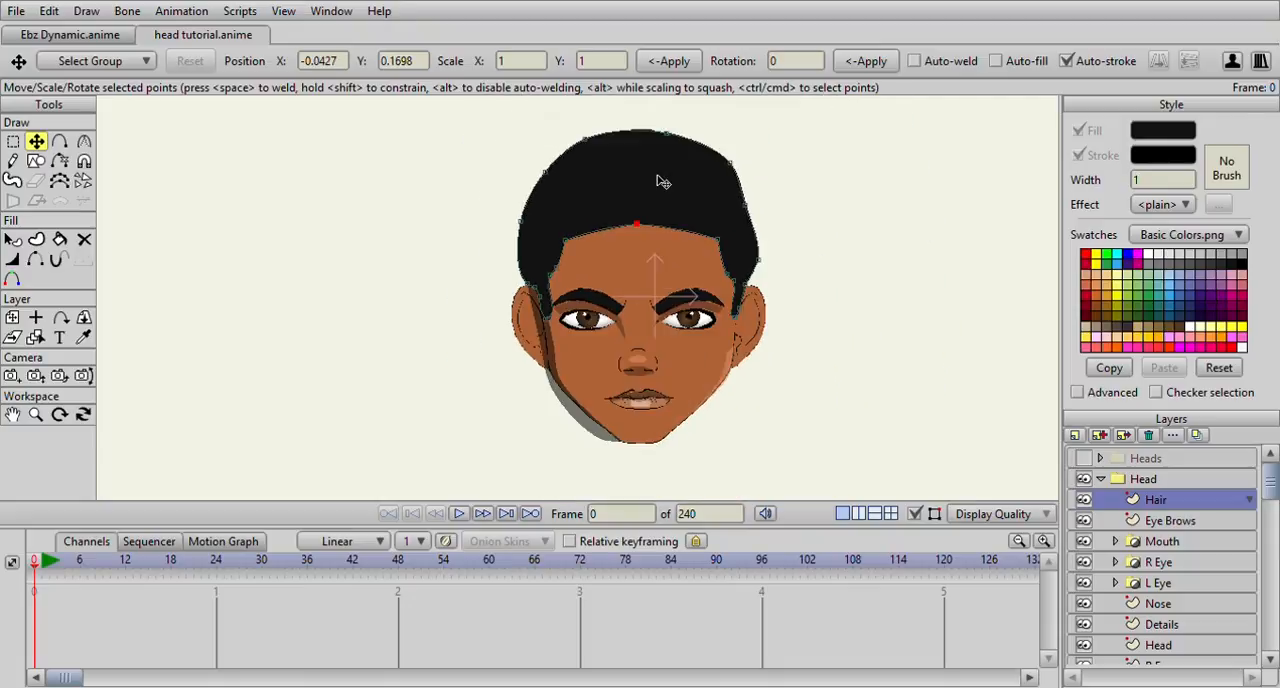
scroll(675, 168, up, 4)
Try moving the inner upper point of the left sideburn outward, and undo the move
click(101, 139)
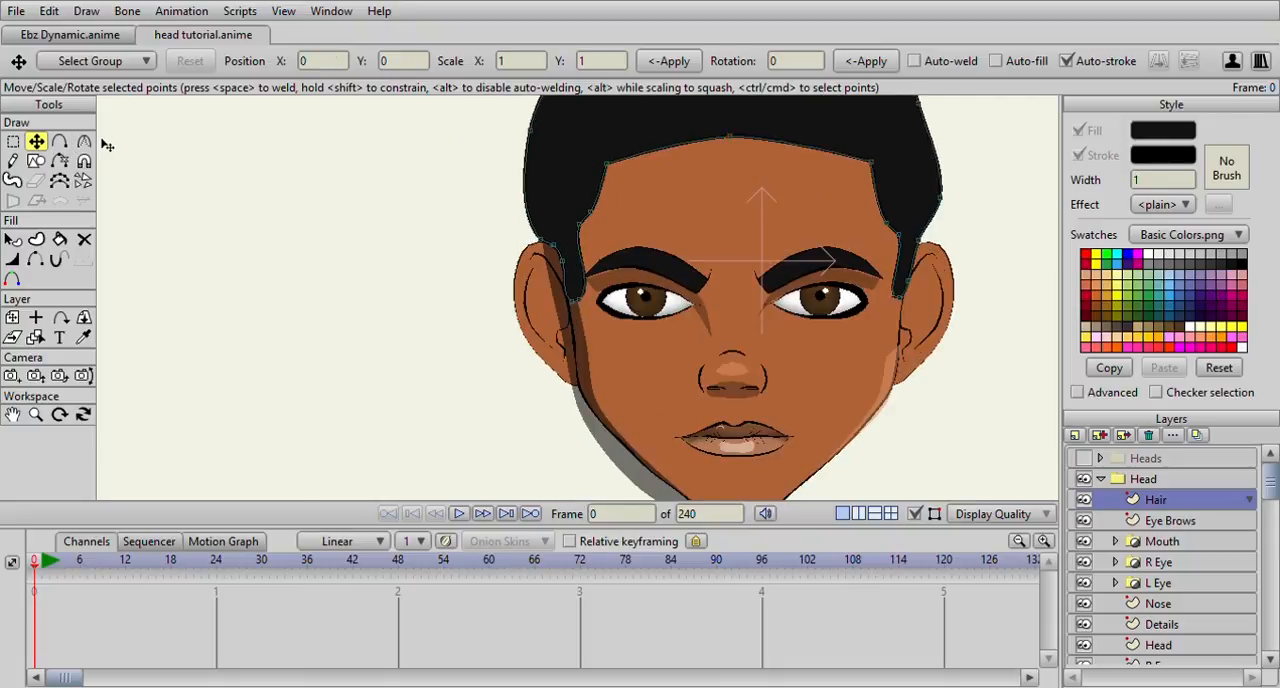
scroll(576, 294, up, 3)
drag(590, 168, 480, 202)
key(ctrl+z)
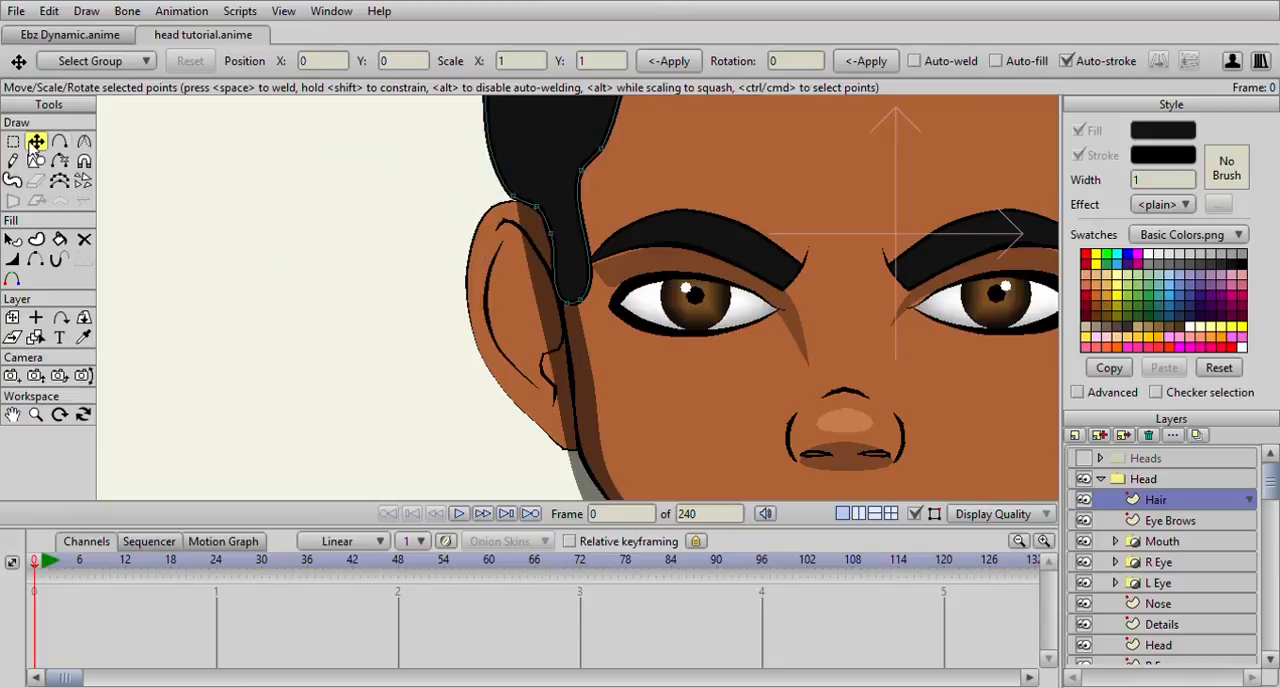
Set the left sideburn's curvature to about 0.54 at its inner upper point, 0 at its lower tip and about 0.19 at the temple
click(86, 139)
scroll(540, 147, up, 2)
click(585, 125)
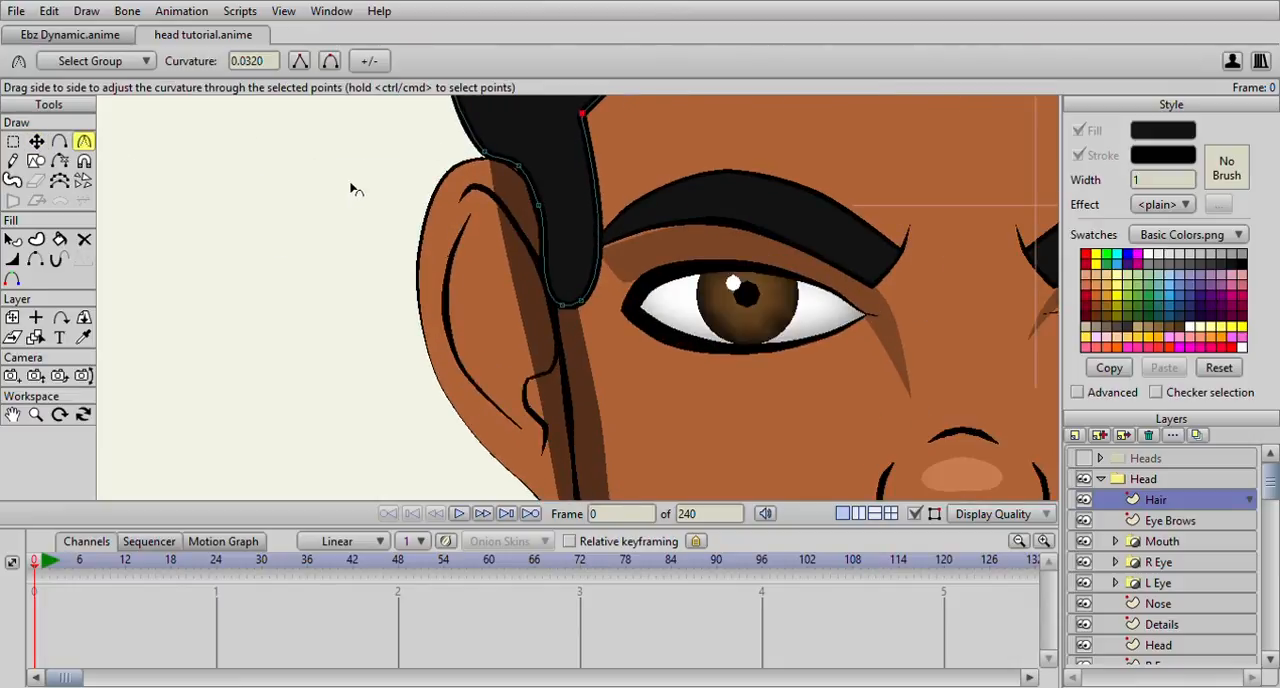
scroll(354, 189, down, 2)
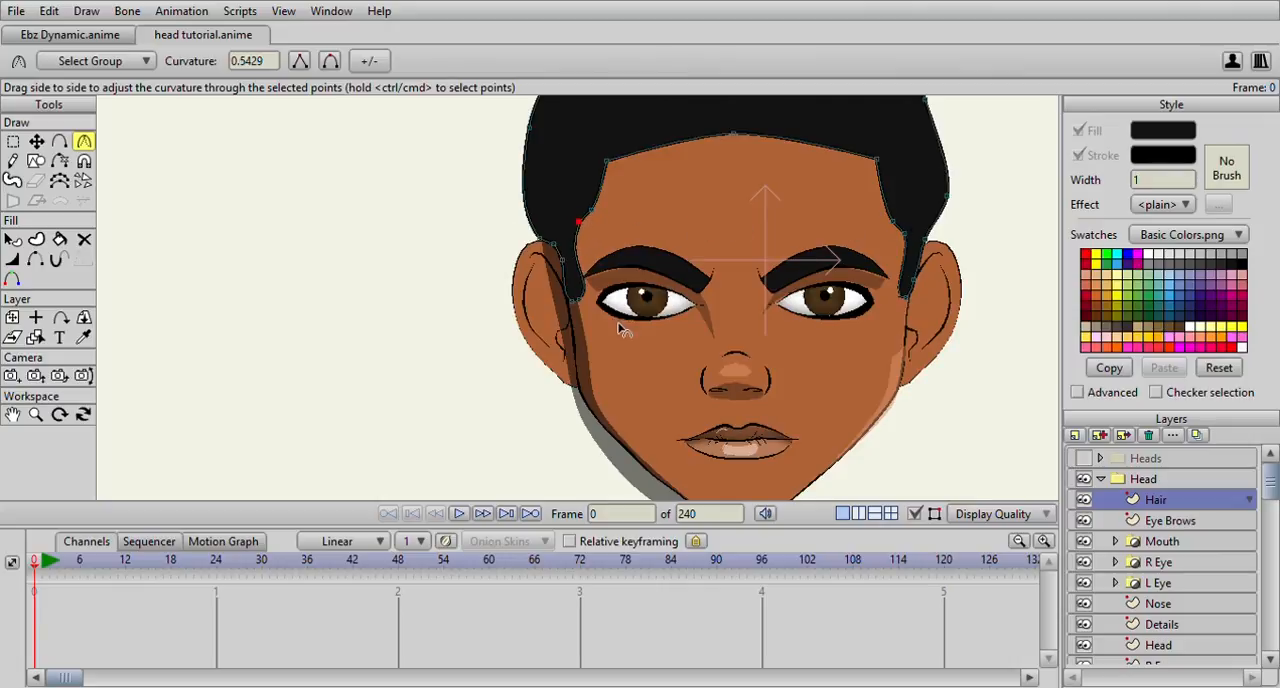
click(578, 298)
scroll(571, 214, up, 2)
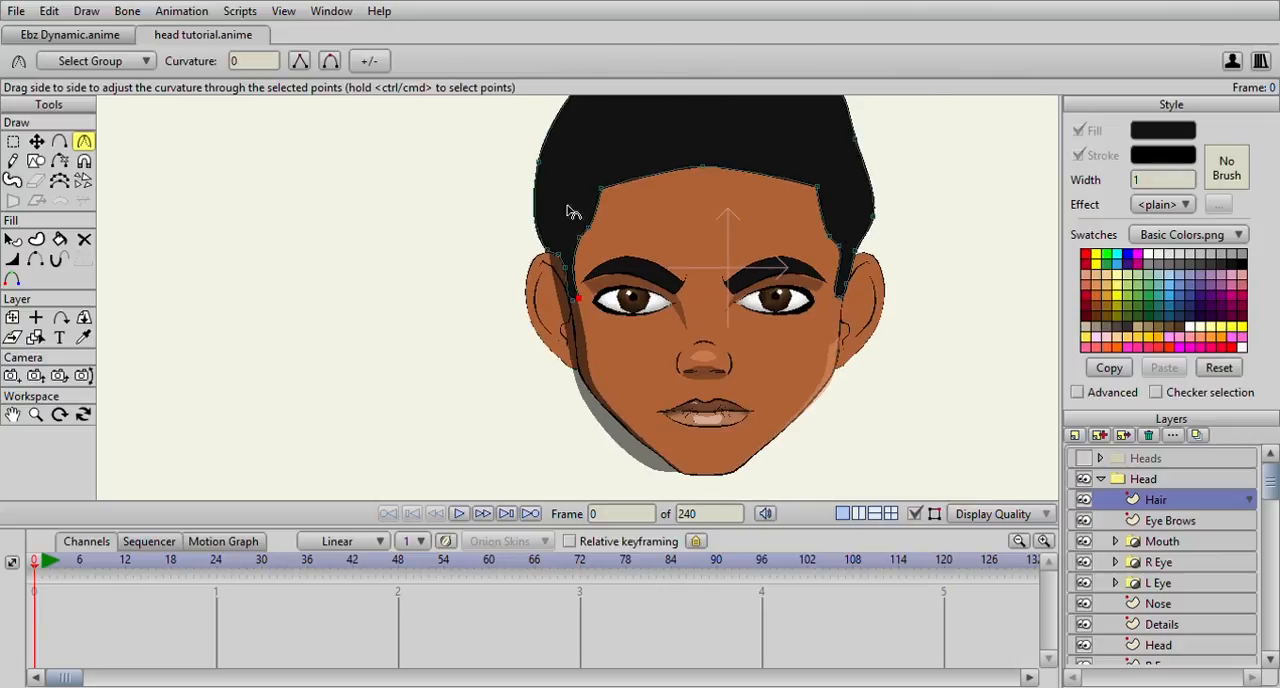
click(593, 197)
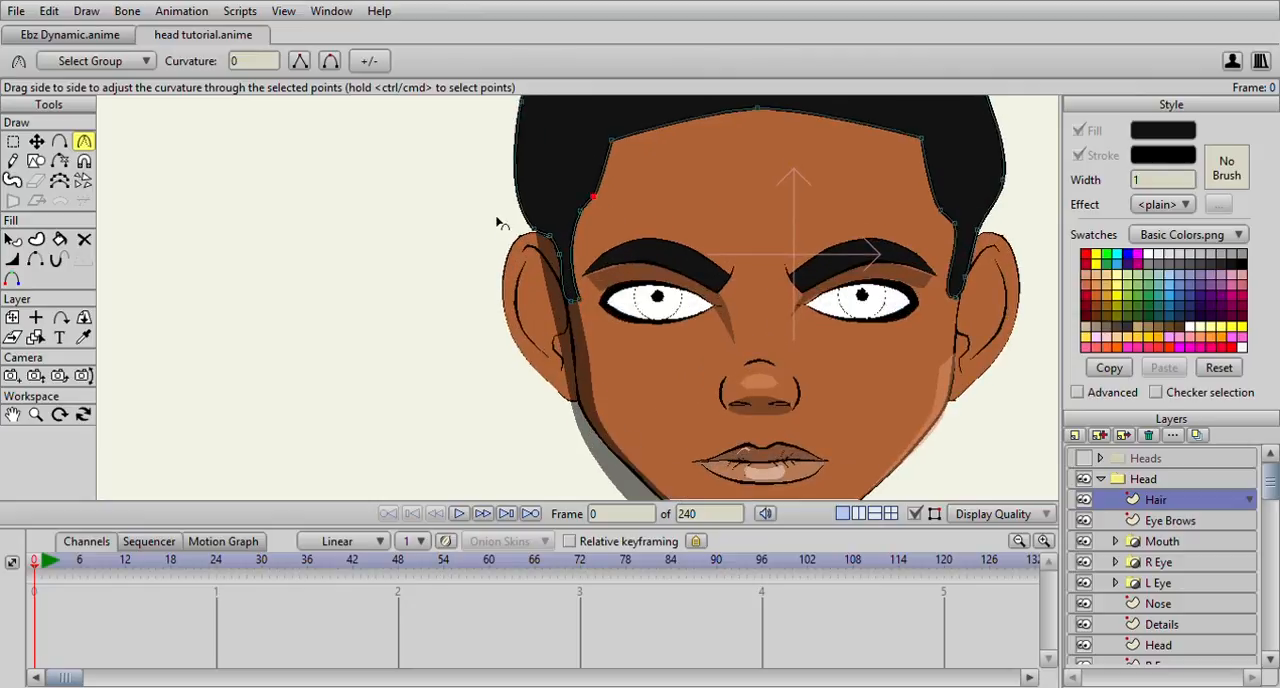
Slim the left sideburn by moving its inner upper and lower tip points, and set curvature 0 on the hair point above the left ear
click(36, 141)
scroll(381, 177, up, 2)
drag(581, 174, 587, 184)
click(567, 302)
drag(569, 304, 566, 308)
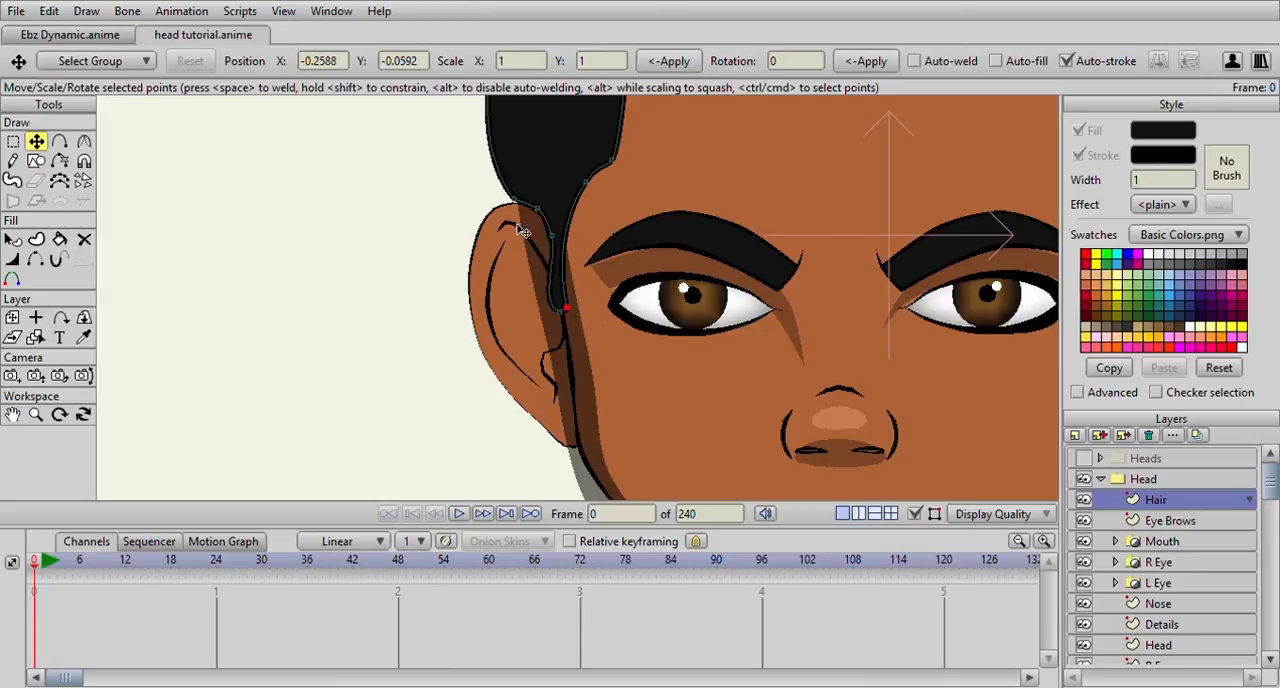
click(84, 141)
scroll(404, 260, down, 2)
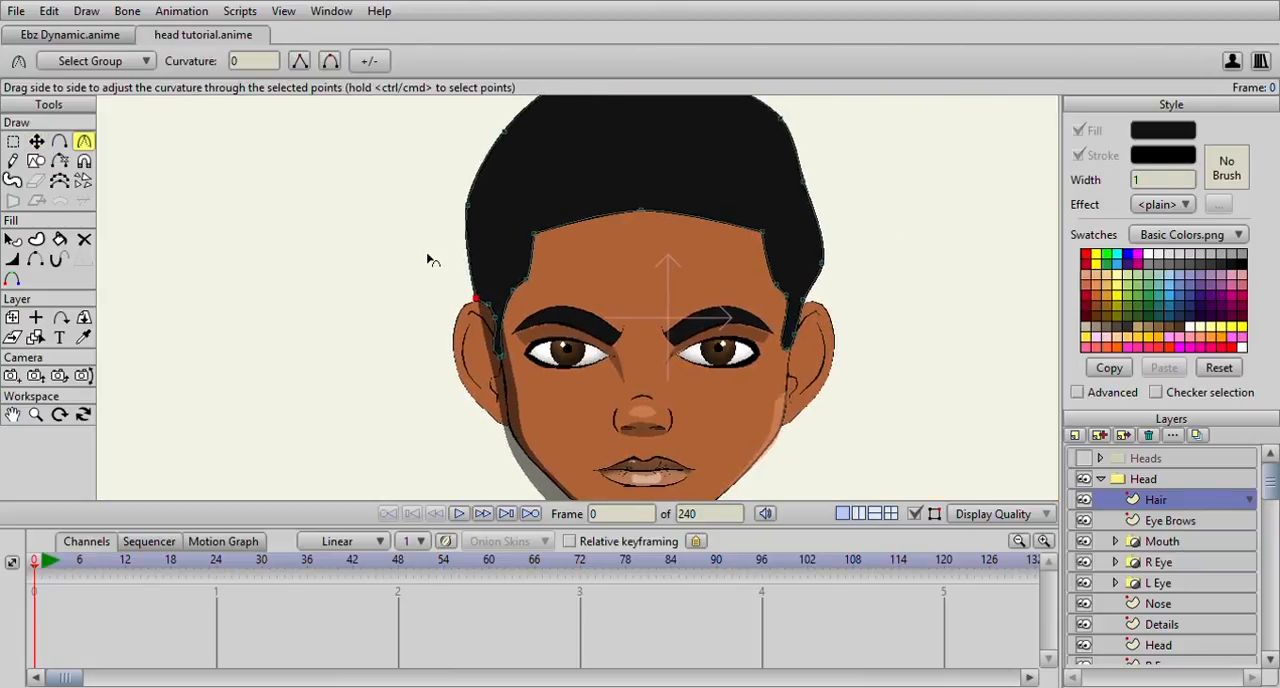
Move the hair outline's outer points on the right side above the ear inward for a rounder silhouette
click(36, 141)
scroll(415, 233, up, 3)
scroll(474, 314, down, 2)
click(618, 317)
click(611, 214)
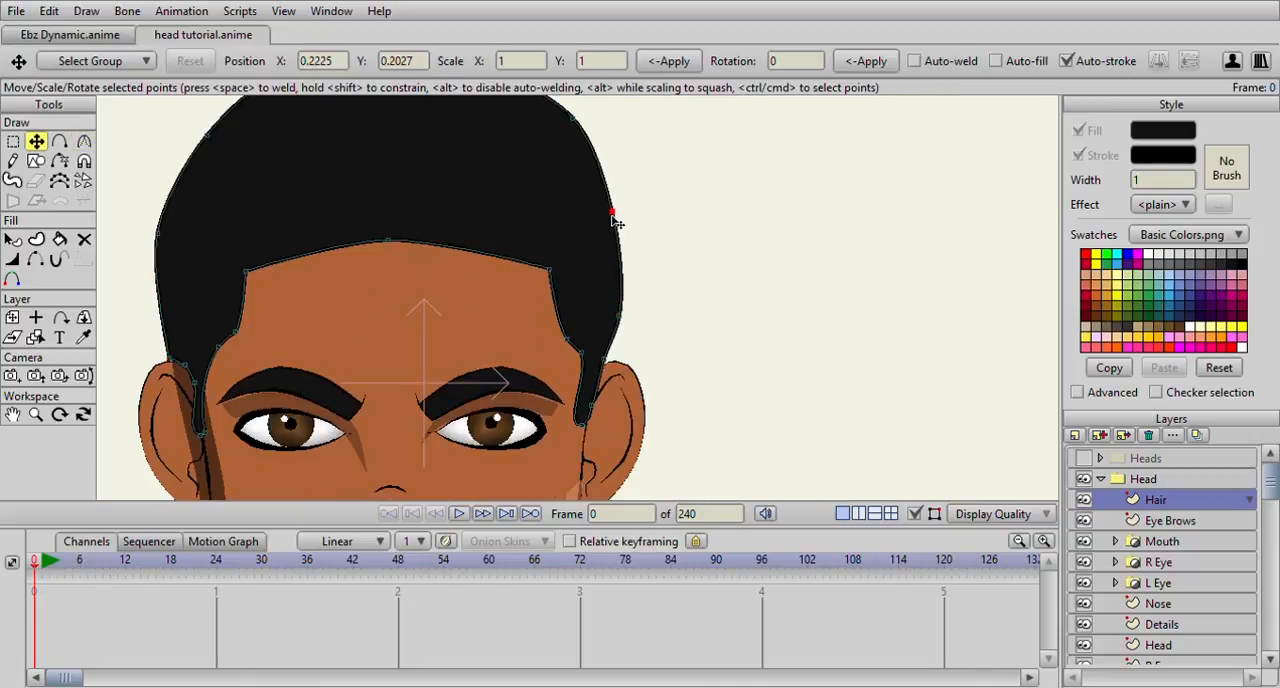
Nudge the hair outline's outer points on the left side to even out the silhouette
scroll(536, 214, down, 2)
click(364, 265)
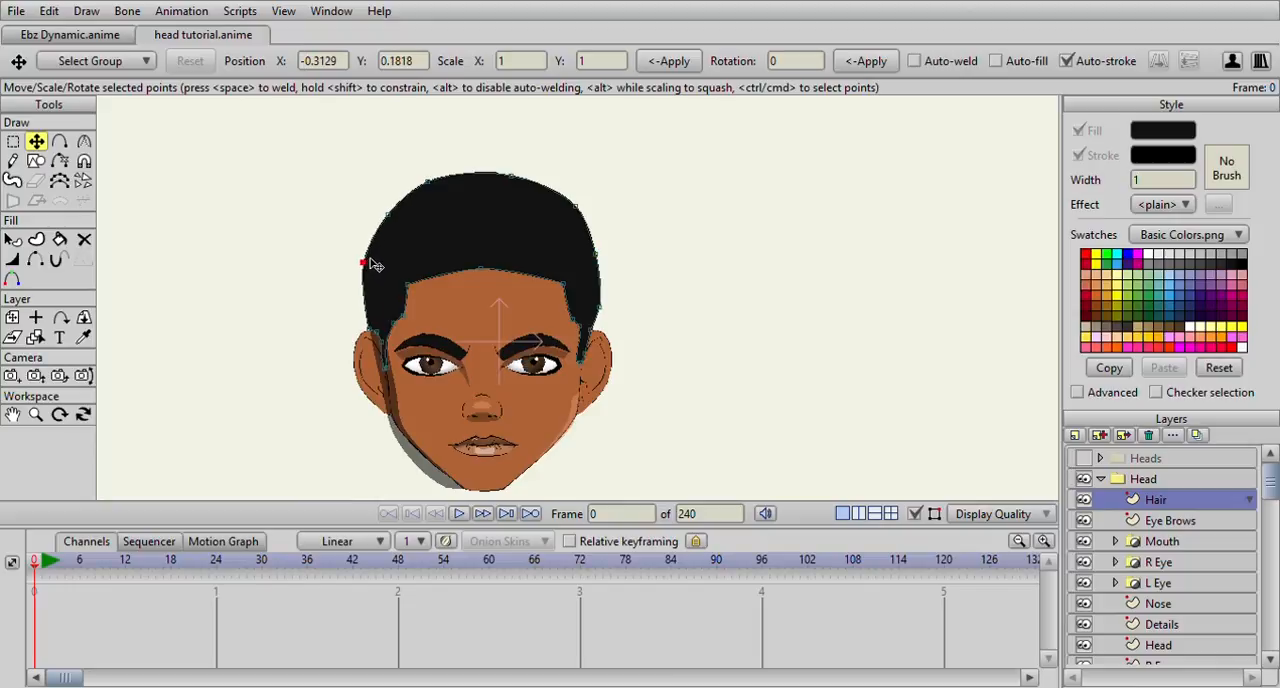
drag(389, 216, 387, 217)
drag(363, 264, 366, 264)
Move the hair outline point just above the right ear slightly outward and up
scroll(612, 279, up, 1)
scroll(600, 340, up, 2)
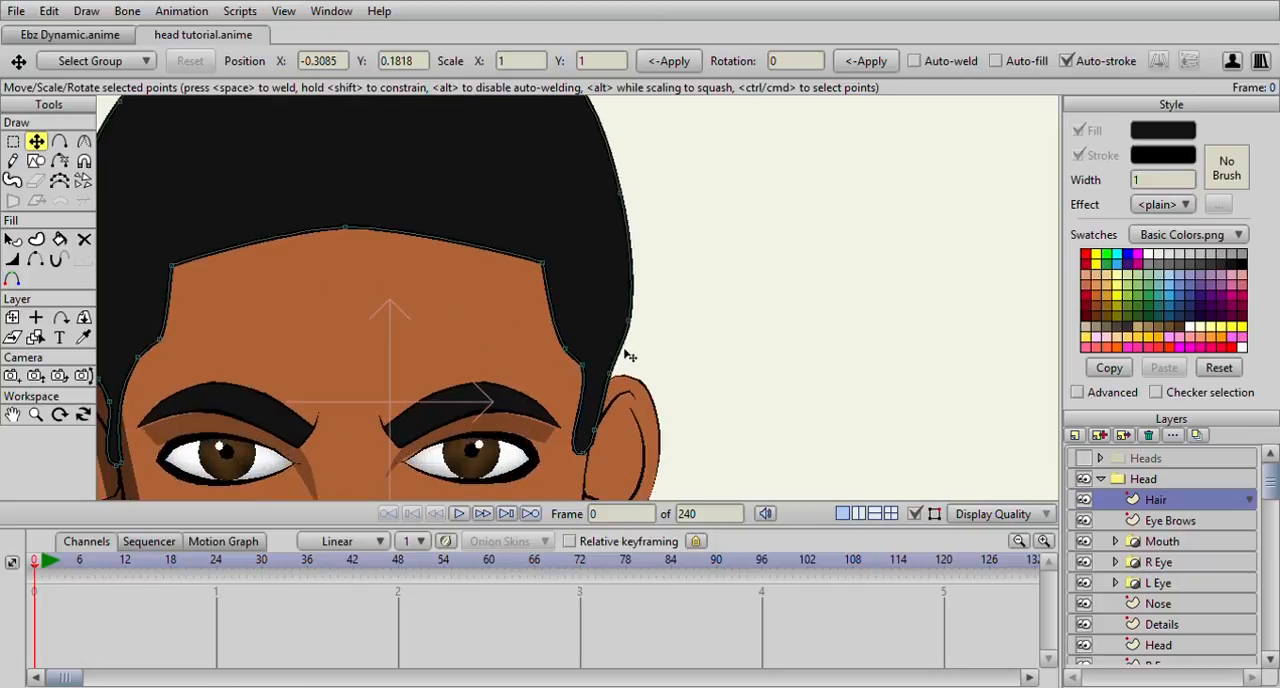
click(84, 141)
scroll(553, 326, down, 2)
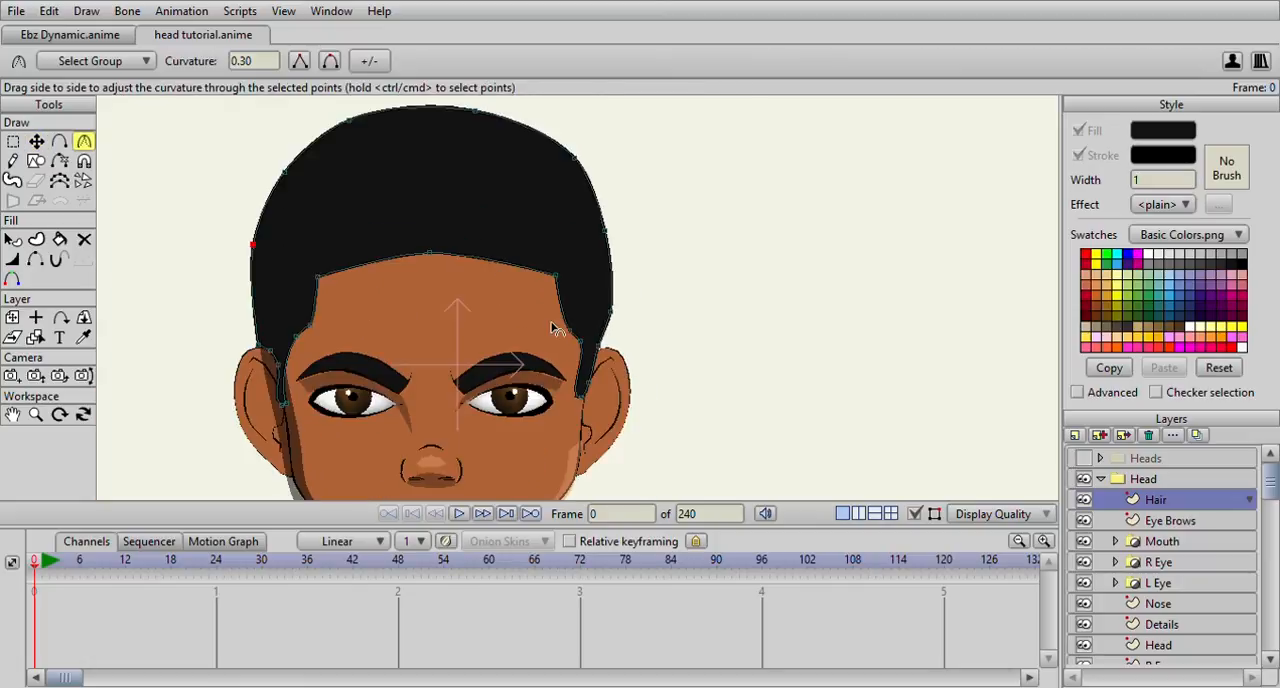
click(600, 345)
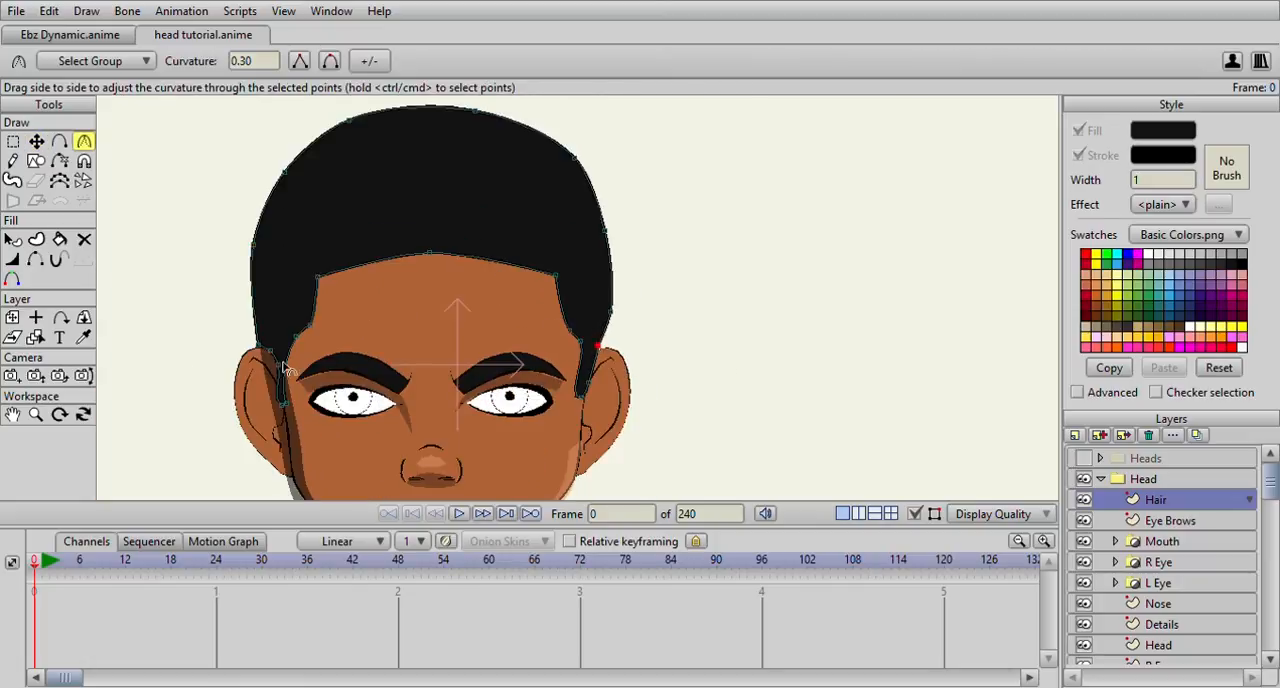
key(t)
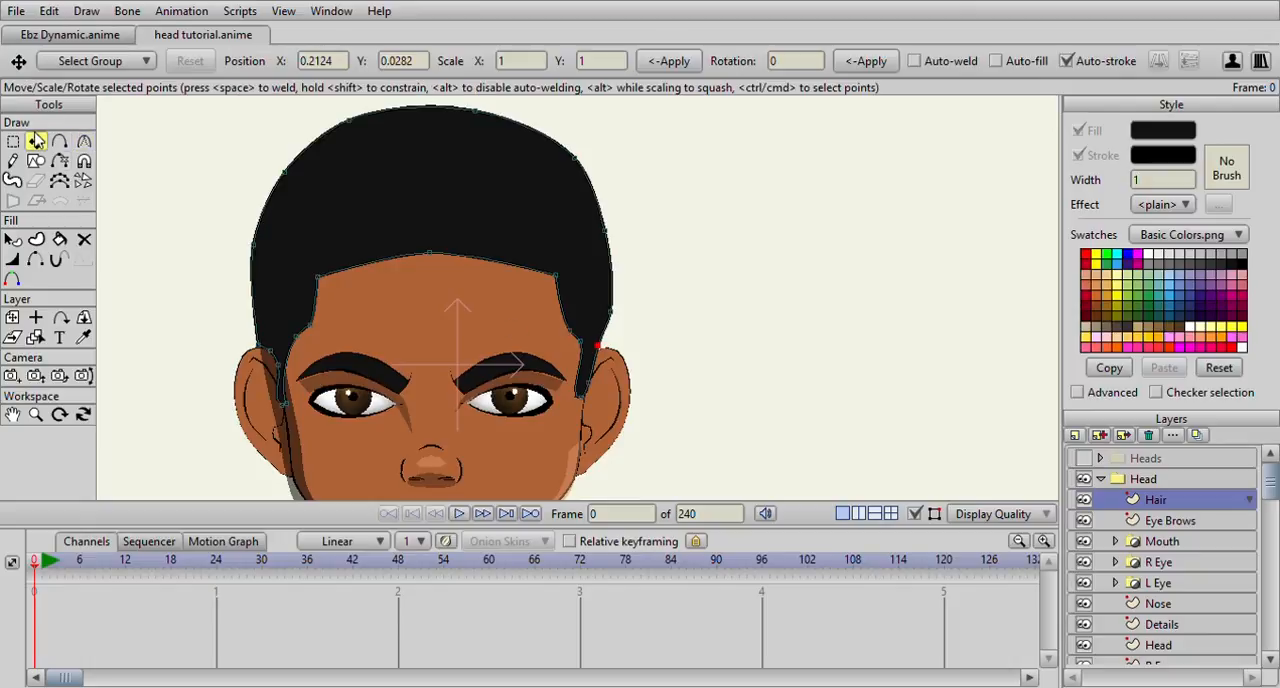
scroll(710, 395, up, 3)
drag(413, 187, 438, 211)
scroll(438, 211, down, 4)
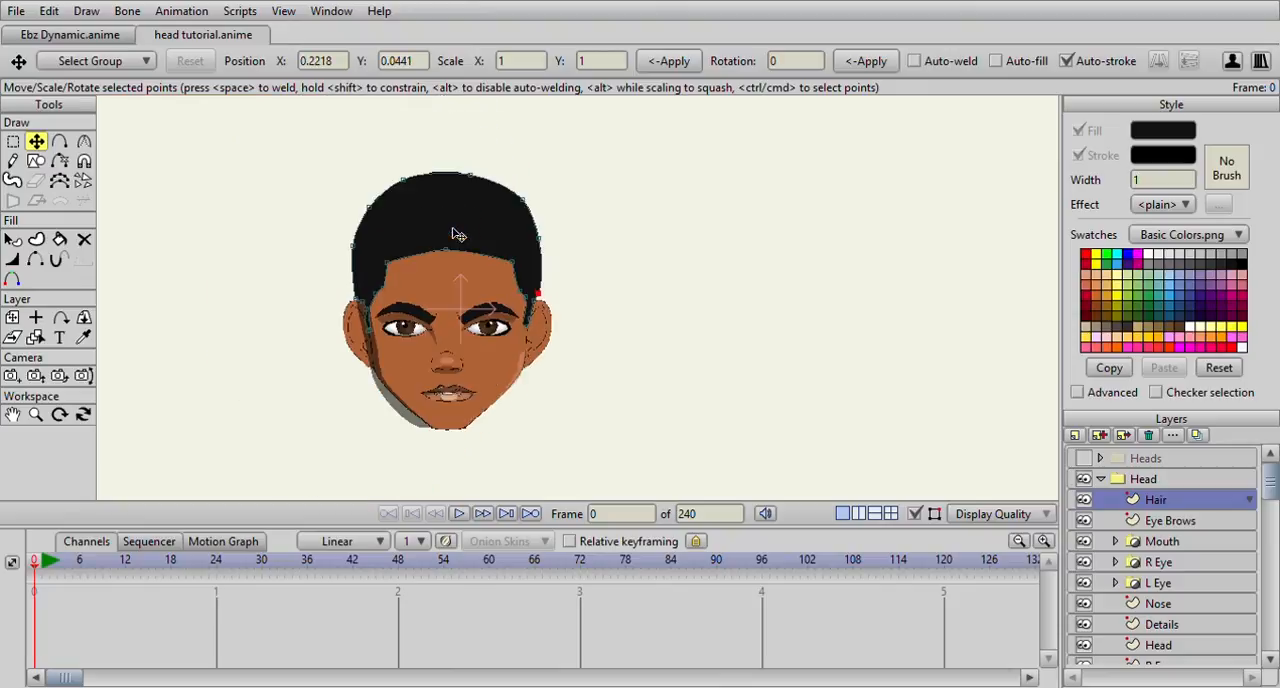
Adjust the curvature of the hairline's centre point so the front hairline arcs more smoothly over the forehead
click(358, 251)
scroll(400, 260, down, 3)
scroll(427, 264, up, 5)
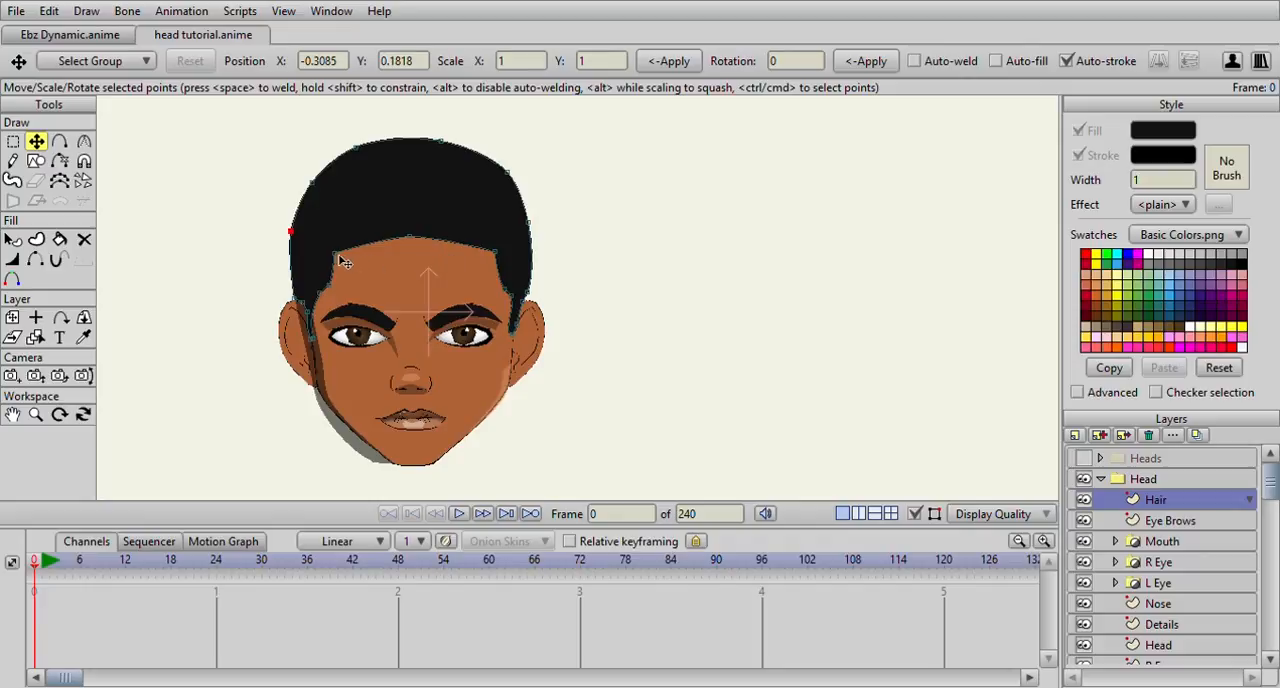
click(84, 141)
click(409, 236)
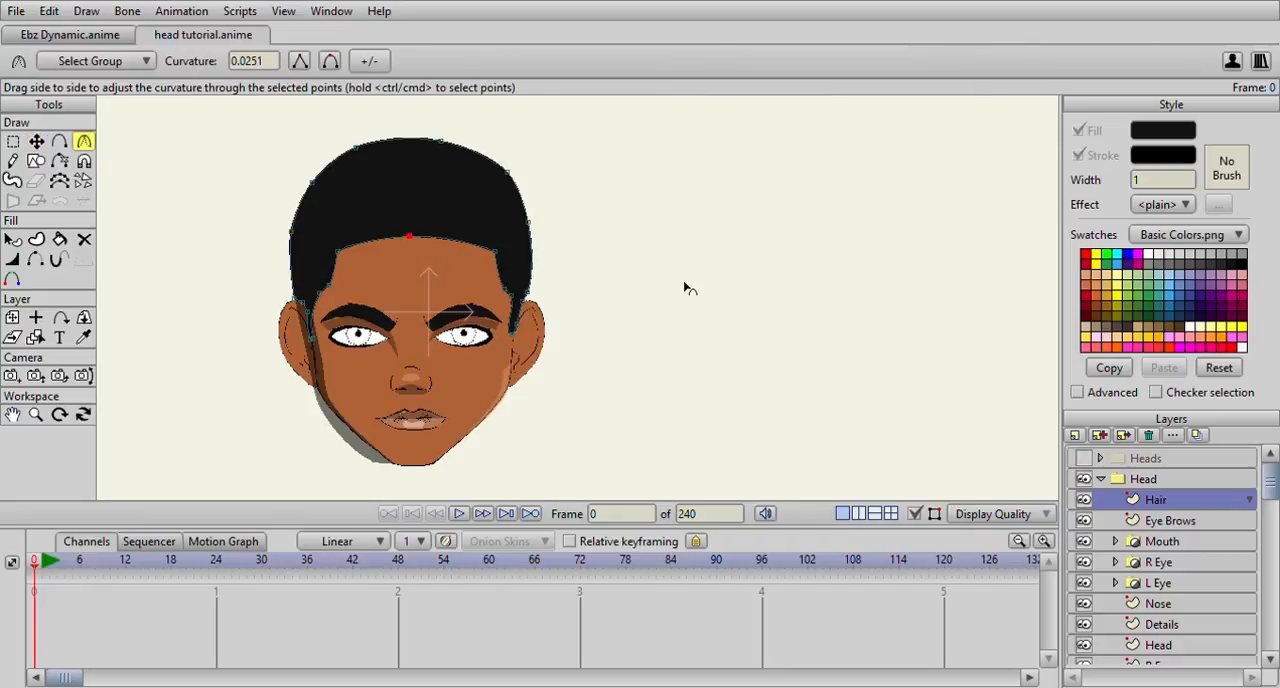
Nudge the hairline's right corner point inward and set the right sideburn tip's curvature to 0
click(36, 141)
scroll(530, 268, down, 2)
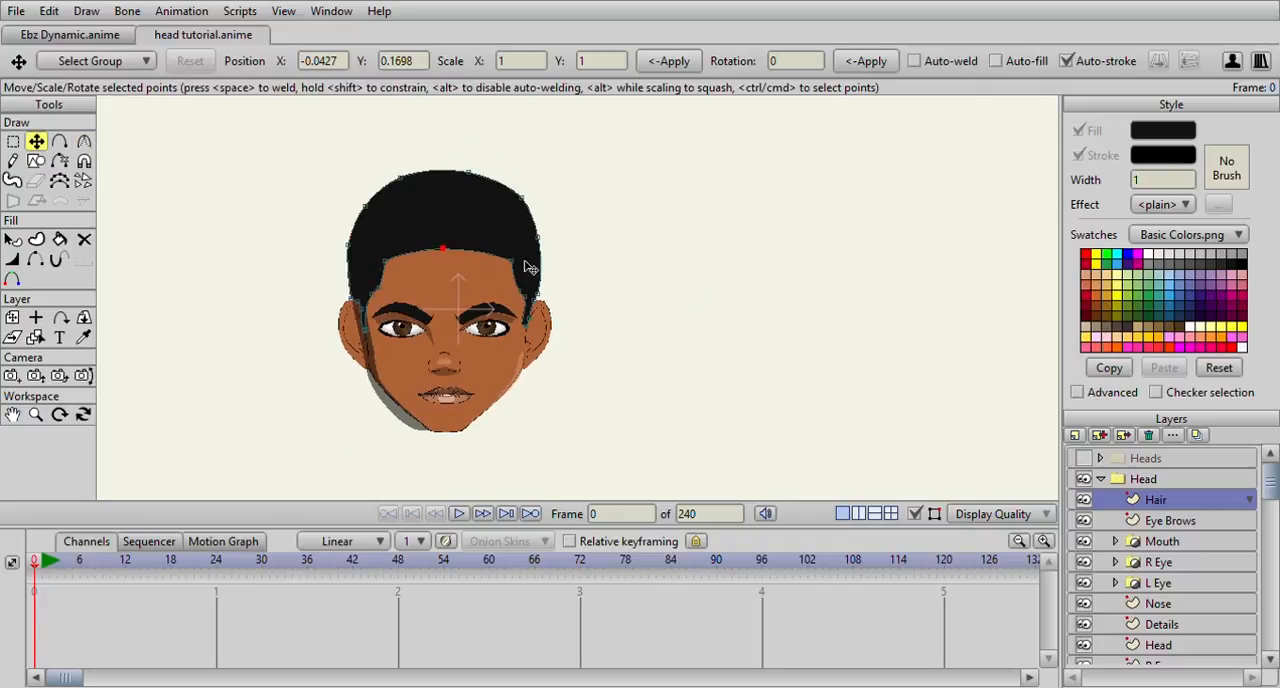
click(512, 264)
scroll(518, 272, up, 3)
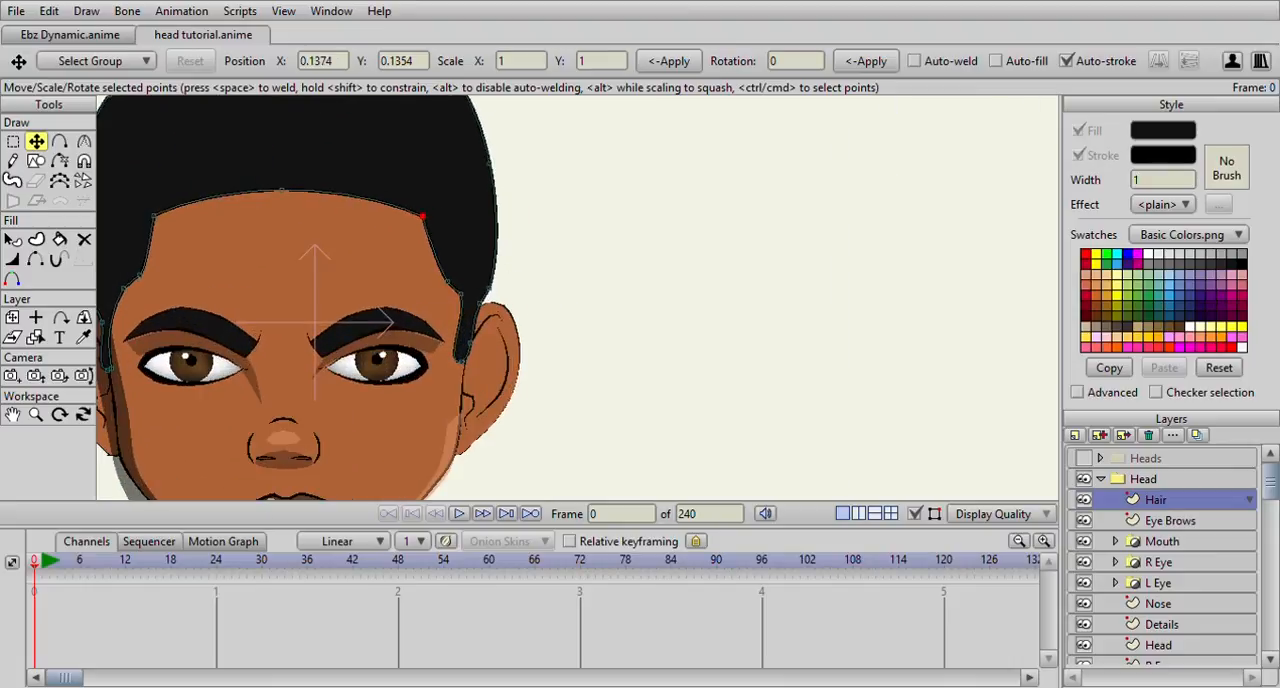
click(84, 141)
scroll(278, 237, up, 3)
click(338, 434)
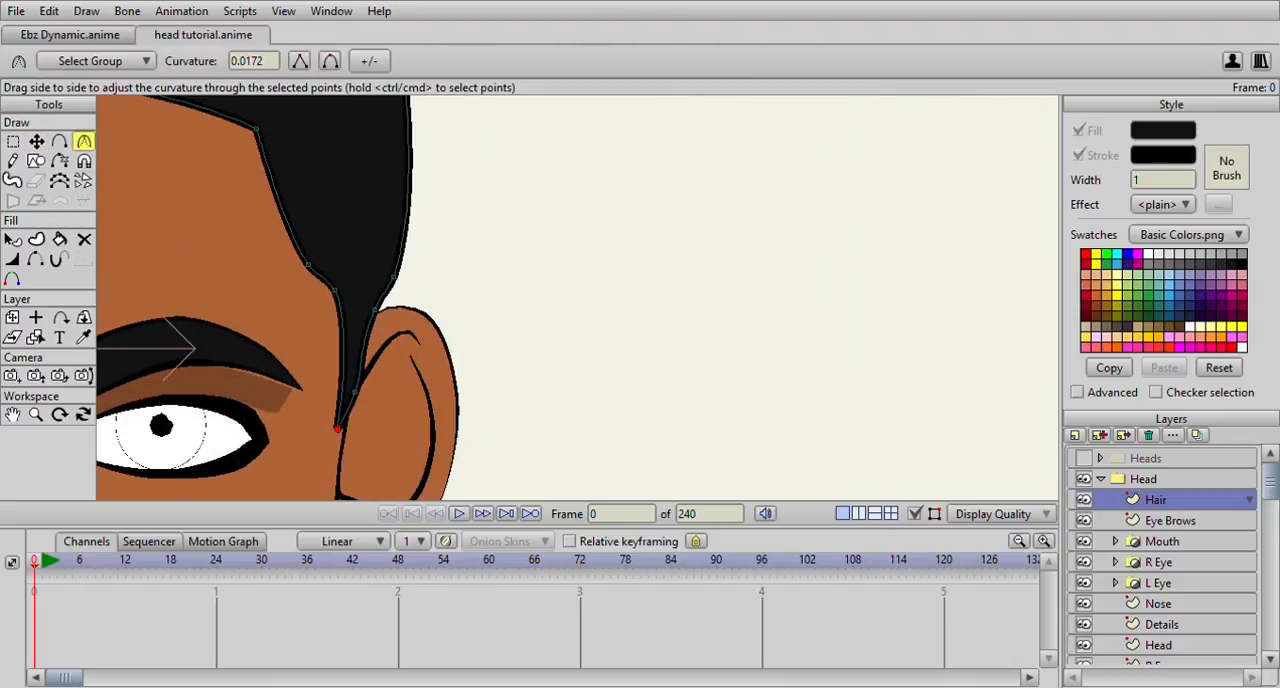
scroll(390, 342, down, 3)
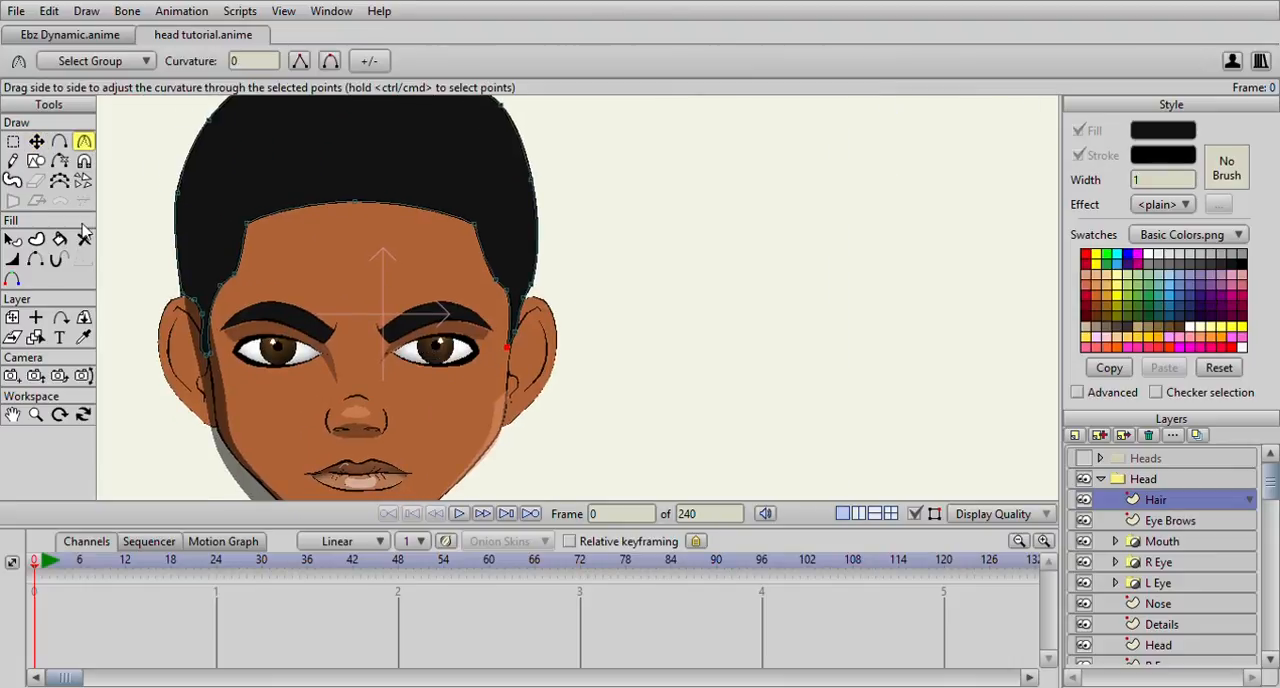
Delete the lowest point at the tip of the left sideburn
click(12, 141)
scroll(535, 257, up, 3)
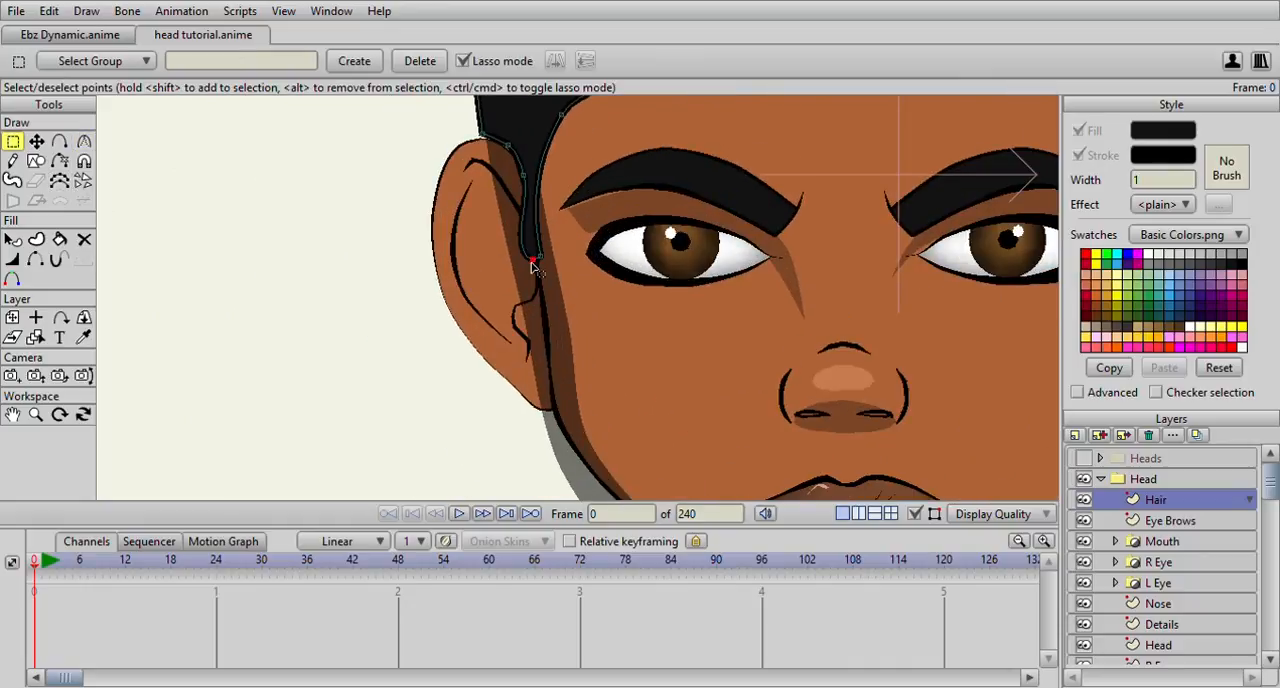
click(533, 266)
Move the left sideburn's remaining lower points down along the face edge to form a longer, narrow tip
click(36, 141)
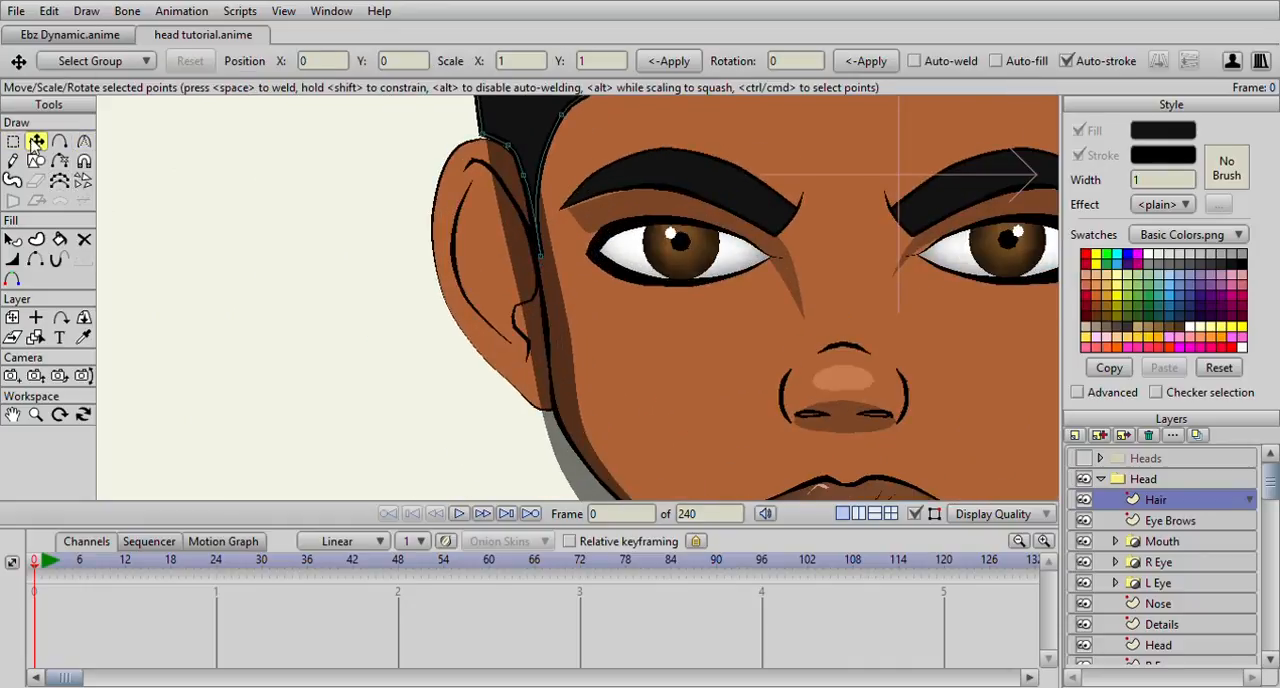
scroll(443, 177, up, 4)
scroll(462, 246, down, 4)
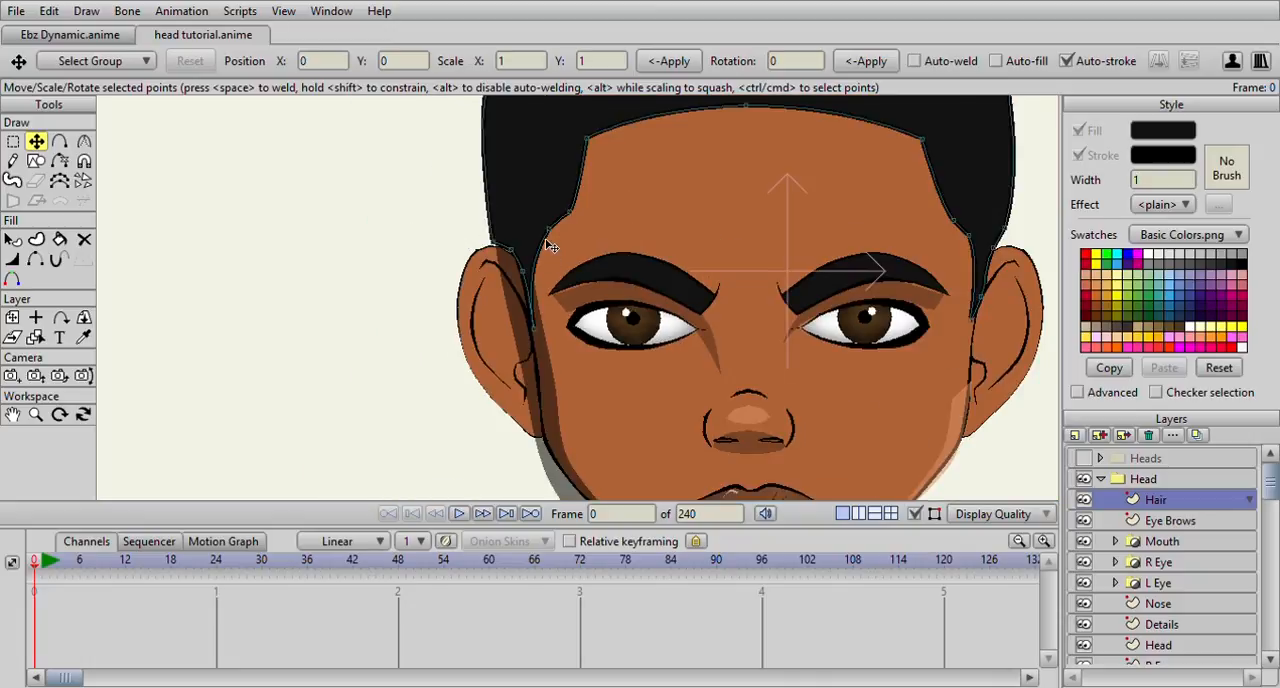
click(524, 305)
drag(528, 313, 535, 338)
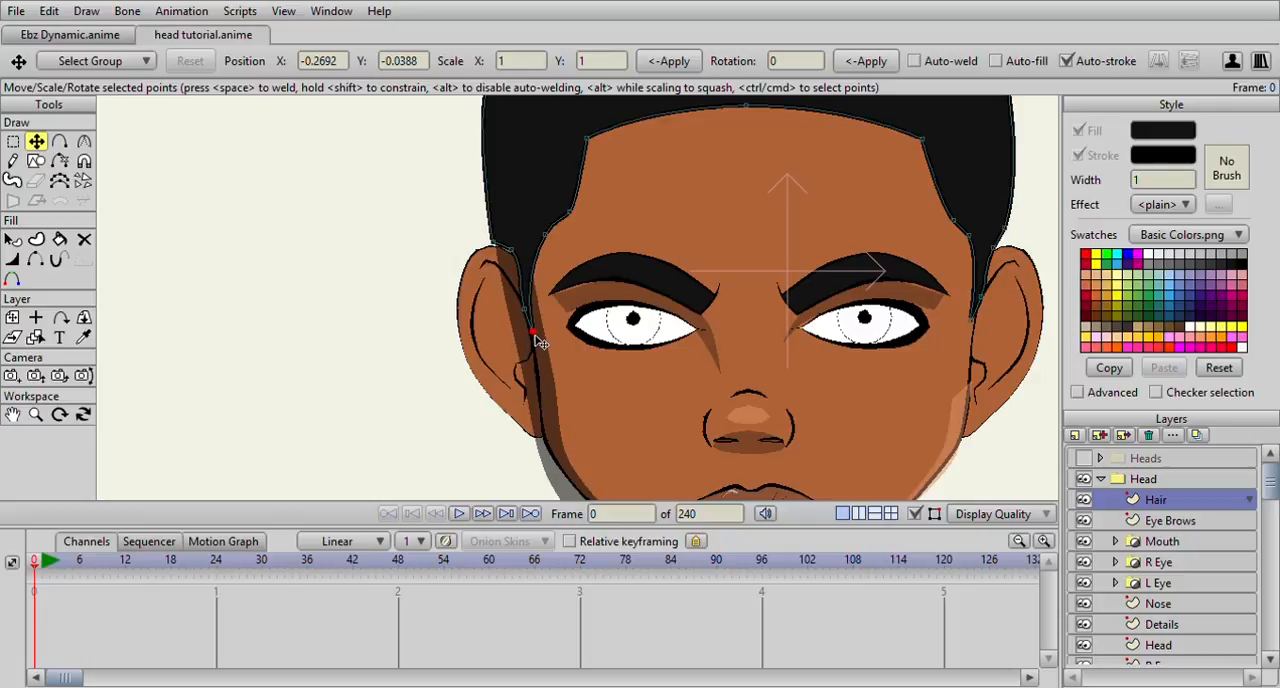
scroll(537, 328, down, 7)
scroll(548, 306, up, 4)
Pull the hair outline's outer points above both ears and on the right side slightly inward
drag(732, 266, 675, 307)
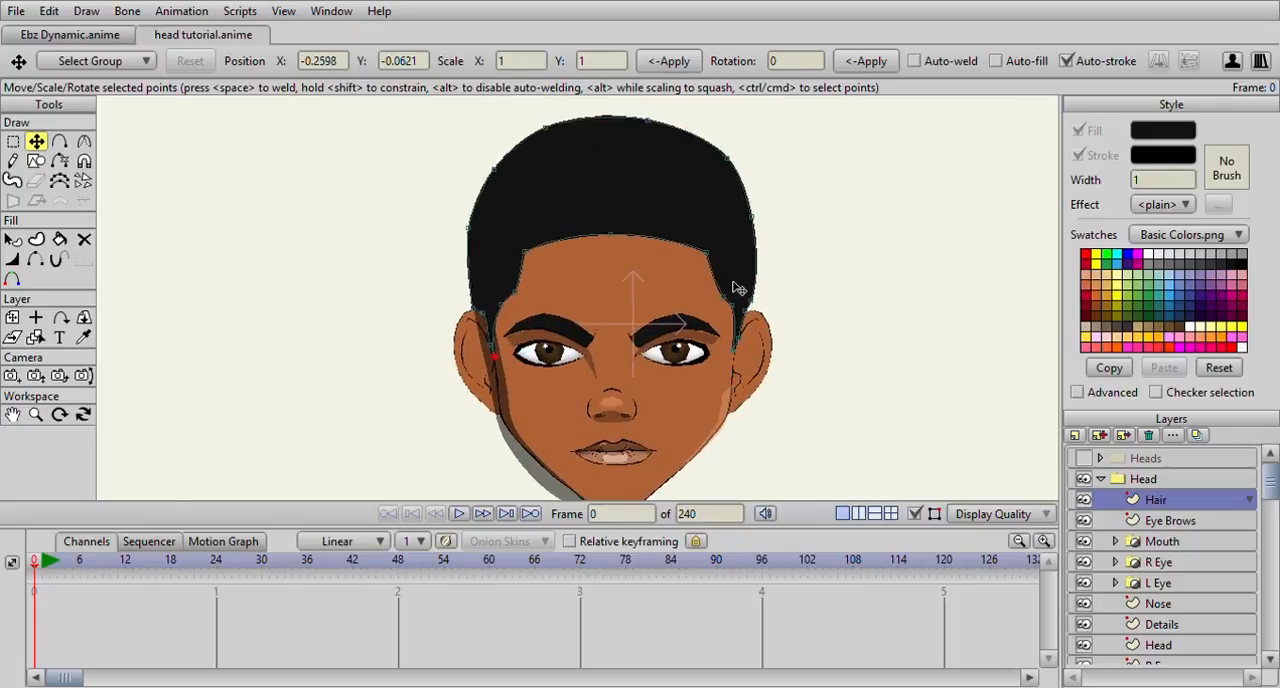
drag(752, 297, 744, 296)
drag(752, 220, 745, 218)
drag(474, 308, 478, 303)
scroll(758, 290, down, 4)
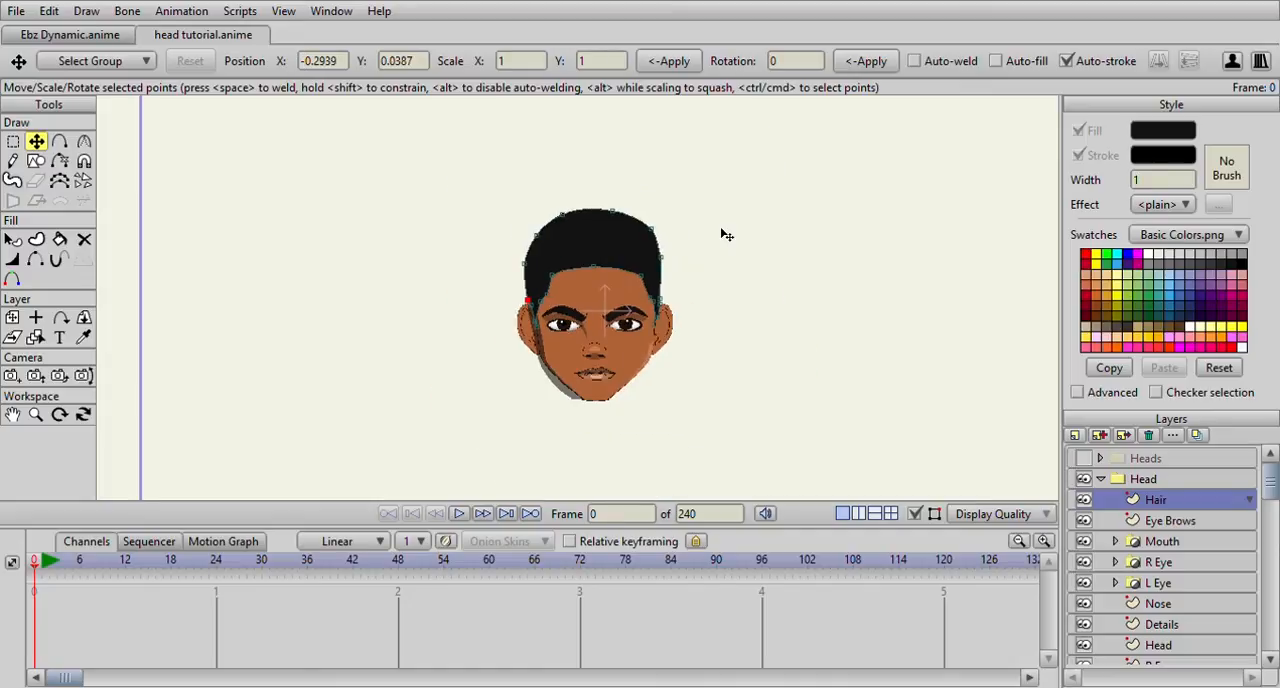
scroll(726, 234, up, 6)
drag(866, 306, 874, 310)
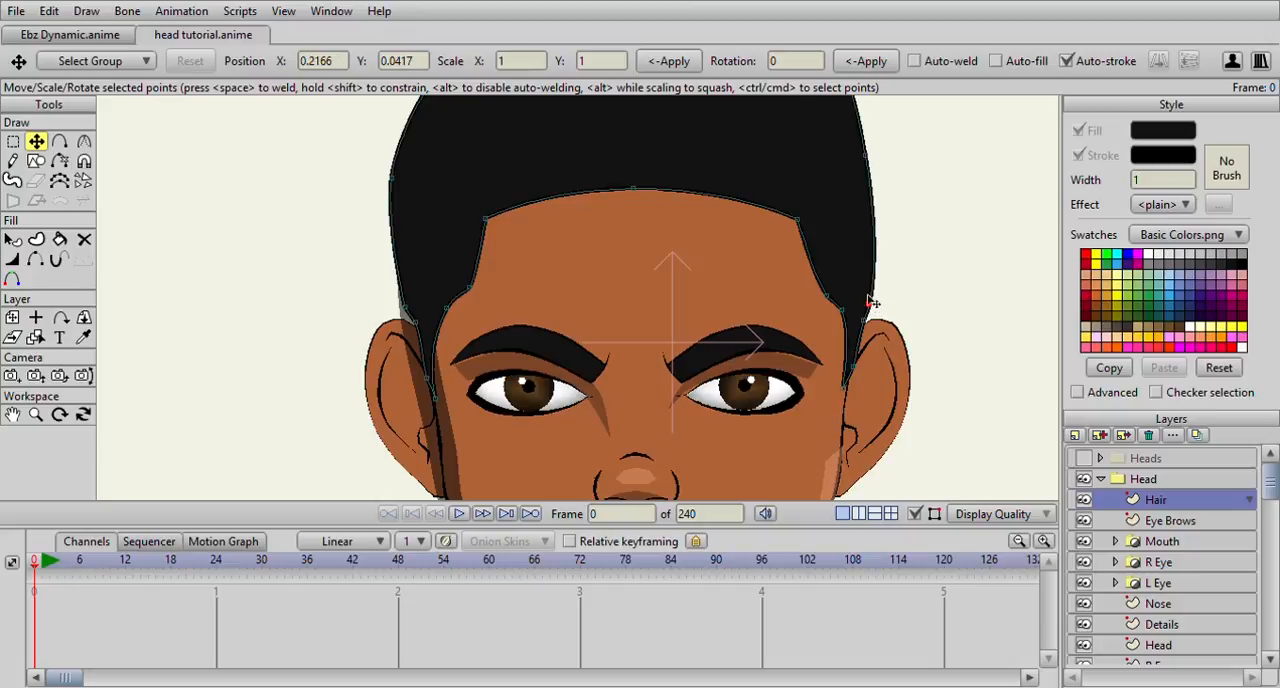
Nudge the hair outline's points around the crown and upper sides to lower and even out the silhouette
scroll(860, 266, down, 2)
drag(764, 212, 770, 215)
mouse_move(742, 145)
mouse_down()
mouse_move(735, 161)
mouse_move(745, 151)
mouse_up()
drag(660, 110, 658, 116)
drag(550, 113, 554, 122)
drag(462, 225, 469, 217)
click(745, 155)
scroll(776, 222, down, 5)
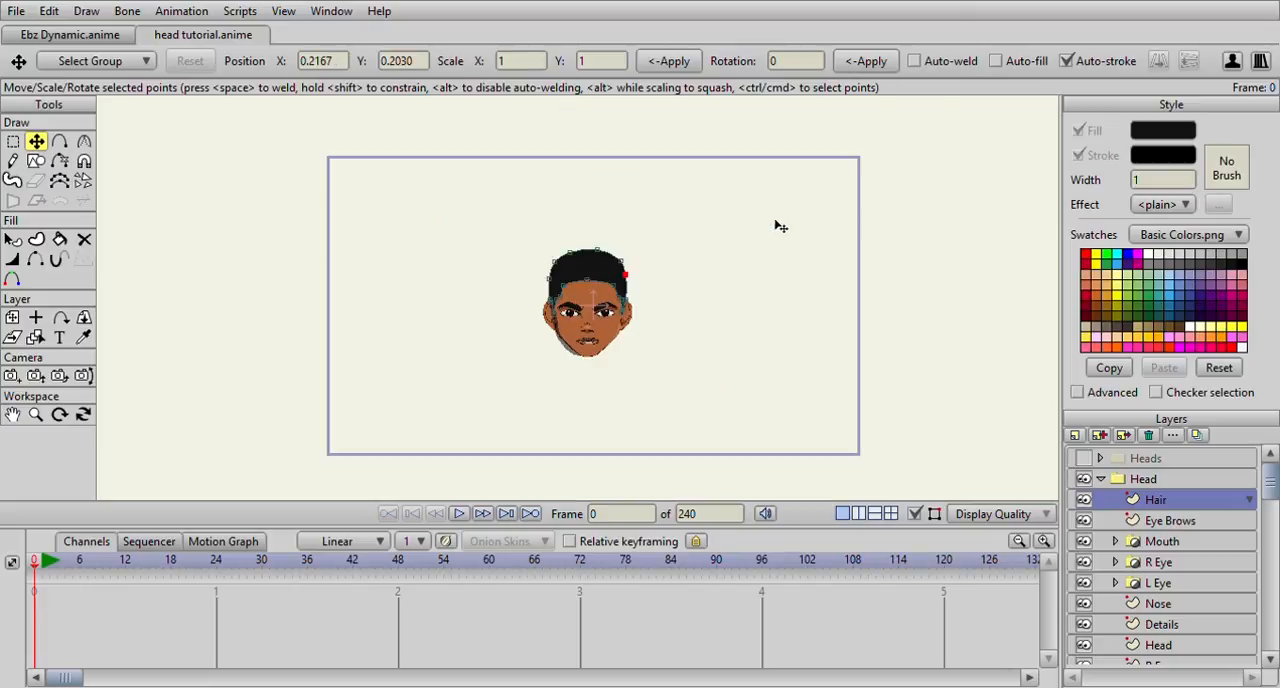
scroll(787, 227, up, 5)
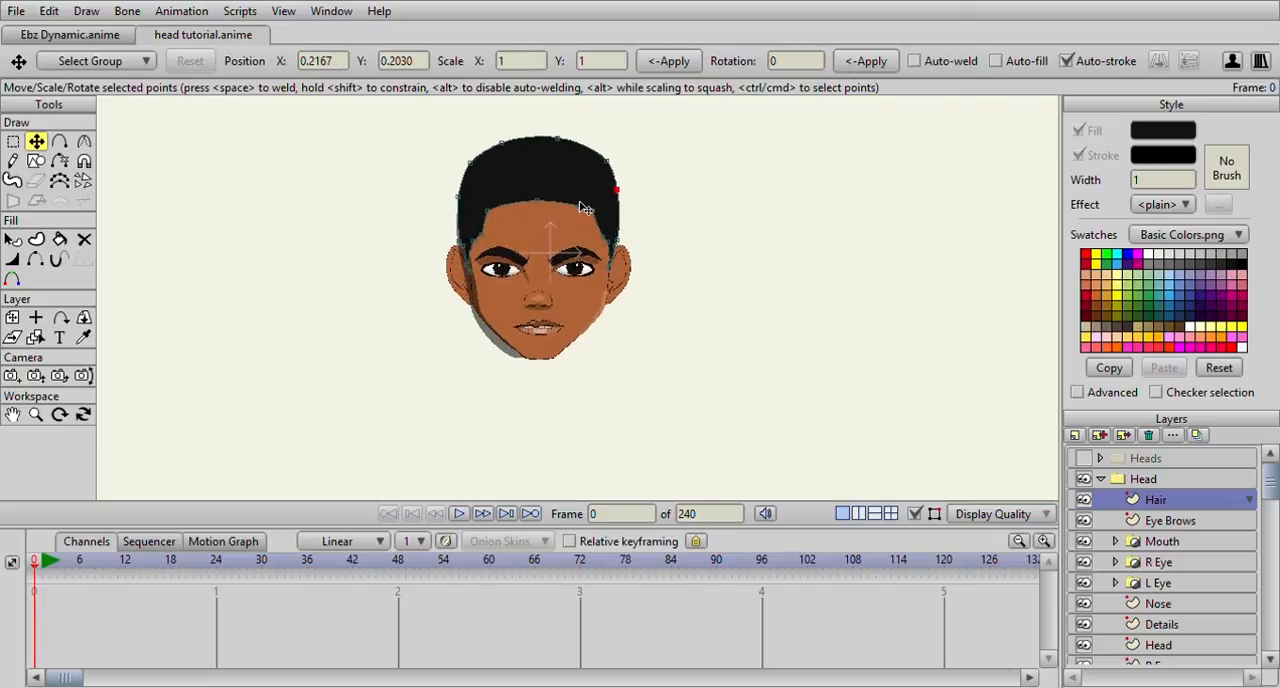
scroll(590, 287, up, 2)
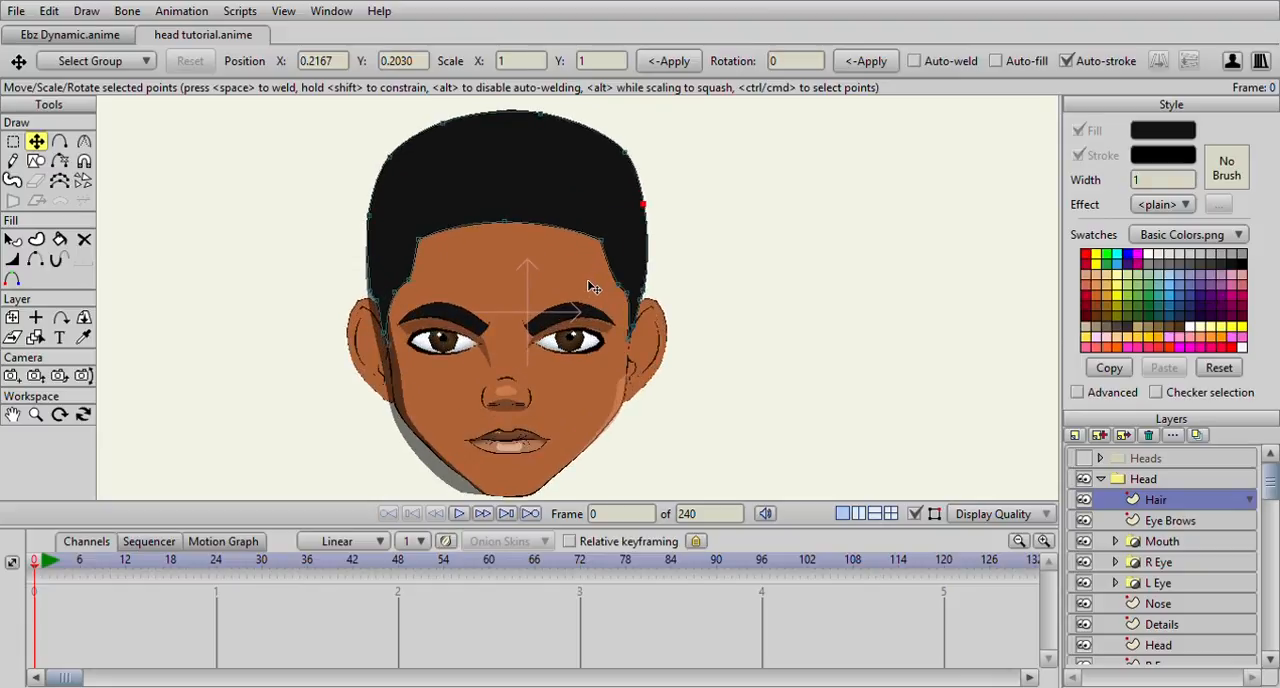
scroll(590, 285, down, 1)
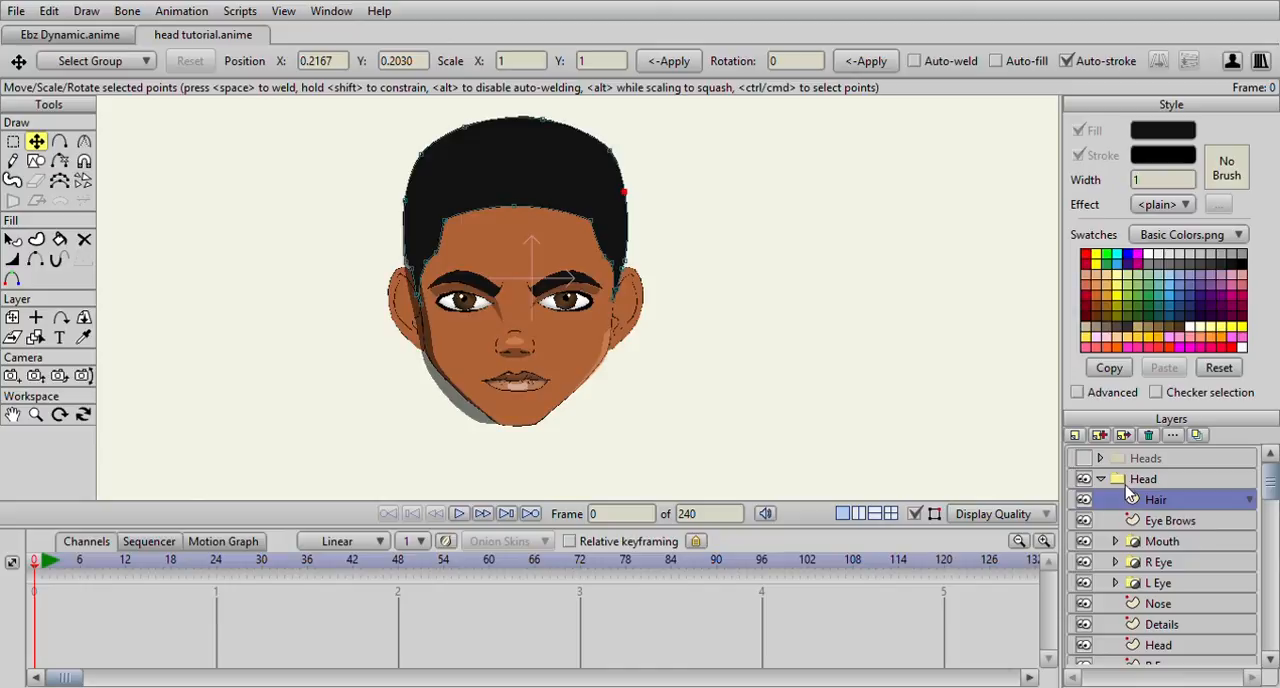
scroll(1114, 501, down, 1)
scroll(1118, 502, up, 1)
scroll(1196, 621, down, 1)
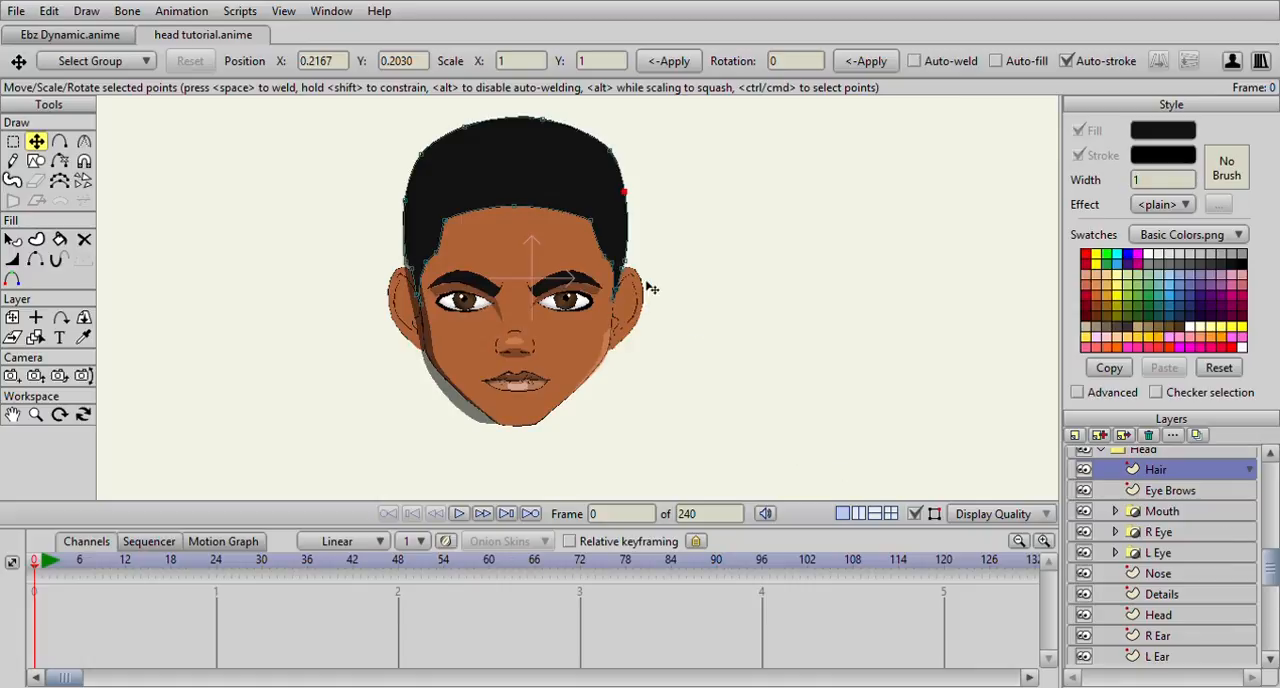
click(1176, 638)
click(59, 141)
scroll(510, 345, up, 6)
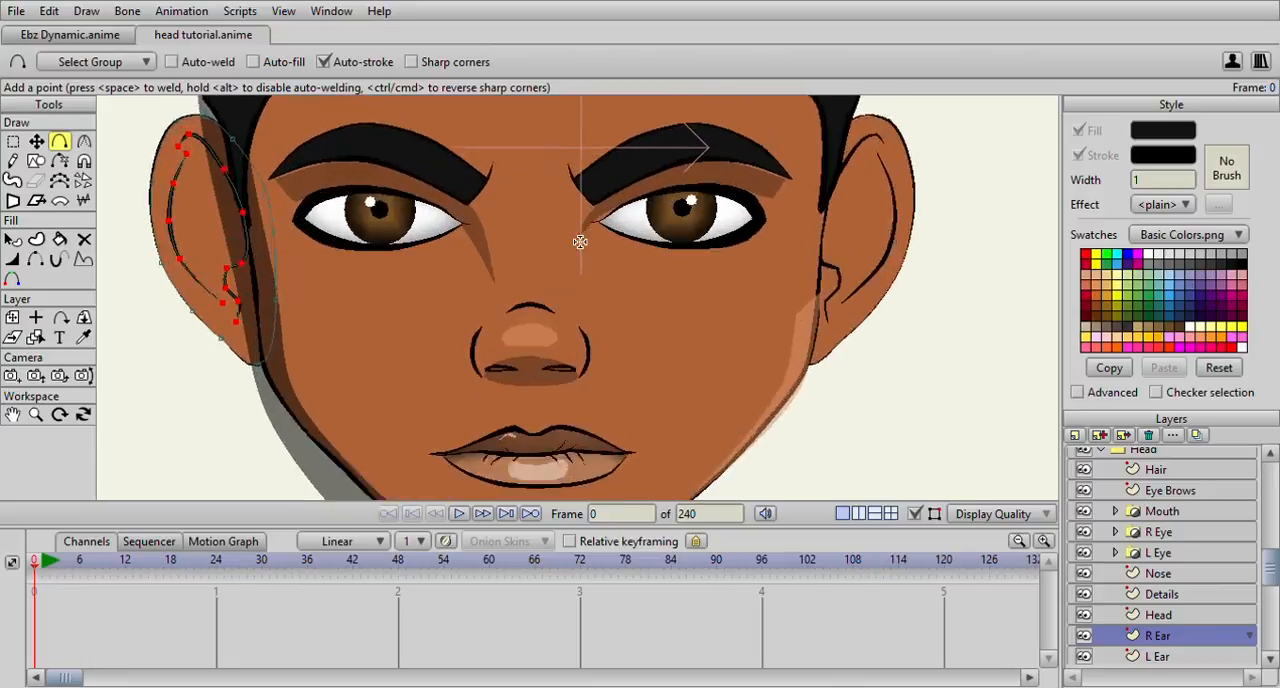
scroll(580, 242, up, 1)
drag(438, 250, 597, 240)
drag(328, 208, 432, 254)
scroll(432, 254, up, 2)
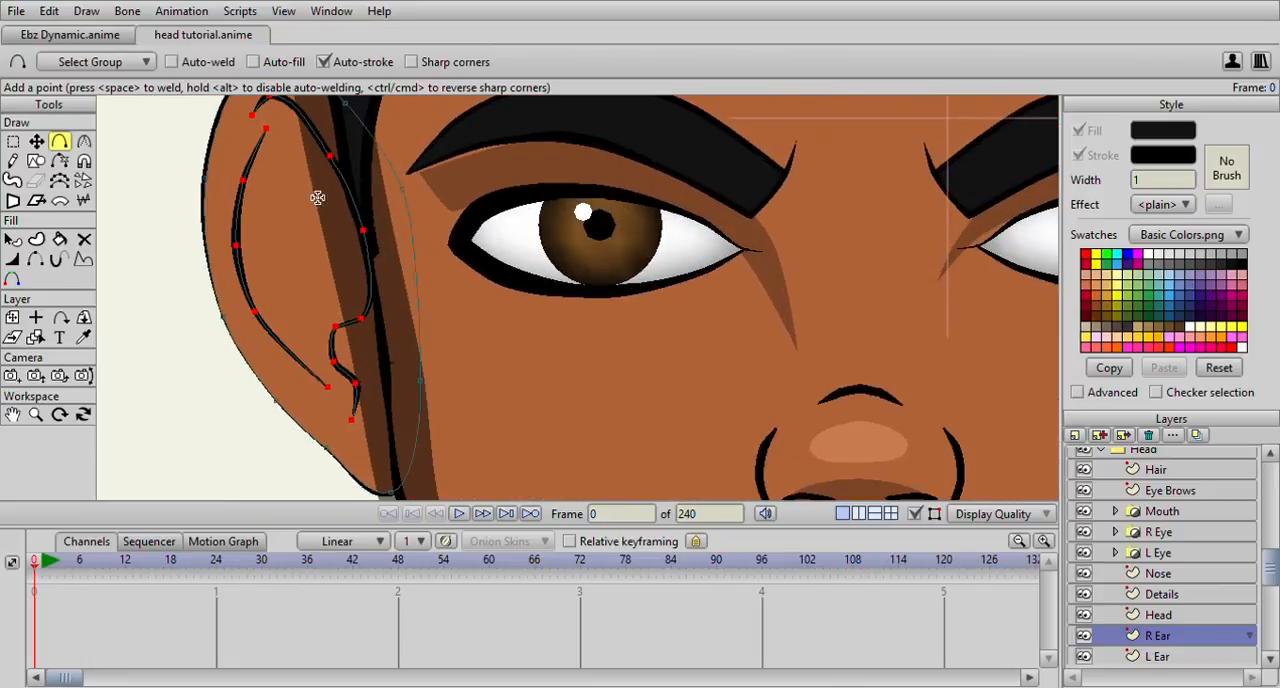
drag(282, 152, 258, 262)
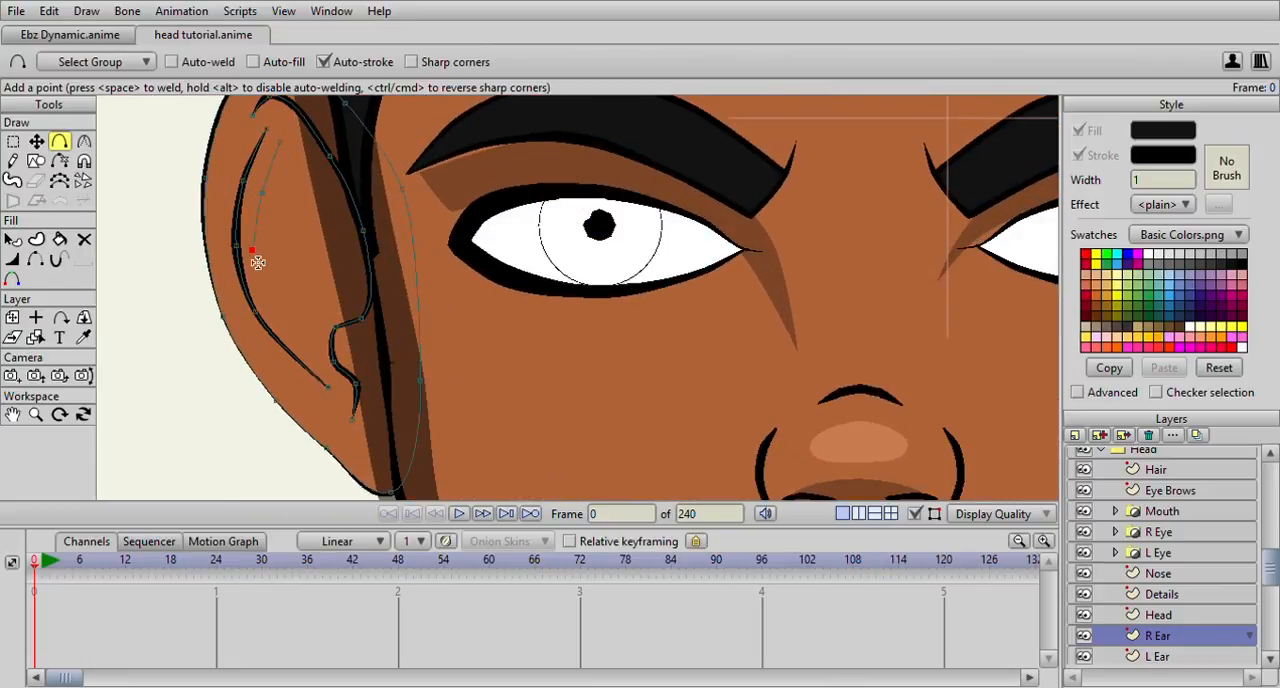
click(320, 372)
drag(320, 374, 268, 316)
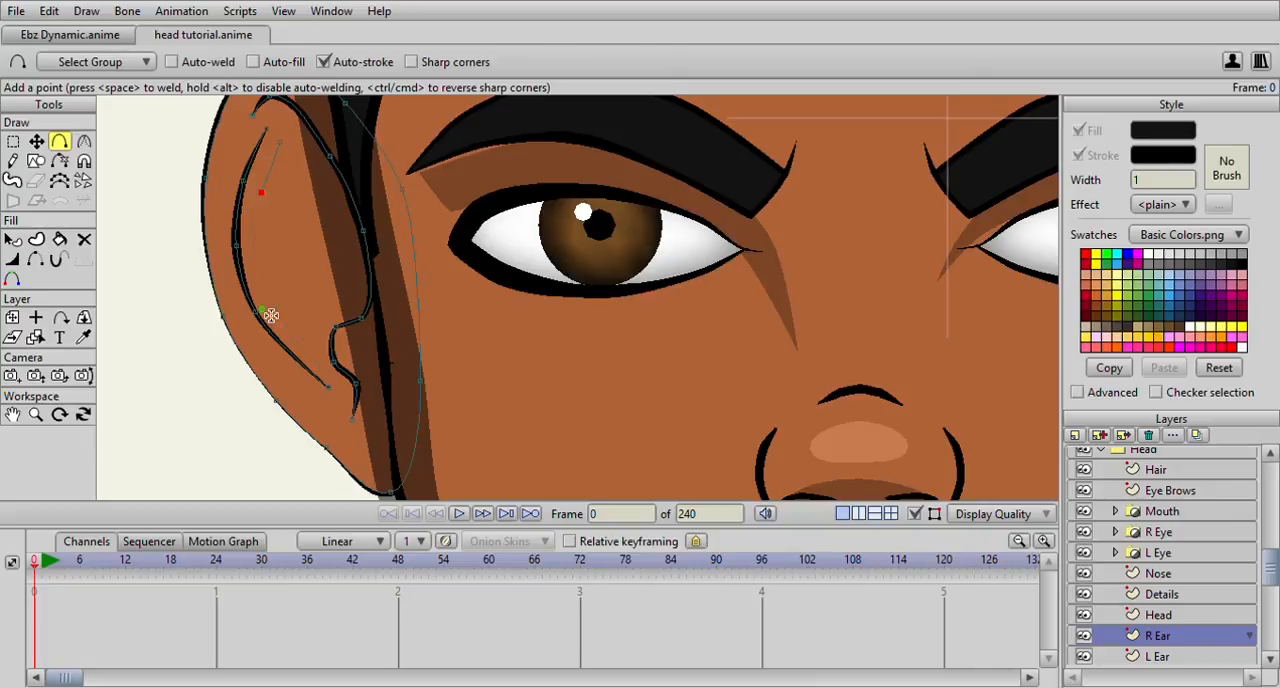
key(ctrl+a)
Draw a closed crescent along the left ear's inner fold on the Details layer, without stroke, filled with the face shadow's sampled colour
click(1167, 596)
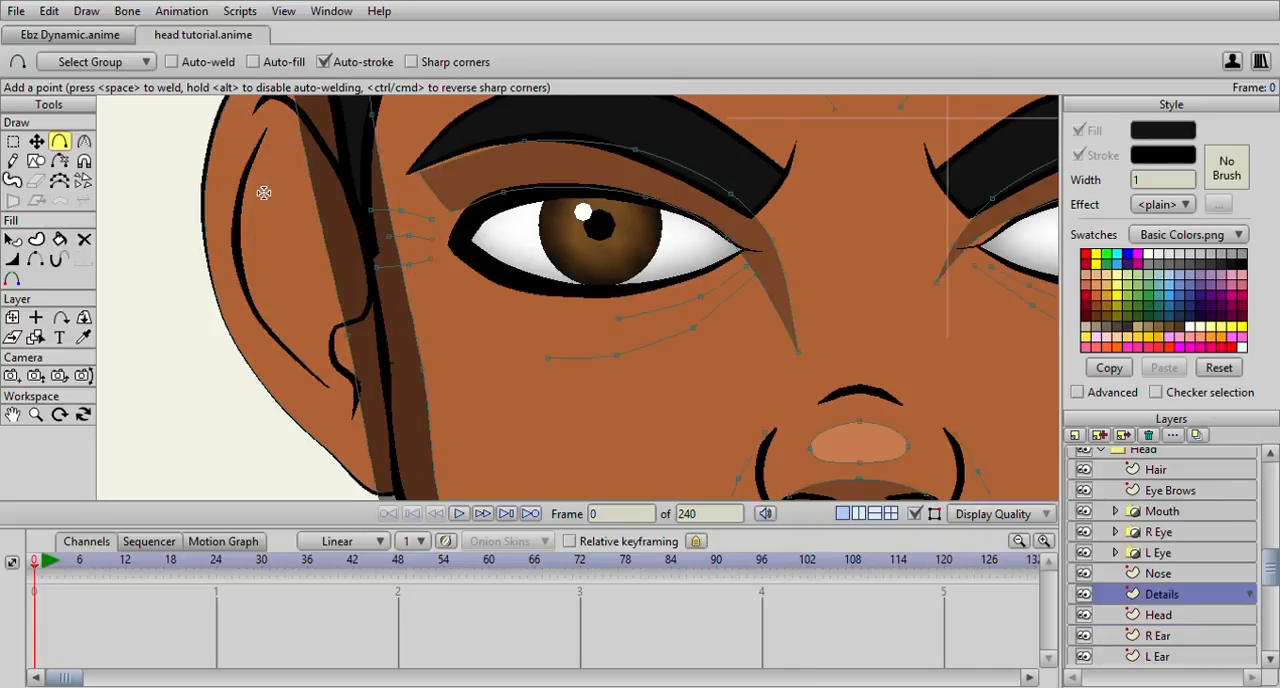
drag(267, 205, 270, 130)
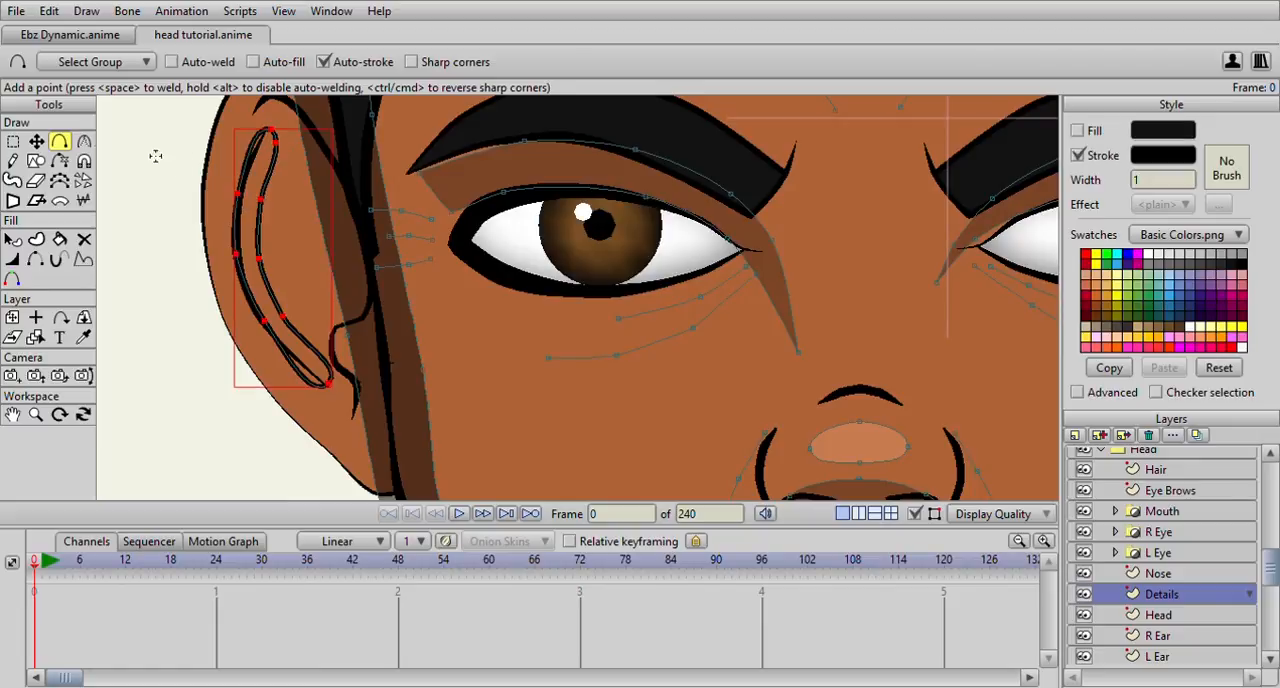
click(1078, 134)
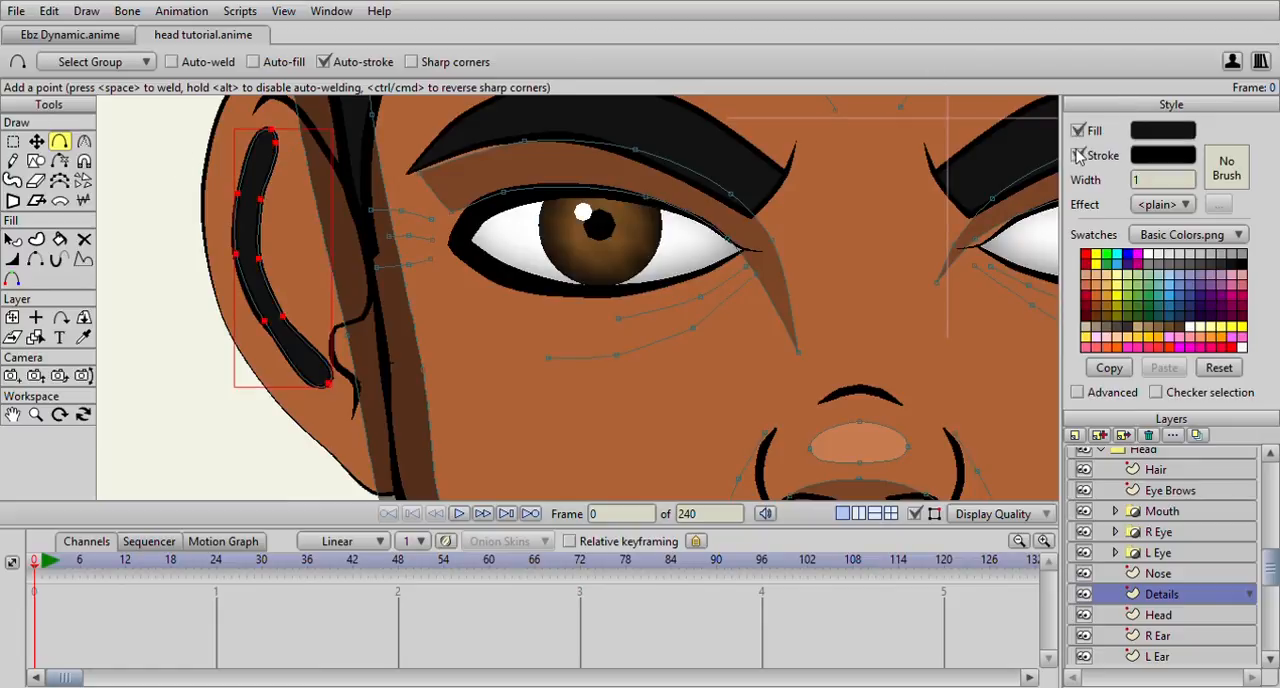
click(1077, 155)
click(84, 337)
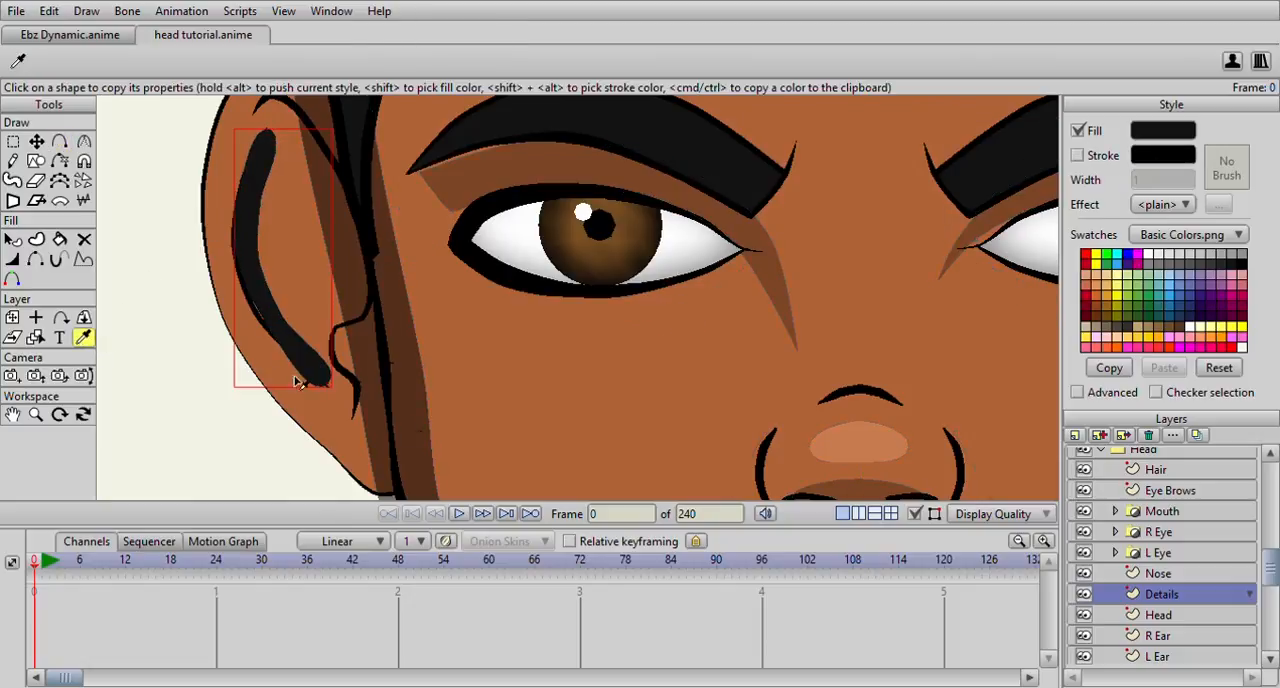
click(420, 375)
Sharpen the ear crescent's upper and lower end points by reducing their curvature
click(13, 141)
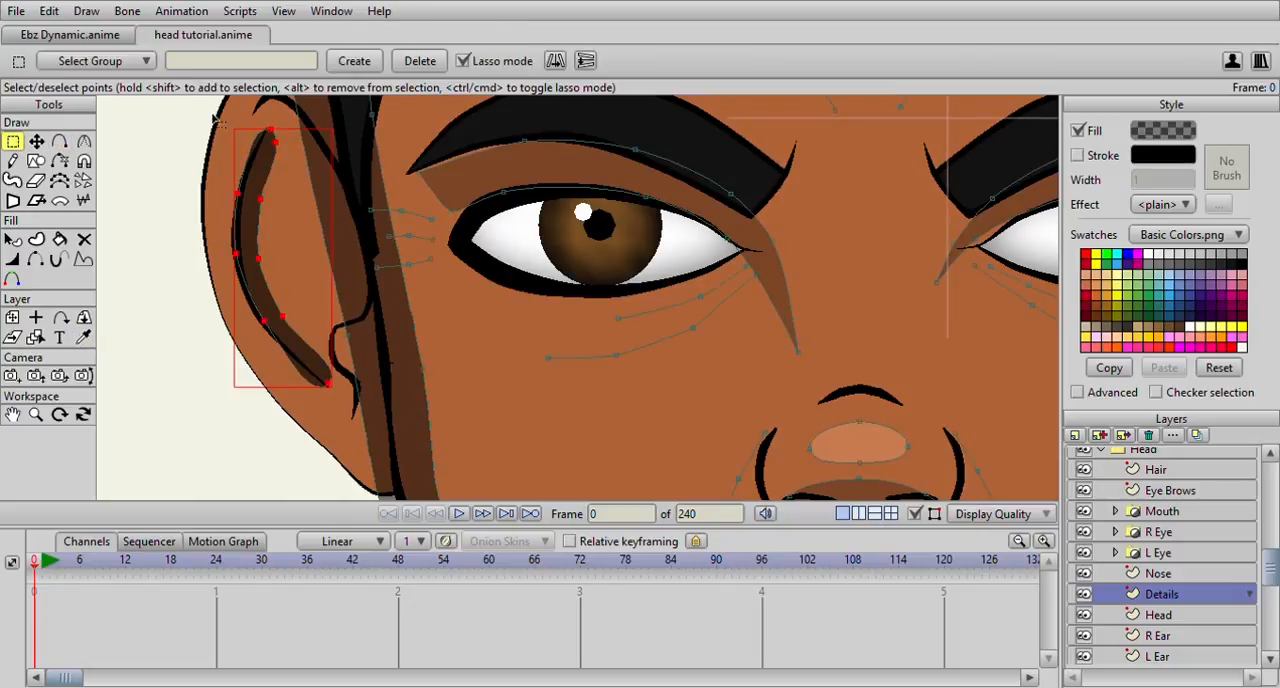
click(270, 131)
click(84, 141)
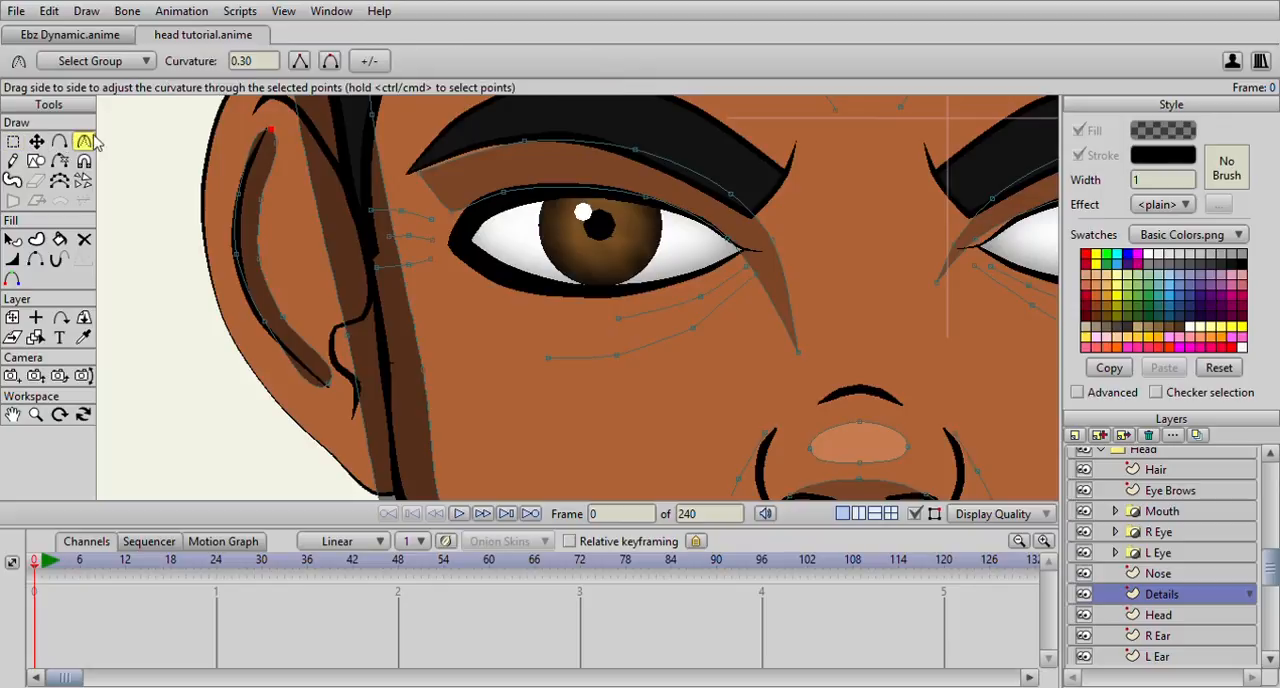
drag(278, 127, 60, 140)
drag(331, 384, 88, 366)
Align the ear crescent with the fold line and move its upper inner point to the top tip
click(36, 141)
click(236, 253)
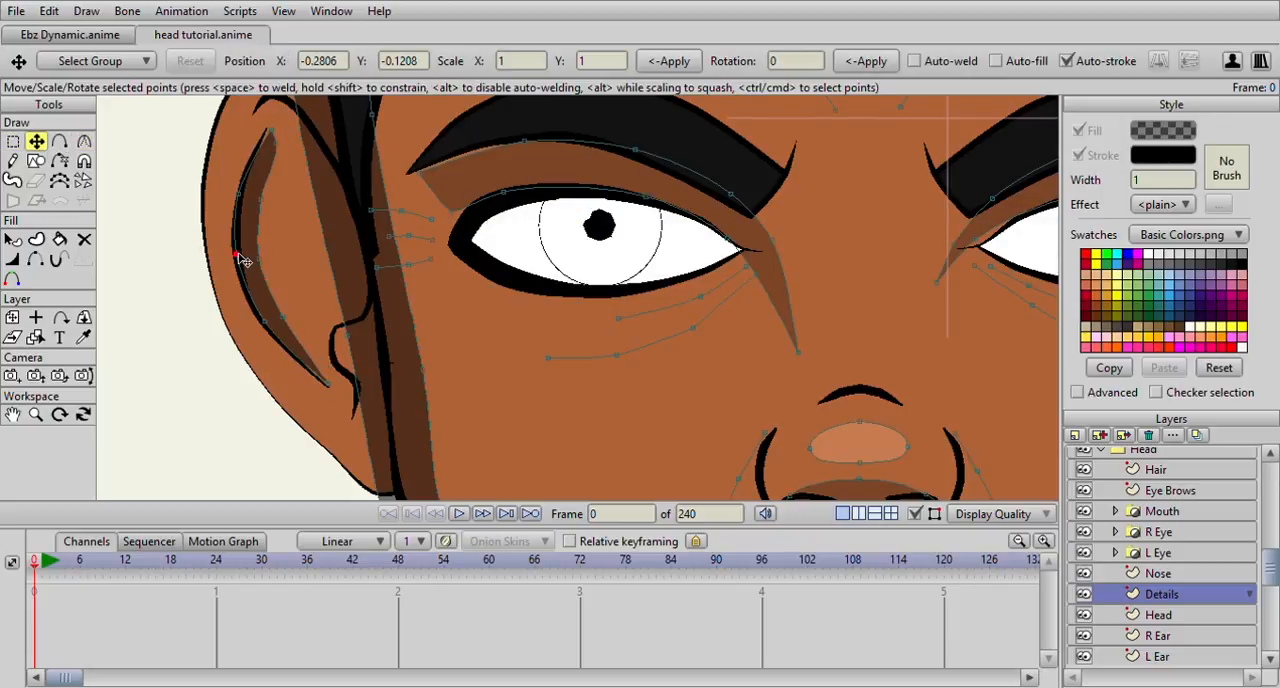
drag(278, 143, 271, 131)
scroll(278, 154, down, 1)
scroll(283, 160, down, 3)
click(59, 141)
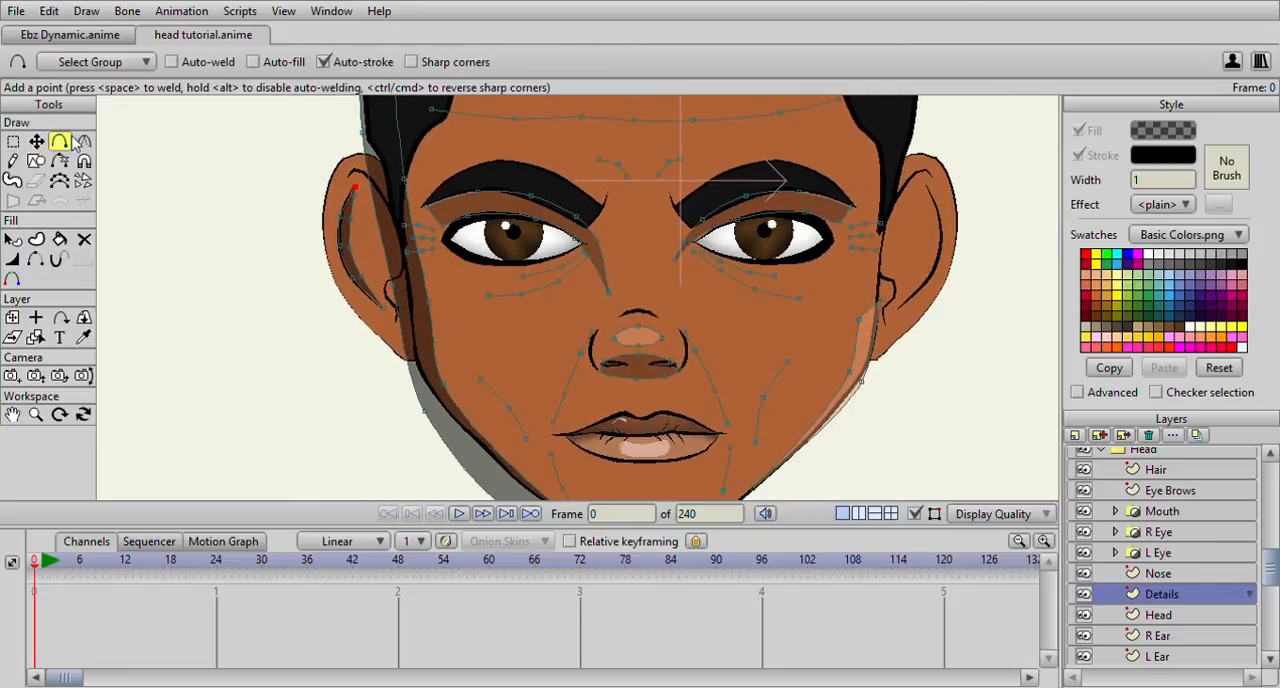
Draw a closed shadow shape inside the right-hand ear between the hair edge and inner fold, filled and without stroke
scroll(491, 246, down, 2)
scroll(491, 246, up, 2)
scroll(650, 205, up, 1)
scroll(600, 205, up, 2)
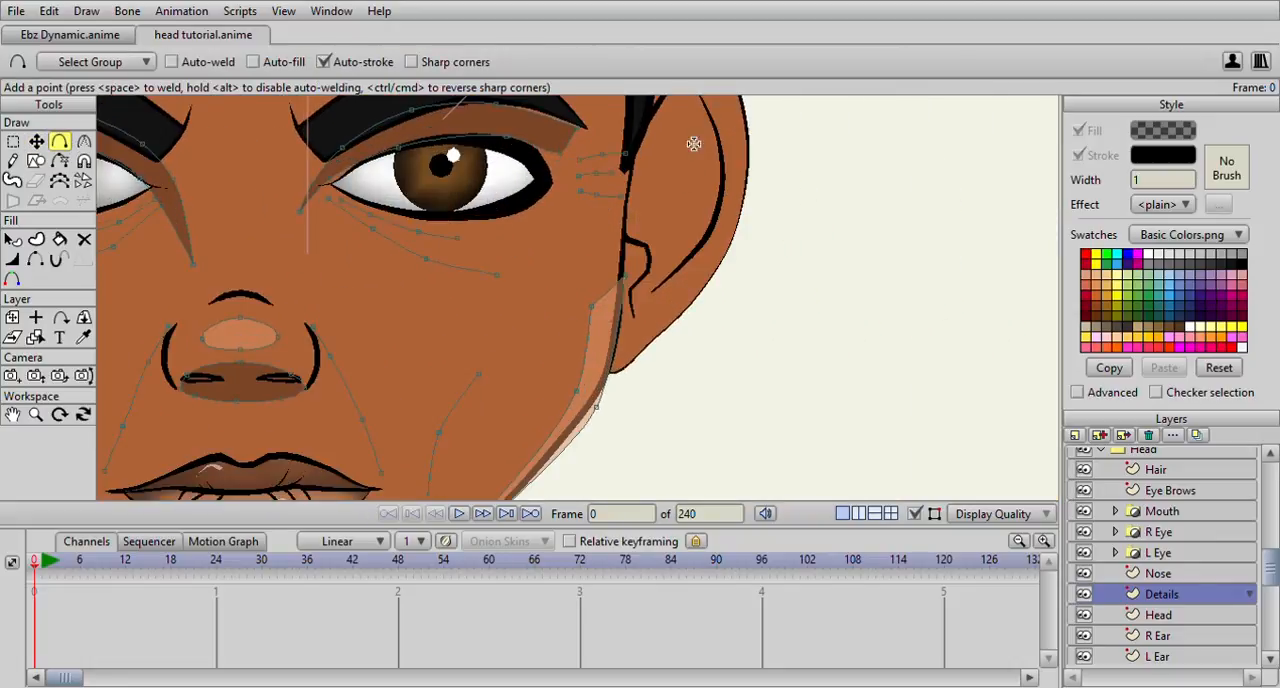
scroll(694, 144, up, 1)
mouse_move(661, 158)
mouse_down()
mouse_move(634, 199)
mouse_move(626, 297)
mouse_move(609, 302)
mouse_move(606, 232)
mouse_move(643, 163)
mouse_move(660, 160)
mouse_up()
key(space)
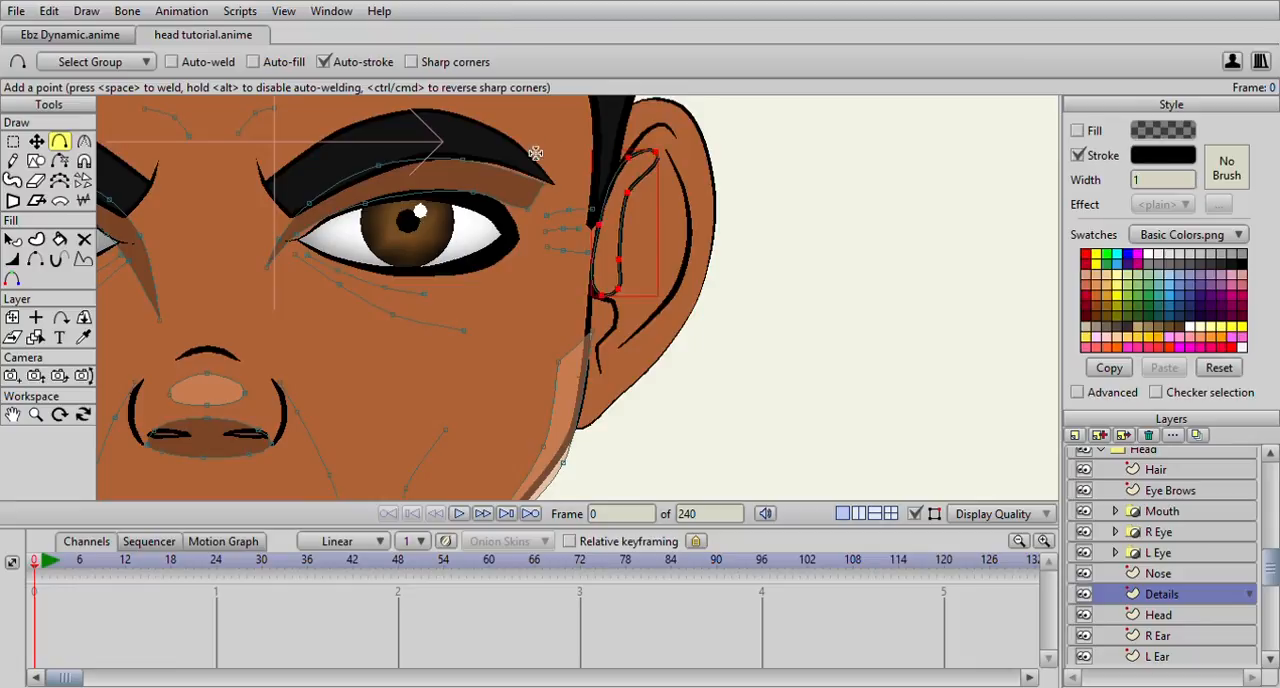
click(1079, 132)
click(1078, 155)
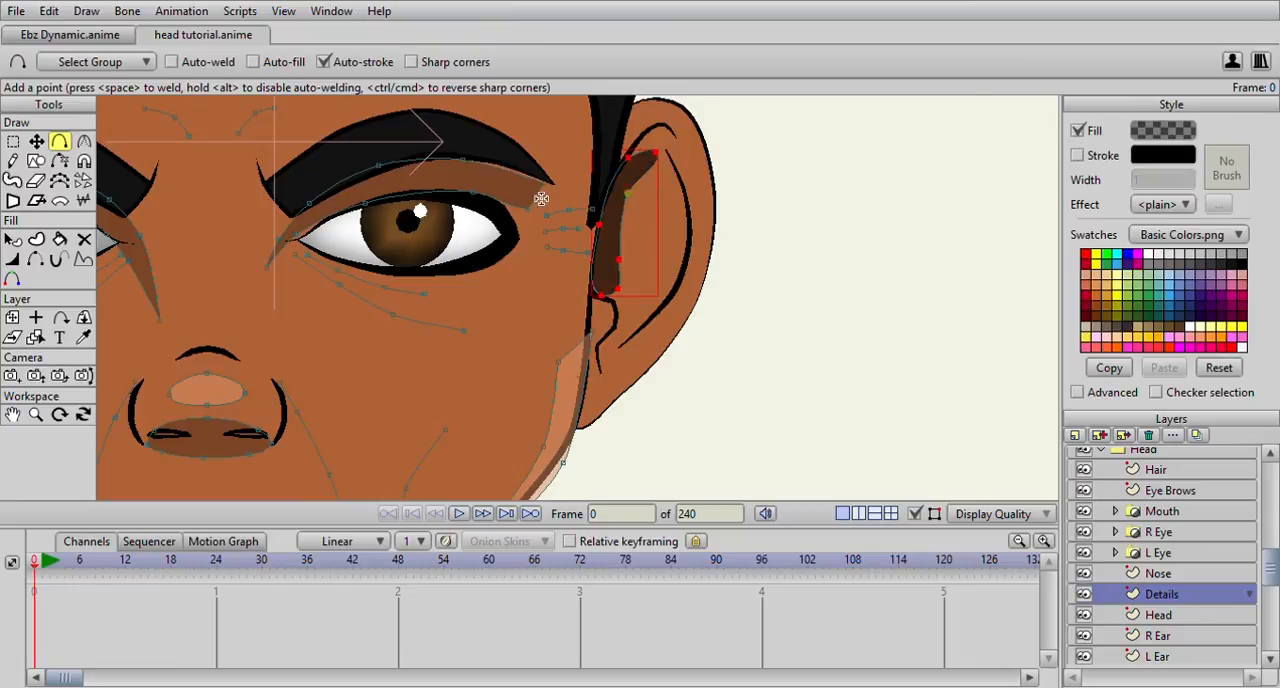
Widen the right-hand ear's shadow by moving its outer-edge and upper points toward the ear fold
click(35, 141)
scroll(586, 240, up, 2)
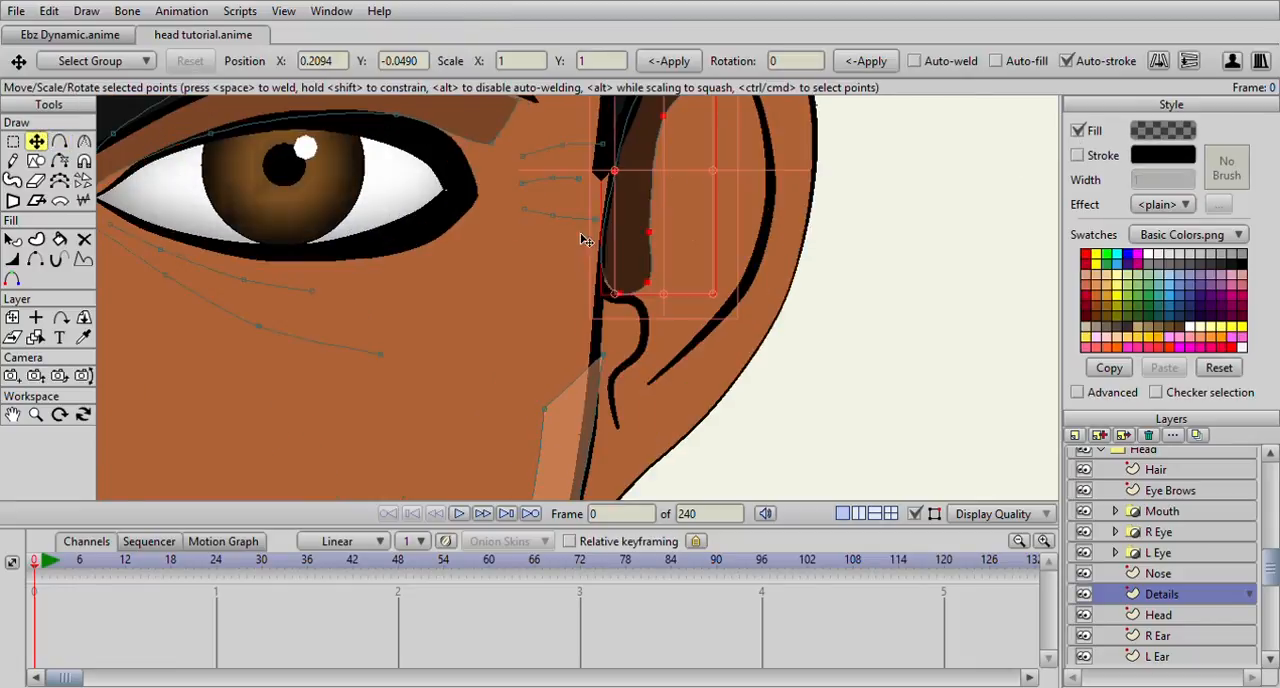
click(651, 234)
drag(651, 233, 677, 235)
click(666, 126)
drag(666, 126, 689, 191)
scroll(708, 200, up, 5)
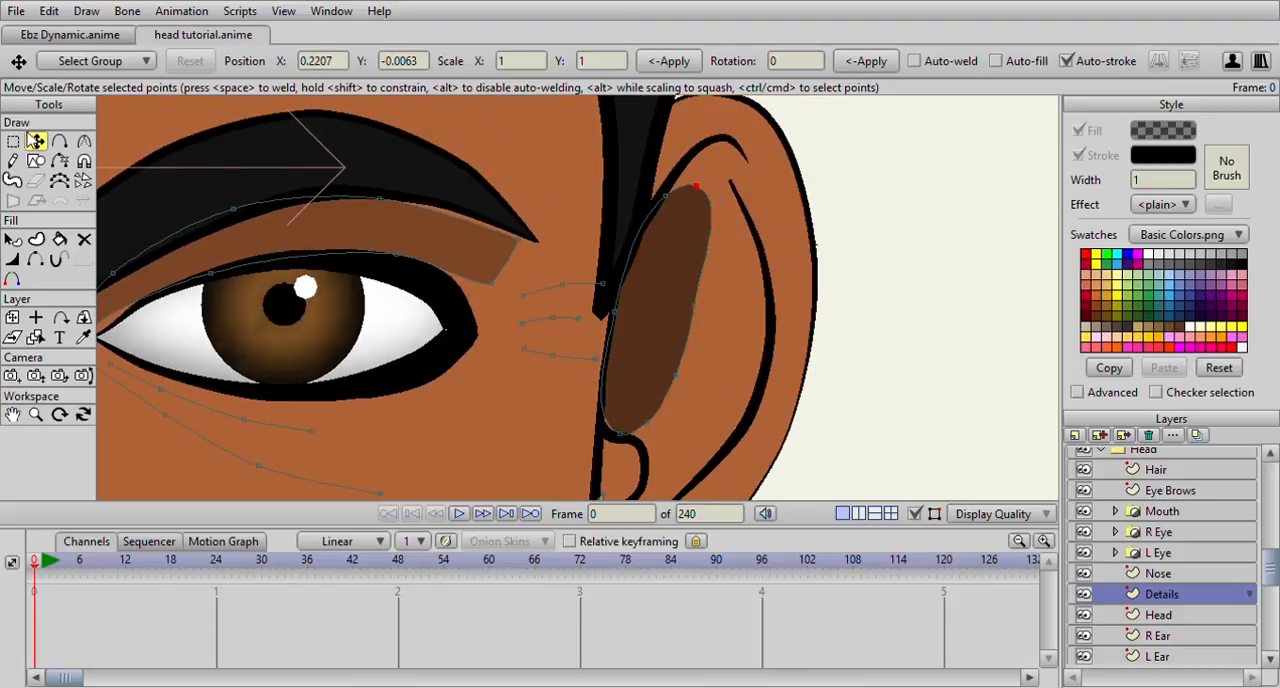
Align the ear shadow's inner-edge points with the face contour and sharpen its top point to curvature 0
click(13, 141)
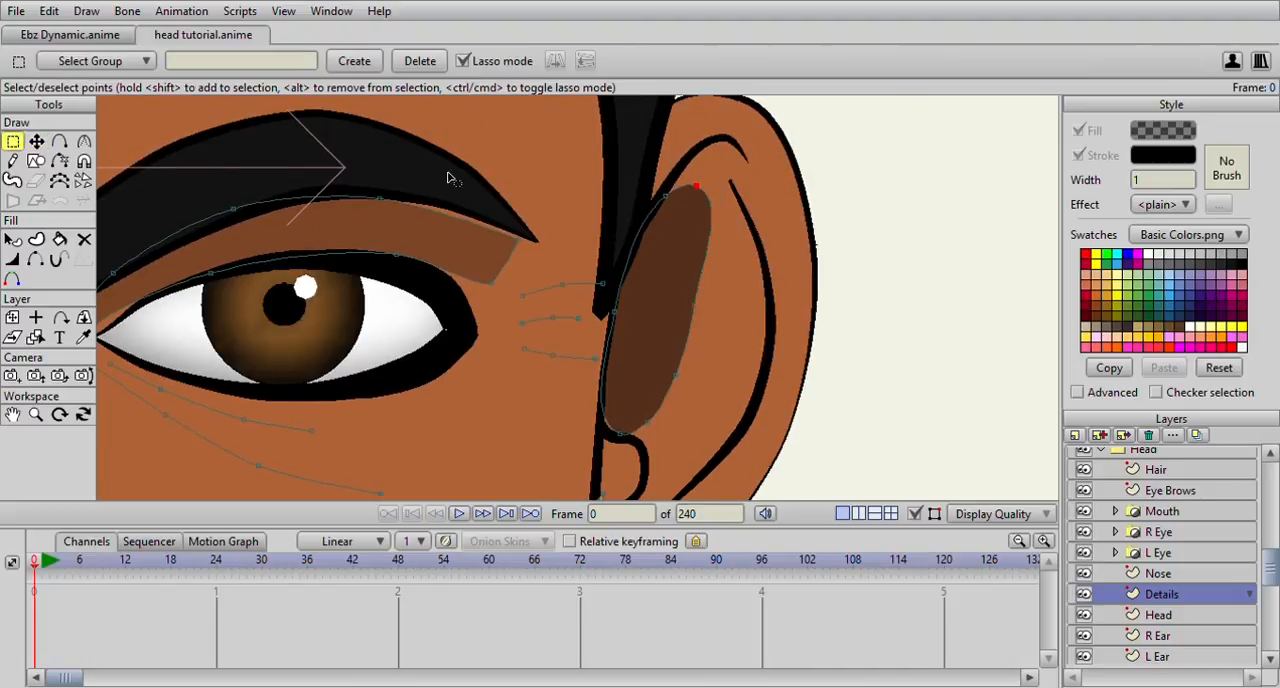
click(672, 194)
click(36, 142)
drag(664, 200, 670, 208)
click(668, 200)
drag(620, 314, 614, 317)
click(86, 144)
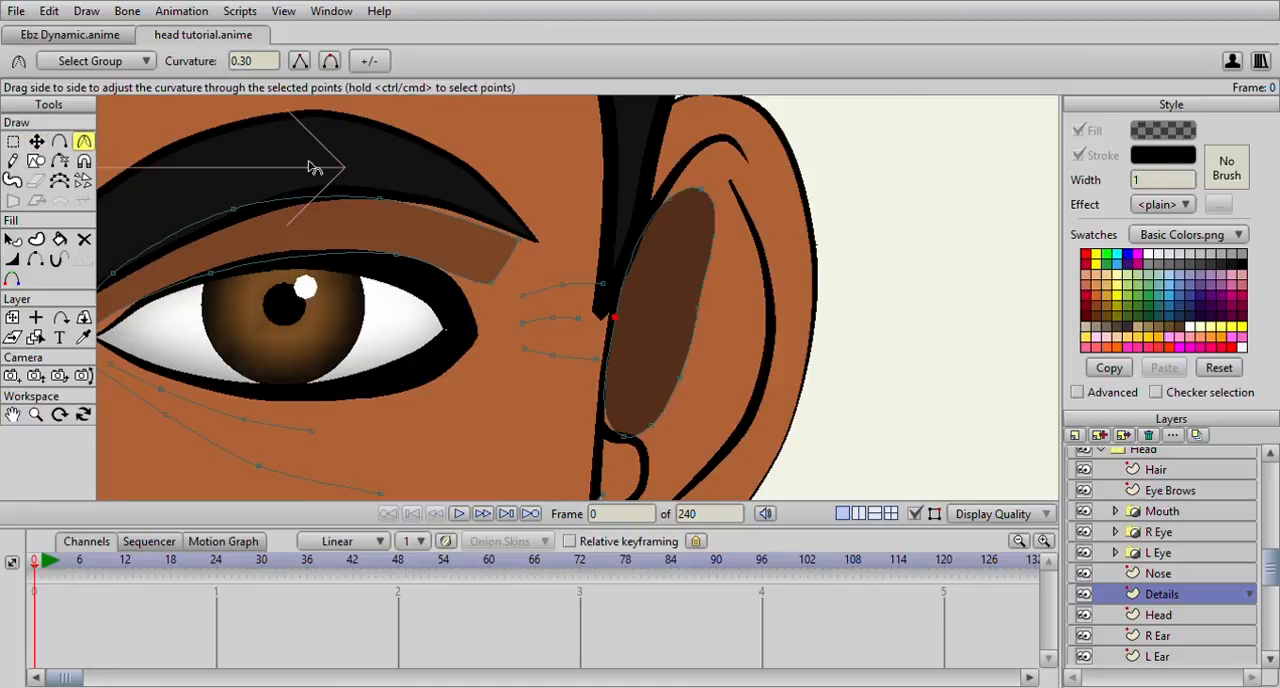
scroll(740, 201, down, 2)
drag(656, 229, 345, 281)
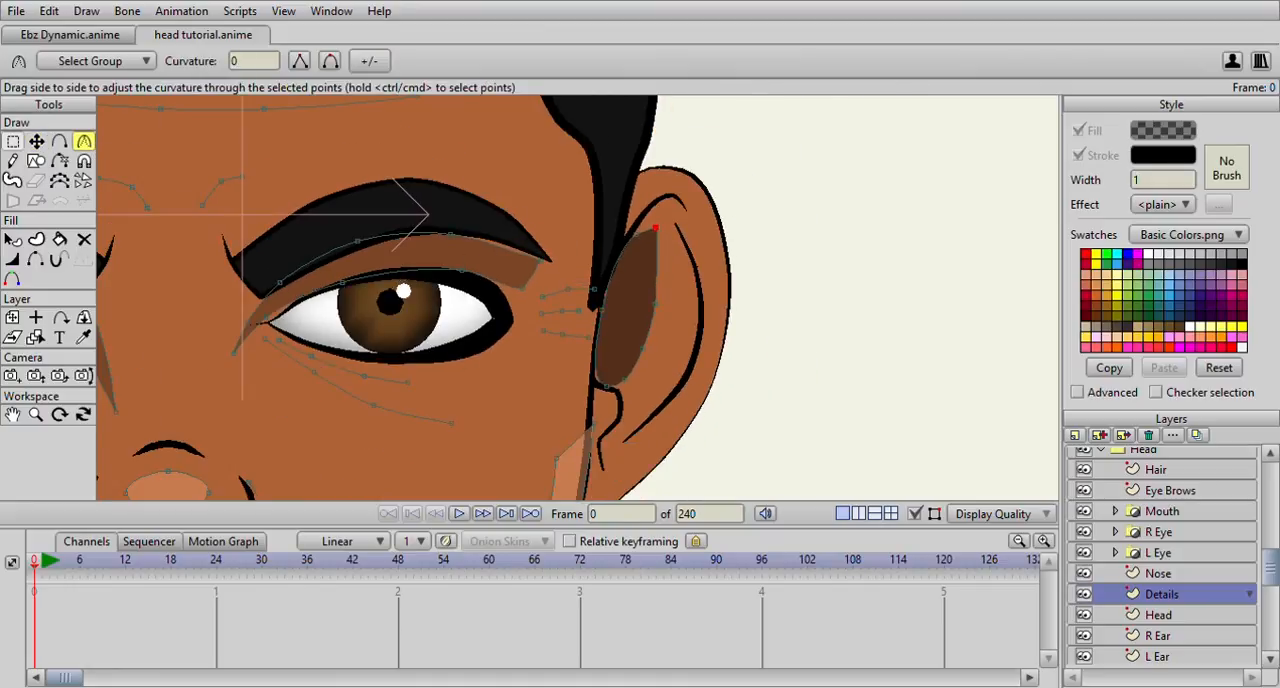
Narrow the ear shadow by pulling its top and outer points inward, and fit its lower end to the ear's inner line
click(36, 141)
drag(652, 235, 639, 239)
drag(658, 305, 649, 293)
drag(608, 387, 294, 251)
click(84, 141)
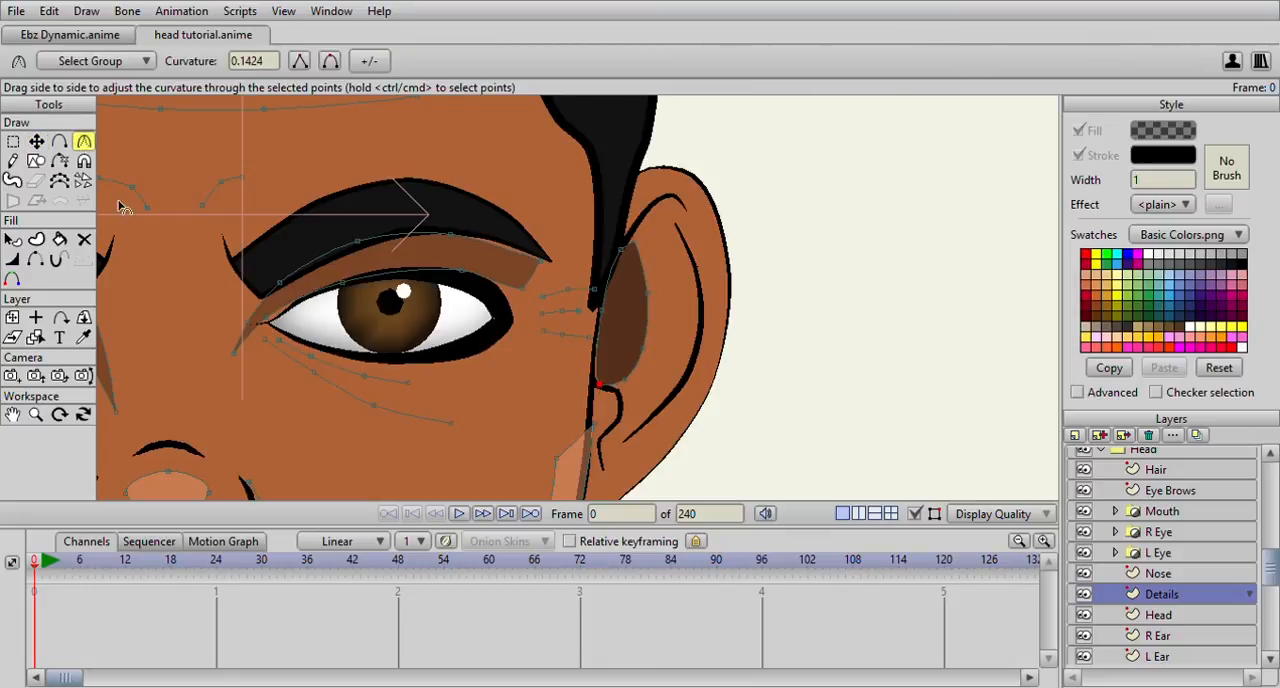
click(36, 141)
drag(600, 387, 651, 365)
scroll(663, 320, down, 5)
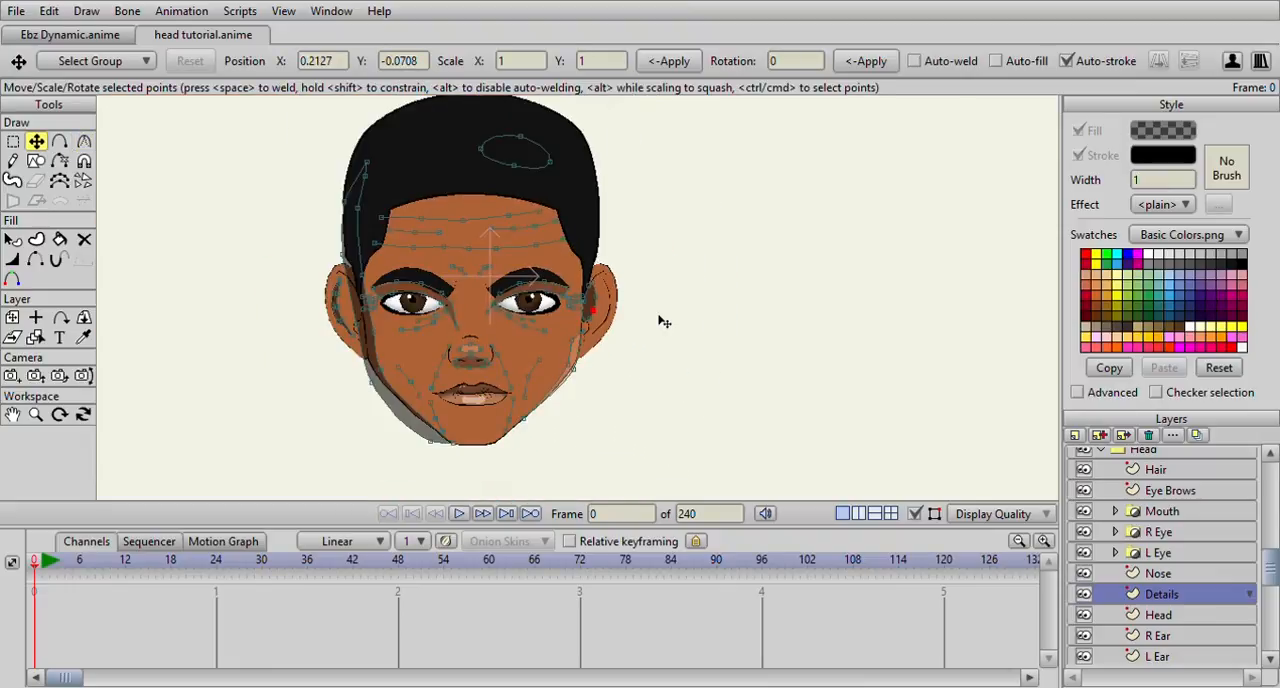
scroll(656, 331, up, 6)
scroll(651, 326, down, 6)
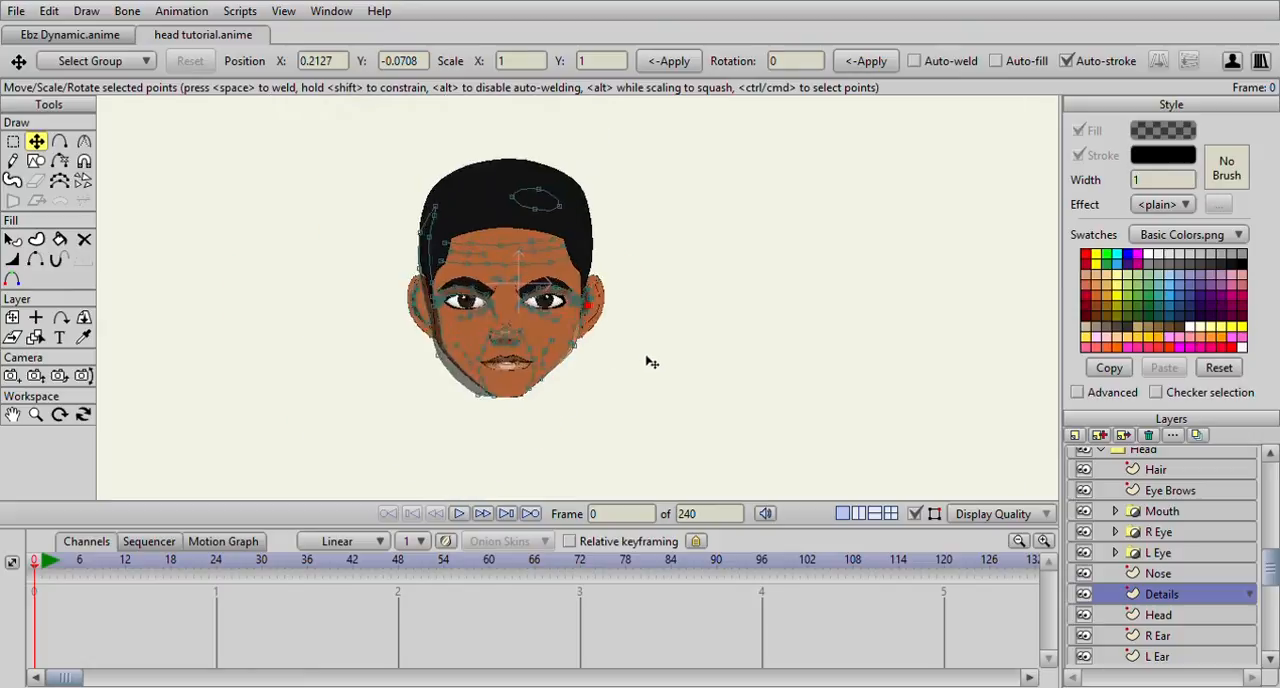
scroll(651, 360, up, 3)
scroll(642, 374, down, 3)
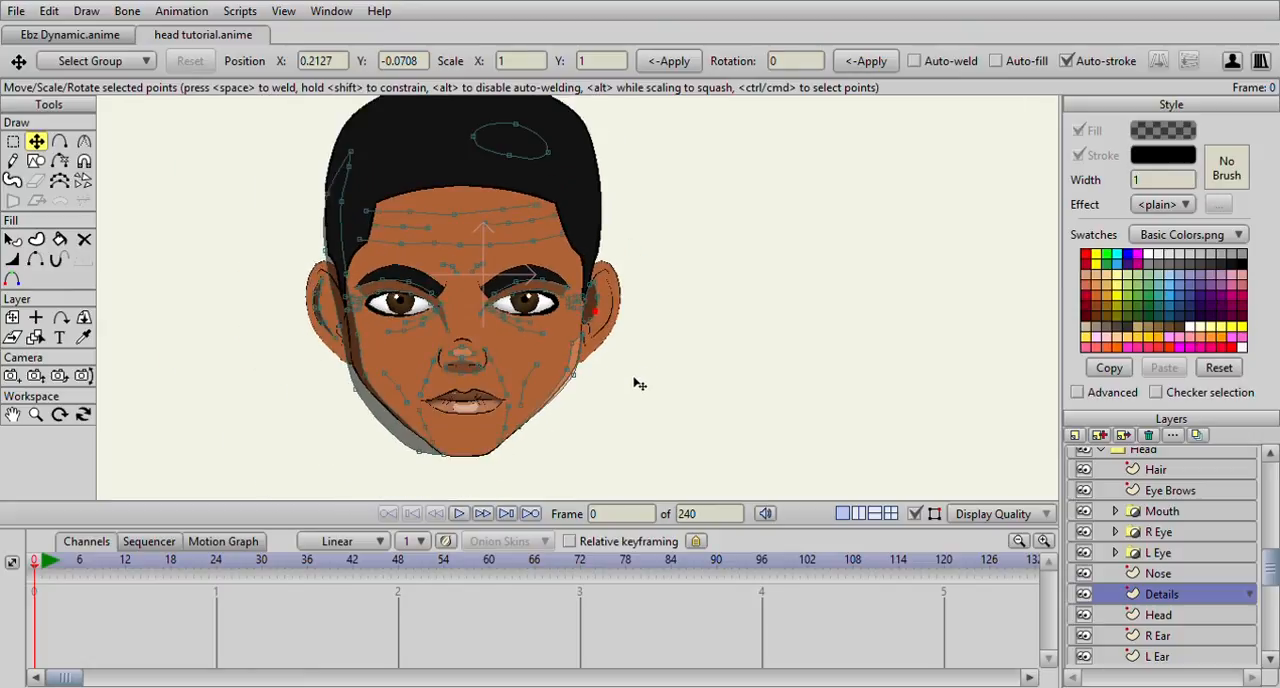
scroll(521, 332, down, 1)
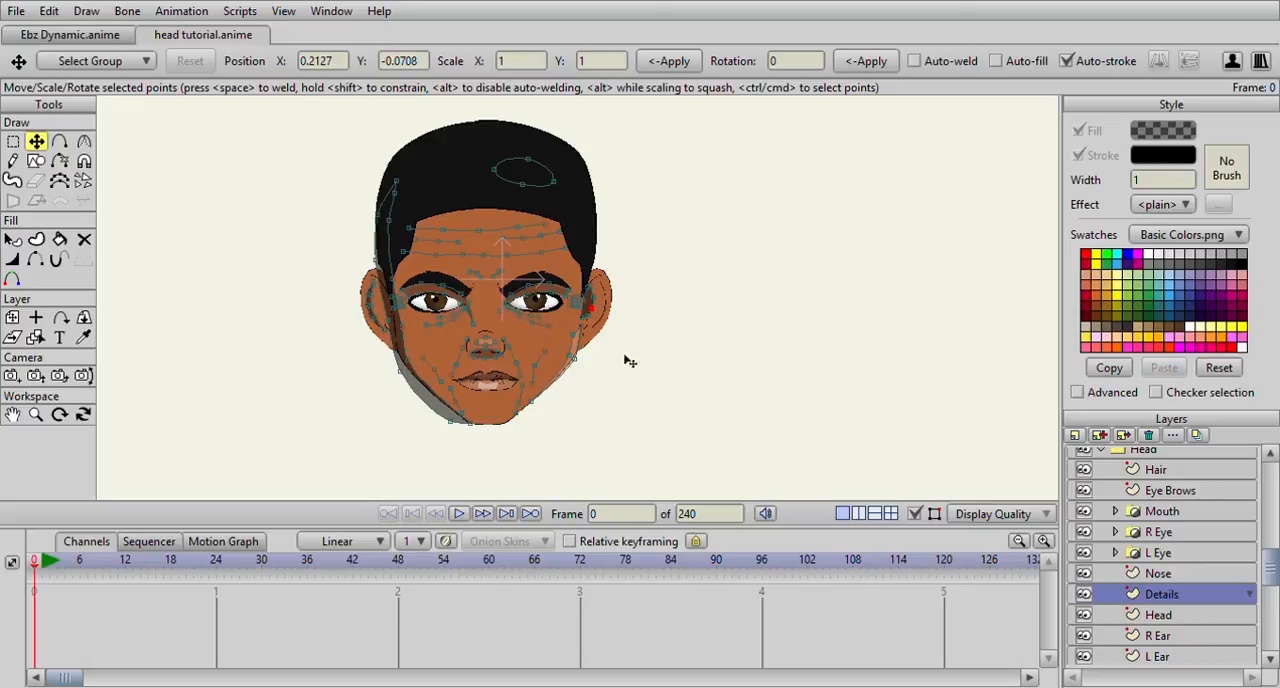
Turn on masking for the Head group and include the L Ear layer in the mask
scroll(1175, 523, up, 1)
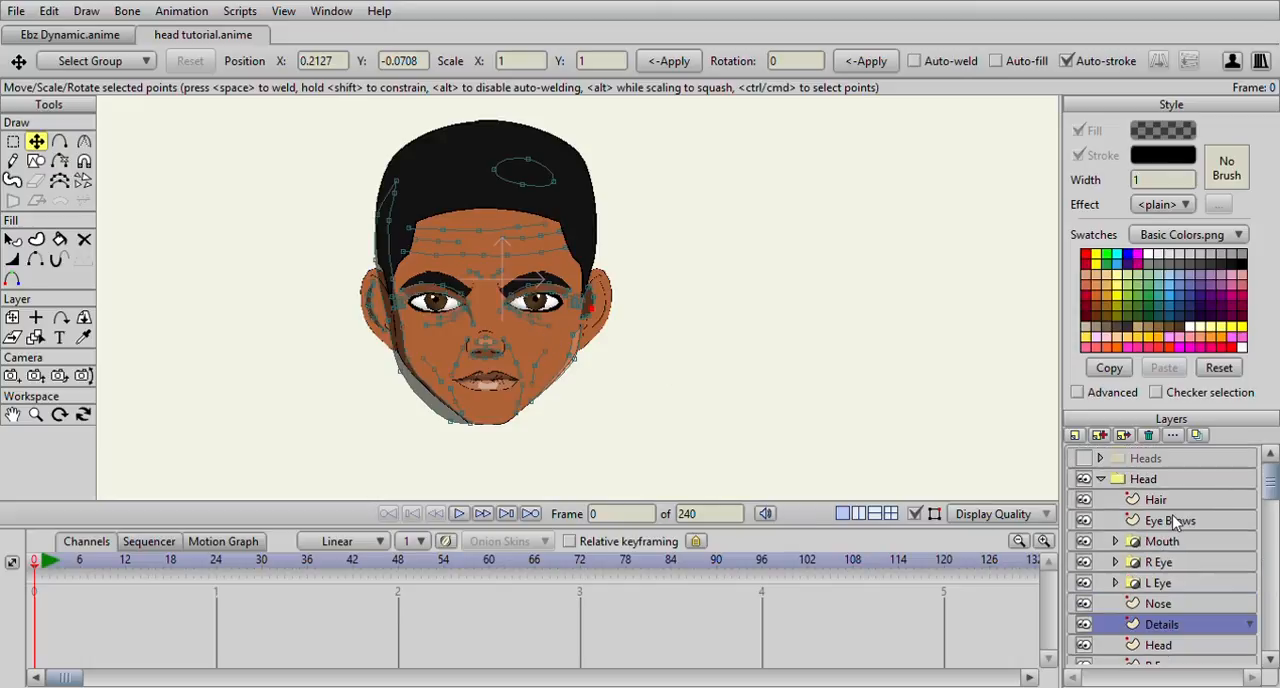
click(1101, 482)
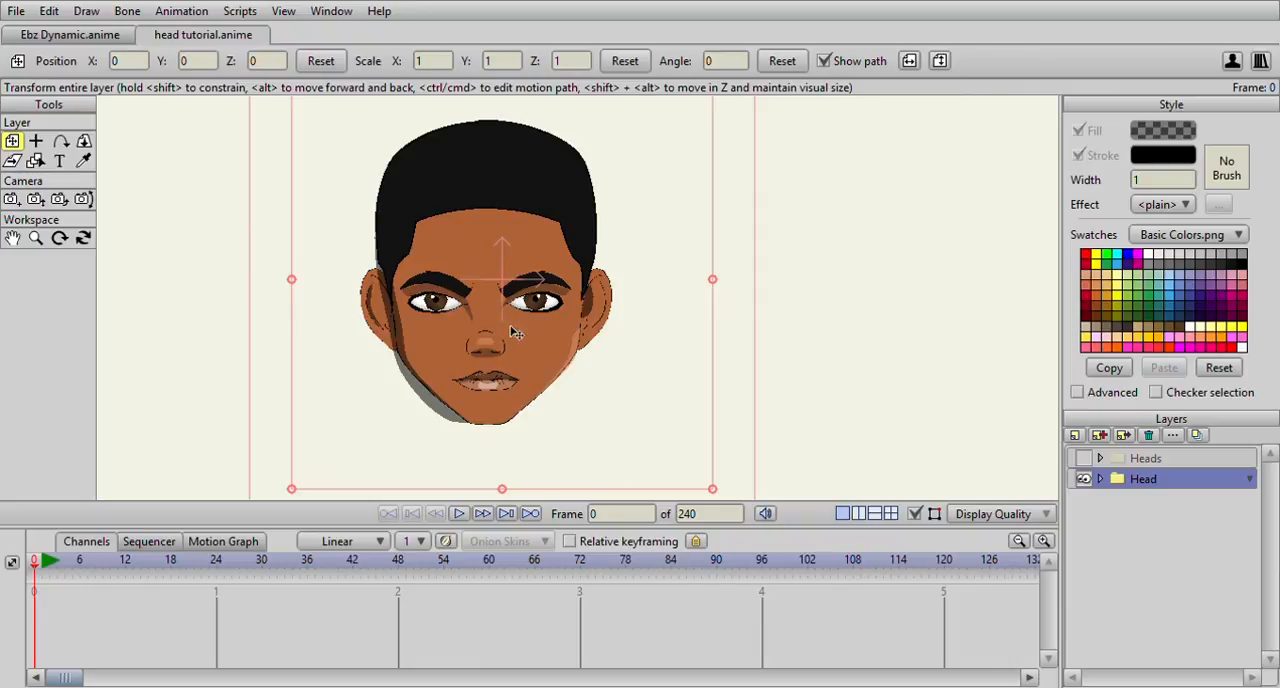
click(1101, 480)
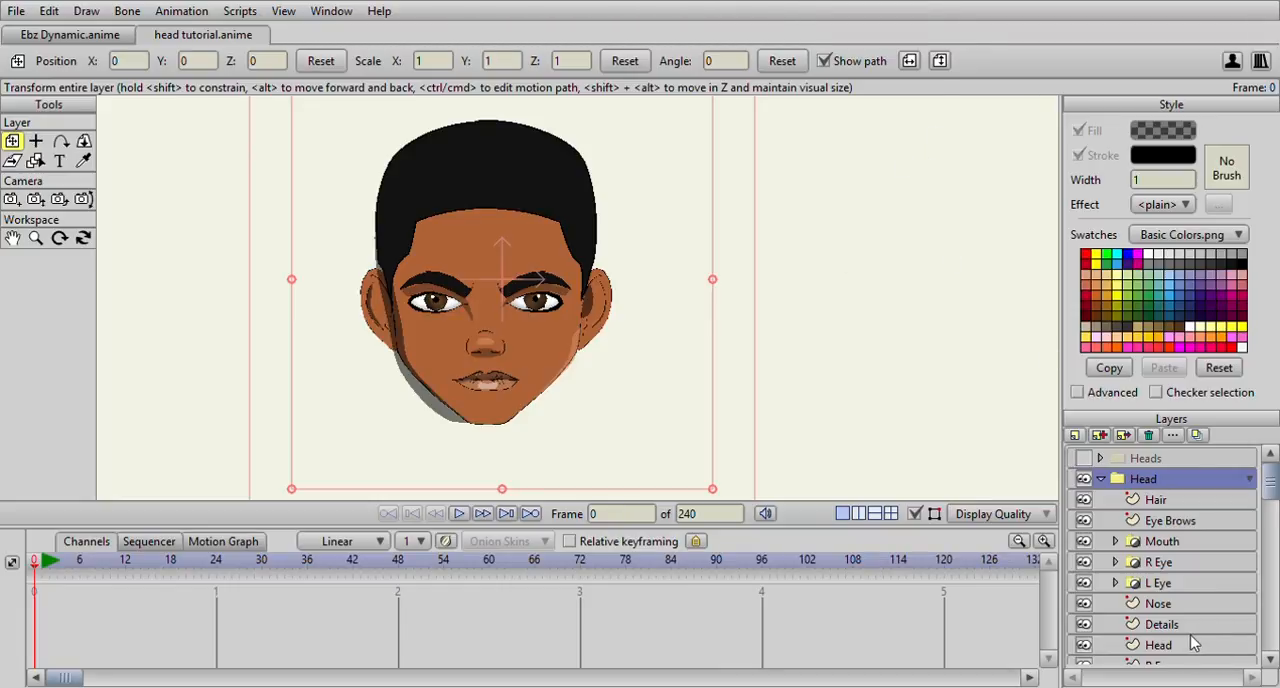
key(ctrl+z)
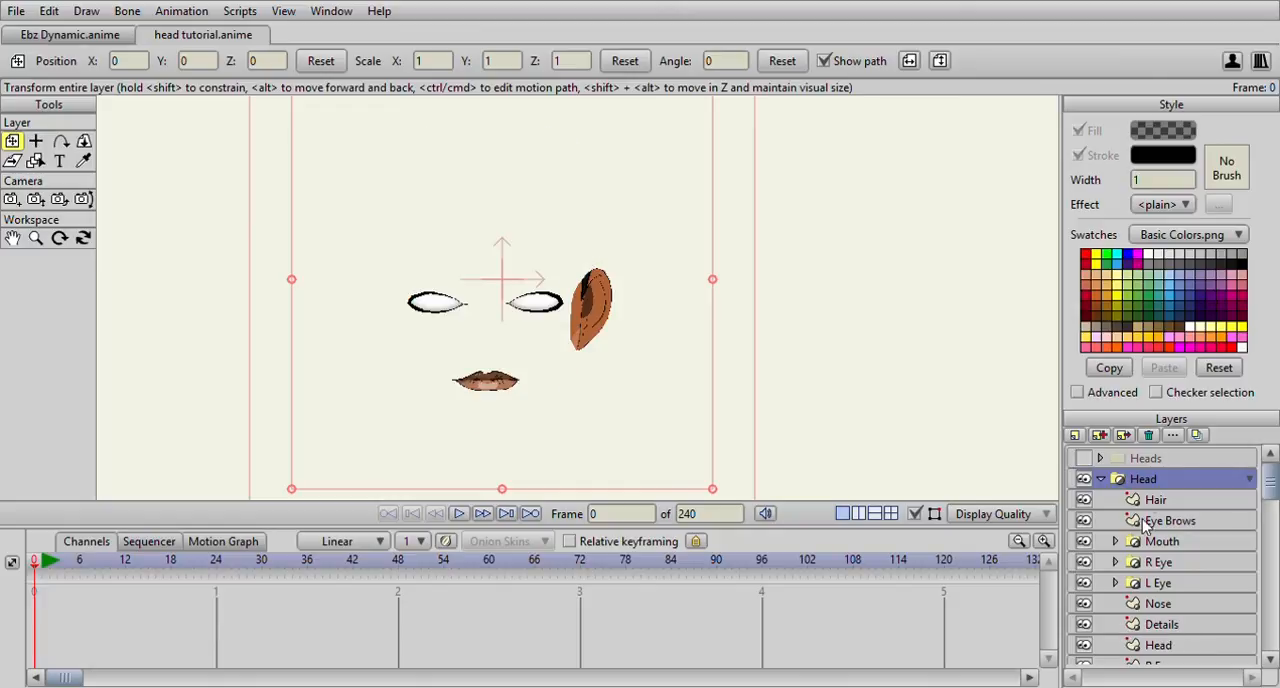
scroll(1158, 505, down, 2)
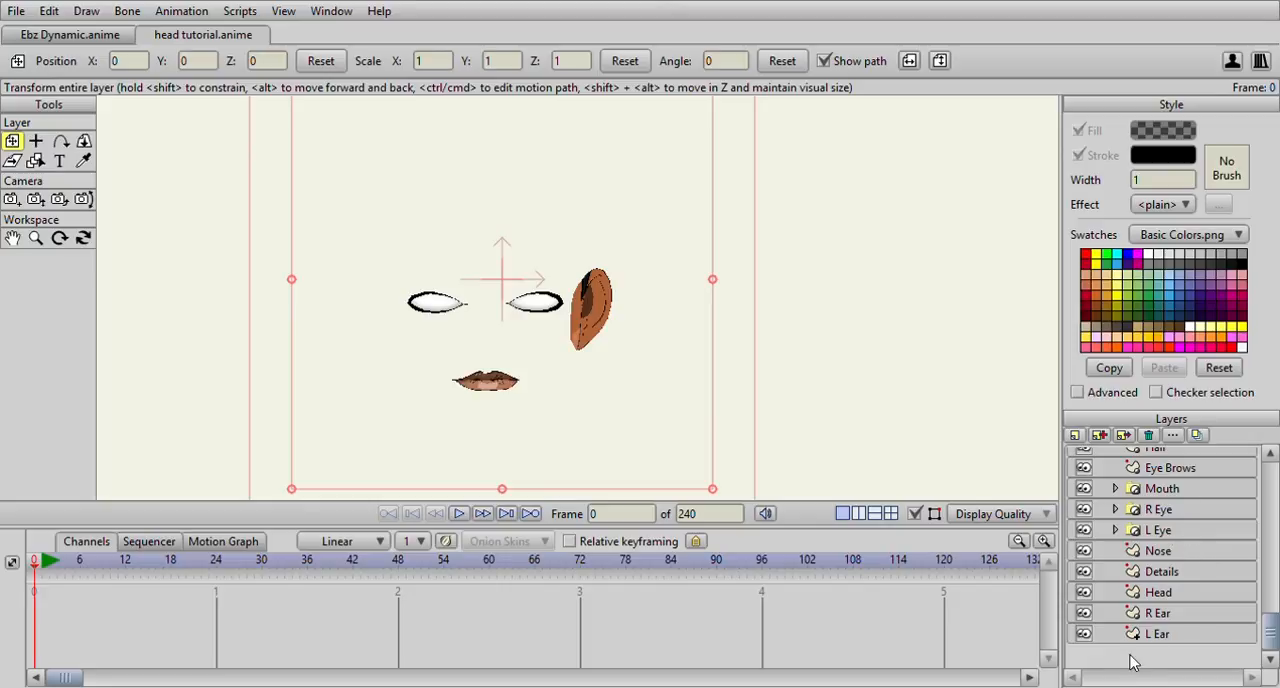
scroll(549, 296, down, 3)
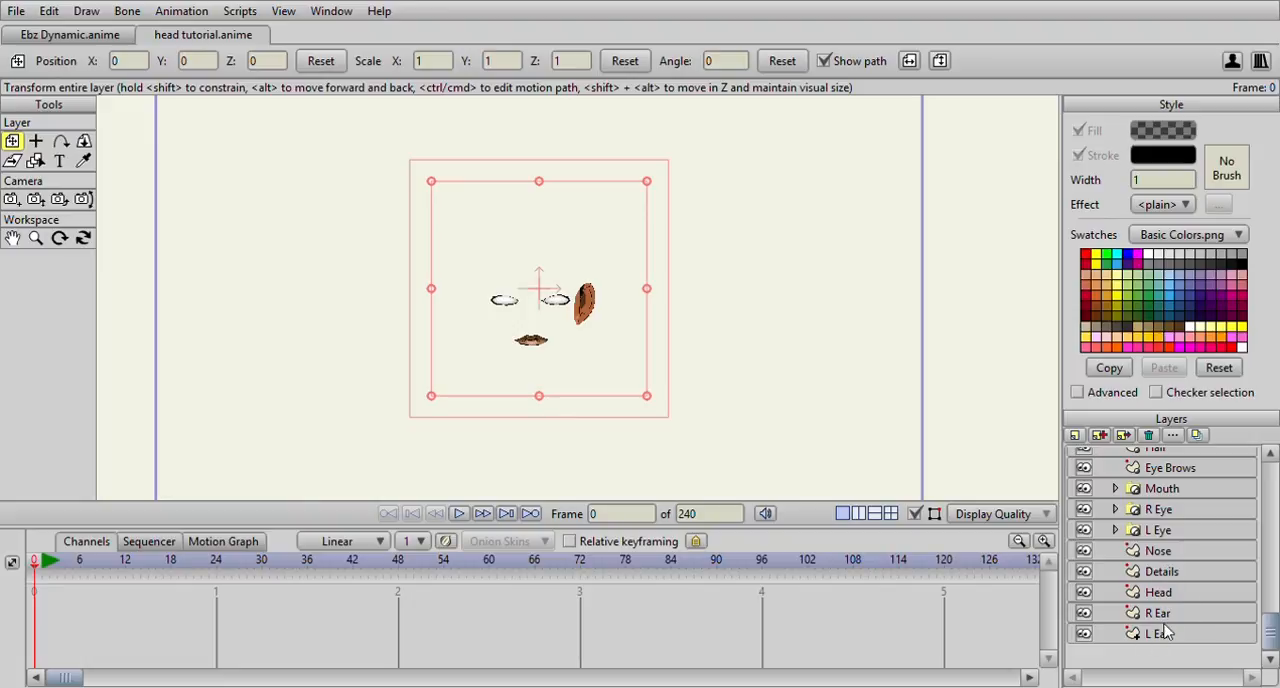
Add the R Ear layer and the Head shape layer to the Head group's mask
scroll(1183, 480, up, 2)
scroll(1183, 499, down, 2)
click(1163, 614)
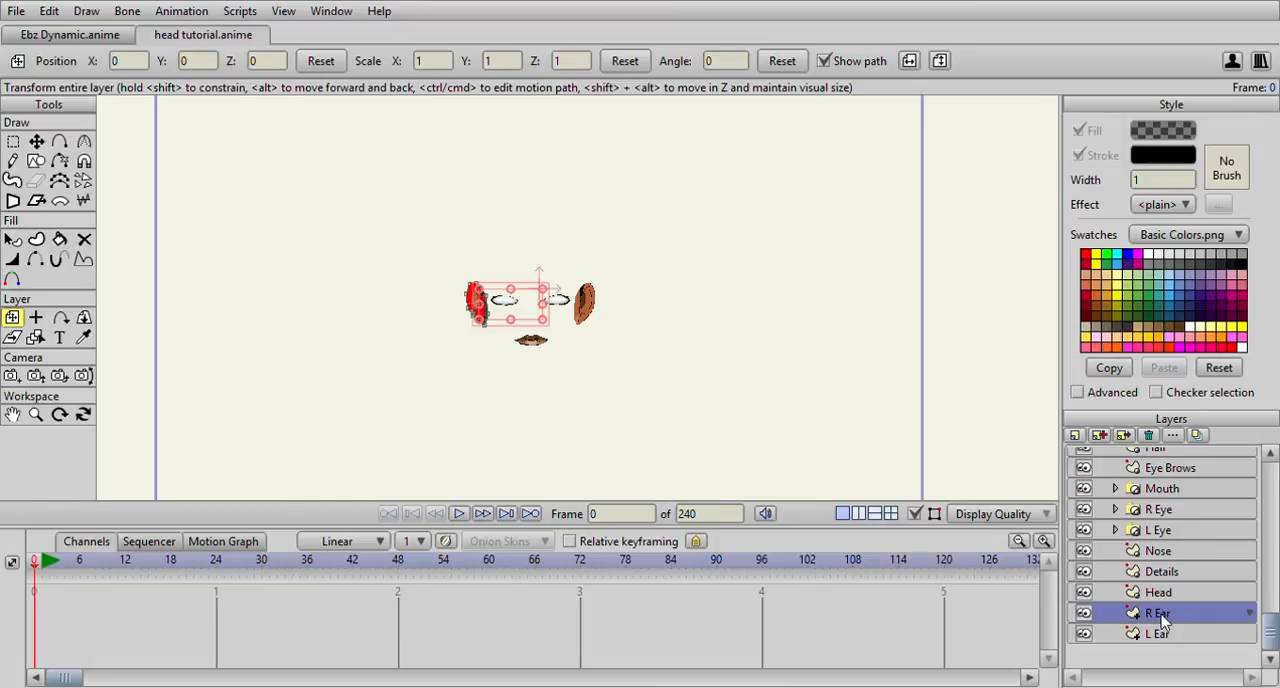
click(1172, 597)
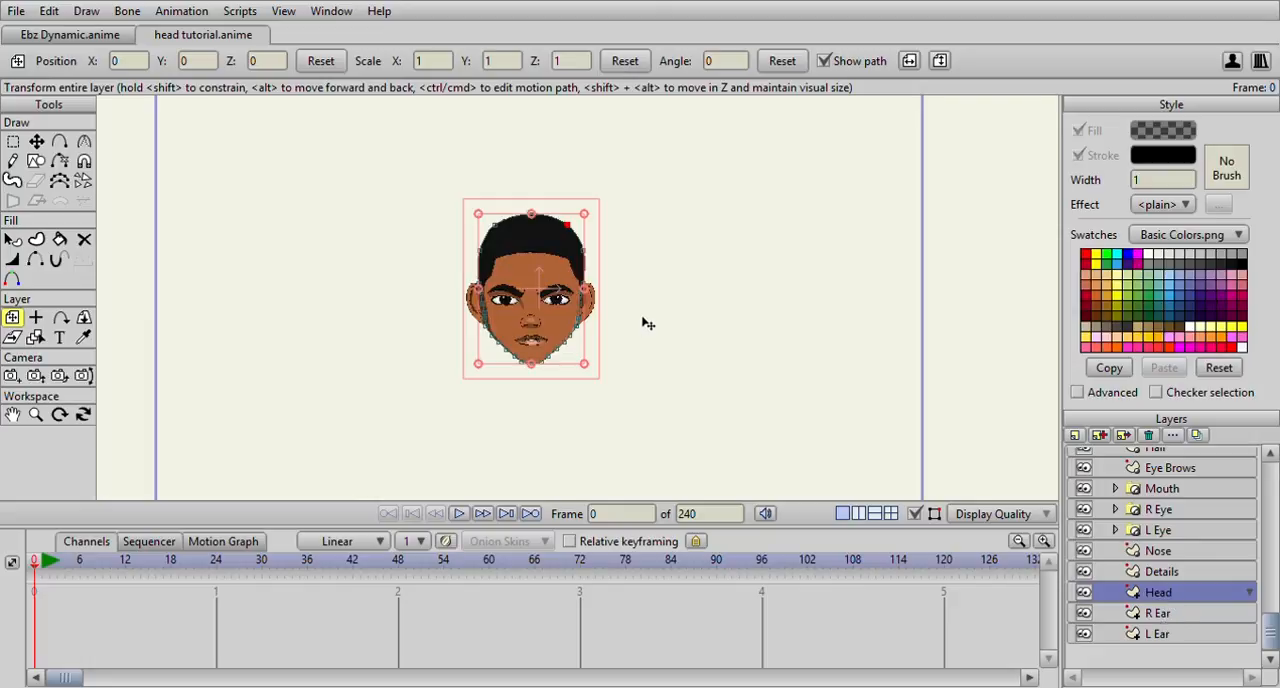
scroll(648, 323, up, 3)
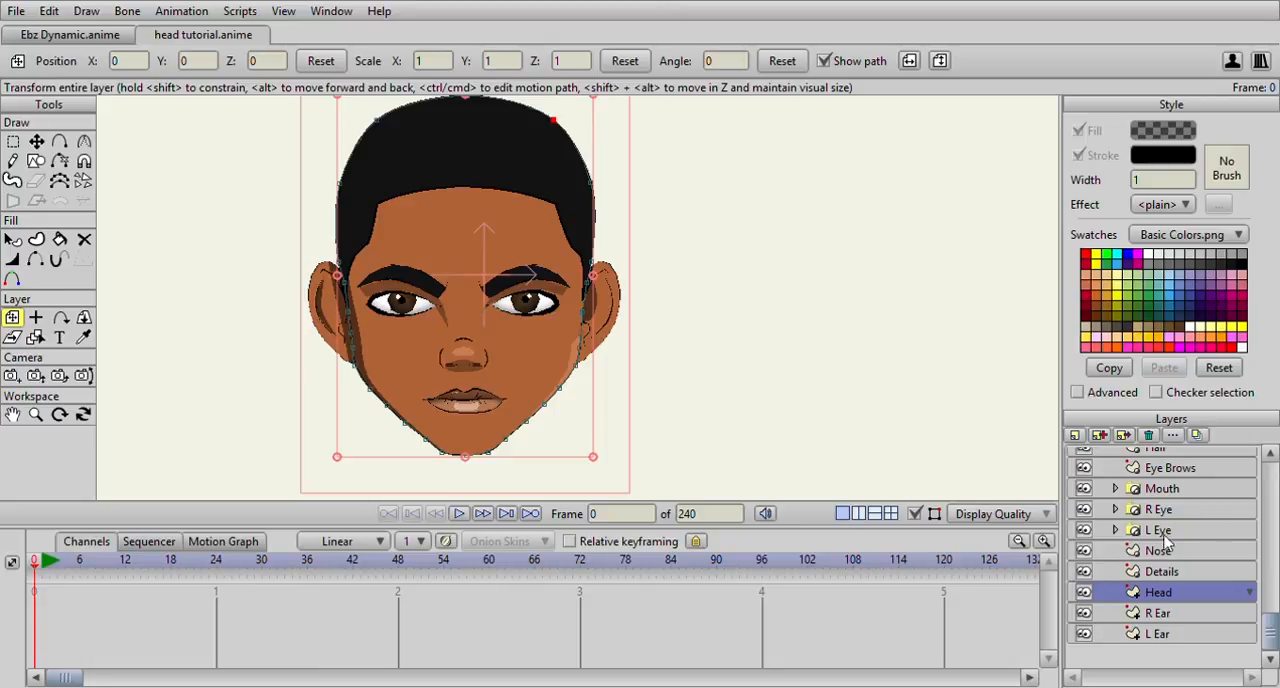
Move the face shadow's outer outline points on the Details layer inward at the left-hand ear and jaw
click(1188, 572)
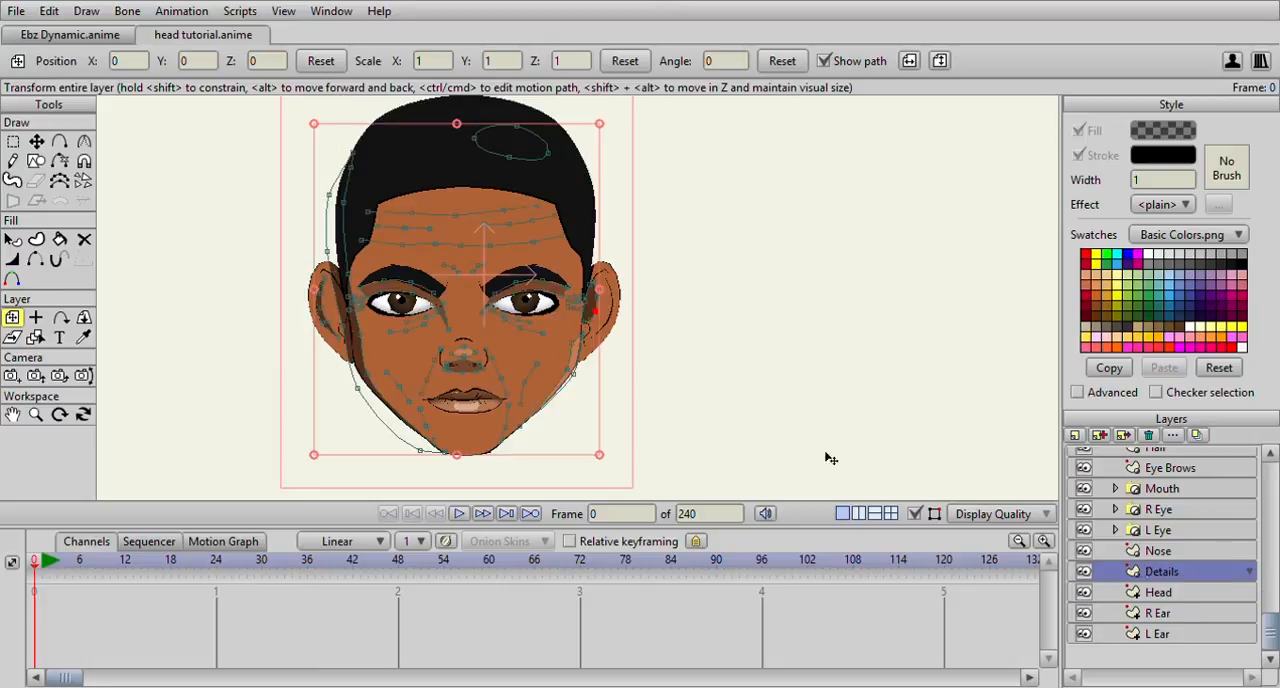
click(36, 141)
scroll(240, 210, up, 1)
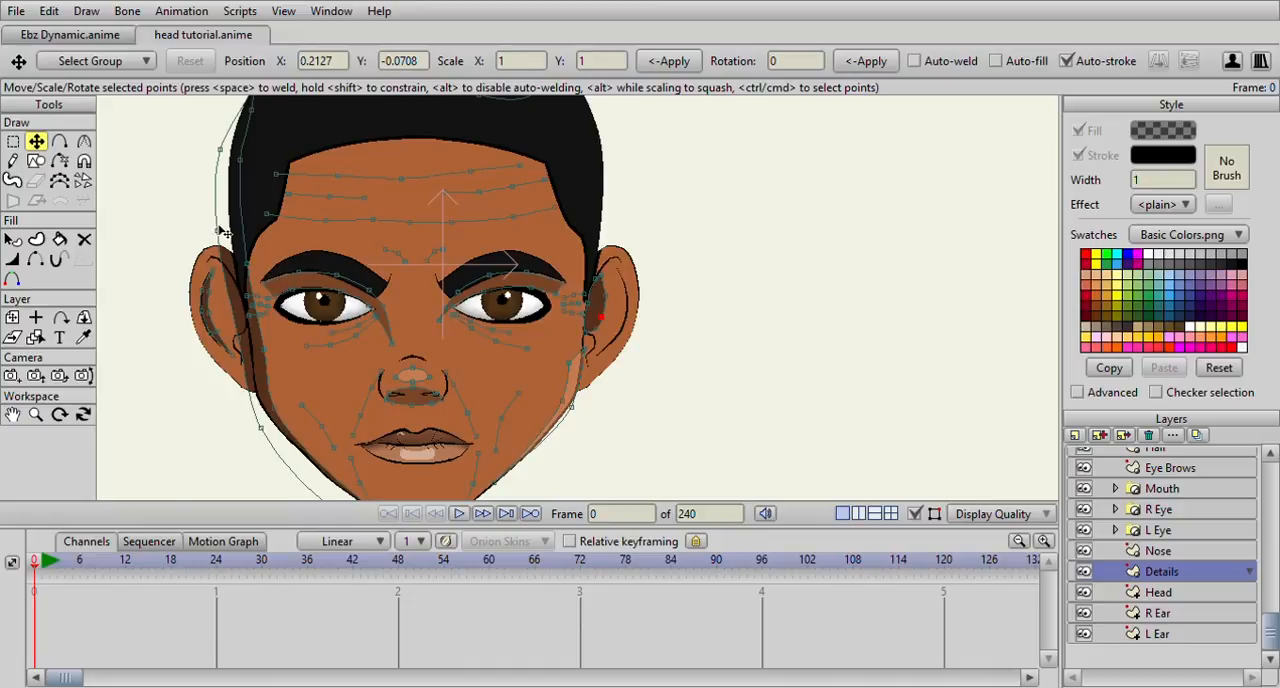
click(218, 225)
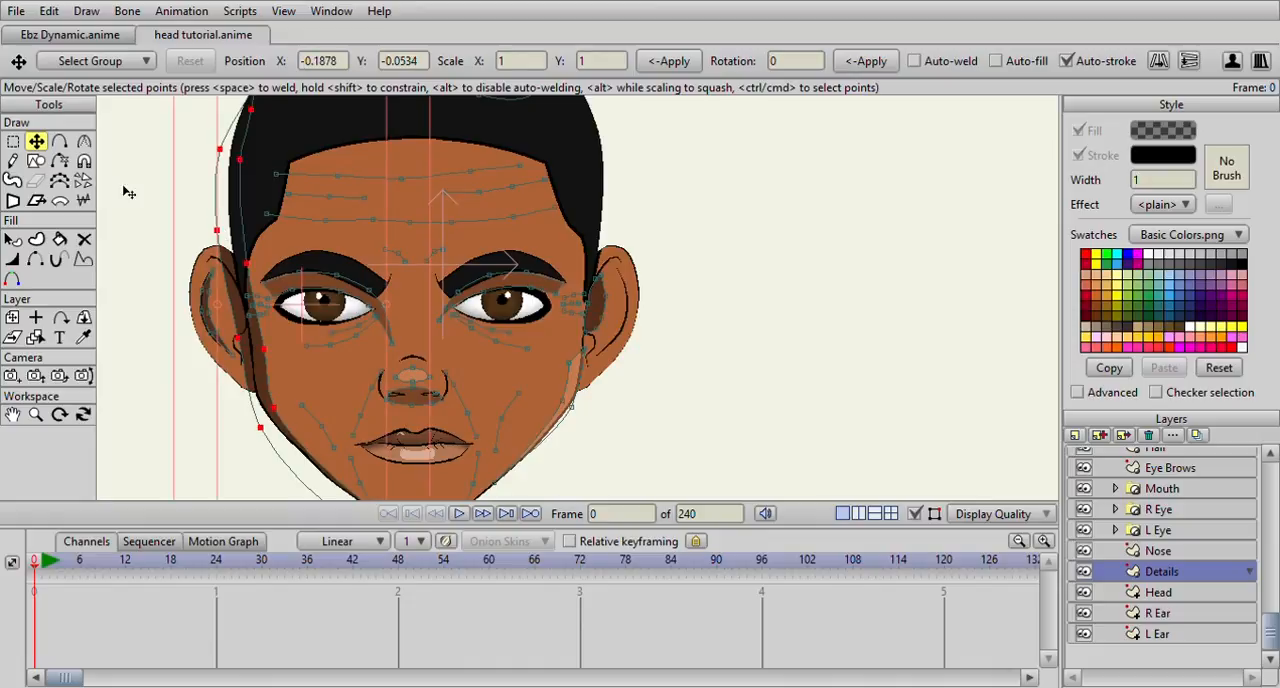
drag(225, 235, 272, 431)
scroll(290, 435, down, 5)
scroll(402, 416, up, 4)
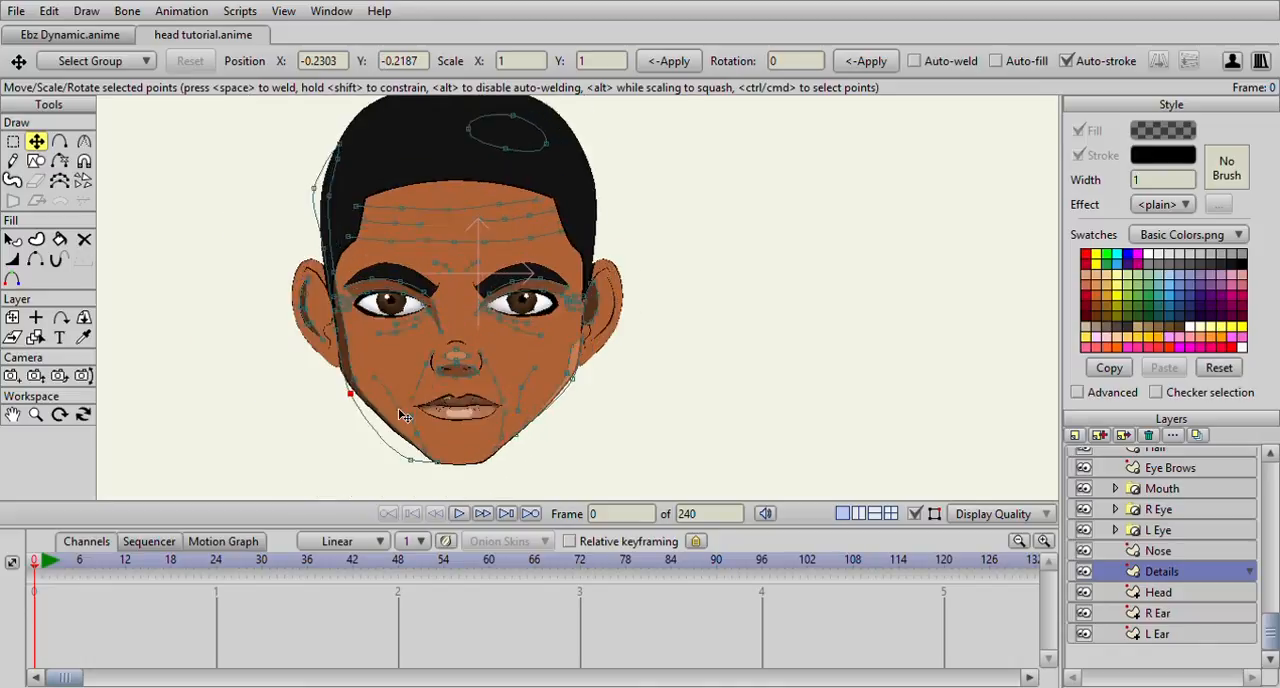
click(414, 497)
scroll(414, 497, down, 2)
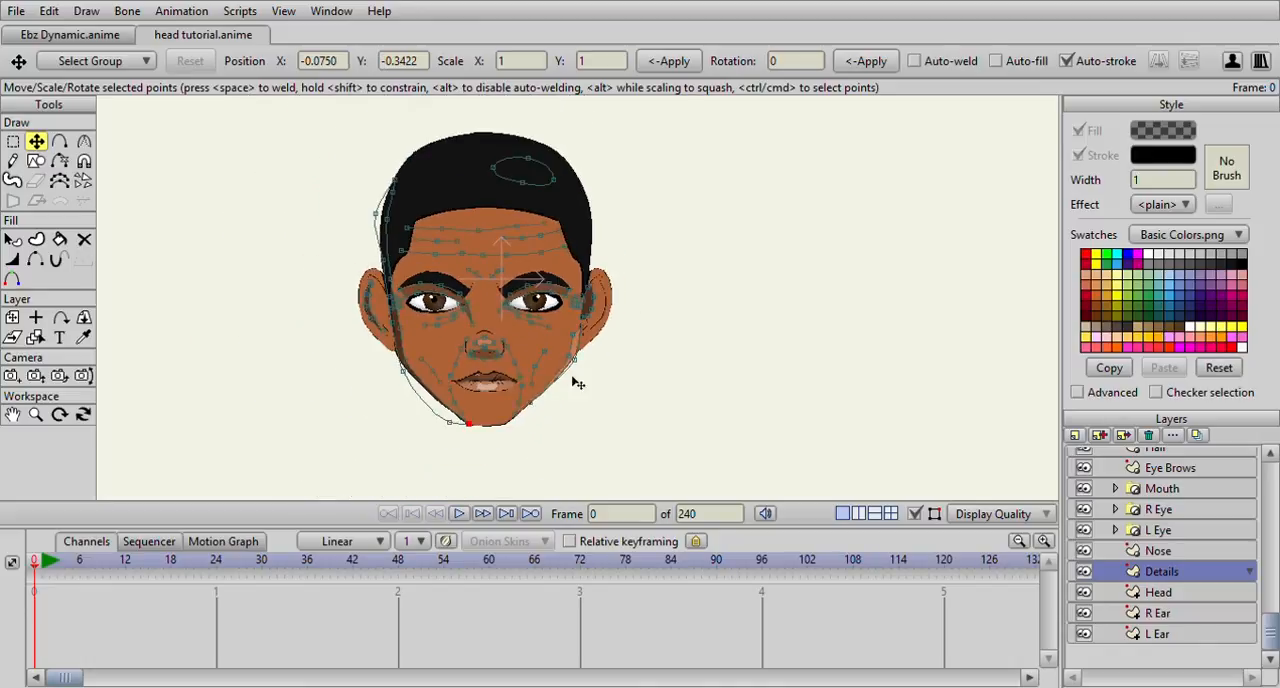
Inspect the masked head's silhouette with the Nose layer active instead of Details
click(1160, 551)
scroll(660, 379, down, 3)
scroll(660, 379, up, 4)
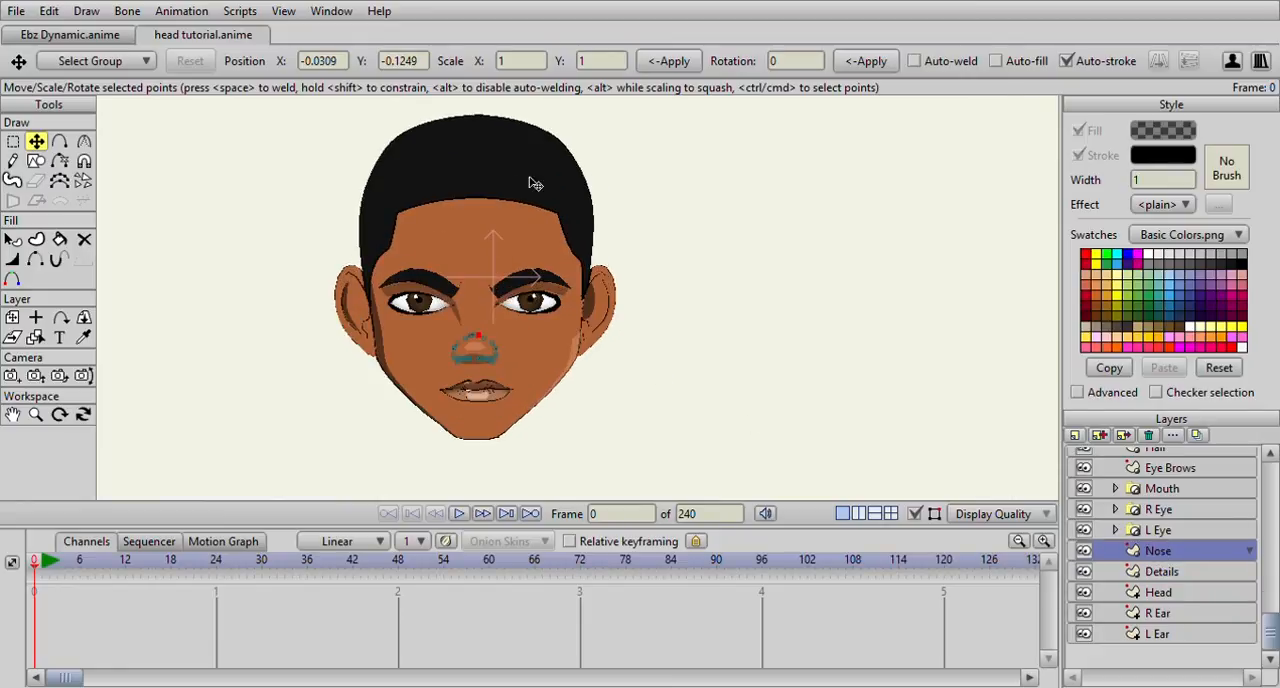
scroll(596, 190, down, 2)
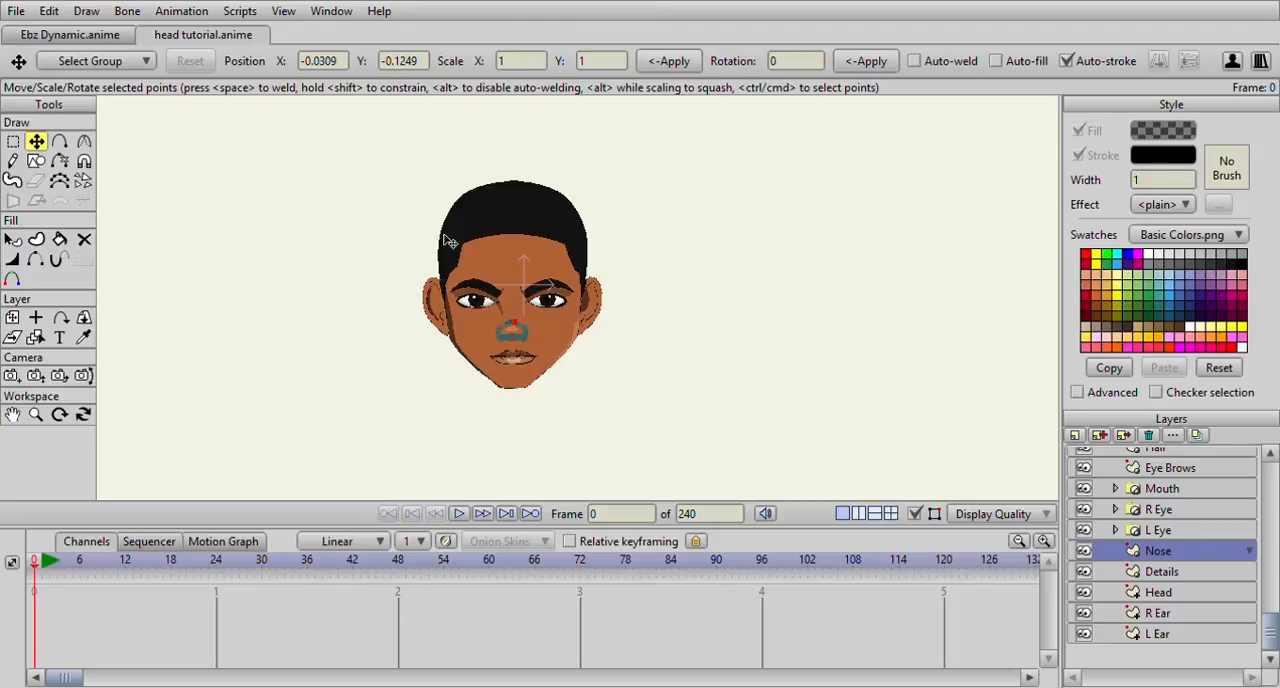
Add the Hair layer to the Head group's mask so the hair extends past the head shape
scroll(557, 311, up, 2)
scroll(1140, 507, up, 1)
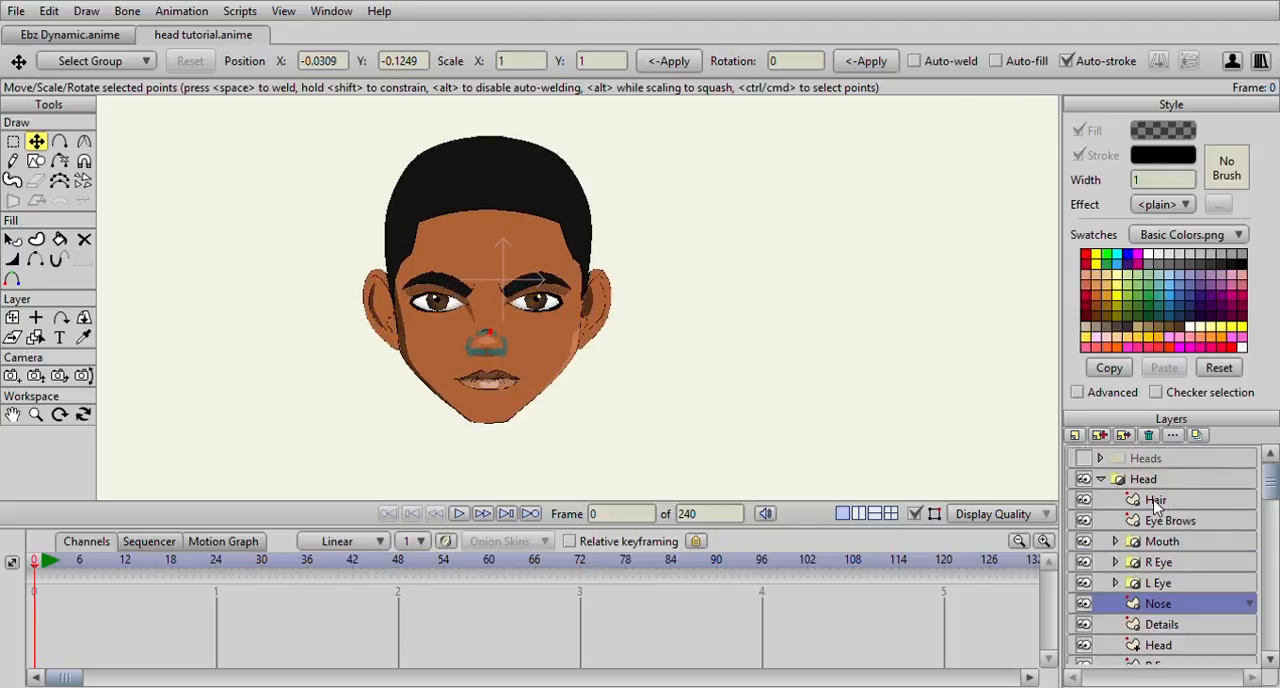
click(1156, 501)
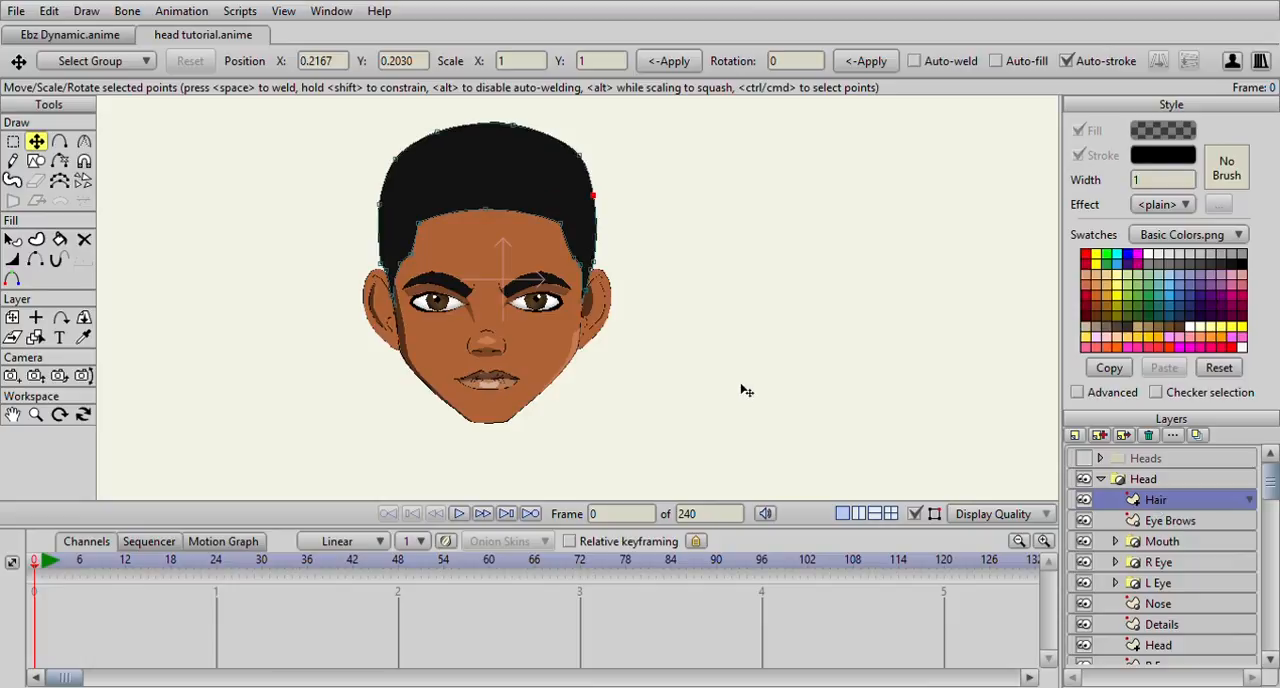
scroll(822, 370, down, 2)
scroll(822, 370, up, 1)
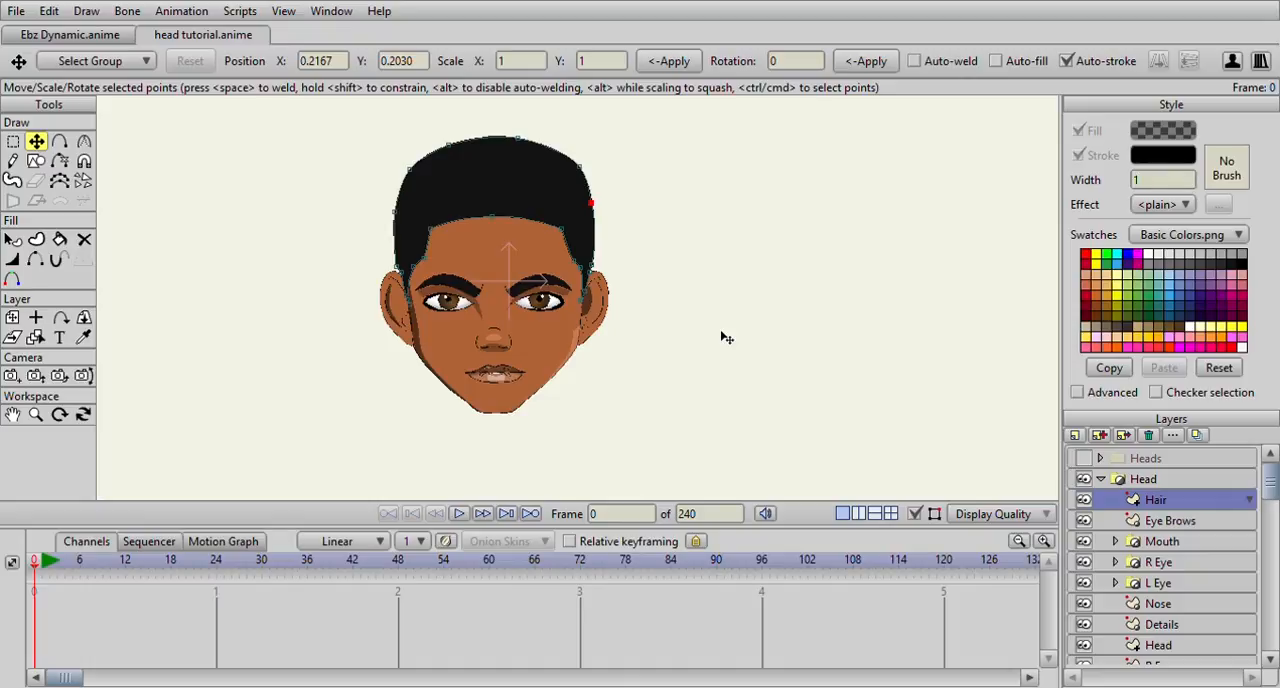
Adjust the two upper corner points of the hairline on the Hair layer
scroll(724, 338, up, 2)
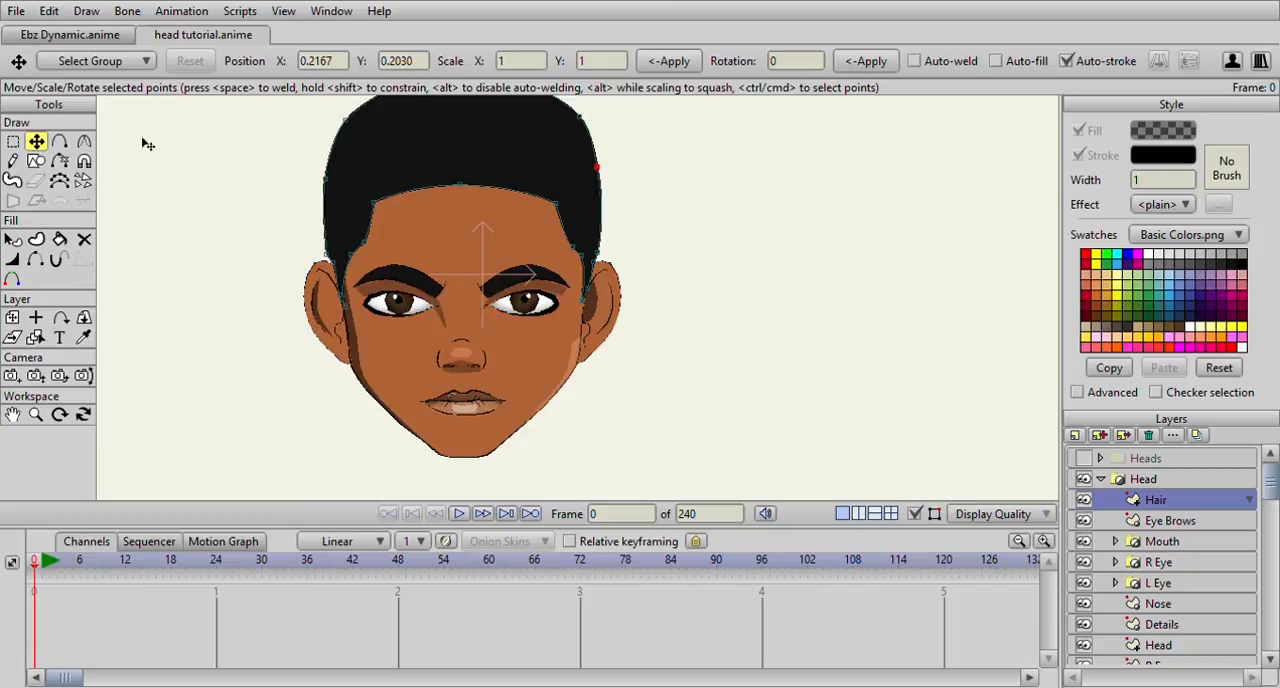
scroll(563, 247, up, 3)
click(573, 206)
click(263, 204)
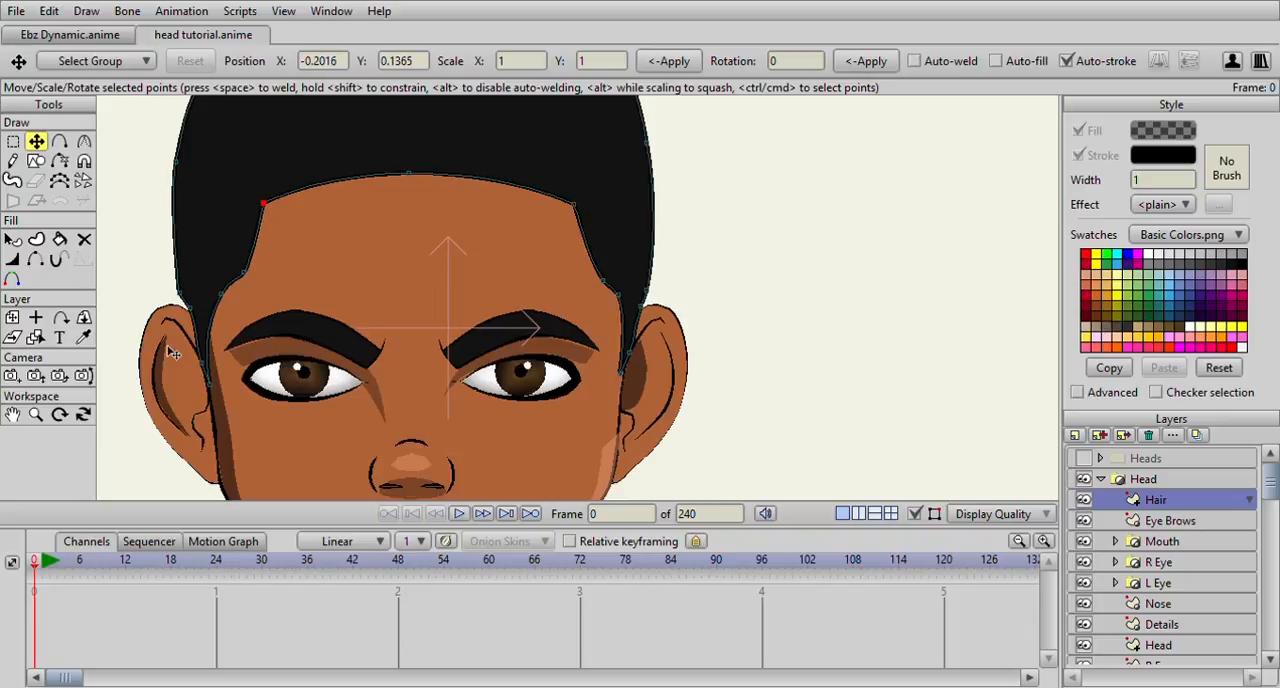